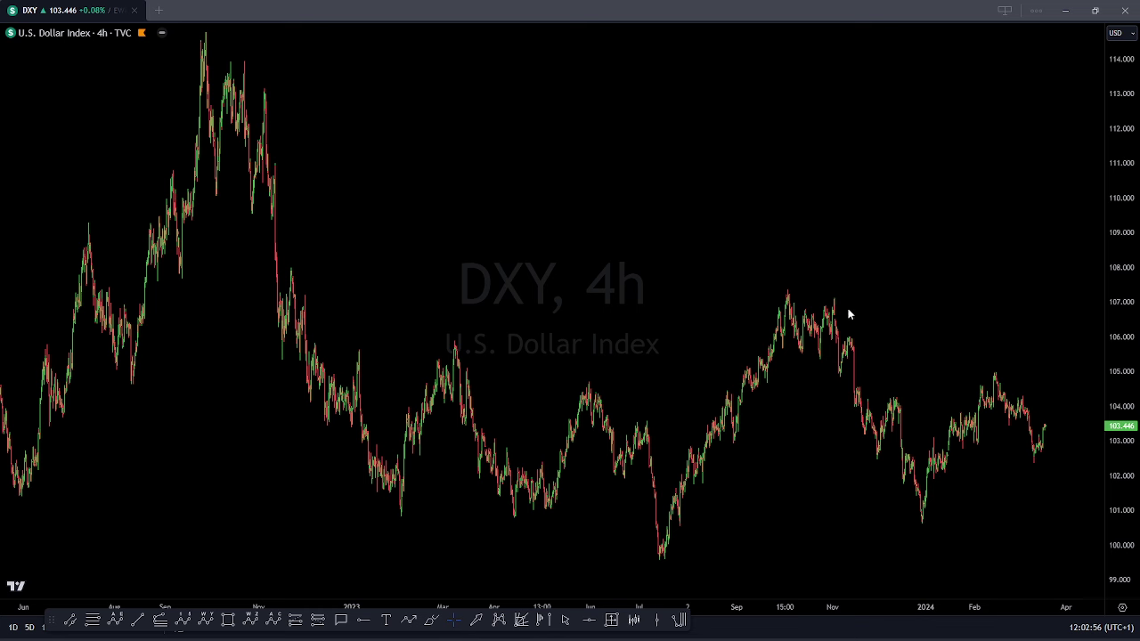
# Step: Underline the 2022 peak, trace the swings from the October 2023 high to the March 2024 low, draw a level at that high, and clear the drawings
pyautogui.moveTo(181, 29); pyautogui.dragTo(253, 28)
pyautogui.moveTo(787, 286); pyautogui.dragTo(810, 326)
pyautogui.moveTo(830, 378)
pyautogui.mouseDown()
pyautogui.moveTo(904, 535)
pyautogui.moveTo(921, 522)
pyautogui.moveTo(934, 441)
pyautogui.moveTo(948, 474)
pyautogui.mouseUp()
pyautogui.moveTo(948, 474); pyautogui.dragTo(993, 372)
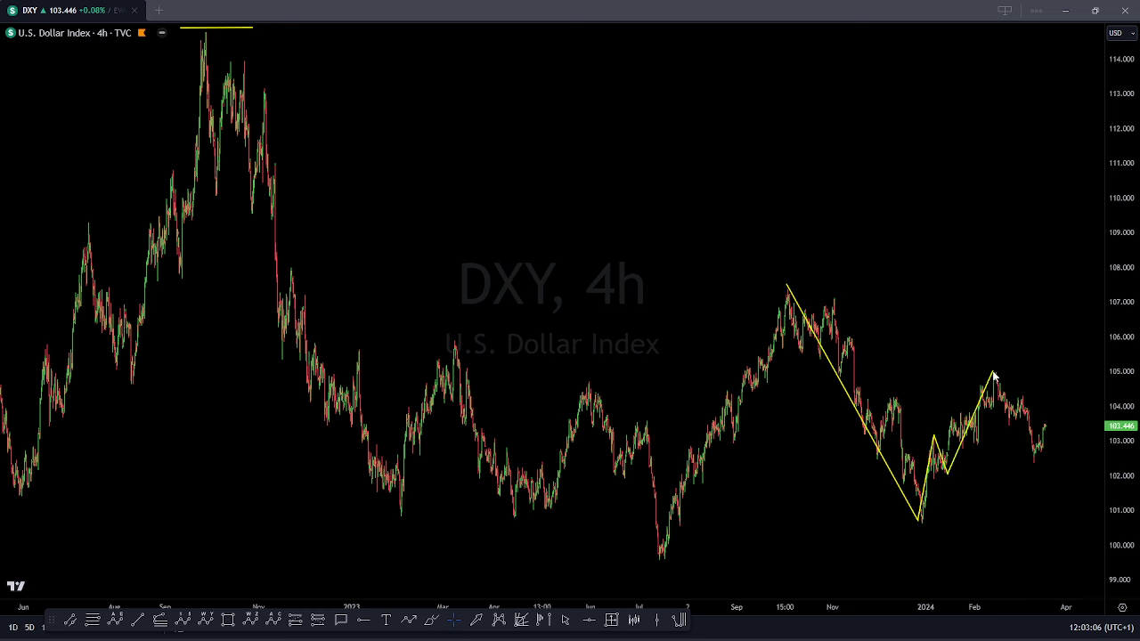
pyautogui.moveTo(788, 286); pyautogui.dragTo(1045, 286)
pyautogui.moveTo(994, 374)
pyautogui.mouseDown()
pyautogui.moveTo(1021, 481)
pyautogui.moveTo(1031, 465)
pyautogui.moveTo(1036, 491)
pyautogui.moveTo(1034, 448)
pyautogui.moveTo(1035, 486)
pyautogui.moveTo(1033, 454)
pyautogui.moveTo(1034, 471)
pyautogui.mouseUp()
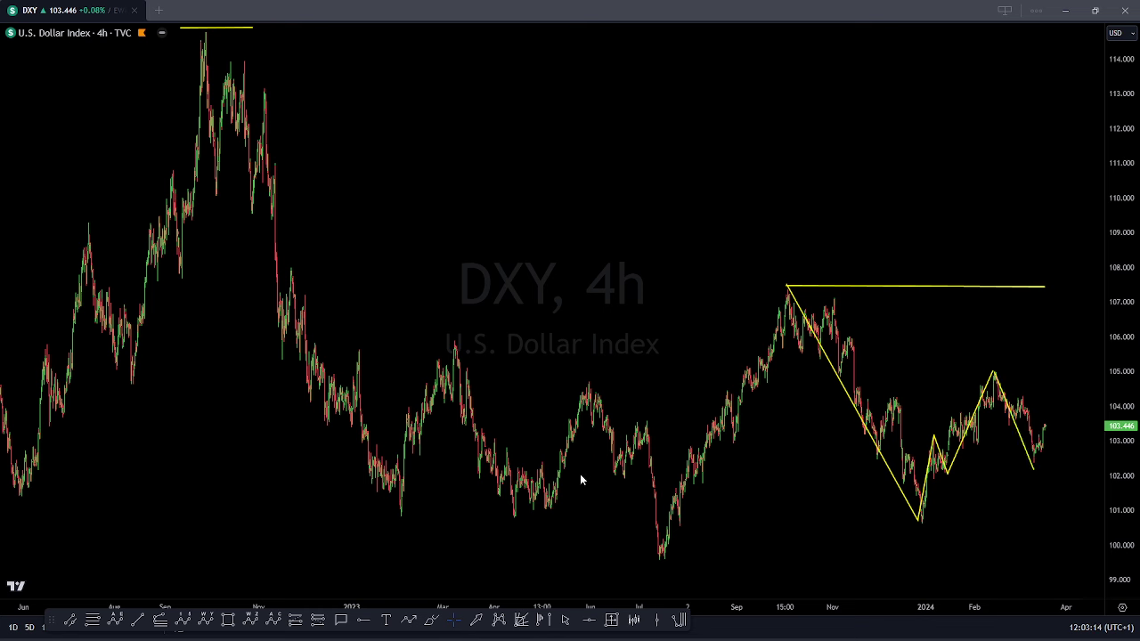
pyautogui.press('Escape')
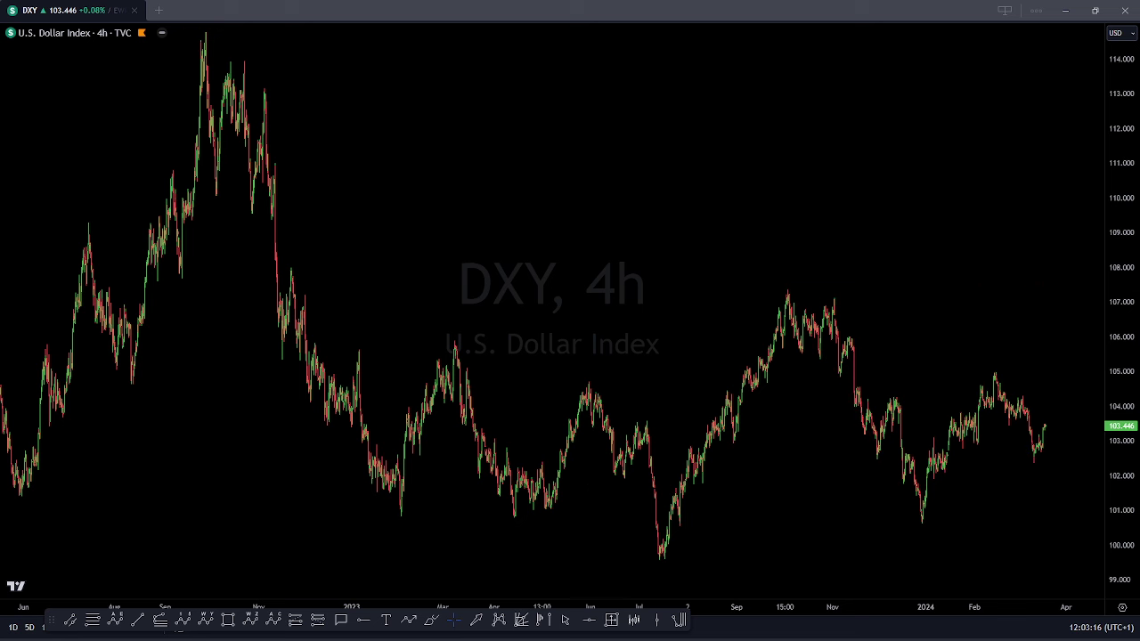
# Step: Trace the three-leg bounce from the March 2024 low to about 103.5, project a drop to about 101.6, and clear the drawing
pyautogui.scroll(4, 730, 267)
pyautogui.scroll(5, 998, 336)
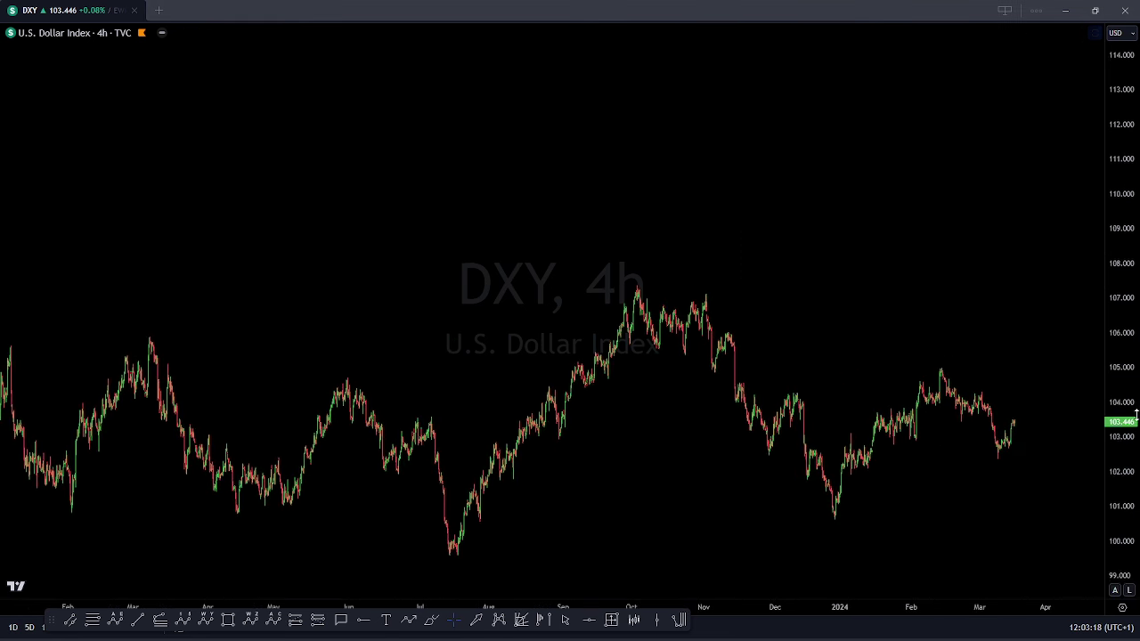
pyautogui.scroll(6, 992, 343)
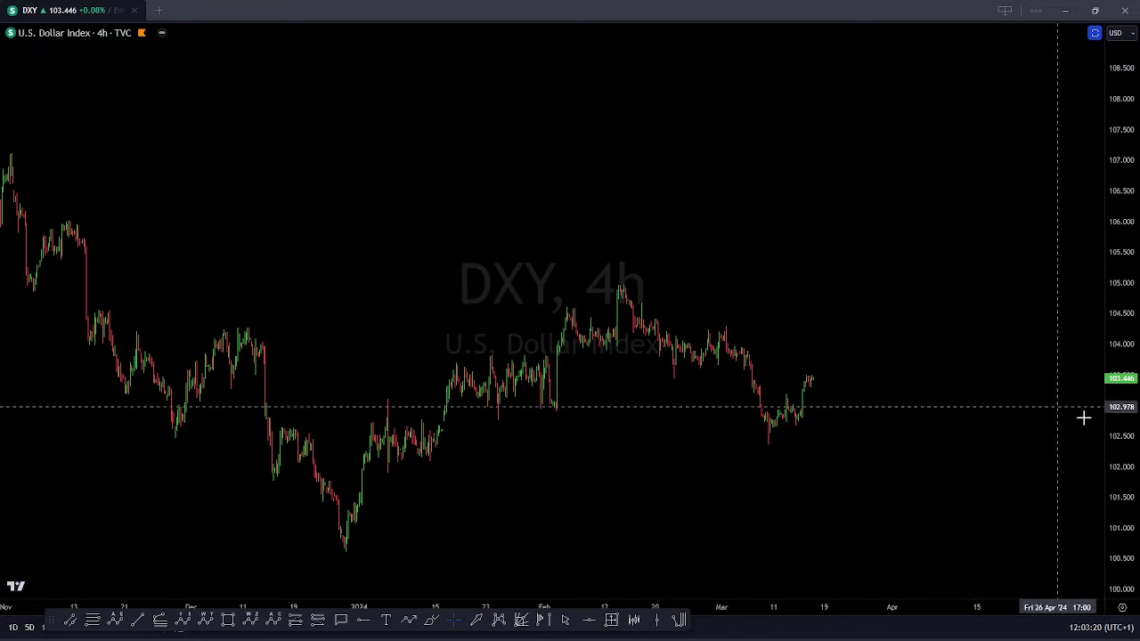
pyautogui.moveTo(1130, 304); pyautogui.dragTo(1130, 134)
pyautogui.moveTo(862, 250); pyautogui.dragTo(861, 174)
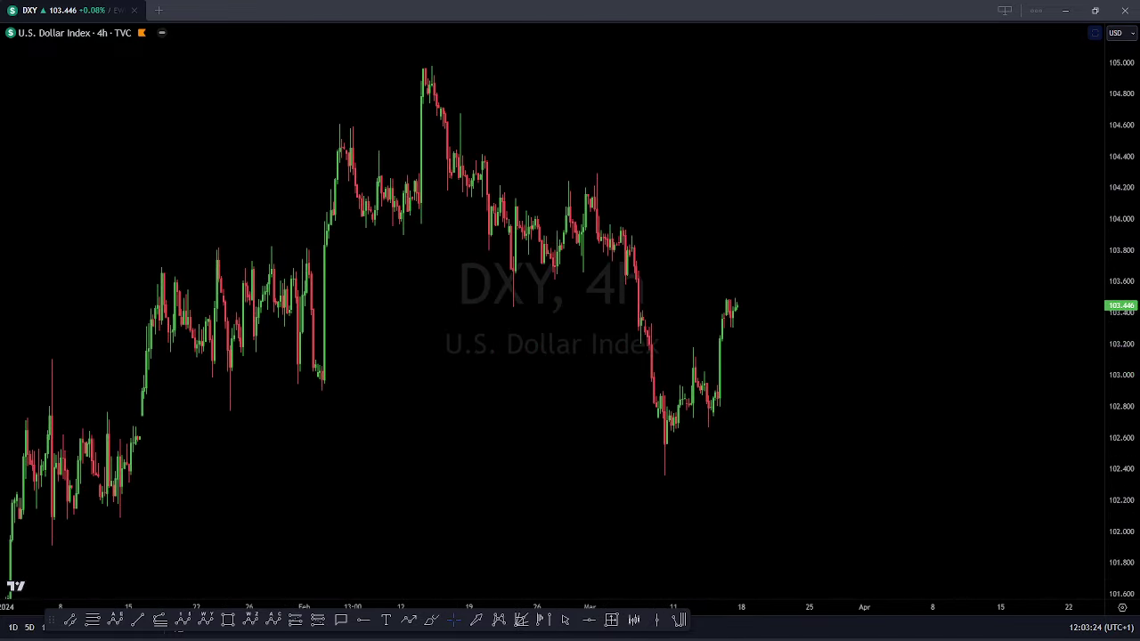
pyautogui.click(664, 475)
pyautogui.click(694, 344)
pyautogui.moveTo(708, 406)
pyautogui.mouseDown()
pyautogui.moveTo(716, 425)
pyautogui.moveTo(736, 304)
pyautogui.moveTo(792, 591)
pyautogui.mouseUp()
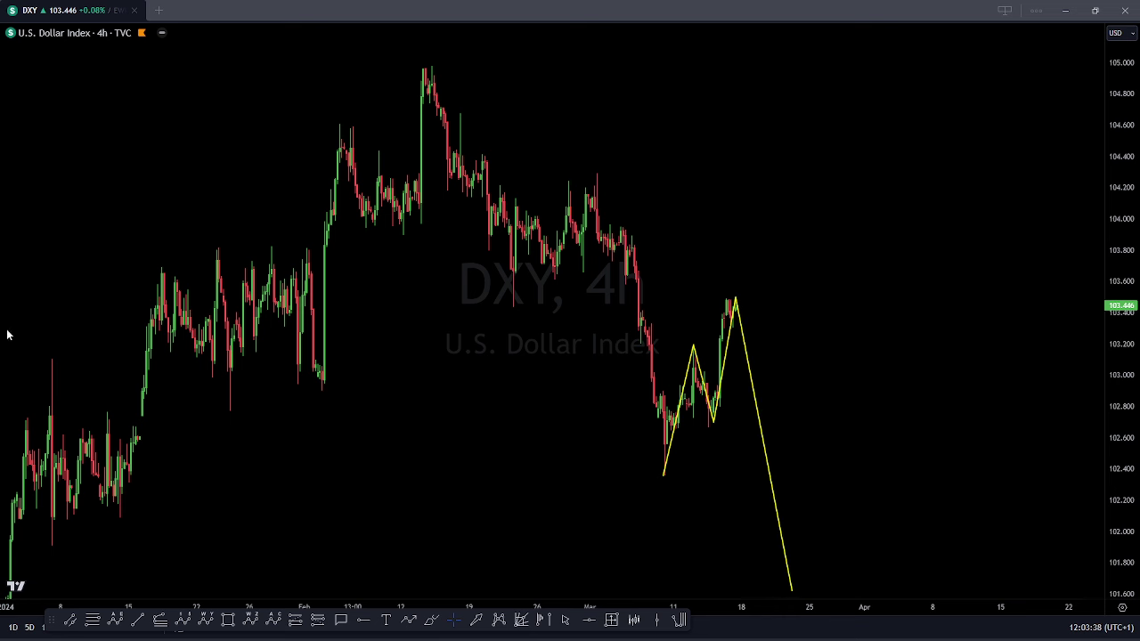
pyautogui.press('Escape')
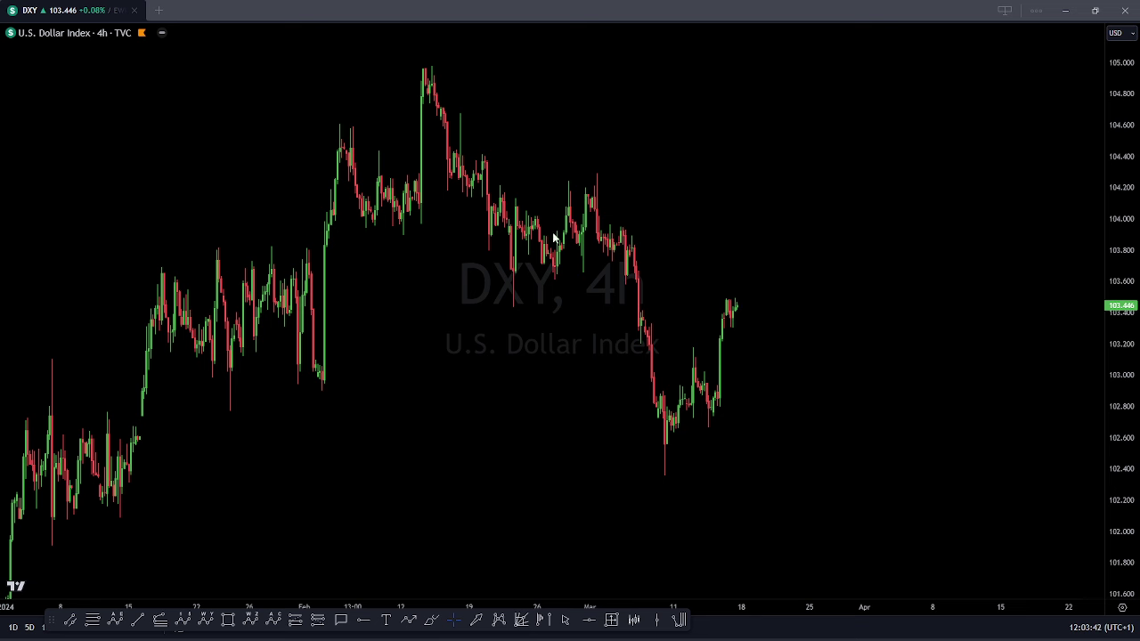
# Step: Trace the swings down from the February 2024 high through the March low and bounce, projecting a stepped decline to about 101.65
pyautogui.click(427, 59)
pyautogui.click(507, 304)
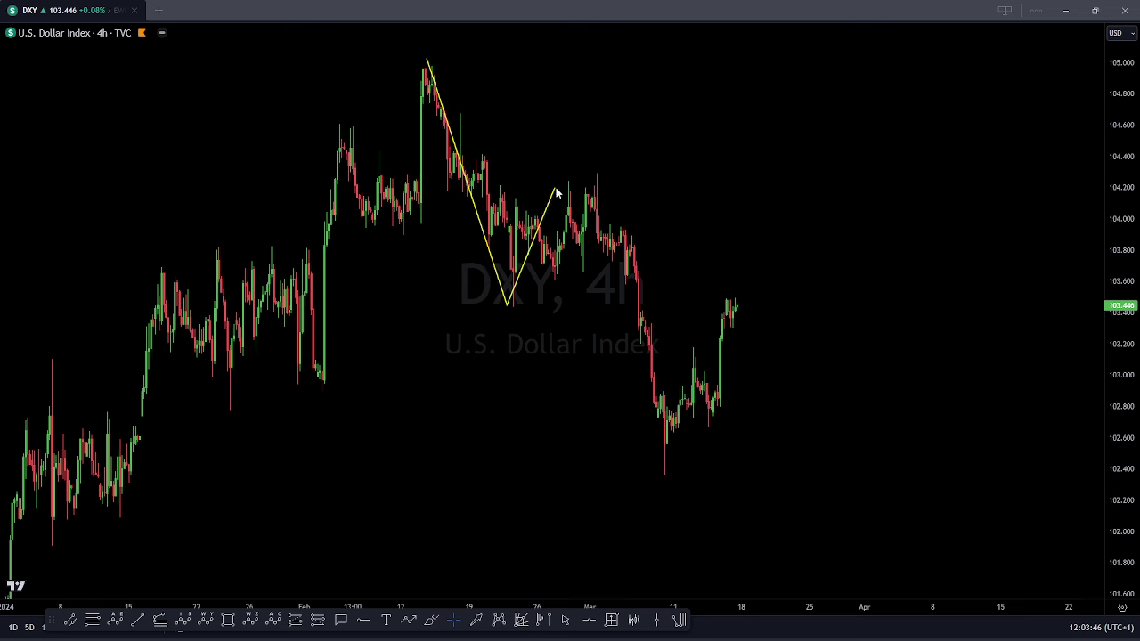
pyautogui.click(596, 174)
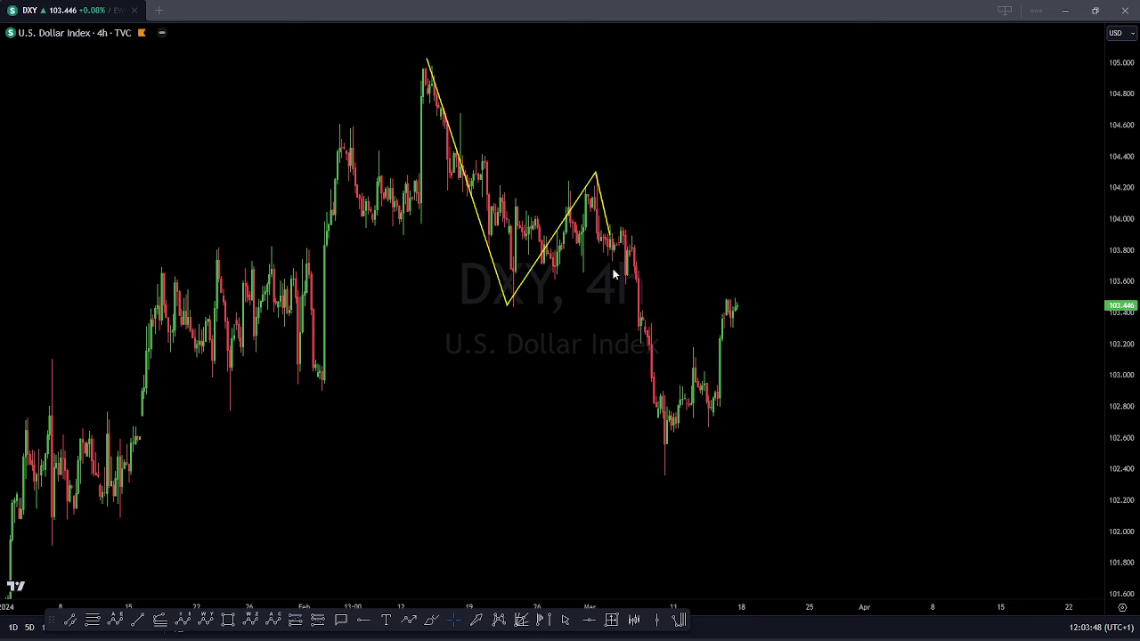
pyautogui.click(666, 465)
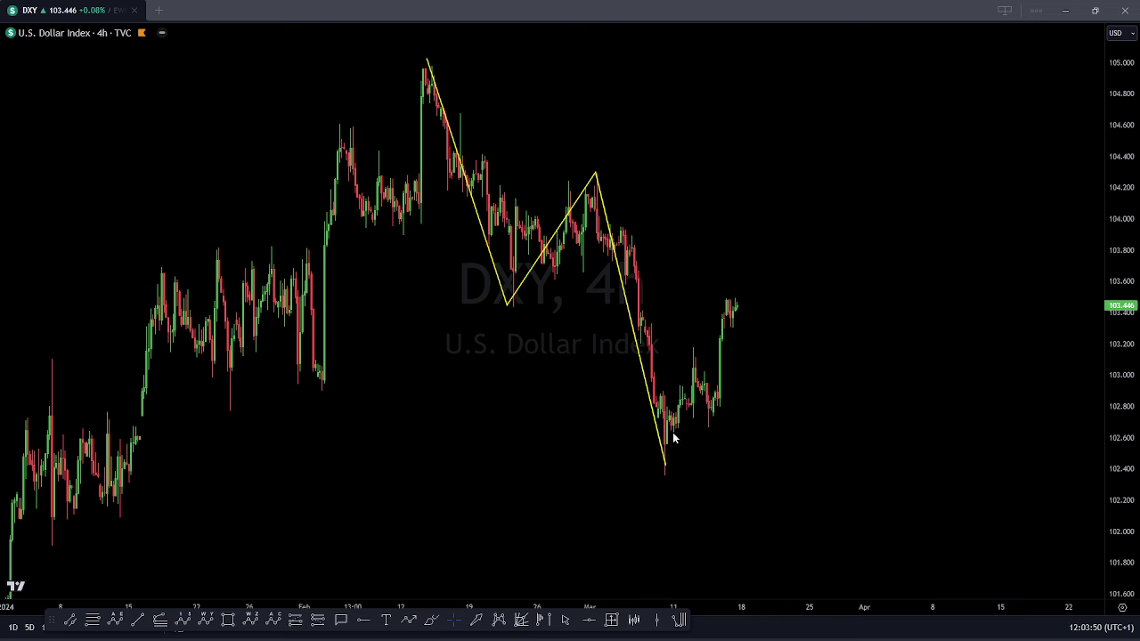
pyautogui.click(693, 351)
pyautogui.click(721, 424)
pyautogui.click(744, 288)
pyautogui.click(786, 504)
pyautogui.moveTo(821, 512); pyautogui.dragTo(835, 586)
# Step: Draw descending lines below the lows and above the projected highs, add a level at the February high, and clear all drawings
pyautogui.moveTo(495, 314); pyautogui.dragTo(763, 569)
pyautogui.click(788, 593)
pyautogui.click(664, 145)
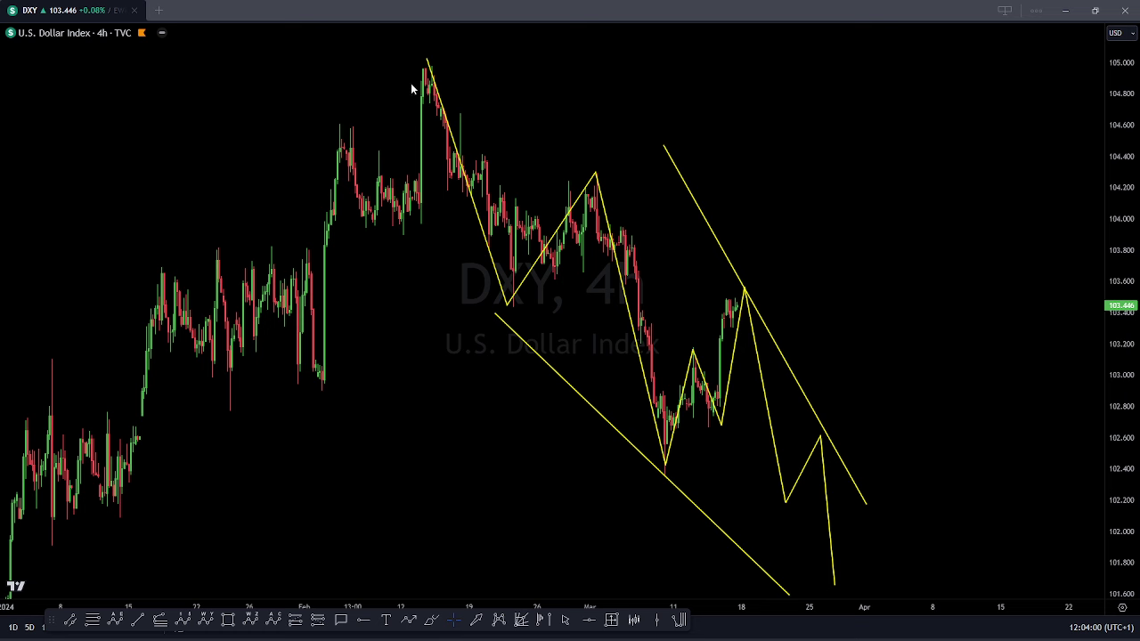
pyautogui.moveTo(431, 65); pyautogui.dragTo(685, 70)
pyautogui.click(808, 72)
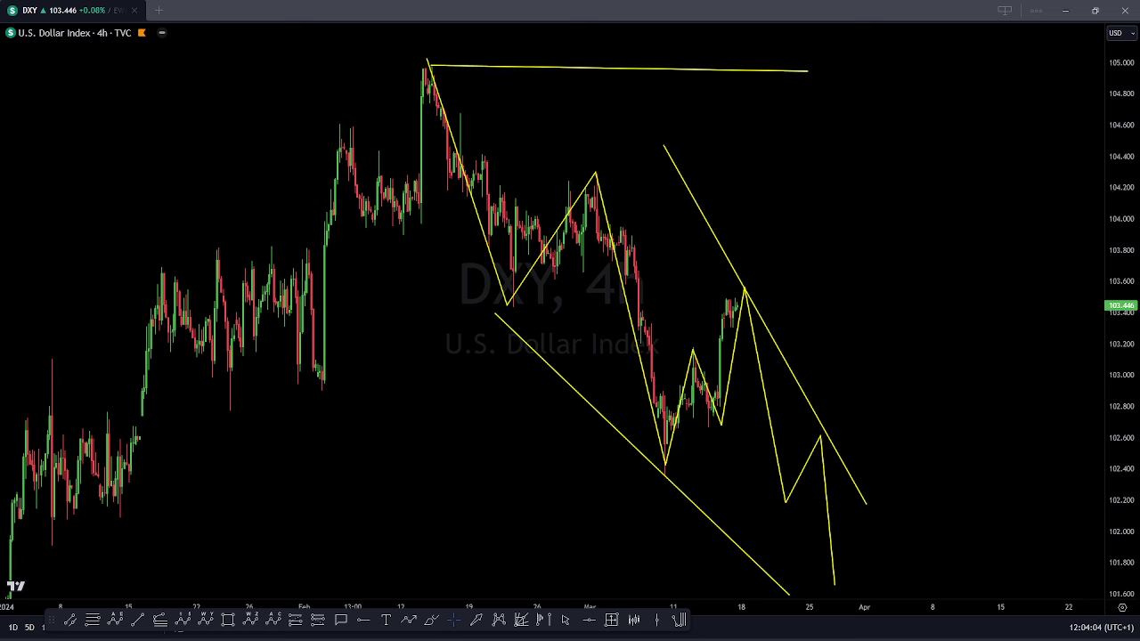
pyautogui.hotkey('ctrl', 'alt', 'h')
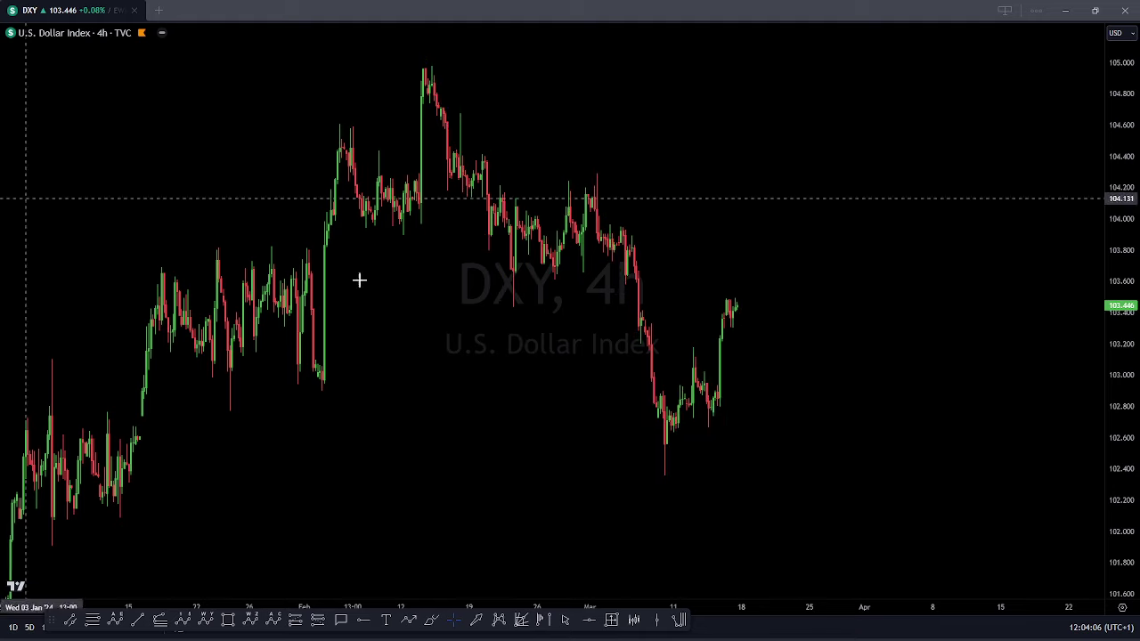
# Step: Trace the July to October 2023 rally and the three-leg drop to the December low, labelling the ends I and II
pyautogui.scroll(-13, 359, 280)
pyautogui.moveTo(1114, 117); pyautogui.dragTo(1110, 484)
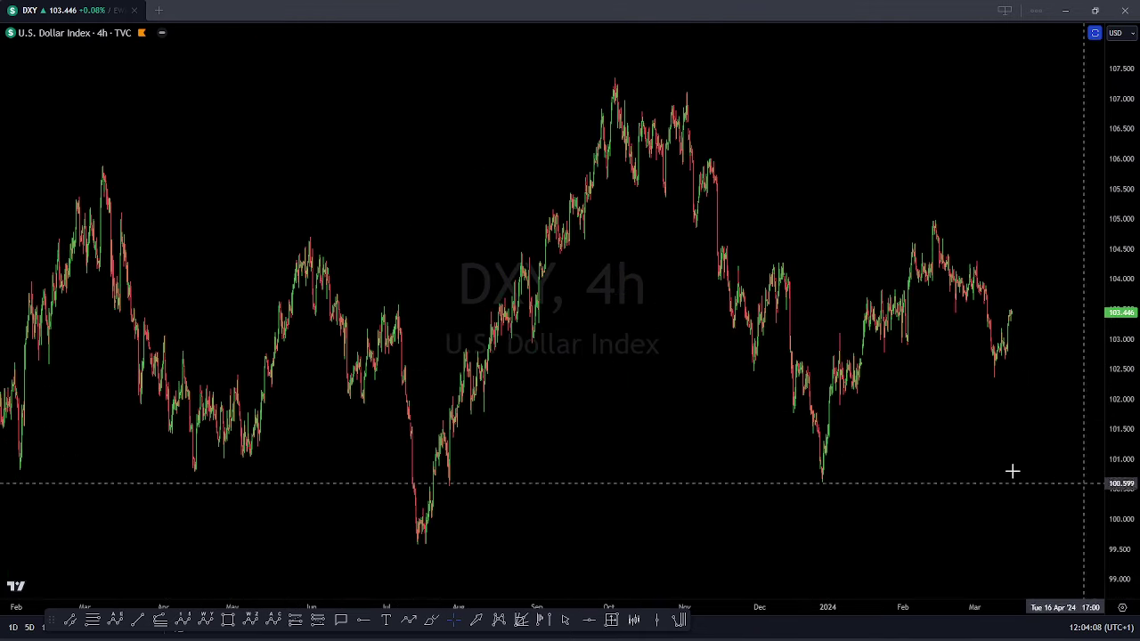
pyautogui.moveTo(914, 409); pyautogui.dragTo(882, 380)
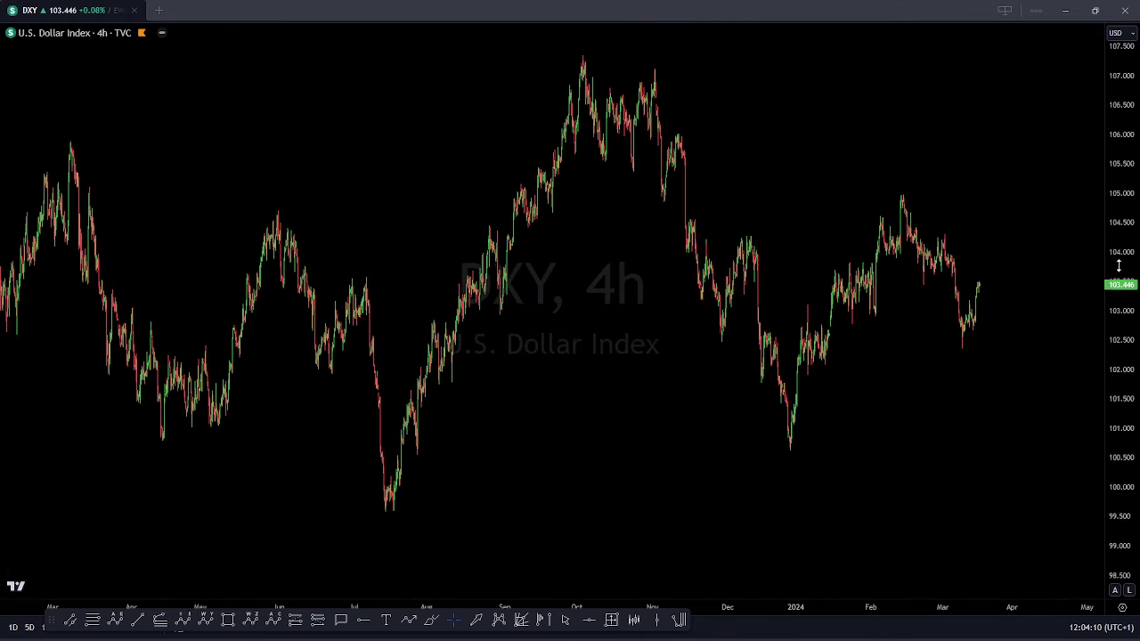
pyautogui.scroll(-3, 954, 392)
pyautogui.moveTo(980, 390); pyautogui.dragTo(935, 344)
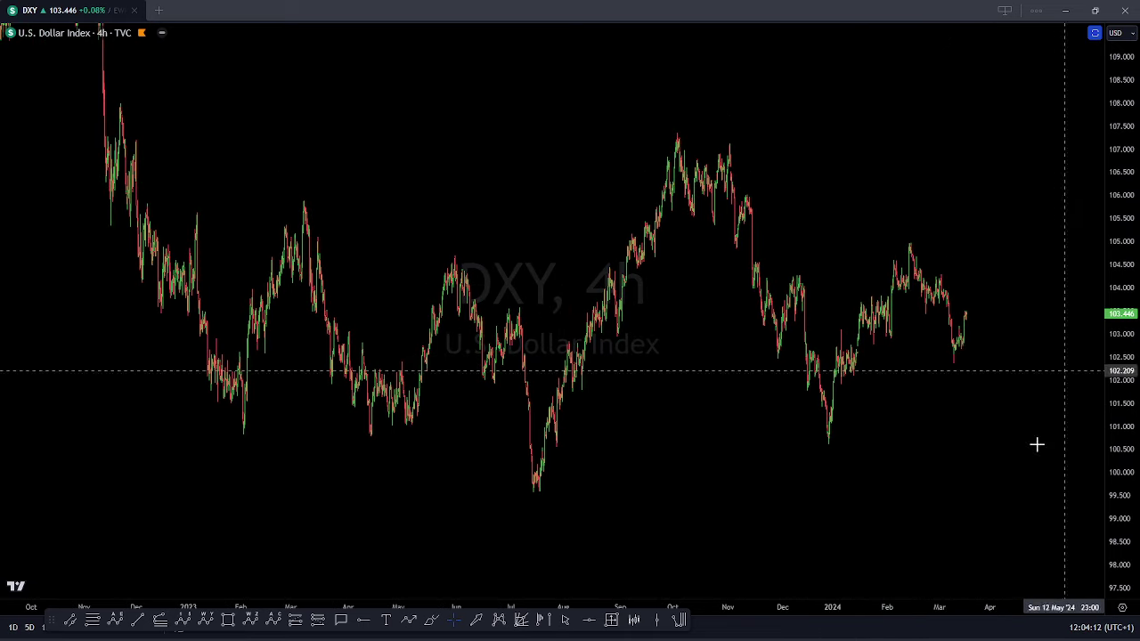
pyautogui.moveTo(876, 148); pyautogui.dragTo(906, 248)
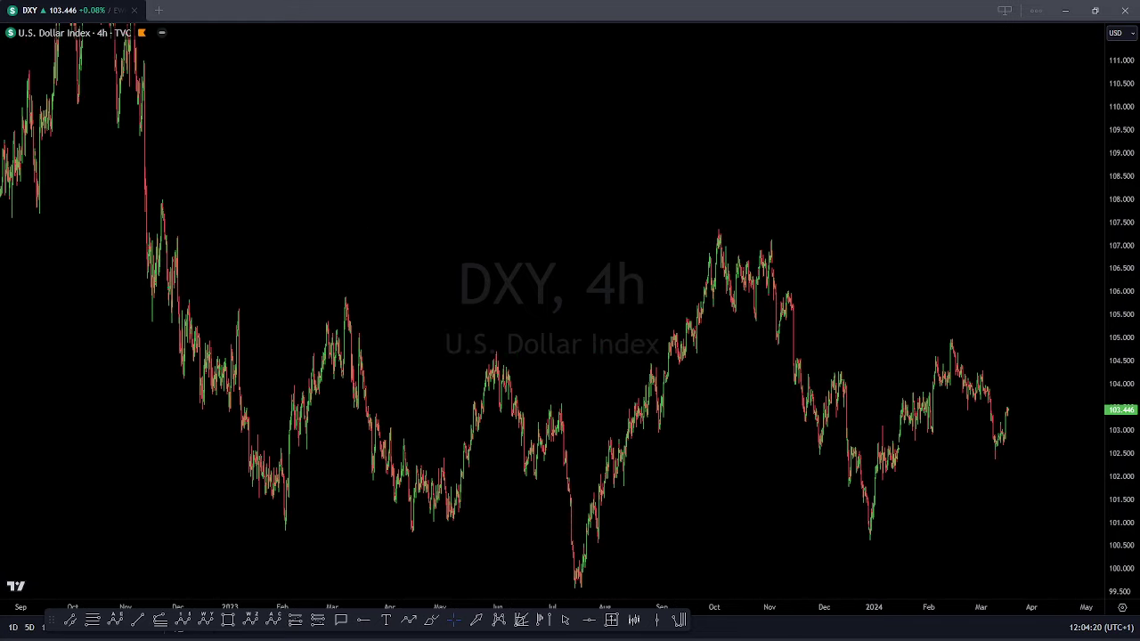
pyautogui.moveTo(577, 589); pyautogui.dragTo(663, 429)
pyautogui.moveTo(689, 308); pyautogui.dragTo(722, 236)
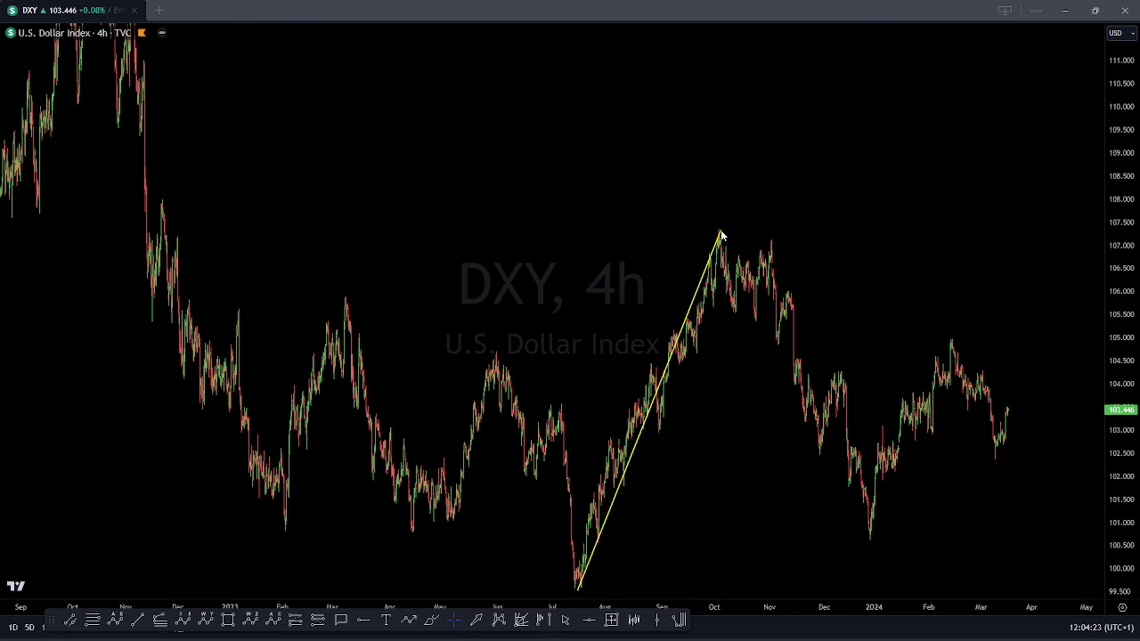
pyautogui.moveTo(721, 233); pyautogui.dragTo(815, 444)
pyautogui.click(817, 446)
pyautogui.click(832, 375)
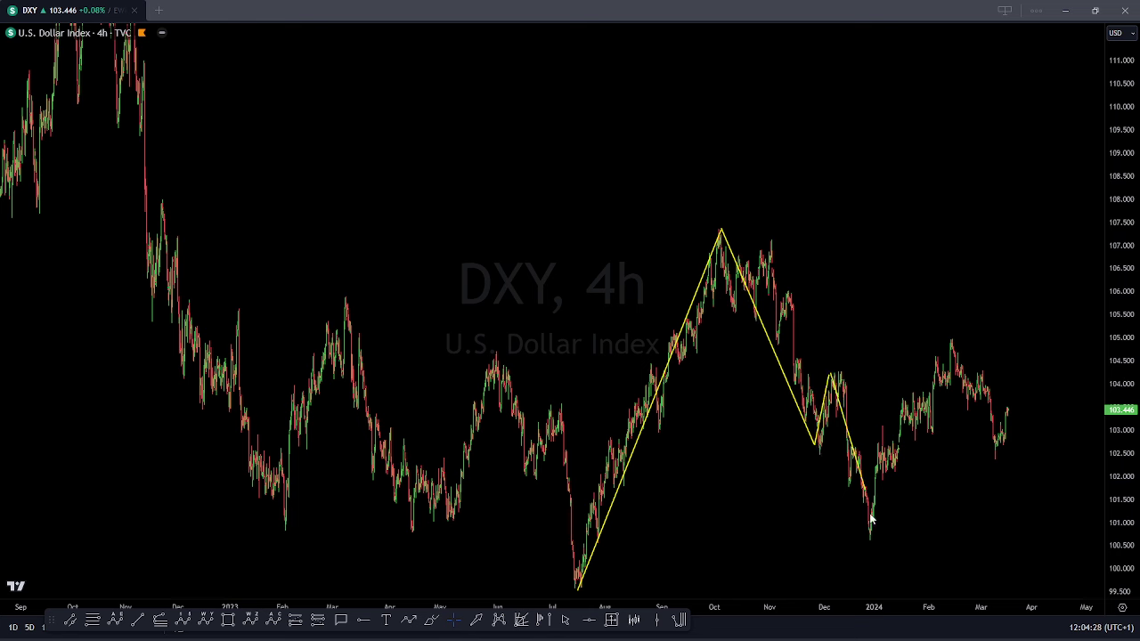
pyautogui.moveTo(722, 201); pyautogui.dragTo(721, 218)
pyautogui.moveTo(869, 543); pyautogui.dragTo(878, 557)
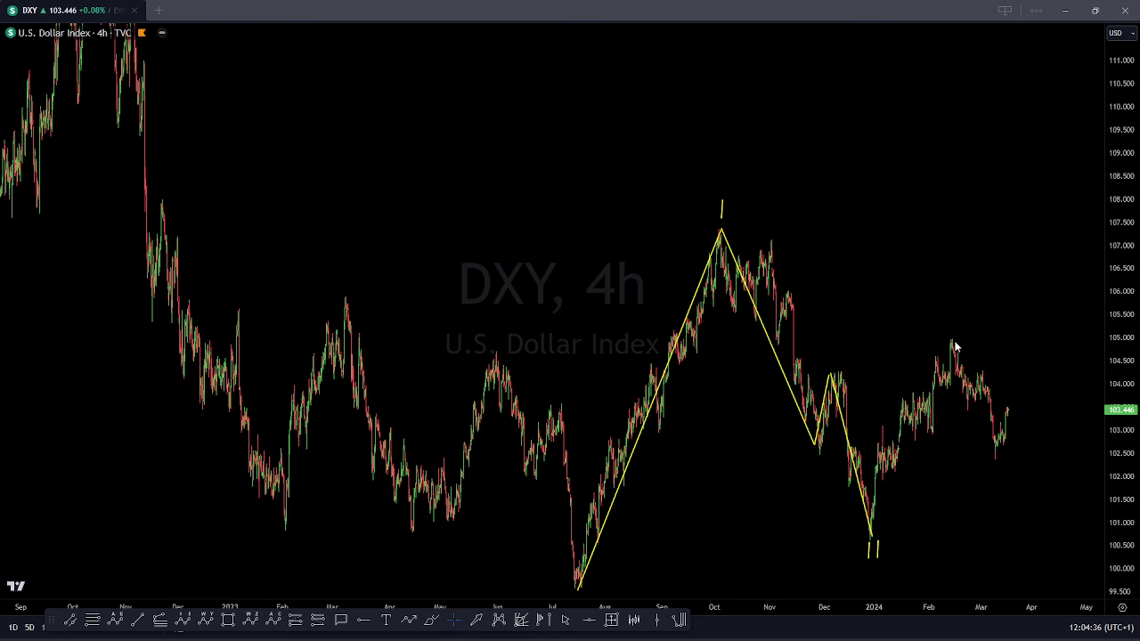
# Step: Trace and label the smaller I and II swings after the December low, project a rally to about 109.7, and clear the drawings
pyautogui.moveTo(953, 305); pyautogui.dragTo(952, 325)
pyautogui.moveTo(871, 533)
pyautogui.mouseDown()
pyautogui.moveTo(881, 431)
pyautogui.moveTo(894, 476)
pyautogui.moveTo(936, 356)
pyautogui.moveTo(946, 390)
pyautogui.moveTo(951, 345)
pyautogui.moveTo(970, 405)
pyautogui.moveTo(984, 373)
pyautogui.moveTo(1006, 483)
pyautogui.mouseUp()
pyautogui.moveTo(1007, 411); pyautogui.dragTo(1011, 383)
pyautogui.moveTo(1020, 328); pyautogui.dragTo(1058, 129)
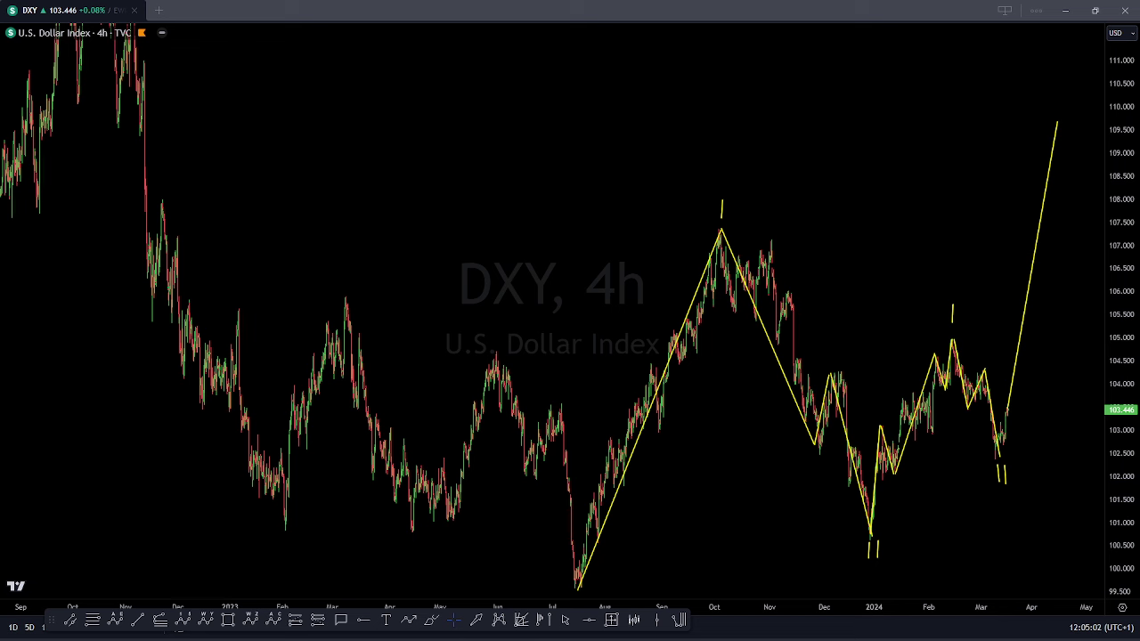
pyautogui.press('Escape')
# Step: Draw levels at the February 2024 and October 2023 highs, trace a three-leg rise to about 106.2 with a drop to about 98.4, and clear them
pyautogui.moveTo(958, 266); pyautogui.dragTo(943, 200)
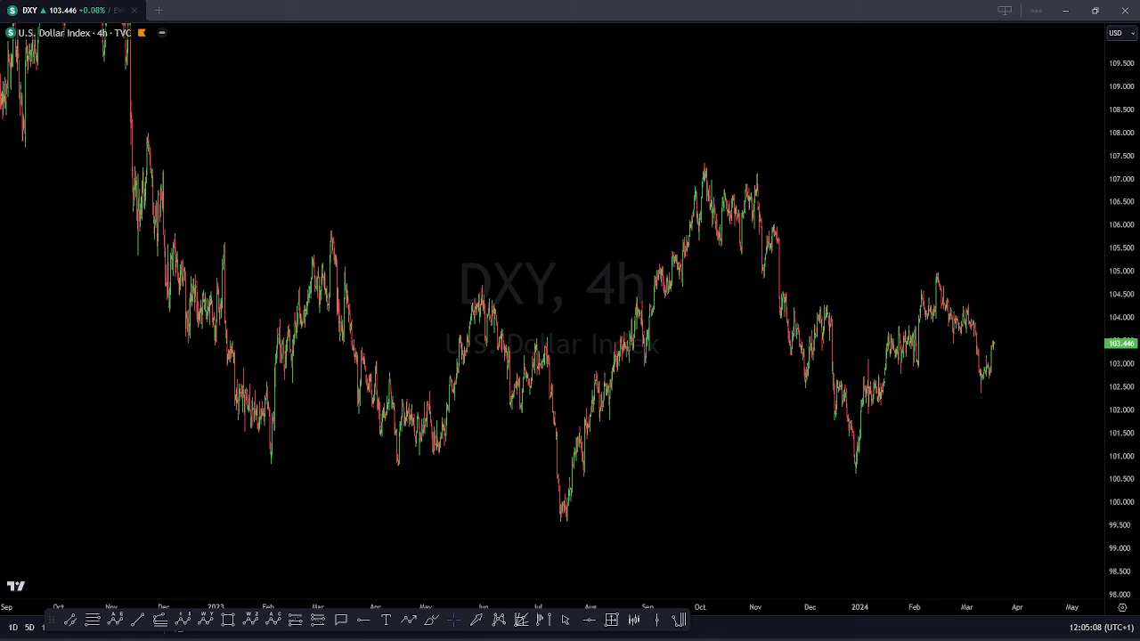
pyautogui.moveTo(935, 277); pyautogui.dragTo(1089, 278)
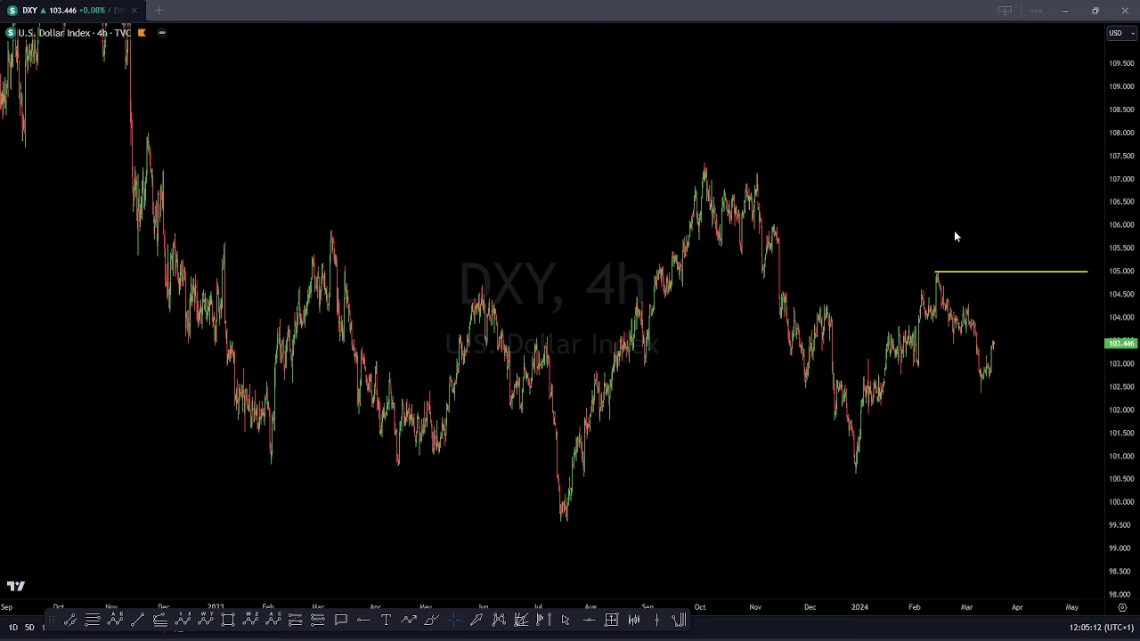
pyautogui.moveTo(996, 340); pyautogui.dragTo(1018, 243)
pyautogui.moveTo(855, 470)
pyautogui.mouseDown()
pyautogui.moveTo(893, 356)
pyautogui.moveTo(939, 275)
pyautogui.moveTo(980, 390)
pyautogui.moveTo(1021, 215)
pyautogui.mouseUp()
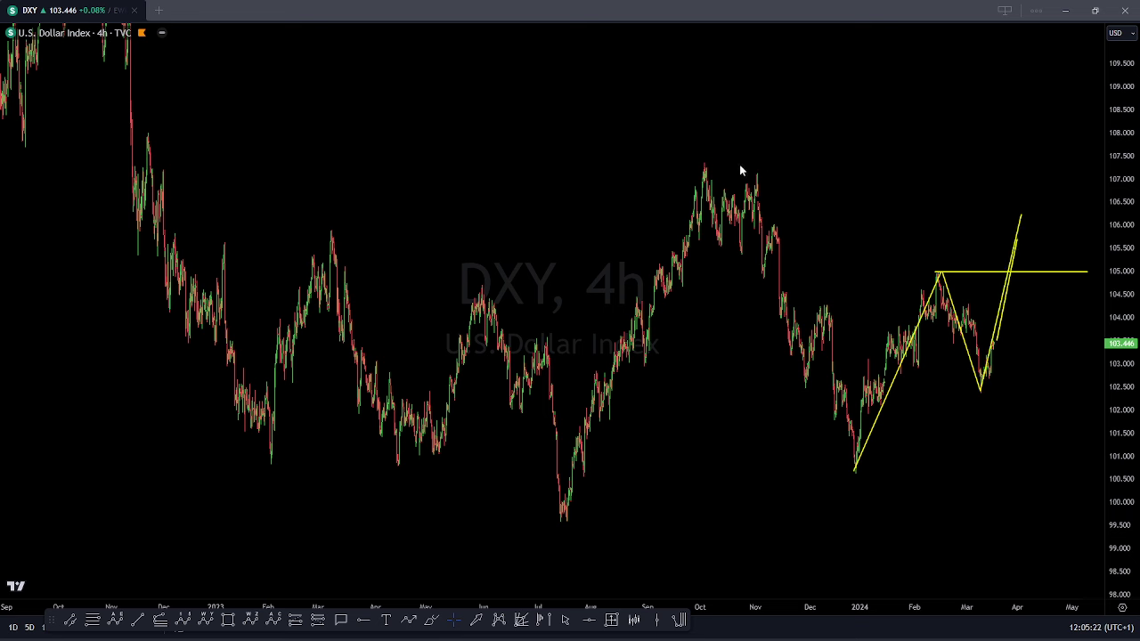
pyautogui.moveTo(704, 163); pyautogui.dragTo(1055, 162)
pyautogui.moveTo(1021, 217); pyautogui.dragTo(1085, 577)
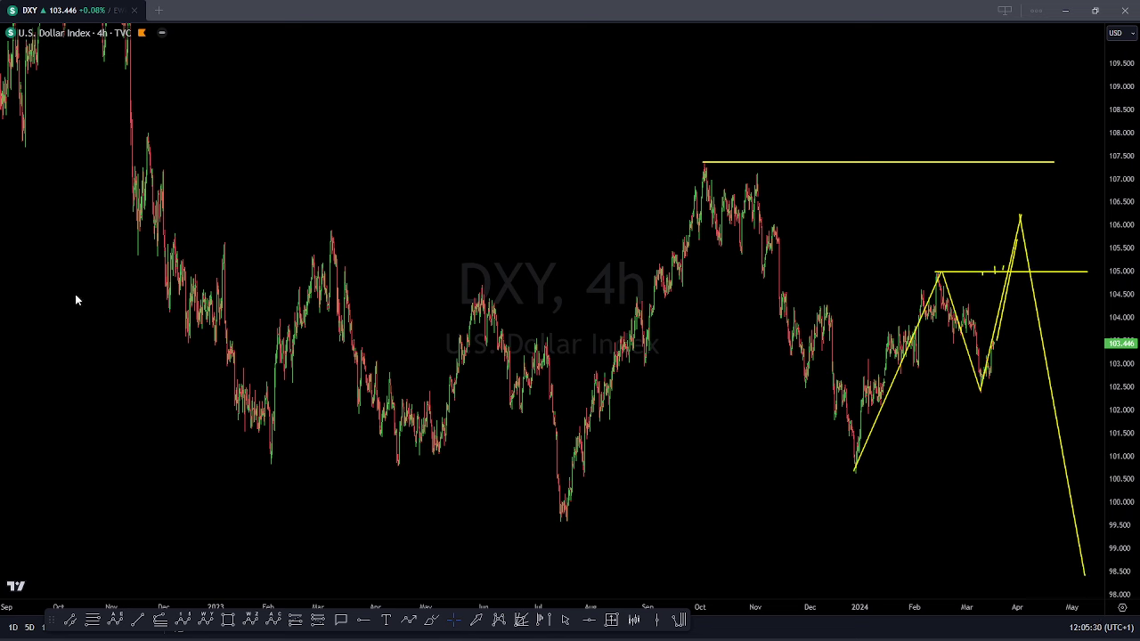
pyautogui.press('Escape')
# Step: Trace the decline from the February high in yellow, project its third leg in blue to about 100, and extend it in yellow to about 98.3
pyautogui.moveTo(935, 268)
pyautogui.mouseDown()
pyautogui.moveTo(953, 346)
pyautogui.moveTo(970, 304)
pyautogui.mouseUp()
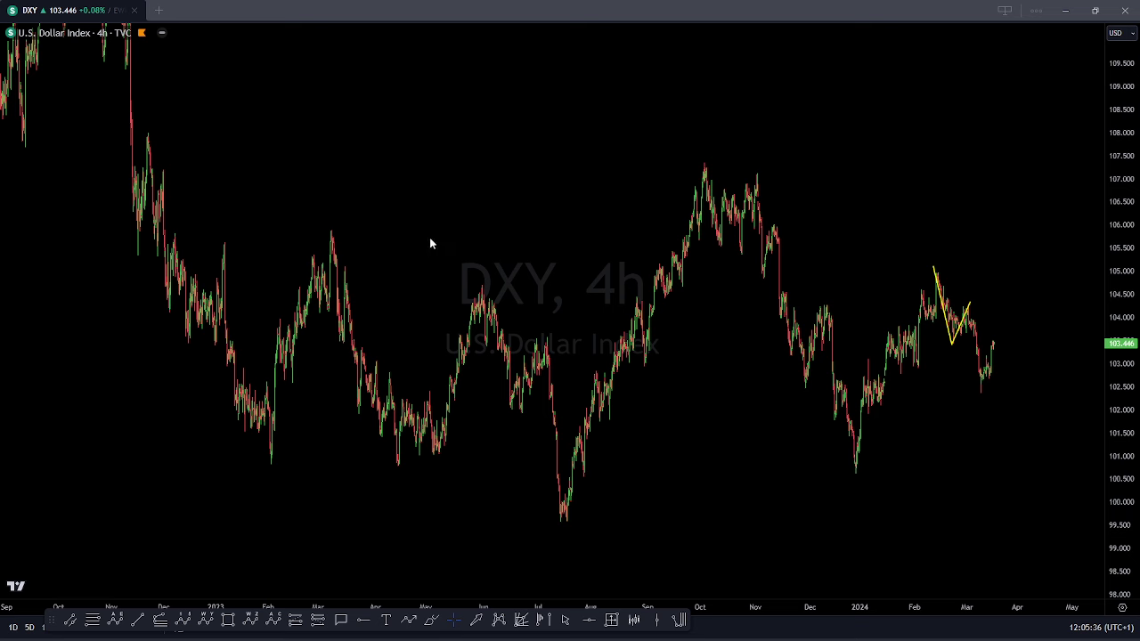
pyautogui.moveTo(970, 307)
pyautogui.mouseDown()
pyautogui.moveTo(982, 395)
pyautogui.moveTo(998, 346)
pyautogui.moveTo(1021, 466)
pyautogui.moveTo(1033, 446)
pyautogui.moveTo(1046, 500)
pyautogui.mouseUp()
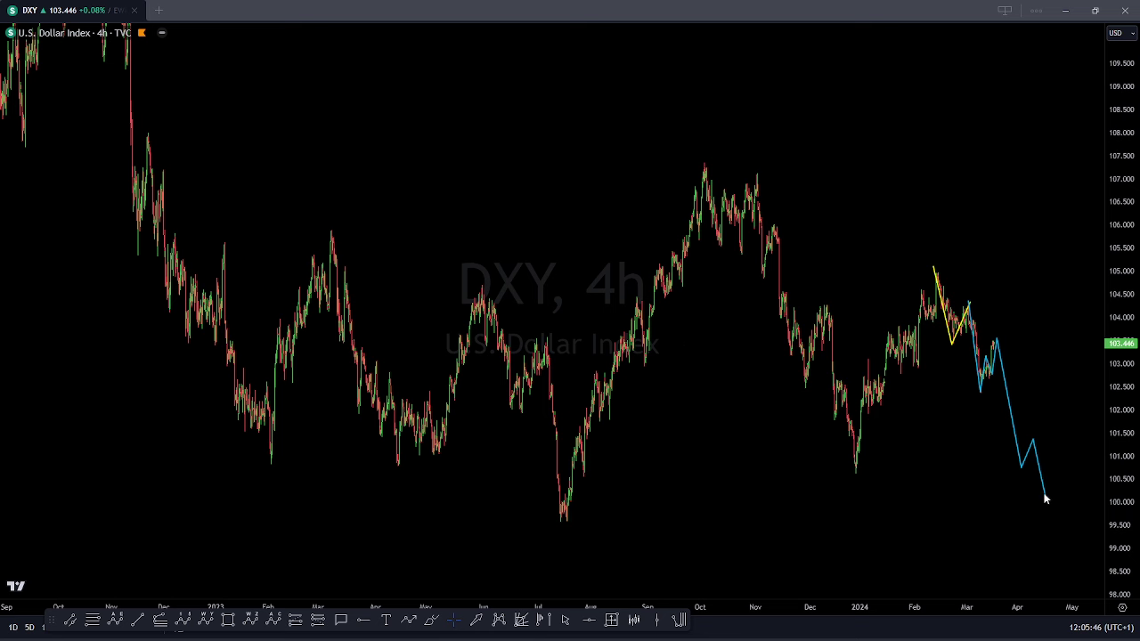
pyautogui.moveTo(1047, 500)
pyautogui.mouseDown()
pyautogui.moveTo(1054, 456)
pyautogui.moveTo(1069, 485)
pyautogui.moveTo(1077, 434)
pyautogui.moveTo(1108, 574)
pyautogui.mouseUp()
# Step: Number the turning points of the projected decline, draw a horizontal level from the early March high, and clear all drawings
pyautogui.moveTo(944, 353); pyautogui.dragTo(948, 365)
pyautogui.moveTo(971, 299); pyautogui.dragTo(974, 278)
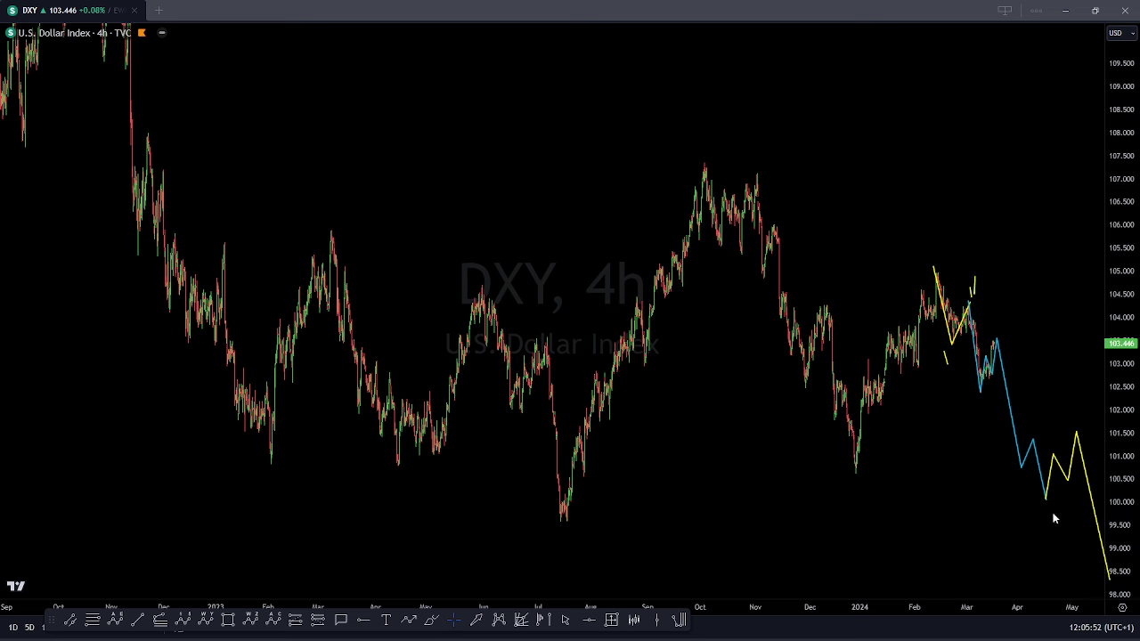
pyautogui.moveTo(1050, 504); pyautogui.dragTo(1053, 510)
pyautogui.moveTo(1080, 410); pyautogui.dragTo(1085, 424)
pyautogui.moveTo(969, 305); pyautogui.dragTo(1061, 305)
pyautogui.press('Escape')
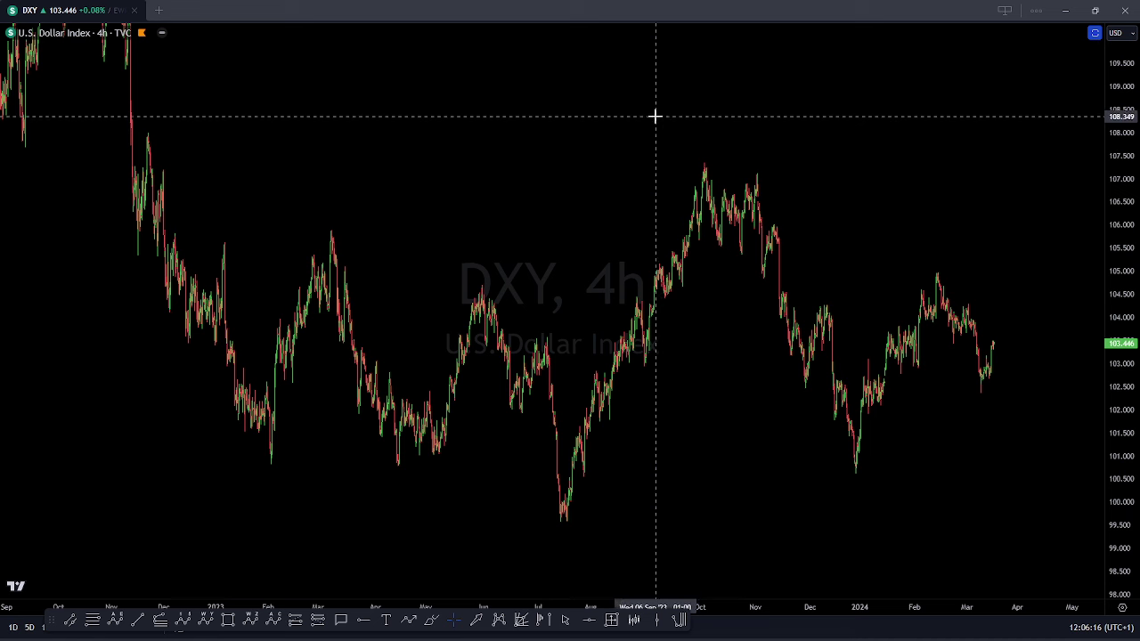
# Step: Switch the U.S. Dollar Index chart to the weekly timeframe and fit the 2022 to 2024 candles in view
pyautogui.write('1d')
pyautogui.press('Return')
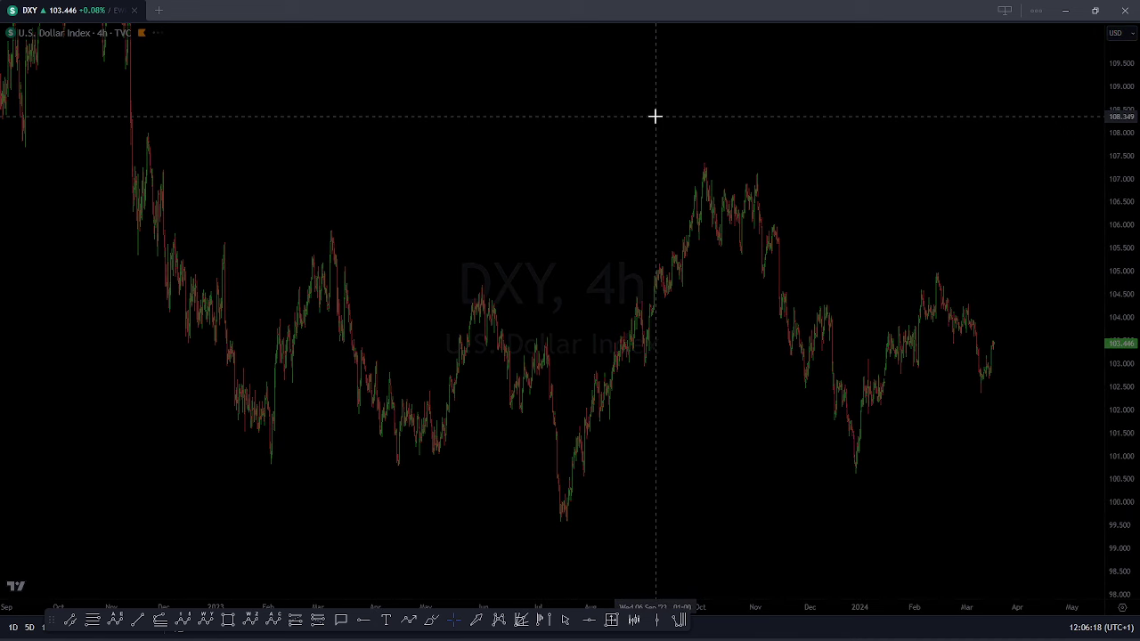
pyautogui.scroll(20, 656, 116)
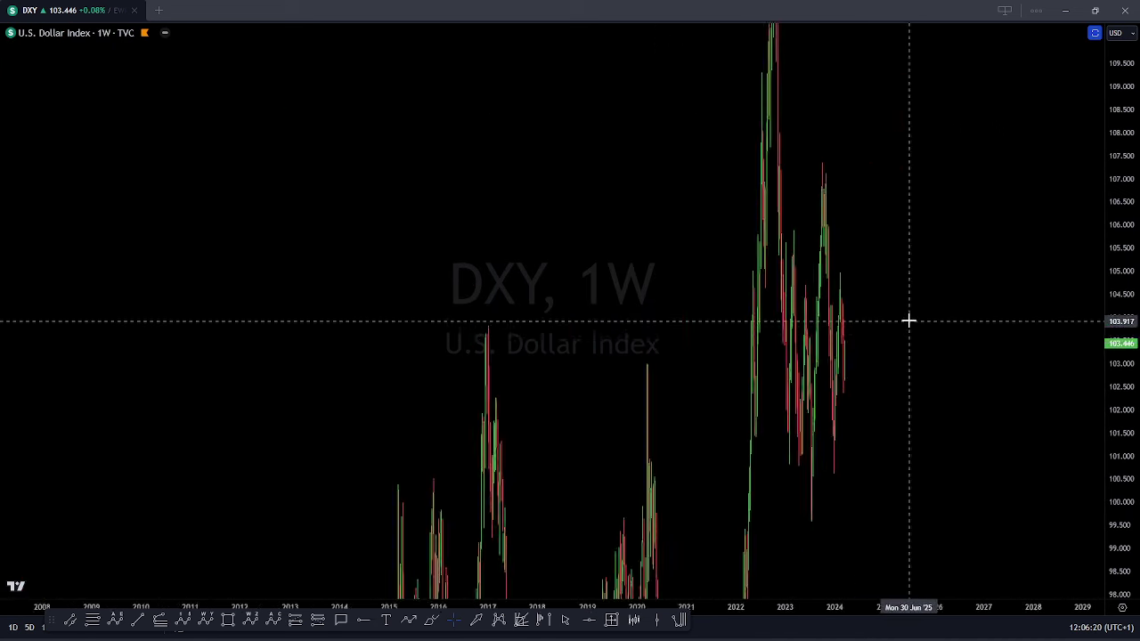
pyautogui.moveTo(433, 357); pyautogui.dragTo(972, 410)
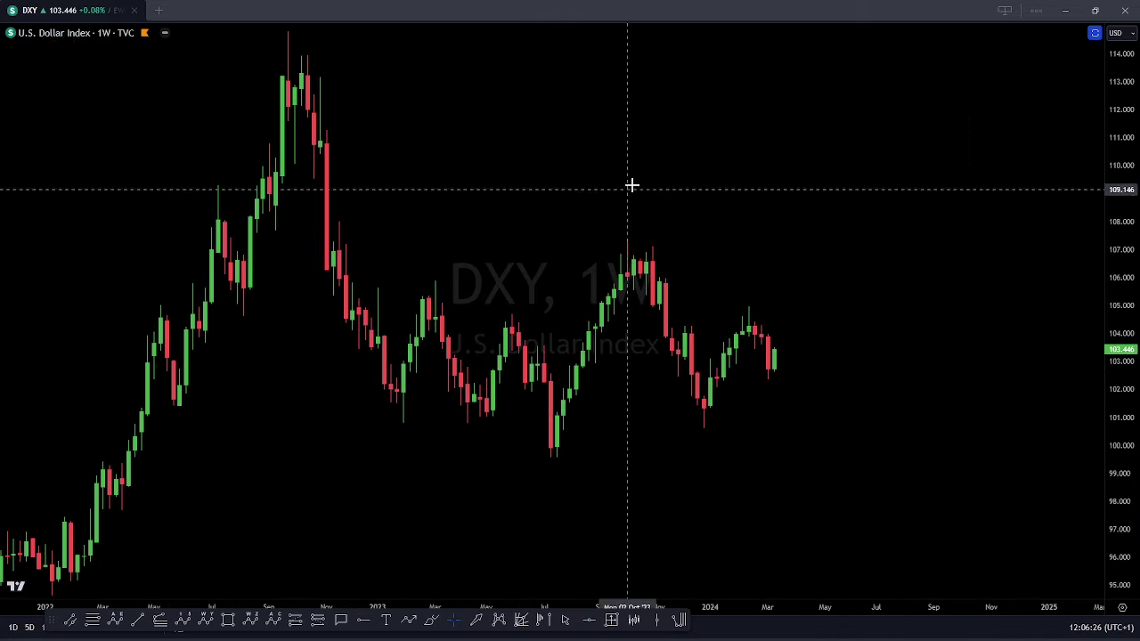
# Step: Trace the fall from the February high in blue, project a rise from about 100 to 110 with a pullback to about 102.8, and clear everything
pyautogui.scroll(5, 969, 270)
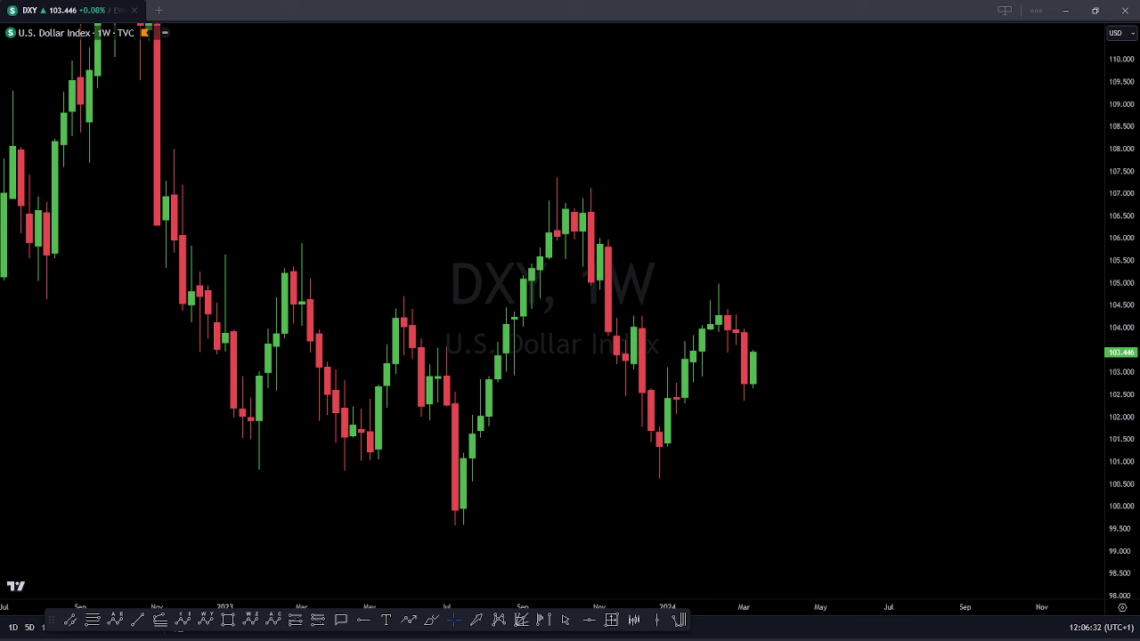
pyautogui.moveTo(746, 332)
pyautogui.mouseDown()
pyautogui.moveTo(744, 313)
pyautogui.moveTo(726, 303)
pyautogui.mouseUp()
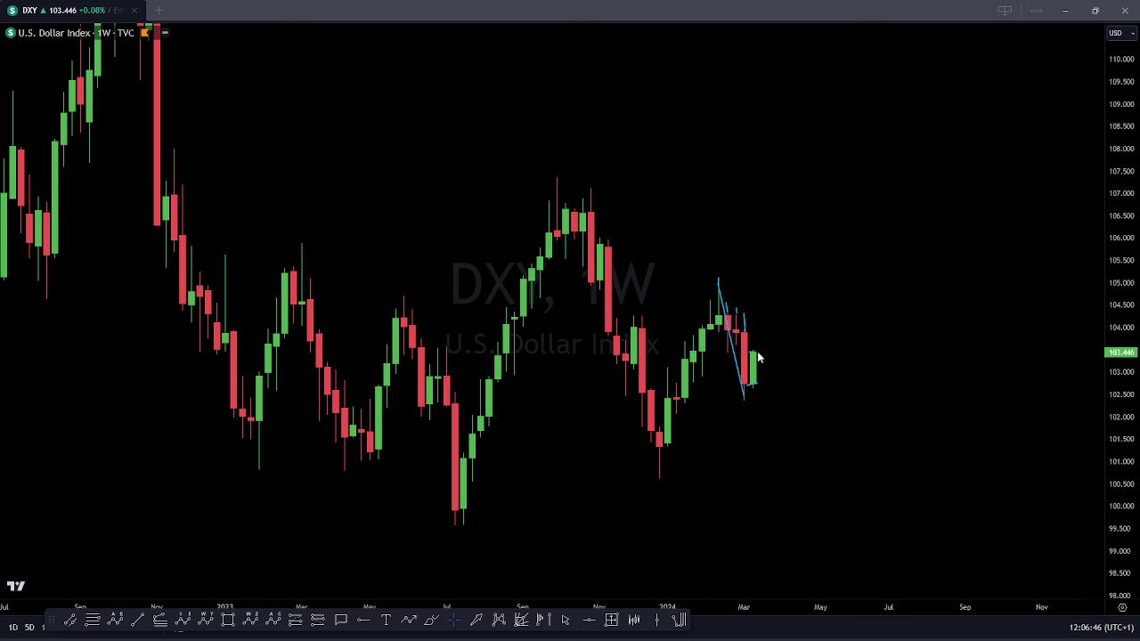
pyautogui.click(764, 505)
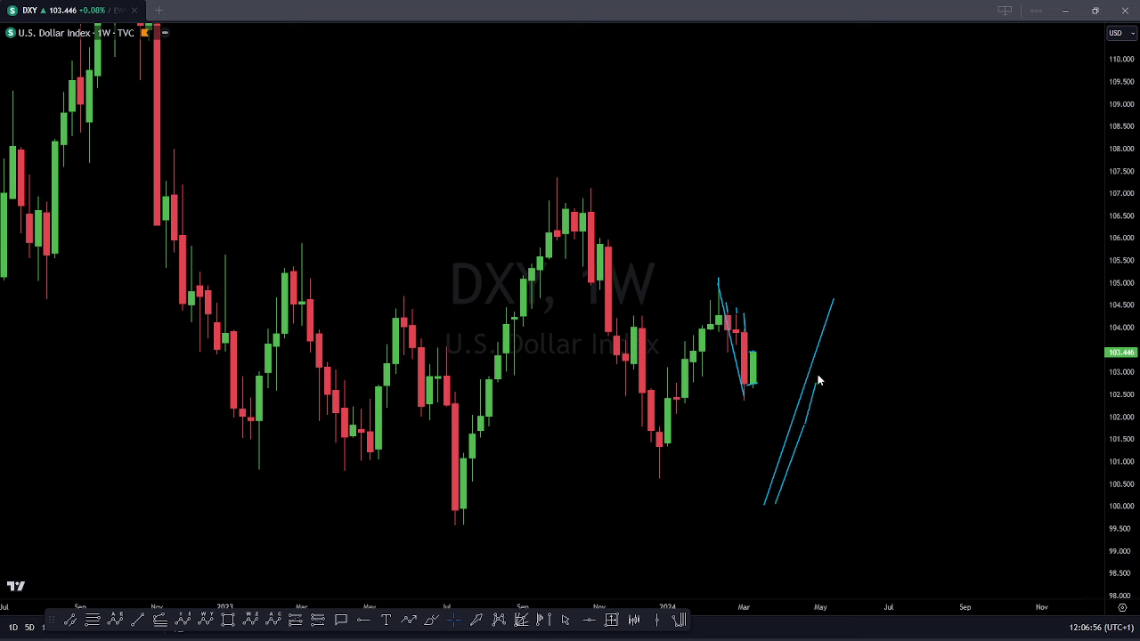
pyautogui.moveTo(836, 316)
pyautogui.mouseDown()
pyautogui.moveTo(840, 303)
pyautogui.moveTo(848, 347)
pyautogui.moveTo(865, 355)
pyautogui.mouseUp()
pyautogui.click(868, 381)
pyautogui.doubleClick(926, 61)
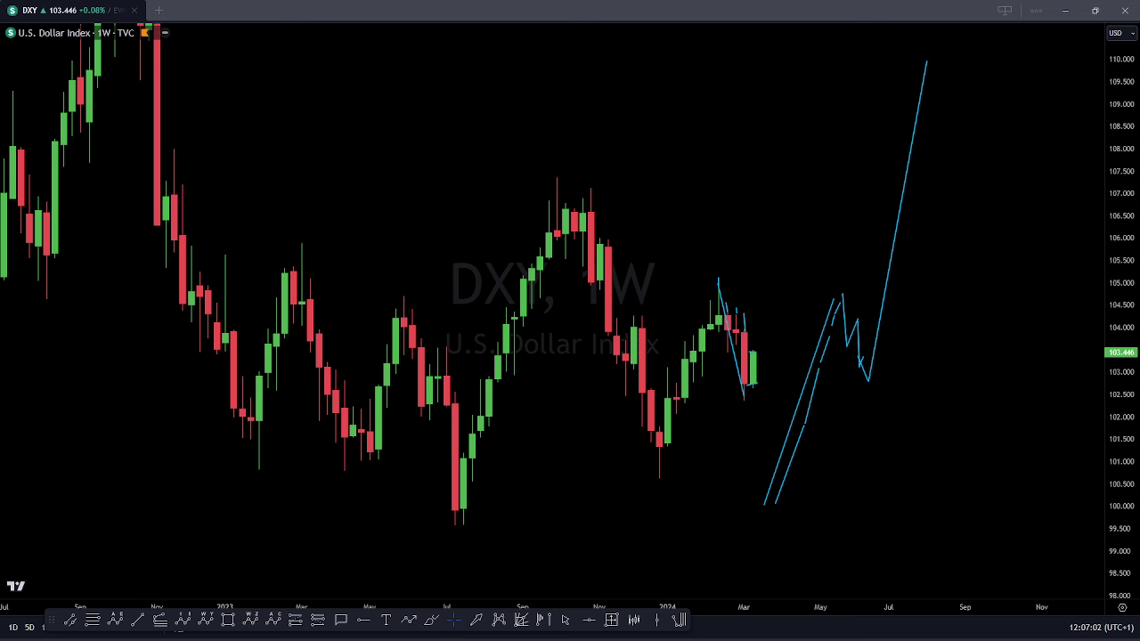
pyautogui.press('Escape')
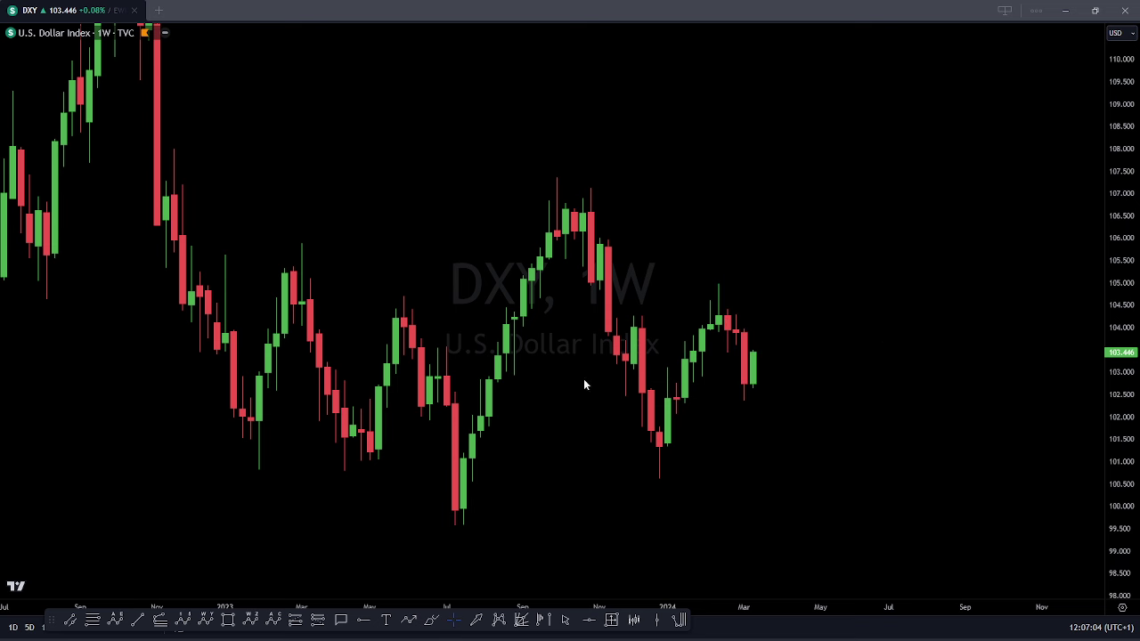
# Step: Mark the latest weekly candle's high and low, trace the decline from the February high, project a drop to about 101.1, and clear the drawings
pyautogui.moveTo(749, 348); pyautogui.dragTo(765, 348)
pyautogui.moveTo(748, 389); pyautogui.dragTo(770, 392)
pyautogui.moveTo(757, 385); pyautogui.dragTo(762, 347)
pyautogui.moveTo(720, 283); pyautogui.dragTo(743, 403)
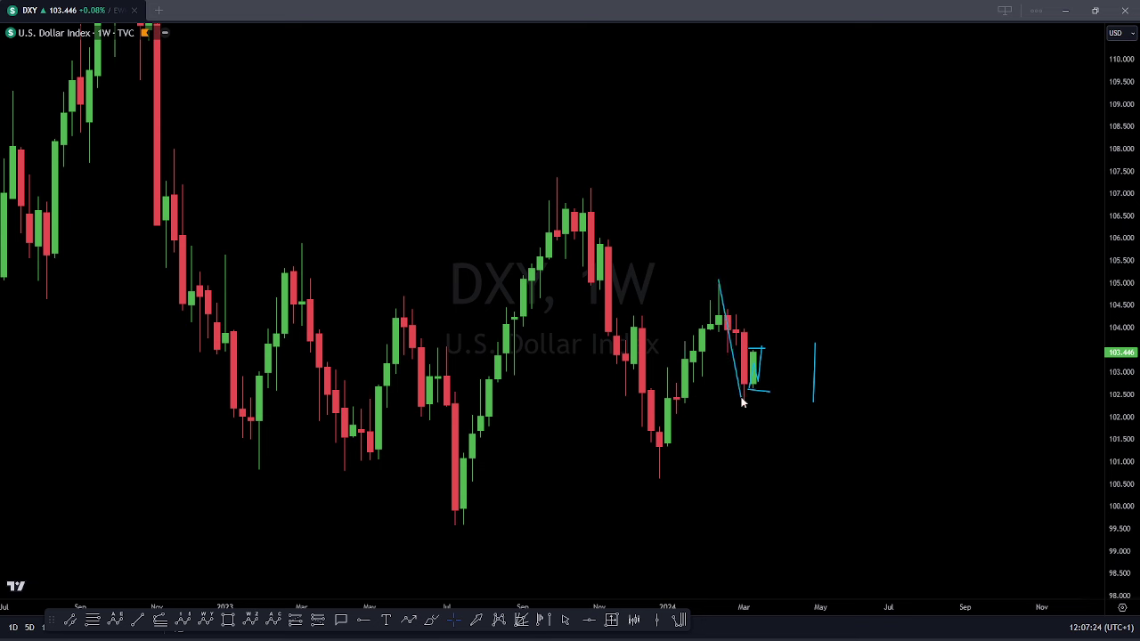
pyautogui.moveTo(760, 346)
pyautogui.mouseDown()
pyautogui.moveTo(770, 355)
pyautogui.moveTo(774, 474)
pyautogui.moveTo(781, 458)
pyautogui.mouseUp()
pyautogui.press('Escape')
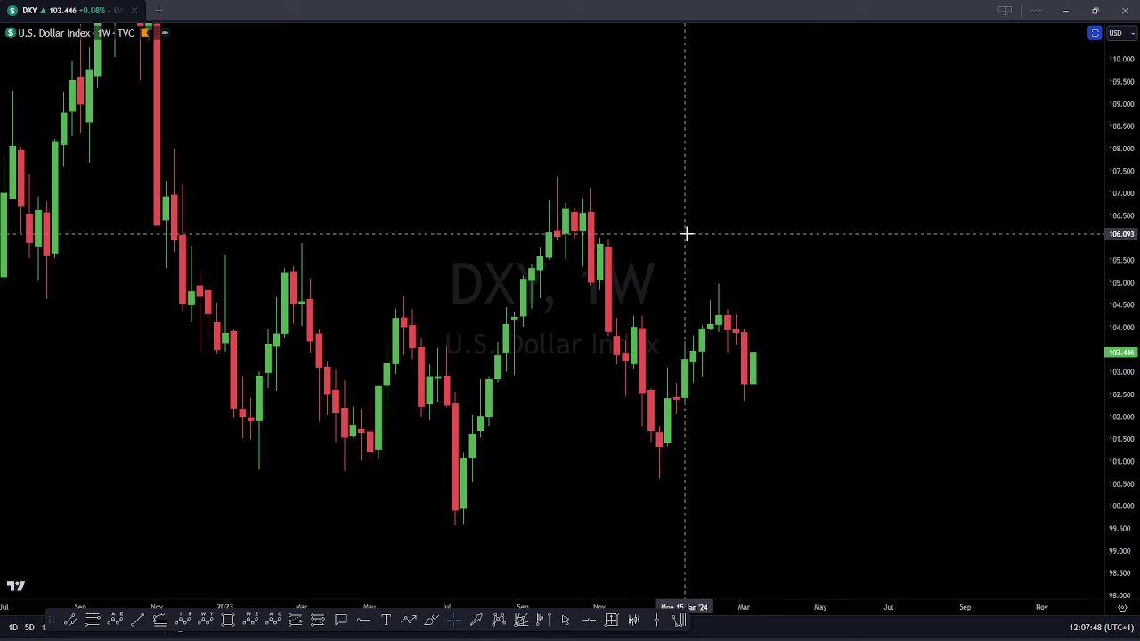
# Step: Switch the U.S. Dollar Index chart to the 1-hour timeframe and fit the mid-January to mid-March 2024 candles in view
pyautogui.write('1h')
pyautogui.press('Return')
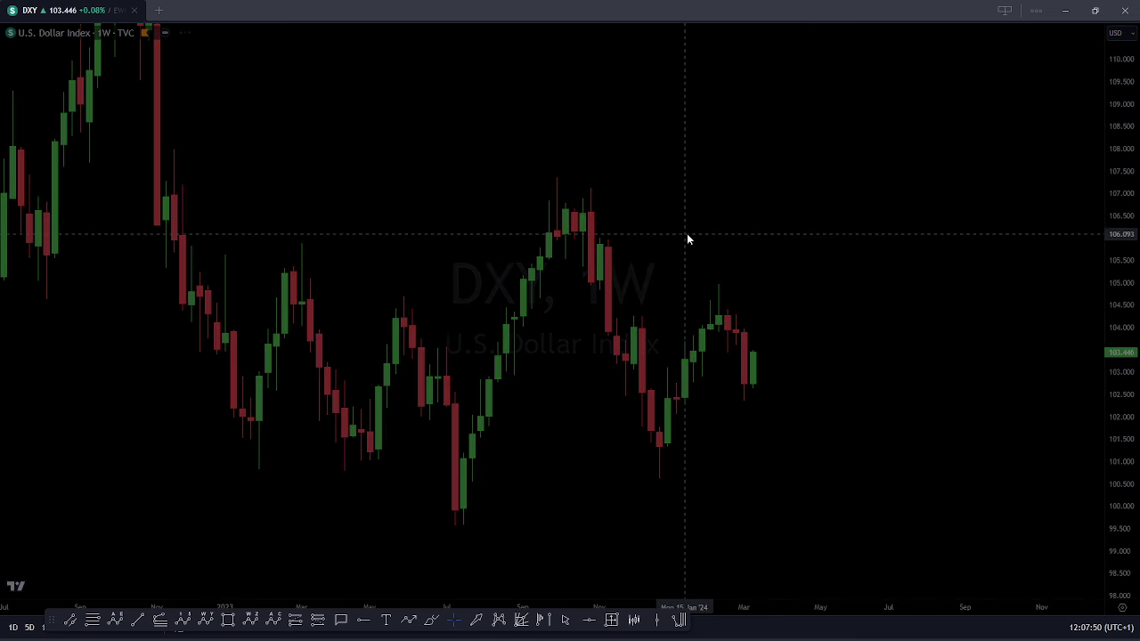
pyautogui.scroll(-5, 681, 250)
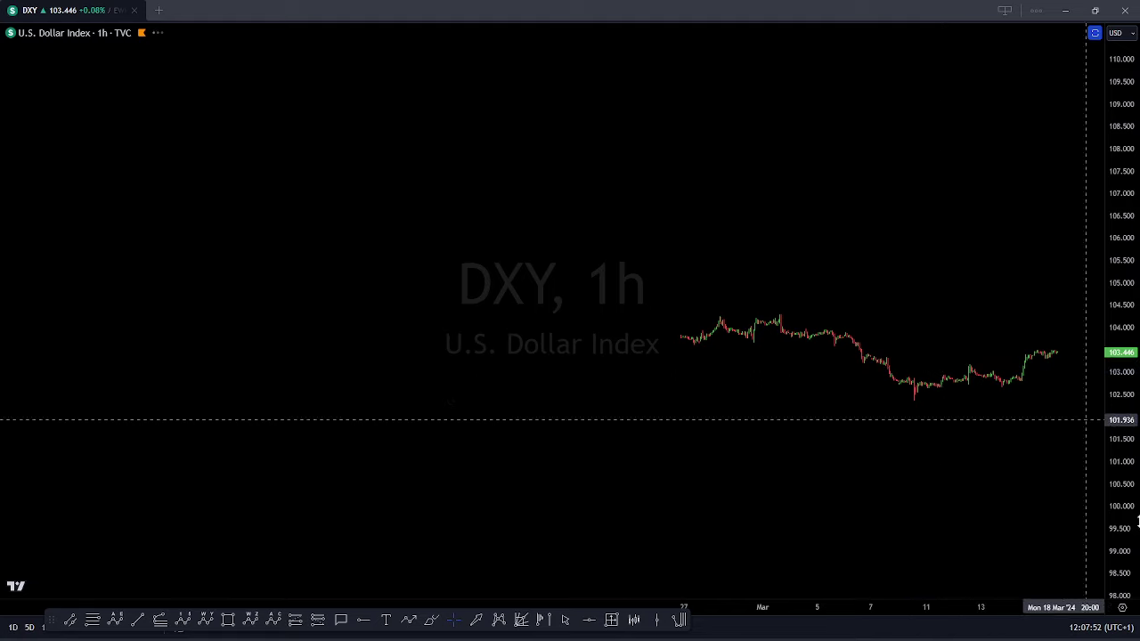
pyautogui.click(1116, 592)
pyautogui.moveTo(1119, 328); pyautogui.dragTo(1118, 370)
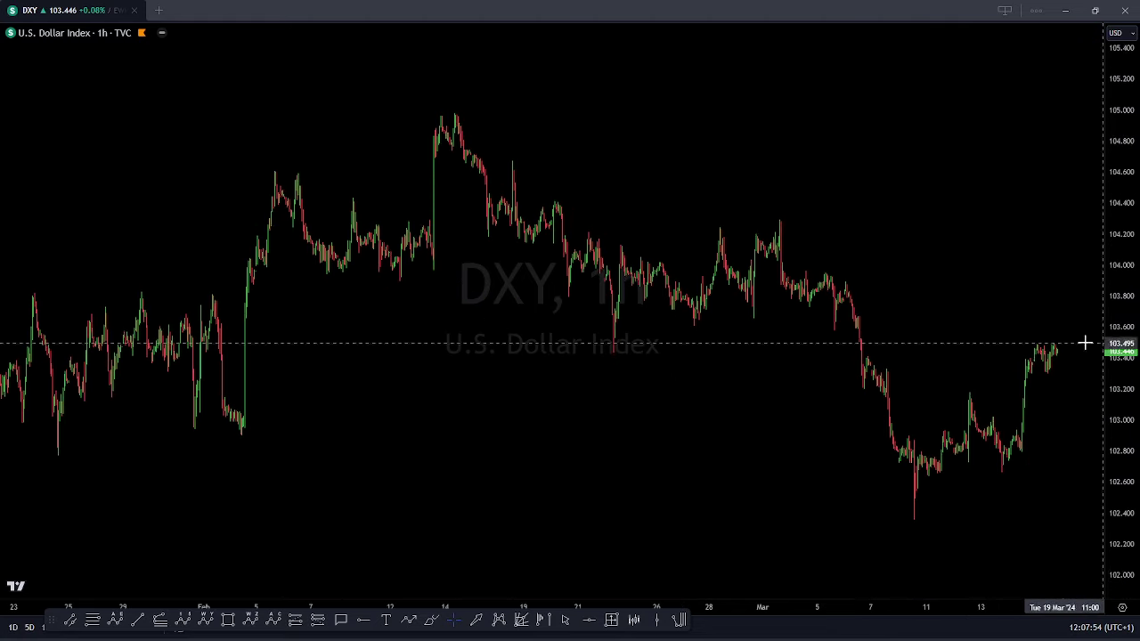
pyautogui.moveTo(997, 281); pyautogui.dragTo(959, 222)
pyautogui.scroll(-4, 958, 221)
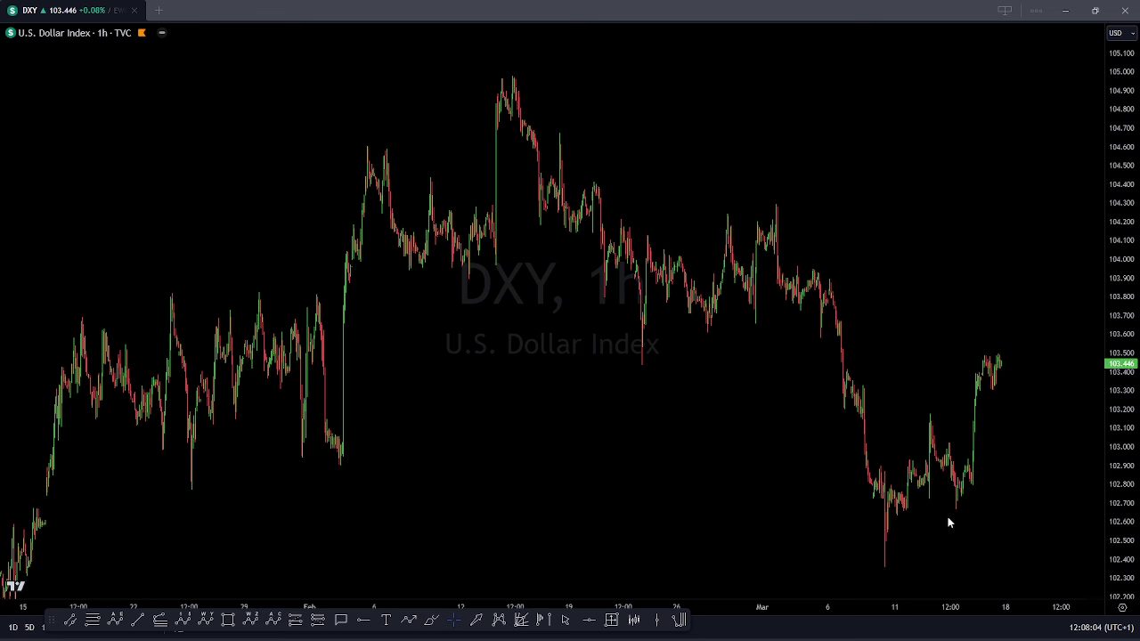
# Step: Trace the recovery from the March low as five yellow legs ending at about 103.7, and clear the sketch
pyautogui.moveTo(887, 549)
pyautogui.mouseDown()
pyautogui.moveTo(893, 480)
pyautogui.moveTo(905, 458)
pyautogui.moveTo(931, 473)
pyautogui.mouseUp()
pyautogui.click(941, 420)
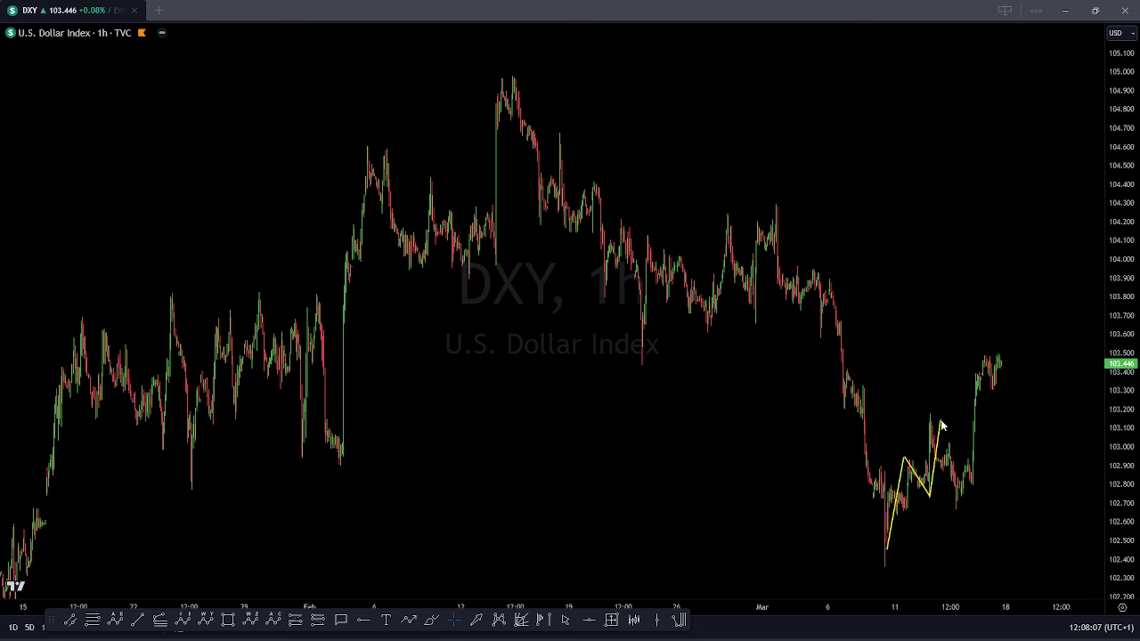
pyautogui.click(957, 518)
pyautogui.doubleClick(982, 320)
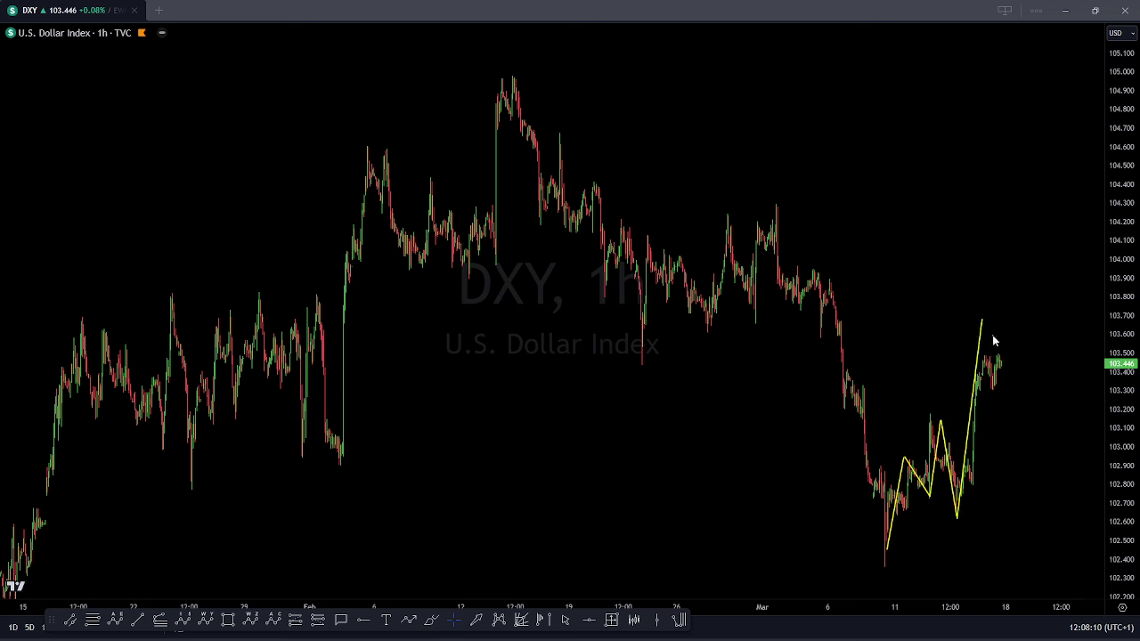
pyautogui.press('Escape')
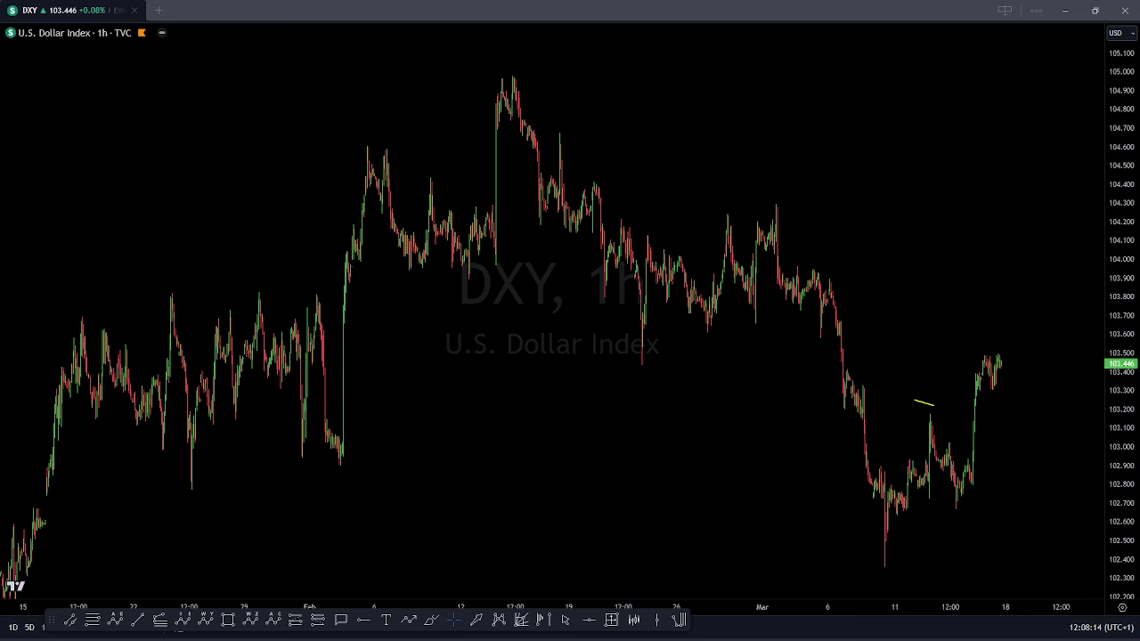
# Step: Trace the rise from the March low in yellow through each of its smaller swings up to about 103.6
pyautogui.moveTo(884, 556); pyautogui.dragTo(932, 404)
pyautogui.click(930, 409)
pyautogui.click(940, 470)
pyautogui.click(949, 442)
pyautogui.click(959, 504)
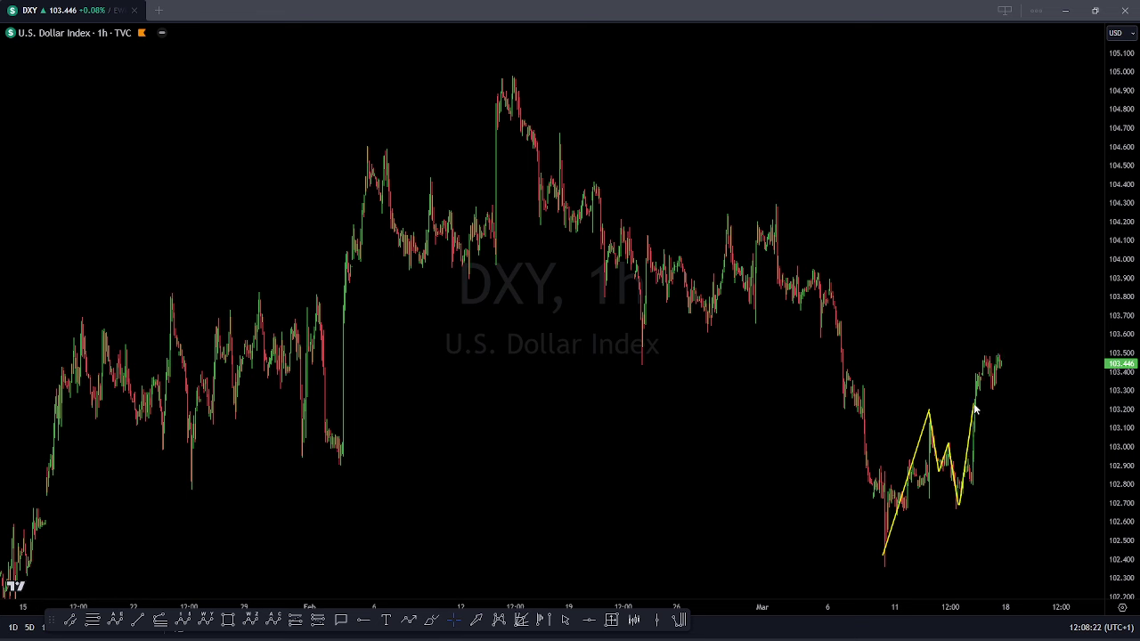
pyautogui.click(967, 455)
pyautogui.click(974, 486)
pyautogui.click(985, 356)
pyautogui.click(995, 395)
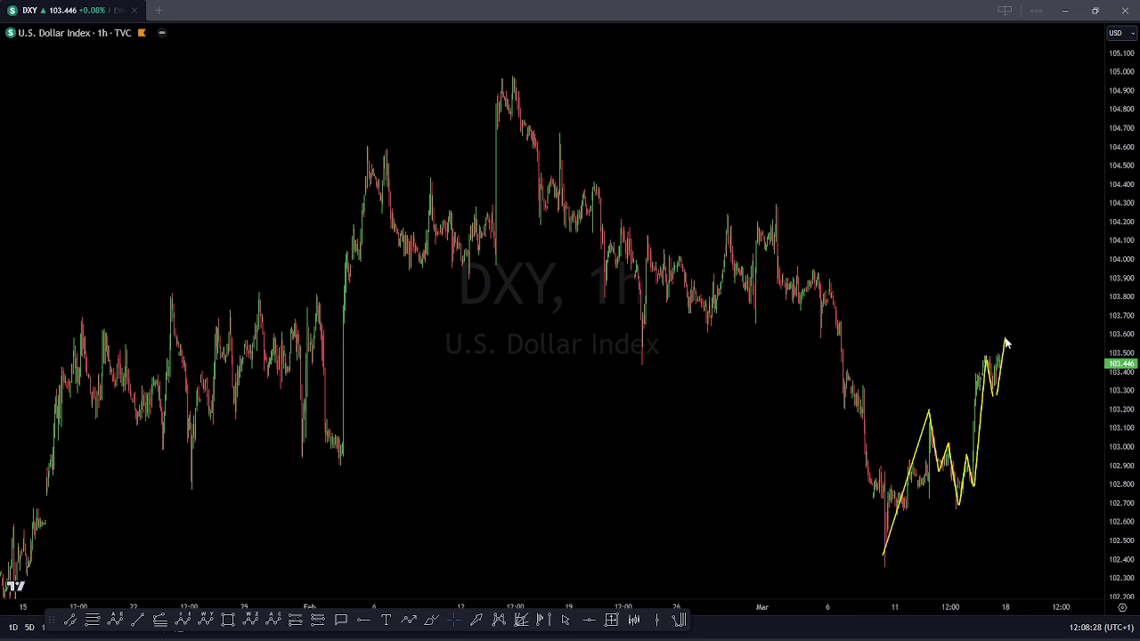
# Step: Retrace the rise as three larger legs to about 103.6, project a drop below the March low, and clear all drawings
pyautogui.moveTo(885, 571); pyautogui.dragTo(924, 409)
pyautogui.click(928, 412)
pyautogui.click(959, 505)
pyautogui.click(1007, 338)
pyautogui.doubleClick(1049, 626)
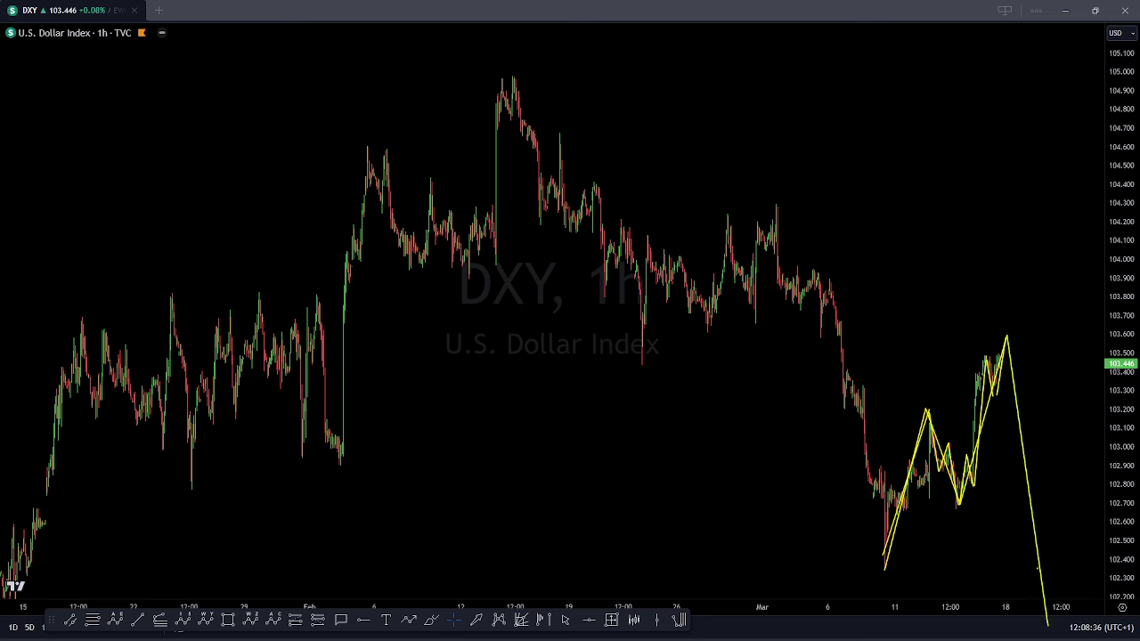
pyautogui.press('Escape')
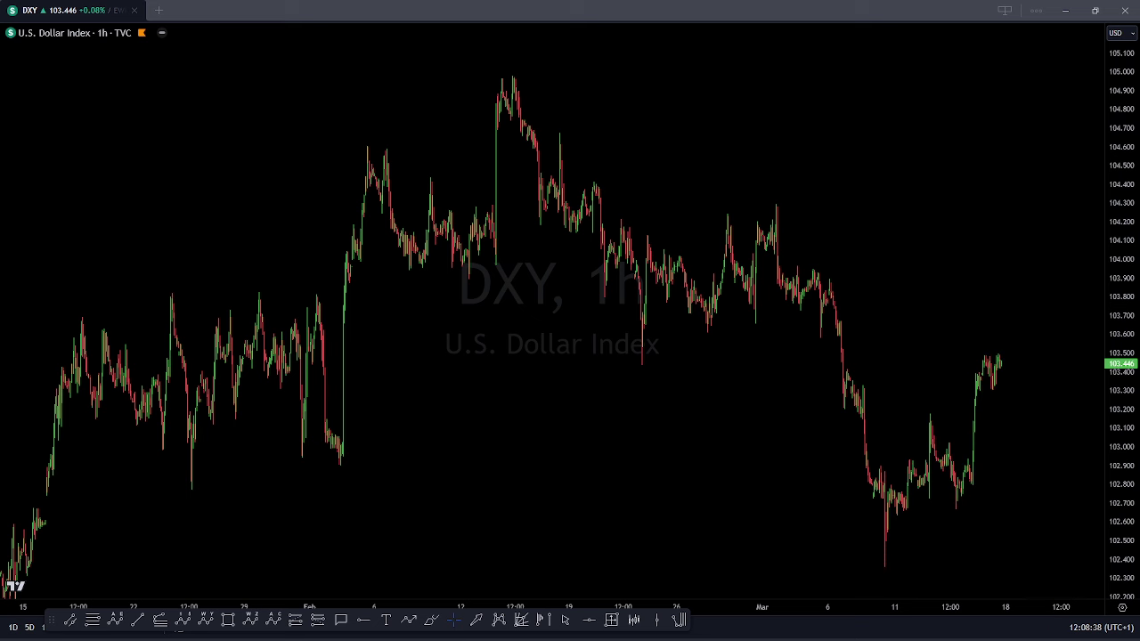
# Step: Return the chart to the weekly timeframe and zoom in on the early 2024 candles with empty space after them
pyautogui.scroll(-5, 896, 333)
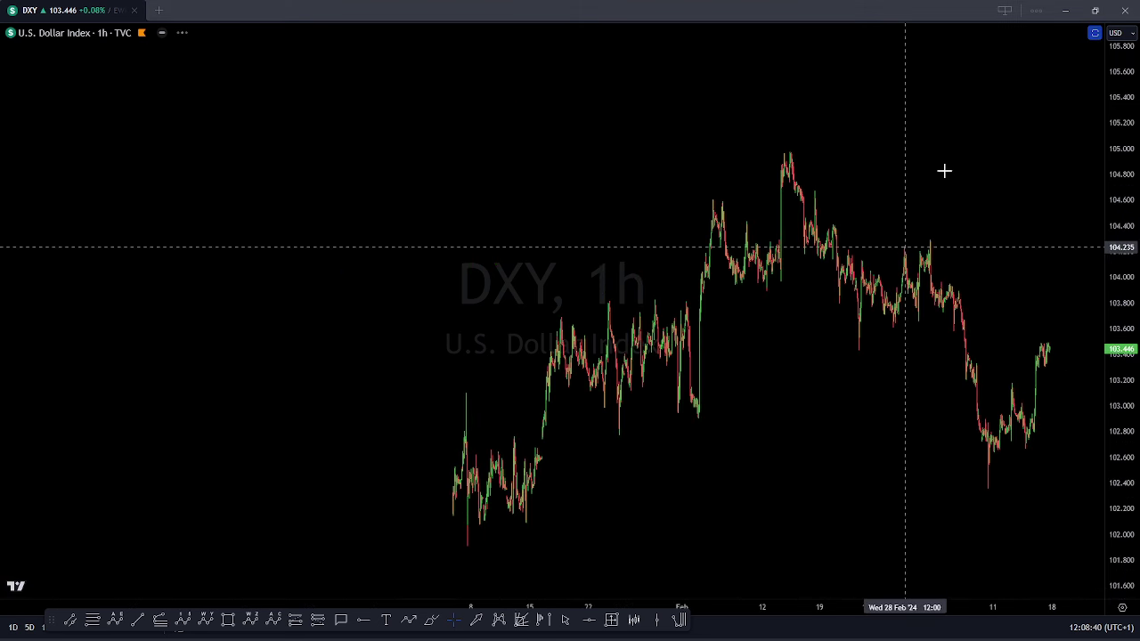
pyautogui.write('1w')
pyautogui.press('Return')
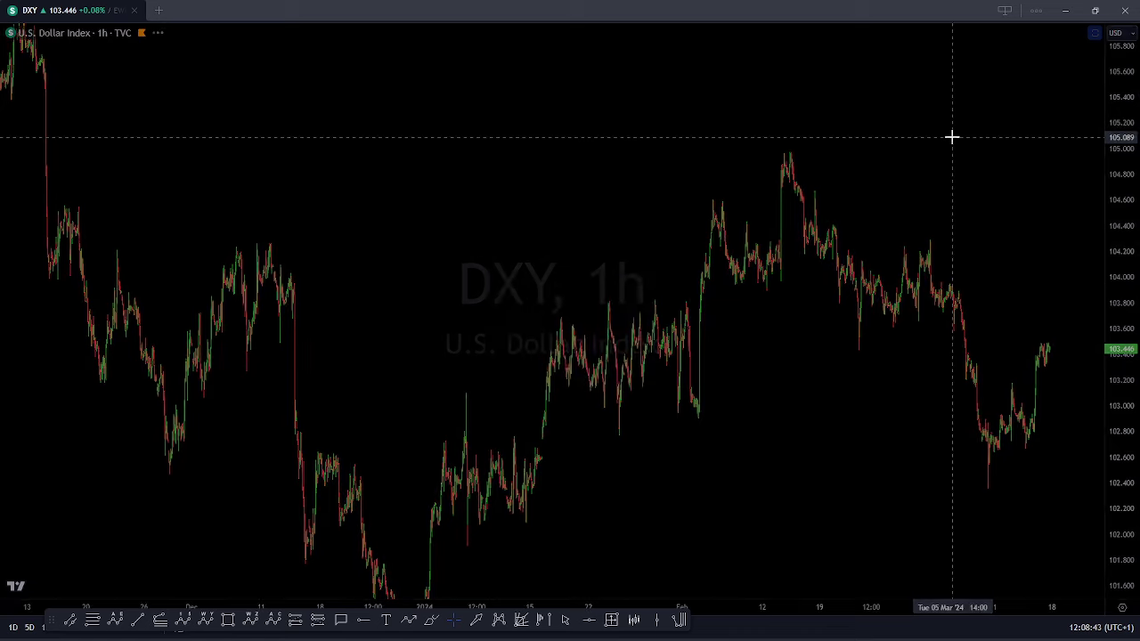
pyautogui.scroll(10, 937, 338)
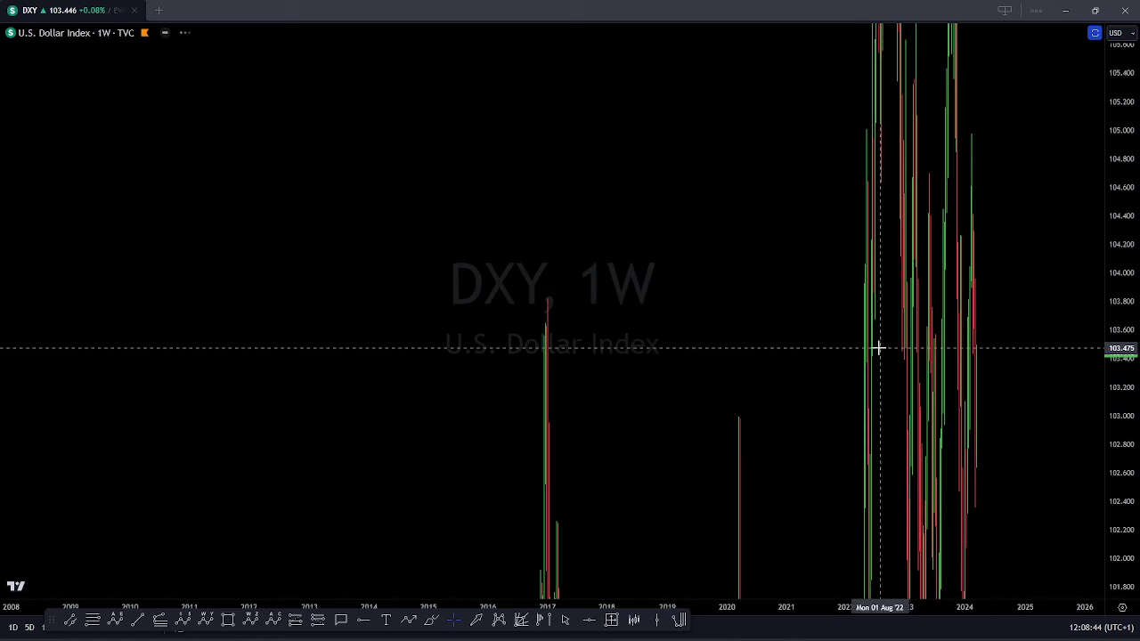
pyautogui.scroll(5, 726, 355)
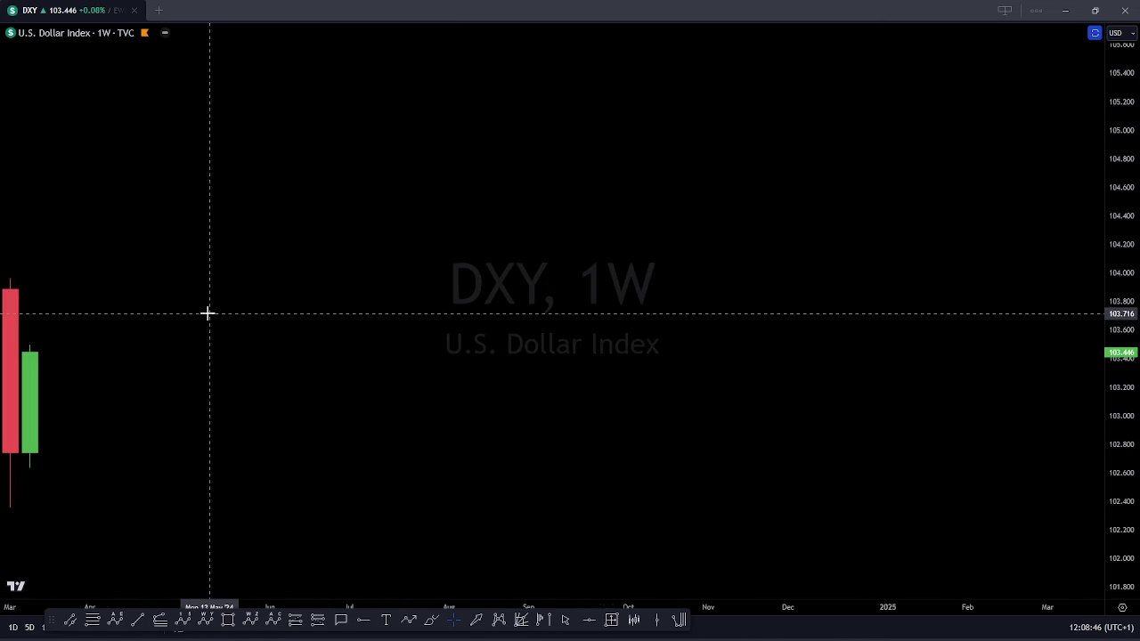
pyautogui.moveTo(206, 313); pyautogui.dragTo(715, 354)
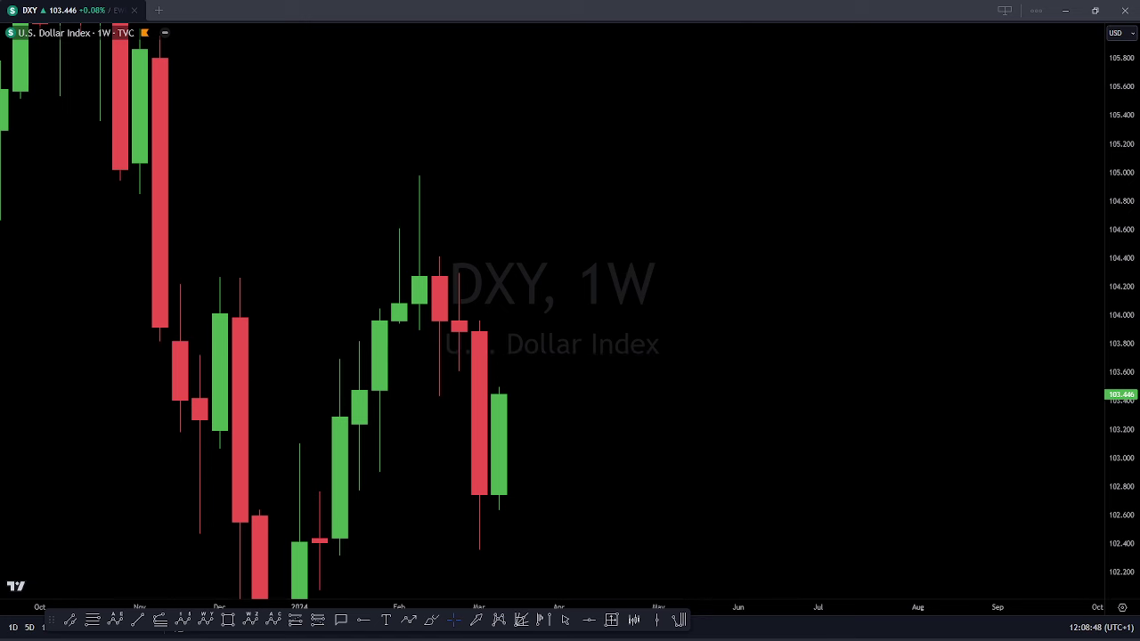
# Step: Draw levels at the previous weekly candle's high and low, sketch a rise to about 104 and a drop through the low, and clear them
pyautogui.moveTo(497, 392)
pyautogui.mouseDown()
pyautogui.moveTo(511, 340)
pyautogui.moveTo(564, 318)
pyautogui.mouseUp()
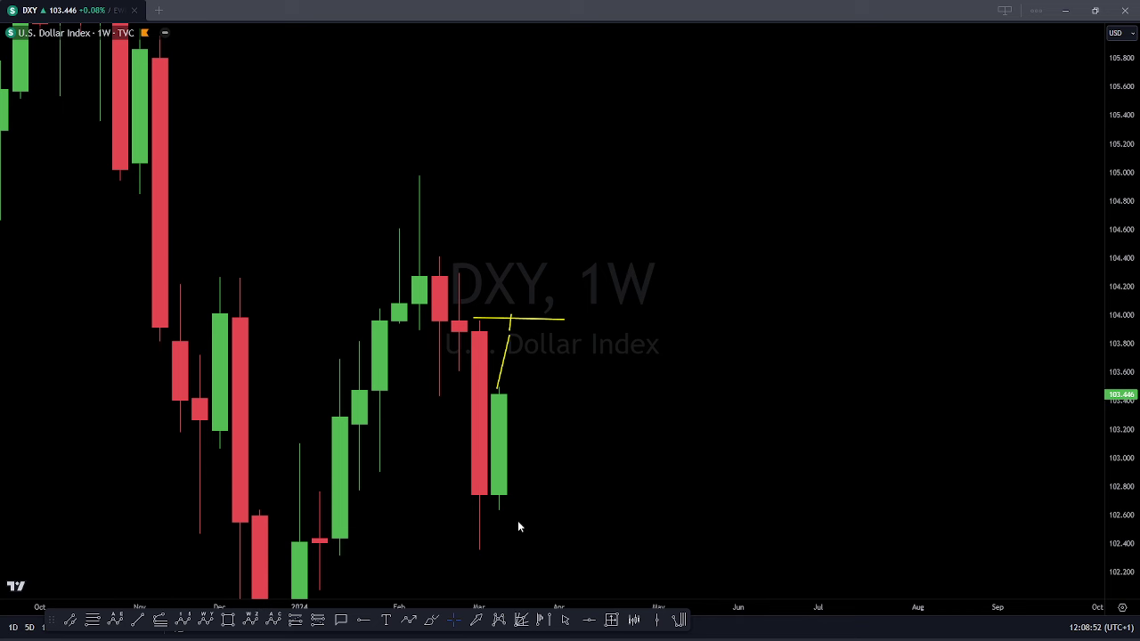
pyautogui.moveTo(474, 316); pyautogui.dragTo(554, 315)
pyautogui.moveTo(457, 546); pyautogui.dragTo(550, 546)
pyautogui.moveTo(474, 322); pyautogui.dragTo(559, 321)
pyautogui.moveTo(522, 463); pyautogui.dragTo(523, 617)
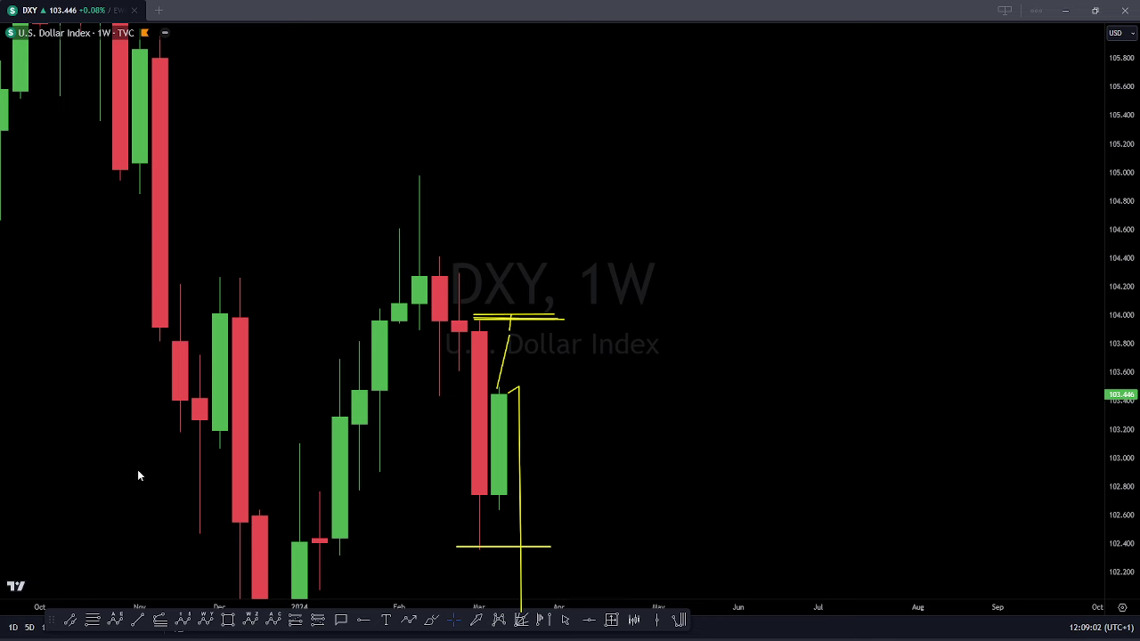
pyautogui.press('Escape')
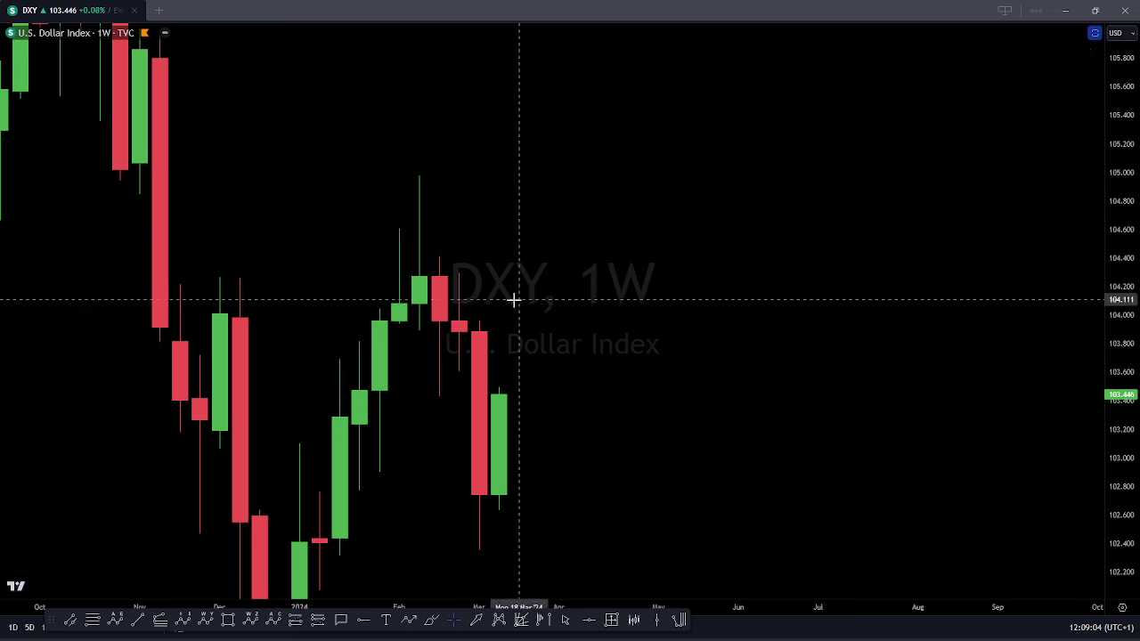
# Step: Switch the chart to the 4-hour timeframe and fit the January 2023 to March 2024 price action in view
pyautogui.scroll(-4, 517, 300)
pyautogui.moveTo(1117, 450); pyautogui.dragTo(1117, 499)
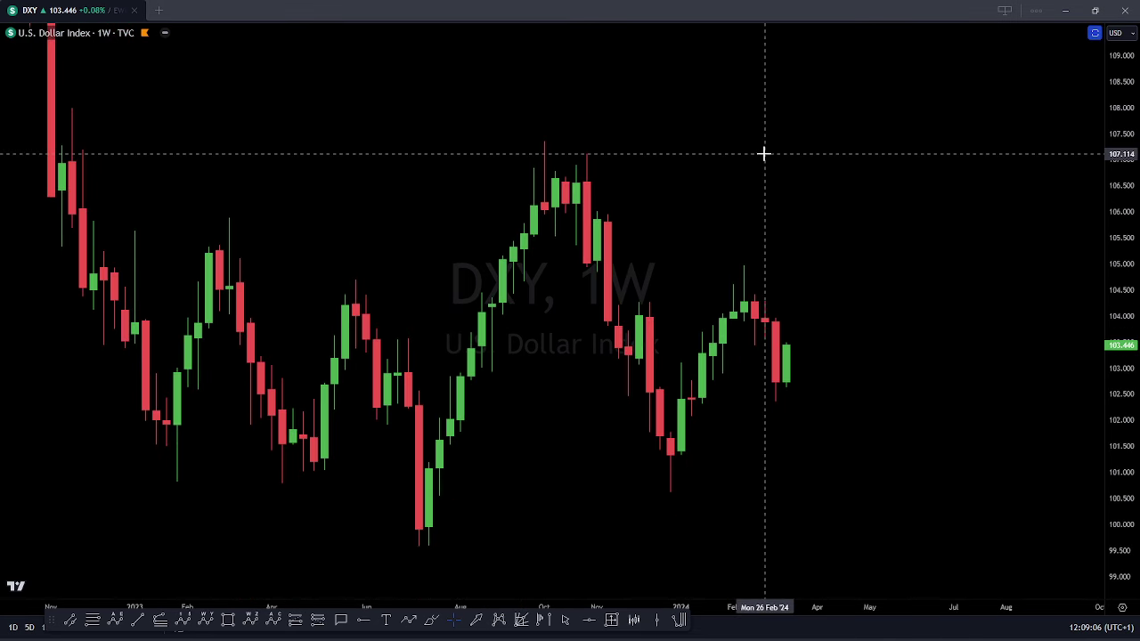
pyautogui.write('4h')
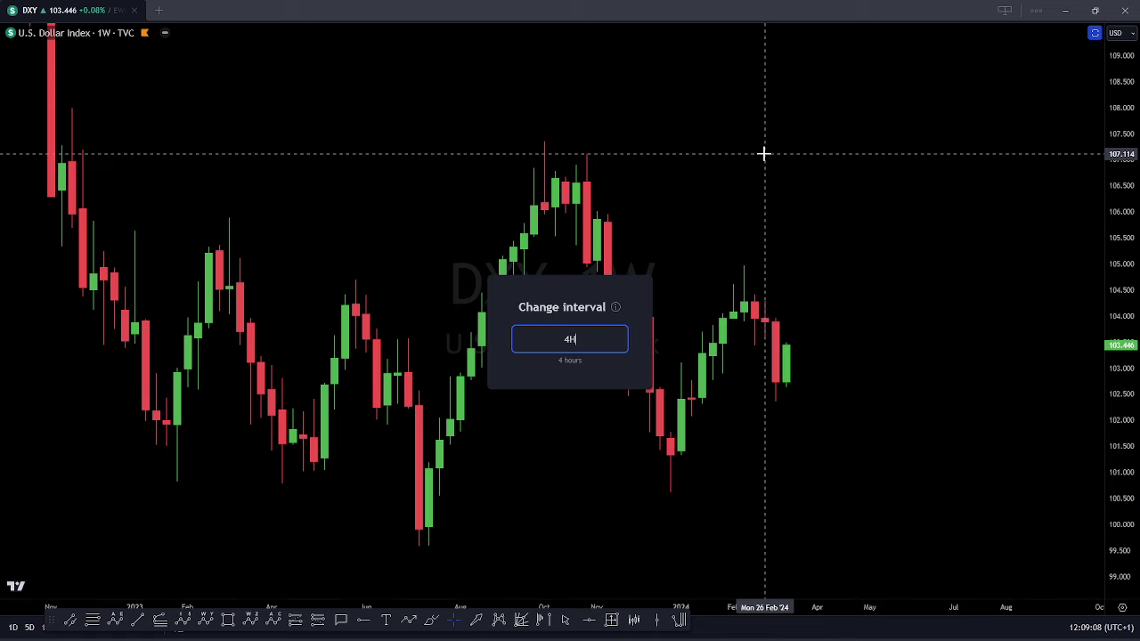
pyautogui.press('Return')
pyautogui.scroll(-10, 872, 255)
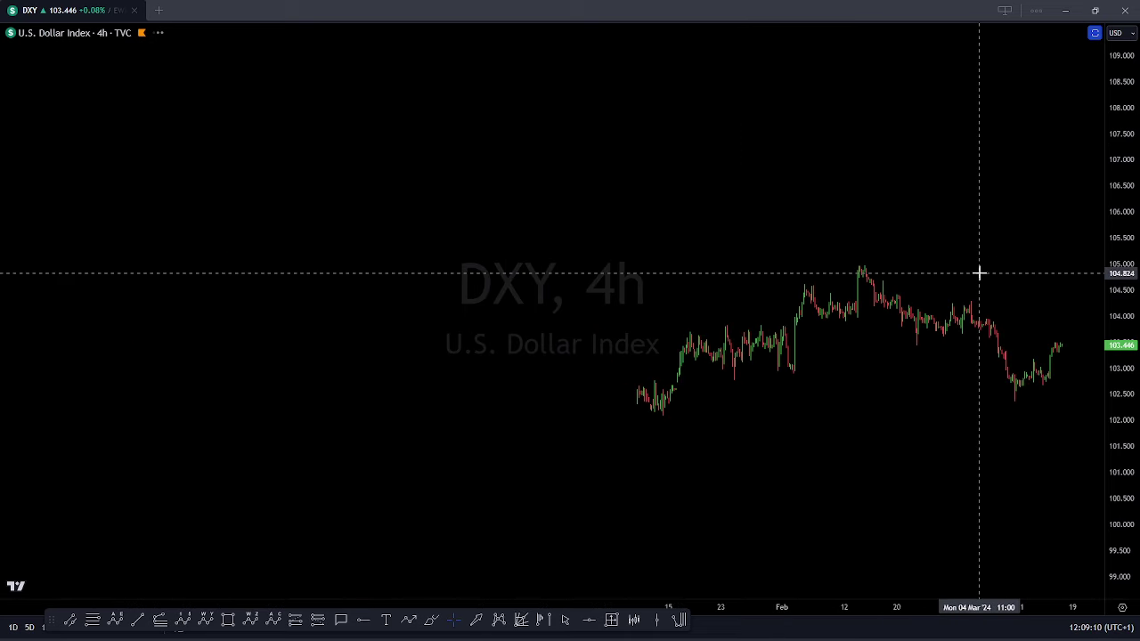
pyautogui.moveTo(1049, 422); pyautogui.dragTo(903, 419)
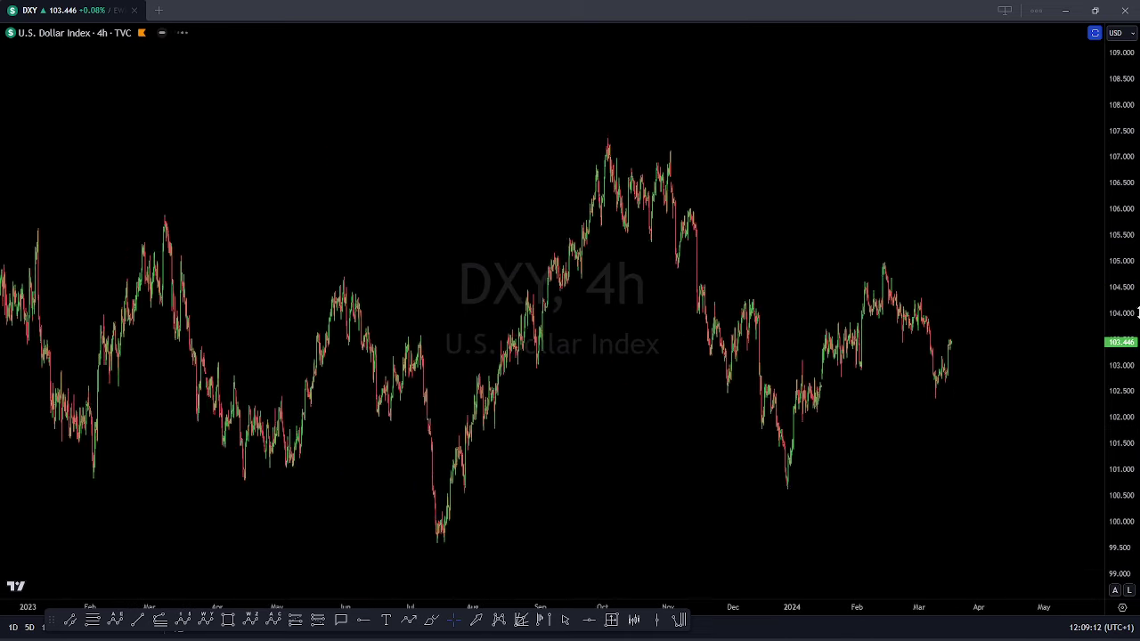
pyautogui.moveTo(1117, 305); pyautogui.dragTo(1117, 383)
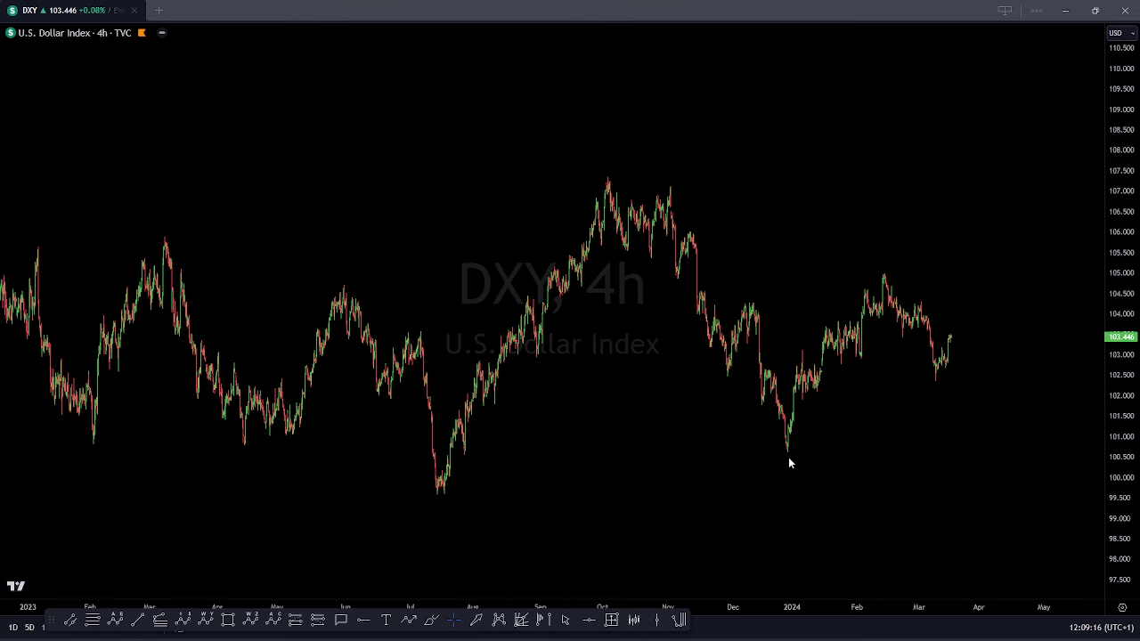
# Step: Draw a horizontal level from the late December 2023 low, project a drop through it to about 98.7, and clear both
pyautogui.moveTo(787, 453); pyautogui.dragTo(998, 454)
pyautogui.moveTo(952, 336); pyautogui.dragTo(989, 529)
pyautogui.press('Escape')
# Step: Open the EURUSD 4-hour chart and frame the November 2023 to March 2024 candles
pyautogui.click(378, 169)
pyautogui.press('Down')
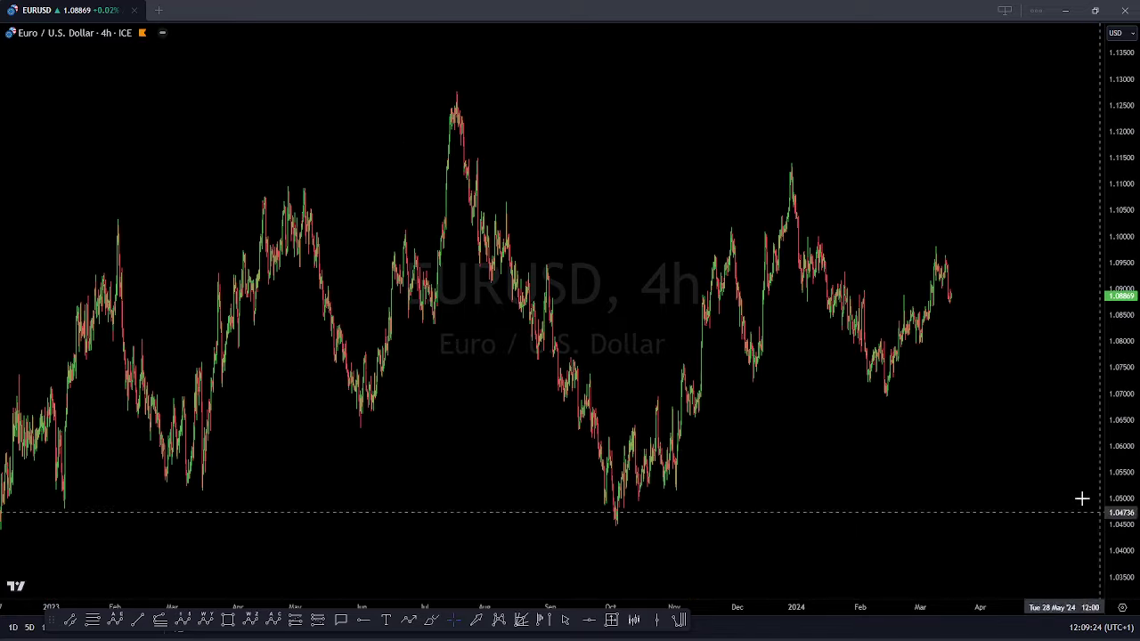
pyautogui.scroll(5, 944, 377)
pyautogui.scroll(4, 919, 398)
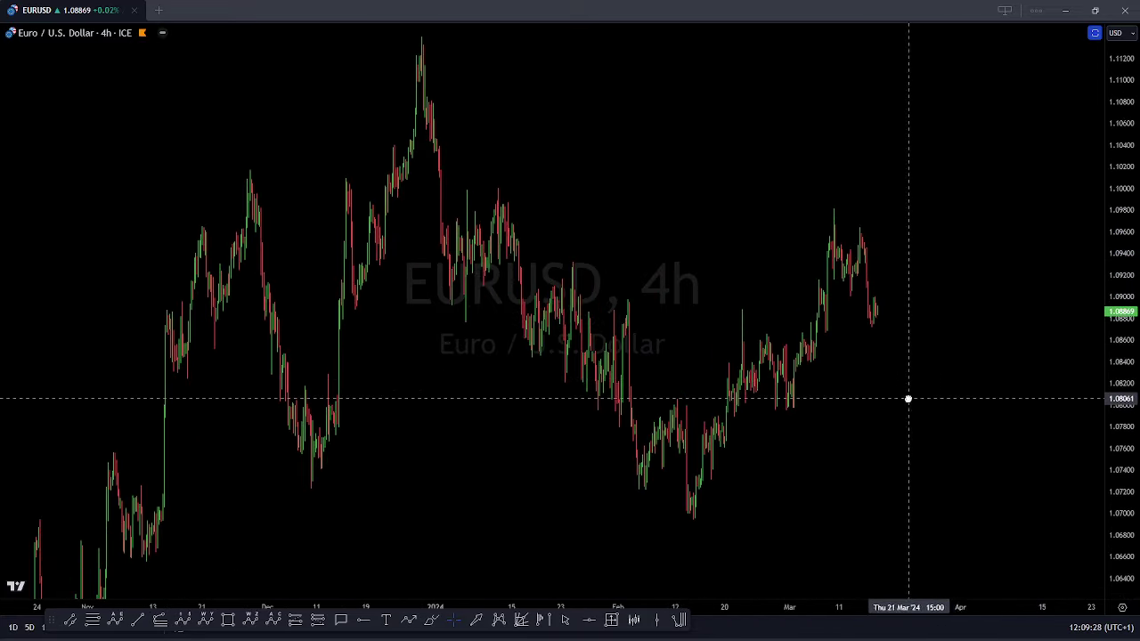
pyautogui.scroll(2, 891, 374)
pyautogui.moveTo(893, 395); pyautogui.dragTo(894, 433)
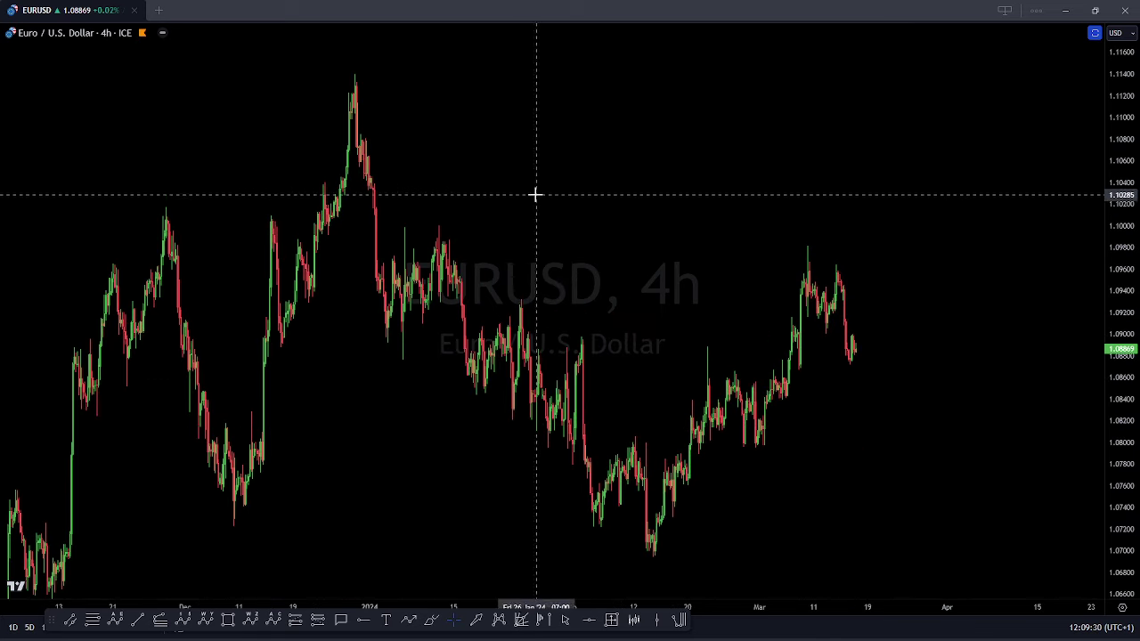
# Step: Trace the EURUSD rise from the mid-February low to the March high in yellow as three legs
pyautogui.moveTo(653, 554)
pyautogui.mouseDown()
pyautogui.moveTo(884, 61)
pyautogui.moveTo(712, 473)
pyautogui.moveTo(709, 349)
pyautogui.mouseUp()
pyautogui.click(752, 448)
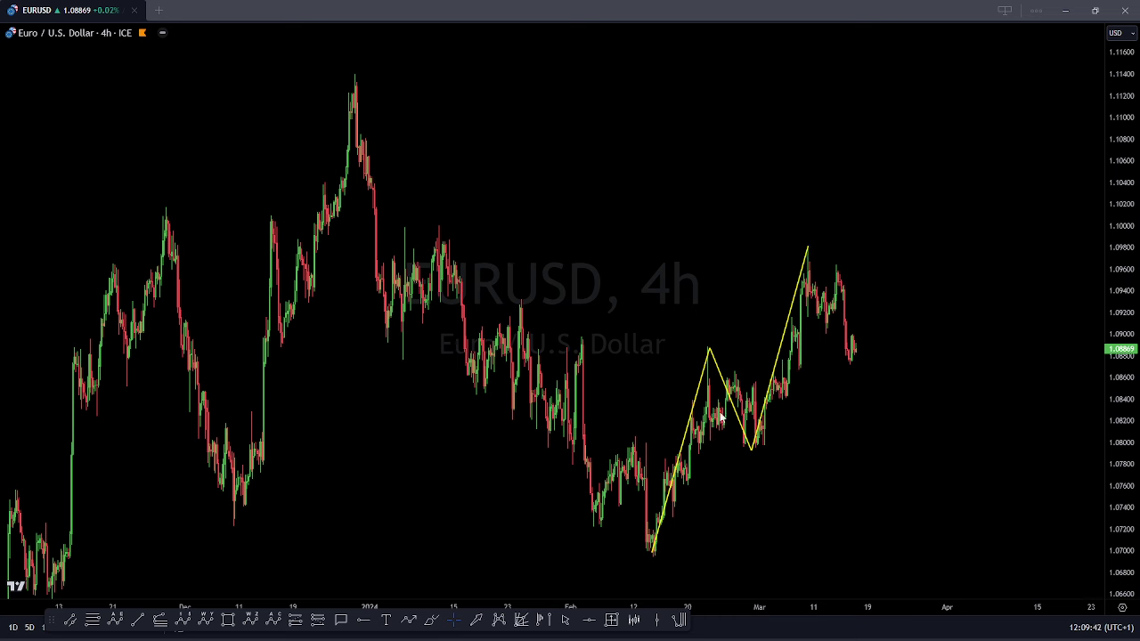
# Step: Project a drop from the March high through a horizontal level at about 1.0795 drawn from the early March low, and clear both
pyautogui.click(809, 250)
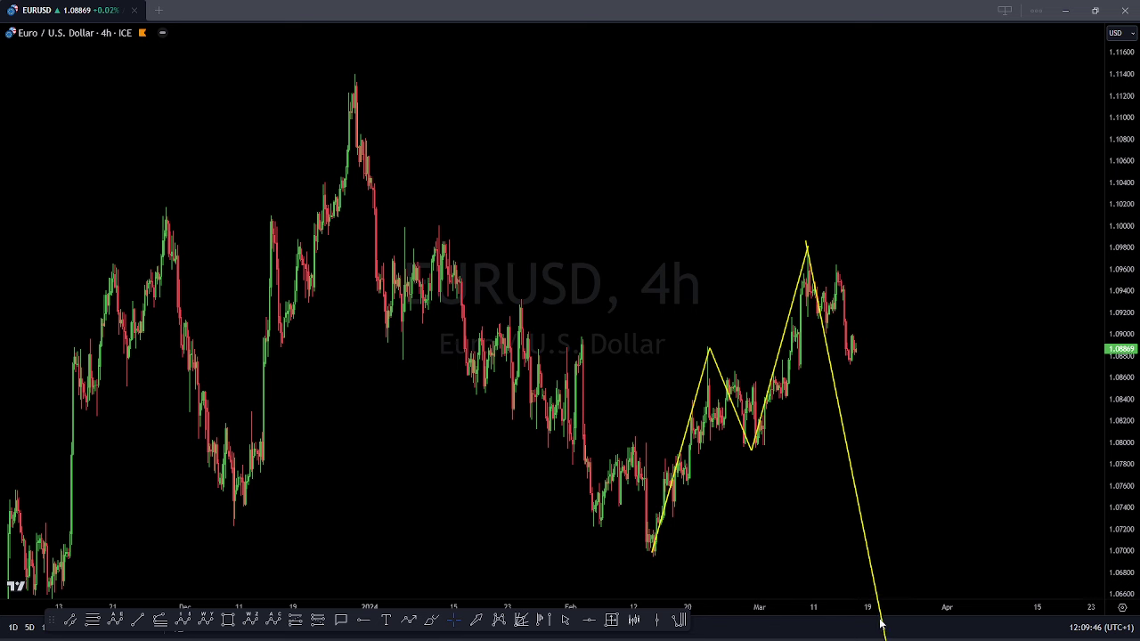
pyautogui.click(753, 450)
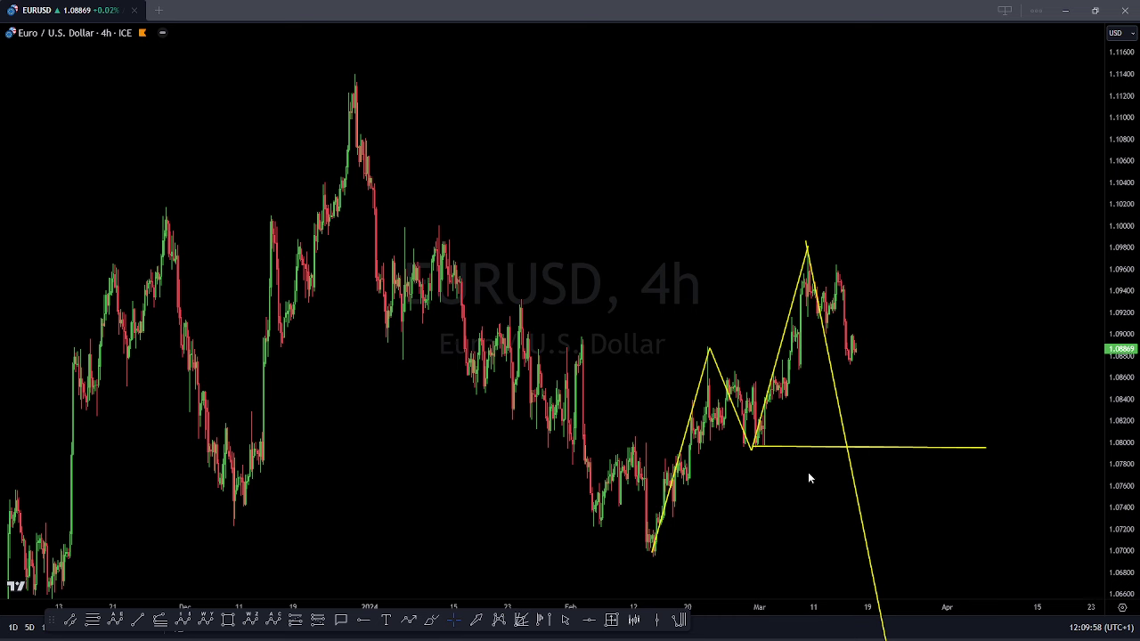
pyautogui.moveTo(780, 448); pyautogui.dragTo(897, 448)
pyautogui.press('Escape')
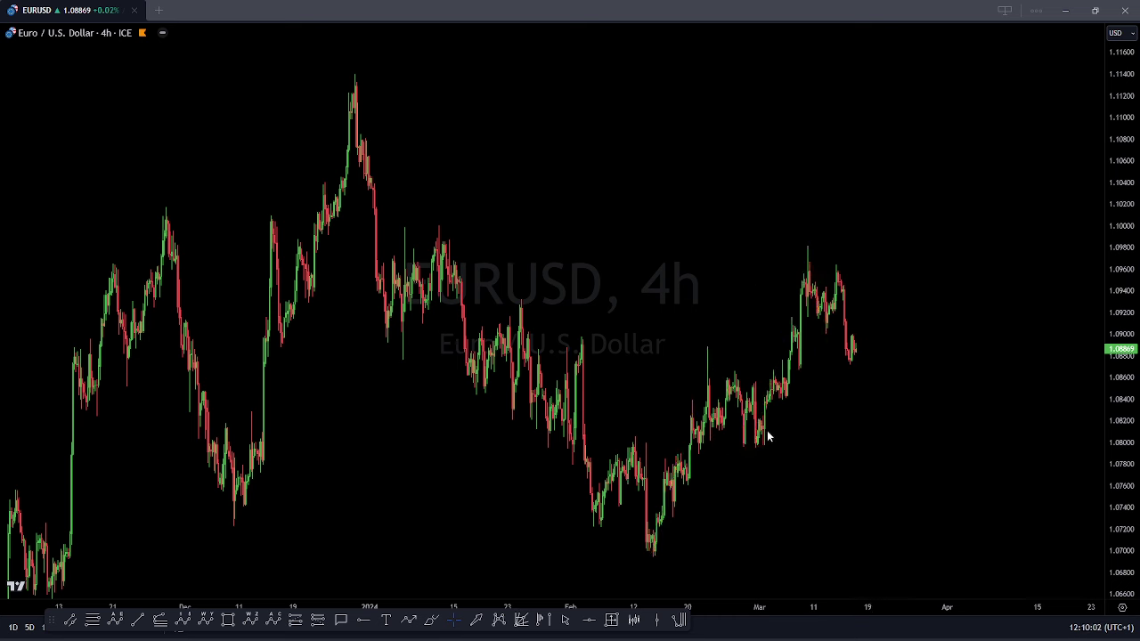
# Step: Trace the pullback from the March high as three legs, project a rally through a horizontal level at the late December high, and clear them
pyautogui.click(809, 244)
pyautogui.click(821, 327)
pyautogui.click(837, 267)
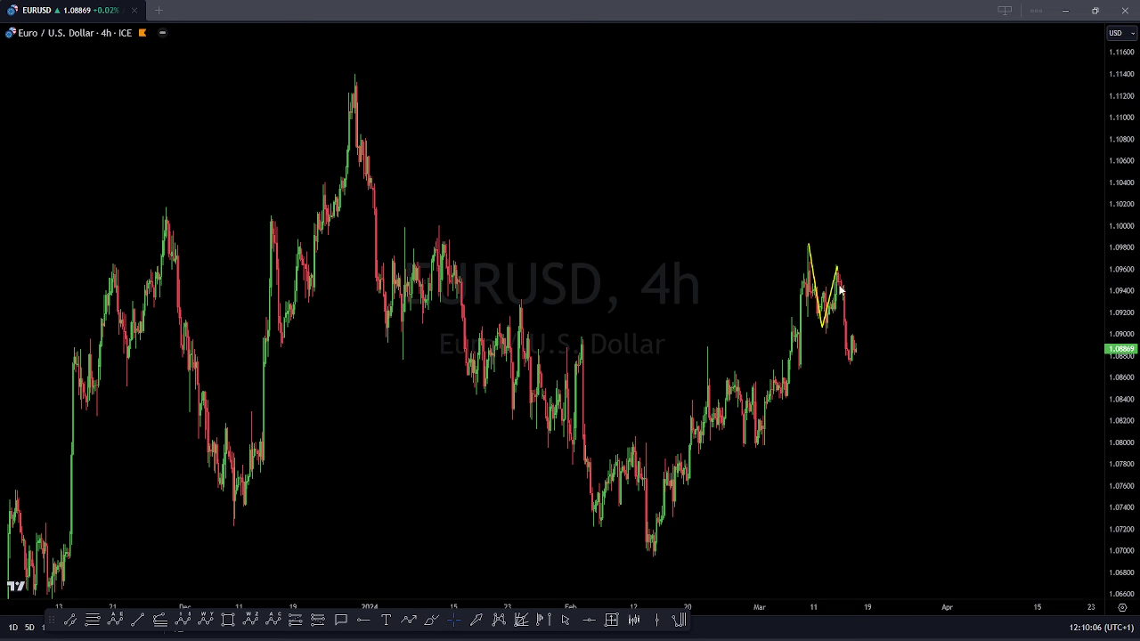
pyautogui.click(851, 360)
pyautogui.click(909, 37)
pyautogui.moveTo(353, 71); pyautogui.dragTo(1085, 72)
pyautogui.press('Escape')
# Step: Frame the February 2023 to March 2024 candles and trace the rise from the mid-February low, with a horizontal level at the early March low
pyautogui.scroll(-6, 834, 444)
pyautogui.moveTo(1131, 282); pyautogui.dragTo(1125, 521)
pyautogui.scroll(-4, 1028, 519)
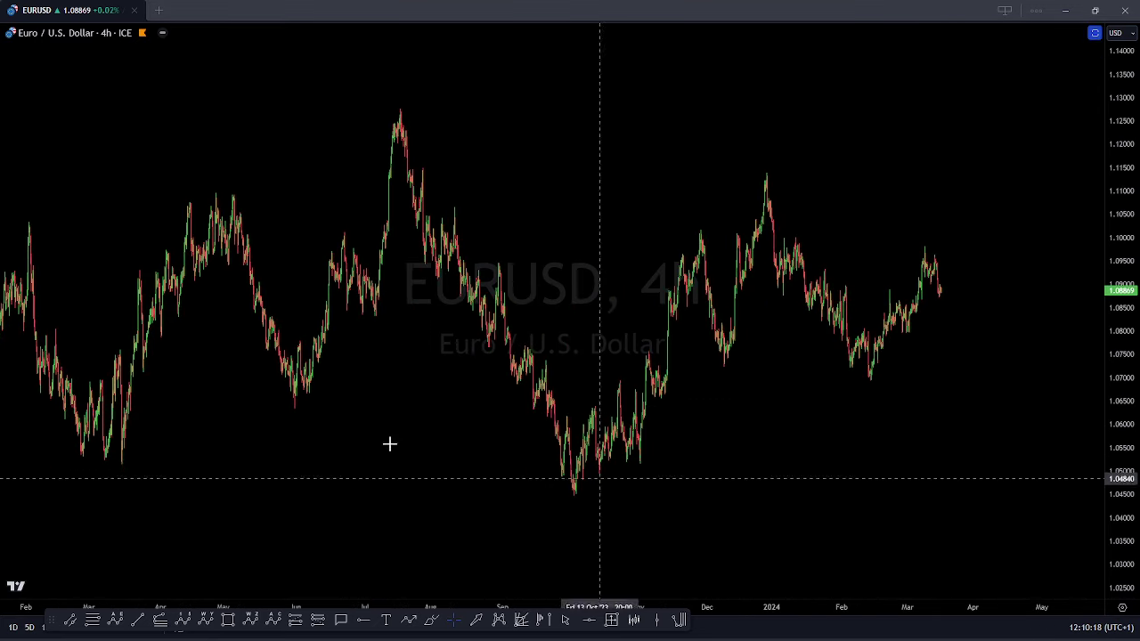
pyautogui.moveTo(870, 379)
pyautogui.mouseDown()
pyautogui.moveTo(893, 286)
pyautogui.moveTo(903, 321)
pyautogui.moveTo(928, 249)
pyautogui.moveTo(937, 303)
pyautogui.moveTo(976, 332)
pyautogui.mouseUp()
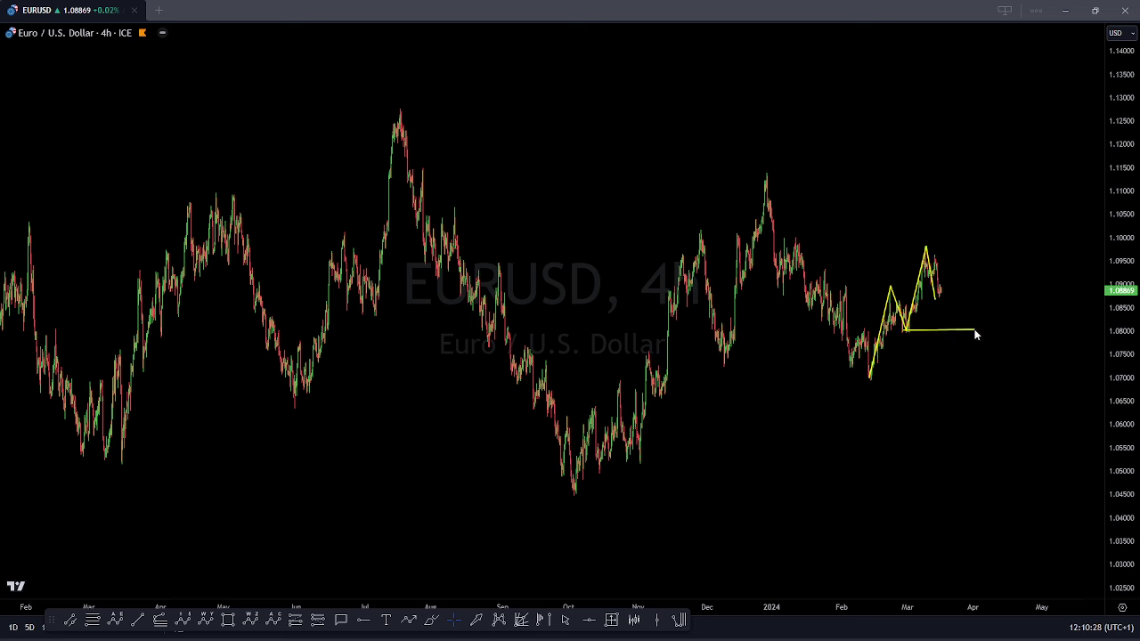
# Step: Sketch a three-leg pullback from the March high to below the level, followed by a zigzag climb to about 1.1210 beyond May
pyautogui.moveTo(926, 247)
pyautogui.mouseDown()
pyautogui.moveTo(932, 311)
pyautogui.moveTo(948, 283)
pyautogui.moveTo(959, 337)
pyautogui.mouseUp()
pyautogui.click(959, 338)
pyautogui.click(985, 232)
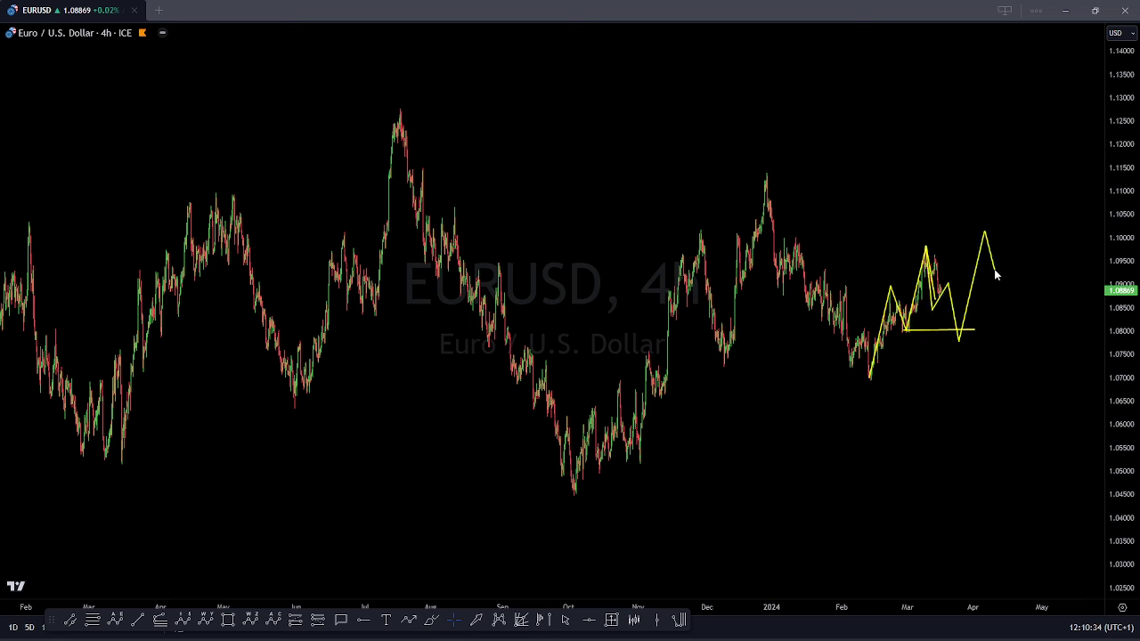
pyautogui.click(1001, 285)
pyautogui.click(1022, 181)
pyautogui.click(1031, 238)
pyautogui.click(1044, 210)
pyautogui.click(1053, 258)
pyautogui.doubleClick(1082, 141)
# Step: Draw rising boundary lines above and below the projected zigzag climb
pyautogui.click(930, 228)
pyautogui.click(1052, 153)
pyautogui.click(978, 341)
pyautogui.click(1066, 261)
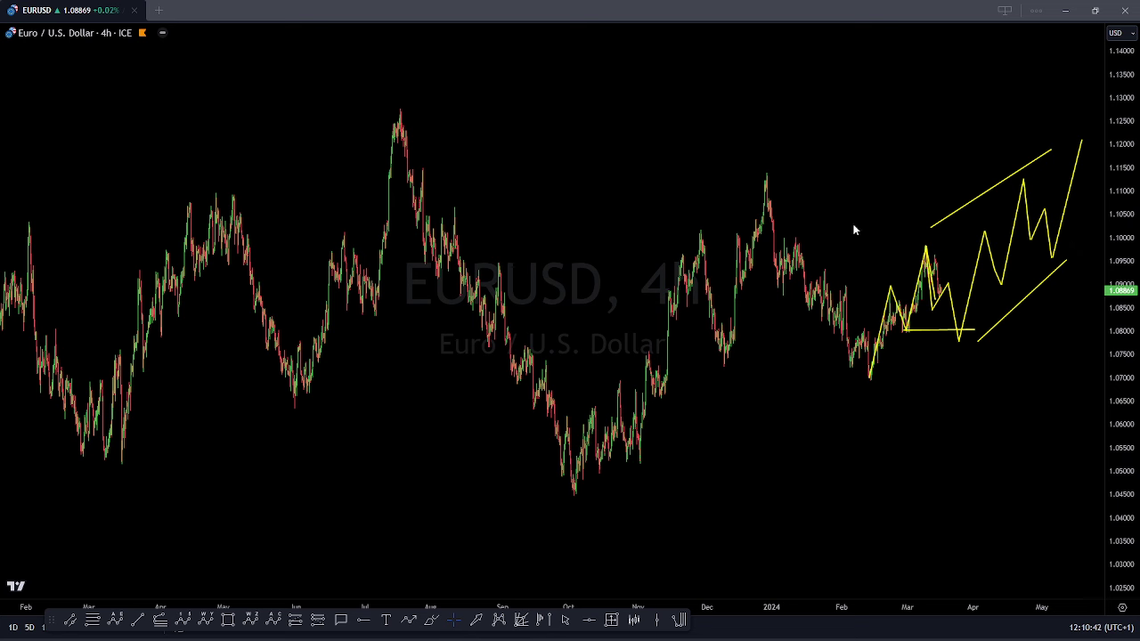
# Step: Add a direct drop from the March high and a horizontal level from the mid-February low, and clear the whole sketch
pyautogui.click(928, 250)
pyautogui.click(869, 379)
pyautogui.click(1035, 379)
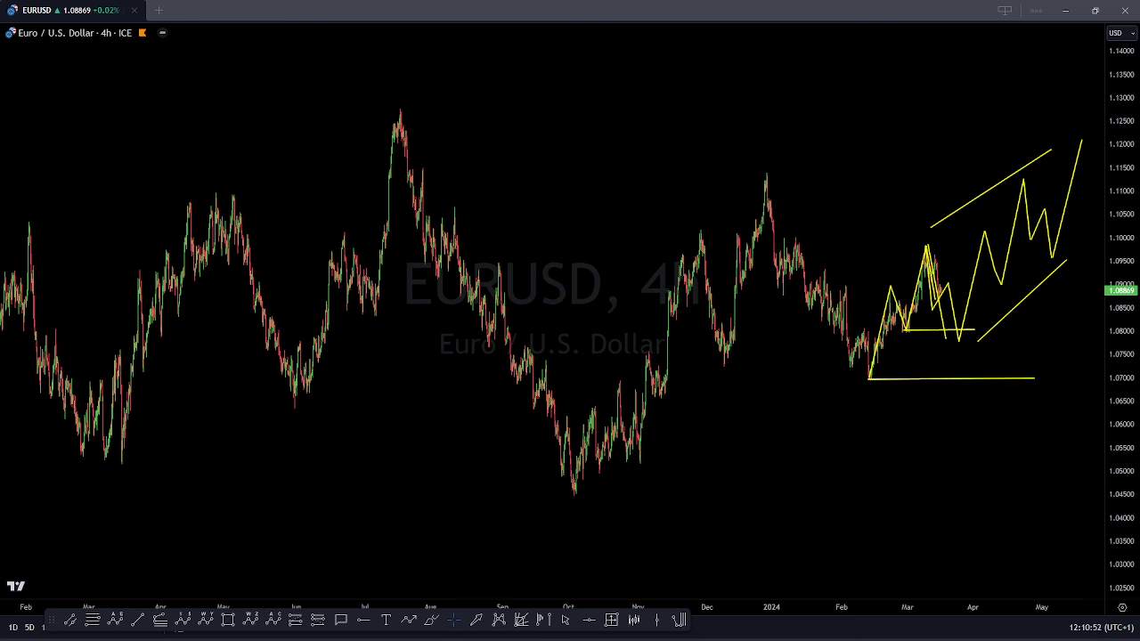
pyautogui.press('Escape')
# Step: Sketch a five-leg decline from the March high to about 1.0670, crossing a horizontal level at the mid-February low
pyautogui.click(926, 247)
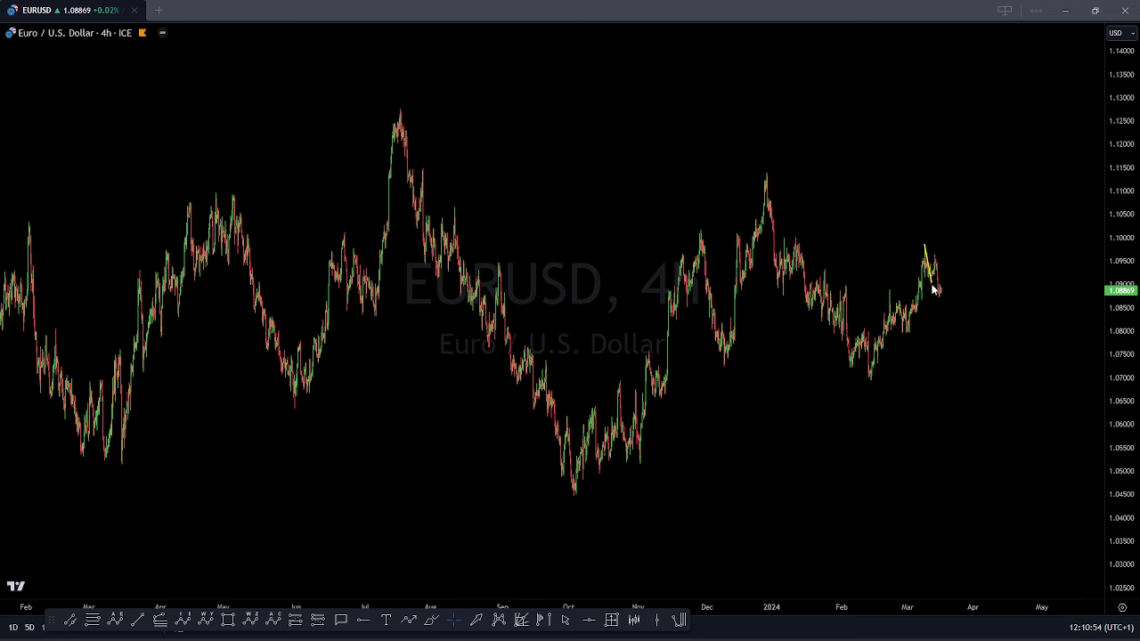
pyautogui.click(929, 287)
pyautogui.click(935, 256)
pyautogui.click(948, 354)
pyautogui.click(956, 329)
pyautogui.click(964, 391)
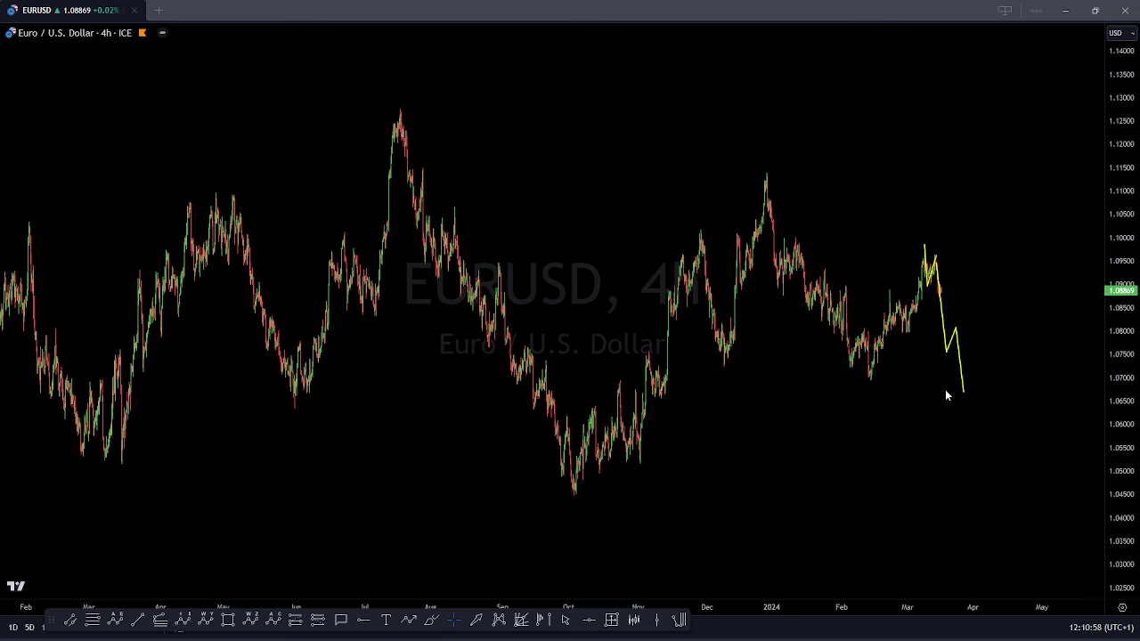
pyautogui.click(1019, 380)
# Step: Trace the fall from the late December high and its three-leg rebound, project a drop to about 1.0460, and clear the sketch
pyautogui.click(770, 165)
pyautogui.click(864, 383)
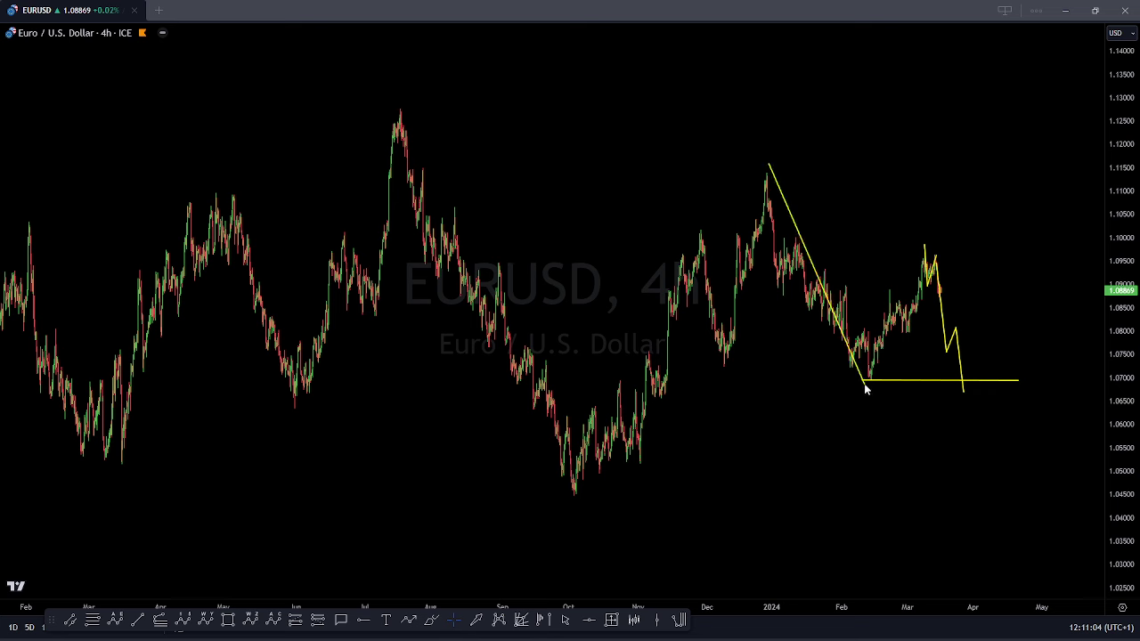
pyautogui.click(890, 290)
pyautogui.click(908, 335)
pyautogui.click(925, 239)
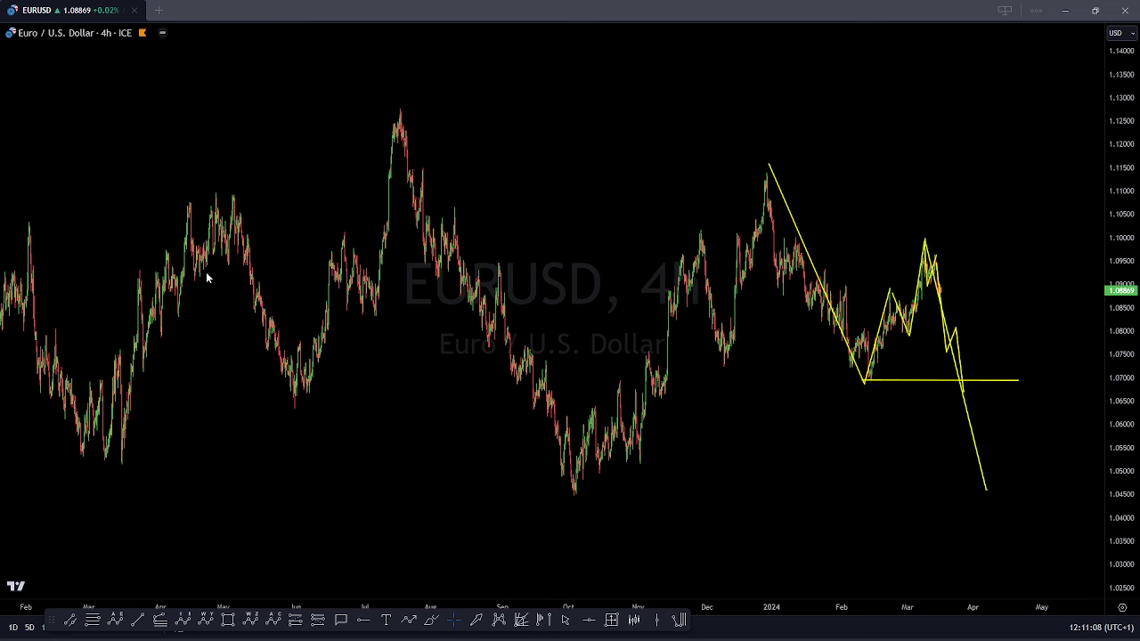
pyautogui.press('Escape')
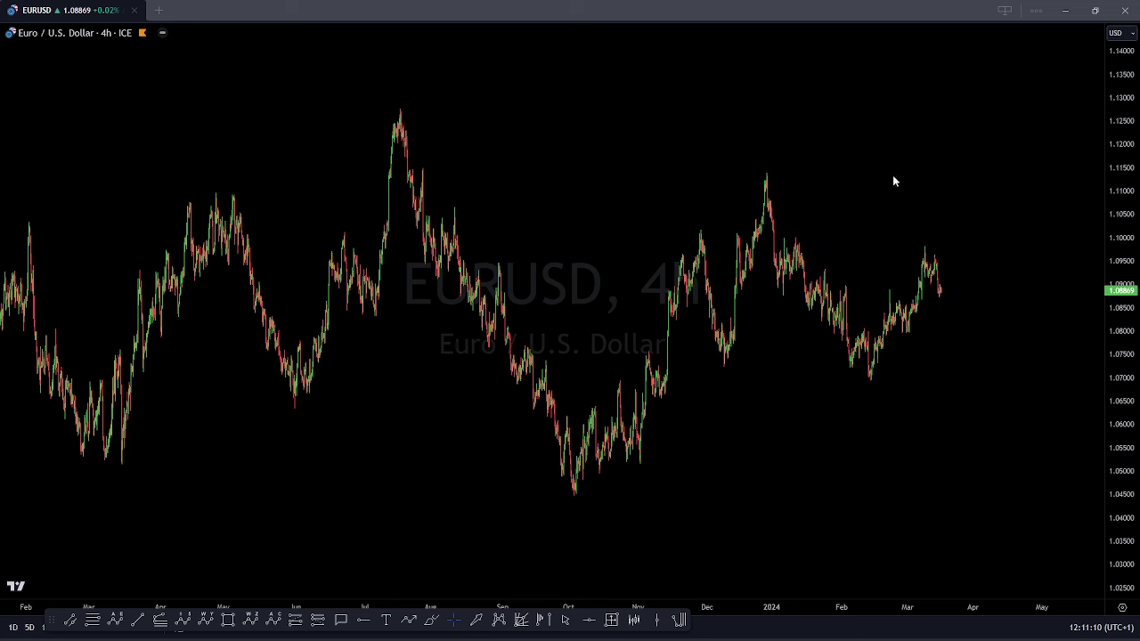
# Step: Trace the three-leg decline from the late December high to the mid-February low and the rebound to the March high, and clear it
pyautogui.moveTo(926, 243); pyautogui.dragTo(931, 284)
pyautogui.moveTo(766, 173)
pyautogui.mouseDown()
pyautogui.moveTo(784, 288)
pyautogui.moveTo(802, 246)
pyautogui.moveTo(868, 386)
pyautogui.moveTo(924, 248)
pyautogui.mouseUp()
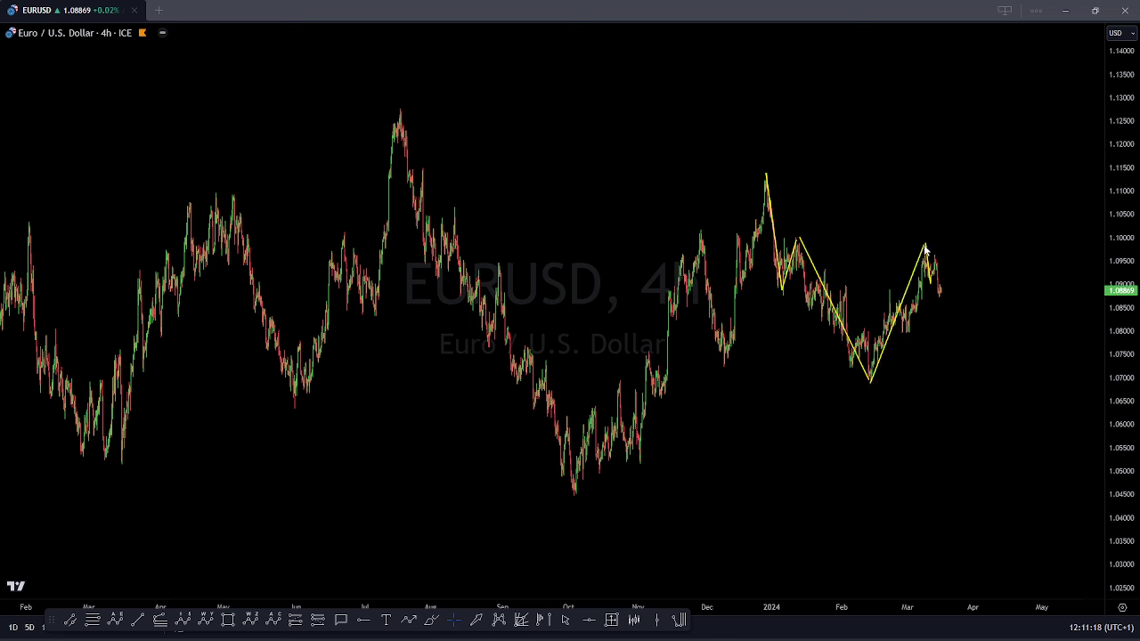
pyautogui.press('e')
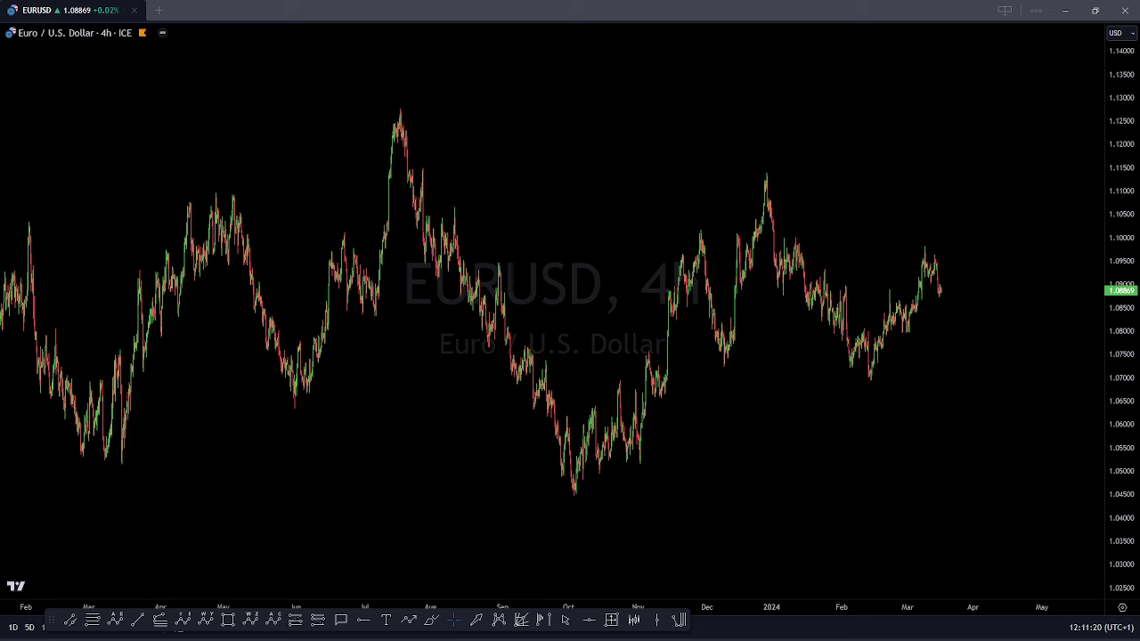
# Step: Measure the price range from the mid-February low up to the March high, and dismiss the measurement
pyautogui.keyDown('shift'); pyautogui.click(959, 381); pyautogui.keyUp('shift')
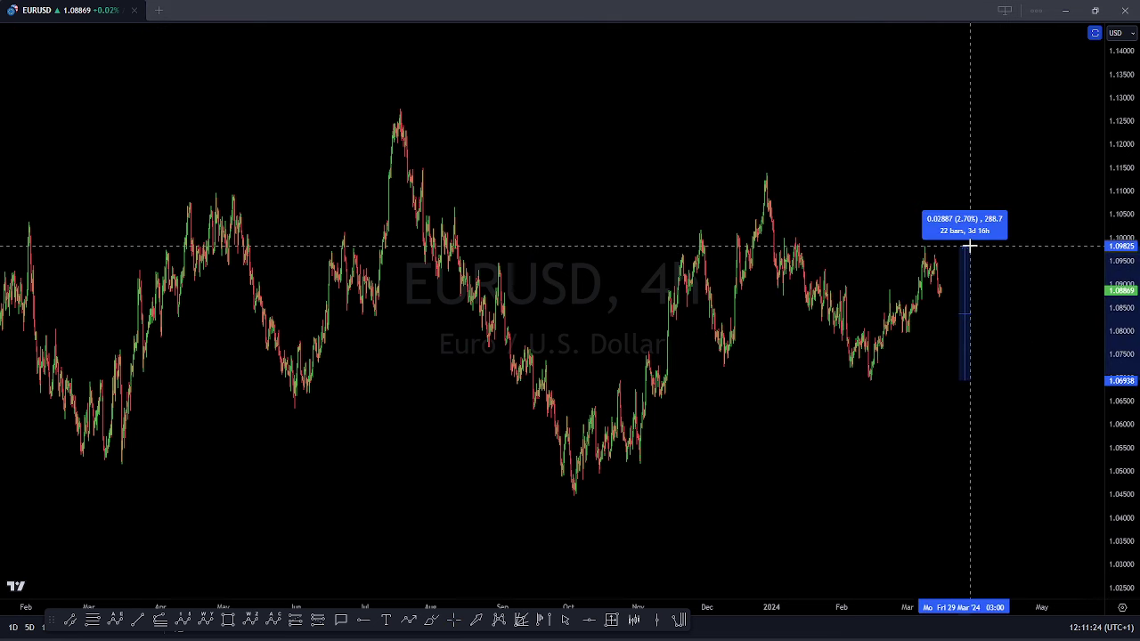
pyautogui.click(970, 245)
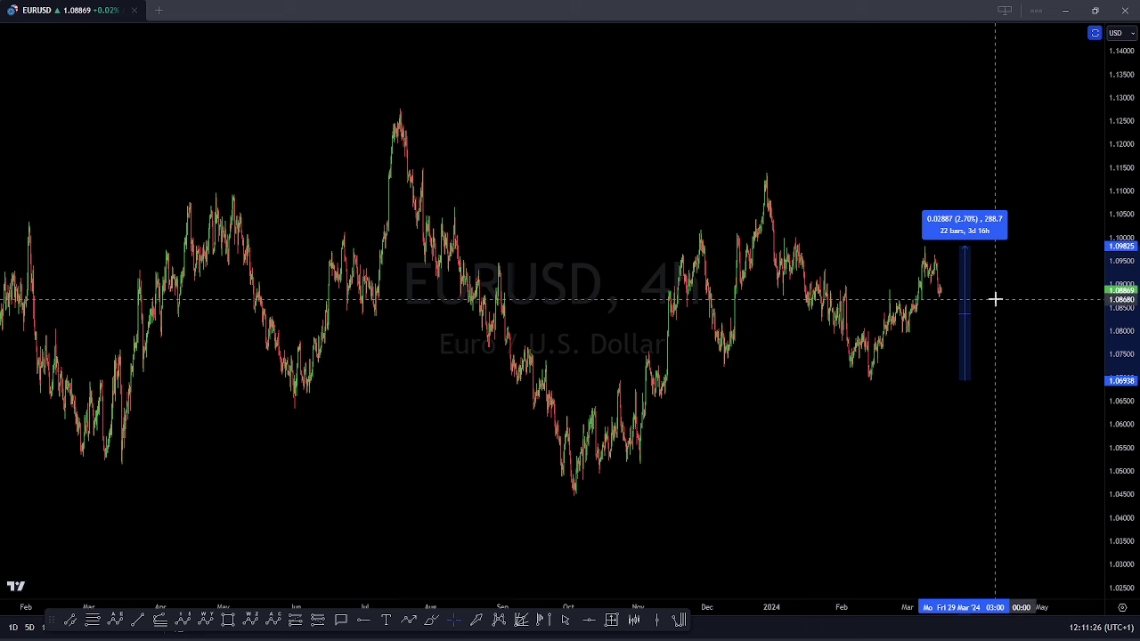
pyautogui.click(921, 364)
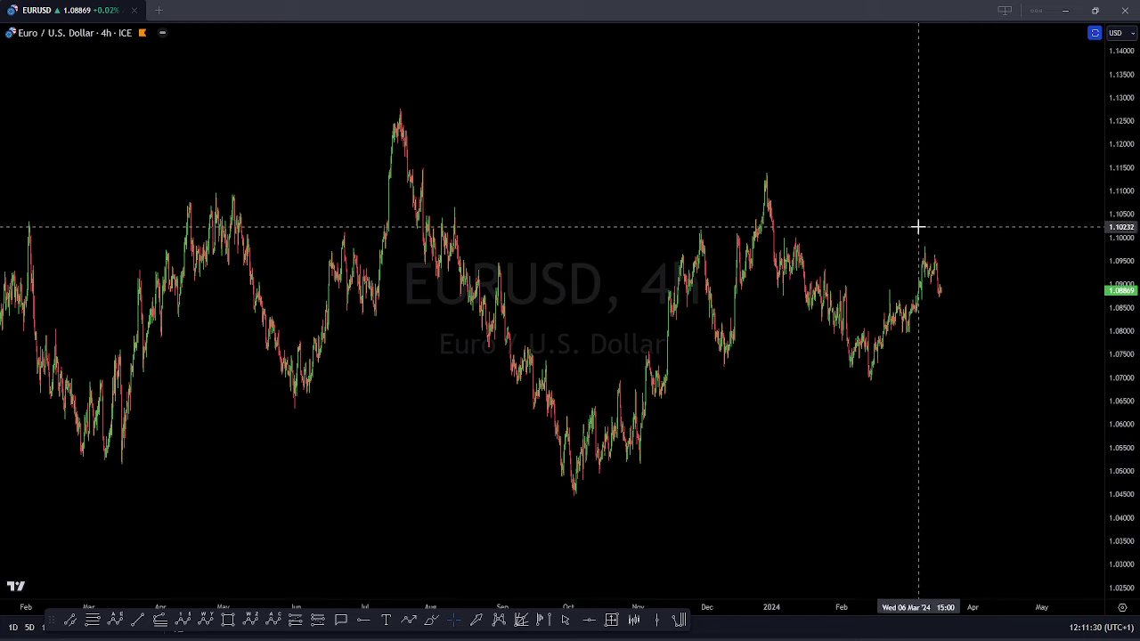
# Step: Sketch the three-leg pullback from the March high and a rally from its low to about 1.1150, and clear it
pyautogui.scroll(5, 864, 384)
pyautogui.moveTo(1138, 316); pyautogui.dragTo(1133, 223)
pyautogui.scroll(3, 859, 296)
pyautogui.moveTo(793, 313); pyautogui.dragTo(872, 400)
pyautogui.scroll(2, 734, 207)
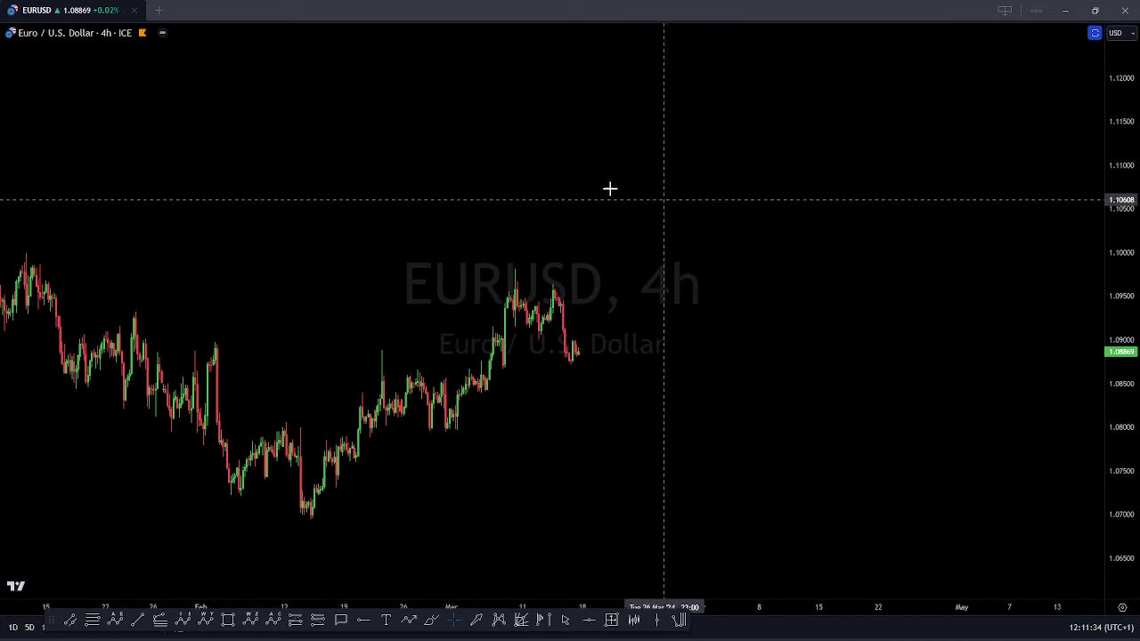
pyautogui.moveTo(1135, 395); pyautogui.dragTo(1133, 264)
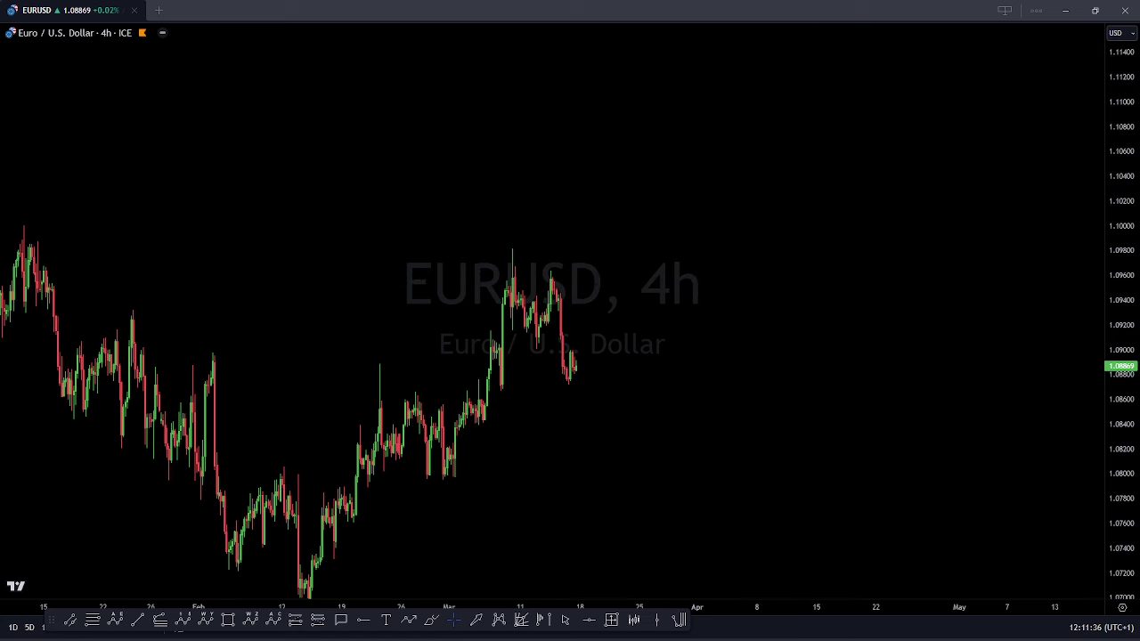
pyautogui.click(508, 245)
pyautogui.click(528, 348)
pyautogui.click(546, 275)
pyautogui.click(567, 384)
pyautogui.moveTo(654, 42); pyautogui.dragTo(653, 36)
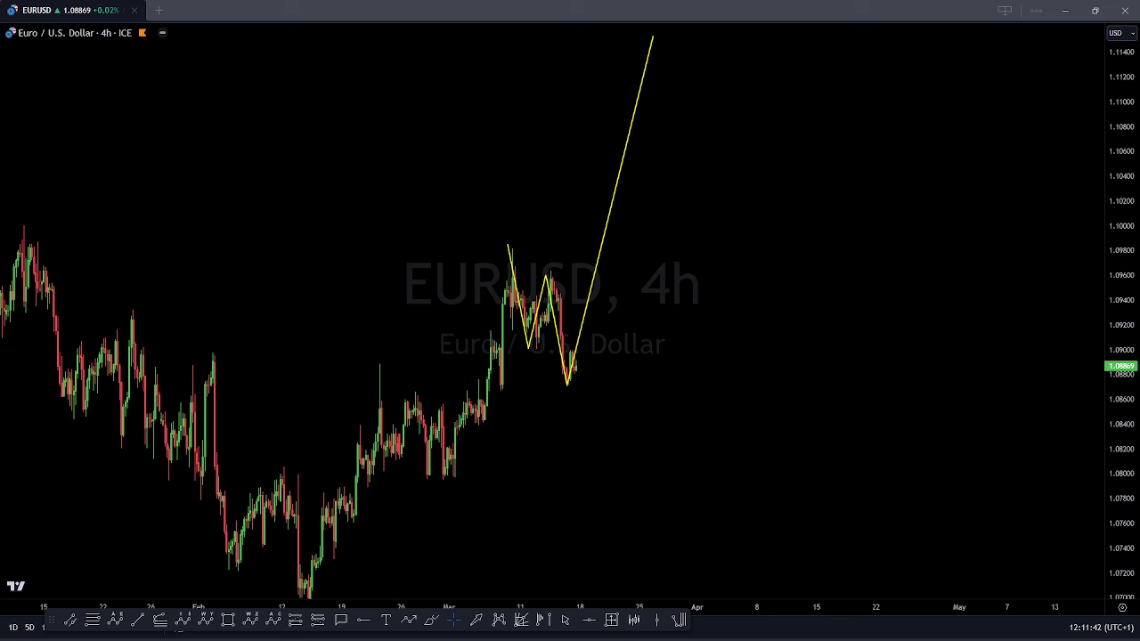
pyautogui.hotkey('ctrl', 'z')
# Step: Open the GBPUSD 4-hour chart and frame the January 2023 to March 2024 candles
pyautogui.scroll(-5, 934, 318)
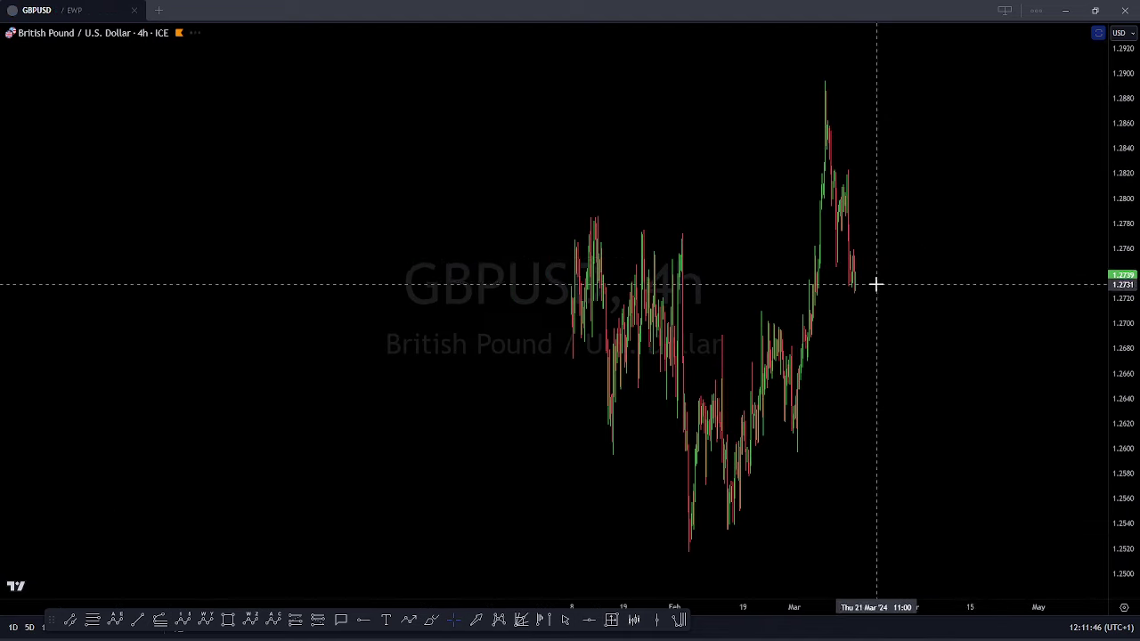
pyautogui.moveTo(901, 380); pyautogui.dragTo(965, 348)
pyautogui.moveTo(1123, 276); pyautogui.dragTo(1123, 352)
pyautogui.scroll(1, 947, 368)
pyautogui.scroll(-4, 977, 372)
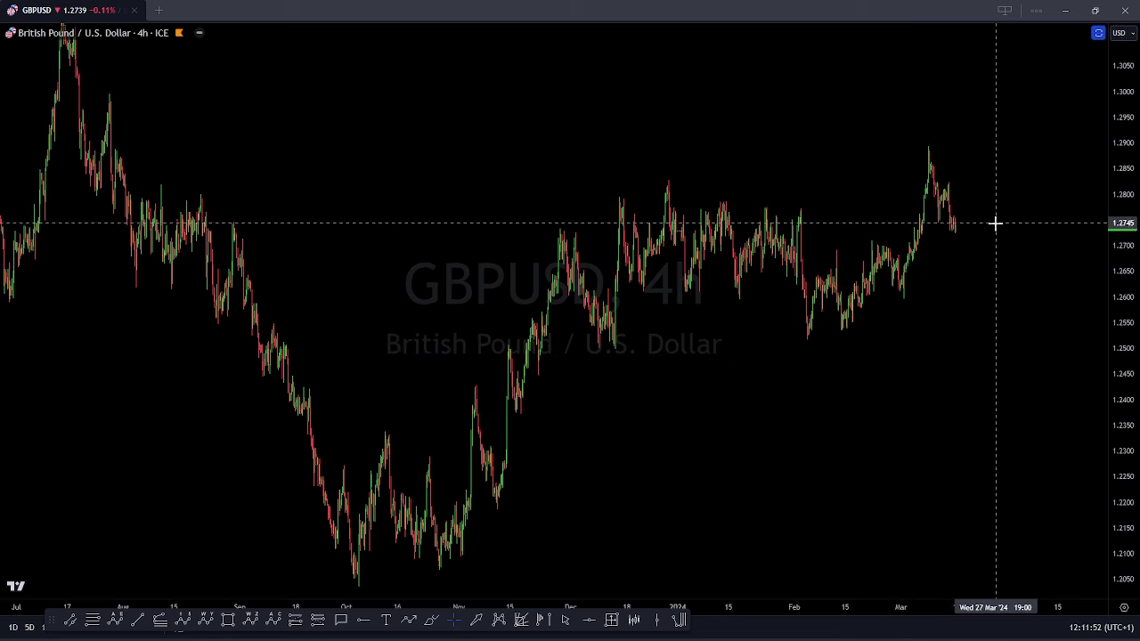
pyautogui.moveTo(992, 290); pyautogui.dragTo(1008, 260)
pyautogui.moveTo(1124, 251); pyautogui.dragTo(1123, 282)
pyautogui.moveTo(1122, 321); pyautogui.dragTo(1123, 270)
pyautogui.moveTo(980, 383); pyautogui.dragTo(989, 428)
pyautogui.moveTo(1123, 170); pyautogui.dragTo(1124, 372)
pyautogui.scroll(-6, 1018, 249)
pyautogui.scroll(-3, 1020, 377)
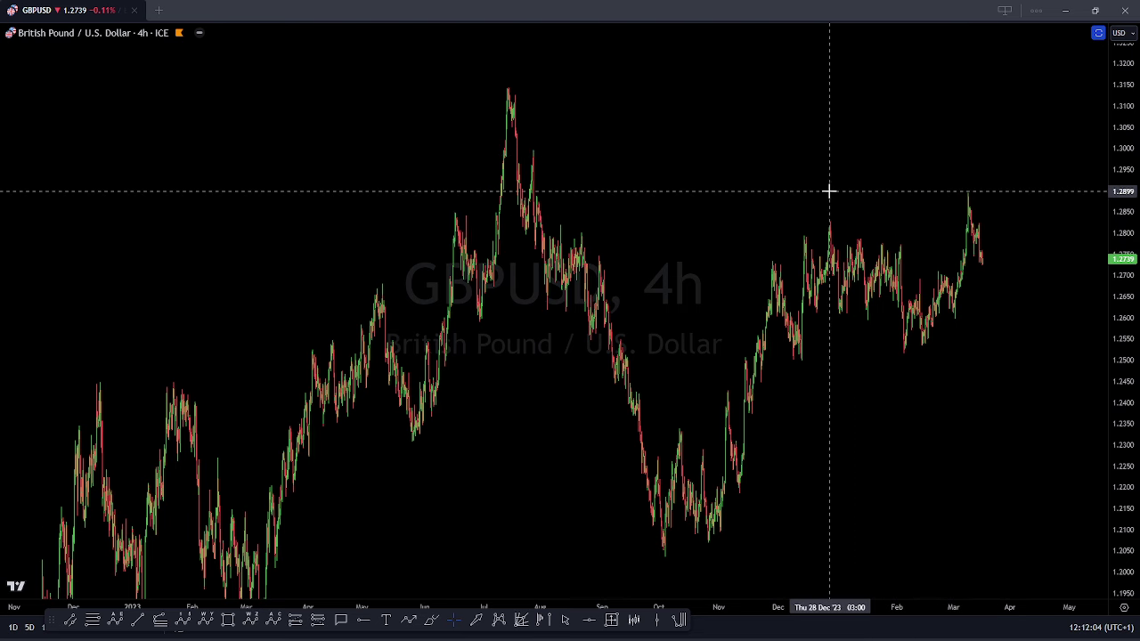
pyautogui.moveTo(829, 190); pyautogui.dragTo(828, 158)
pyautogui.scroll(1, 826, 150)
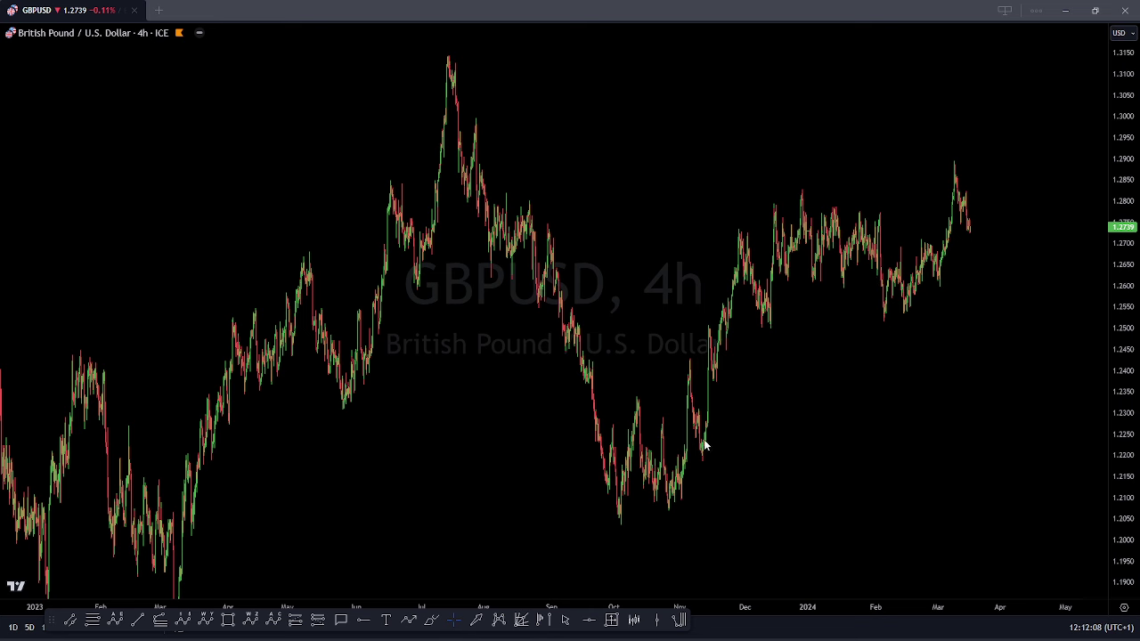
# Step: Trace GBPUSD as three legs from the October low to the late December high, followed by three legs down to the mid-February low
pyautogui.click(619, 522)
pyautogui.click(642, 396)
pyautogui.click(679, 509)
pyautogui.doubleClick(686, 463)
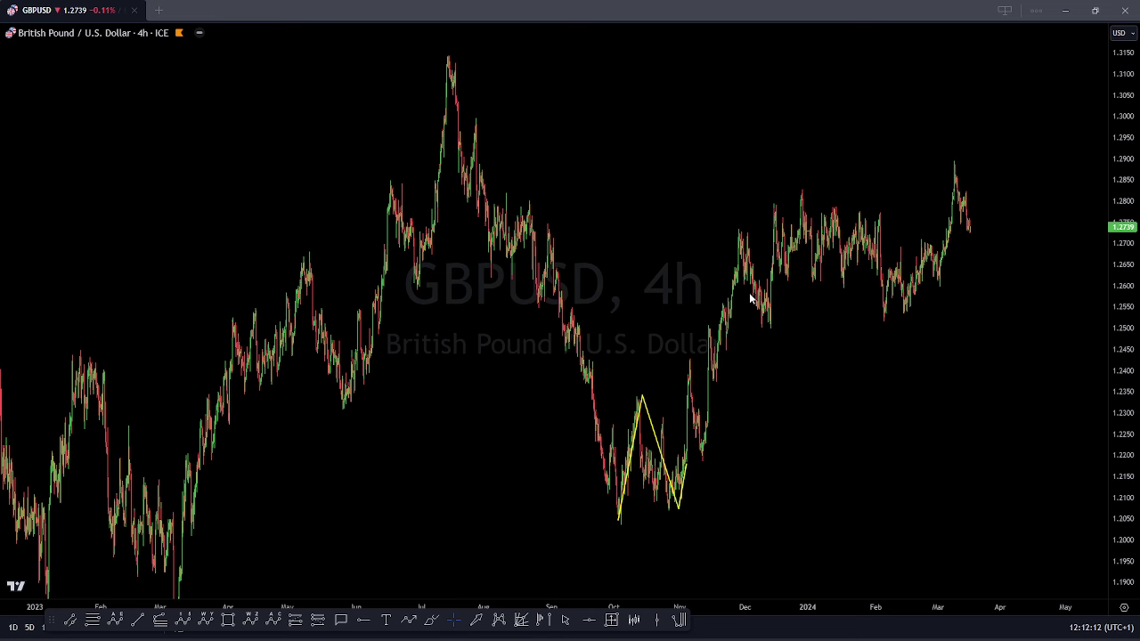
pyautogui.click(801, 188)
pyautogui.click(823, 285)
pyautogui.click(873, 209)
pyautogui.click(900, 323)
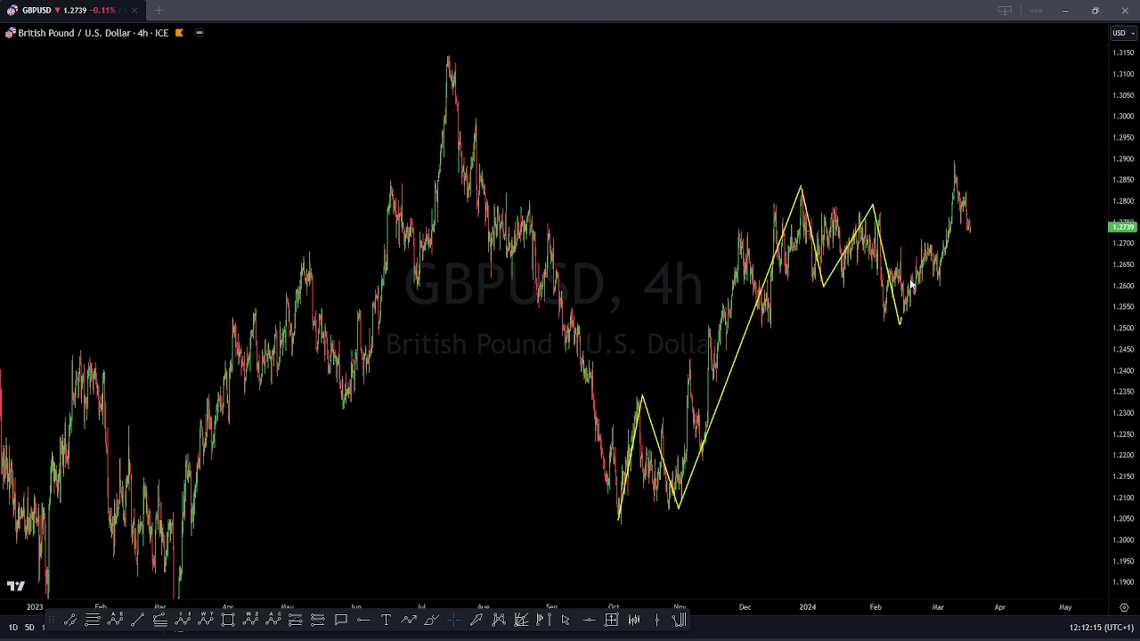
# Step: Extend the trace to the March high, project a three-leg drop to about 1.2350 and a rally above 1.3150, and clear everything
pyautogui.click(955, 162)
pyautogui.click(975, 283)
pyautogui.click(1004, 236)
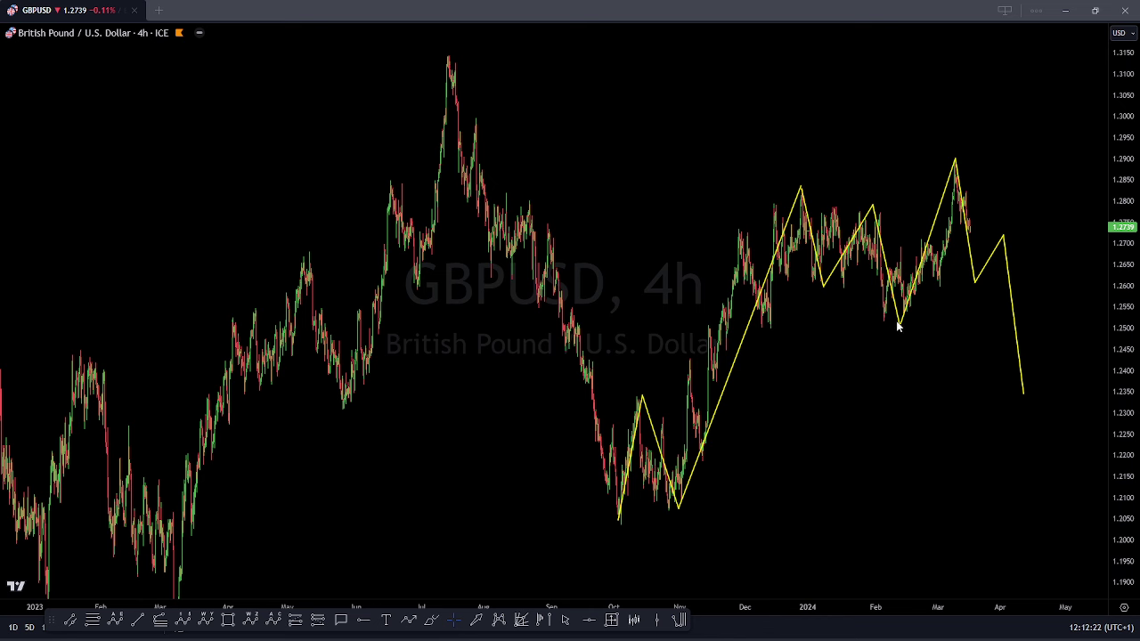
pyautogui.click(1025, 392)
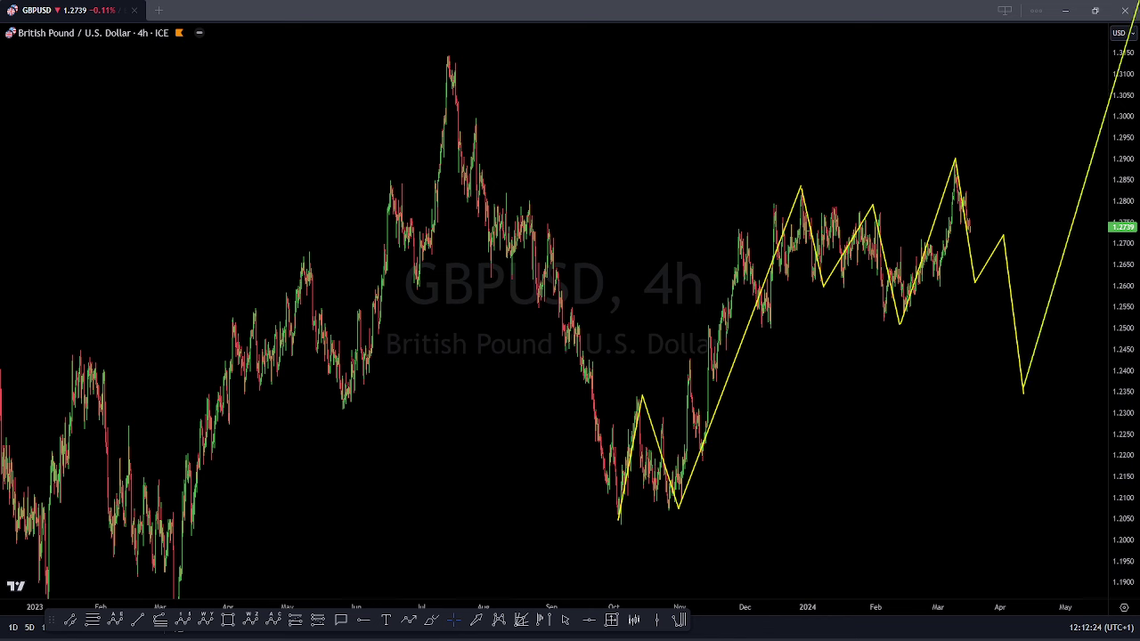
pyautogui.doubleClick(1094, 11)
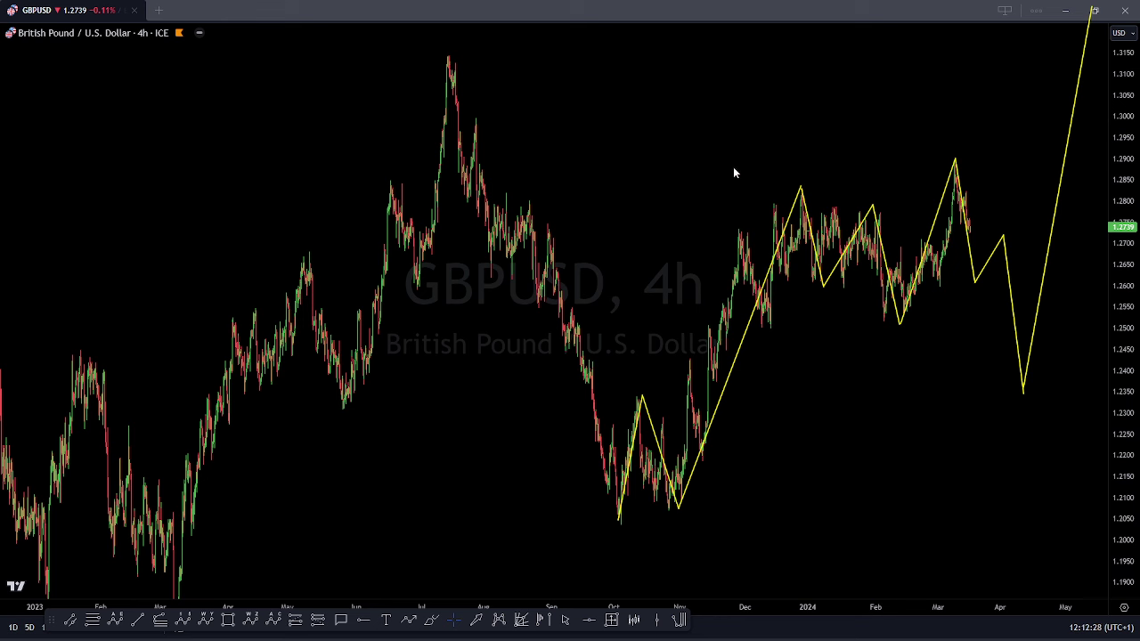
pyautogui.click(624, 221)
pyautogui.press('Escape')
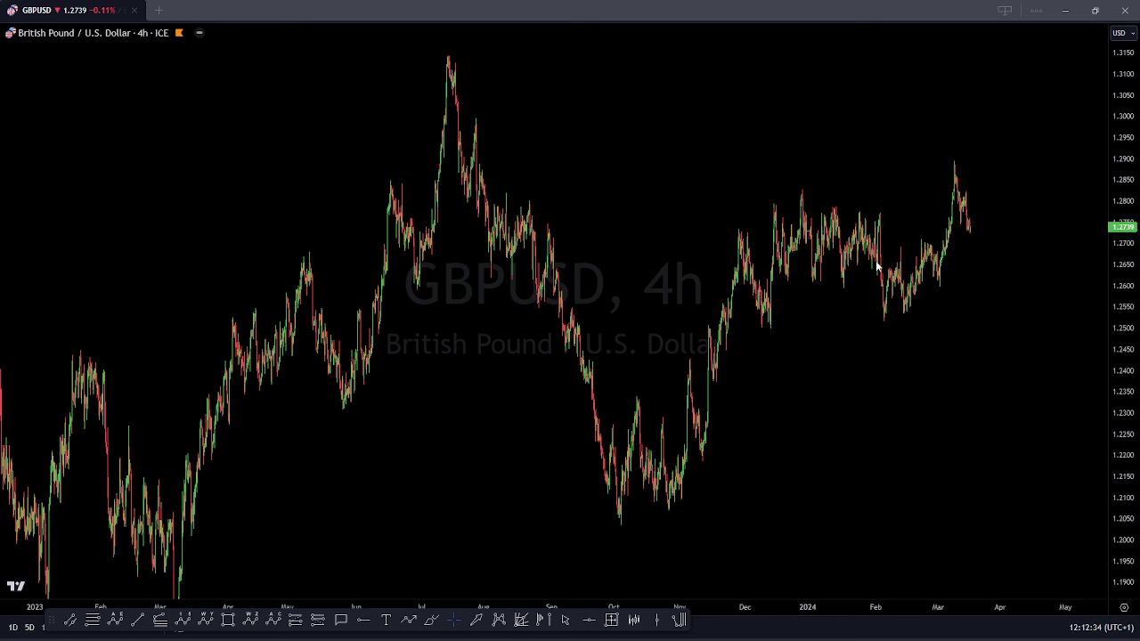
# Step: Trace GBPUSD from the October low to the late December high, down three legs to the February low, and up to the March high
pyautogui.click(622, 525)
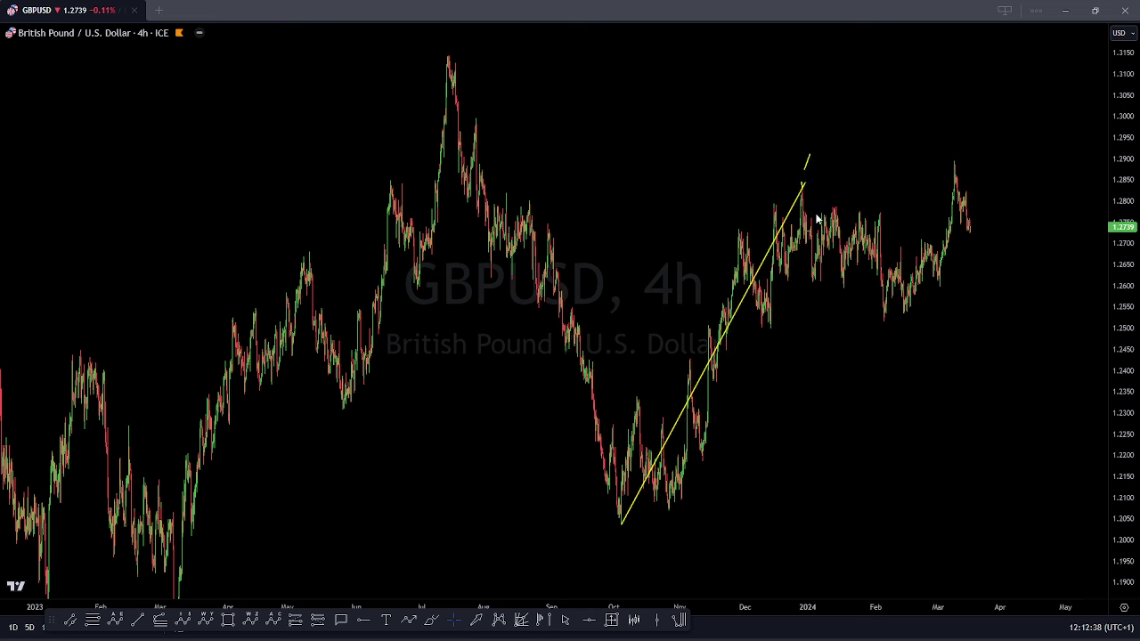
pyautogui.click(843, 300)
pyautogui.click(873, 218)
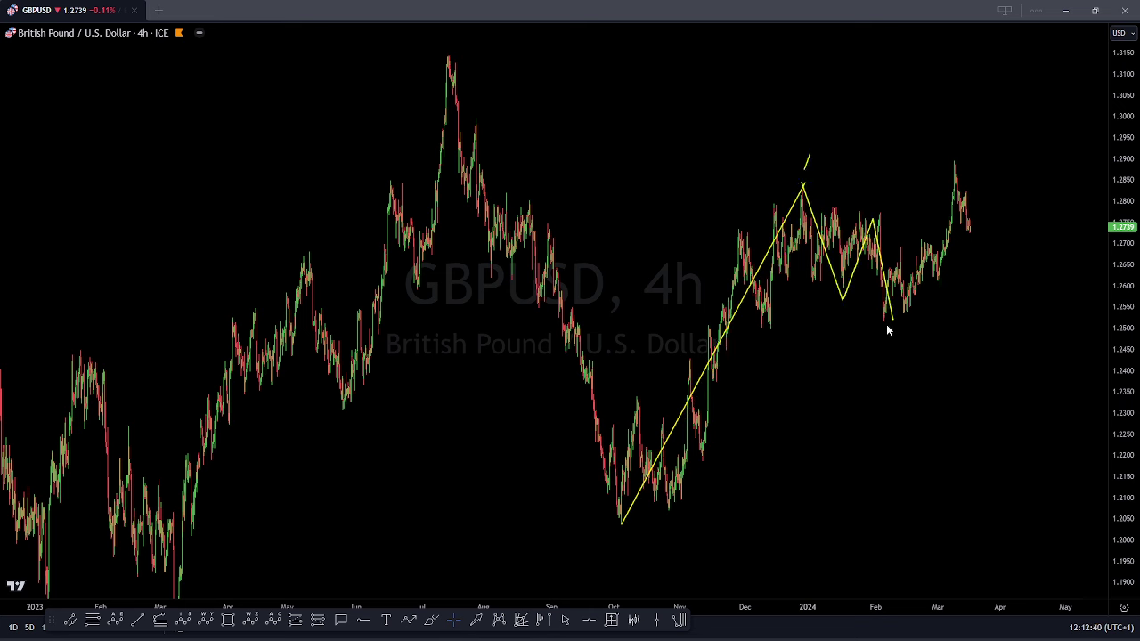
pyautogui.click(894, 319)
pyautogui.click(955, 160)
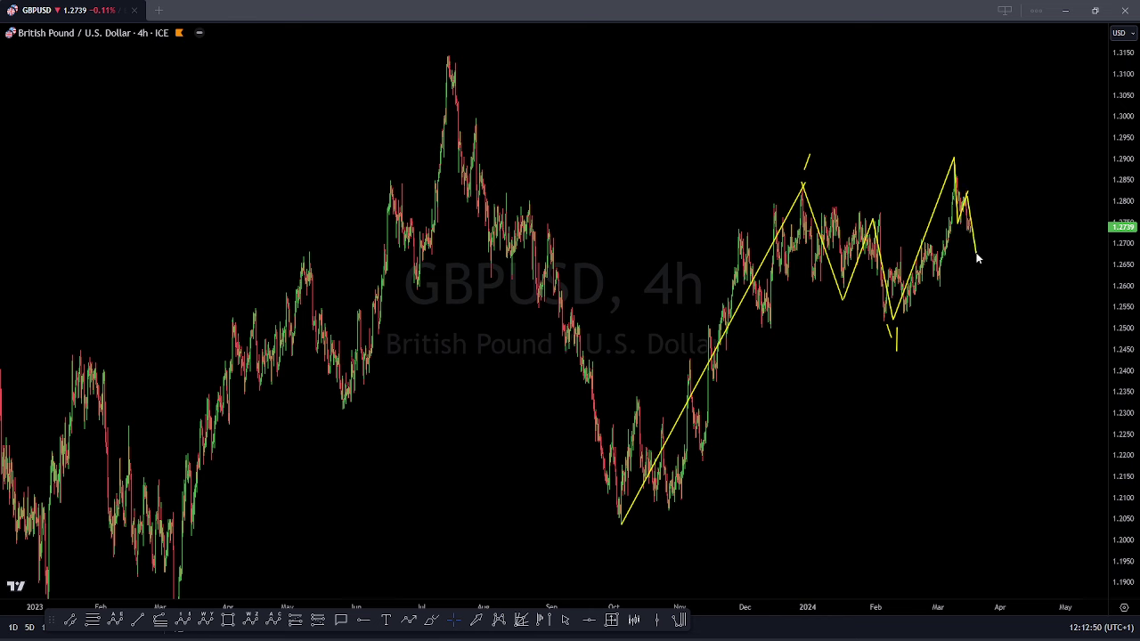
# Step: Sketch a three-leg dip to about 1.2670, a rally above 1.3150 and a support line near 1.2600, and clear everything
pyautogui.click(978, 260)
pyautogui.click(1023, 42)
pyautogui.moveTo(968, 288); pyautogui.dragTo(1032, 284)
pyautogui.moveTo(973, 221)
pyautogui.mouseDown()
pyautogui.moveTo(980, 260)
pyautogui.moveTo(1026, 29)
pyautogui.mouseUp()
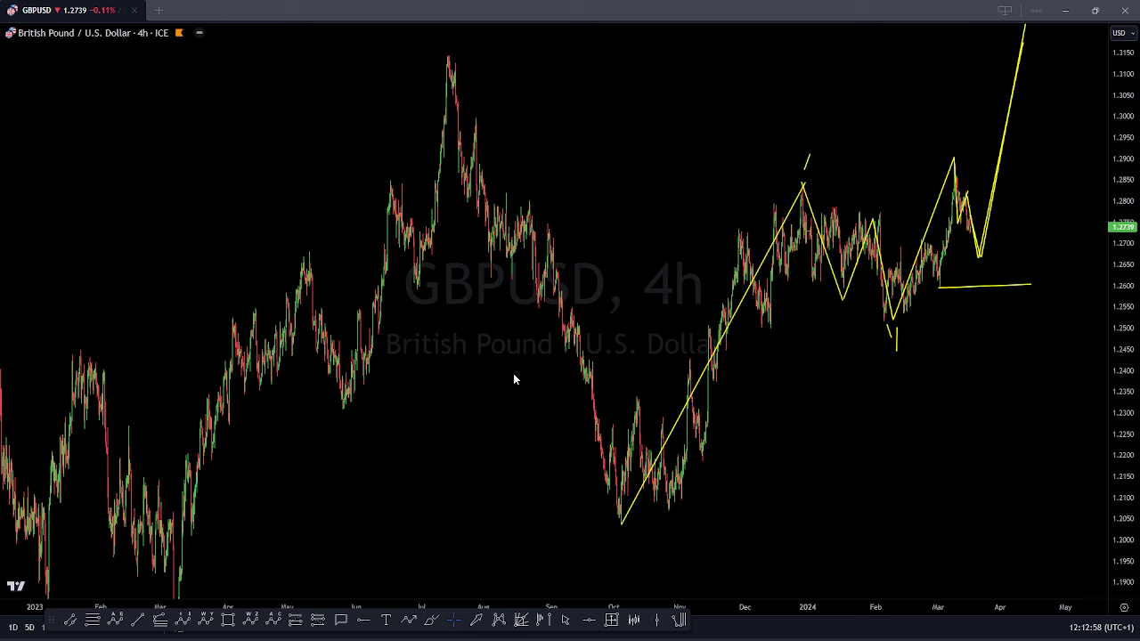
pyautogui.press('Escape')
# Step: Open the USDCHF 4-hour chart and frame the September 2023 to March 2024 candles
pyautogui.press('Down')
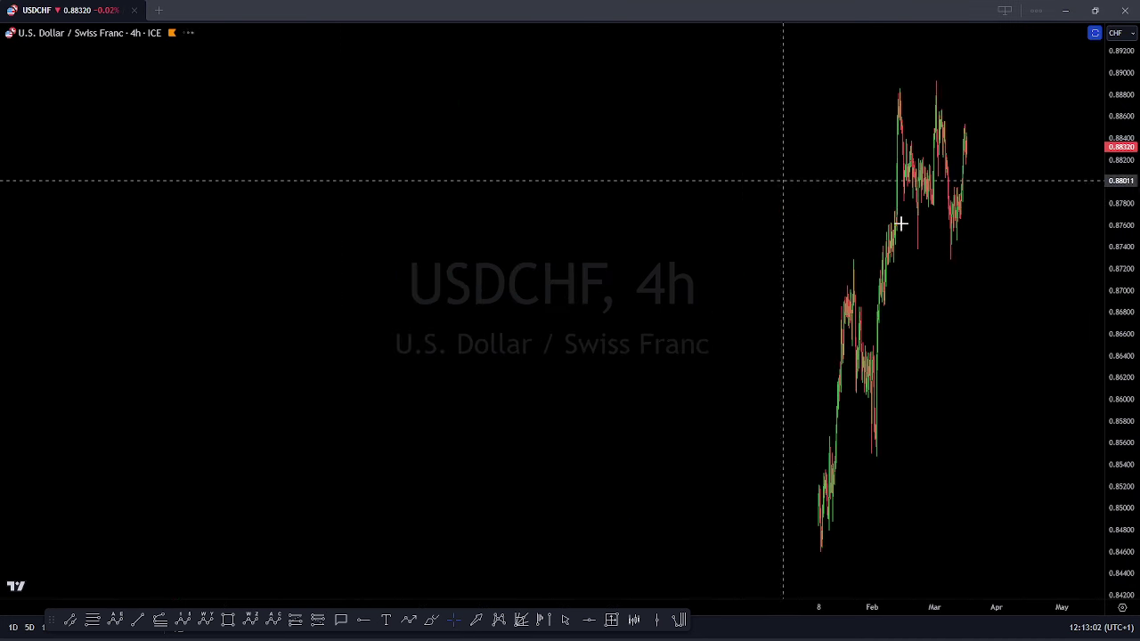
pyautogui.scroll(-5, 896, 223)
pyautogui.moveTo(1117, 213); pyautogui.dragTo(1107, 285)
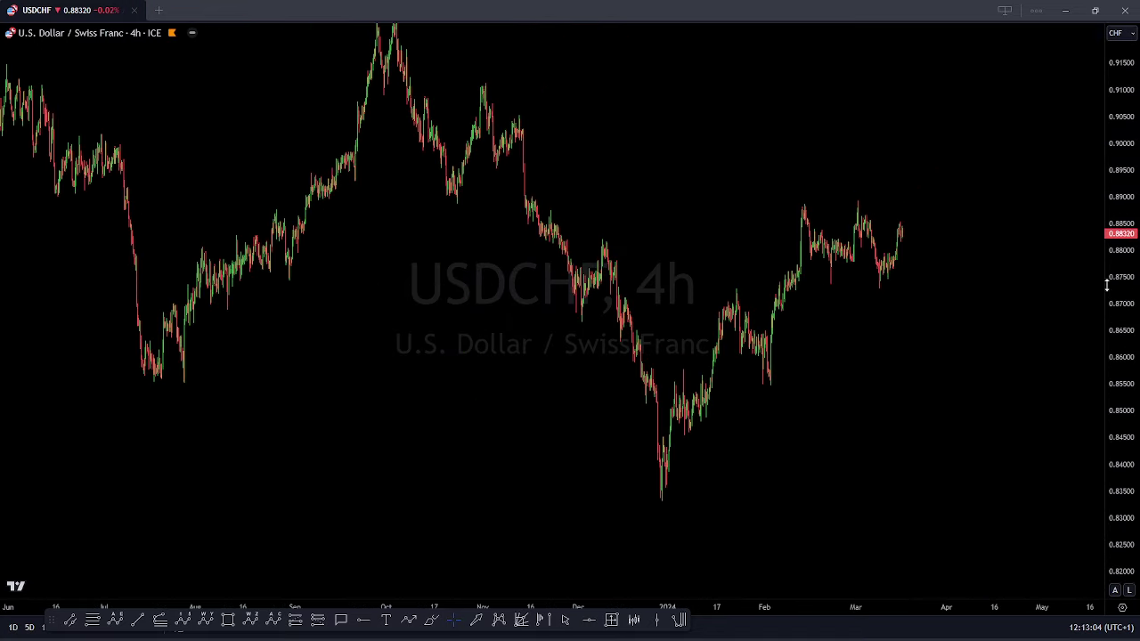
pyautogui.moveTo(1118, 347); pyautogui.dragTo(1114, 258)
pyautogui.scroll(3, 991, 306)
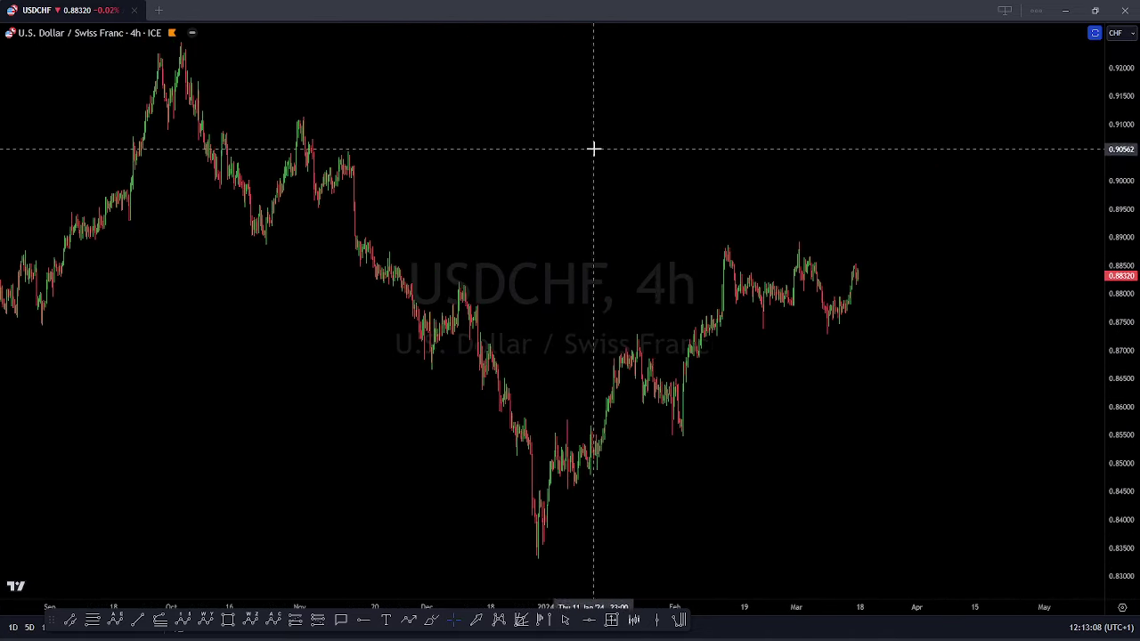
# Step: Trace USDCHF as three legs up from the late December low to the early March high, start a leg down, and clear it
pyautogui.click(533, 562)
pyautogui.click(639, 327)
pyautogui.click(679, 439)
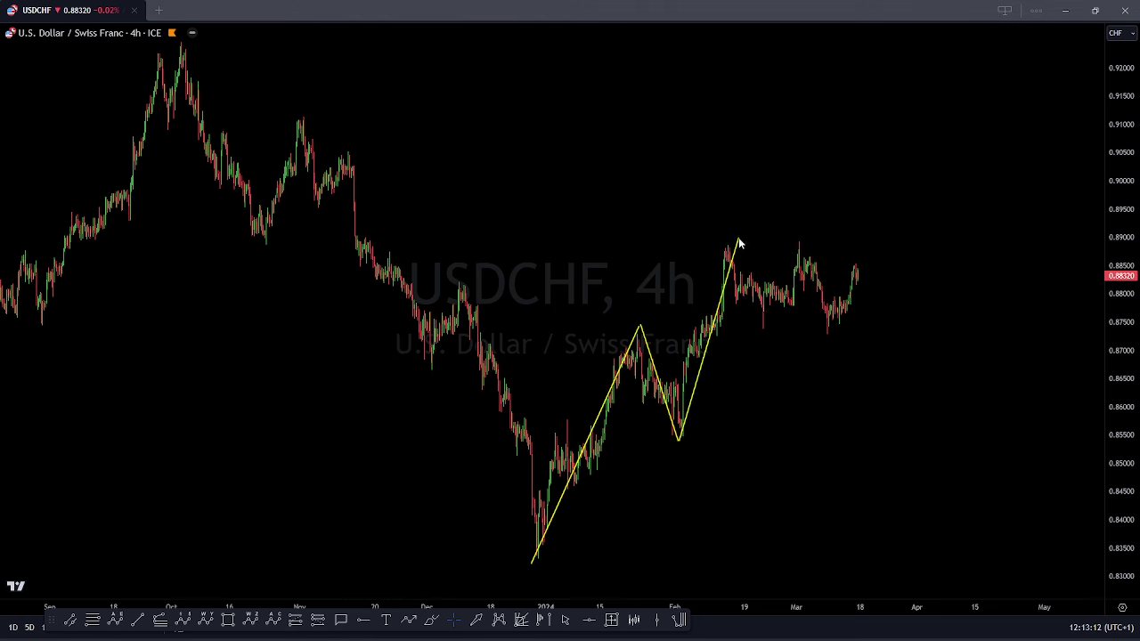
pyautogui.click(799, 240)
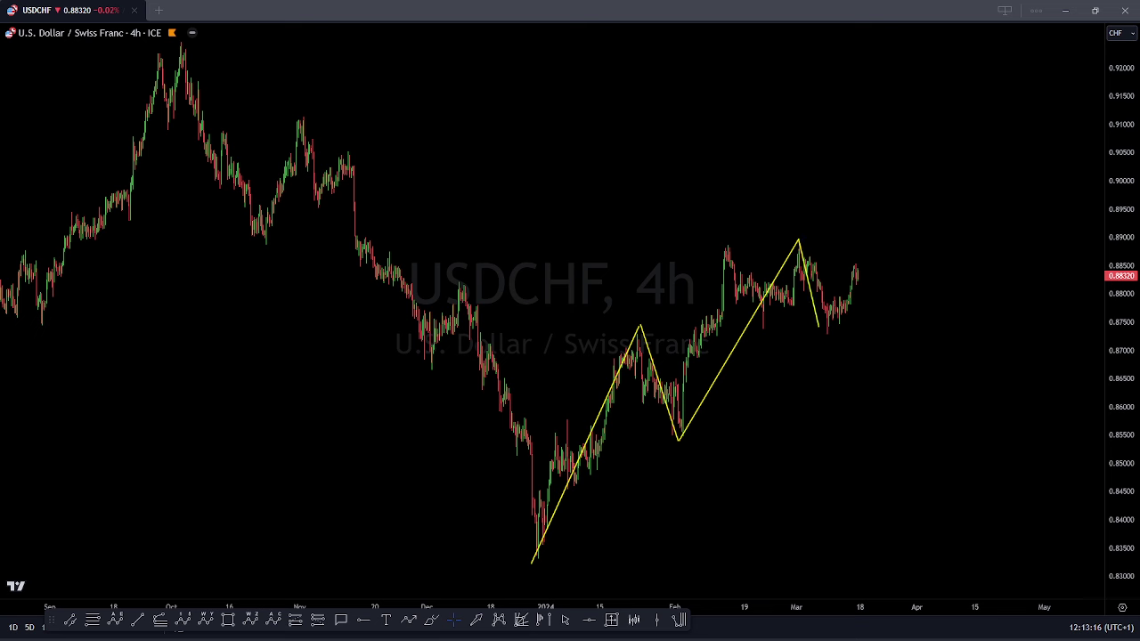
pyautogui.press('Escape')
# Step: Trace the sideways USDCHF zigzag from the mid-February high to the low before the early March spike
pyautogui.click(730, 248)
pyautogui.click(739, 297)
pyautogui.click(751, 270)
pyautogui.click(763, 327)
pyautogui.click(771, 281)
pyautogui.click(778, 304)
pyautogui.click(786, 281)
pyautogui.click(792, 308)
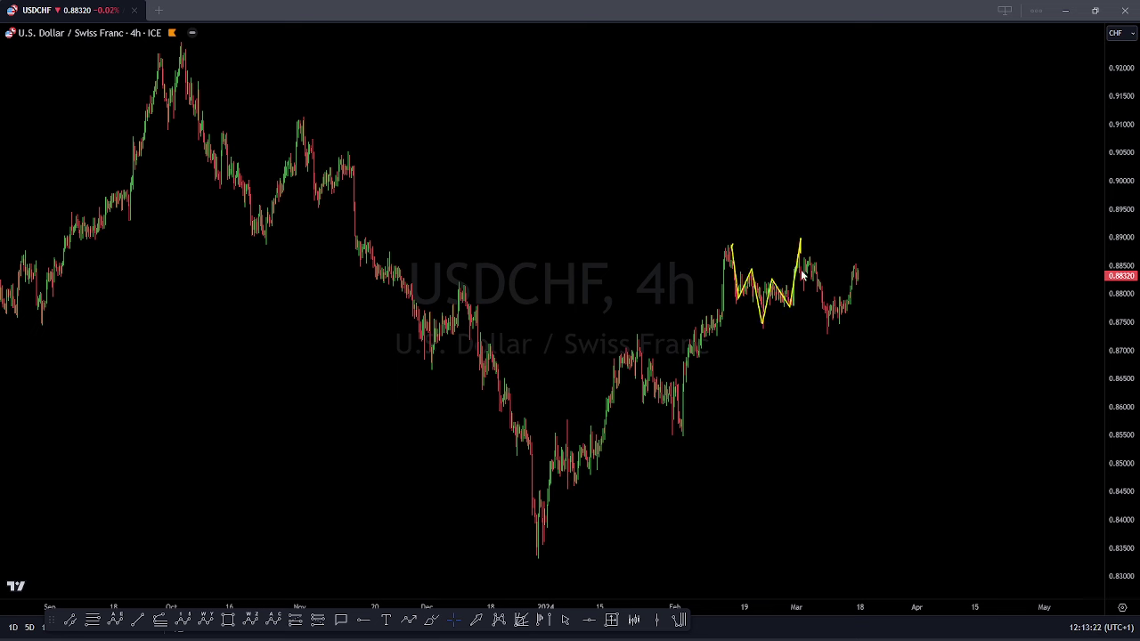
# Step: Extend the zigzag through the three-leg drop to the March low, project a rise to about 0.8970 and a fall below 0.8300, and clear it
pyautogui.click(804, 278)
pyautogui.click(812, 255)
pyautogui.click(828, 333)
pyautogui.click(863, 203)
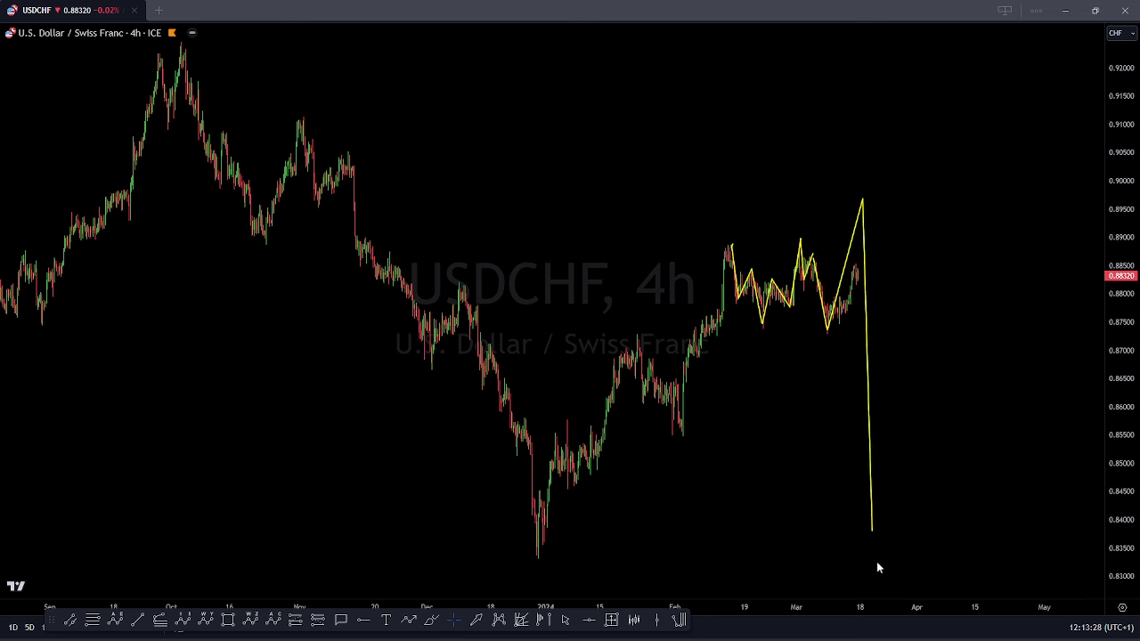
pyautogui.doubleClick(939, 615)
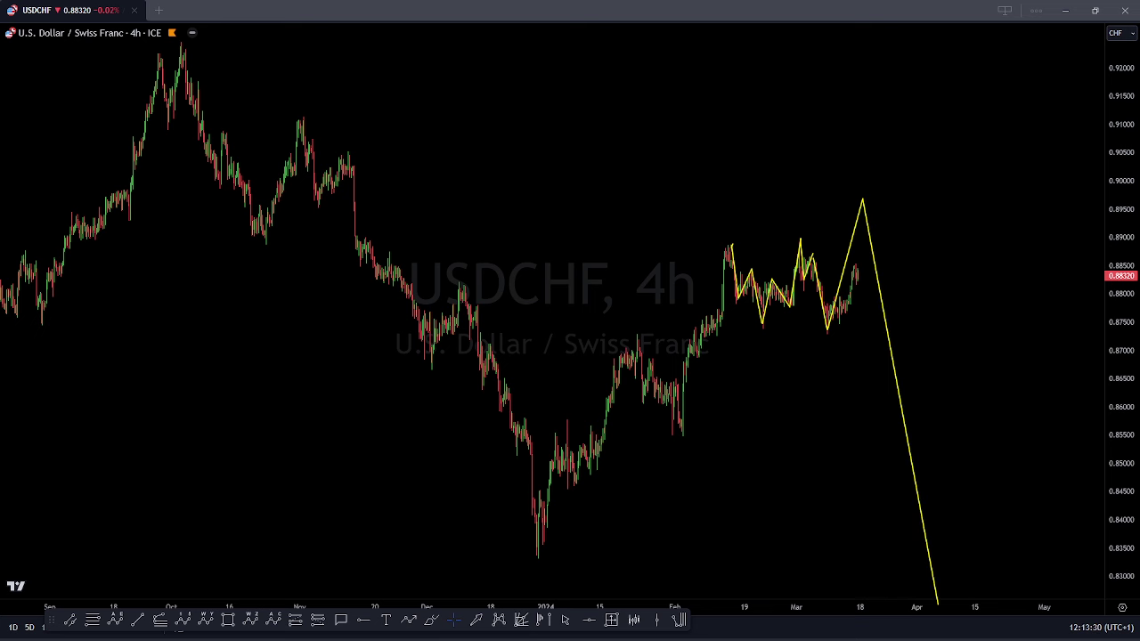
pyautogui.press('Escape')
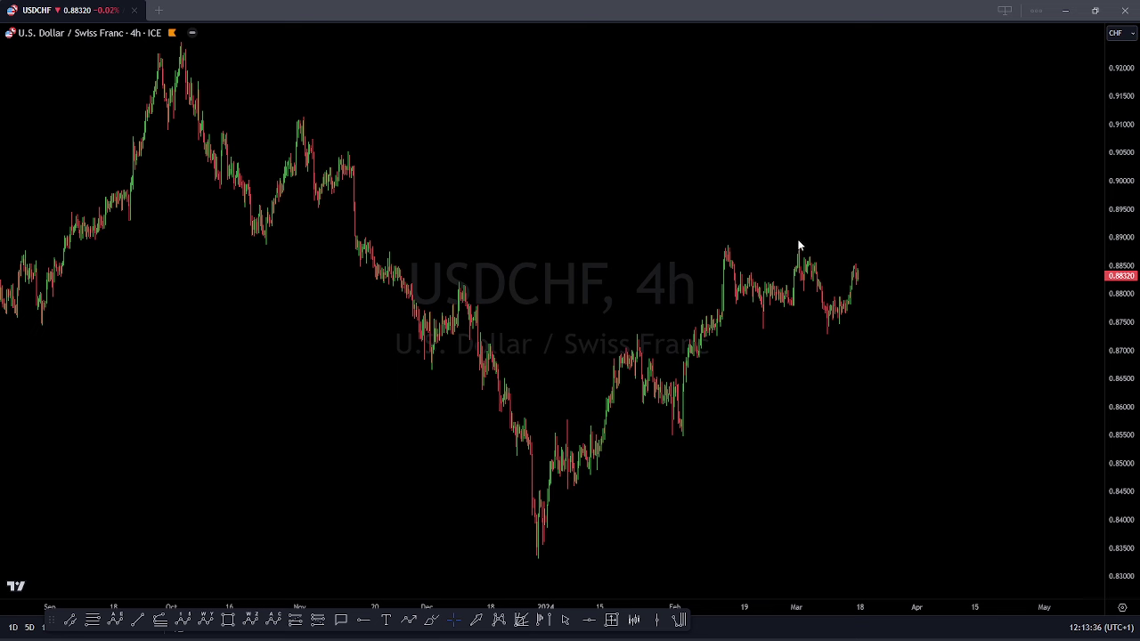
# Step: Draw a horizontal line from the early March high and a decline from the current price to about 0.8470, and clear both
pyautogui.click(799, 241)
pyautogui.moveTo(862, 321); pyautogui.dragTo(867, 361)
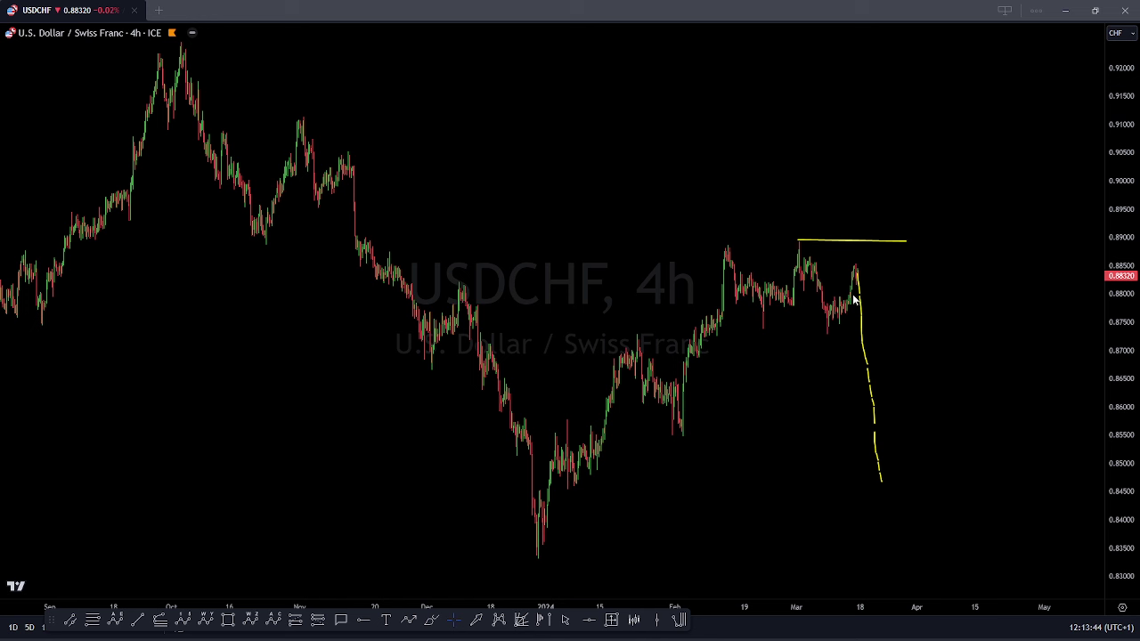
pyautogui.press('Escape')
# Step: Sketch three legs up from the March low to about 0.8850 on the February–March candles, followed by a drop to about 0.8650
pyautogui.scroll(10, 784, 346)
pyautogui.moveTo(1120, 415); pyautogui.dragTo(1119, 119)
pyautogui.scroll(3, 659, 294)
pyautogui.moveTo(554, 339); pyautogui.dragTo(923, 386)
pyautogui.moveTo(1113, 368); pyautogui.dragTo(1109, 165)
pyautogui.scroll(2, 802, 292)
pyautogui.moveTo(701, 304); pyautogui.dragTo(844, 306)
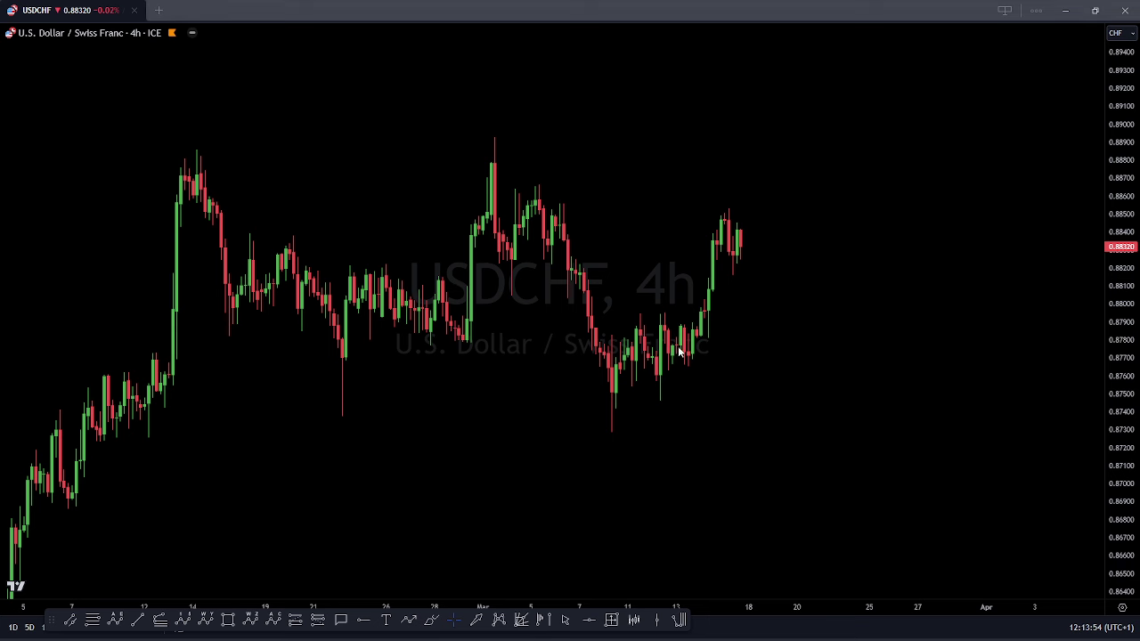
pyautogui.moveTo(605, 423)
pyautogui.mouseDown()
pyautogui.moveTo(641, 301)
pyautogui.moveTo(672, 389)
pyautogui.moveTo(723, 218)
pyautogui.moveTo(737, 238)
pyautogui.moveTo(784, 579)
pyautogui.mouseUp()
pyautogui.moveTo(894, 507); pyautogui.dragTo(899, 483)
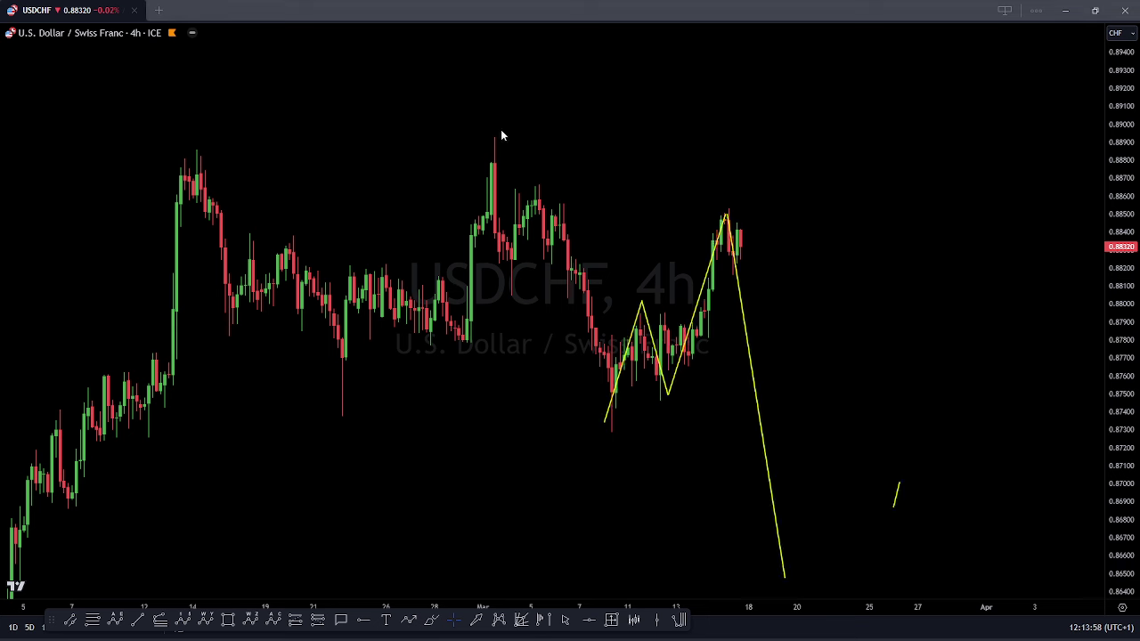
# Step: Mark the early March high horizontally, project a rise to about 0.8945 and a fall to about 0.8660, and clear all sketches
pyautogui.moveTo(495, 135); pyautogui.dragTo(941, 132)
pyautogui.moveTo(496, 137); pyautogui.dragTo(818, 132)
pyautogui.moveTo(745, 236)
pyautogui.mouseDown()
pyautogui.moveTo(811, 45)
pyautogui.moveTo(837, 342)
pyautogui.mouseUp()
pyautogui.moveTo(839, 471); pyautogui.dragTo(846, 550)
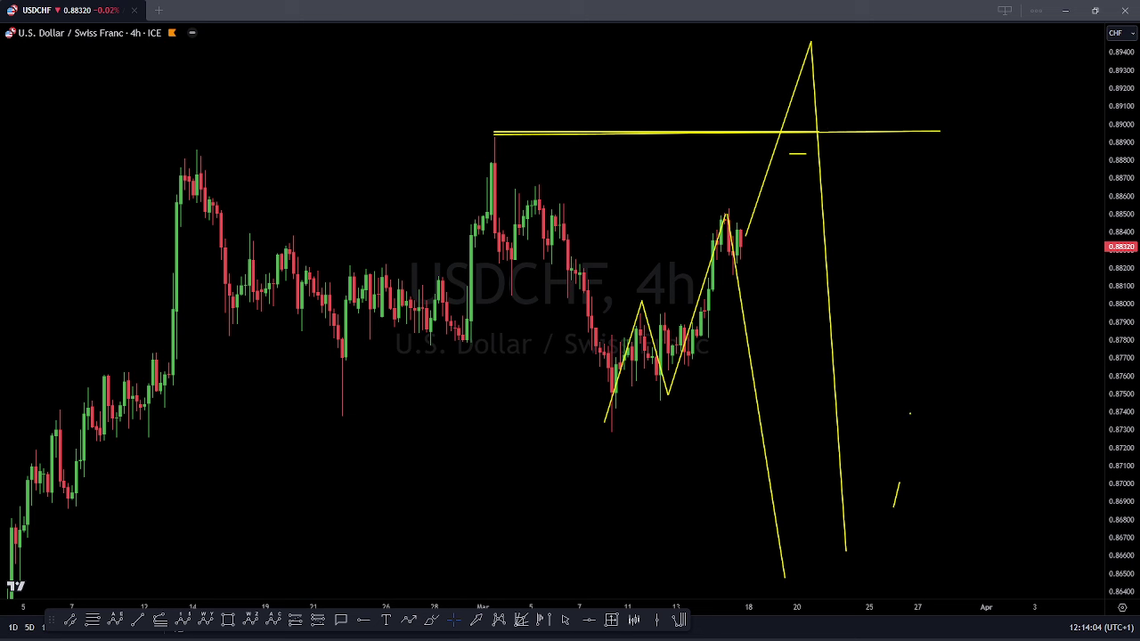
pyautogui.press('e')
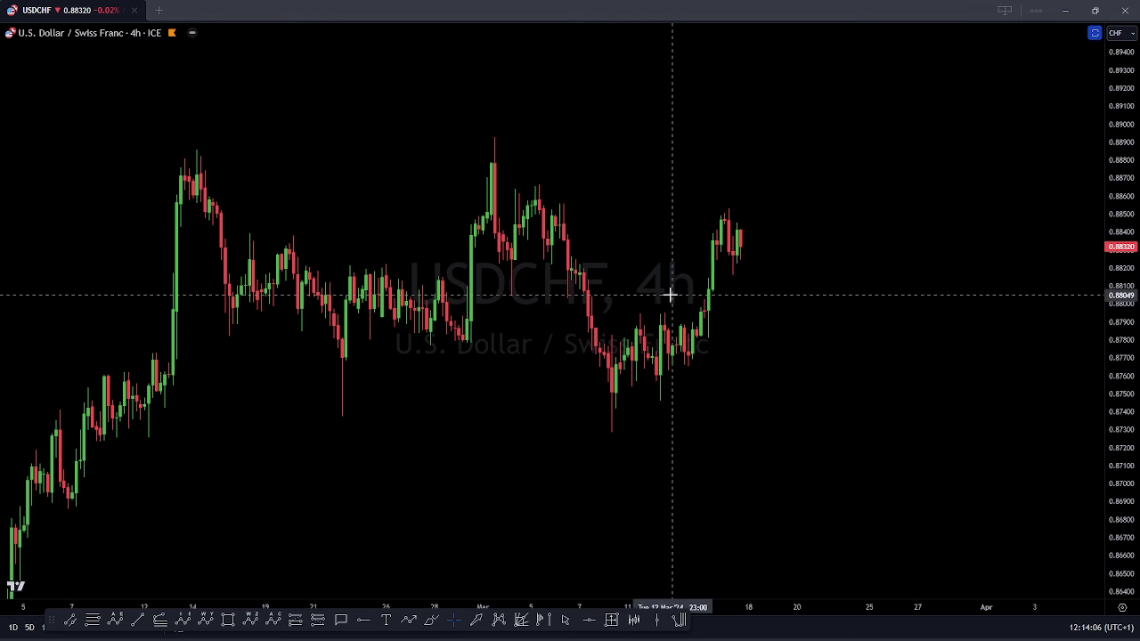
# Step: Mark the March high, project a three-leg rise to 0.8960, a drop to 0.8710, a rebound to 0.8800 and a fall below 0.8400, and clear it
pyautogui.scroll(-10, 962, 300)
pyautogui.moveTo(962, 361); pyautogui.dragTo(957, 357)
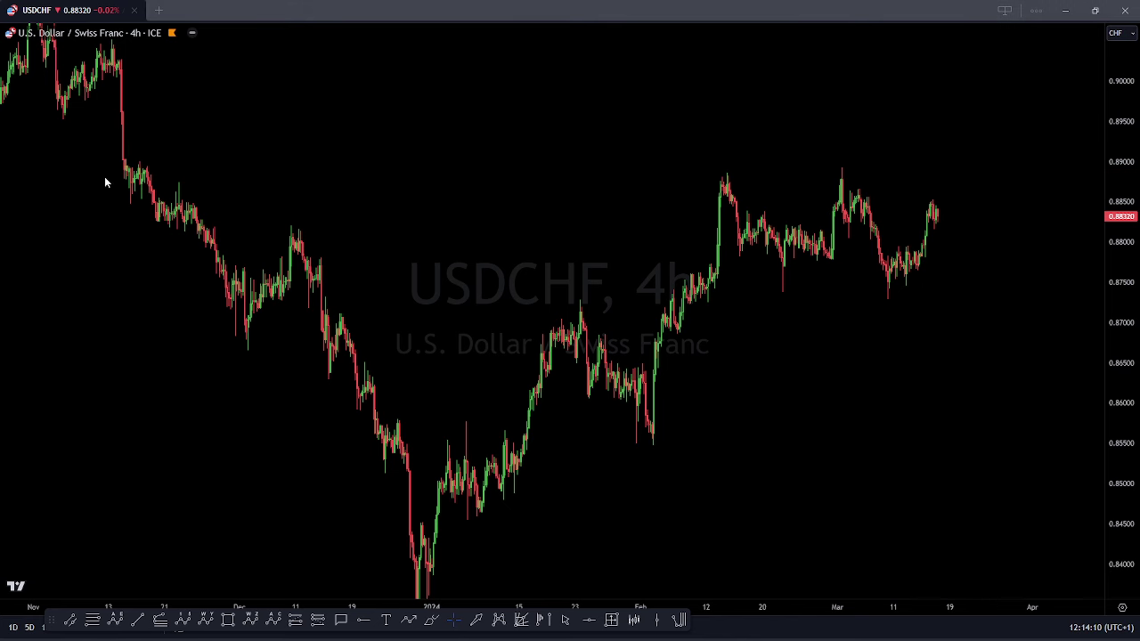
pyautogui.moveTo(841, 167); pyautogui.dragTo(992, 166)
pyautogui.moveTo(935, 218)
pyautogui.mouseDown()
pyautogui.moveTo(950, 152)
pyautogui.moveTo(936, 209)
pyautogui.moveTo(975, 116)
pyautogui.moveTo(995, 313)
pyautogui.moveTo(1007, 278)
pyautogui.moveTo(1031, 318)
pyautogui.moveTo(1079, 573)
pyautogui.mouseUp()
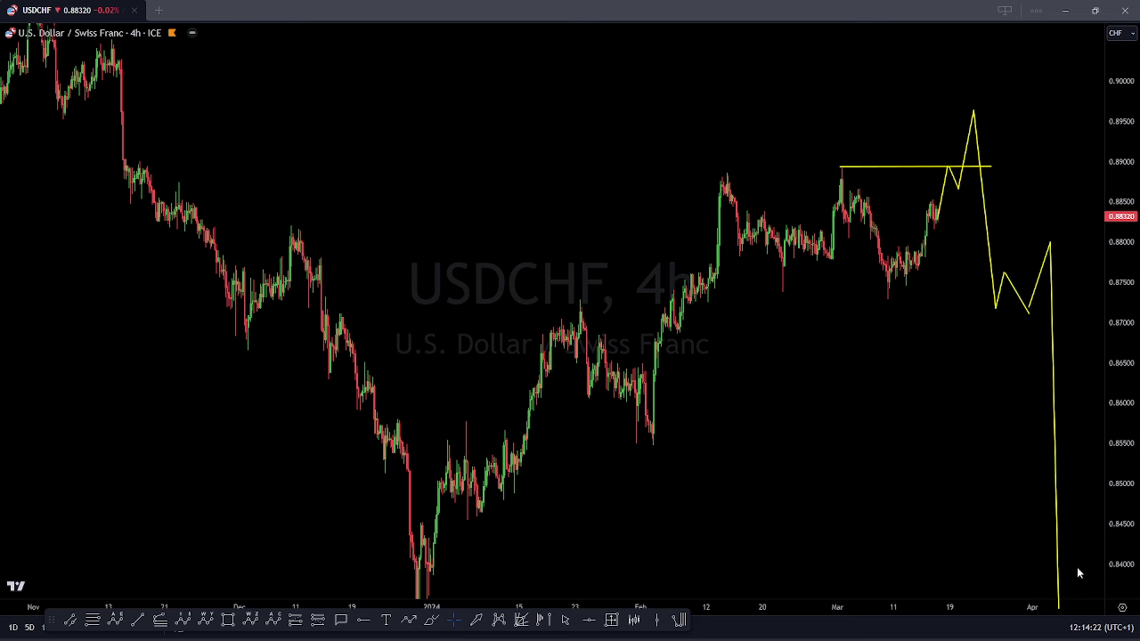
pyautogui.press('Escape')
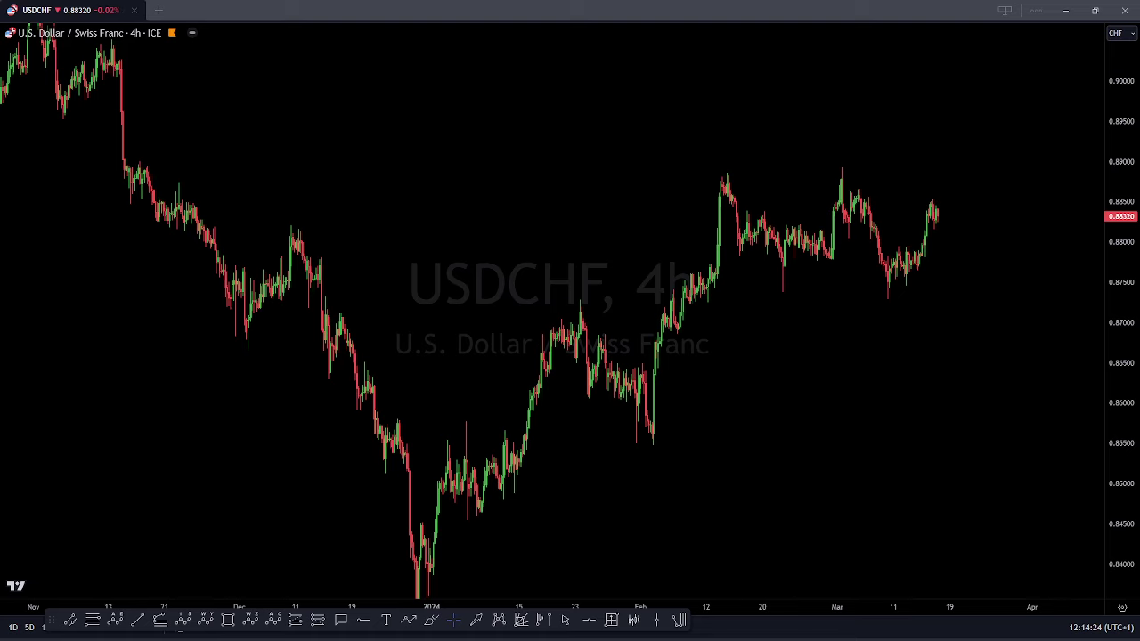
# Step: Open the AUDUSD 4-hour chart and frame the August 2023 to March 2024 candles
pyautogui.scroll(-8, 835, 291)
pyautogui.moveTo(1116, 330); pyautogui.dragTo(1069, 536)
pyautogui.press('Down')
pyautogui.scroll(5, 980, 231)
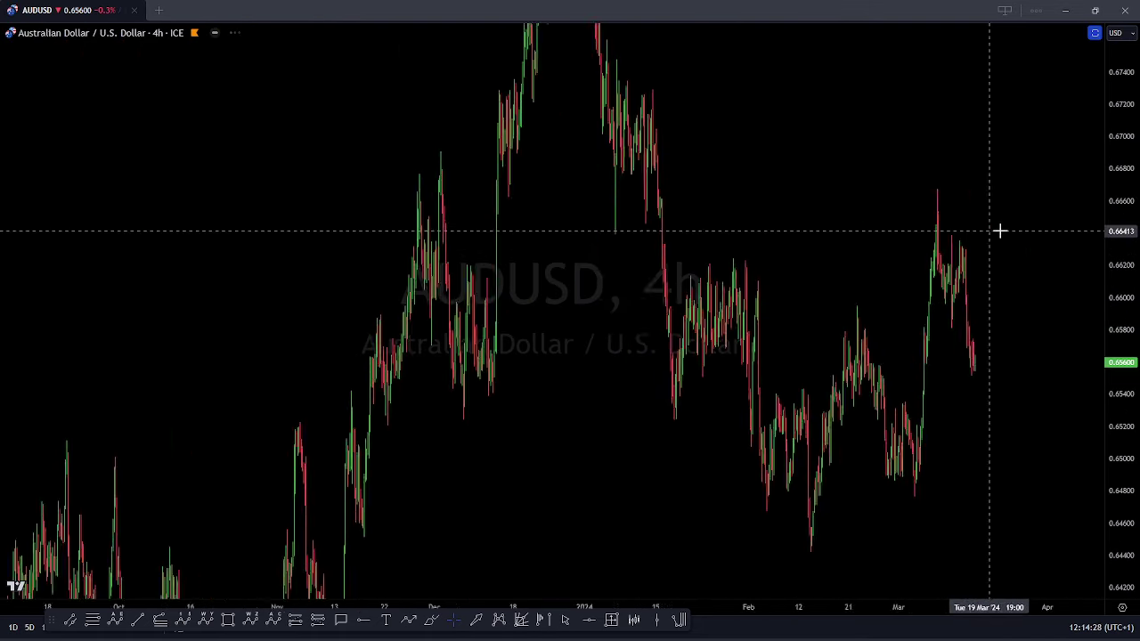
pyautogui.scroll(1, 1001, 230)
pyautogui.moveTo(1122, 163); pyautogui.dragTo(1097, 349)
pyautogui.moveTo(1034, 215); pyautogui.dragTo(1013, 291)
pyautogui.moveTo(1119, 169); pyautogui.dragTo(1105, 254)
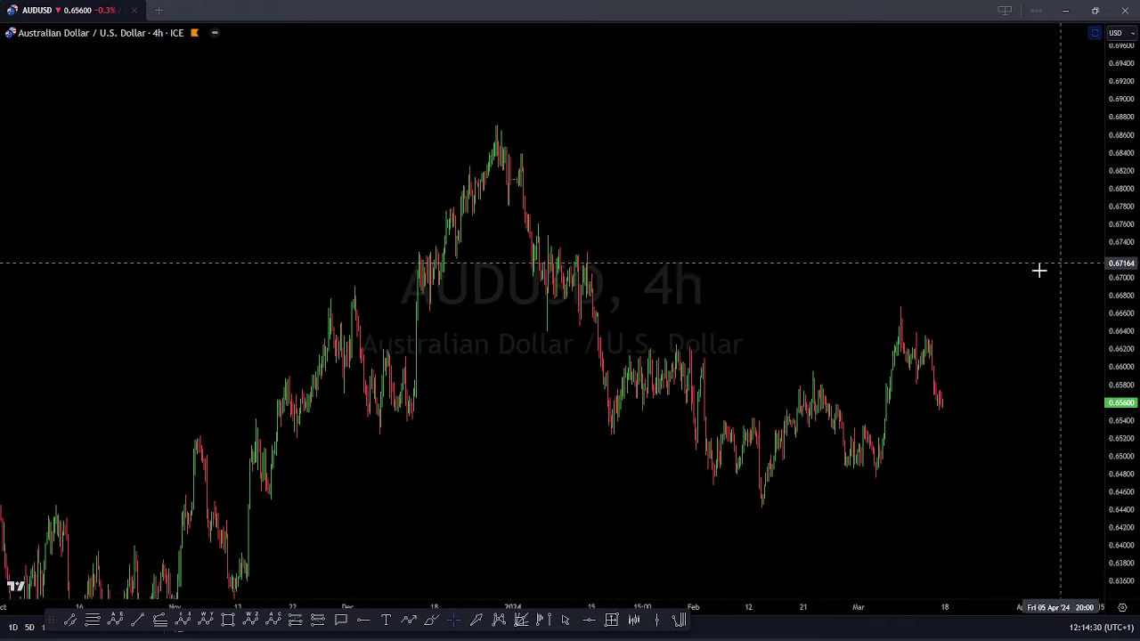
pyautogui.scroll(-2, 1016, 265)
pyautogui.moveTo(974, 259); pyautogui.dragTo(866, 162)
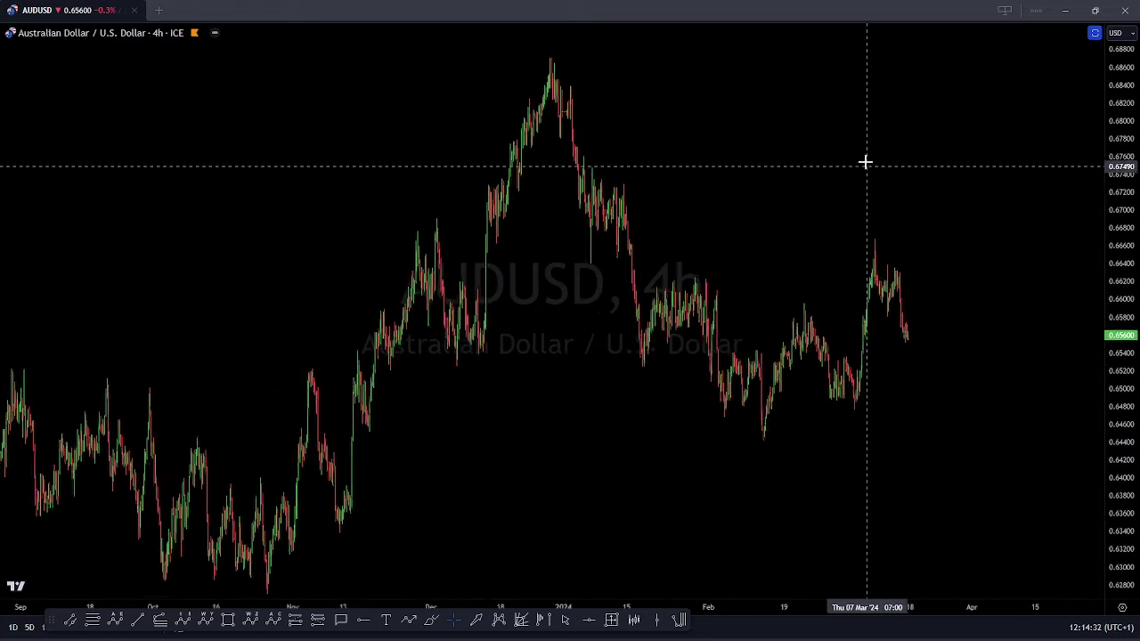
pyautogui.scroll(3, 385, 367)
pyautogui.moveTo(529, 420); pyautogui.dragTo(657, 412)
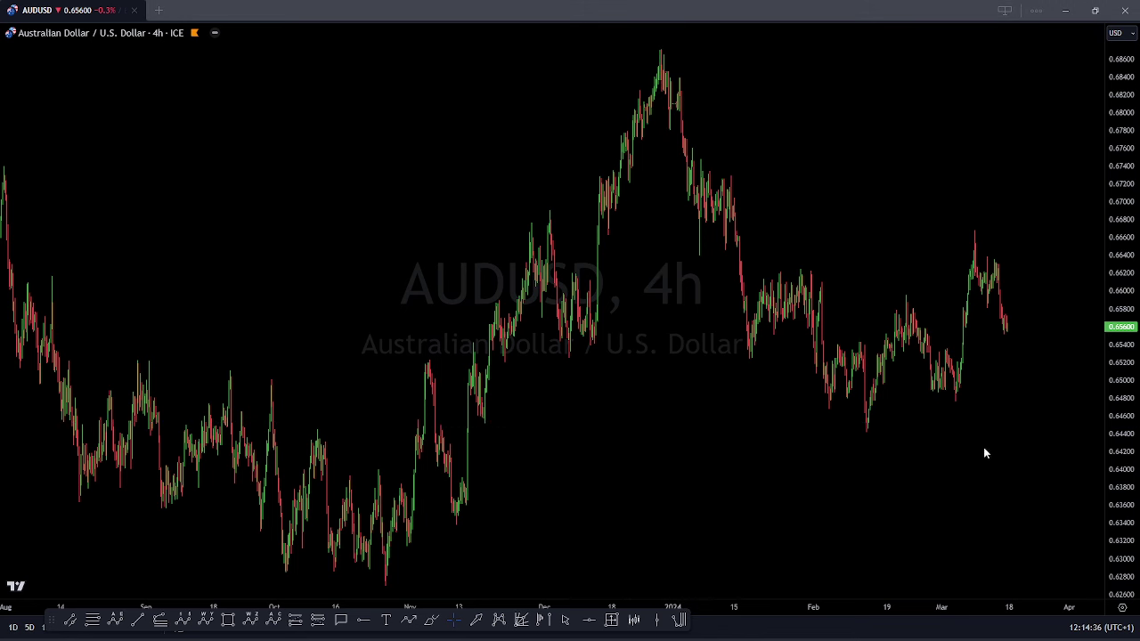
# Step: Sketch three legs down from the AUDUSD March high to about 0.6530 and one leg up from the mid-February low, and clear them
pyautogui.moveTo(975, 228)
pyautogui.mouseDown()
pyautogui.moveTo(985, 310)
pyautogui.moveTo(1005, 262)
pyautogui.moveTo(1014, 354)
pyautogui.mouseUp()
pyautogui.moveTo(866, 442); pyautogui.dragTo(899, 308)
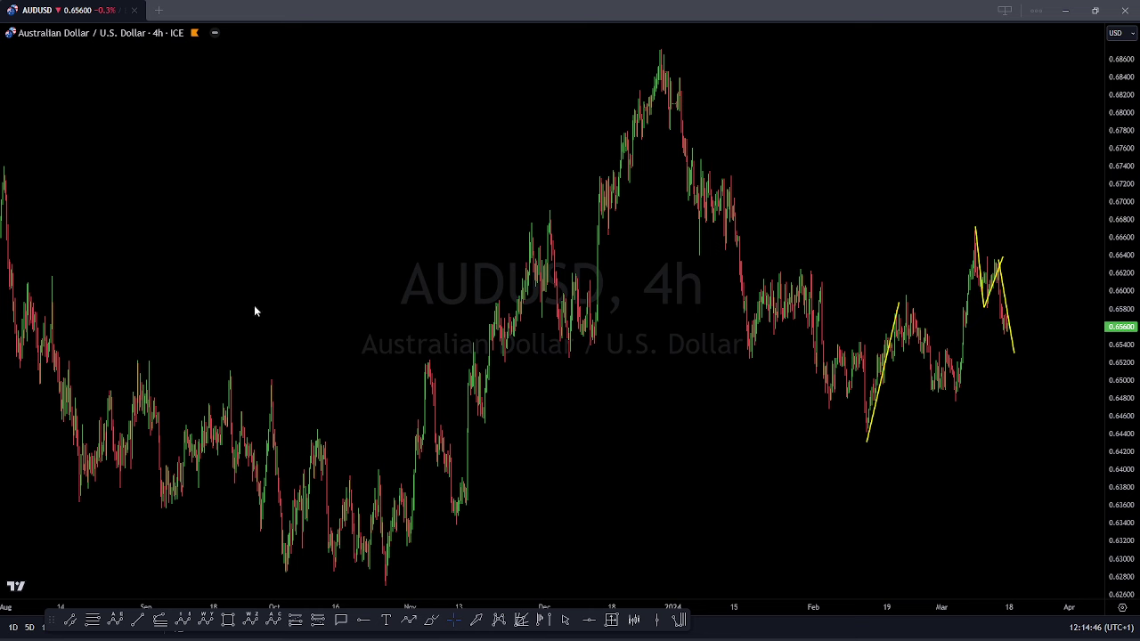
pyautogui.press('e')
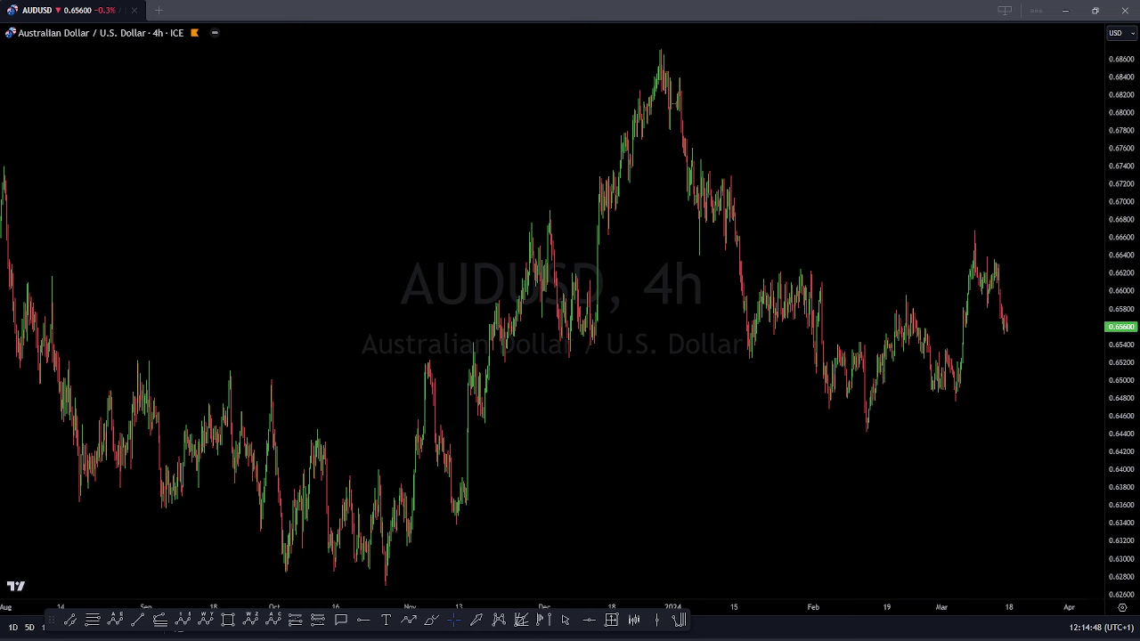
# Step: Trace AUDUSD from the mid-February low, mark the early March low and December high, project a rally to about 0.6870, and clear it
pyautogui.moveTo(860, 430)
pyautogui.mouseDown()
pyautogui.moveTo(908, 288)
pyautogui.moveTo(925, 377)
pyautogui.moveTo(953, 398)
pyautogui.mouseUp()
pyautogui.moveTo(954, 400)
pyautogui.mouseDown()
pyautogui.moveTo(976, 234)
pyautogui.moveTo(982, 301)
pyautogui.moveTo(995, 259)
pyautogui.moveTo(1008, 337)
pyautogui.mouseUp()
pyautogui.moveTo(951, 397); pyautogui.dragTo(1058, 397)
pyautogui.moveTo(1007, 334); pyautogui.dragTo(1045, 56)
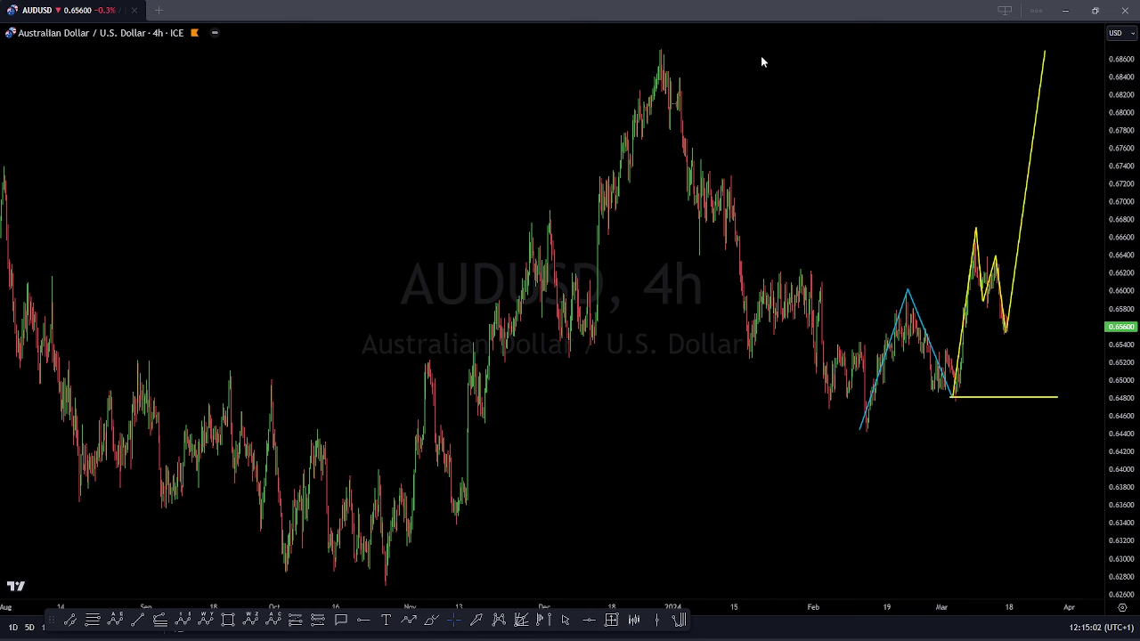
pyautogui.moveTo(661, 51); pyautogui.dragTo(886, 48)
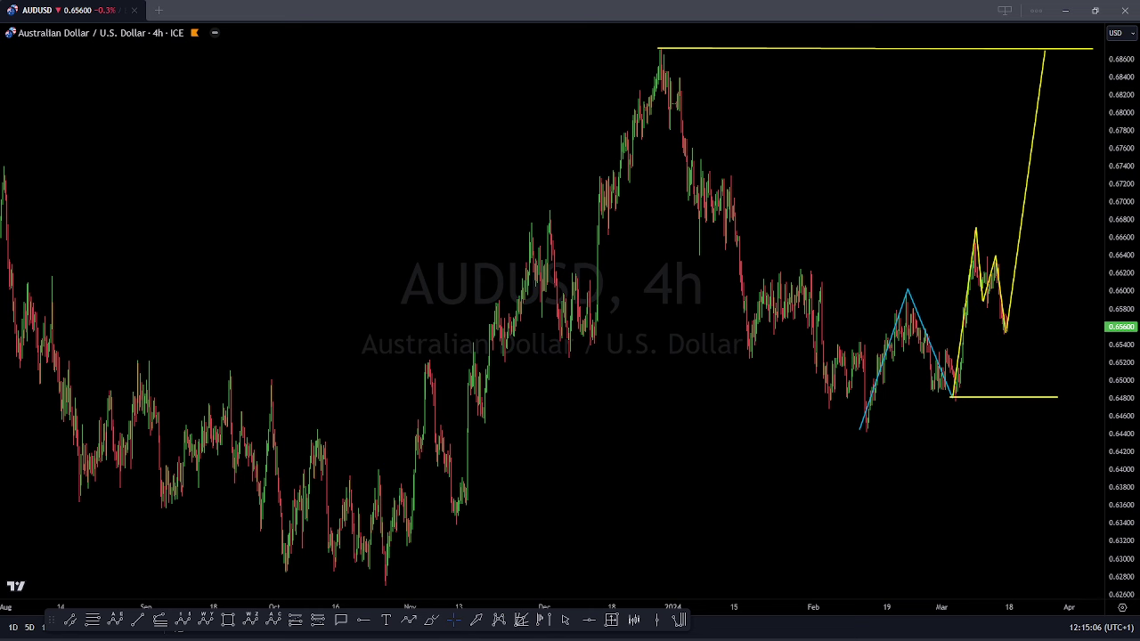
pyautogui.press('e')
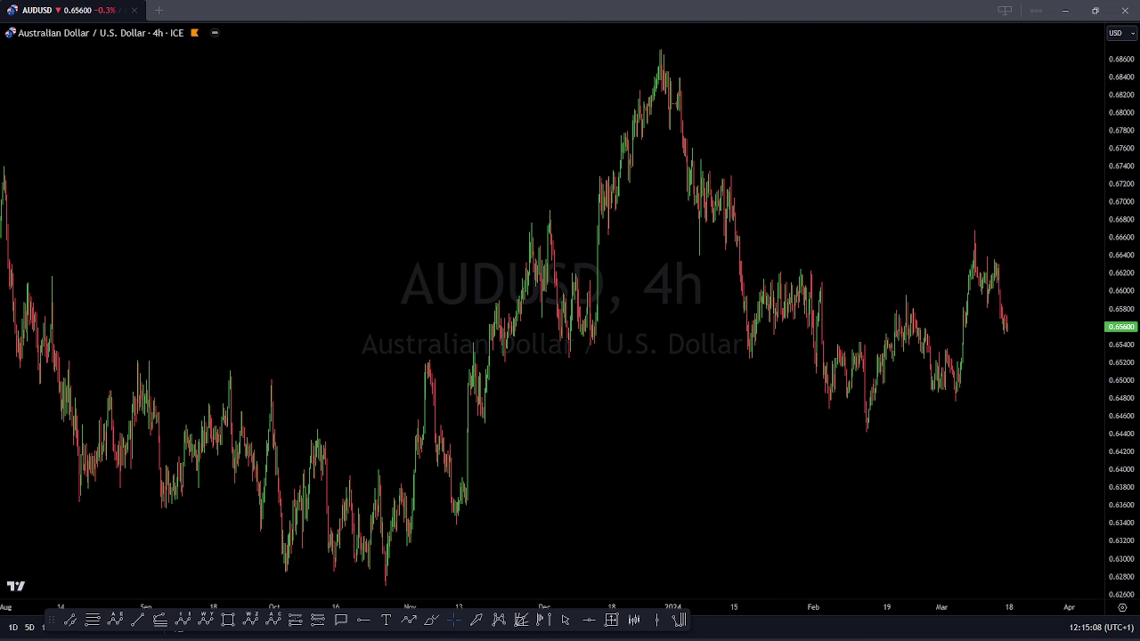
# Step: Trace three legs from the mid-February low to the March high, mark that low horizontally, and project a decline to about 0.6410
pyautogui.click(864, 437)
pyautogui.click(905, 294)
pyautogui.click(952, 401)
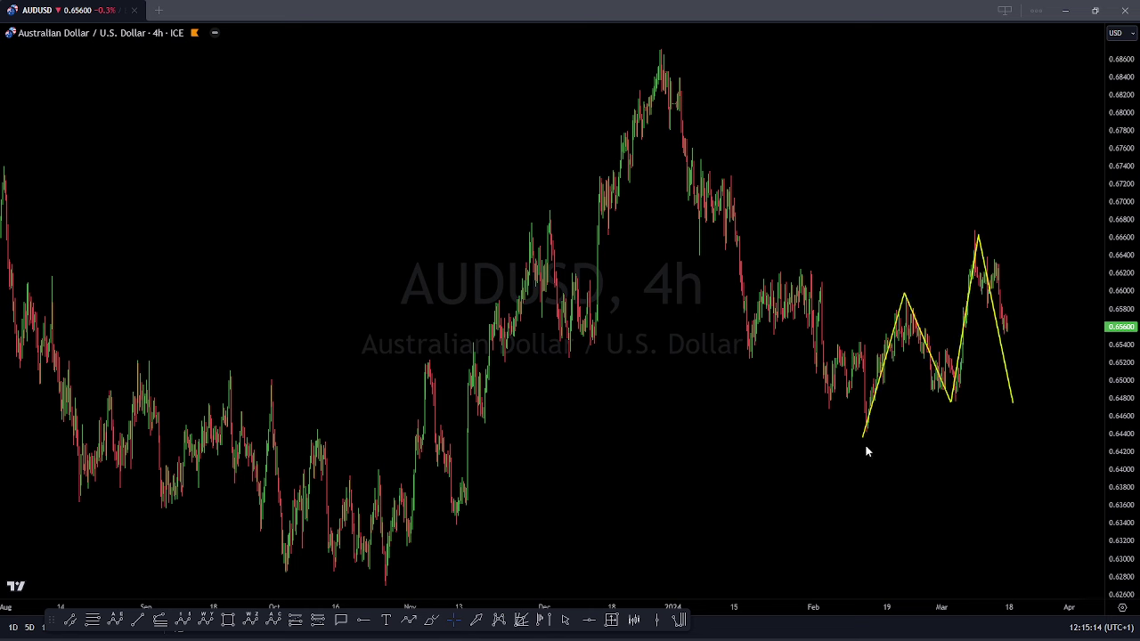
pyautogui.moveTo(920, 436); pyautogui.dragTo(1047, 431)
pyautogui.moveTo(990, 278); pyautogui.dragTo(1029, 453)
# Step: Extend the projection with a three-leg rebound to about 0.6540 and a steep drop below 0.6260
pyautogui.click(1029, 458)
pyautogui.click(1040, 390)
pyautogui.click(1067, 434)
pyautogui.click(1078, 341)
pyautogui.moveTo(1111, 640); pyautogui.dragTo(1113, 639)
pyautogui.click(1127, 559)
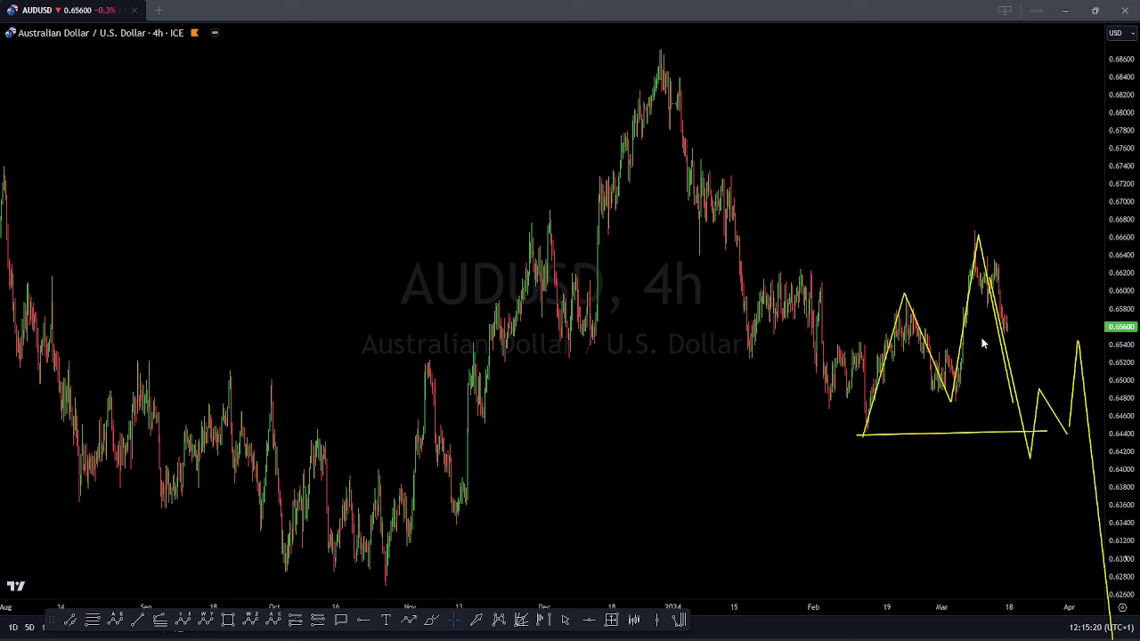
# Step: Mark the early March low horizontally, project a rally from the current price above 0.6860, and clear all sketches
pyautogui.click(950, 401)
pyautogui.moveTo(951, 403); pyautogui.dragTo(1053, 402)
pyautogui.moveTo(1018, 326); pyautogui.dragTo(1073, 3)
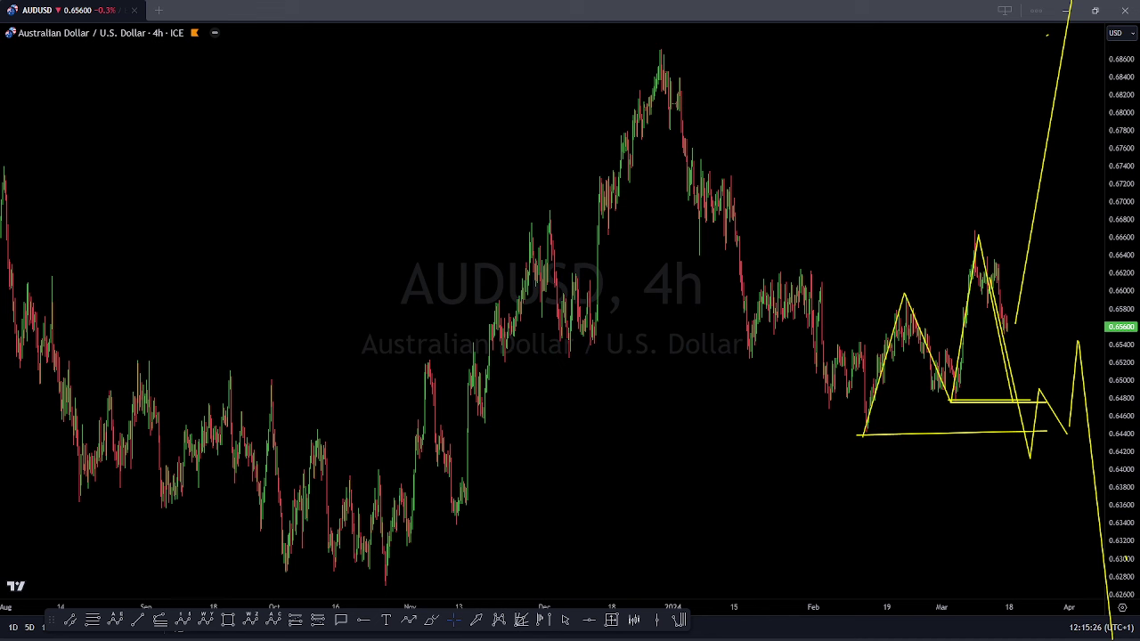
pyautogui.press('Escape')
# Step: Open the NZDUSD 4-hour chart and frame the July 2023 to March 2024 candles
pyautogui.press('Down')
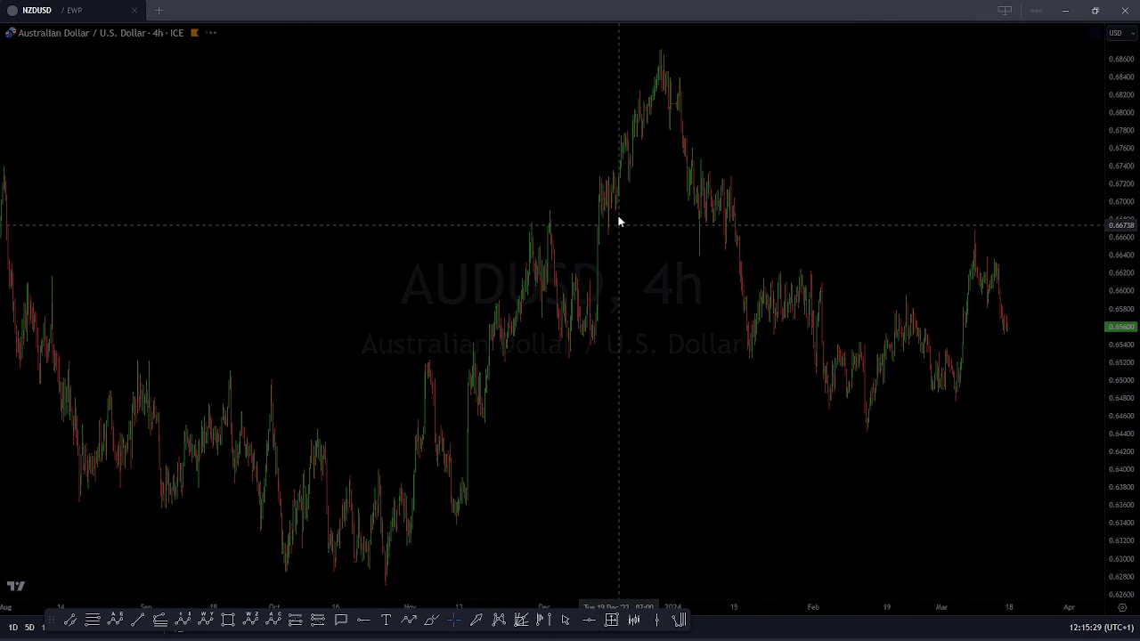
pyautogui.moveTo(1135, 192); pyautogui.dragTo(1127, 376)
pyautogui.scroll(-3, 1092, 339)
pyautogui.moveTo(1089, 322); pyautogui.dragTo(996, 315)
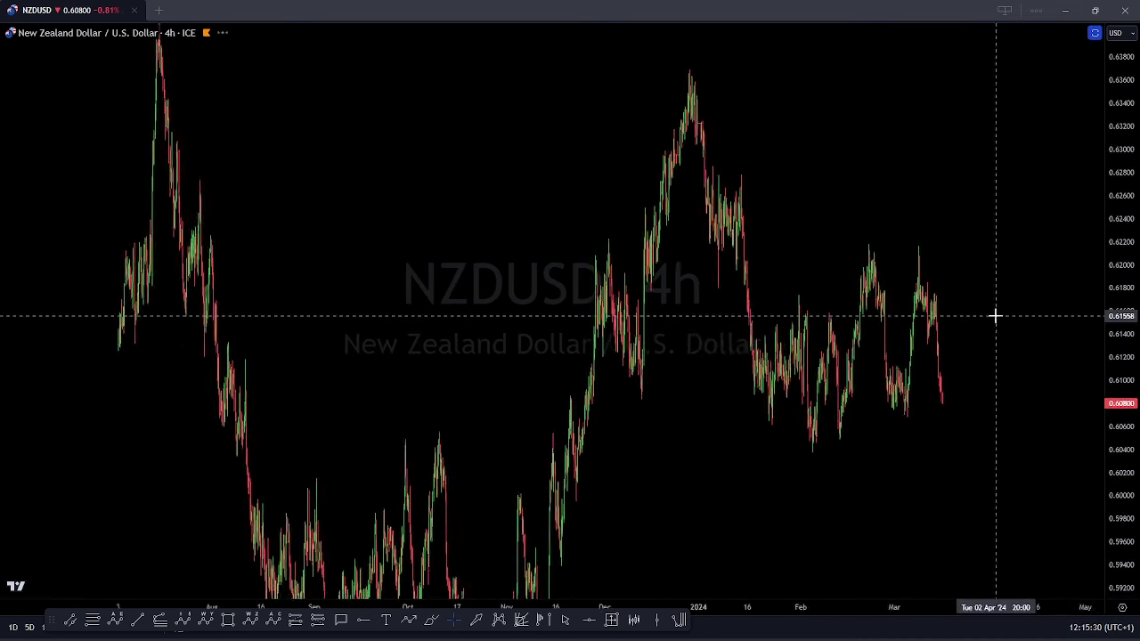
# Step: Frame the August 2023 to March 2024 candles, project a rally from the current price to about 0.6365, and underline the early March low
pyautogui.scroll(2, 996, 315)
pyautogui.moveTo(1123, 298); pyautogui.dragTo(1122, 392)
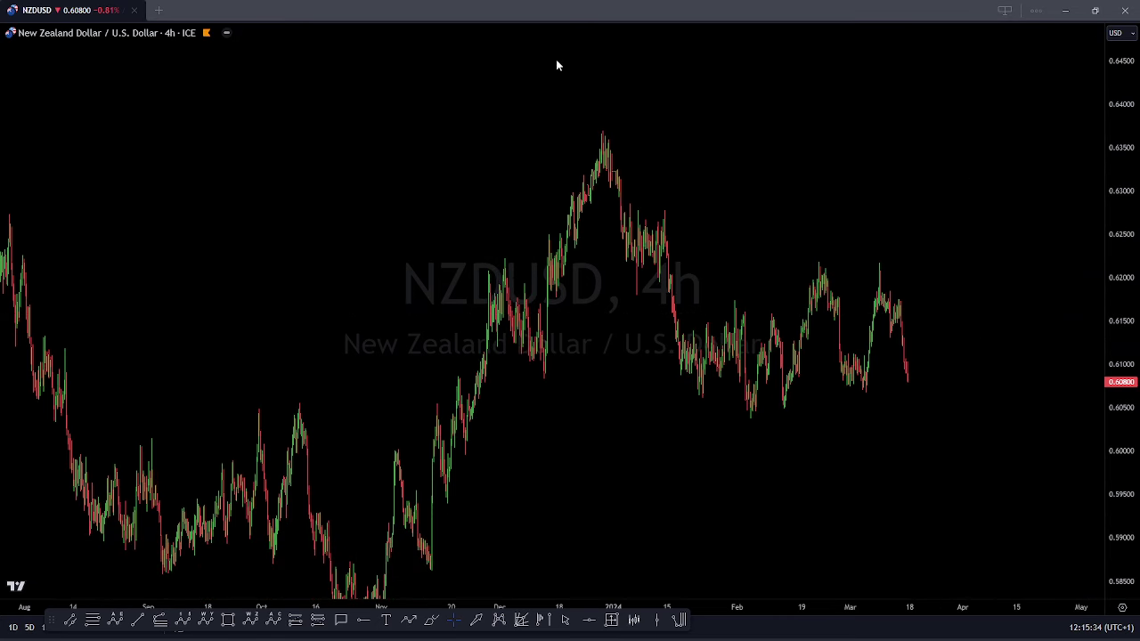
pyautogui.click(910, 383)
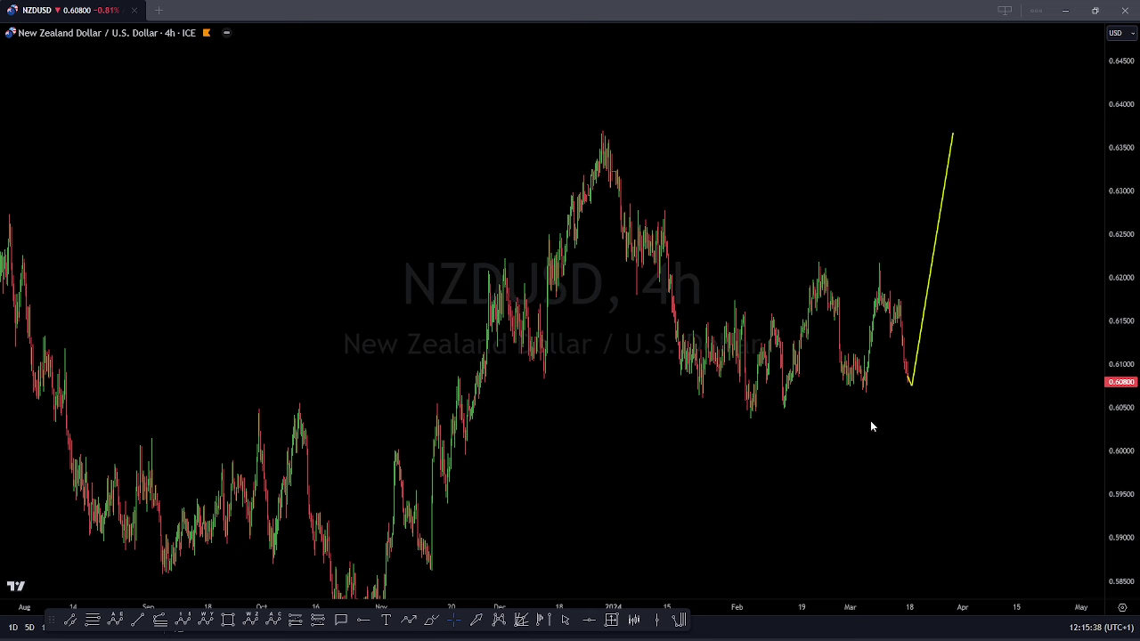
pyautogui.click(864, 393)
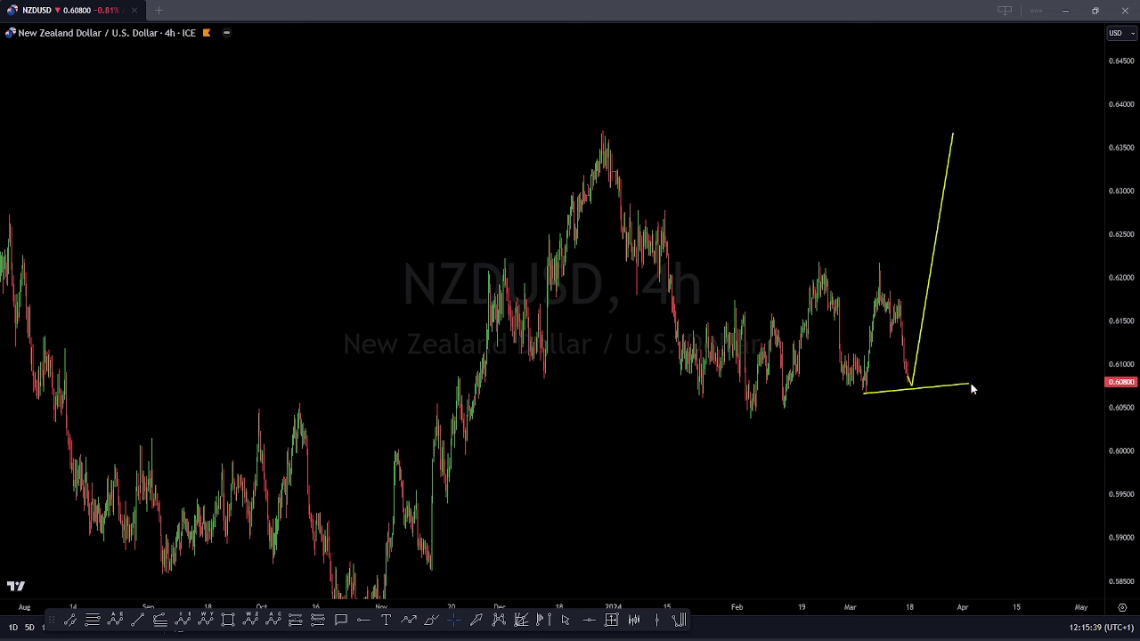
# Step: Trace three legs from the late February high to the current price and reinforce the horizontal mark under the early March low
pyautogui.click(825, 262)
pyautogui.click(854, 389)
pyautogui.click(880, 269)
pyautogui.doubleClick(917, 392)
pyautogui.moveTo(861, 397); pyautogui.dragTo(928, 397)
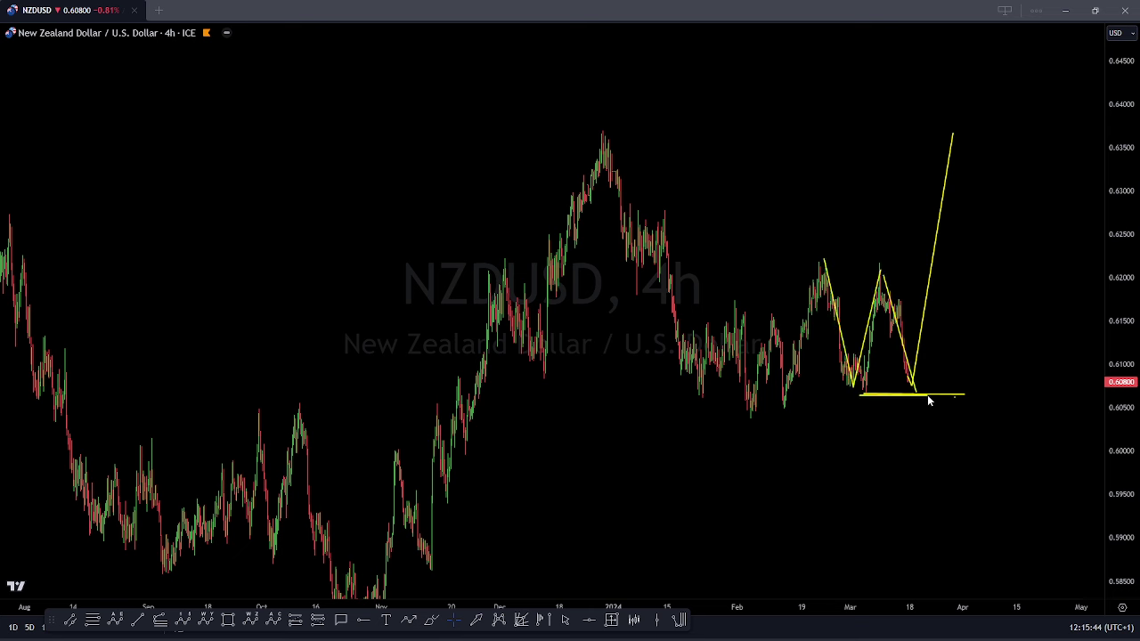
# Step: Mark the early February low at about 0.6035 horizontally and add tick strokes along the line
pyautogui.moveTo(748, 421); pyautogui.dragTo(1026, 422)
pyautogui.moveTo(788, 414); pyautogui.dragTo(791, 431)
pyautogui.moveTo(819, 415)
pyautogui.mouseDown()
pyautogui.moveTo(821, 431)
pyautogui.moveTo(926, 435)
pyautogui.mouseUp()
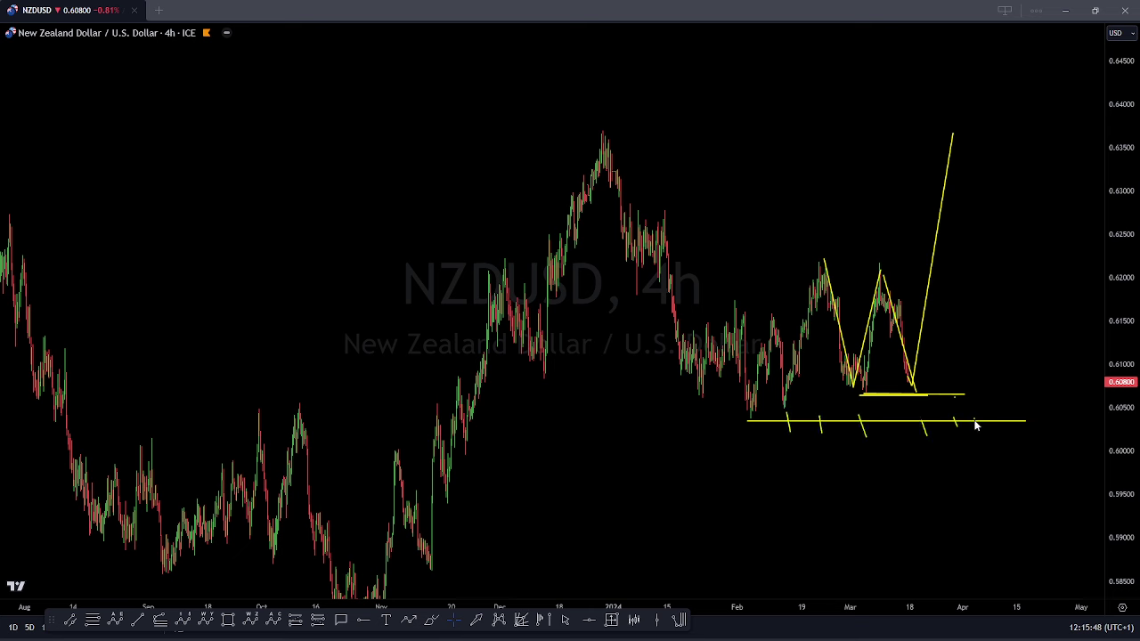
# Step: Sketch steeper rallies from the current price to about 0.6425 and beyond 0.6450, and clear all sketches
pyautogui.moveTo(882, 267)
pyautogui.mouseDown()
pyautogui.moveTo(917, 401)
pyautogui.moveTo(952, 89)
pyautogui.mouseUp()
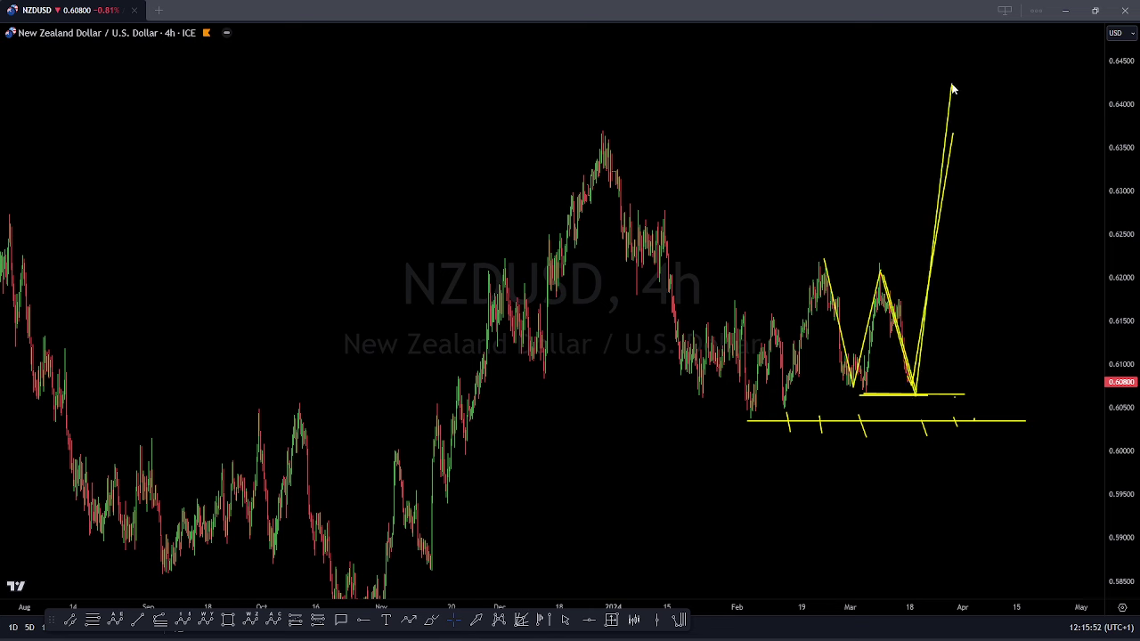
pyautogui.moveTo(819, 220); pyautogui.dragTo(819, 239)
pyautogui.moveTo(931, 392)
pyautogui.mouseDown()
pyautogui.moveTo(931, 426)
pyautogui.moveTo(946, 429)
pyautogui.moveTo(985, 22)
pyautogui.mouseUp()
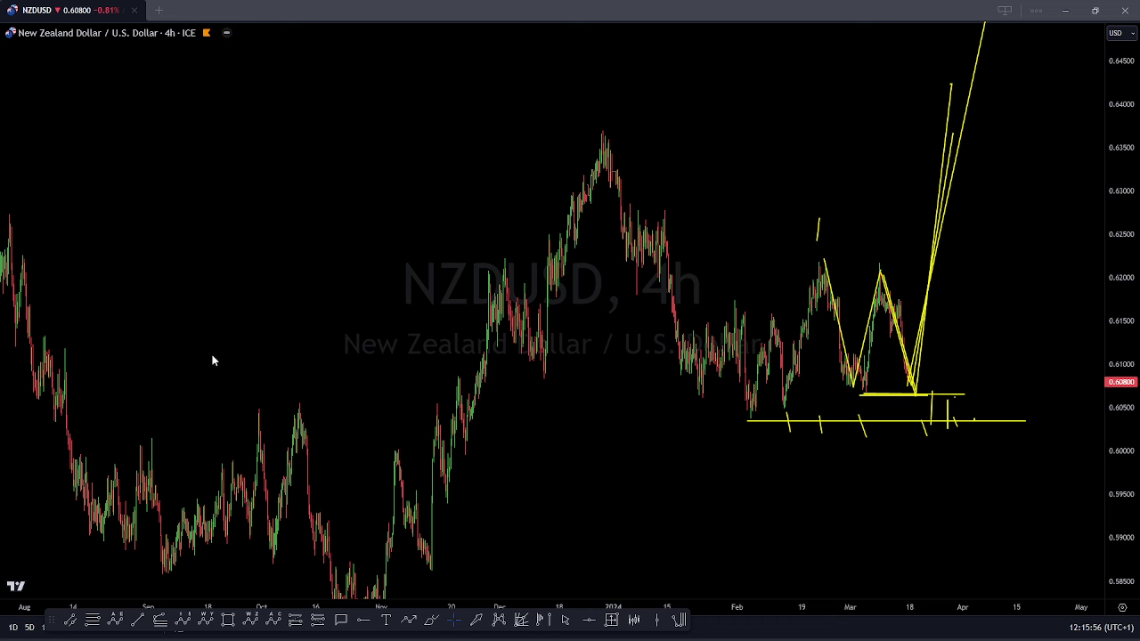
pyautogui.press('Escape')
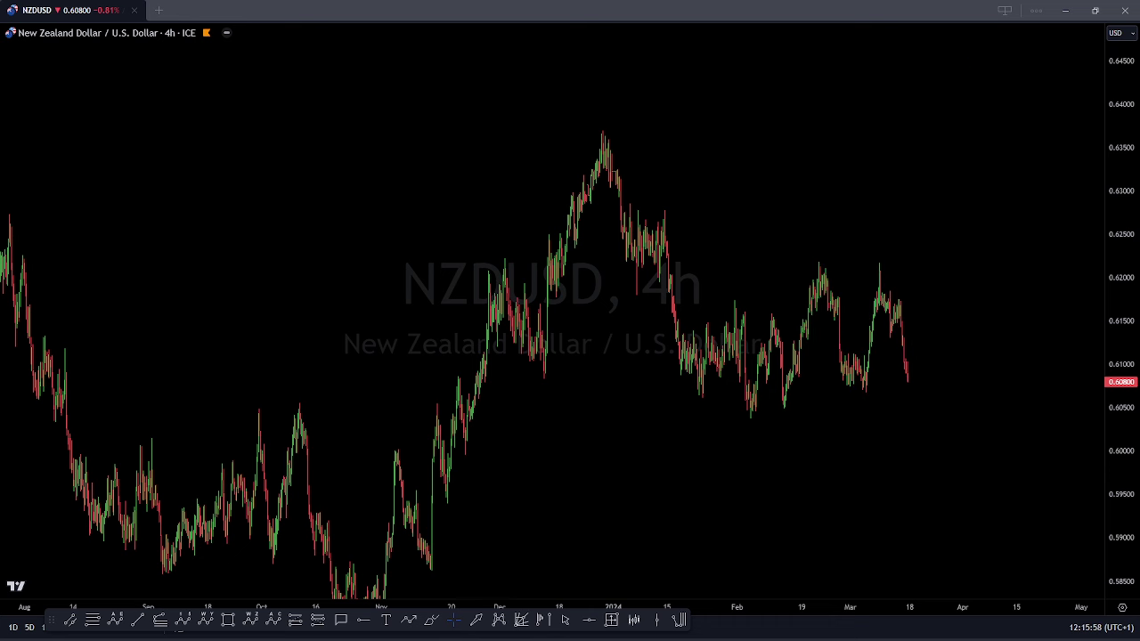
# Step: Trace three legs down from the late December high to the early February low on a wider view of the chart
pyautogui.scroll(-3, 835, 311)
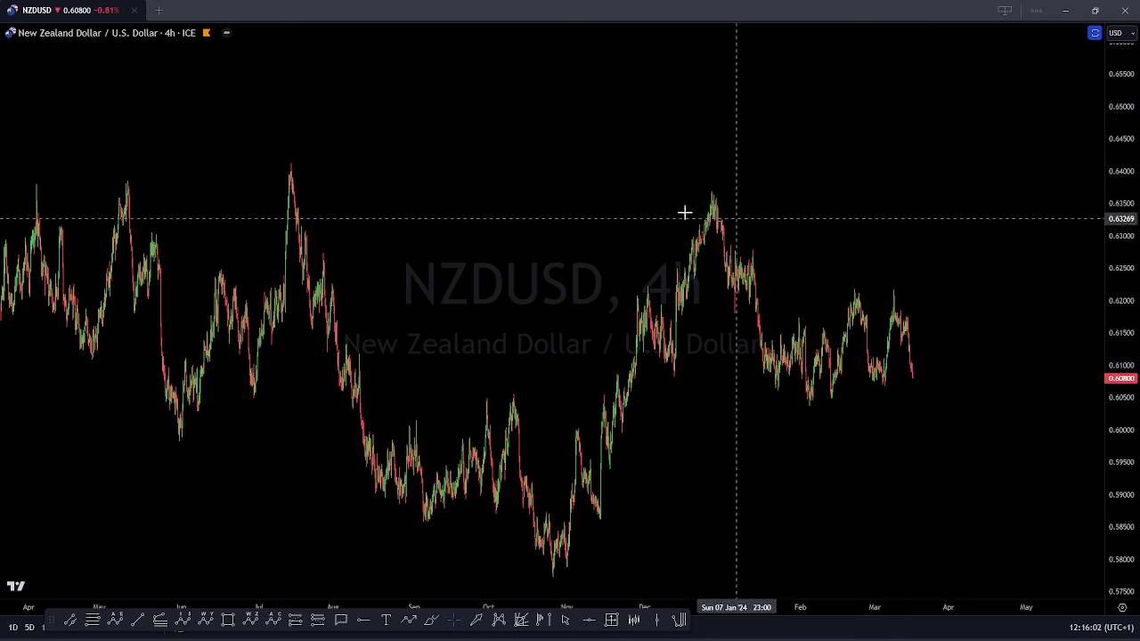
pyautogui.moveTo(713, 186)
pyautogui.mouseDown()
pyautogui.moveTo(763, 395)
pyautogui.moveTo(733, 294)
pyautogui.mouseUp()
pyautogui.click(737, 330)
pyautogui.click(759, 252)
pyautogui.click(809, 410)
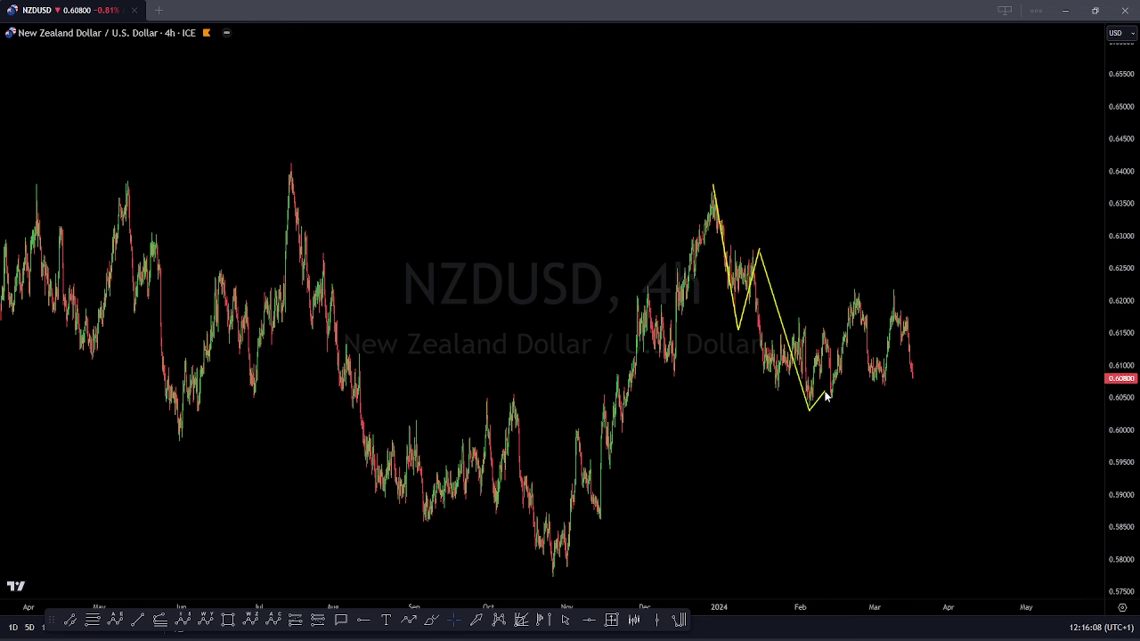
# Step: Trace three legs up to the late February high, mark that top, and trace the pullback legs to the current price
pyautogui.click(823, 331)
pyautogui.click(832, 397)
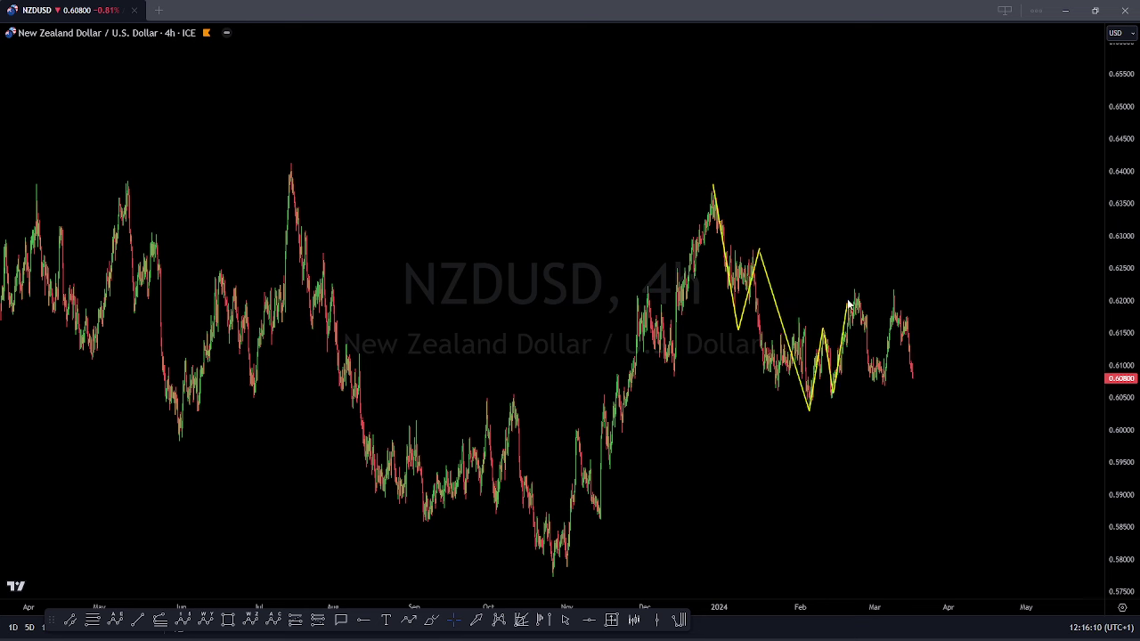
pyautogui.click(855, 285)
pyautogui.moveTo(857, 256)
pyautogui.mouseDown()
pyautogui.moveTo(871, 373)
pyautogui.moveTo(895, 293)
pyautogui.mouseUp()
pyautogui.click(894, 285)
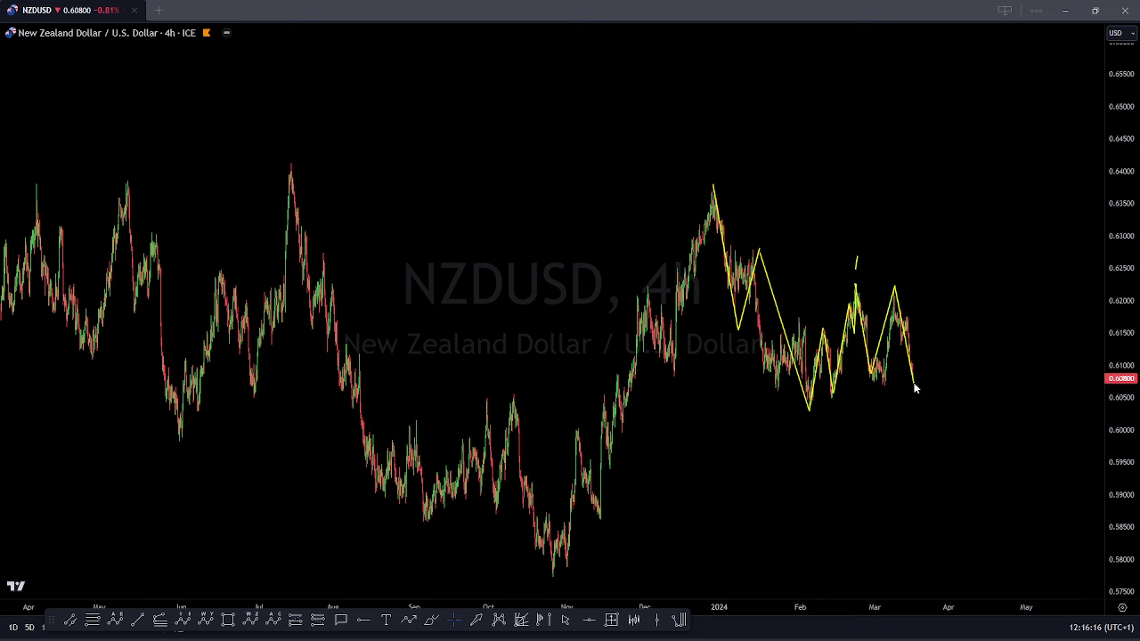
# Step: Underline the early March low and project a rally from the current price to about 0.6425
pyautogui.click(876, 385)
pyautogui.click(913, 380)
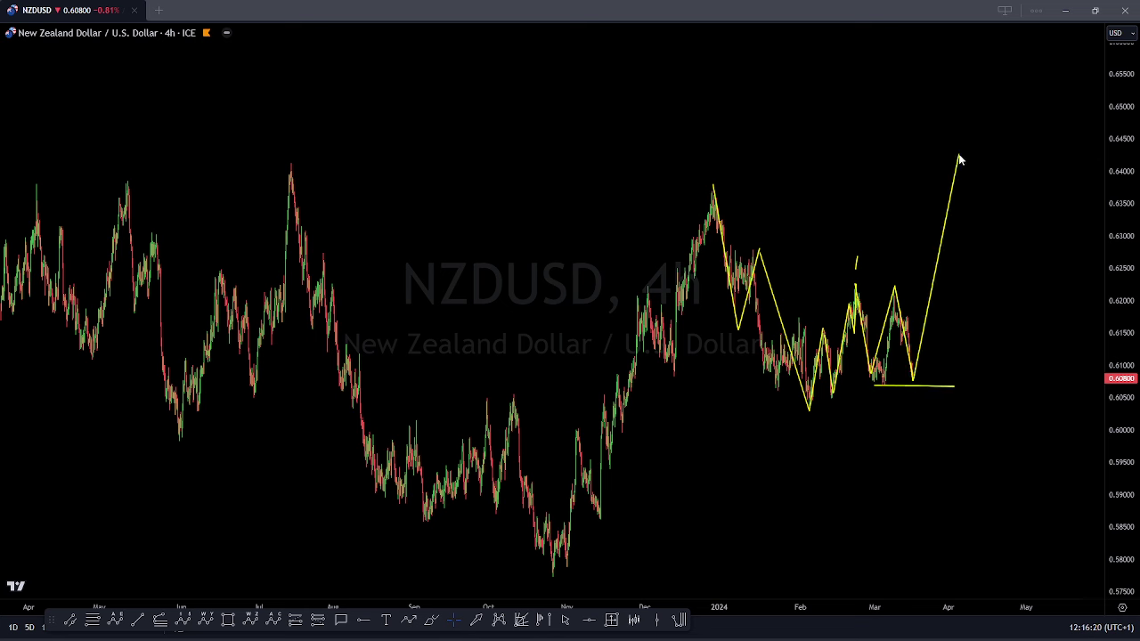
pyautogui.click(875, 386)
pyautogui.click(894, 287)
pyautogui.click(880, 388)
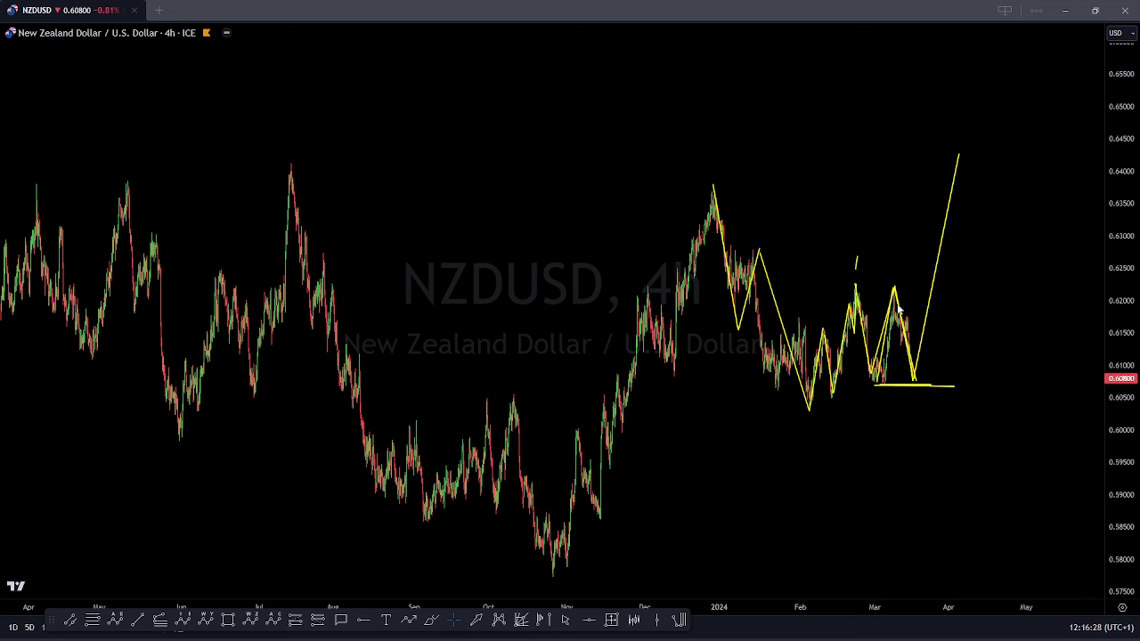
# Step: Retrace the three-leg pullback from the late February high, project a rally to about 0.6580, and clear all sketches
pyautogui.click(857, 285)
pyautogui.click(878, 381)
pyautogui.click(896, 287)
pyautogui.click(917, 385)
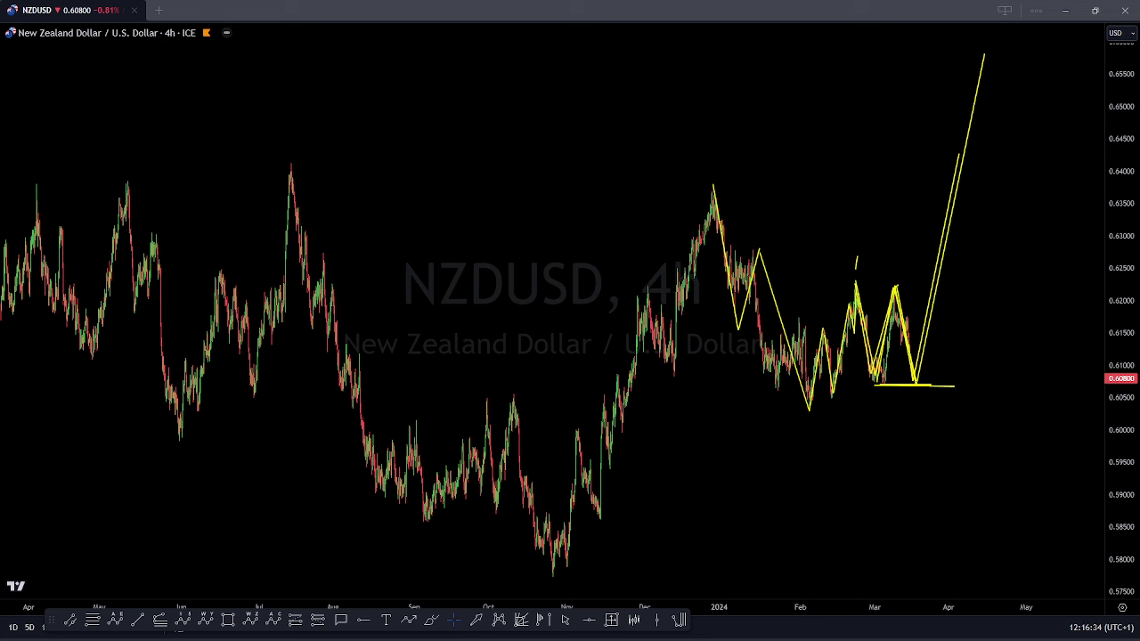
pyautogui.press('Escape')
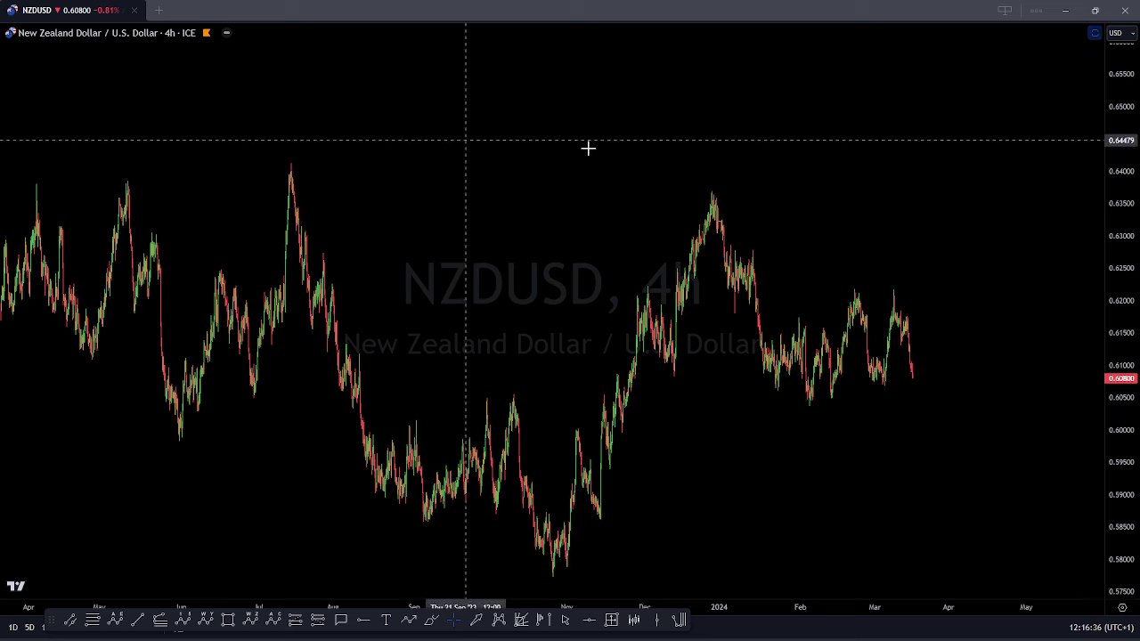
# Step: Frame the September 2022 to March 2024 candles and mark the autumn 2023 low at about 0.5775 horizontally
pyautogui.scroll(-5, 600, 211)
pyautogui.moveTo(697, 229); pyautogui.dragTo(627, 113)
pyautogui.moveTo(1127, 122); pyautogui.dragTo(1125, 245)
pyautogui.moveTo(1005, 301); pyautogui.dragTo(962, 371)
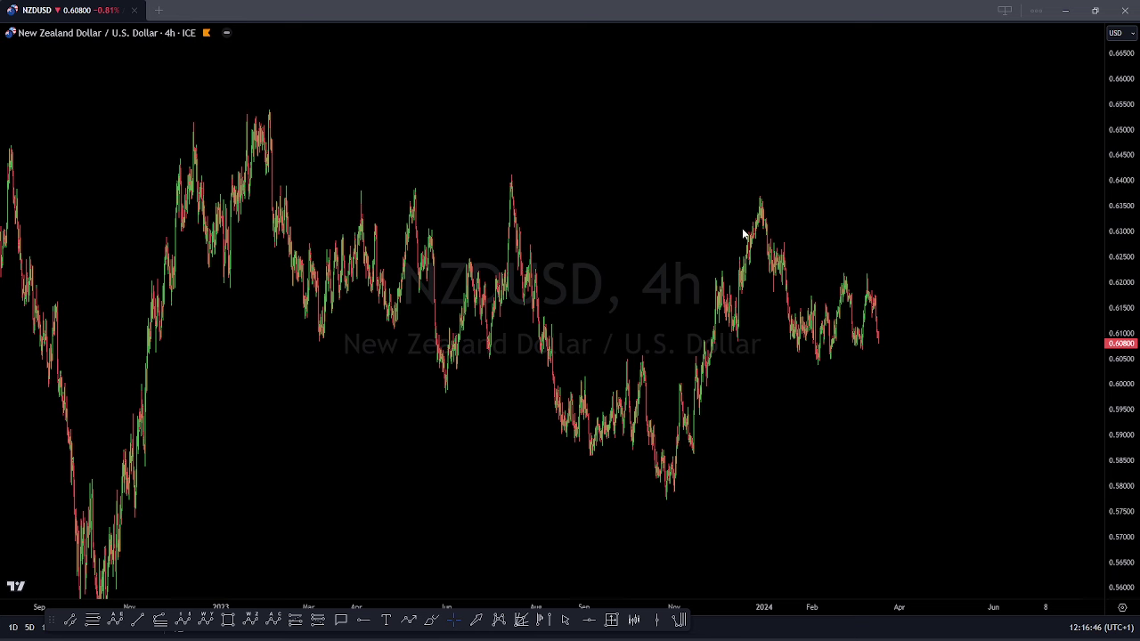
pyautogui.moveTo(714, 499); pyautogui.dragTo(1032, 498)
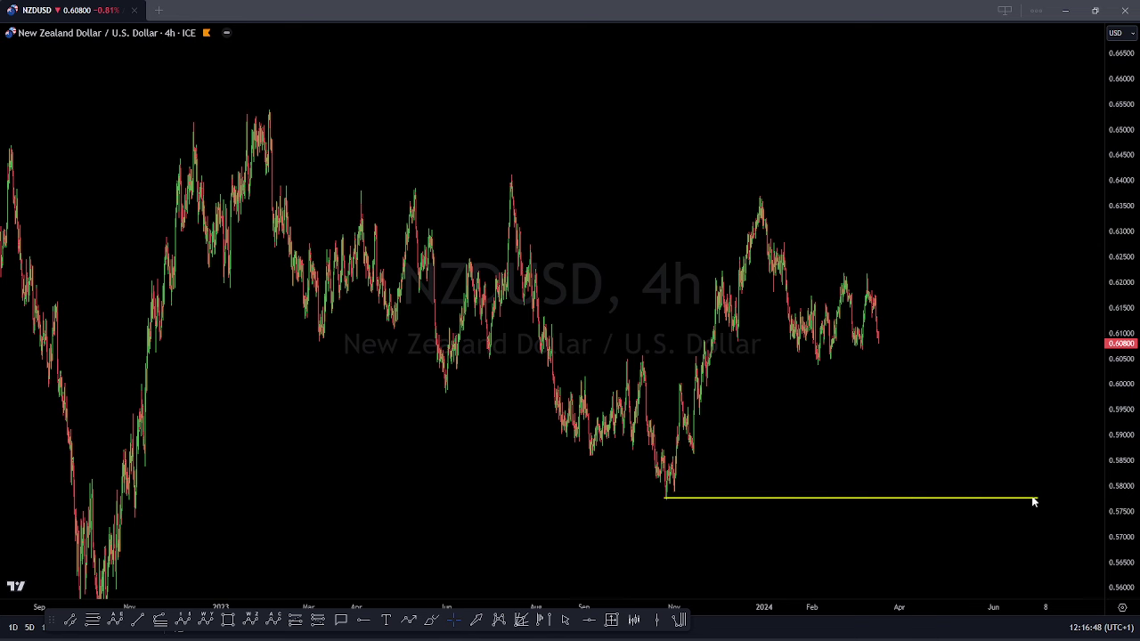
# Step: Trace three legs from the late December high to the early February low and a three-leg rebound to the March high
pyautogui.click(760, 194)
pyautogui.click(770, 290)
pyautogui.click(787, 242)
pyautogui.click(816, 360)
pyautogui.click(845, 276)
pyautogui.click(857, 348)
pyautogui.click(872, 275)
# Step: Project a three-leg decline from the March high to about 0.5880, labelling the February low W and the March high X
pyautogui.click(888, 384)
pyautogui.click(907, 337)
pyautogui.moveTo(808, 381); pyautogui.dragTo(824, 370)
pyautogui.moveTo(880, 245); pyautogui.dragTo(871, 256)
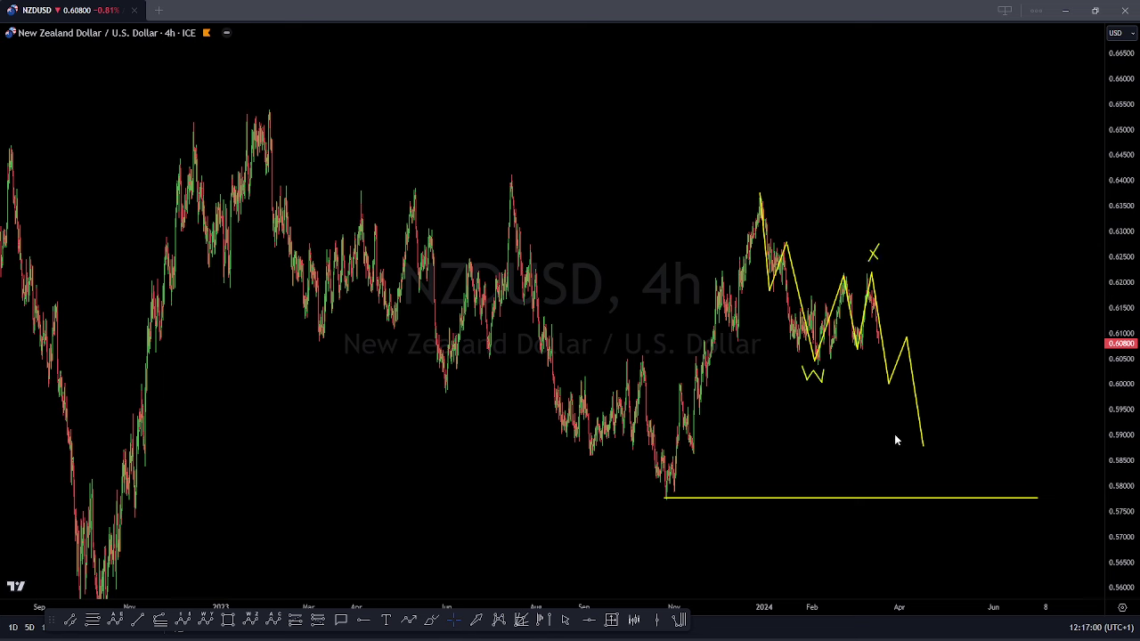
# Step: Label the projected low Y, sketch rallies above 0.6650 from it and from just below the current price, and clear all sketches
pyautogui.moveTo(919, 446)
pyautogui.mouseDown()
pyautogui.moveTo(931, 446)
pyautogui.moveTo(1004, 25)
pyautogui.mouseUp()
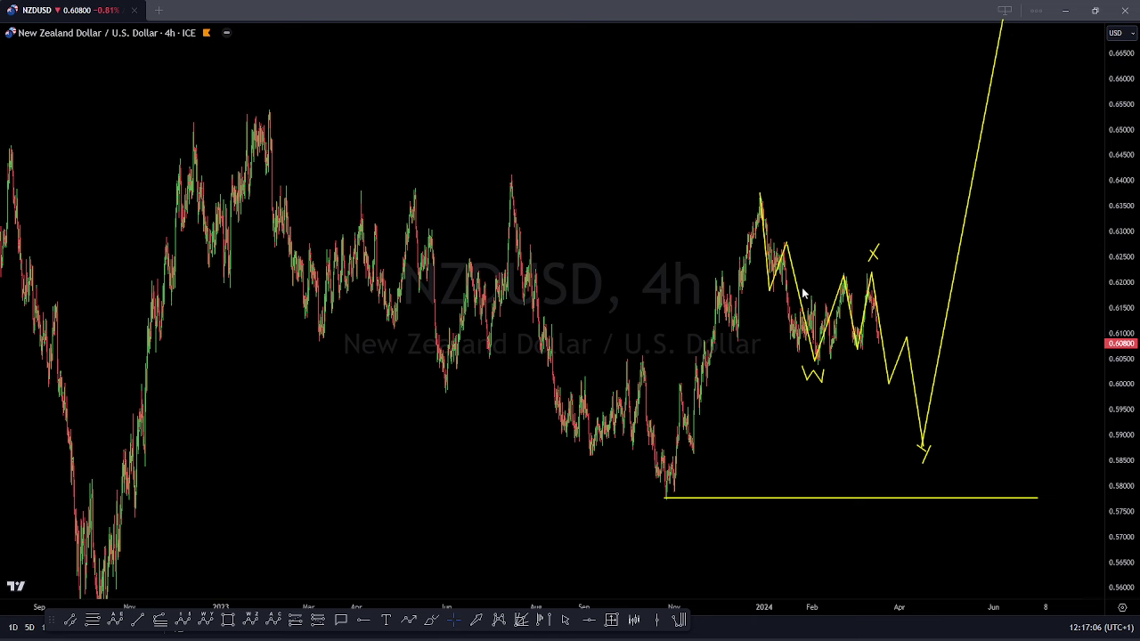
pyautogui.moveTo(873, 303)
pyautogui.mouseDown()
pyautogui.moveTo(886, 354)
pyautogui.moveTo(939, 29)
pyautogui.mouseUp()
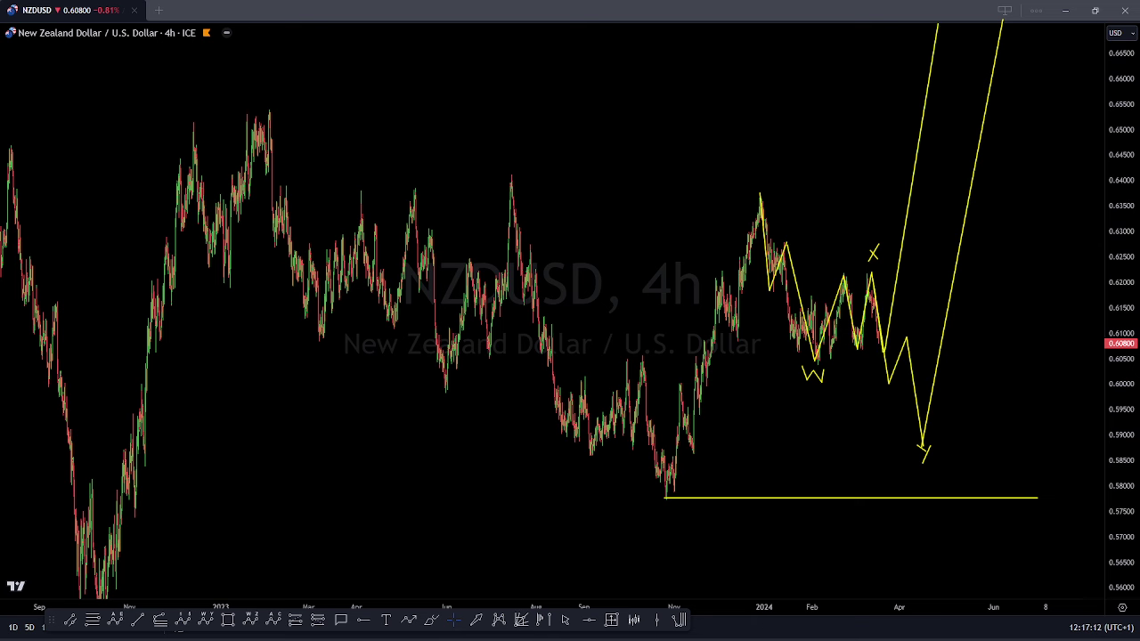
pyautogui.press('e')
# Step: Open the USDCAD 4-hour chart and frame the June 2023 to March 2024 candles
pyautogui.click(721, 384)
pyautogui.press('Down')
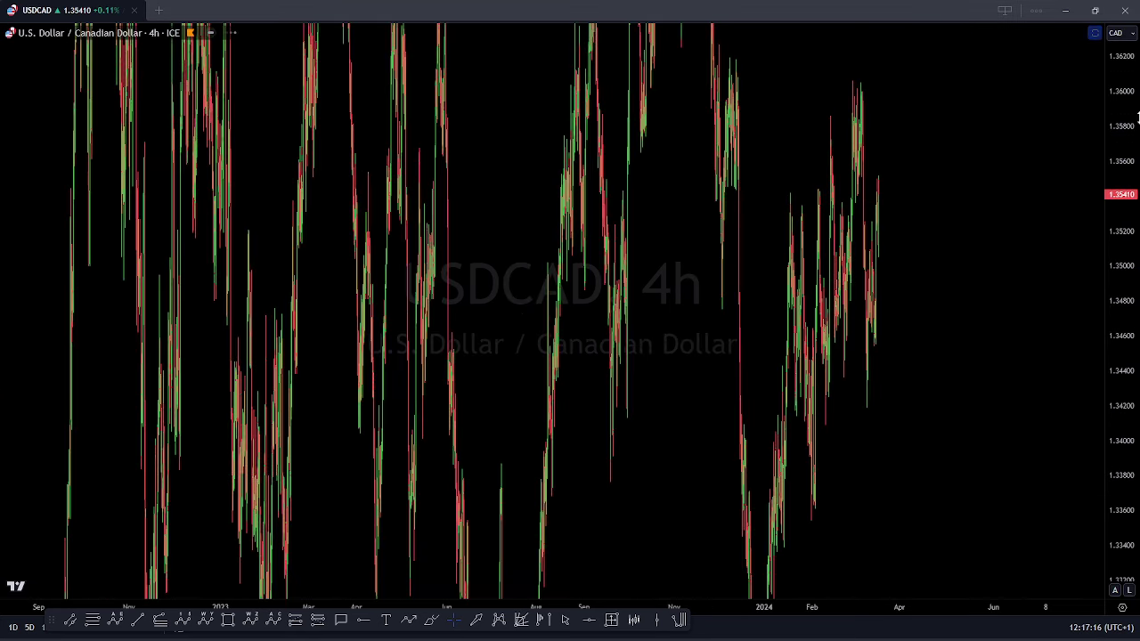
pyautogui.moveTo(1134, 105); pyautogui.dragTo(1127, 484)
pyautogui.scroll(5, 986, 362)
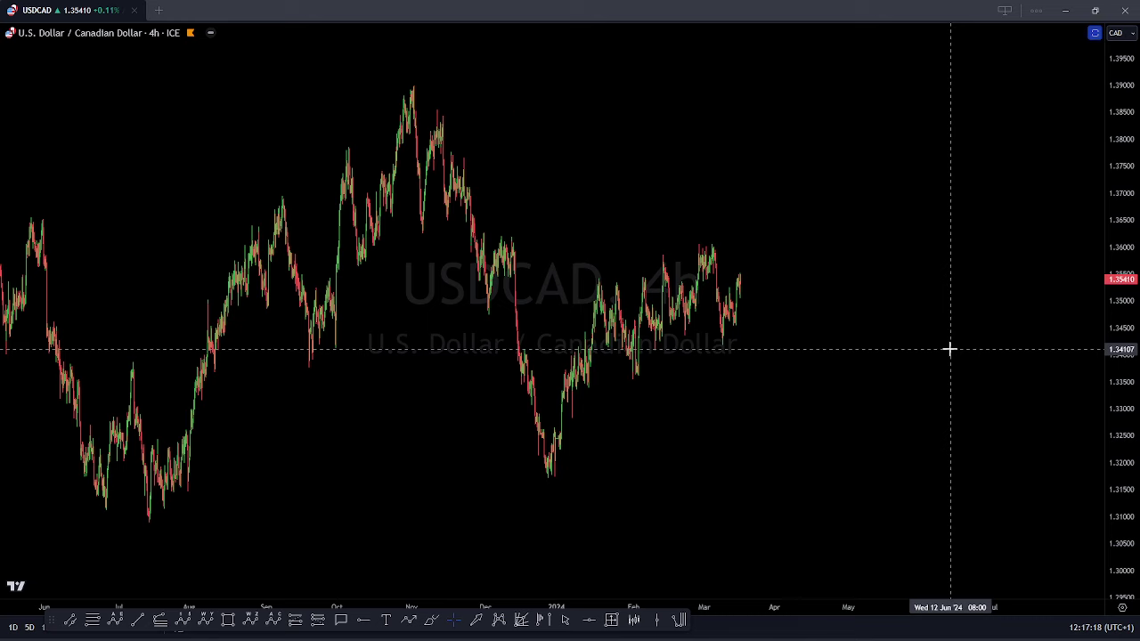
pyautogui.scroll(1, 1034, 247)
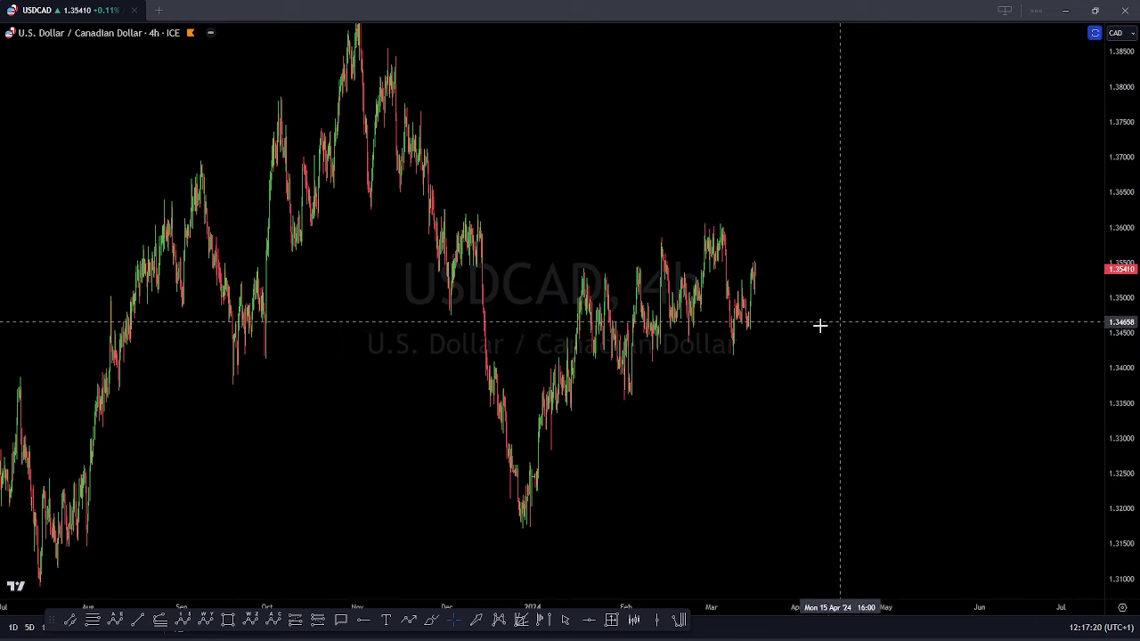
pyautogui.moveTo(837, 326); pyautogui.dragTo(932, 311)
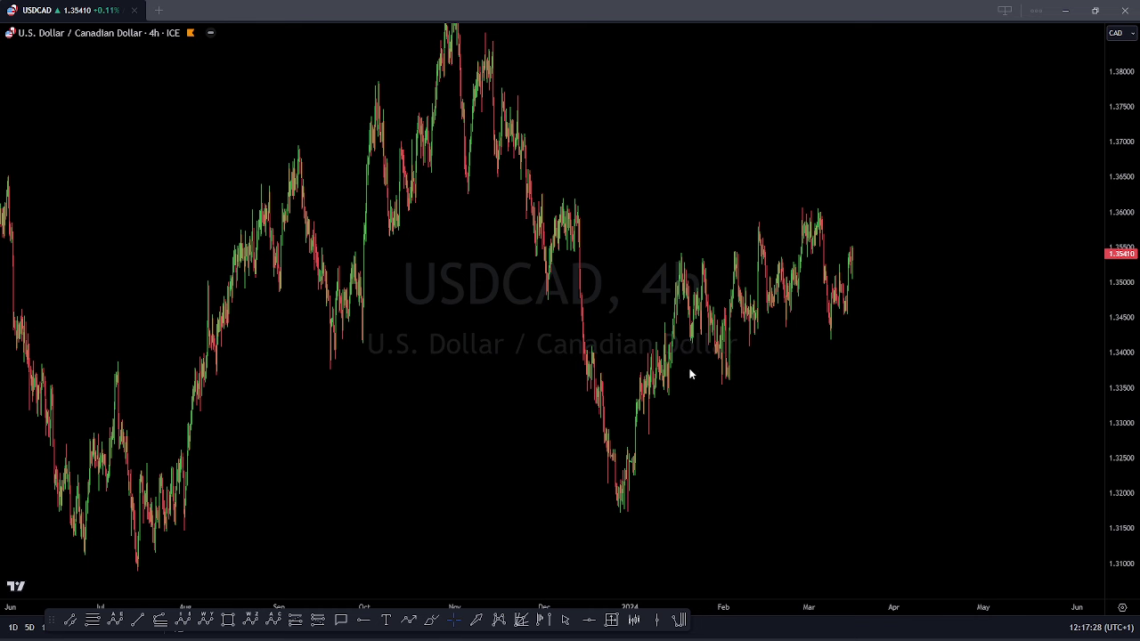
# Step: Trace the zigzag advance from the late December low through the January and February swings towards the early March high
pyautogui.click(615, 513)
pyautogui.click(682, 256)
pyautogui.click(726, 381)
pyautogui.click(759, 222)
pyautogui.click(784, 311)
# Step: Draw rising boundary lines around the February swings, trace the March drop to about 1.3430, and clear all sketches
pyautogui.moveTo(677, 260); pyautogui.dragTo(816, 194)
pyautogui.moveTo(724, 387)
pyautogui.mouseDown()
pyautogui.moveTo(824, 258)
pyautogui.moveTo(816, 272)
pyautogui.mouseUp()
pyautogui.moveTo(822, 200); pyautogui.dragTo(827, 331)
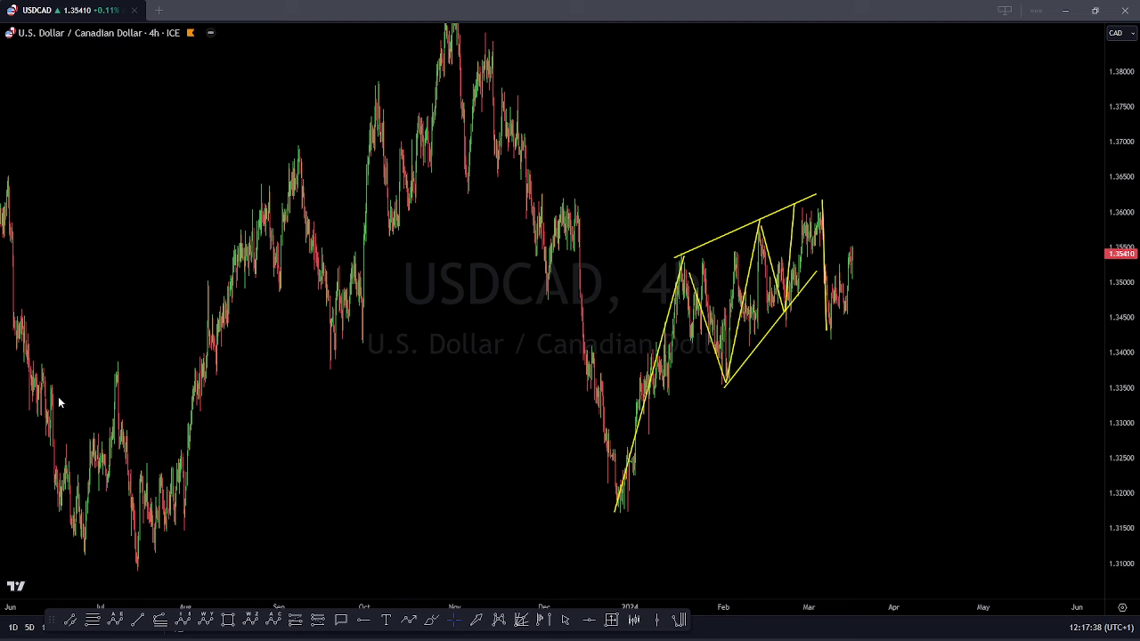
pyautogui.press('e')
# Step: Frame the January to March 2024 candles and trace the drop from the March high and the three-leg rebound to the current price
pyautogui.scroll(5, 659, 437)
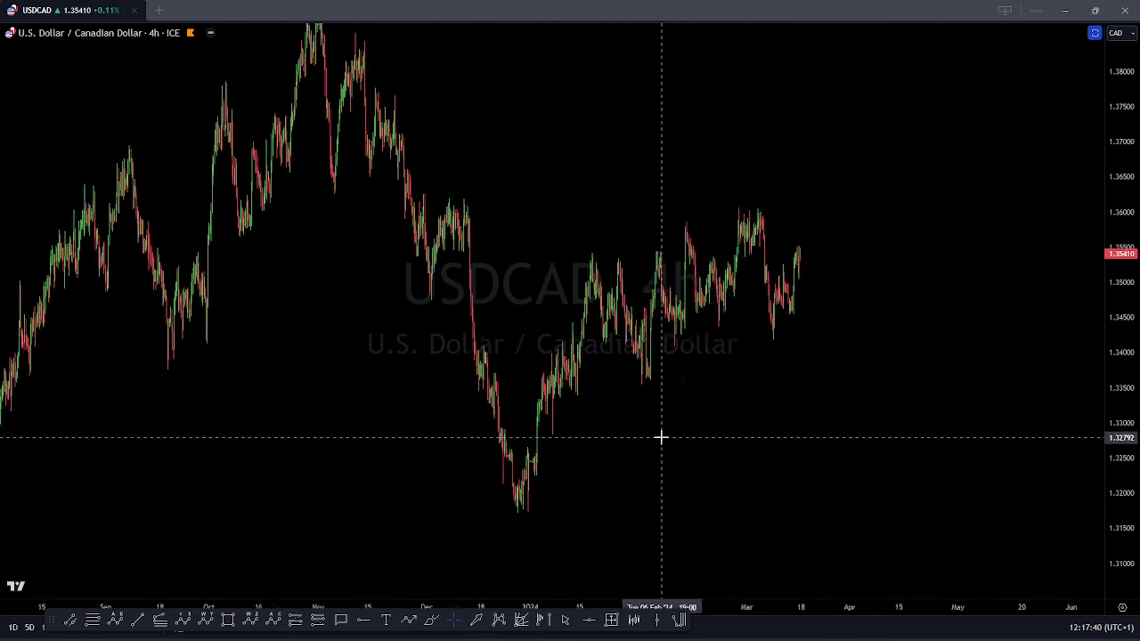
pyautogui.moveTo(1131, 110); pyautogui.dragTo(1128, 55)
pyautogui.scroll(3, 700, 274)
pyautogui.moveTo(550, 386); pyautogui.dragTo(938, 426)
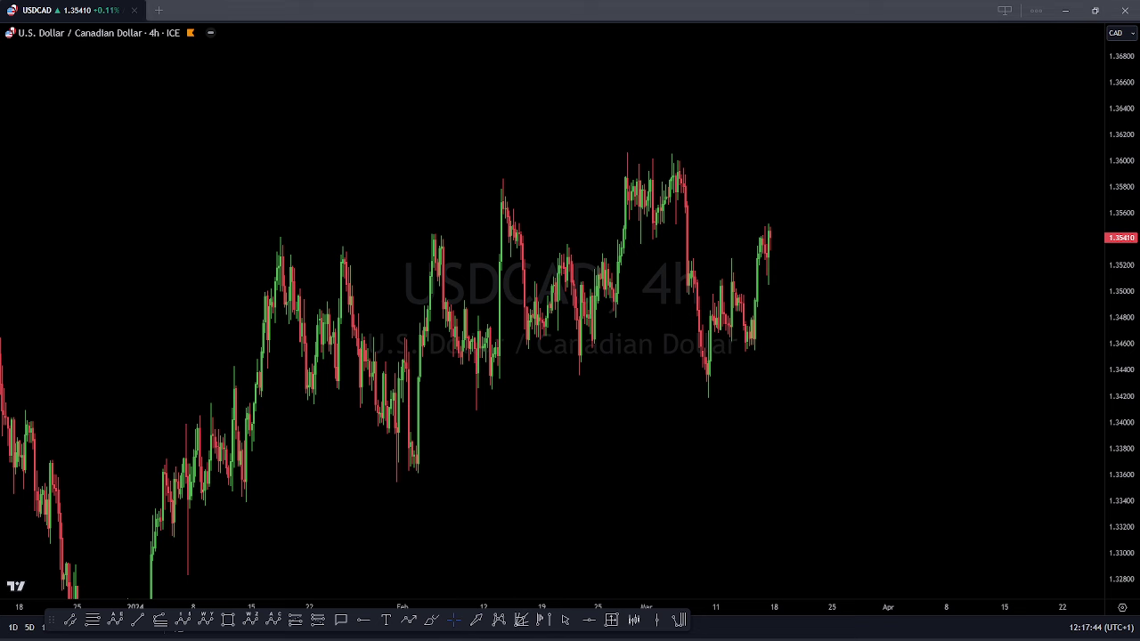
pyautogui.click(674, 152)
pyautogui.click(709, 390)
pyautogui.click(727, 267)
pyautogui.click(751, 347)
pyautogui.click(764, 230)
# Step: Mark the March high horizontally, project a decline from the current price to about 1.3350, retrace the swings, and clear all sketches
pyautogui.click(673, 151)
pyautogui.click(773, 230)
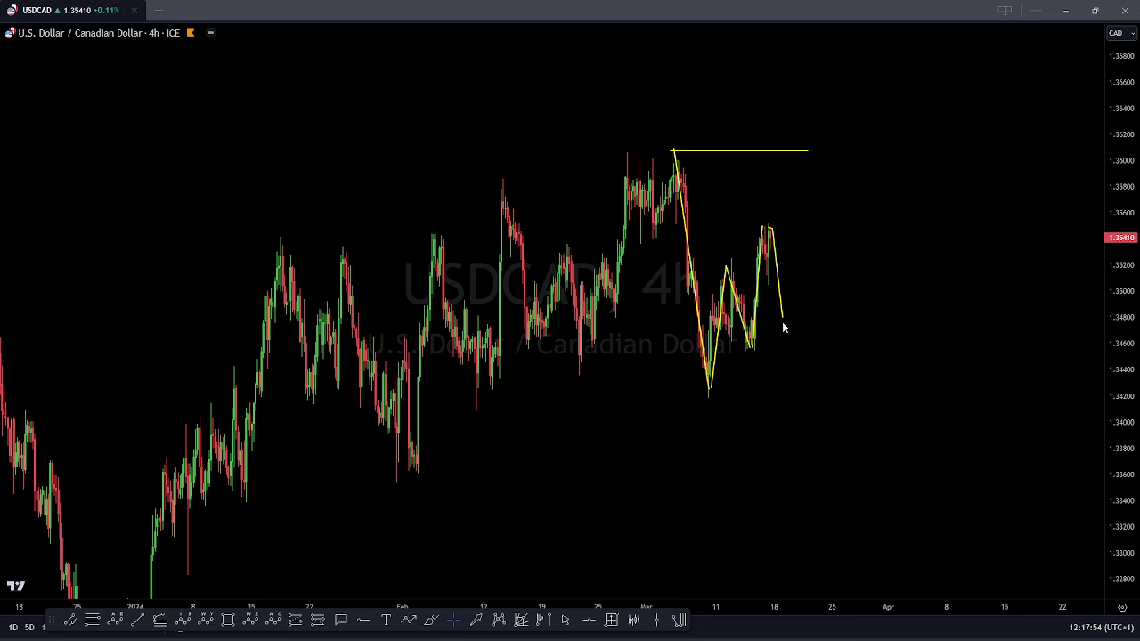
pyautogui.click(673, 150)
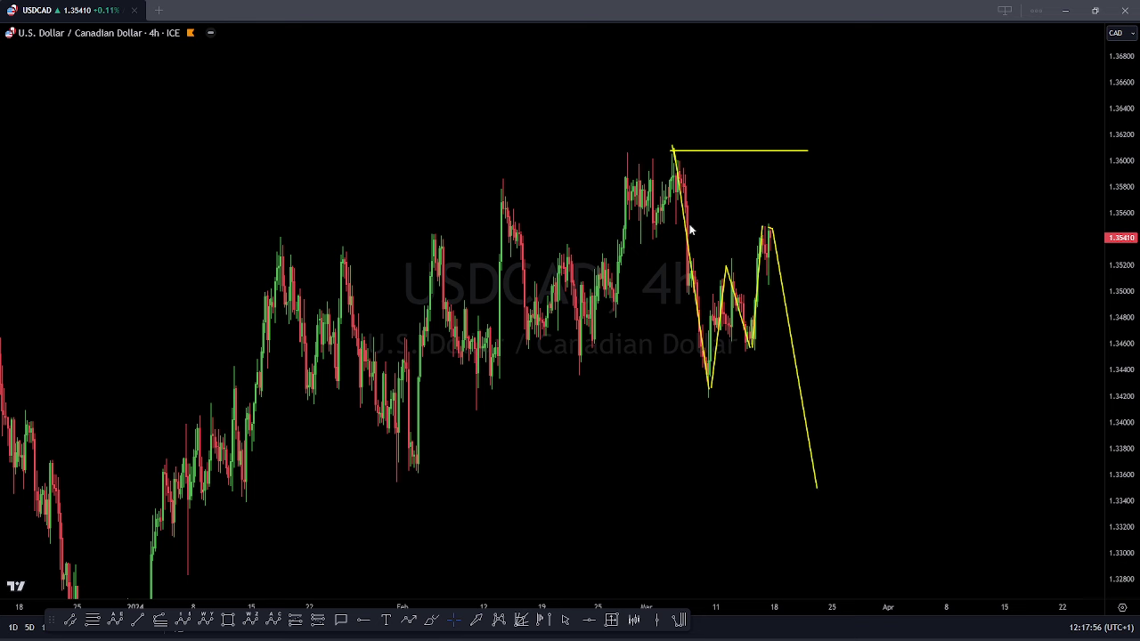
pyautogui.click(707, 391)
pyautogui.click(768, 217)
pyautogui.click(817, 504)
pyautogui.press('Escape')
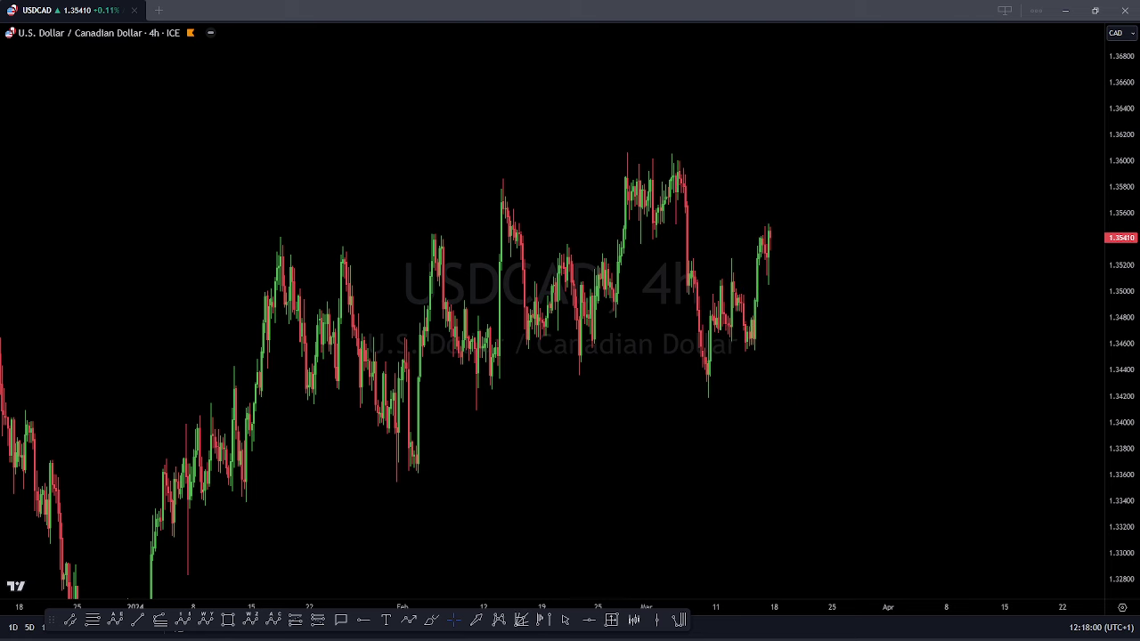
# Step: Trace three legs from the late December low to the early March high and outline the last leg with rising boundary lines
pyautogui.scroll(-5, 967, 377)
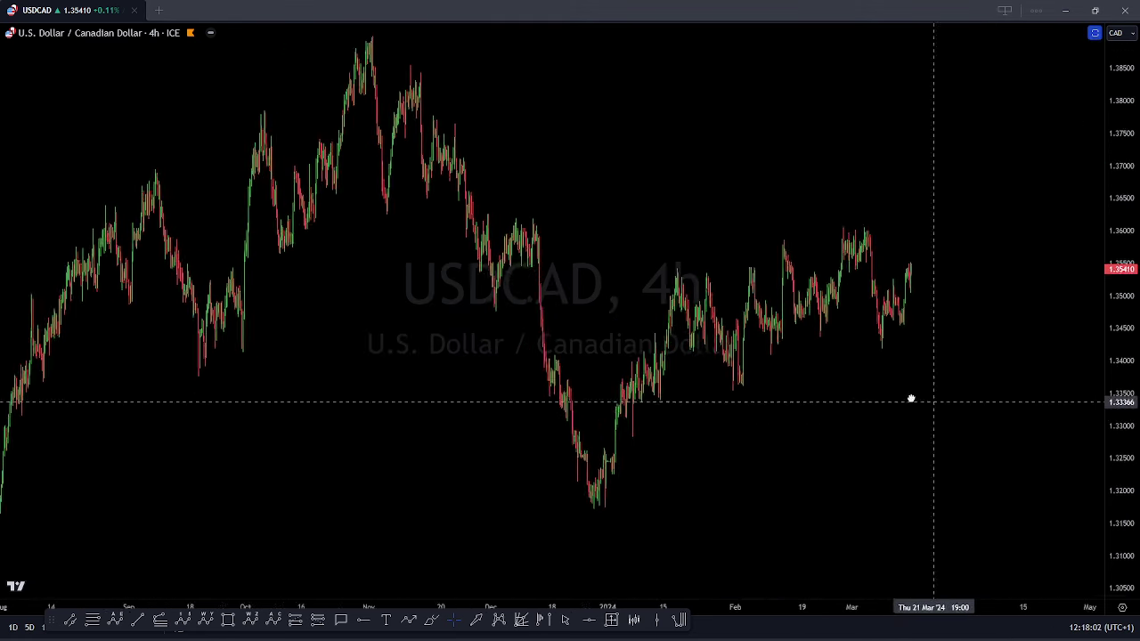
pyautogui.moveTo(674, 164); pyautogui.dragTo(708, 183)
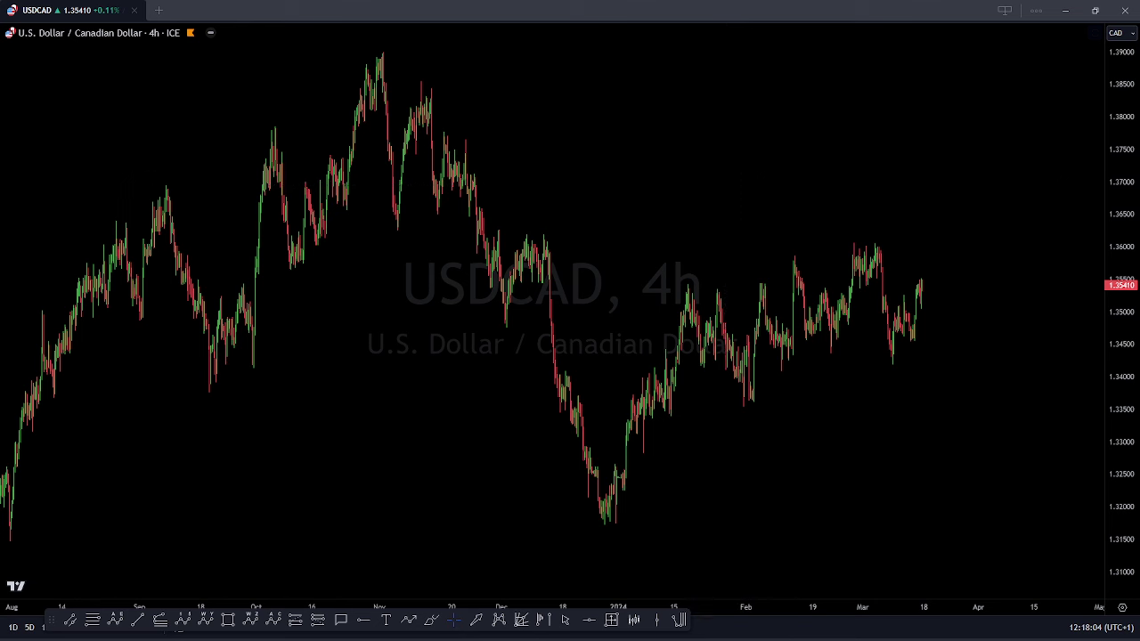
pyautogui.click(594, 533)
pyautogui.click(687, 290)
pyautogui.click(739, 402)
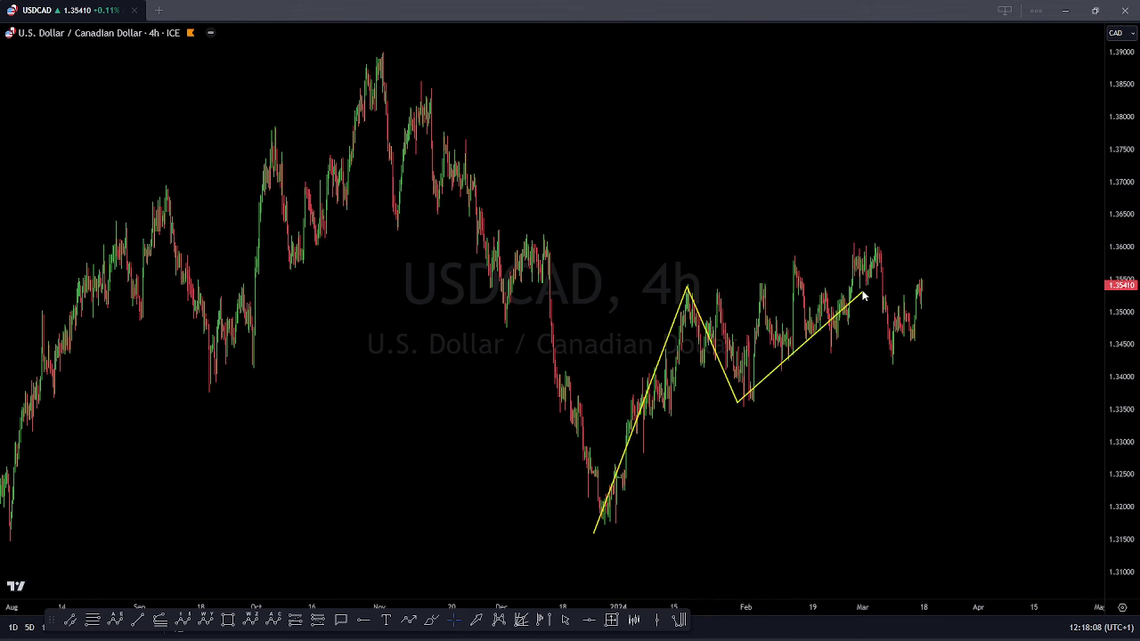
pyautogui.click(864, 245)
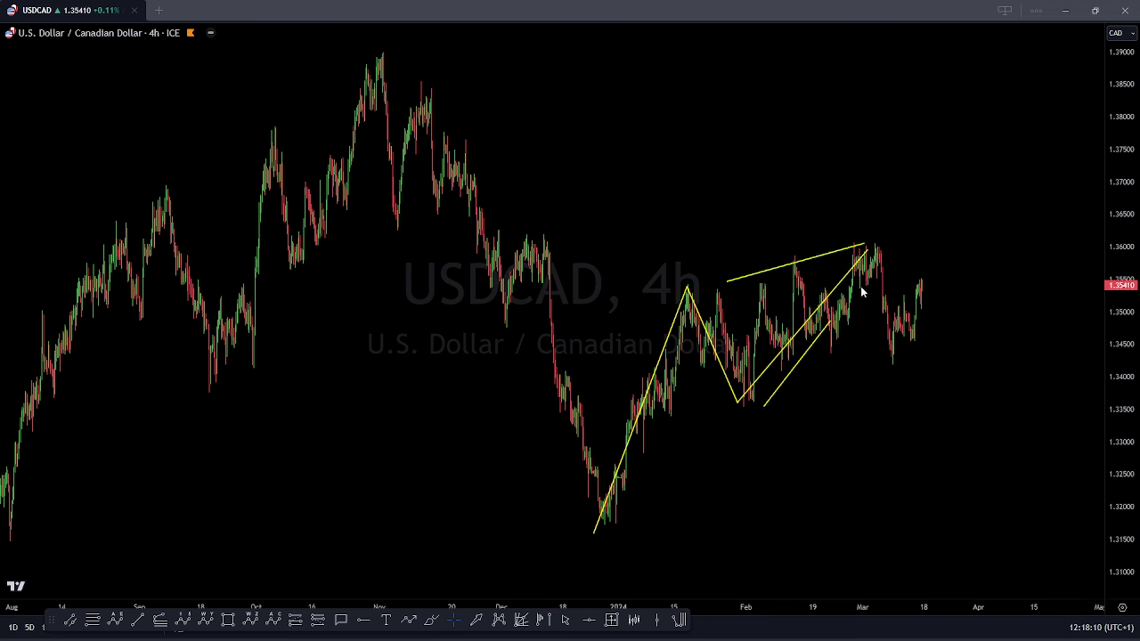
# Step: Trace the USDCAD March drop and the three-leg rebound to the current price, and project a three-leg decline to about 1.3130
pyautogui.click(880, 242)
pyautogui.click(893, 368)
pyautogui.click(905, 292)
pyautogui.click(925, 281)
pyautogui.click(940, 464)
pyautogui.click(958, 413)
pyautogui.doubleClick(980, 554)
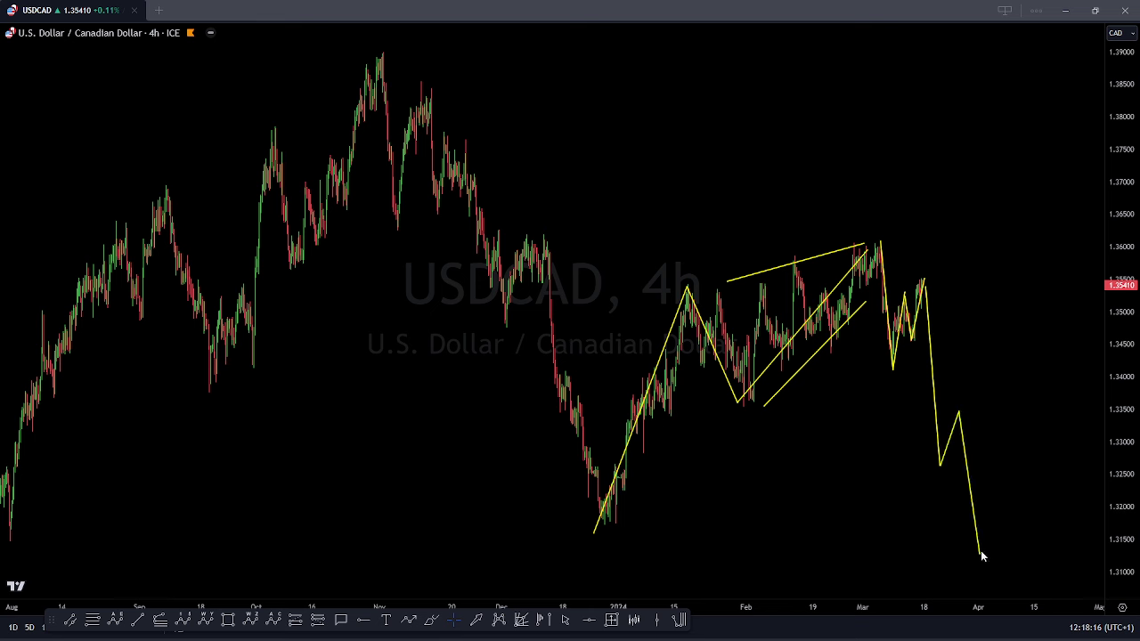
# Step: Extend the projection with a rebound to about 1.3380, a deeper drop and a steep rally, and clear all sketches
pyautogui.click(1001, 443)
pyautogui.click(1025, 499)
pyautogui.click(1051, 392)
pyautogui.click(1071, 615)
pyautogui.click(1087, 573)
pyautogui.click(1093, 638)
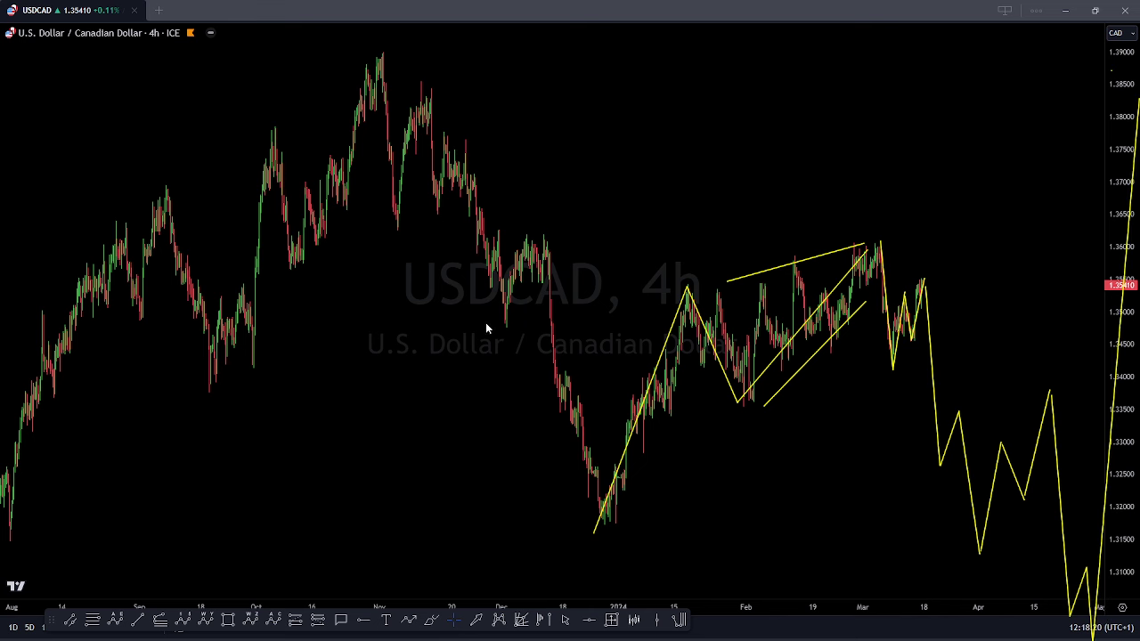
pyautogui.click(835, 242)
pyautogui.press('e')
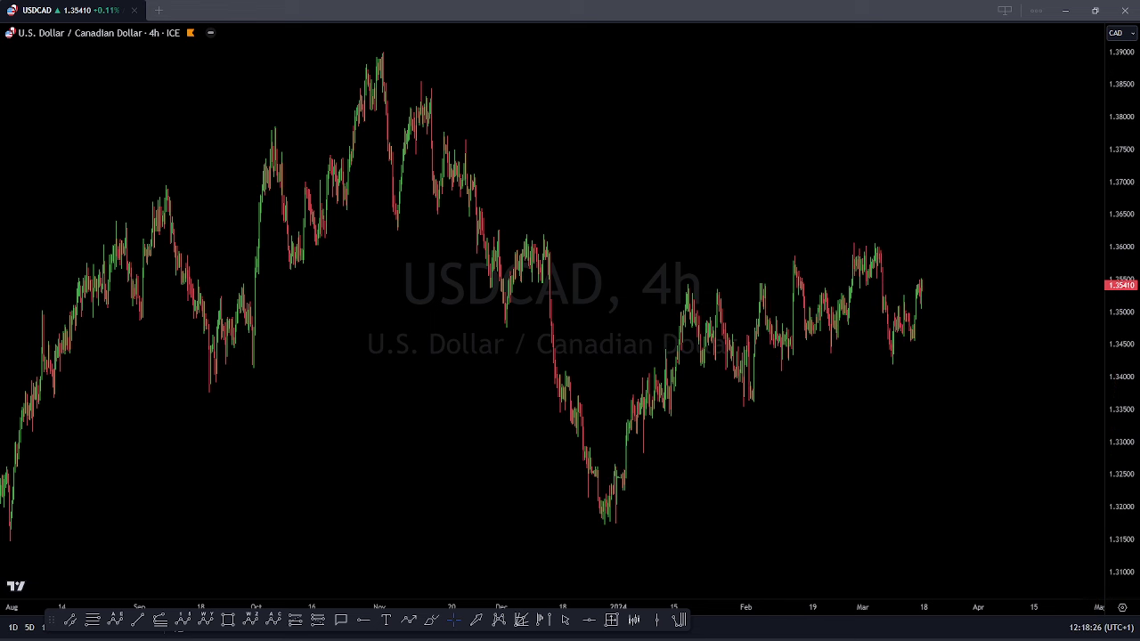
# Step: Switch the chart to USDJPY and frame the candles from October 2023 to March 2024
pyautogui.scroll(3, 802, 438)
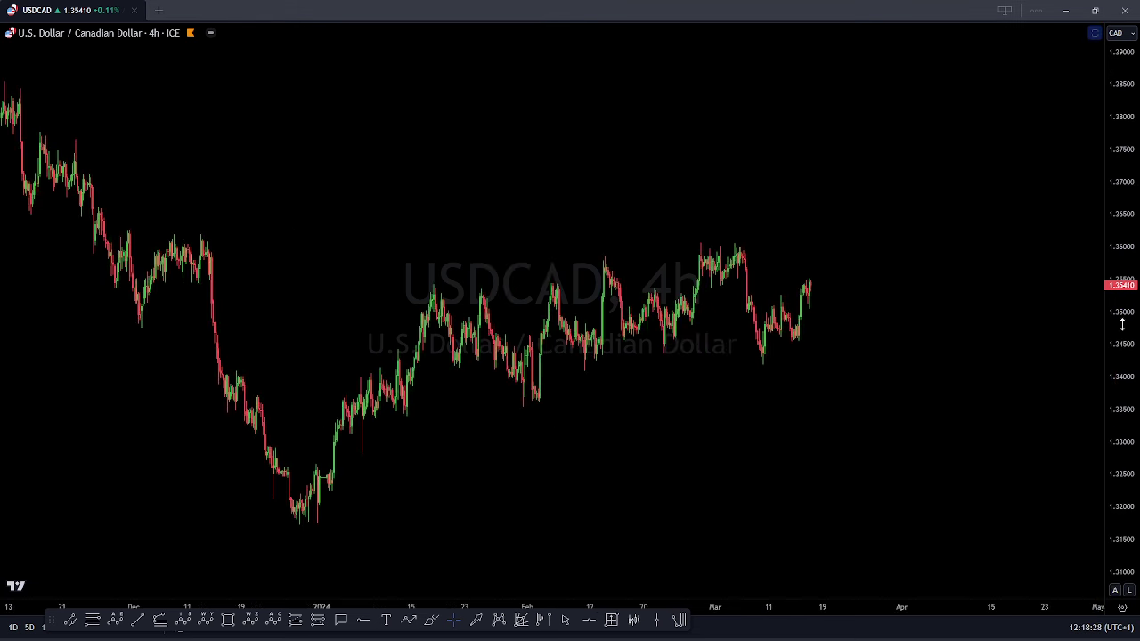
pyautogui.scroll(2, 1033, 275)
pyautogui.scroll(2, 817, 384)
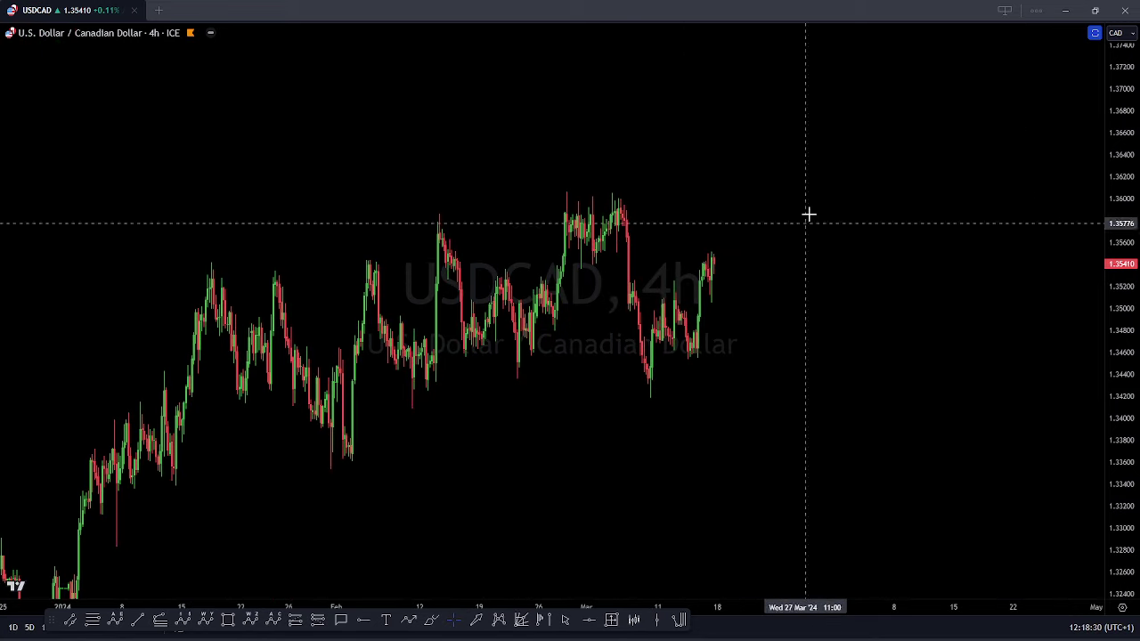
pyautogui.press('Down')
pyautogui.scroll(-4, 1049, 336)
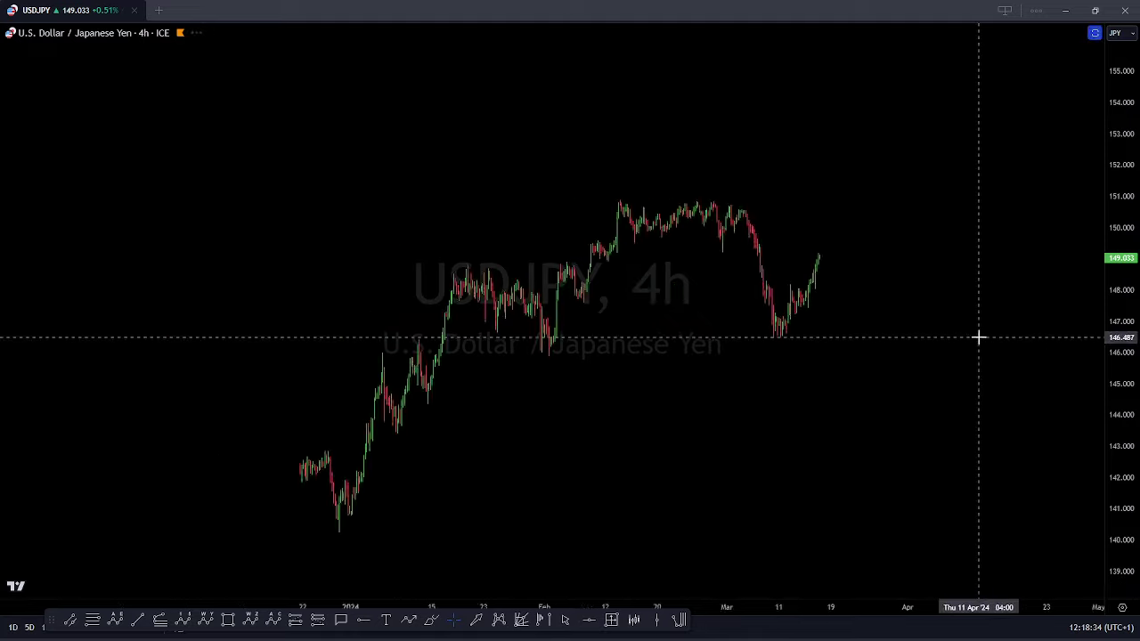
pyautogui.scroll(3, 974, 334)
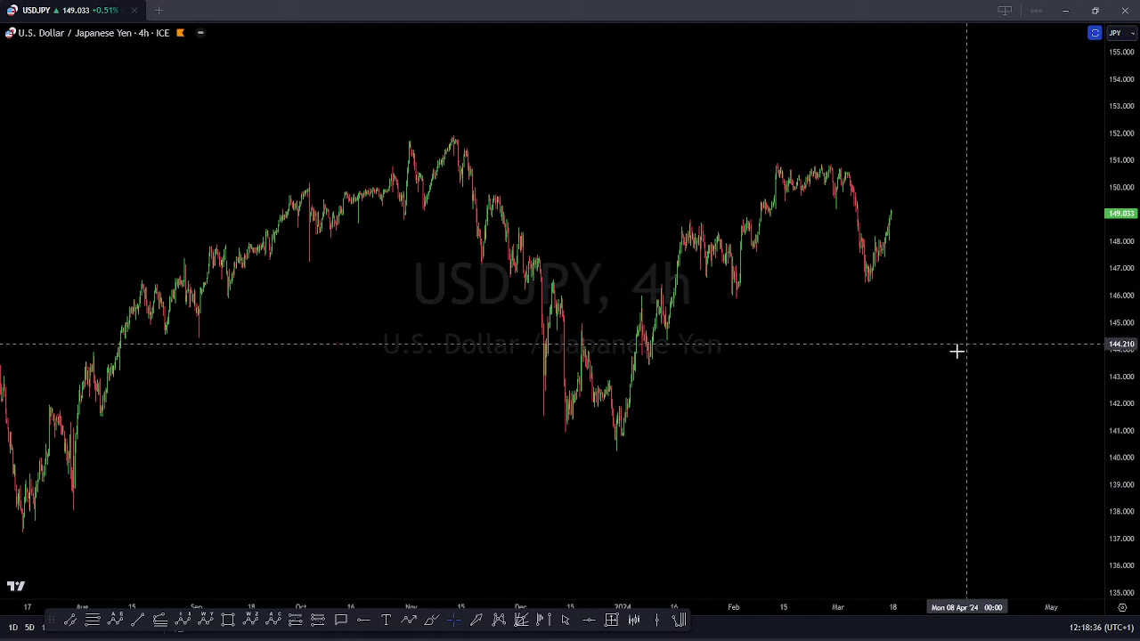
pyautogui.scroll(2, 1048, 333)
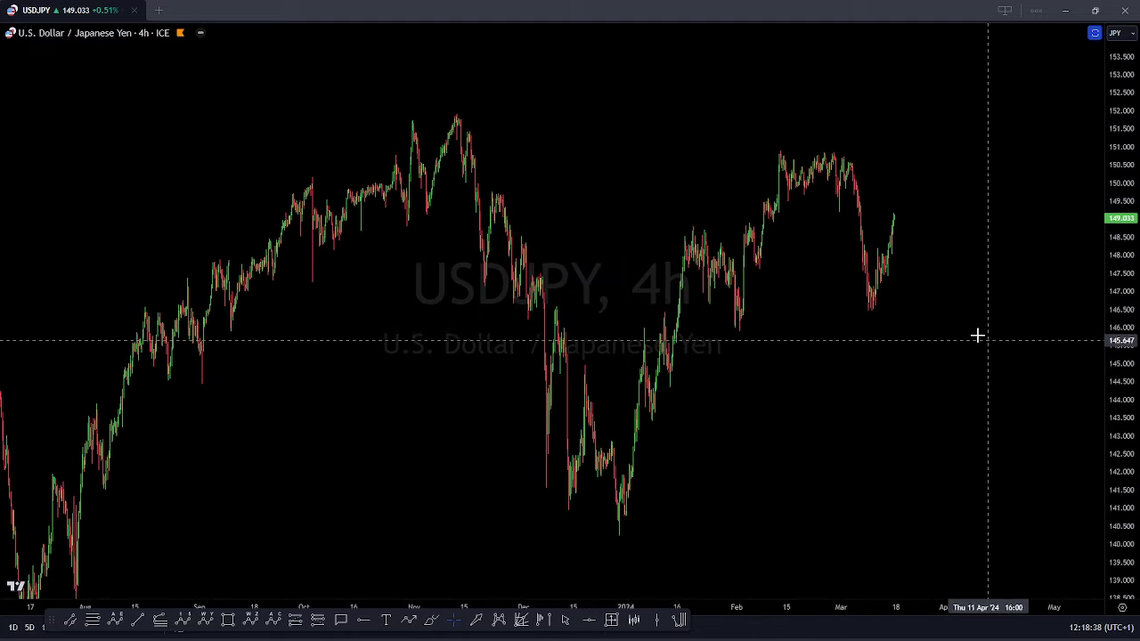
pyautogui.scroll(2, 960, 331)
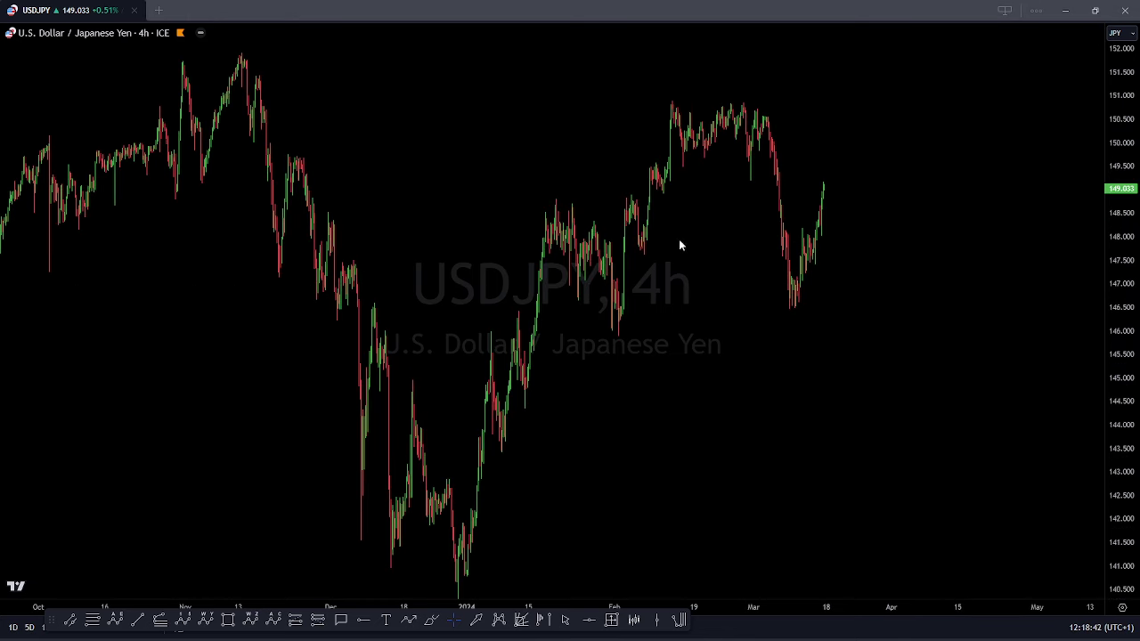
# Step: Trace the drop from the February high to the March low and the three-leg rebound, and project a decline to about 143.60
pyautogui.moveTo(729, 207); pyautogui.dragTo(795, 316)
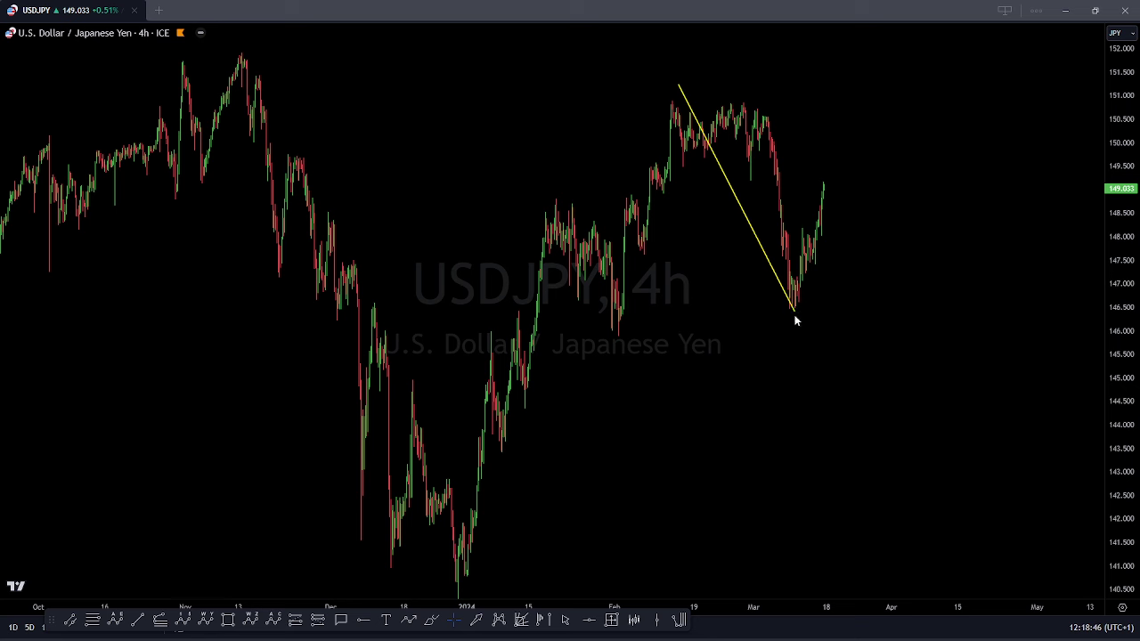
pyautogui.click(791, 310)
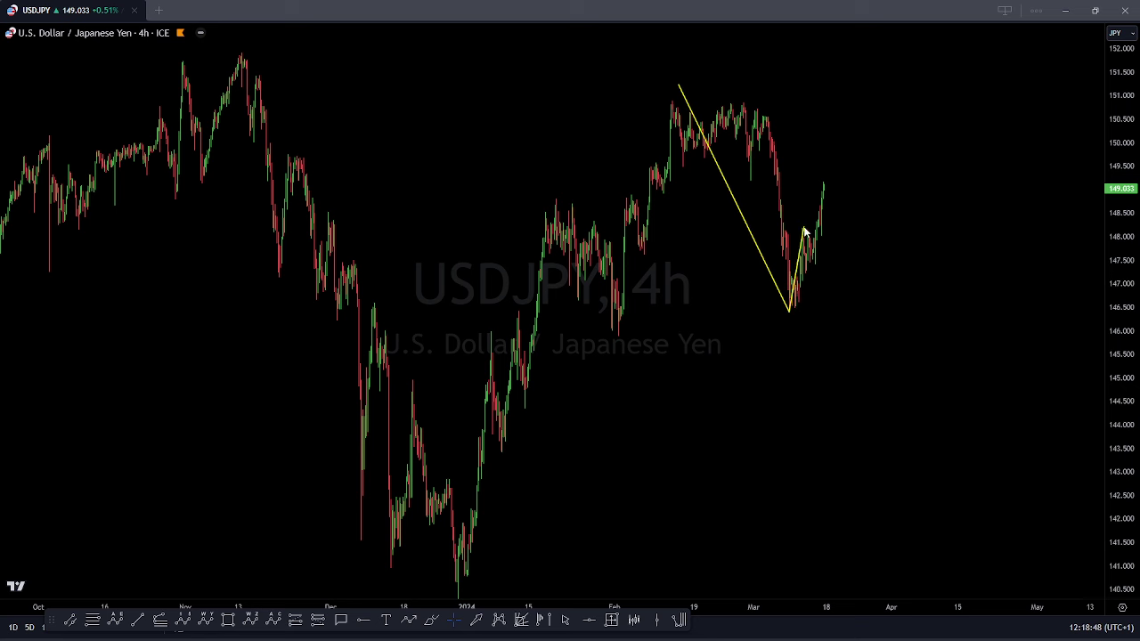
pyautogui.click(815, 268)
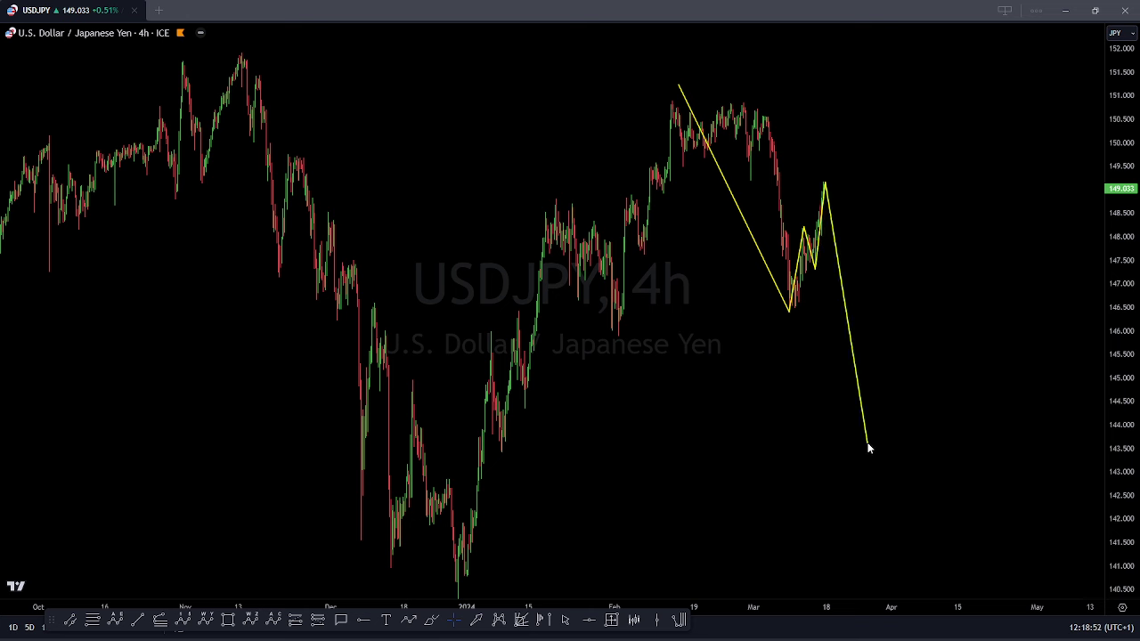
# Step: Mark the USDJPY February high horizontally, draw a second decline from the current price to about 143.30, and clear all sketches
pyautogui.moveTo(670, 101); pyautogui.dragTo(942, 101)
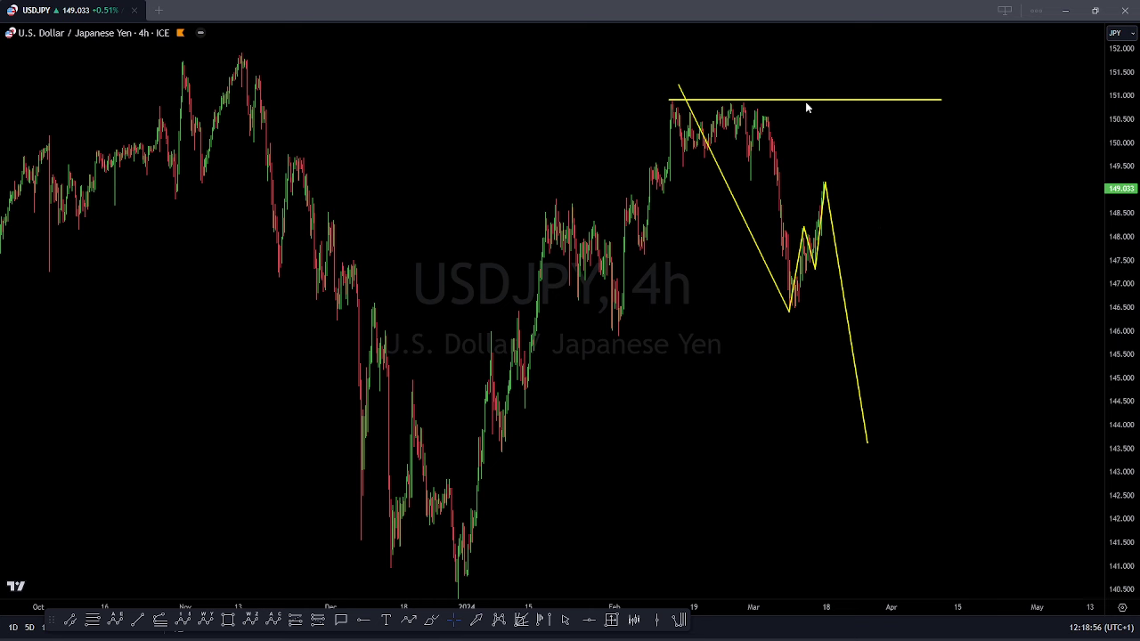
pyautogui.moveTo(828, 207); pyautogui.dragTo(887, 436)
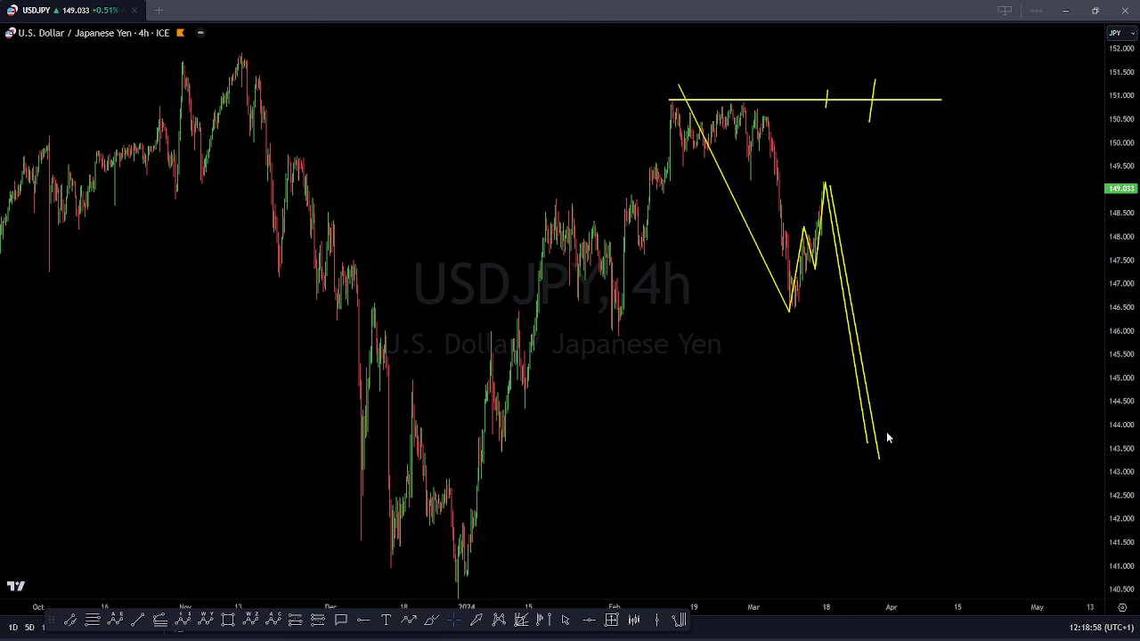
pyautogui.press('Escape')
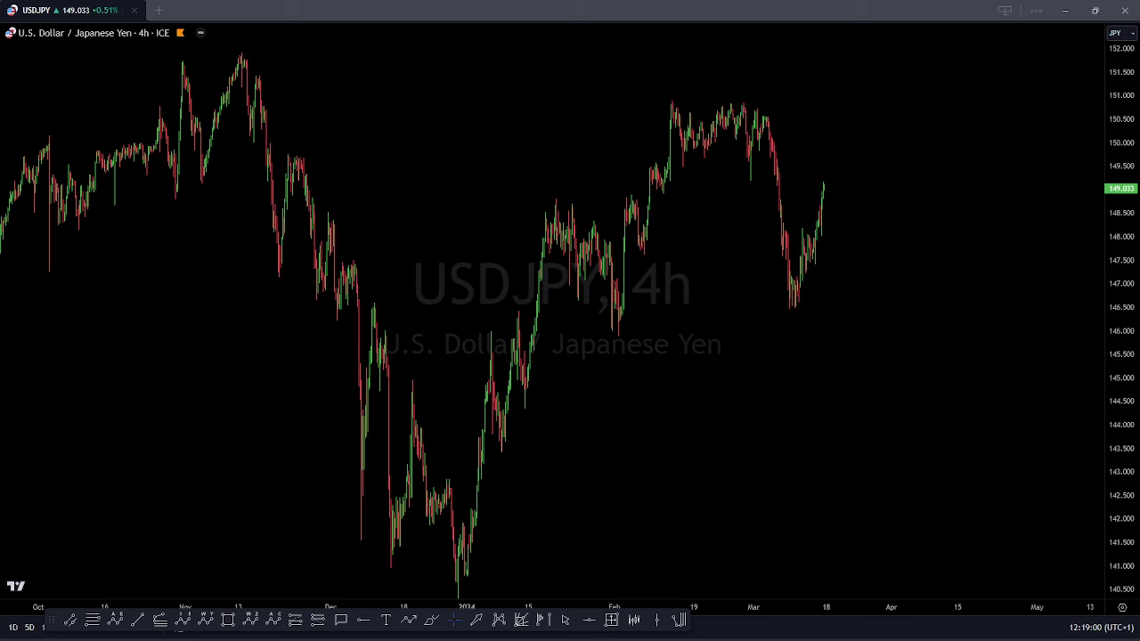
# Step: Frame the candles from June 2023 and trace the USDJPY swings from the late December low to the current price
pyautogui.scroll(-6, 690, 361)
pyautogui.moveTo(1116, 308); pyautogui.dragTo(1113, 436)
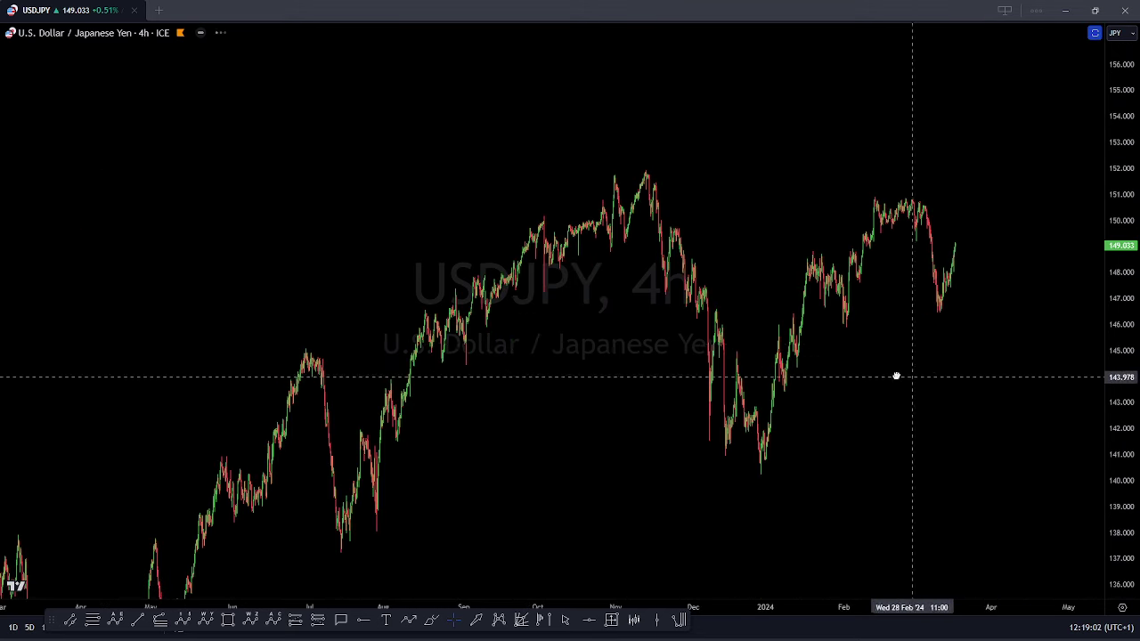
pyautogui.scroll(3, 896, 377)
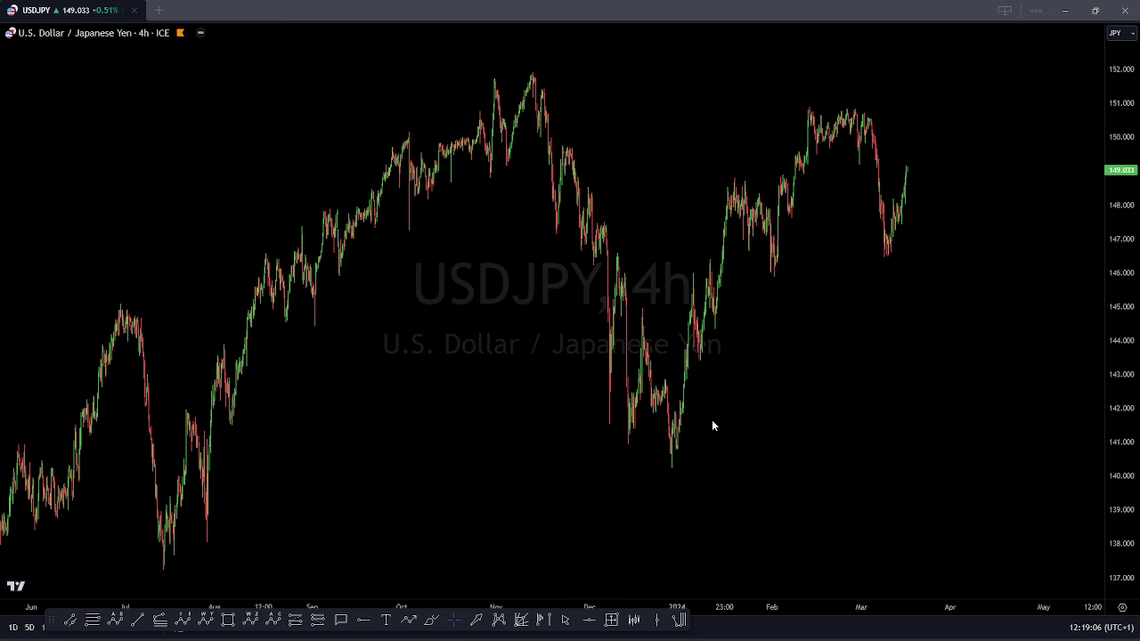
pyautogui.click(668, 463)
pyautogui.click(743, 171)
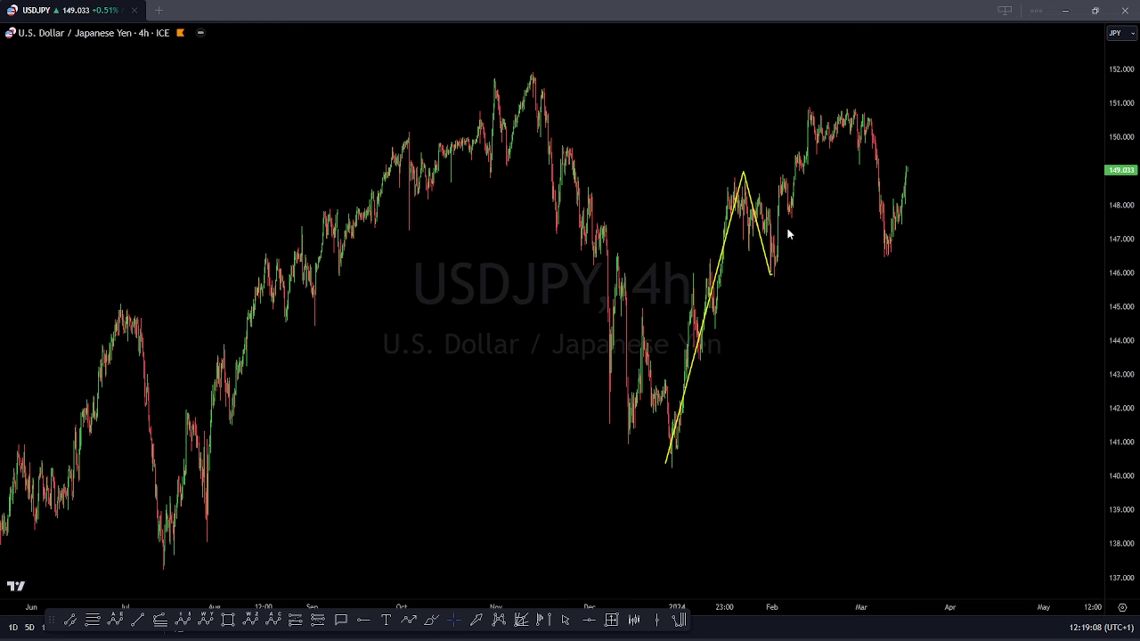
pyautogui.click(854, 109)
pyautogui.click(889, 260)
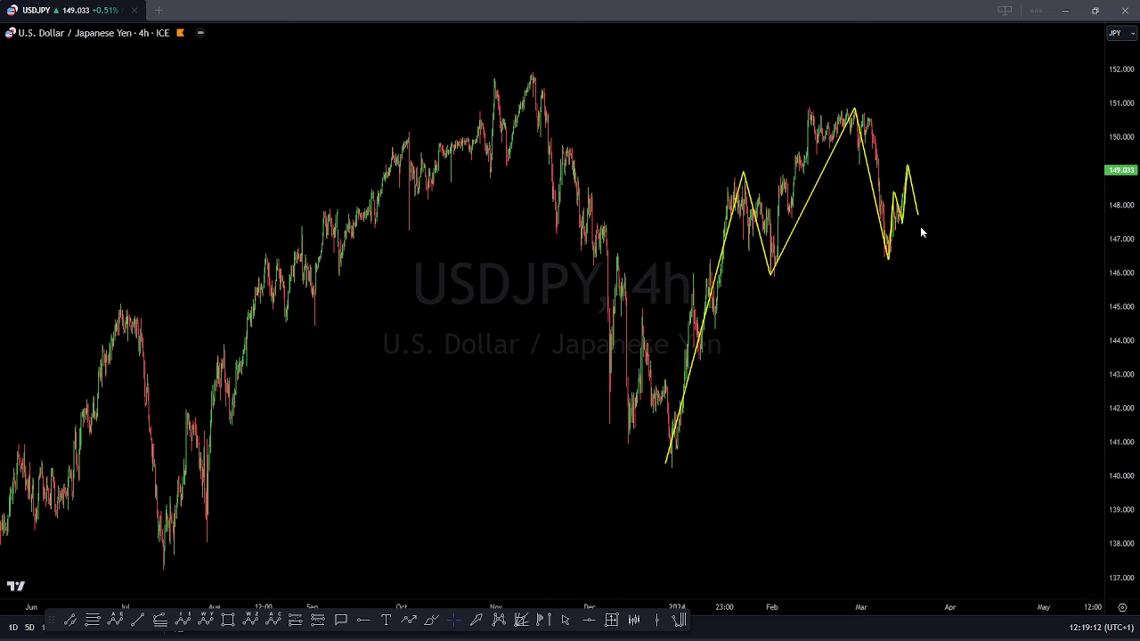
# Step: Project a sideways zigzag to about 149.30 followed by a drop to about 137.70, and clear all sketches
pyautogui.click(975, 161)
pyautogui.doubleClick(1035, 553)
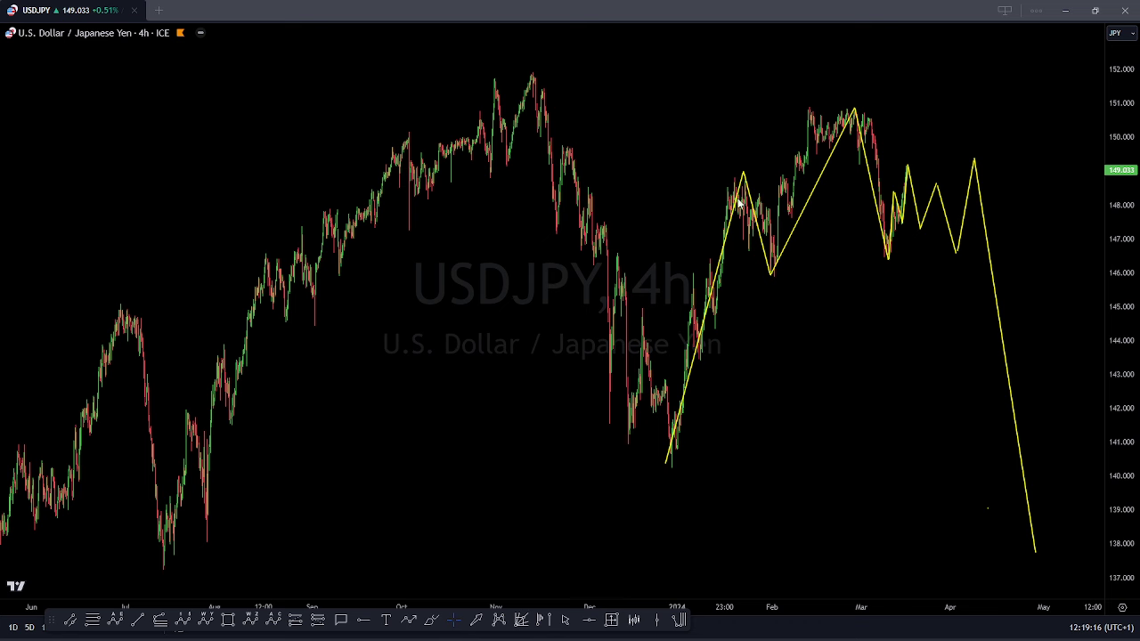
pyautogui.click(891, 221)
pyautogui.press('Escape')
# Step: Trace the three-leg rebound from the March low and project a decline from the current price to about 141.30
pyautogui.click(883, 260)
pyautogui.click(904, 227)
pyautogui.click(912, 165)
pyautogui.click(974, 433)
# Step: Trace the swings from the late December low through the February high and March low, and project a decline to about 140.60
pyautogui.click(667, 465)
pyautogui.click(730, 172)
pyautogui.click(775, 290)
pyautogui.click(842, 111)
pyautogui.click(882, 258)
pyautogui.click(912, 165)
pyautogui.click(980, 456)
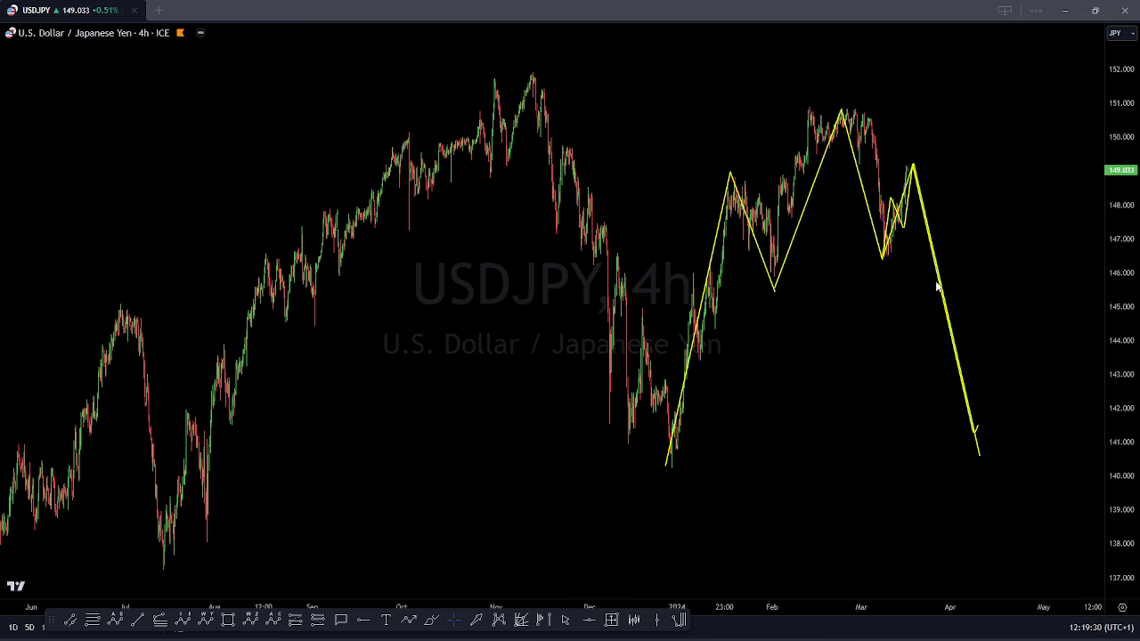
# Step: Mark the February high horizontally near 150.90, retrace the drop to the March low, and clear all sketches
pyautogui.click(807, 109)
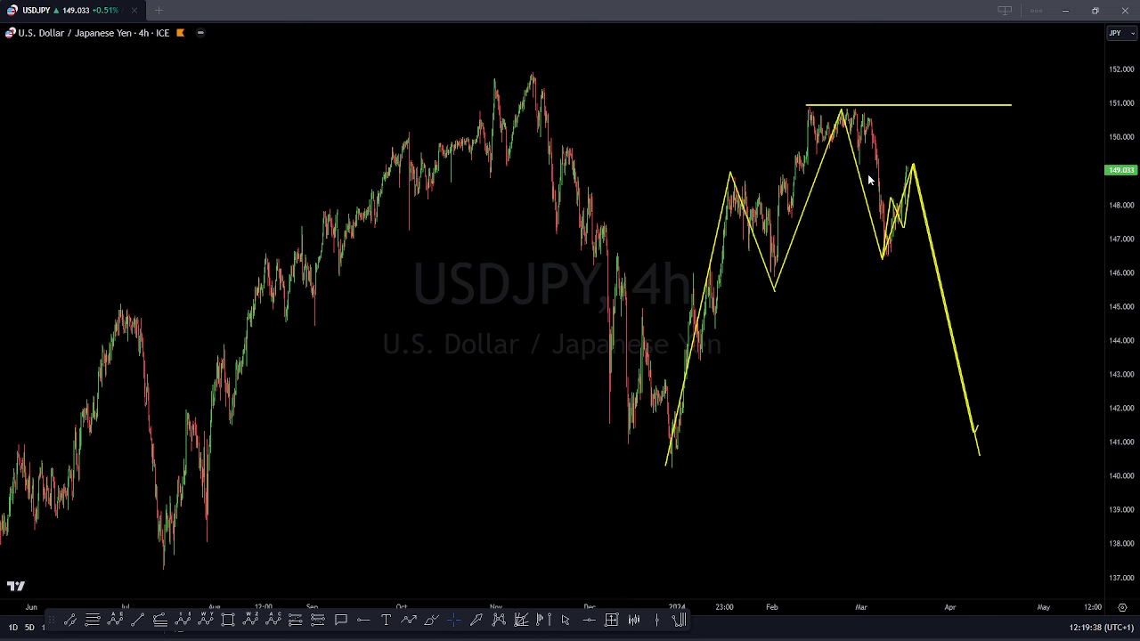
pyautogui.moveTo(832, 106); pyautogui.dragTo(883, 258)
pyautogui.press('e')
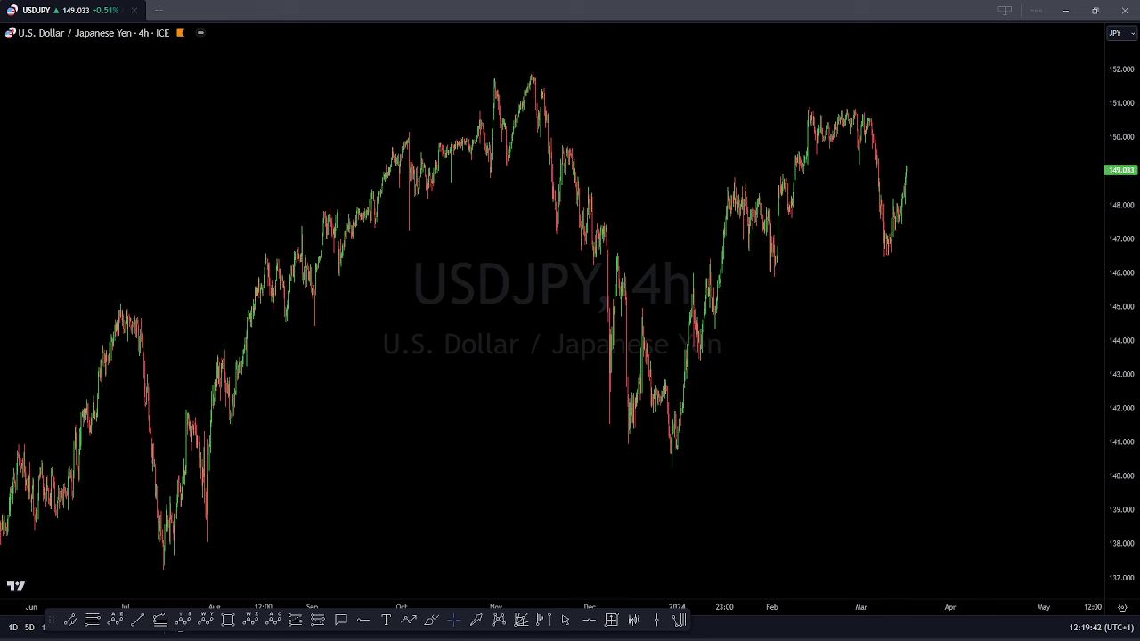
# Step: Switch the USDJPY chart to the 1-hour interval and frame the candles from January to March 2024
pyautogui.scroll(12, 935, 383)
pyautogui.moveTo(1135, 435); pyautogui.dragTo(1124, 178)
pyautogui.moveTo(658, 212); pyautogui.dragTo(803, 445)
pyautogui.scroll(4, 792, 403)
pyautogui.moveTo(610, 405); pyautogui.dragTo(914, 374)
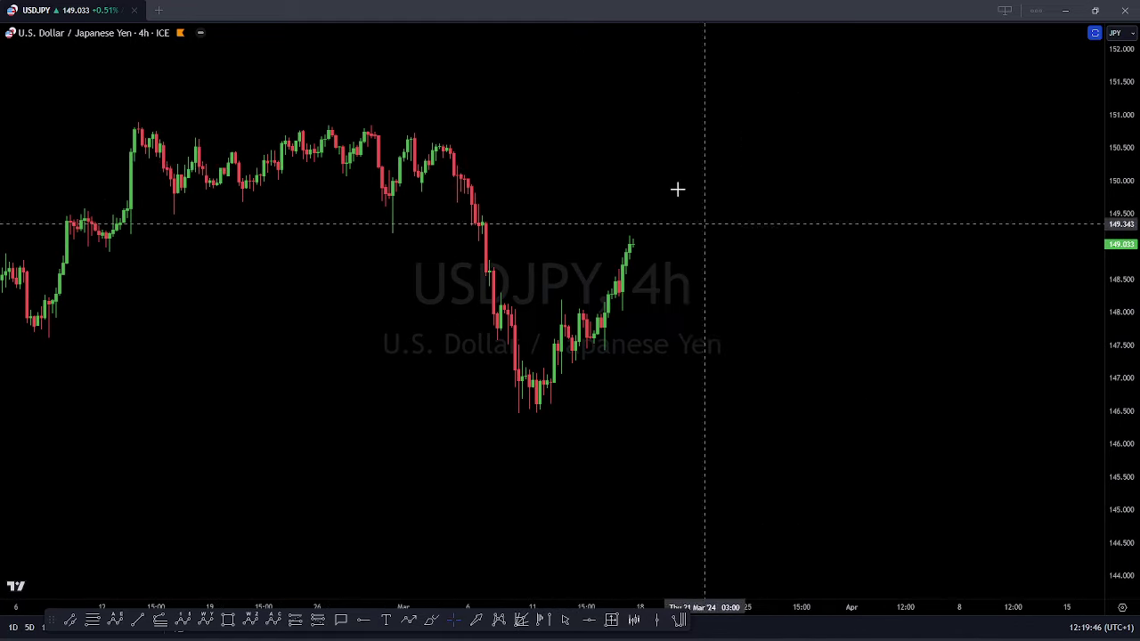
pyautogui.write('1h')
pyautogui.press('Return')
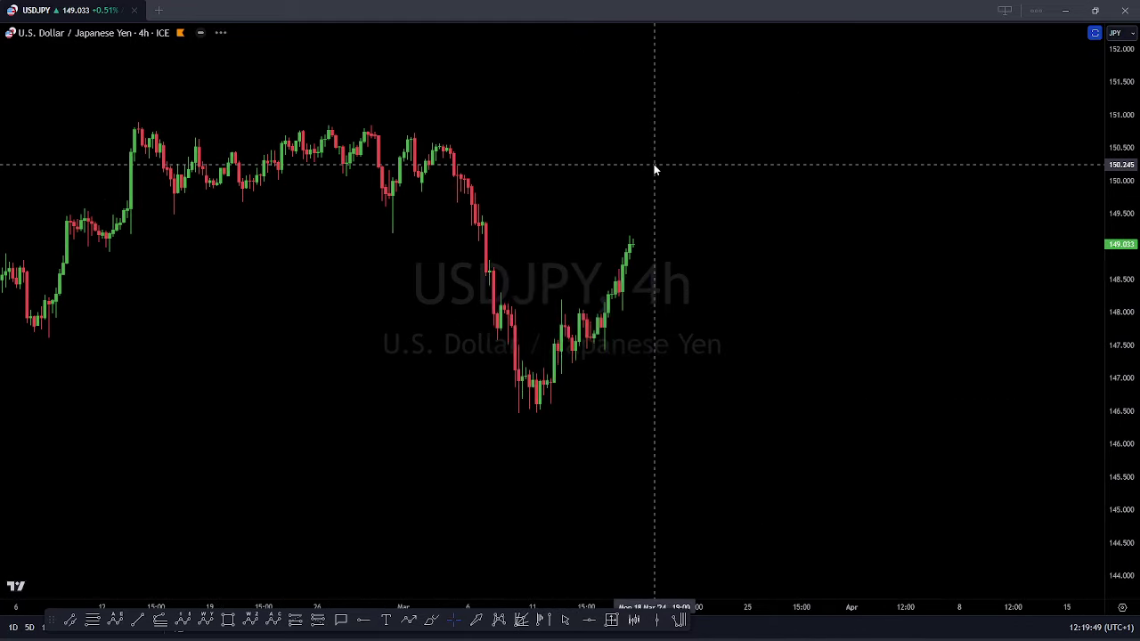
pyautogui.scroll(-2, 945, 388)
pyautogui.moveTo(989, 424); pyautogui.dragTo(929, 431)
pyautogui.moveTo(1123, 168); pyautogui.dragTo(1122, 216)
pyautogui.scroll(-6, 1016, 327)
pyautogui.scroll(-3, 1016, 328)
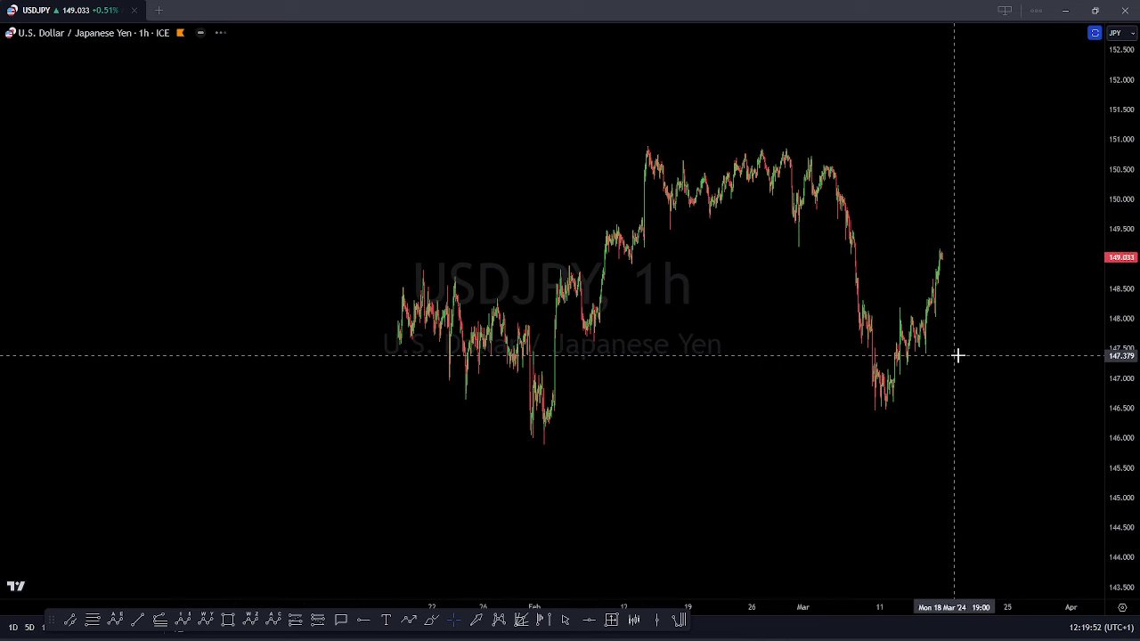
# Step: Trace the drop to the March low and the rebound with a small triangle, and project a decline to about 144.50
pyautogui.click(791, 129)
pyautogui.click(878, 413)
pyautogui.doubleClick(927, 320)
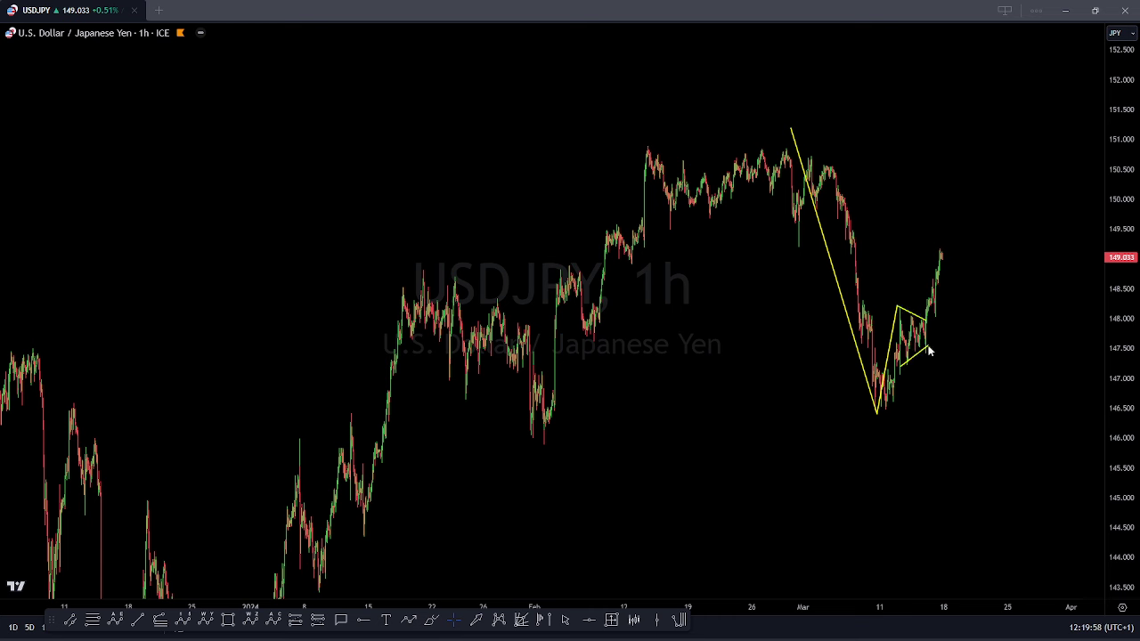
pyautogui.click(927, 347)
pyautogui.click(943, 253)
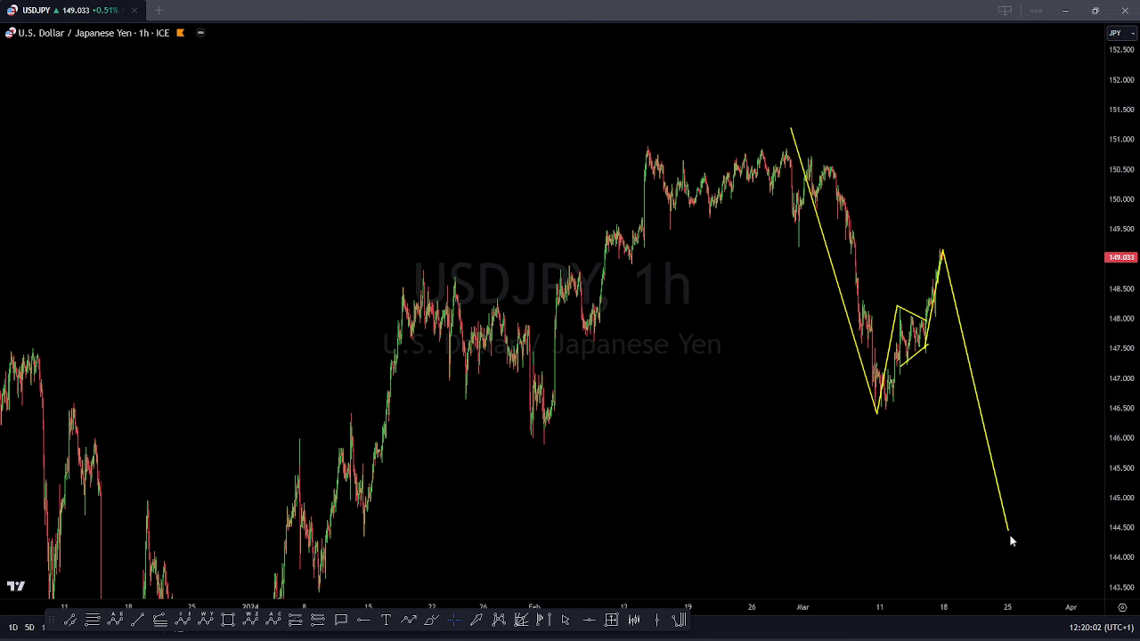
# Step: Cross the projected decline with two short rising lines, draw a steep rally from about 144.10, and clear all sketches
pyautogui.moveTo(1000, 421); pyautogui.dragTo(970, 471)
pyautogui.moveTo(1029, 465); pyautogui.dragTo(983, 508)
pyautogui.moveTo(1008, 556); pyautogui.dragTo(1119, 4)
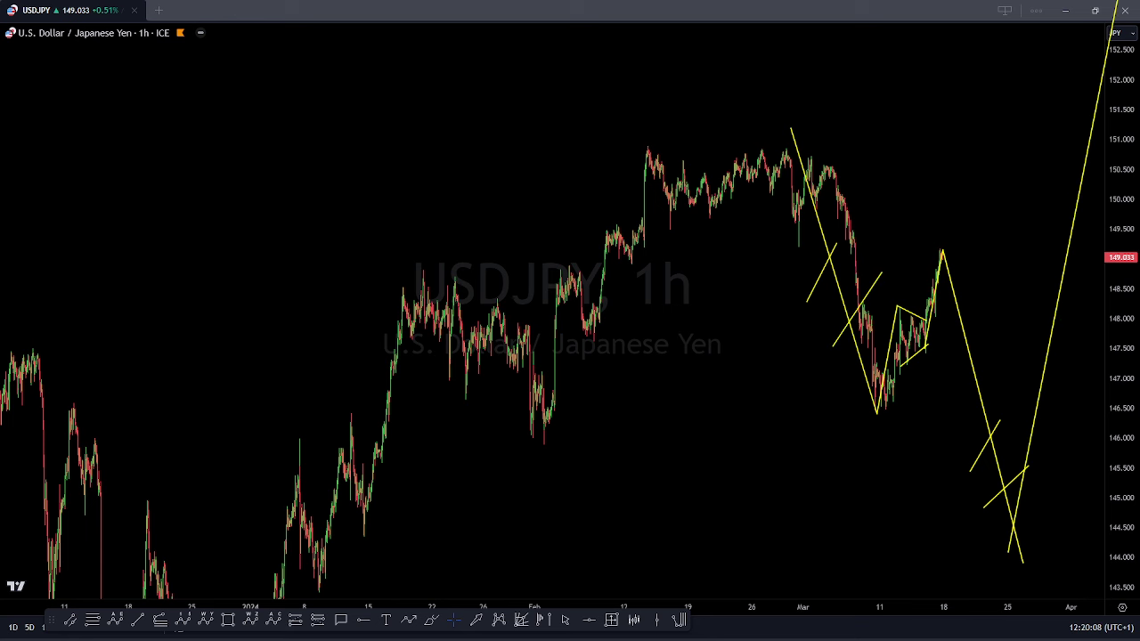
pyautogui.press('Escape')
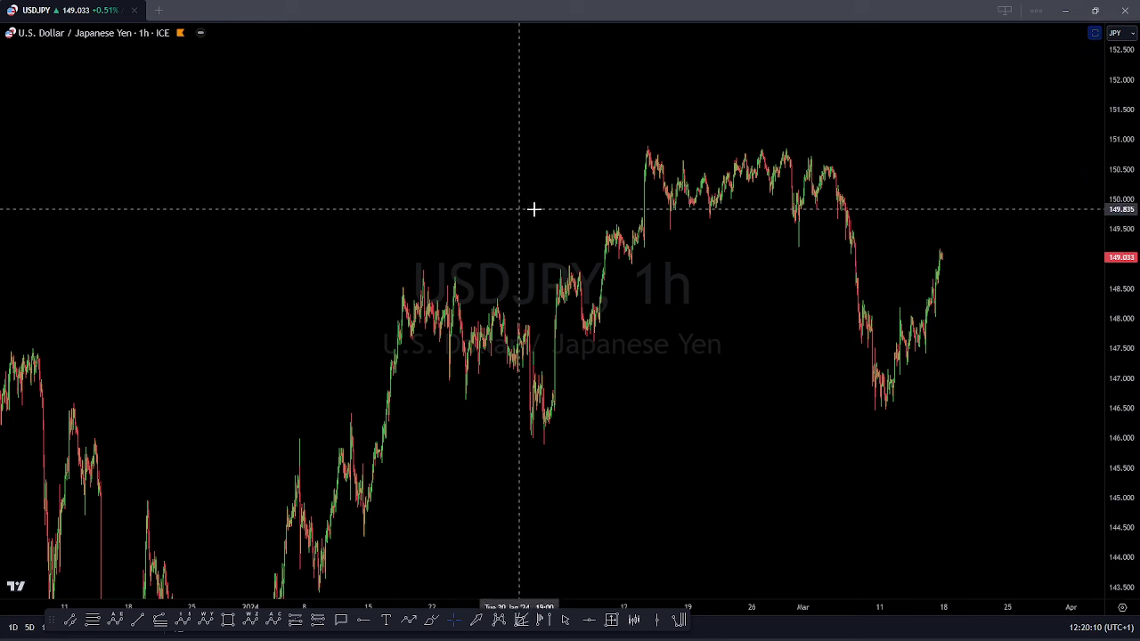
# Step: Switch the chart to GBPJPY at the 4-hour interval and frame the candles from July 2023 to March 2024
pyautogui.scroll(-5, 631, 223)
pyautogui.moveTo(1126, 239); pyautogui.dragTo(1126, 397)
pyautogui.press('space')
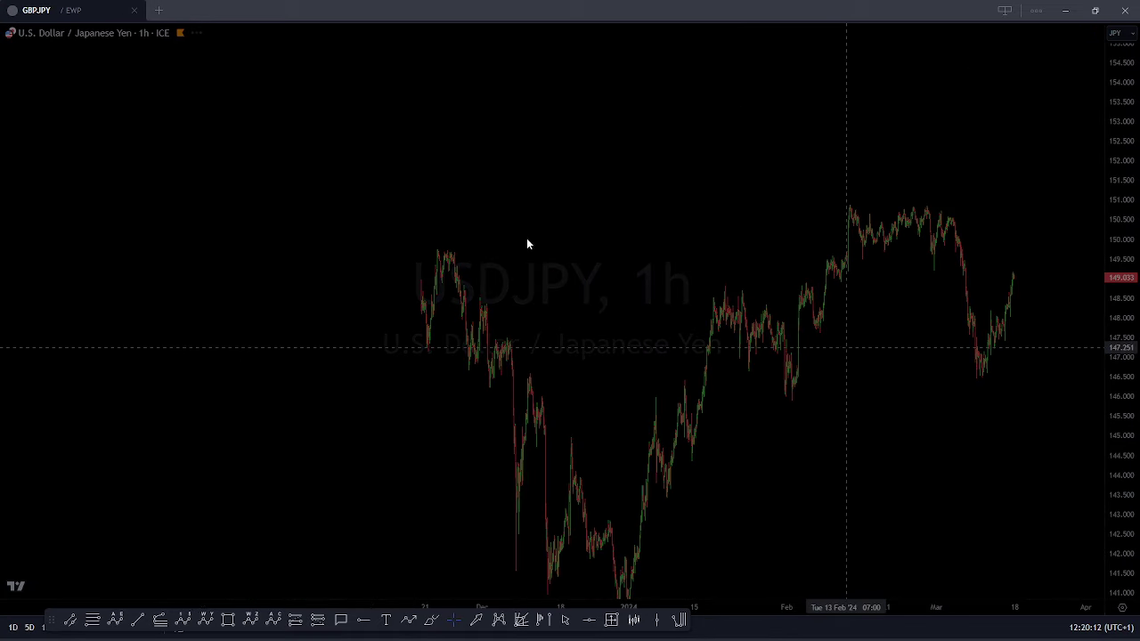
pyautogui.write('14h')
pyautogui.press('Return')
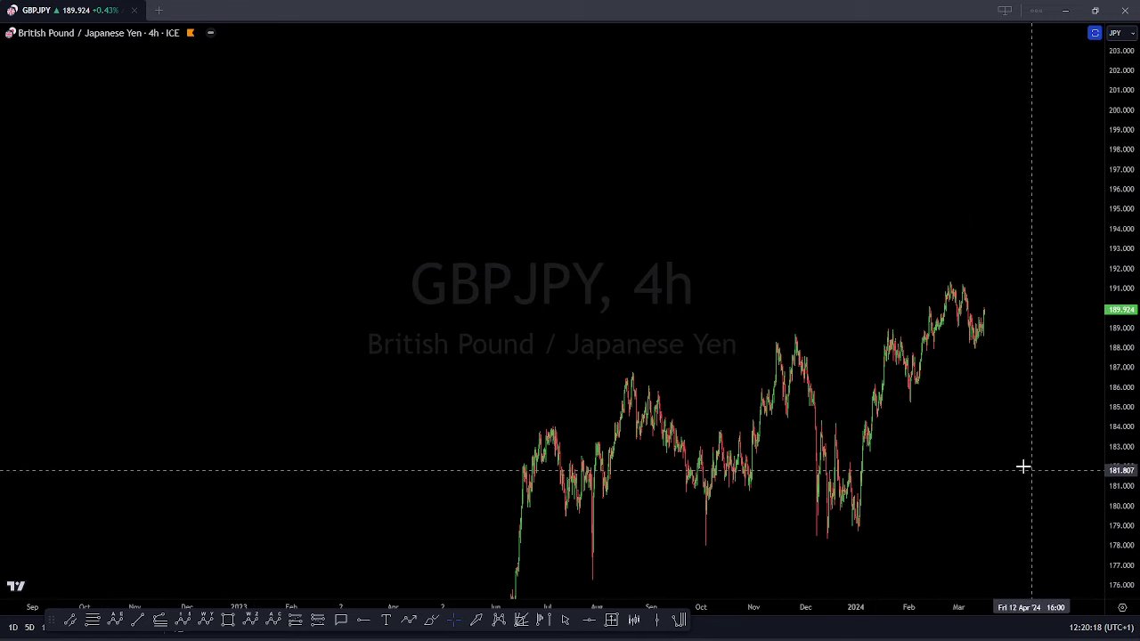
pyautogui.scroll(2, 1027, 465)
pyautogui.moveTo(1128, 350); pyautogui.dragTo(1126, 169)
pyautogui.scroll(3, 1069, 354)
pyautogui.moveTo(948, 441); pyautogui.dragTo(969, 294)
pyautogui.scroll(2, 969, 362)
pyautogui.moveTo(910, 371); pyautogui.dragTo(906, 377)
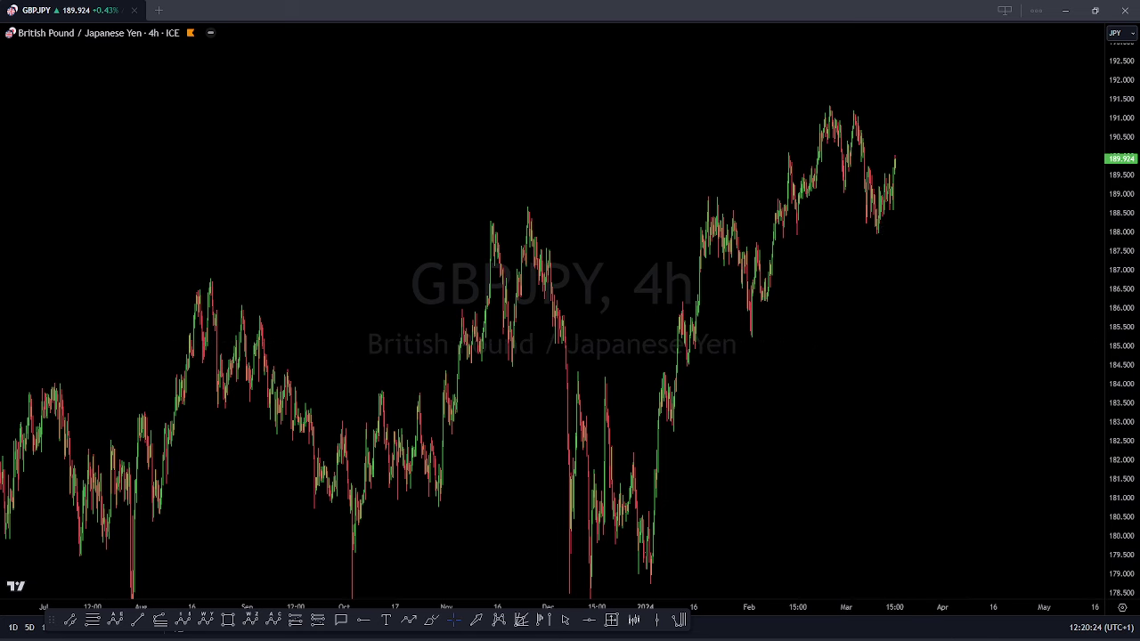
# Step: Project a rise from the current GBPJPY price to about 192.40 with a rising line above the highs, and clear the sketches
pyautogui.moveTo(891, 162); pyautogui.dragTo(909, 76)
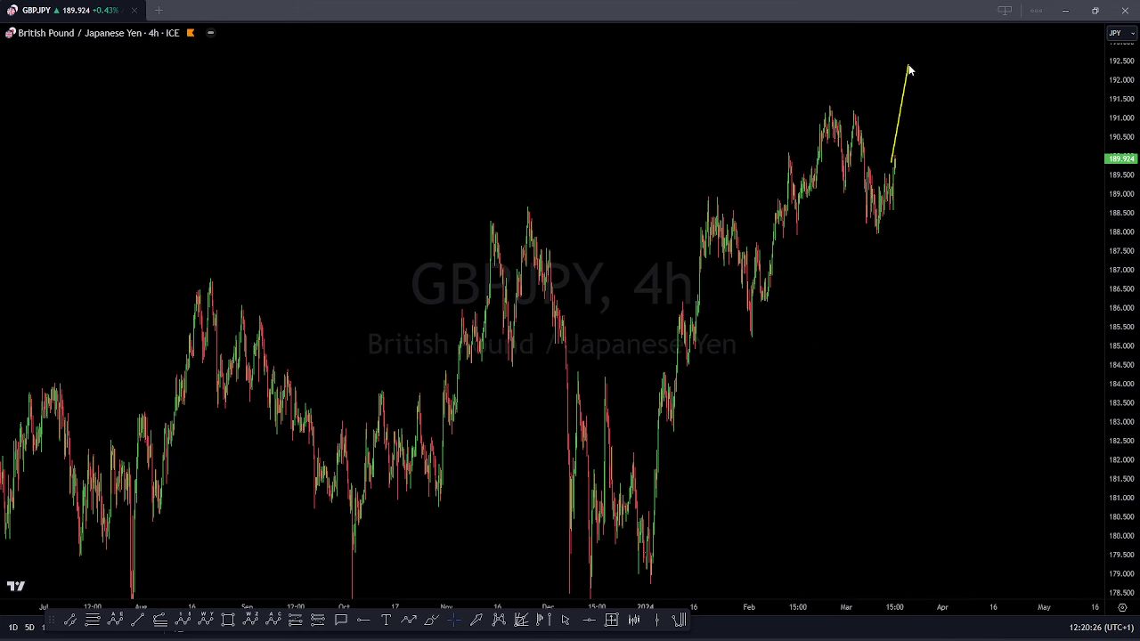
pyautogui.moveTo(828, 99)
pyautogui.mouseDown()
pyautogui.moveTo(846, 183)
pyautogui.moveTo(857, 112)
pyautogui.moveTo(876, 225)
pyautogui.moveTo(911, 46)
pyautogui.mouseUp()
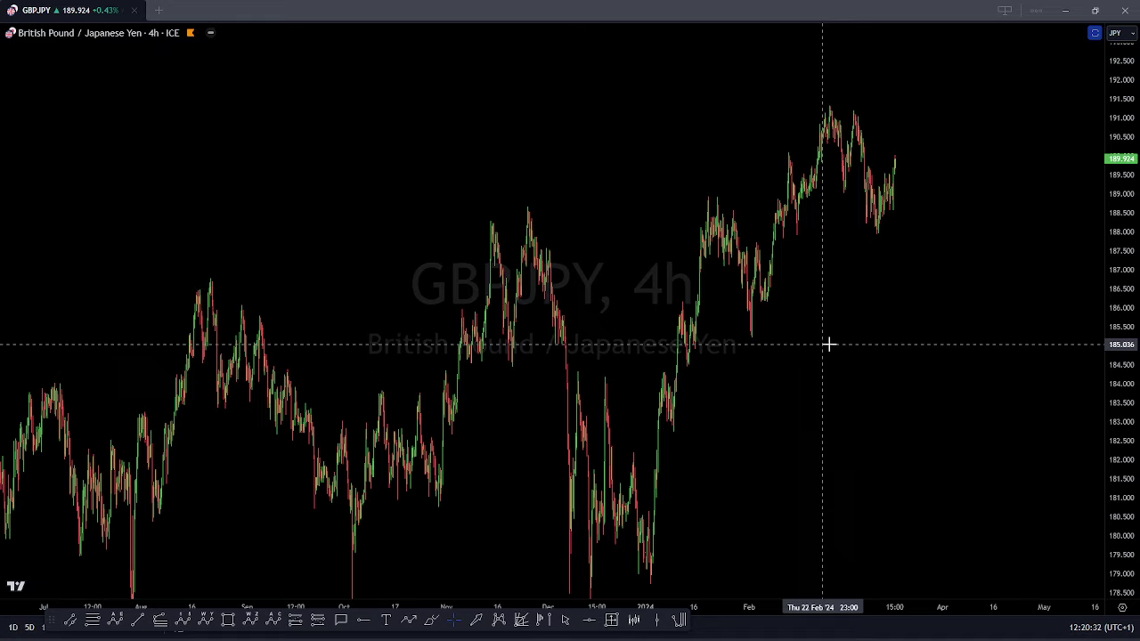
# Step: Trace GBPJPY's zigzag decline from the late-February high at about 191.40 to the March low near 188.10
pyautogui.scroll(5, 829, 348)
pyautogui.scroll(1, 867, 331)
pyautogui.moveTo(1130, 386); pyautogui.dragTo(1130, 102)
pyautogui.moveTo(712, 185); pyautogui.dragTo(876, 405)
pyautogui.scroll(2, 747, 390)
pyautogui.moveTo(699, 378); pyautogui.dragTo(902, 379)
pyautogui.scroll(3, 666, 314)
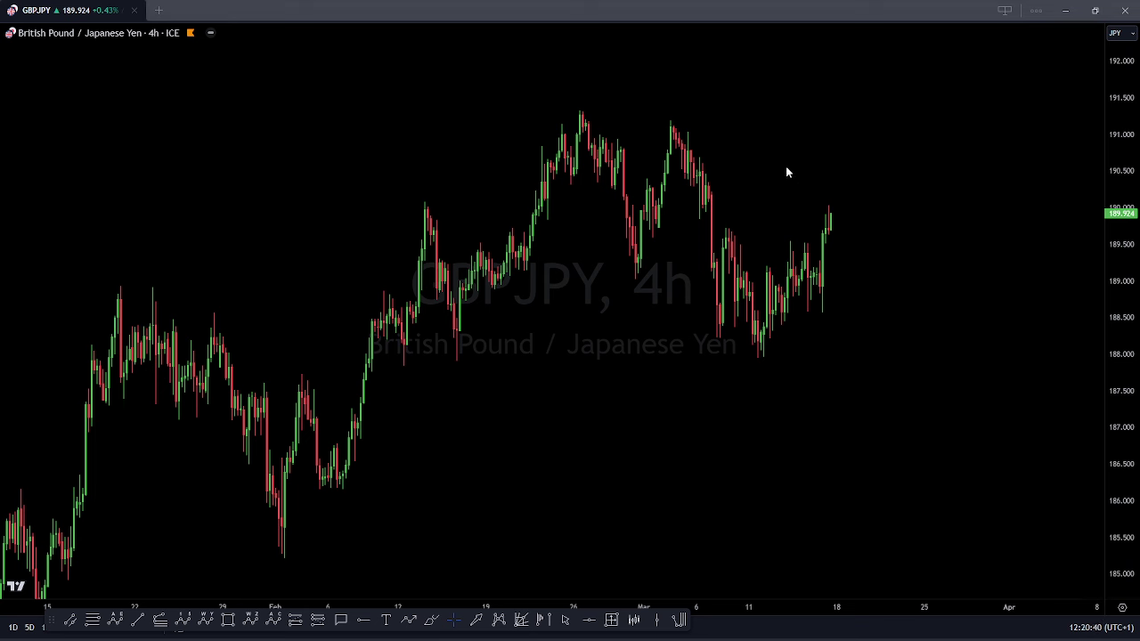
pyautogui.click(636, 264)
pyautogui.click(670, 114)
pyautogui.click(720, 338)
pyautogui.click(729, 227)
pyautogui.click(756, 348)
# Step: Draw two boundary lines around the decline, outline the rebound to about 190.20, and project a fall to about 185.30
pyautogui.click(592, 253)
pyautogui.click(731, 359)
pyautogui.click(677, 107)
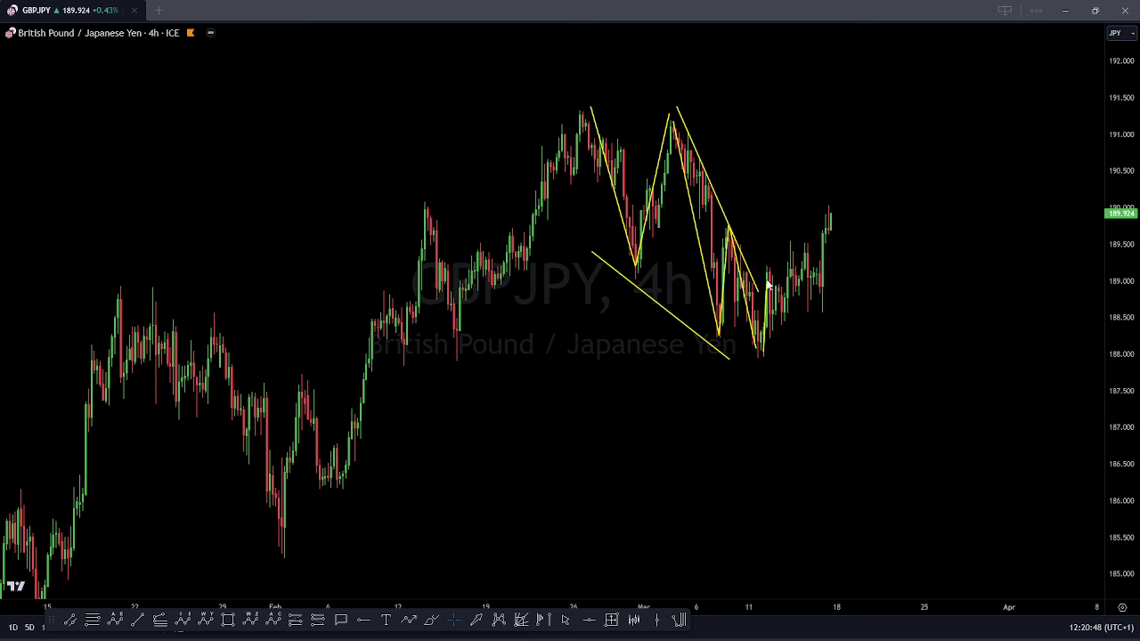
pyautogui.click(779, 326)
pyautogui.click(824, 312)
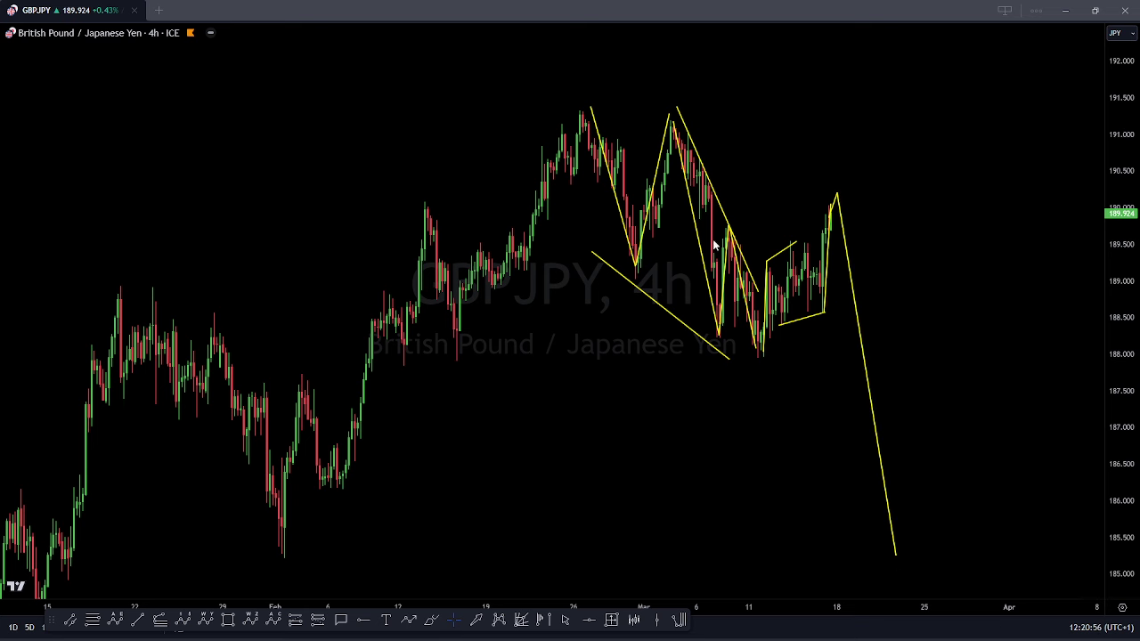
# Step: Sketch a steep rise to about 191.50 and a second projected fall to about 184.50, and clear all sketches
pyautogui.moveTo(708, 325)
pyautogui.mouseDown()
pyautogui.moveTo(802, 321)
pyautogui.moveTo(774, 312)
pyautogui.moveTo(853, 97)
pyautogui.mouseUp()
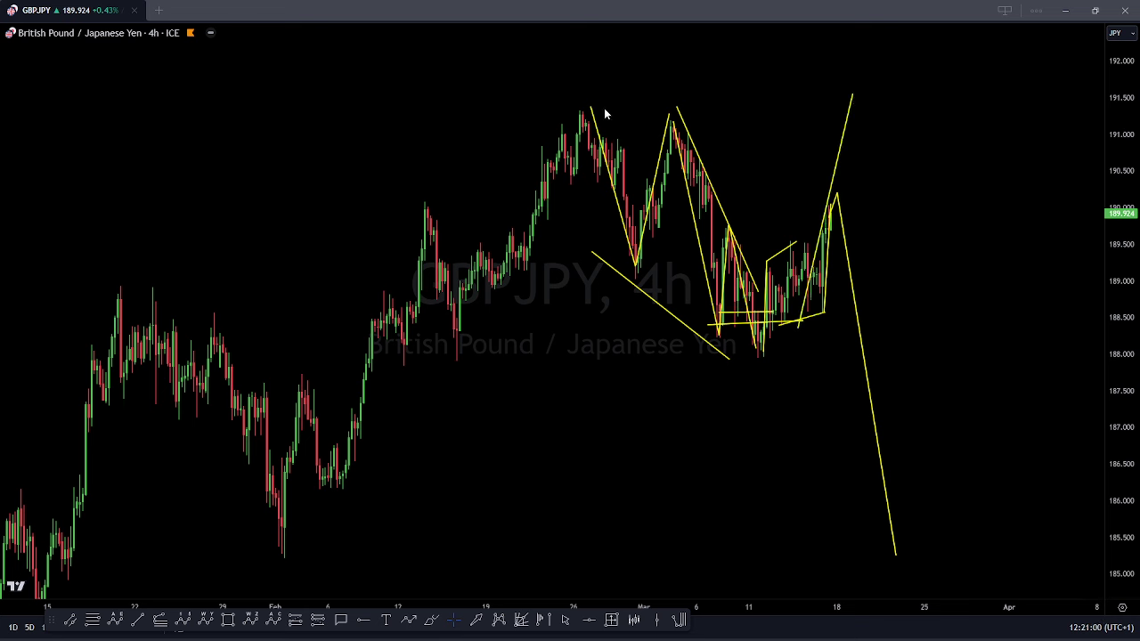
pyautogui.moveTo(766, 361)
pyautogui.mouseDown()
pyautogui.moveTo(786, 241)
pyautogui.moveTo(822, 312)
pyautogui.moveTo(835, 185)
pyautogui.moveTo(926, 565)
pyautogui.moveTo(925, 614)
pyautogui.mouseUp()
pyautogui.moveTo(996, 493); pyautogui.dragTo(977, 471)
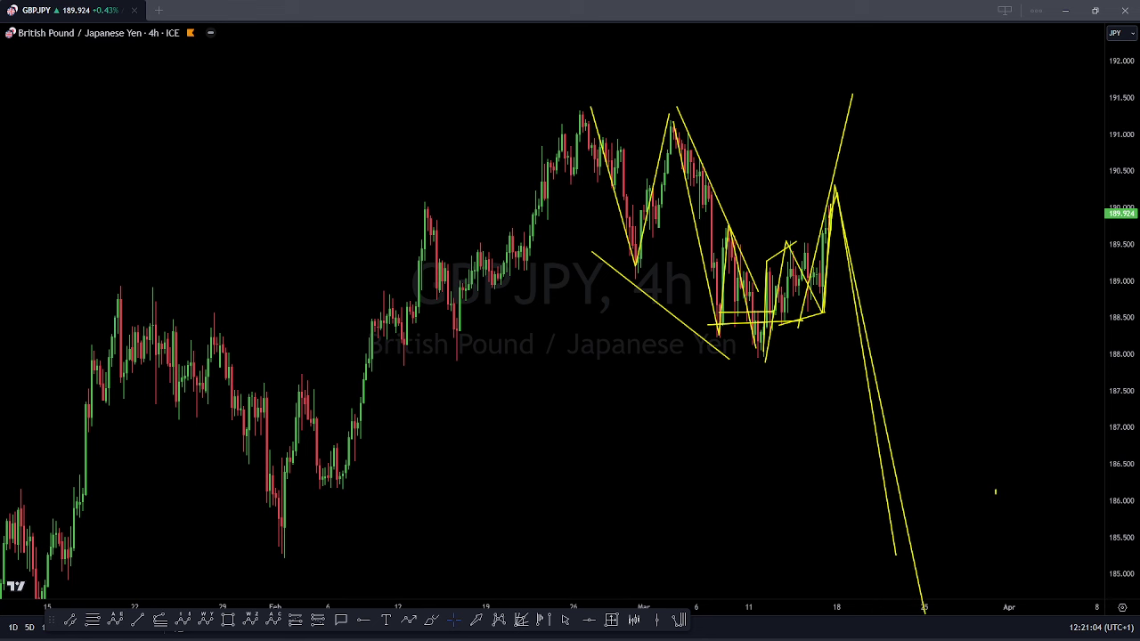
pyautogui.press('Escape')
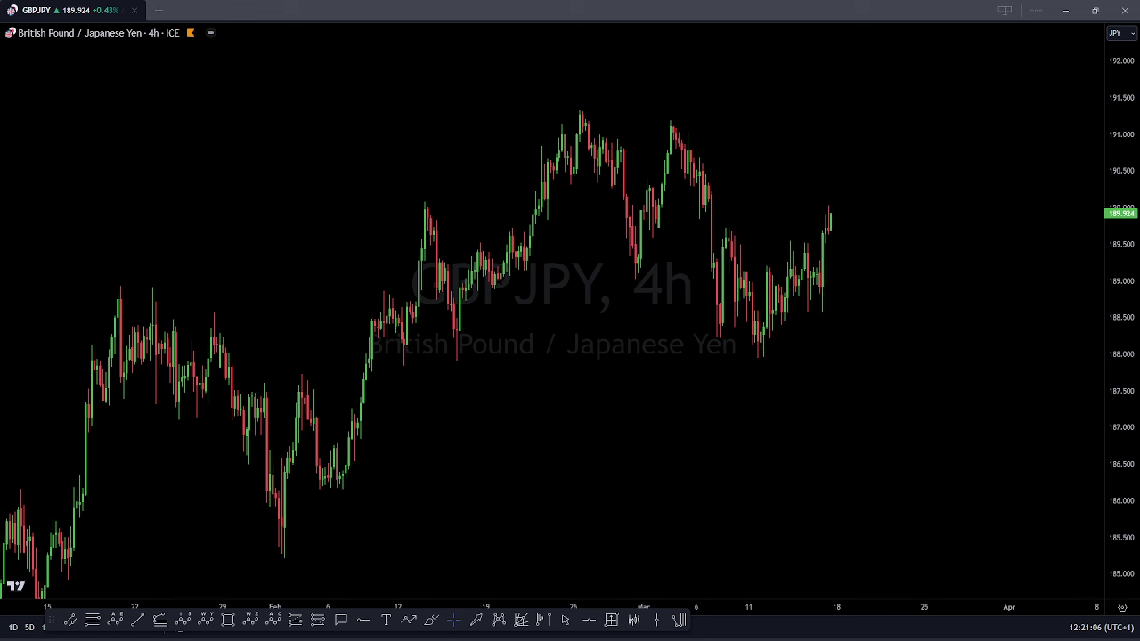
# Step: On the wider GBPJPY view since mid-2023, project a rise to about 193.20 and a fall to about 176.70, and clear the sketches
pyautogui.scroll(-4, 845, 273)
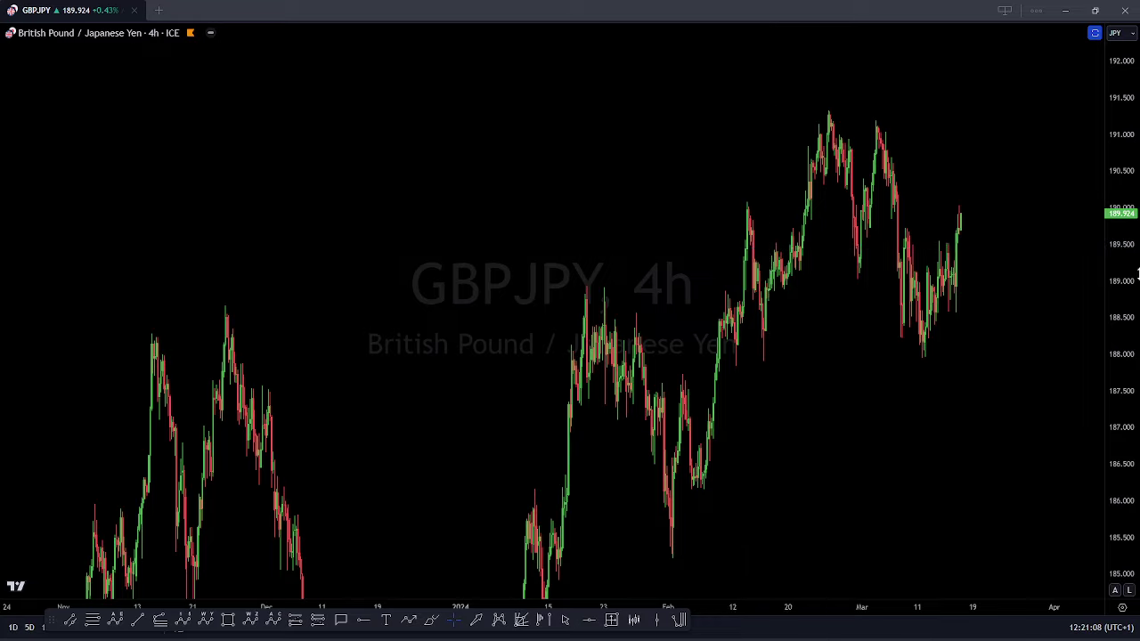
pyautogui.moveTo(987, 361); pyautogui.dragTo(995, 343)
pyautogui.moveTo(1118, 218); pyautogui.dragTo(1094, 408)
pyautogui.scroll(-4, 998, 399)
pyautogui.scroll(-4, 978, 406)
pyautogui.moveTo(1040, 240); pyautogui.dragTo(1028, 301)
pyautogui.moveTo(979, 380); pyautogui.dragTo(897, 402)
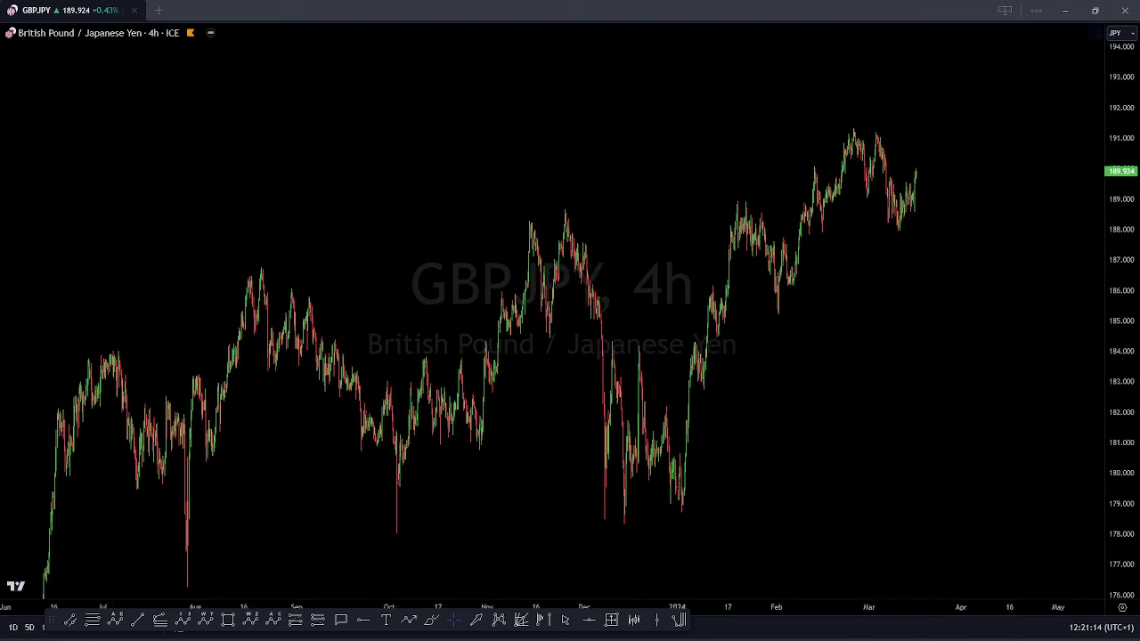
pyautogui.moveTo(919, 183); pyautogui.dragTo(936, 75)
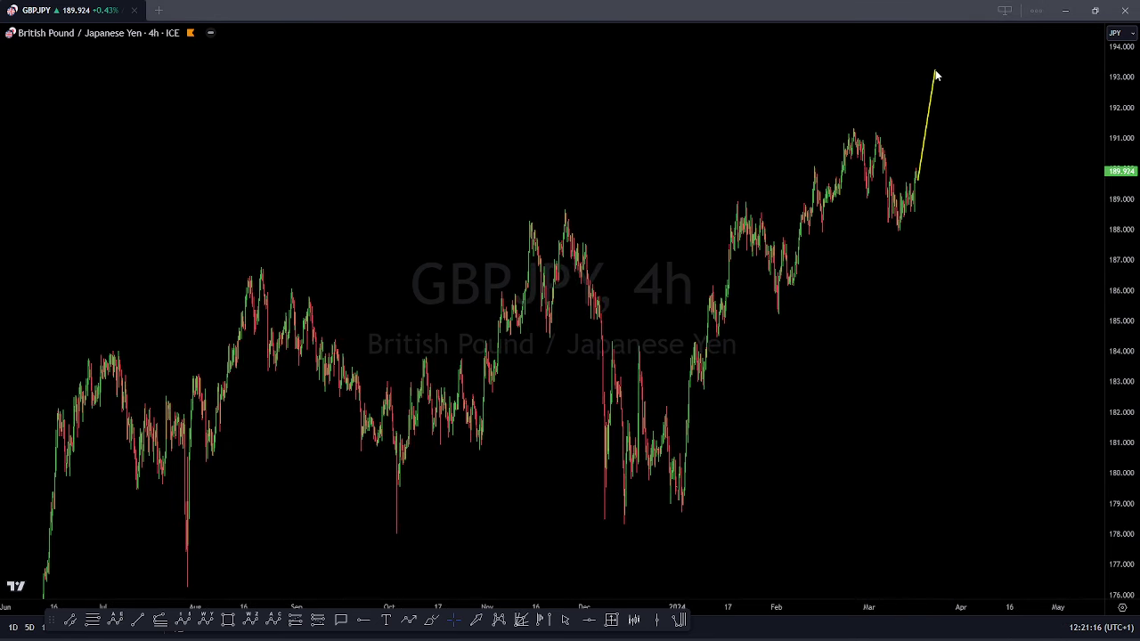
pyautogui.moveTo(977, 143); pyautogui.dragTo(1021, 571)
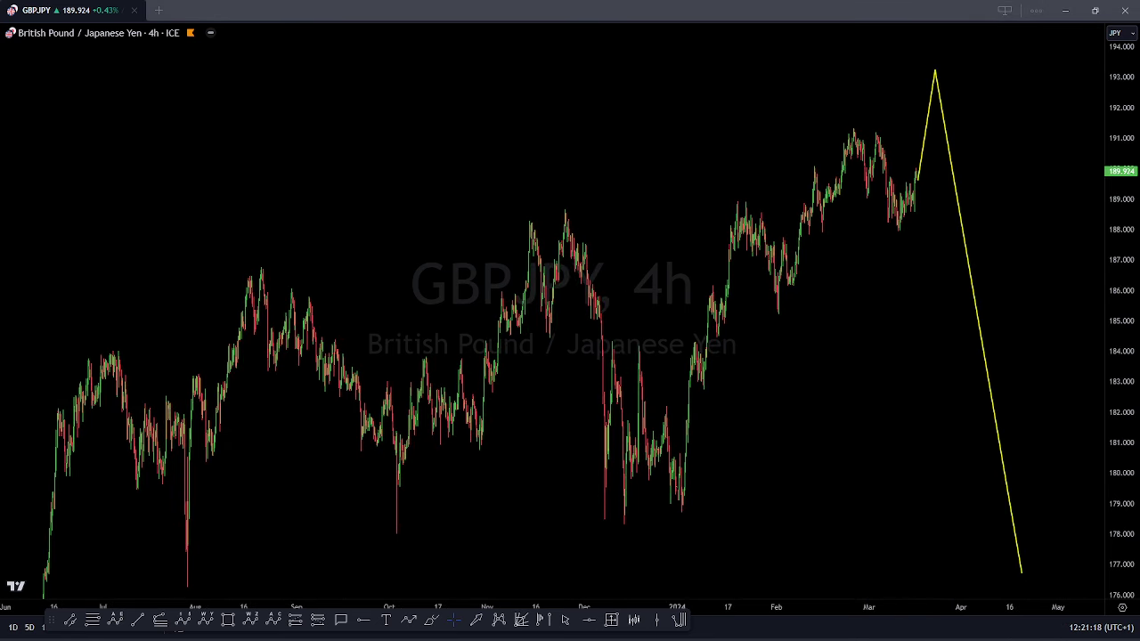
pyautogui.press('Escape')
# Step: Reveal the RSI and Stoch RSI panes, sketch along the RSI peaks and price highs since January, clear the lines, and maximise the price chart
pyautogui.doubleClick(703, 149)
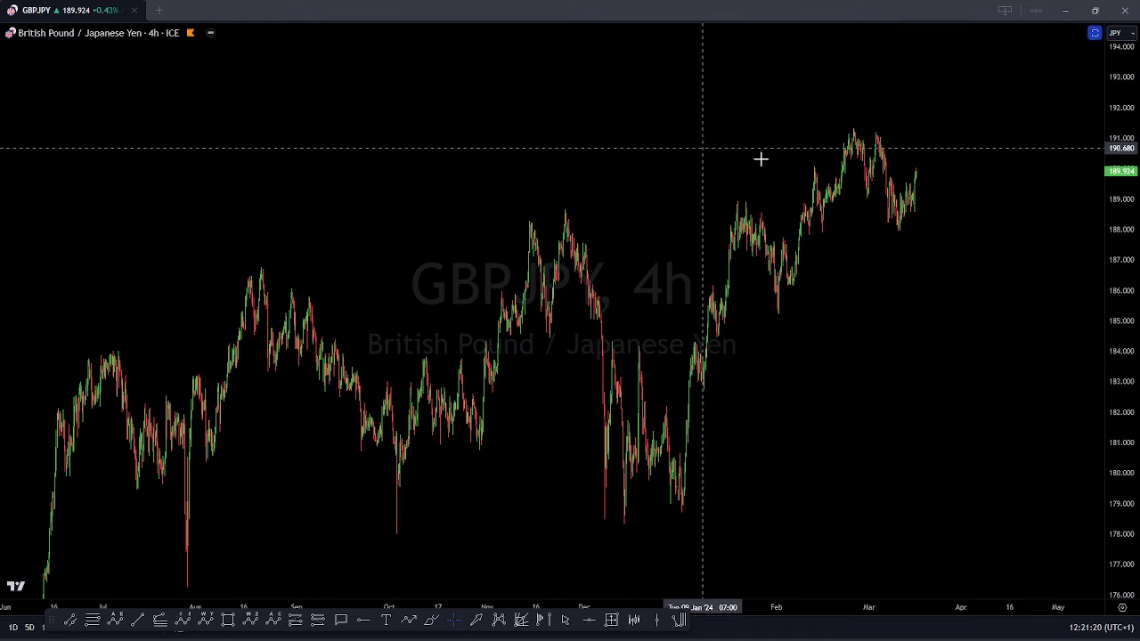
pyautogui.scroll(-5, 913, 265)
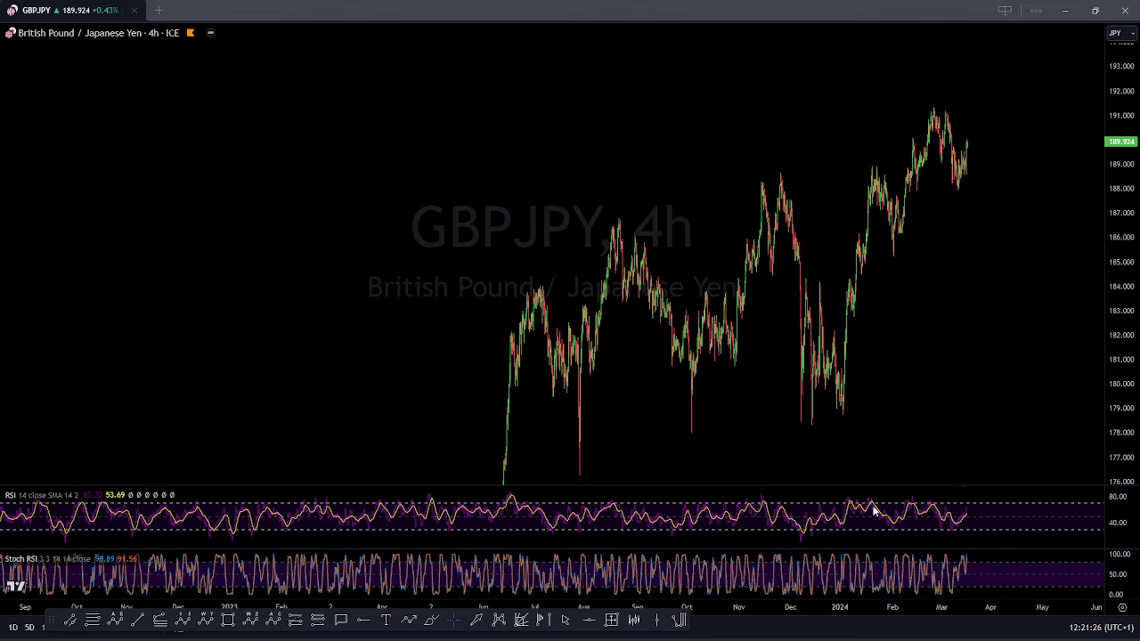
pyautogui.moveTo(849, 501); pyautogui.dragTo(962, 504)
pyautogui.moveTo(872, 168)
pyautogui.mouseDown()
pyautogui.moveTo(939, 105)
pyautogui.moveTo(1025, 535)
pyautogui.mouseUp()
pyautogui.press('Escape')
pyautogui.doubleClick(571, 225)
# Step: Switch the chart to EURJPY at the 4-hour interval and frame the candles from September 2023 to March 2024
pyautogui.press('Down')
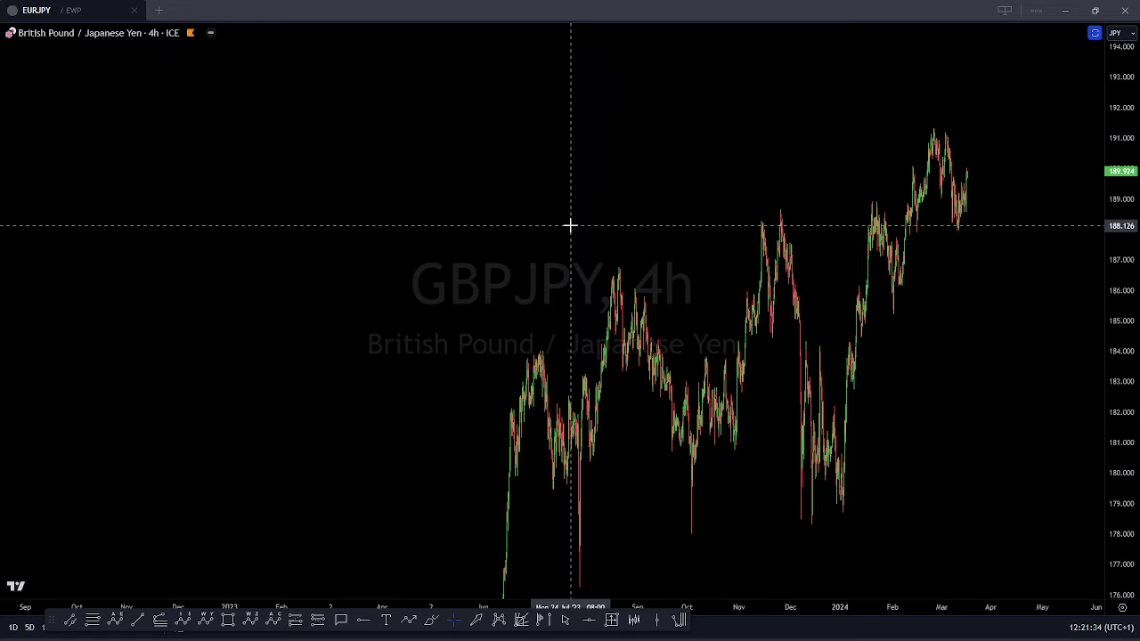
pyautogui.moveTo(1136, 167); pyautogui.dragTo(1120, 497)
pyautogui.moveTo(1017, 328); pyautogui.dragTo(995, 247)
pyautogui.scroll(5, 994, 256)
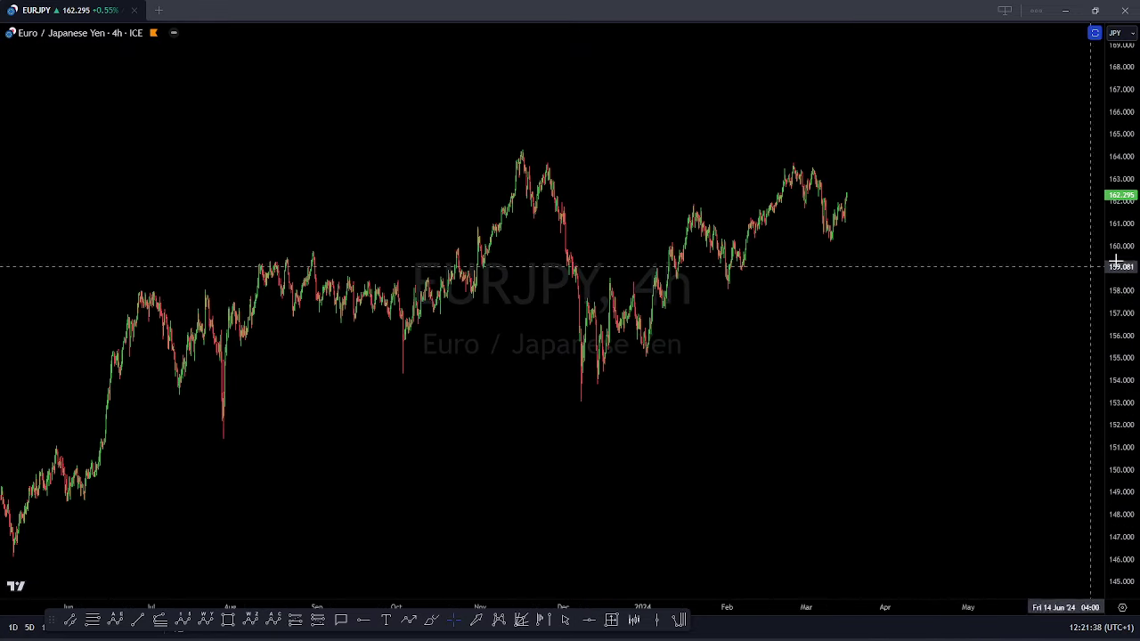
pyautogui.scroll(4, 1016, 226)
pyautogui.moveTo(800, 303); pyautogui.dragTo(895, 278)
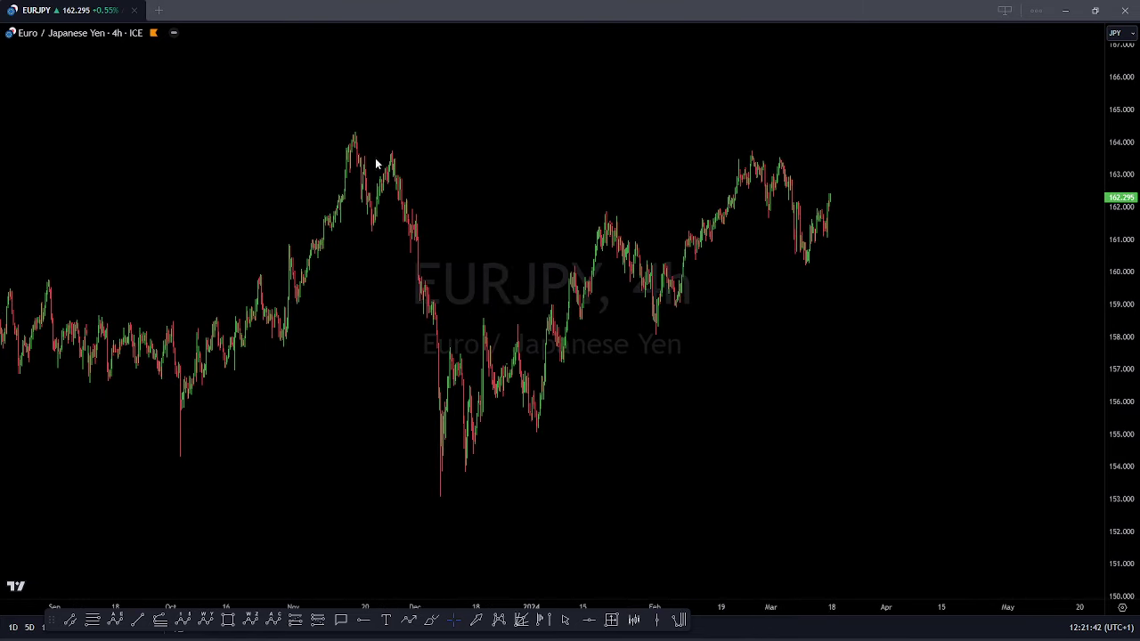
# Step: Trace EURJPY's rising waves from about 153.10 in December to about 163.70 in February, mark the turning points, and clear the sketches
pyautogui.moveTo(452, 490); pyautogui.dragTo(473, 347)
pyautogui.click(479, 318)
pyautogui.click(542, 433)
pyautogui.click(613, 212)
pyautogui.click(659, 336)
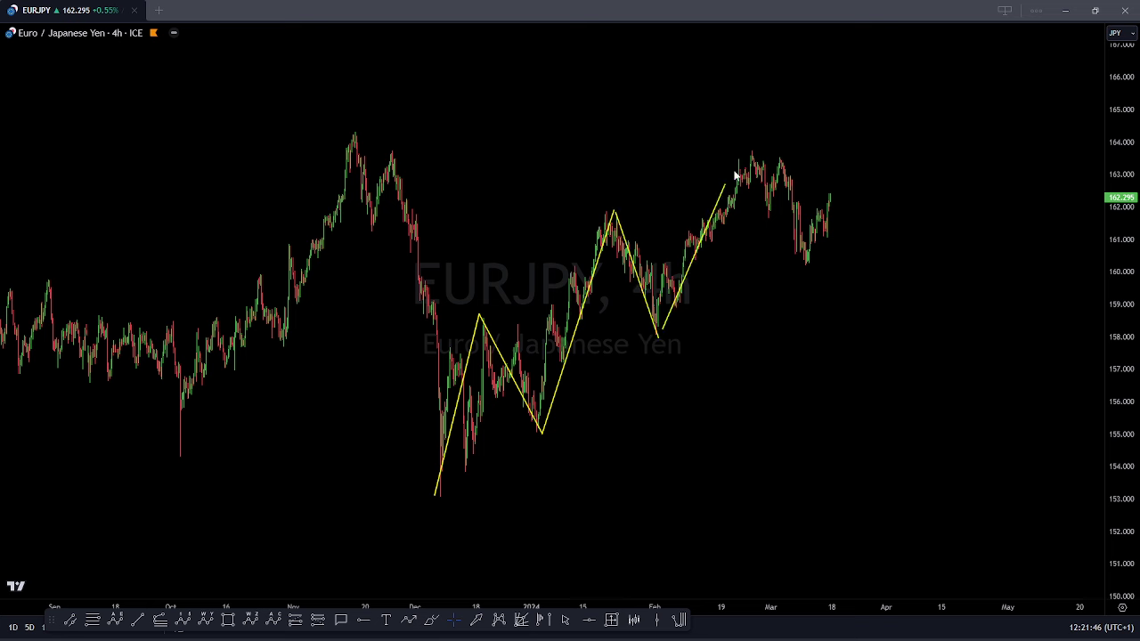
pyautogui.click(746, 155)
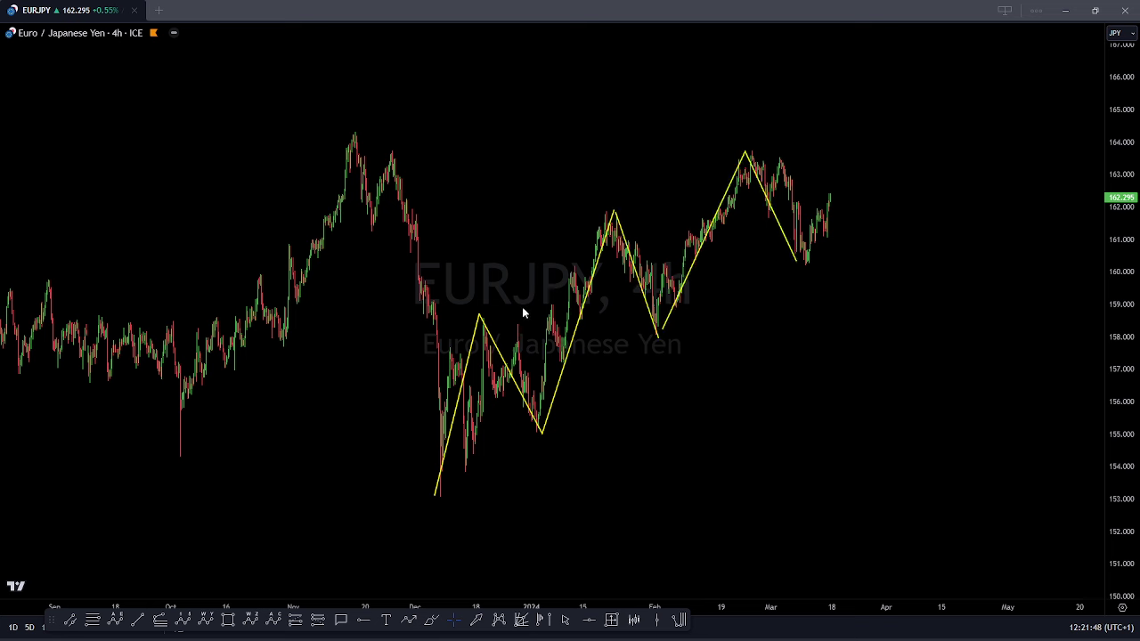
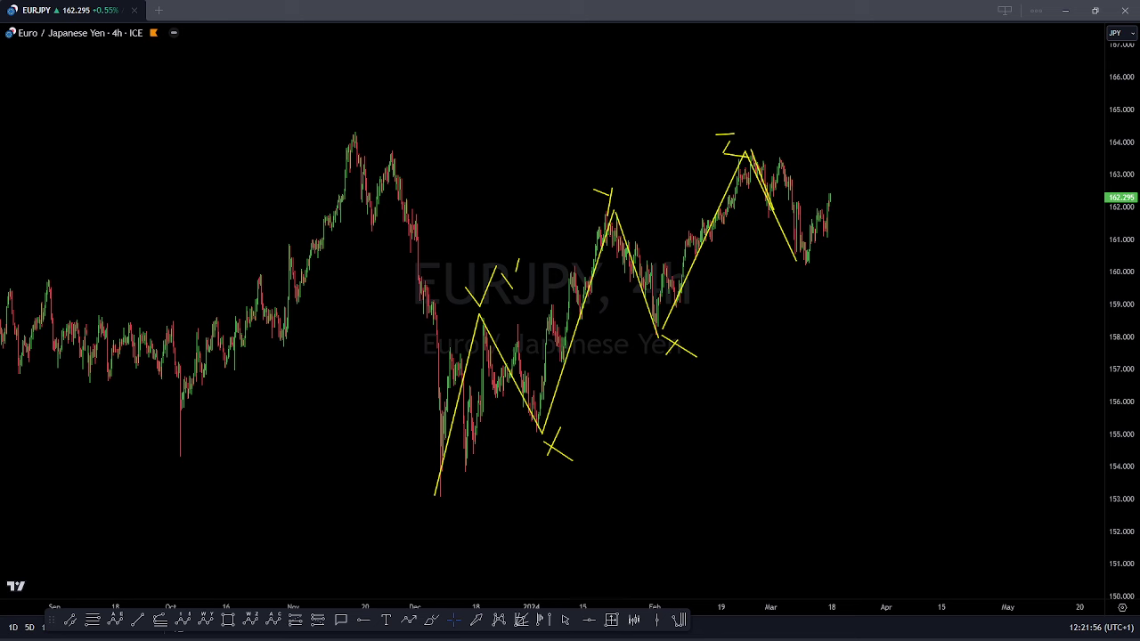
pyautogui.press('Escape')
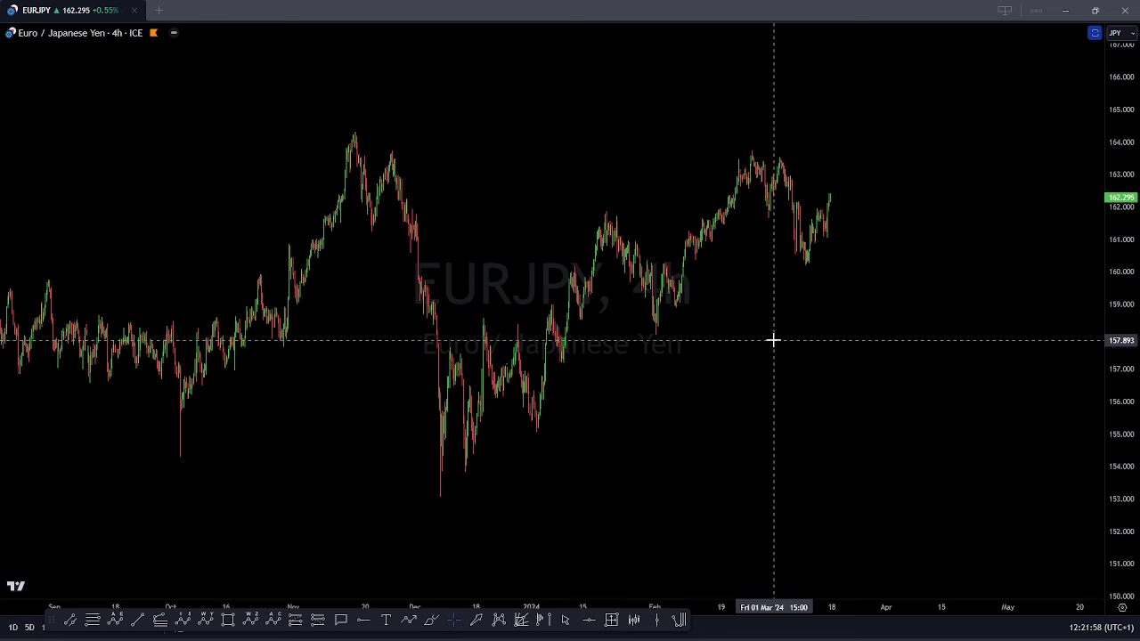
# Step: Trace EURJPY's zigzag decline from about 163.80 to the March low near 160.40, and draw two boundary lines around it
pyautogui.scroll(3, 775, 340)
pyautogui.moveTo(1134, 403); pyautogui.dragTo(1133, 178)
pyautogui.scroll(4, 615, 302)
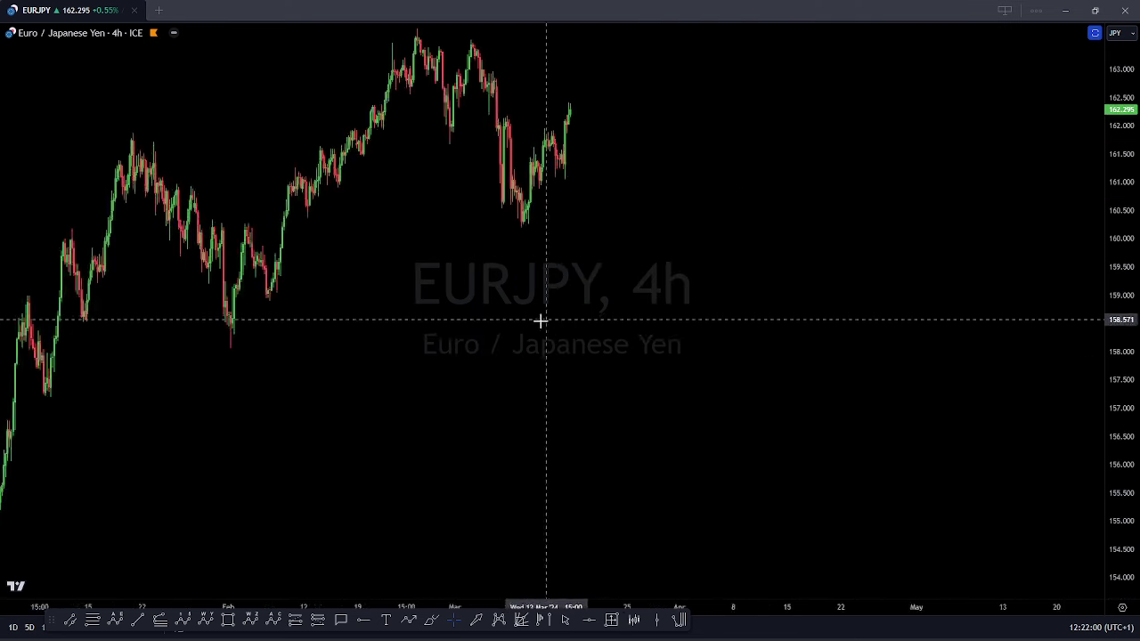
pyautogui.moveTo(540, 321); pyautogui.dragTo(741, 447)
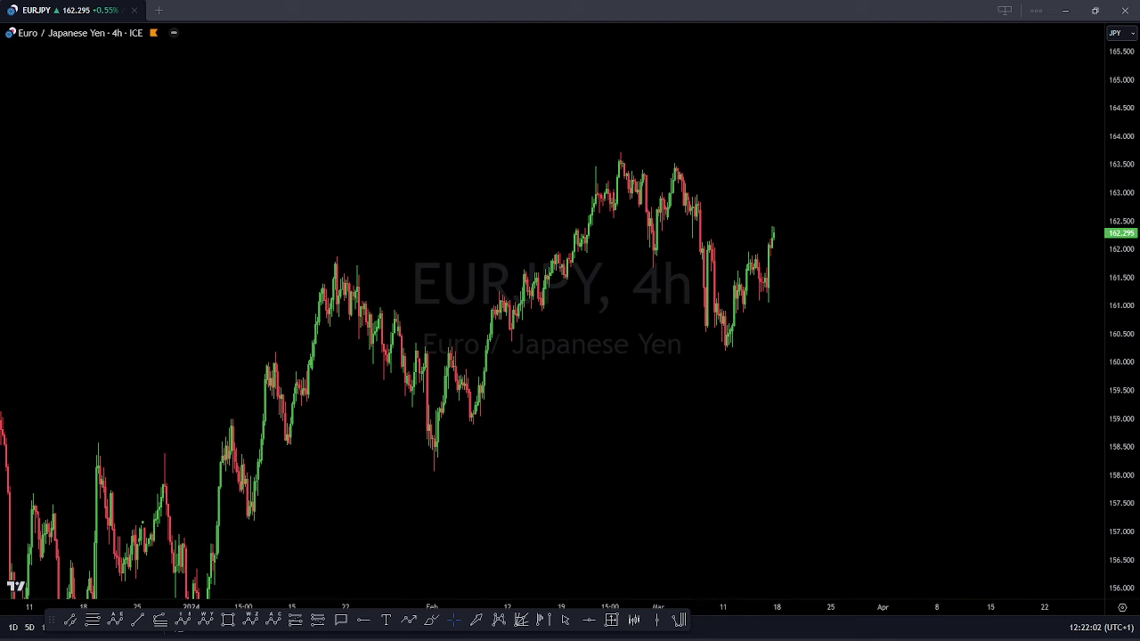
pyautogui.click(621, 156)
pyautogui.click(655, 257)
pyautogui.click(674, 163)
pyautogui.moveTo(708, 236); pyautogui.dragTo(710, 242)
pyautogui.moveTo(710, 245); pyautogui.dragTo(728, 340)
pyautogui.moveTo(651, 260); pyautogui.dragTo(716, 350)
pyautogui.moveTo(695, 176); pyautogui.dragTo(725, 298)
# Step: Trace the rebound to about 162.75, draw a horizontal line near 163.80, project a fall to about 157.80, and clear the sketches
pyautogui.click(728, 346)
pyautogui.click(759, 305)
pyautogui.click(774, 208)
pyautogui.moveTo(620, 153); pyautogui.dragTo(787, 162)
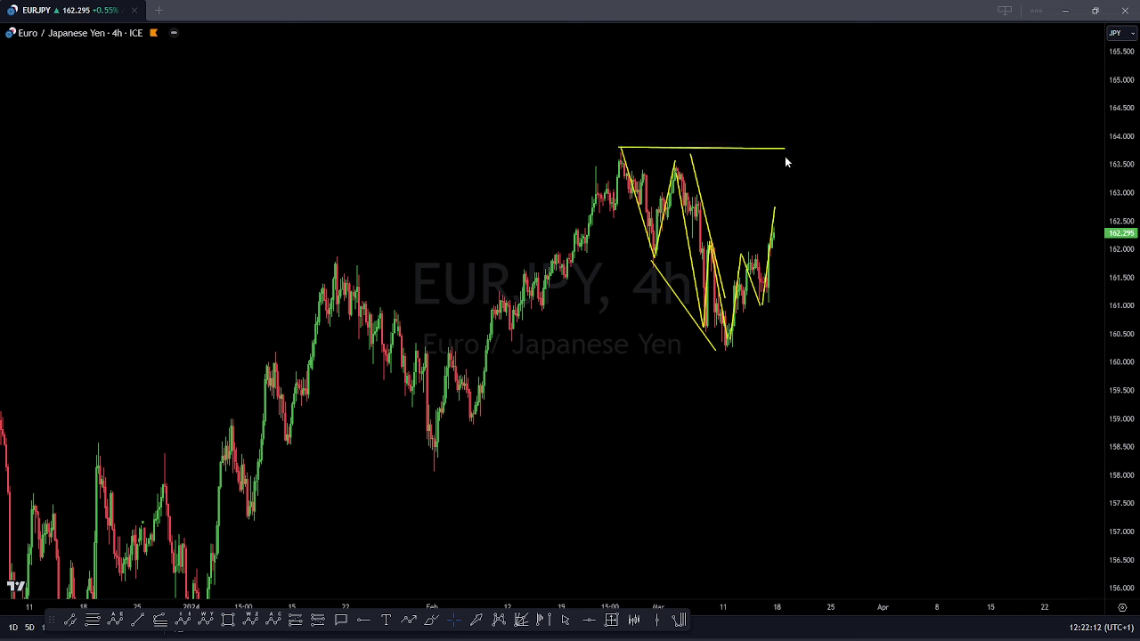
pyautogui.moveTo(775, 210); pyautogui.dragTo(833, 488)
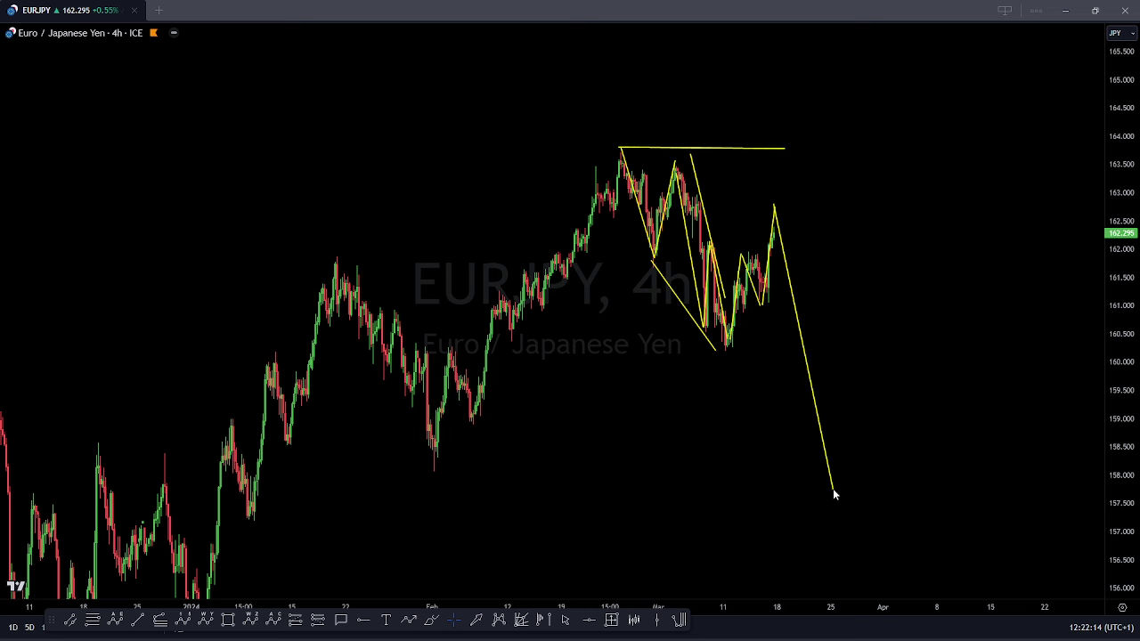
pyautogui.press('e')
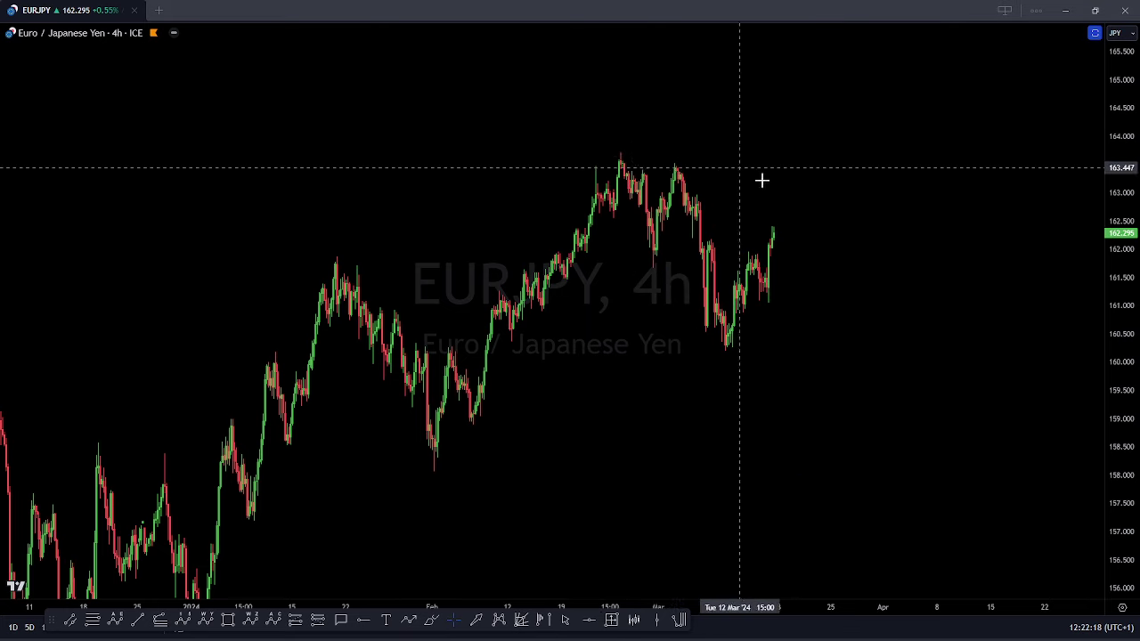
# Step: Switch the chart to CHFJPY at the 4-hour interval and frame the candles from mid-October 2023 to March 2024
pyautogui.scroll(-5, 943, 254)
pyautogui.scroll(-3, 943, 254)
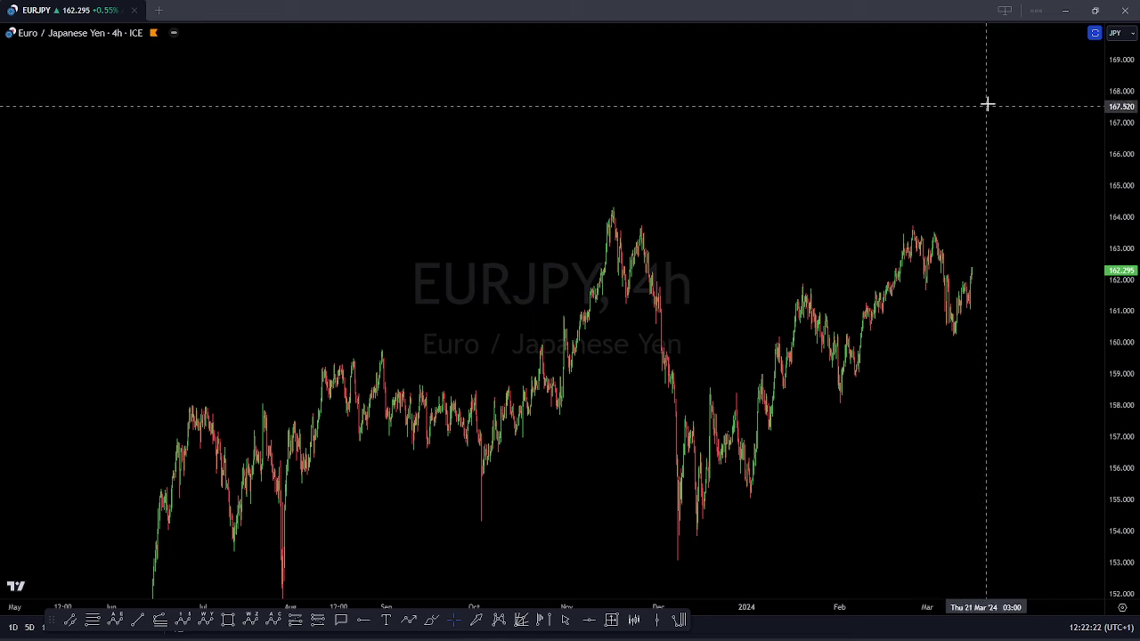
pyautogui.scroll(-5, 934, 408)
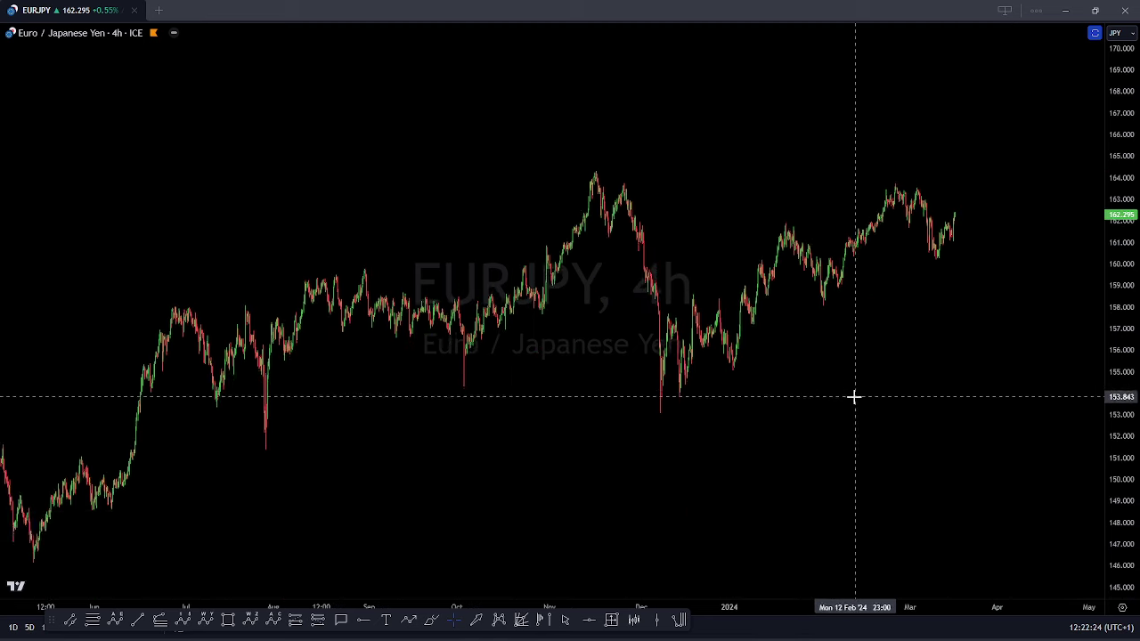
pyautogui.moveTo(1125, 162); pyautogui.dragTo(1119, 488)
pyautogui.moveTo(1061, 435); pyautogui.dragTo(1046, 394)
pyautogui.scroll(5, 891, 420)
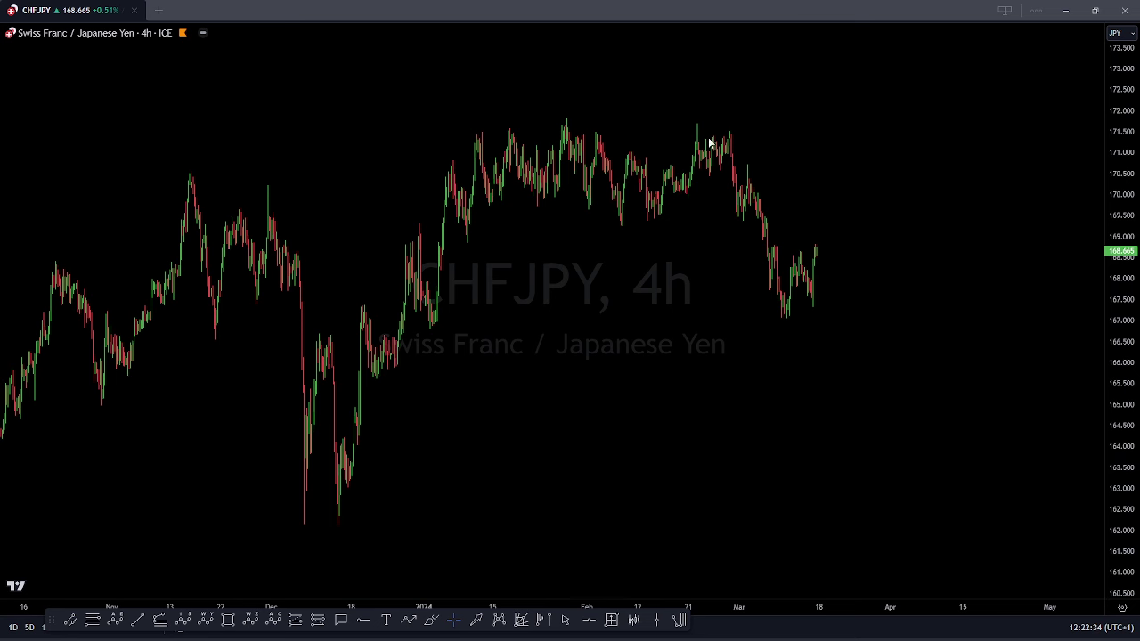
# Step: Trace CHFJPY's drop to about 166.90 and rebound to about 169.20, project a stepped fall via 162.50 to about 160.20, and clear the sketches
pyautogui.moveTo(710, 124)
pyautogui.mouseDown()
pyautogui.moveTo(746, 297)
pyautogui.moveTo(787, 331)
pyautogui.mouseUp()
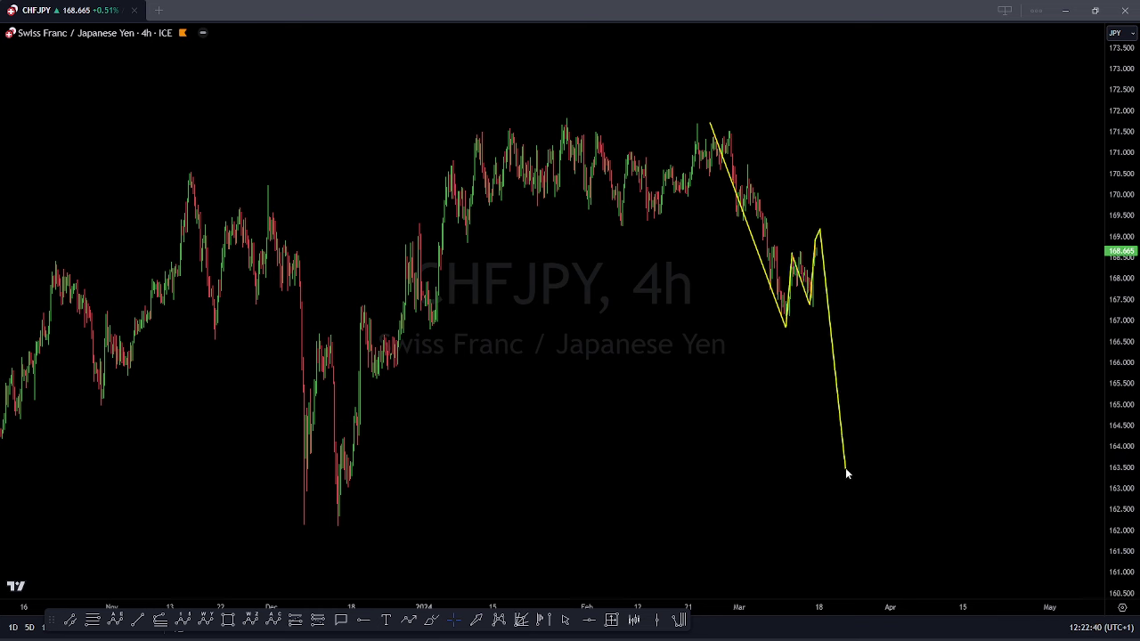
pyautogui.click(880, 510)
pyautogui.doubleClick(932, 606)
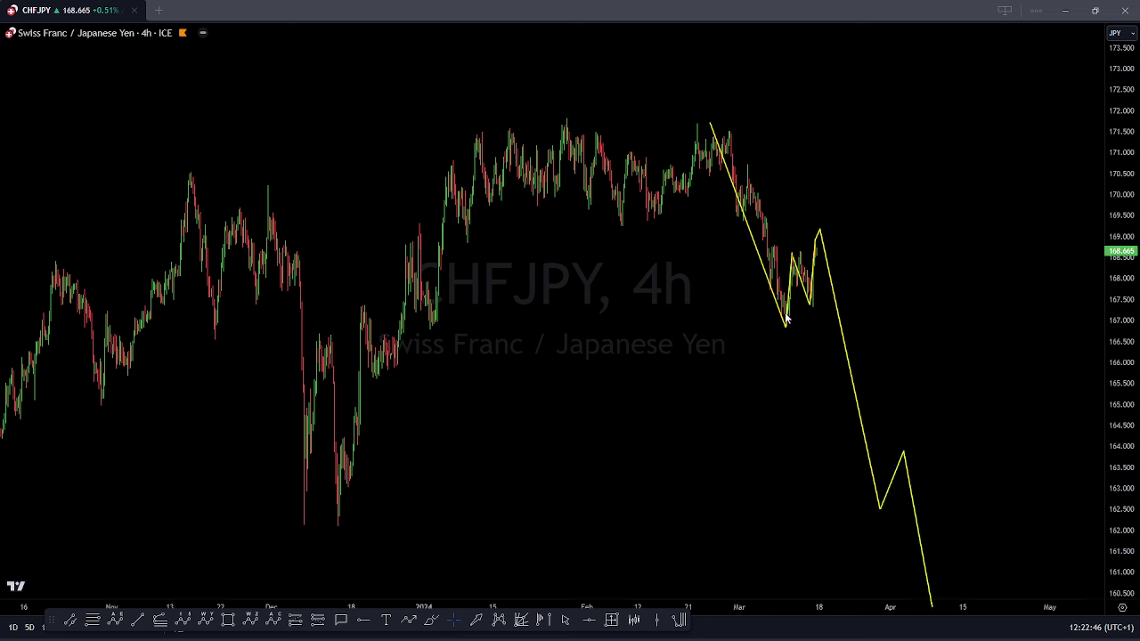
pyautogui.click(826, 238)
pyautogui.click(880, 509)
pyautogui.press('e')
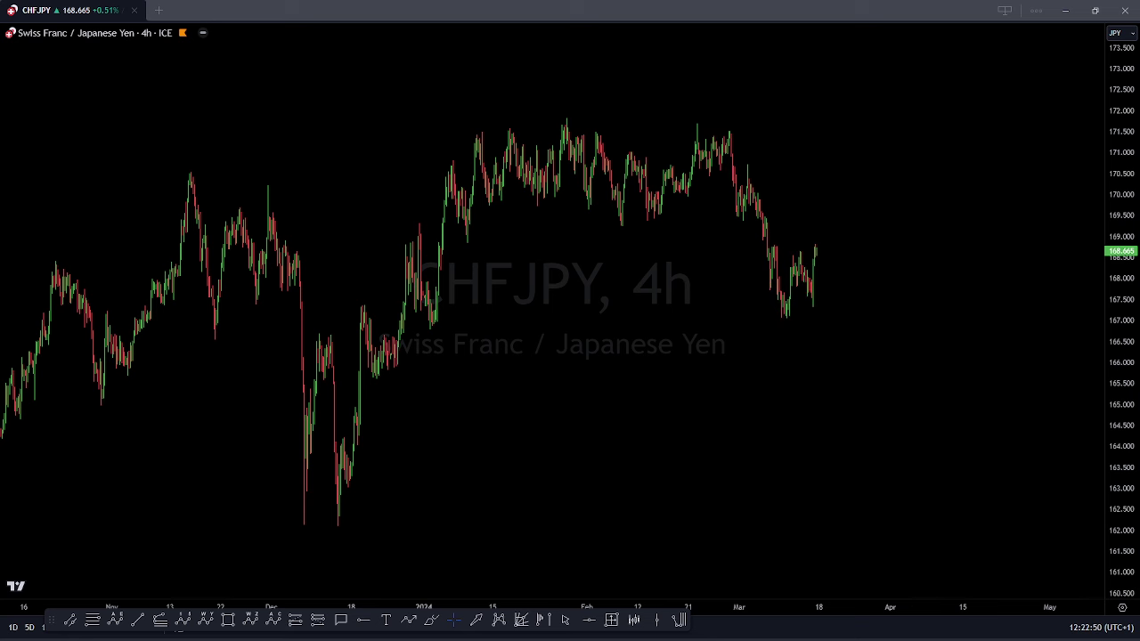
# Step: Switch the chart to CADJPY at the 4-hour interval and frame the candles from mid-August 2023 to March 2024
pyautogui.press('Down')
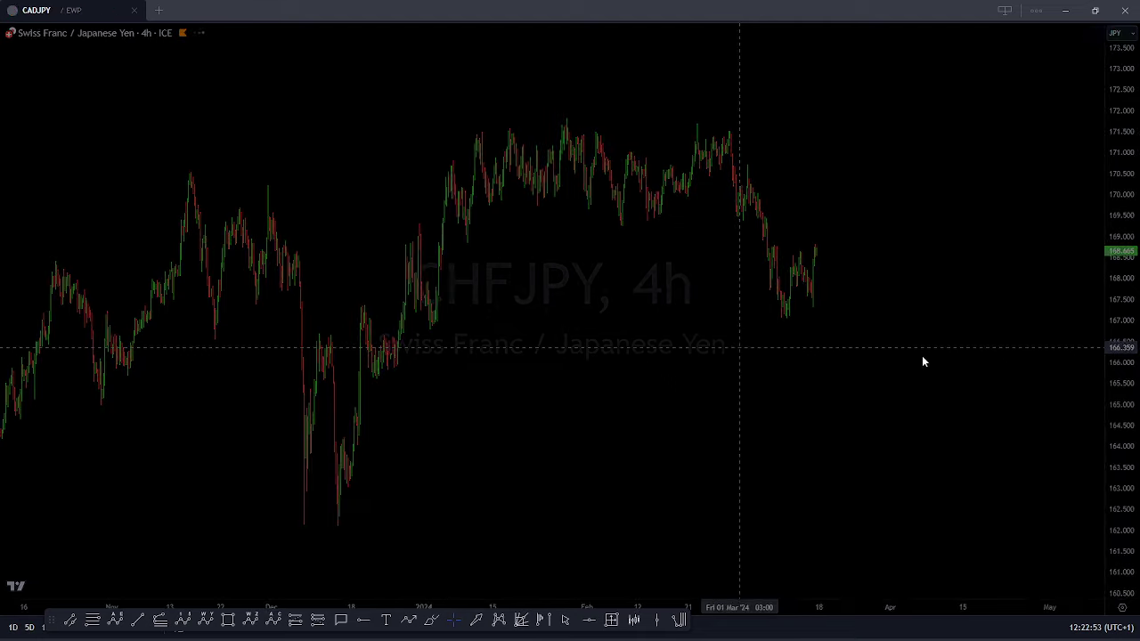
pyautogui.scroll(-5, 947, 392)
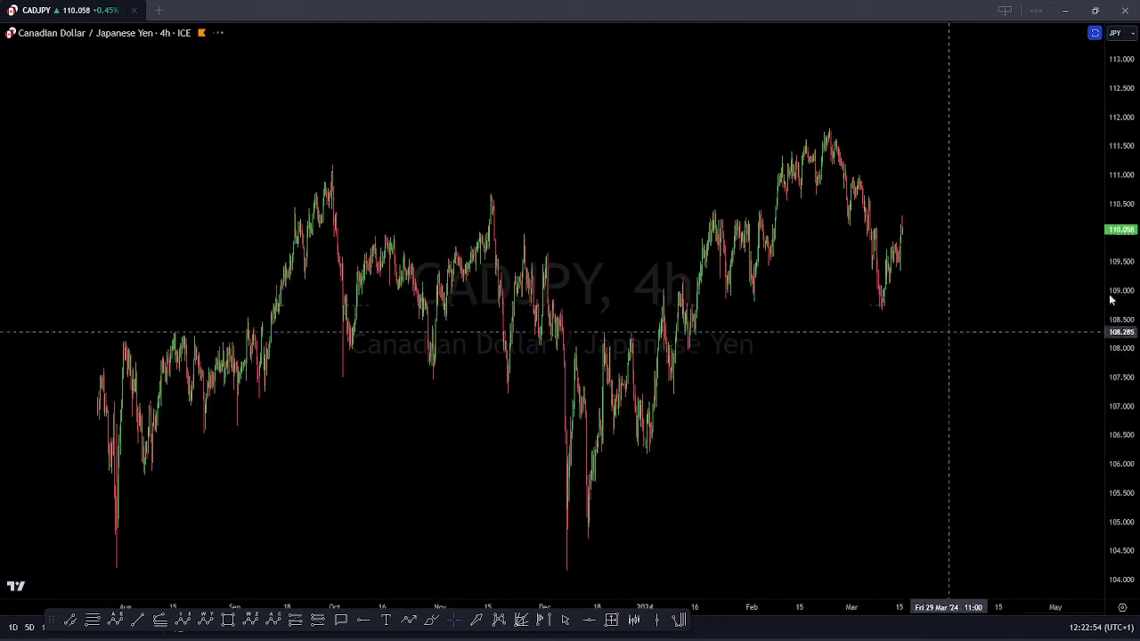
pyautogui.scroll(-4, 962, 356)
pyautogui.scroll(4, 952, 374)
pyautogui.moveTo(1118, 342); pyautogui.dragTo(1118, 194)
pyautogui.scroll(2, 862, 347)
pyautogui.moveTo(778, 375); pyautogui.dragTo(809, 377)
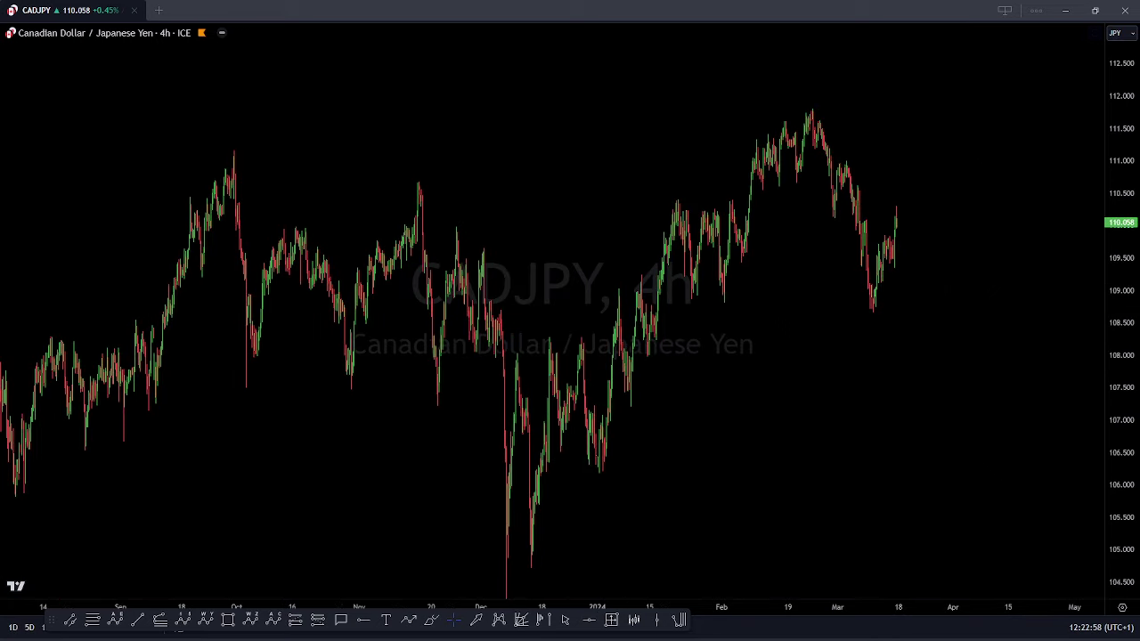
# Step: Trace CADJPY's zigzag drop from about 111.85 to 108.75, project a rally to about 111.65, and clear the sketches
pyautogui.click(815, 109)
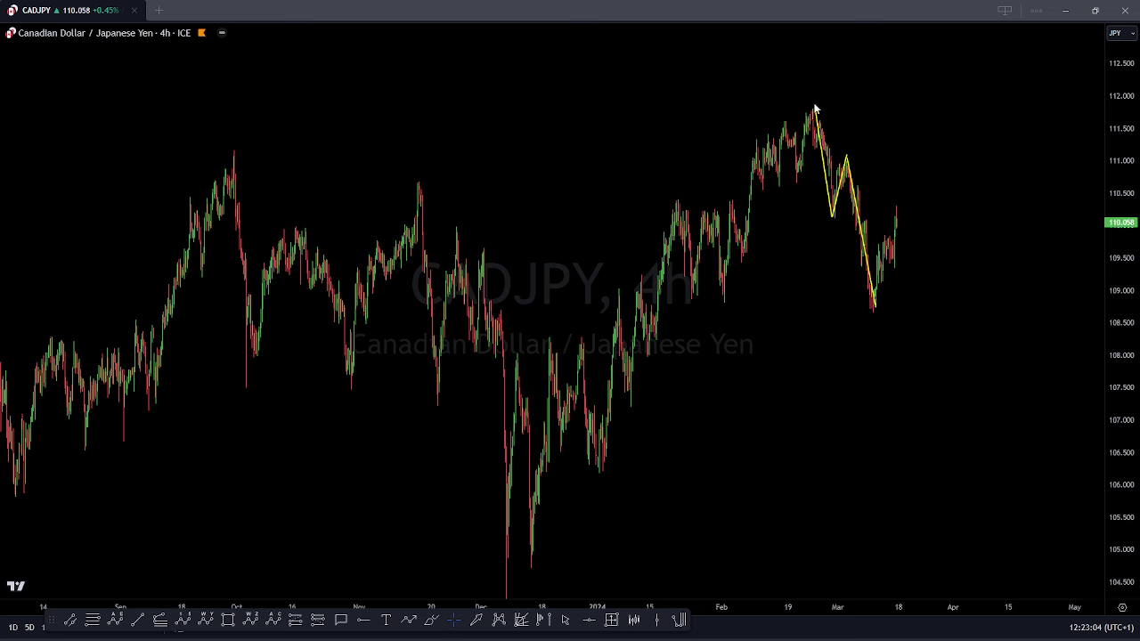
pyautogui.click(865, 316)
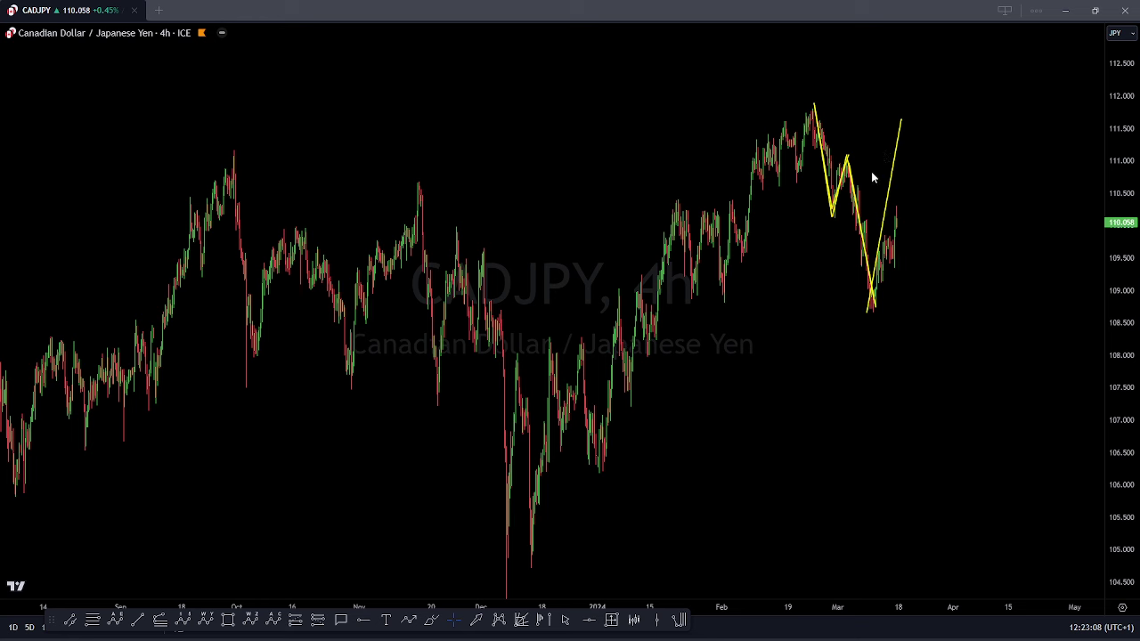
pyautogui.press('Escape')
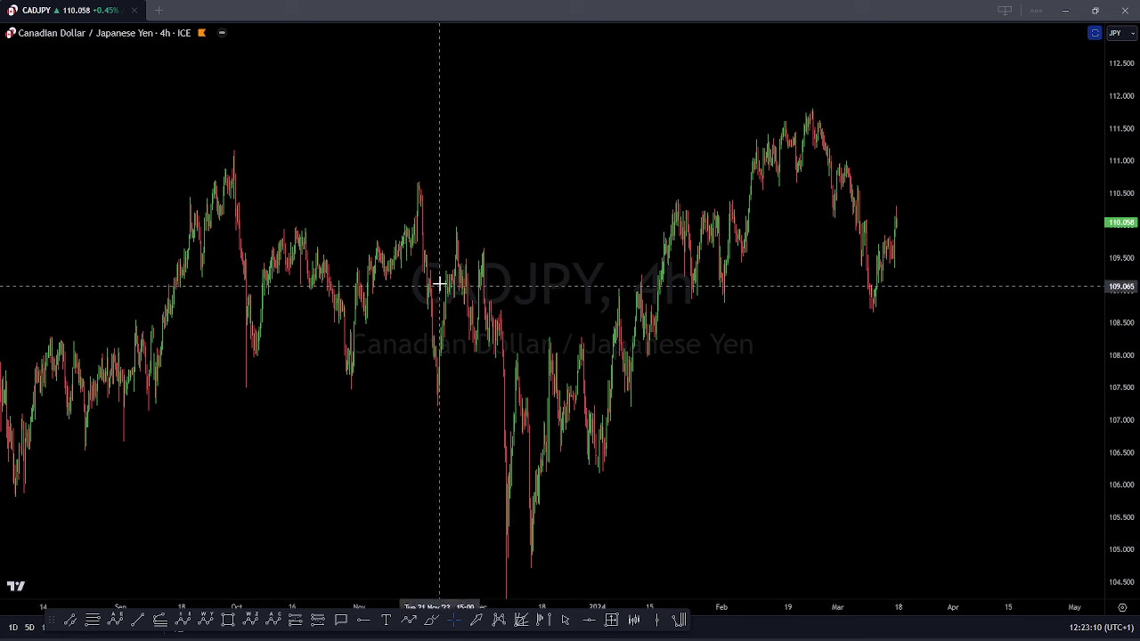
# Step: Switch CADJPY to the 1-hour interval, reveal the hidden drawings, and frame the wave count from late November 2023 to March 2024 full screen
pyautogui.write('1H')
pyautogui.press('Return')
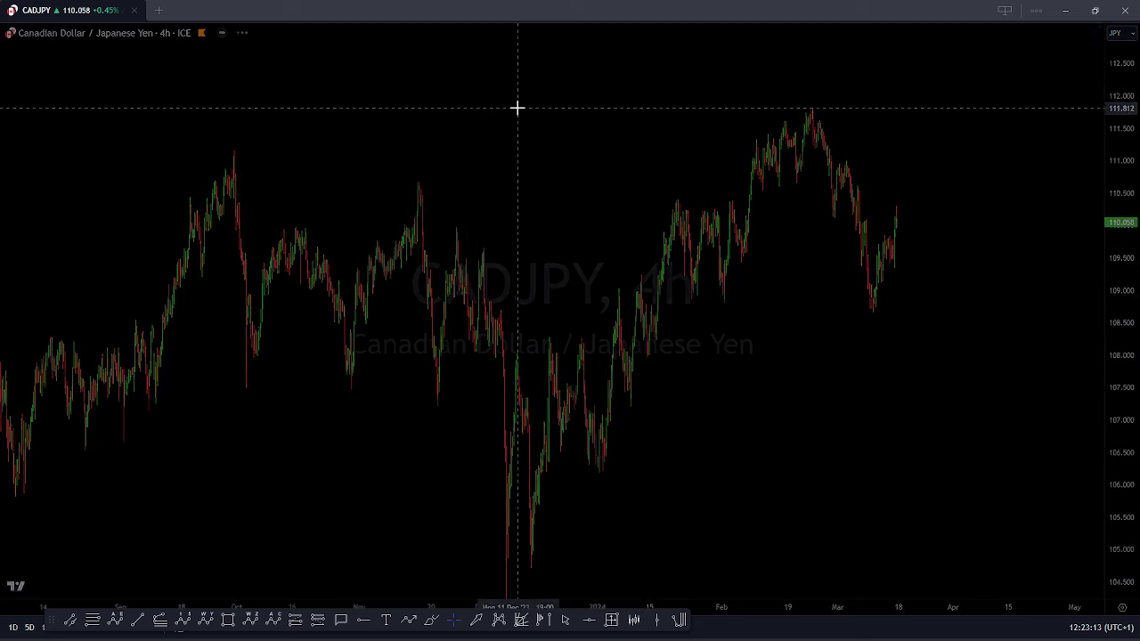
pyautogui.hotkey('alt', 'Return')
pyautogui.scroll(-7, 630, 367)
pyautogui.click(22, 354)
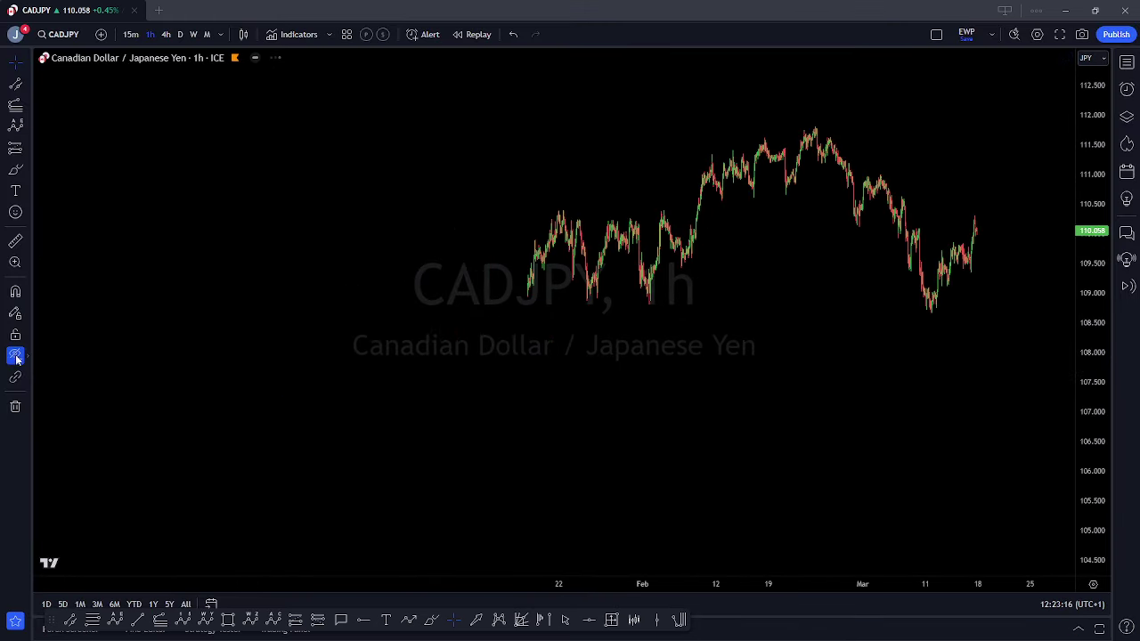
pyautogui.scroll(5, 975, 303)
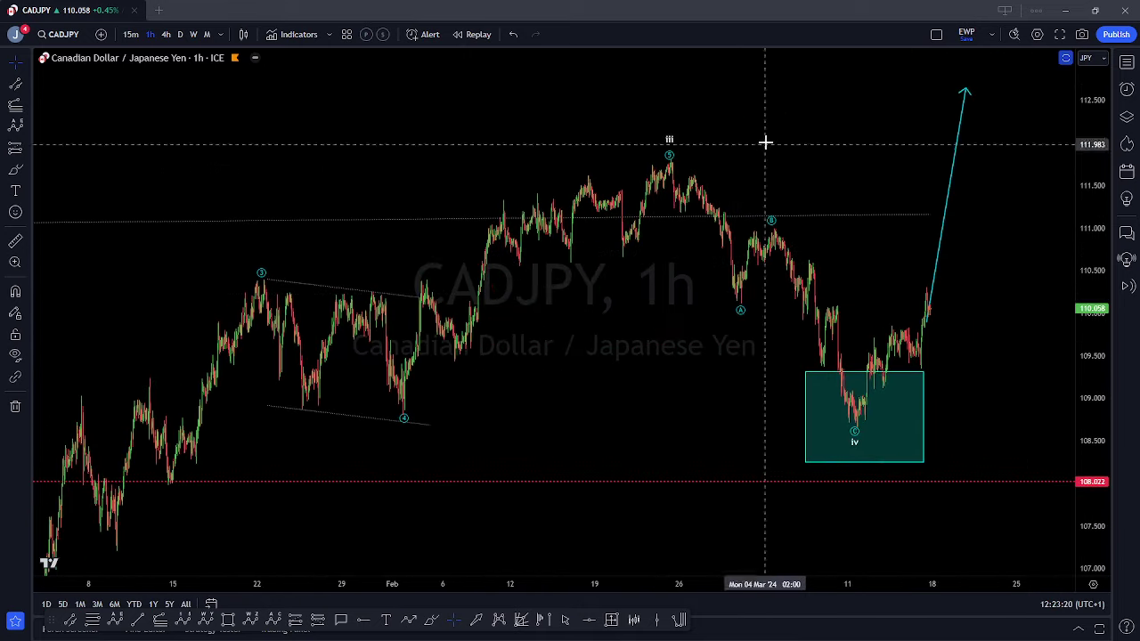
pyautogui.click(1060, 34)
pyautogui.scroll(-2, 1037, 331)
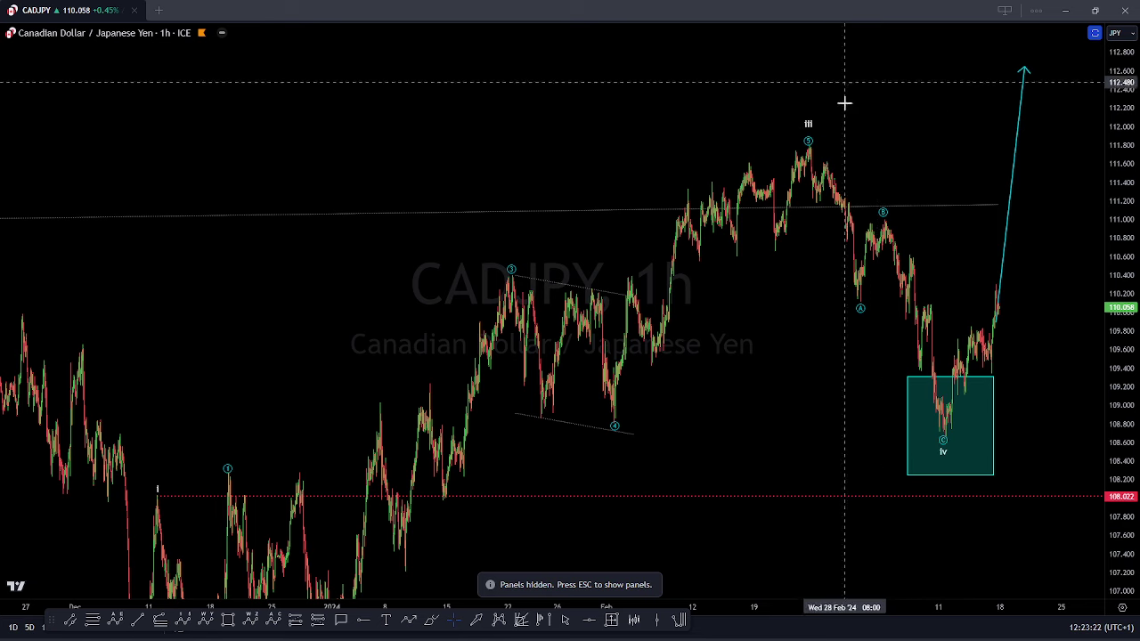
# Step: Trace the labelled A-B-C decline from the wave iii high into the green box and project a rally beyond 112.80
pyautogui.click(812, 142)
pyautogui.click(857, 298)
pyautogui.click(882, 214)
pyautogui.moveTo(943, 434)
pyautogui.mouseDown()
pyautogui.moveTo(983, 272)
pyautogui.moveTo(998, 306)
pyautogui.moveTo(1045, 2)
pyautogui.mouseUp()
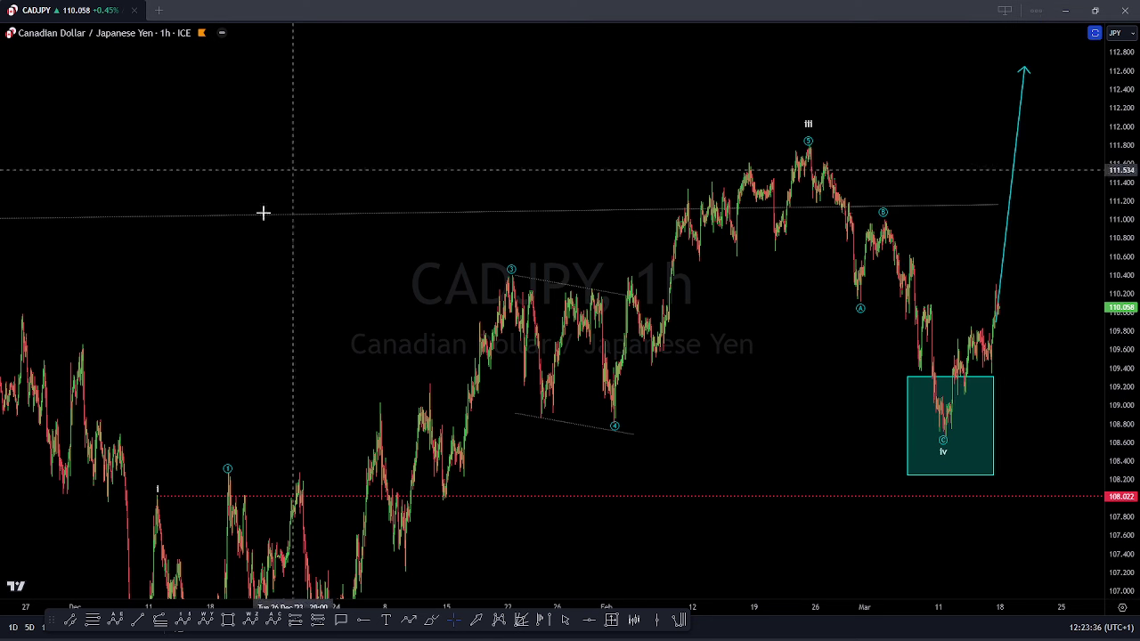
# Step: Leave the full-screen view, hide the saved drawings again, and return the chart to the 4-hour interval
pyautogui.press('Escape')
pyautogui.click(15, 355)
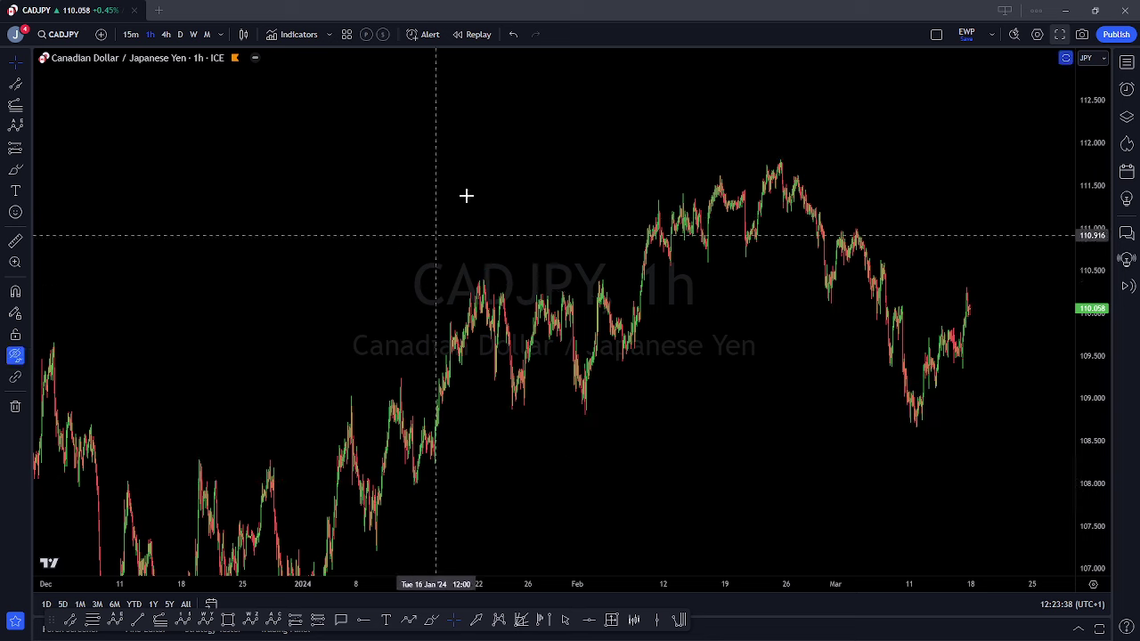
pyautogui.write('4')
pyautogui.press('Return')
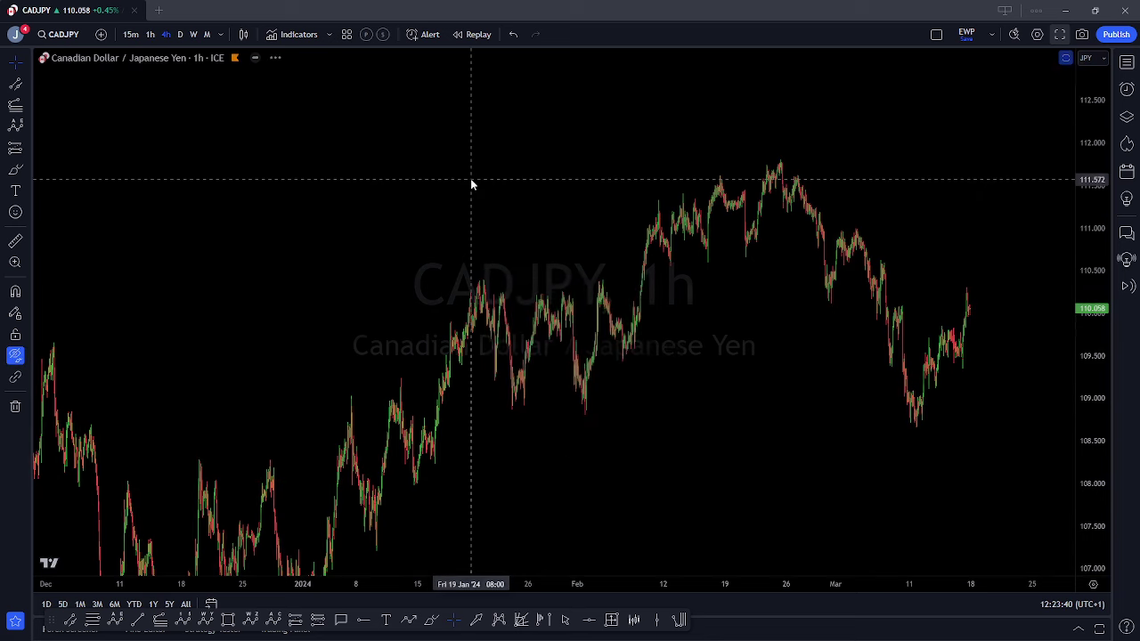
# Step: Switch the chart to NZDJPY and frame the 4-hour candles from mid-December 2023 to March 2024 full screen
pyautogui.press('space')
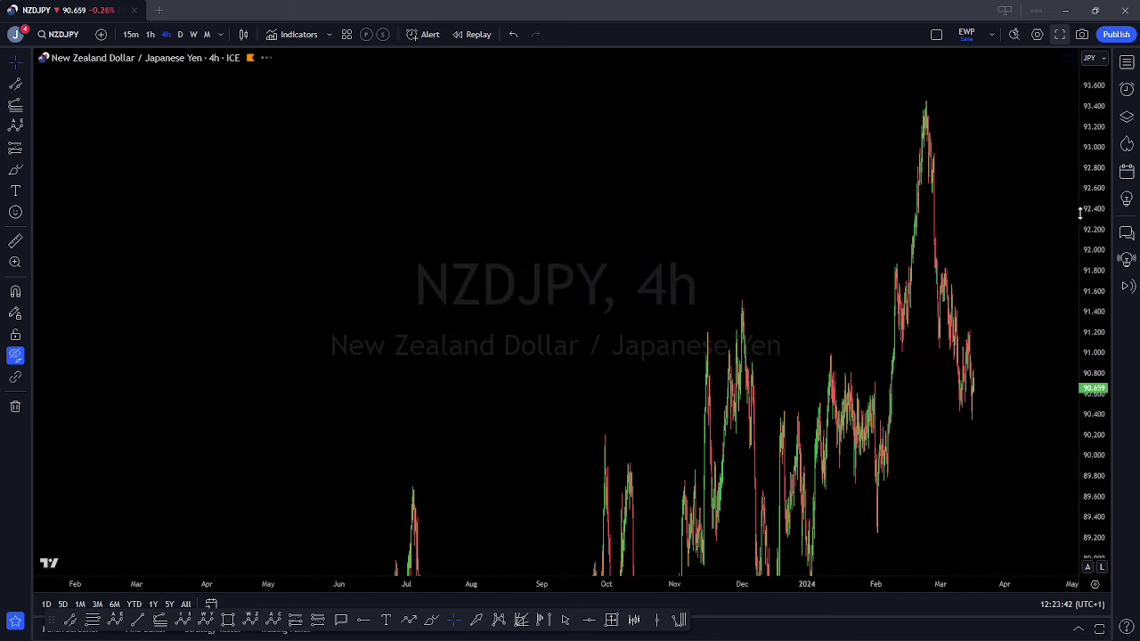
pyautogui.scroll(3, 1000, 440)
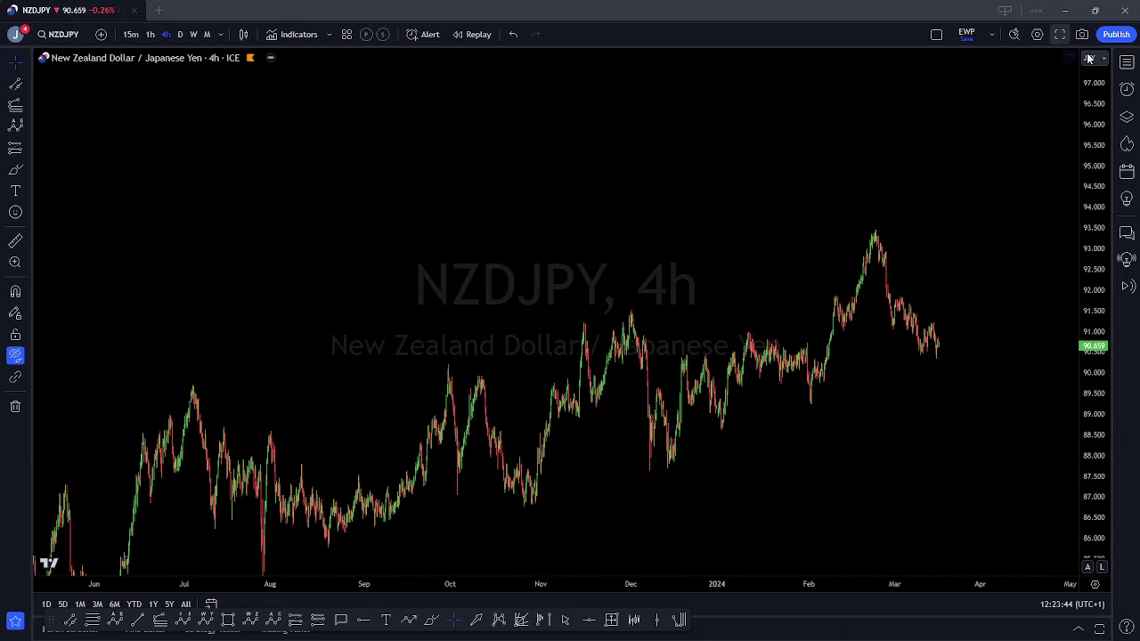
pyautogui.click(1059, 35)
pyautogui.scroll(5, 1095, 145)
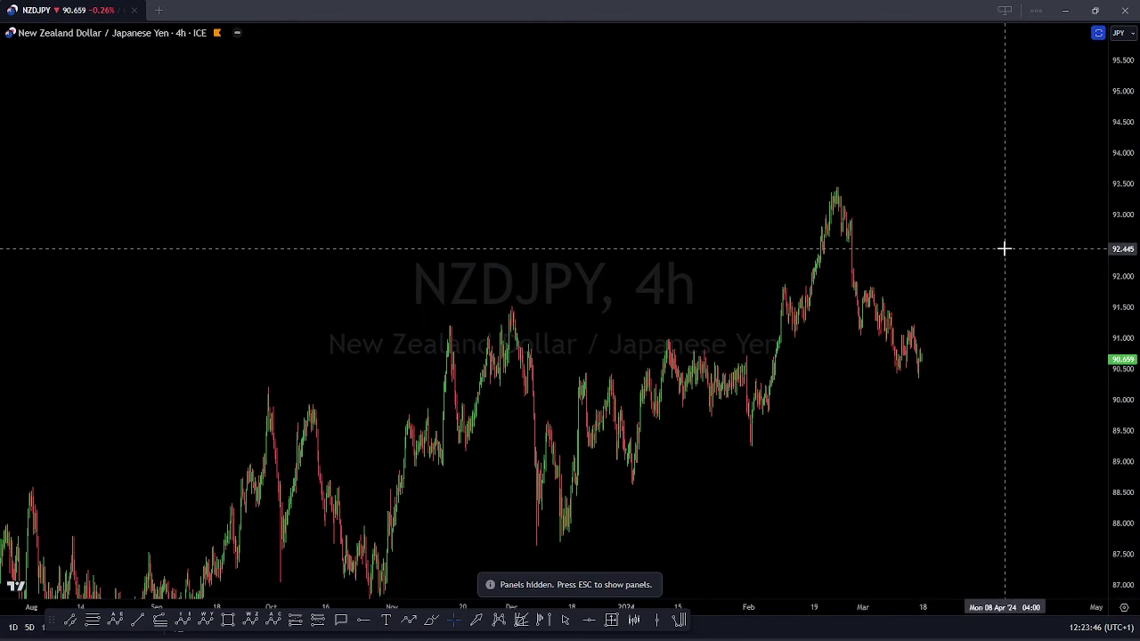
pyautogui.scroll(3, 927, 334)
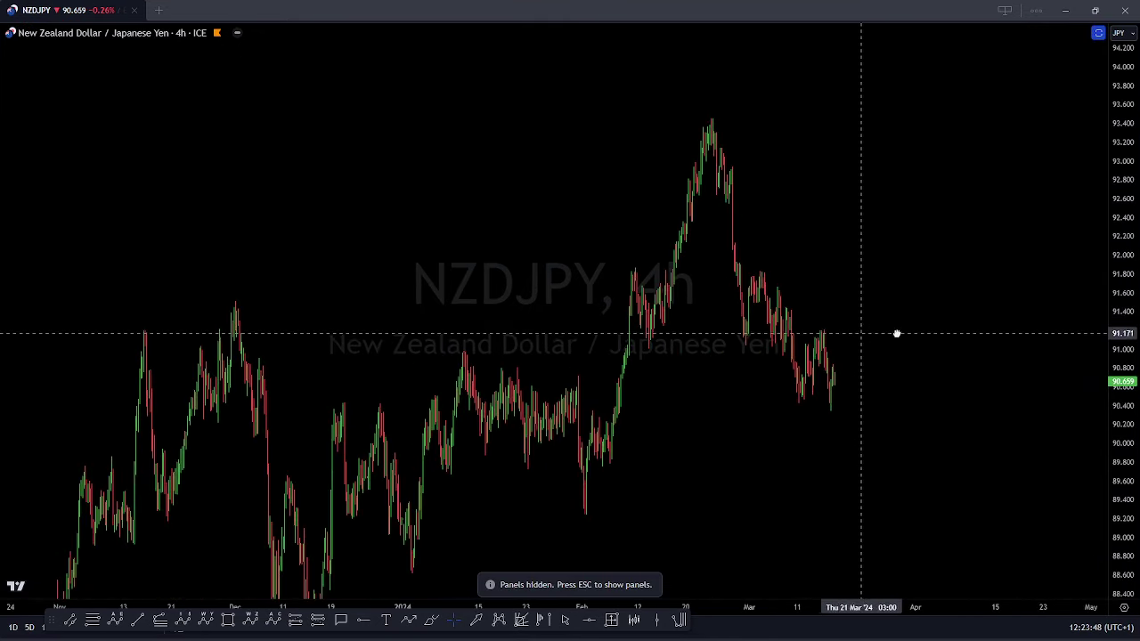
pyautogui.scroll(3, 988, 334)
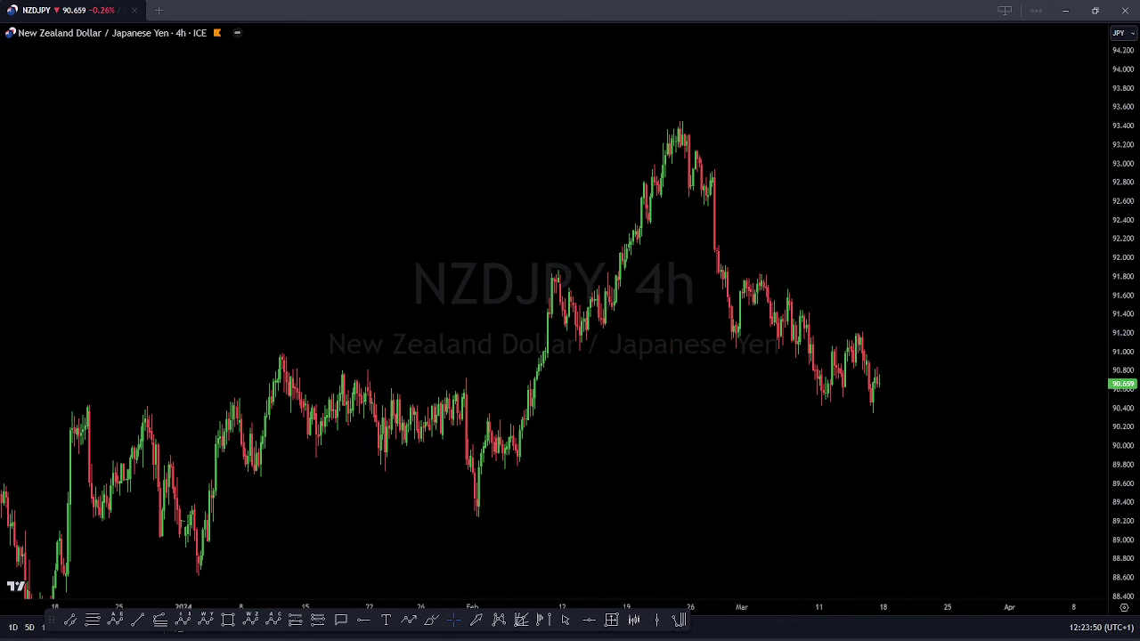
# Step: Trace NZDJPY's stepped decline from about 93.50 via 91.10 down to about 90.25
pyautogui.click(680, 118)
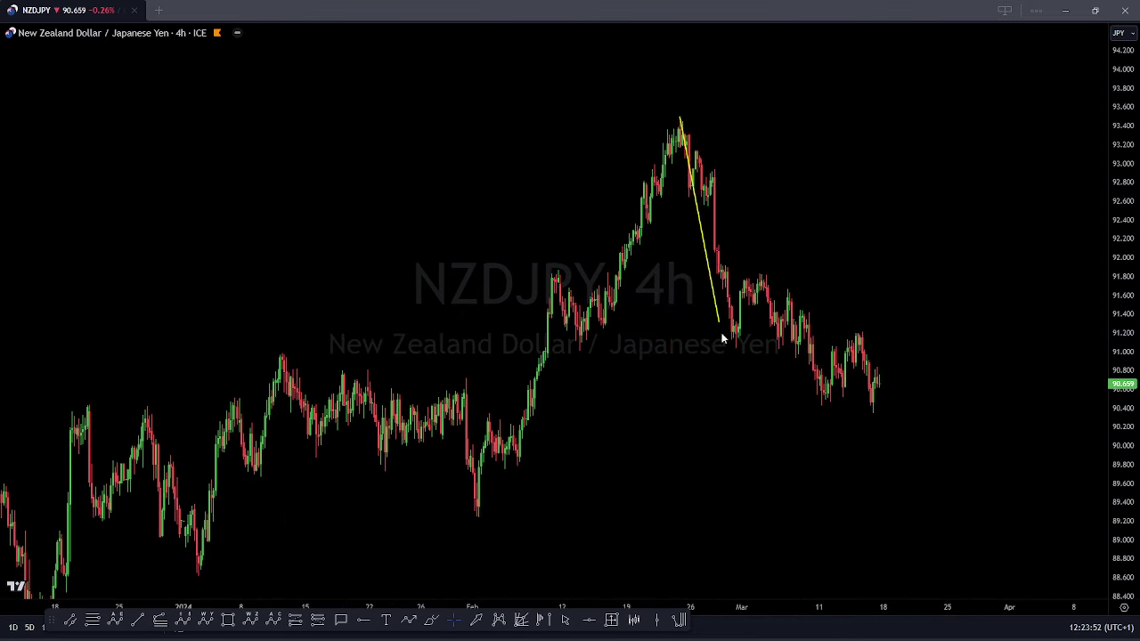
pyautogui.click(735, 339)
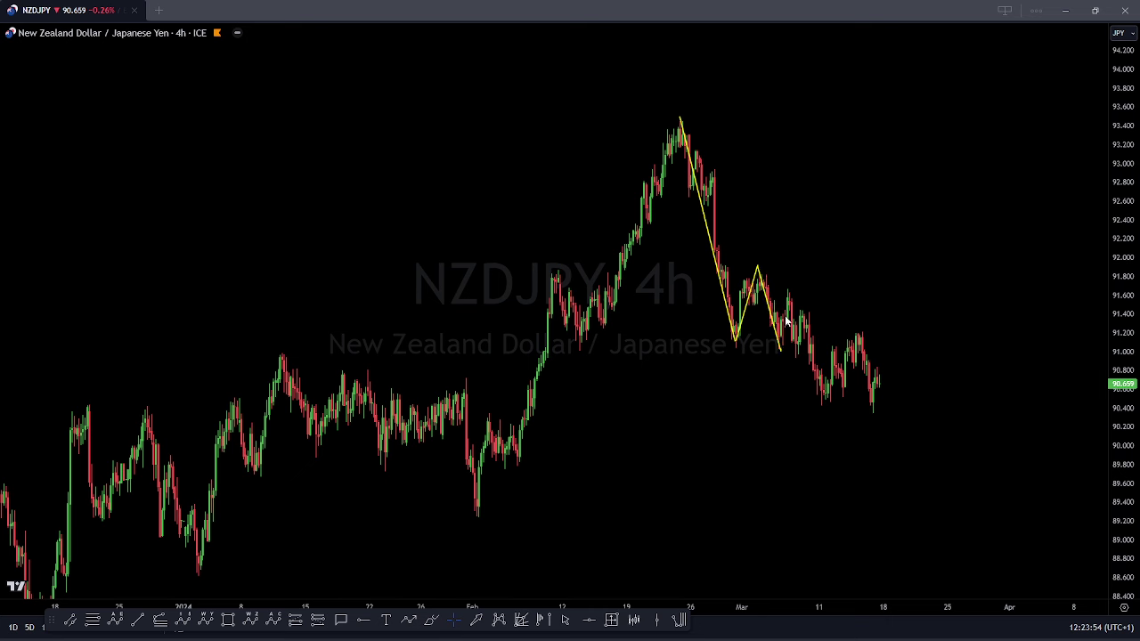
pyautogui.click(823, 395)
pyautogui.moveTo(857, 340); pyautogui.dragTo(877, 422)
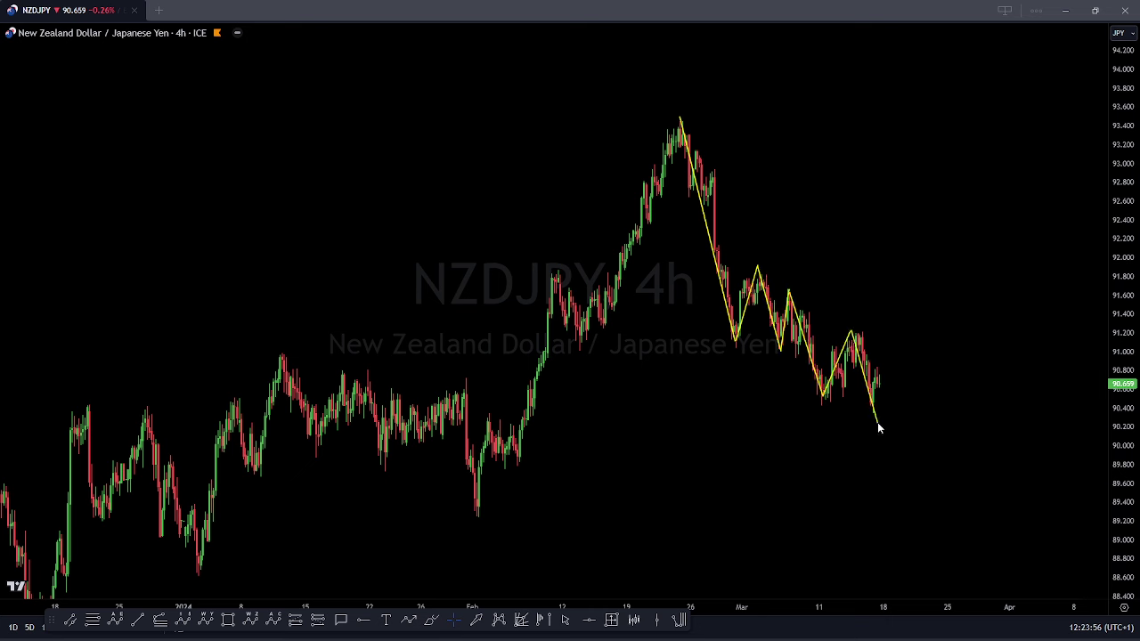
# Step: Bound the March decline with two converging lines, project rallies beyond 94.20, and clear the sketches
pyautogui.moveTo(754, 376); pyautogui.dragTo(860, 416)
pyautogui.click(882, 359)
pyautogui.click(880, 388)
pyautogui.click(956, 24)
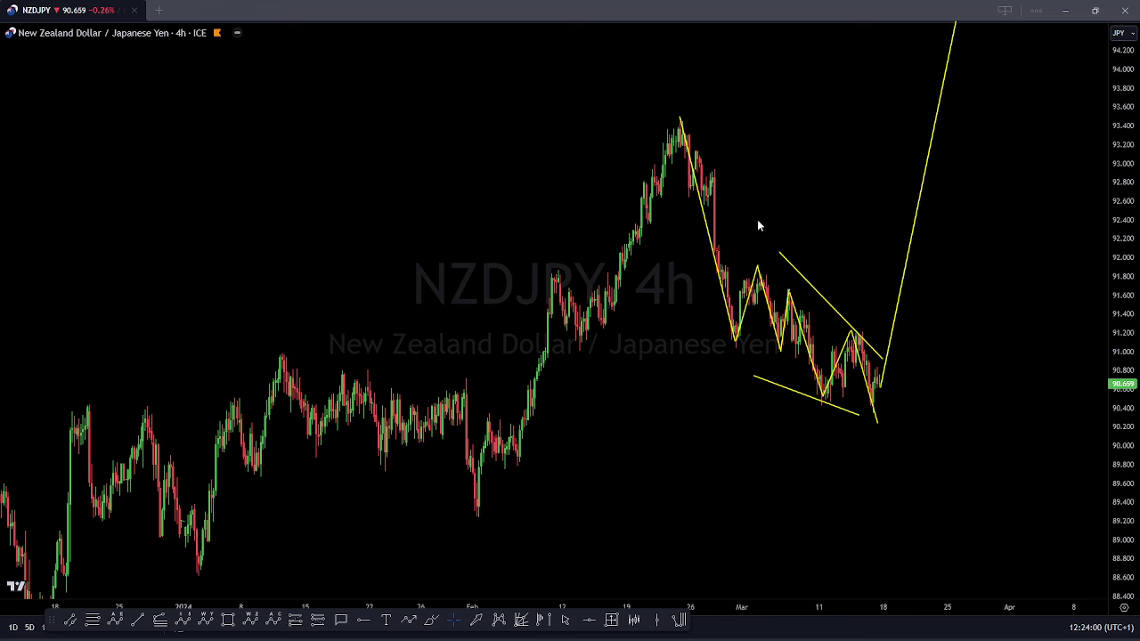
pyautogui.moveTo(672, 151)
pyautogui.mouseDown()
pyautogui.moveTo(724, 346)
pyautogui.moveTo(801, 340)
pyautogui.moveTo(868, 410)
pyautogui.moveTo(951, 0)
pyautogui.mouseUp()
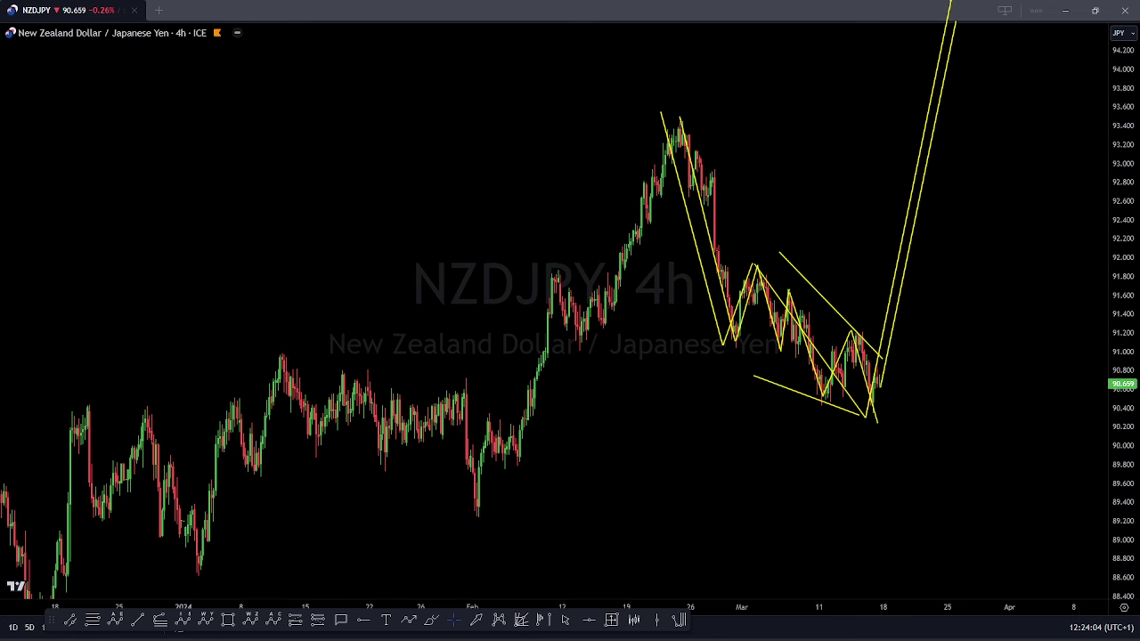
pyautogui.press('e')
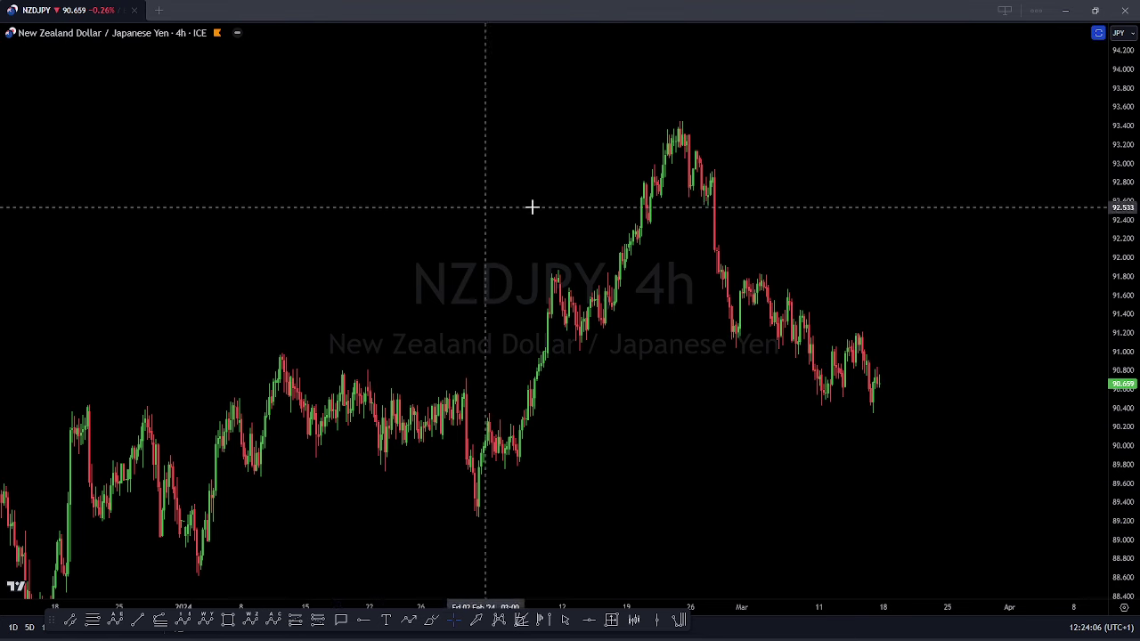
# Step: Switch the chart to AUDJPY and frame the 4-hour candles from mid-December 2023 to March 2024
pyautogui.scroll(-6, 615, 217)
pyautogui.press('Down')
pyautogui.moveTo(1137, 257); pyautogui.dragTo(1126, 179)
pyautogui.scroll(4, 1043, 297)
pyautogui.moveTo(1089, 195); pyautogui.dragTo(1081, 222)
pyautogui.scroll(3, 975, 257)
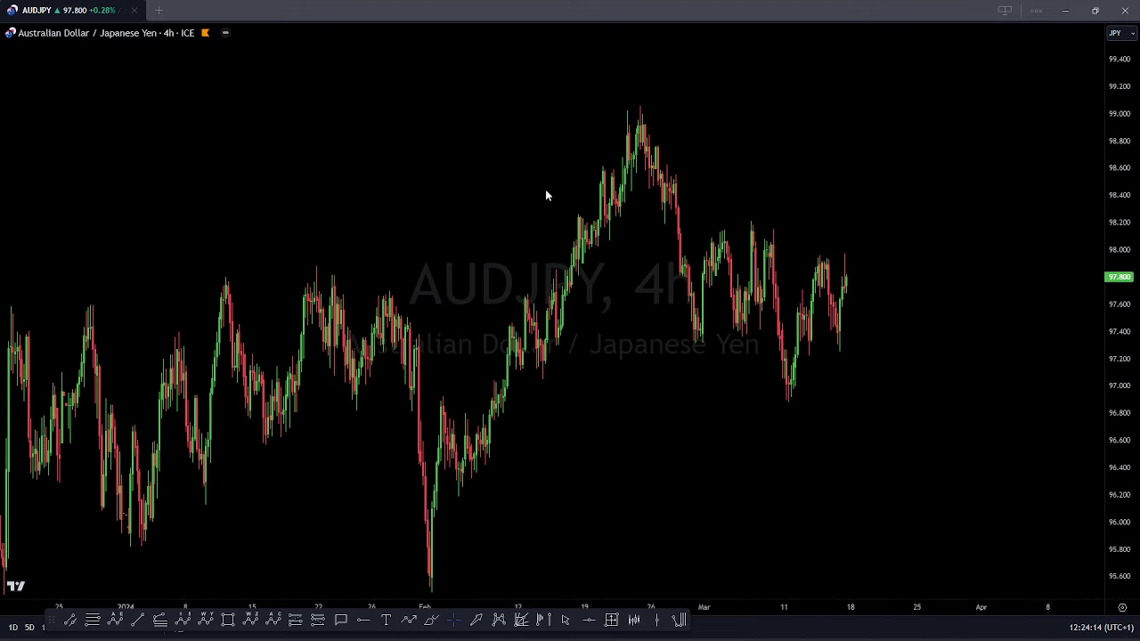
# Step: Trace AUDJPY's drop to about 97.30 and rebound to 98.15, project a fall to about 96.35 and a rally beyond 99.40, and clear the sketches
pyautogui.moveTo(635, 97); pyautogui.dragTo(692, 345)
pyautogui.moveTo(692, 346)
pyautogui.mouseDown()
pyautogui.moveTo(750, 226)
pyautogui.moveTo(800, 446)
pyautogui.mouseUp()
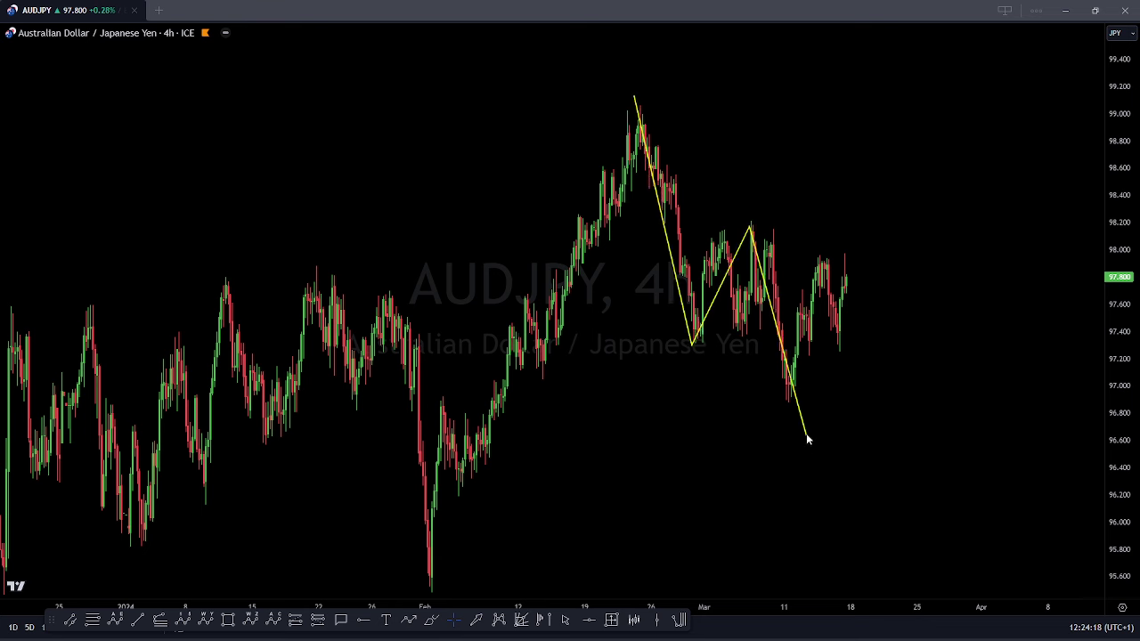
pyautogui.click(811, 474)
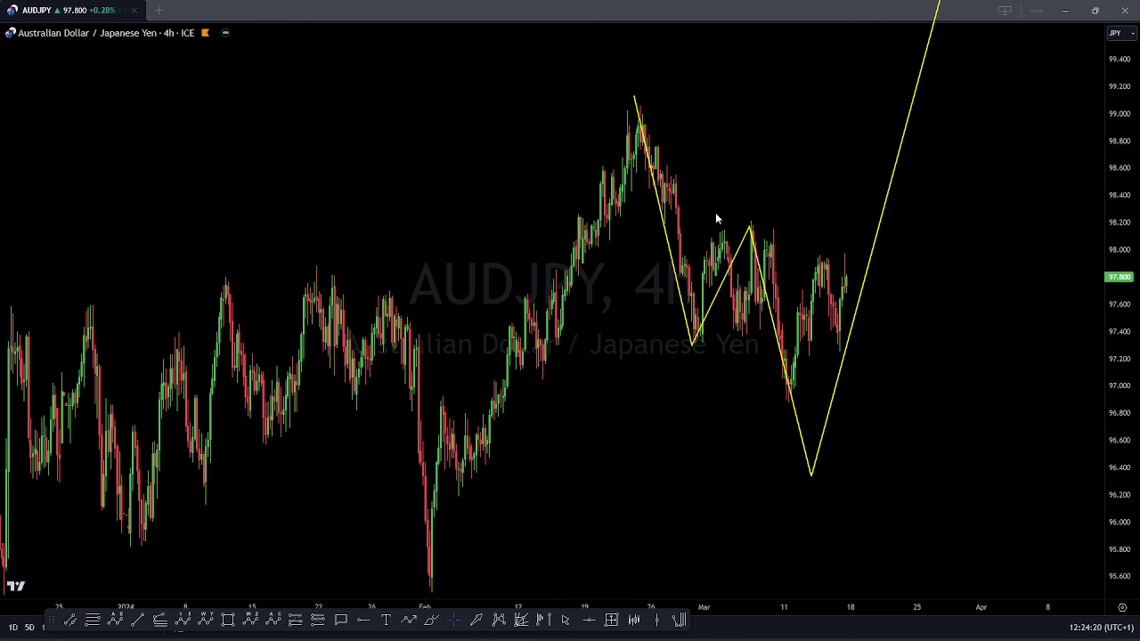
pyautogui.press('Escape')
# Step: Trace AUDJPY's three-leg decline from about 99.30 to 97.00 and the smaller swings that follow between about 98.05 and 97.40
pyautogui.click(756, 224)
pyautogui.click(793, 413)
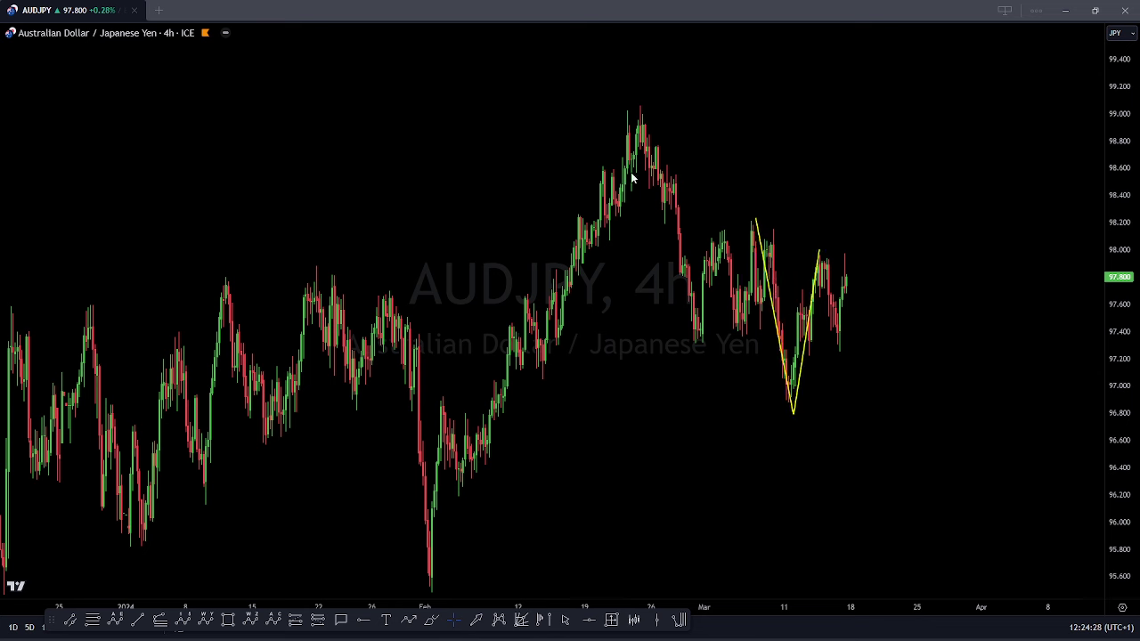
pyautogui.click(696, 340)
pyautogui.click(753, 219)
pyautogui.click(791, 389)
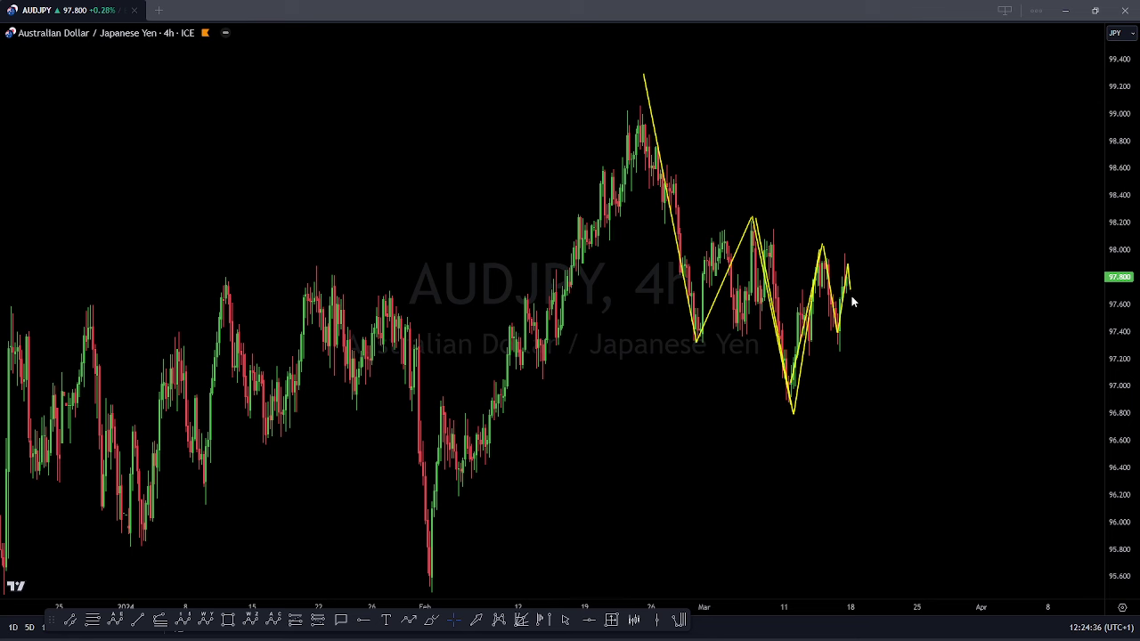
# Step: Project a dip to about 97.25 and rallies beyond 99.40, add short lines across the earlier swings, and clear the sketches
pyautogui.click(870, 353)
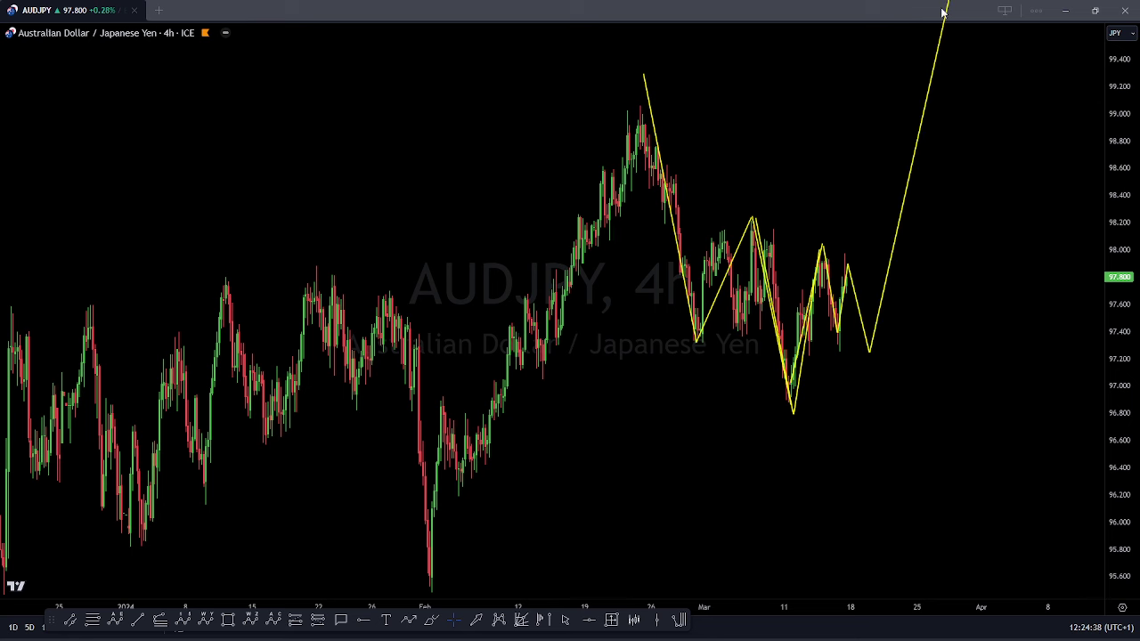
pyautogui.moveTo(680, 316)
pyautogui.mouseDown()
pyautogui.moveTo(873, 315)
pyautogui.moveTo(900, 2)
pyautogui.mouseUp()
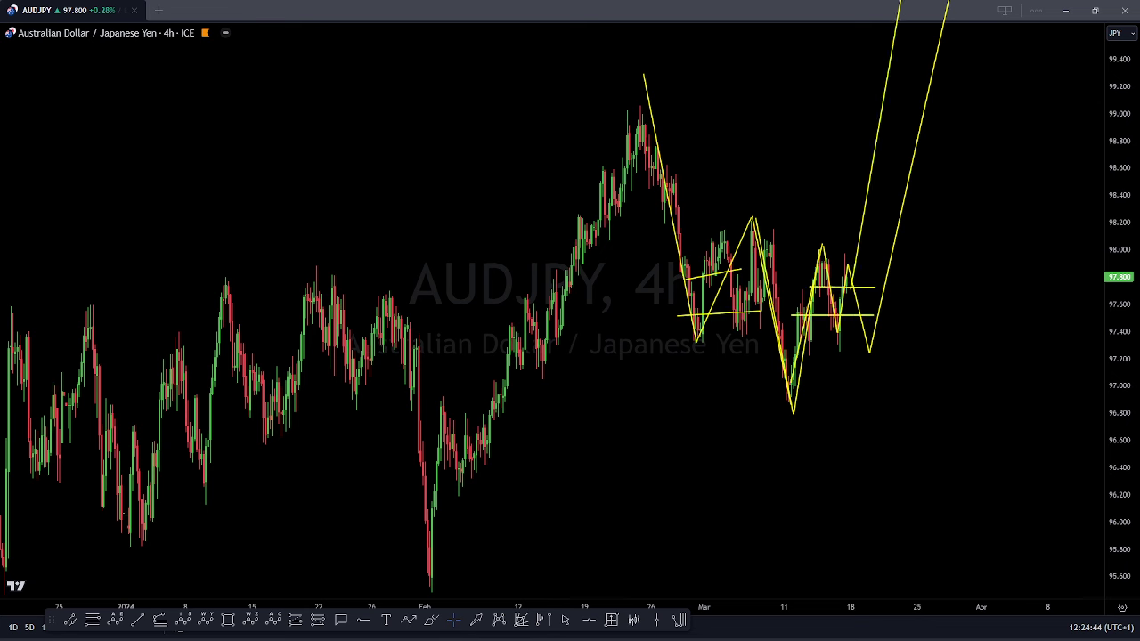
pyautogui.press('Escape')
# Step: Switch the chart to EURAUD and frame the 4-hour candles from early December 2023 to March 2024
pyautogui.click(542, 180)
pyautogui.press('Down')
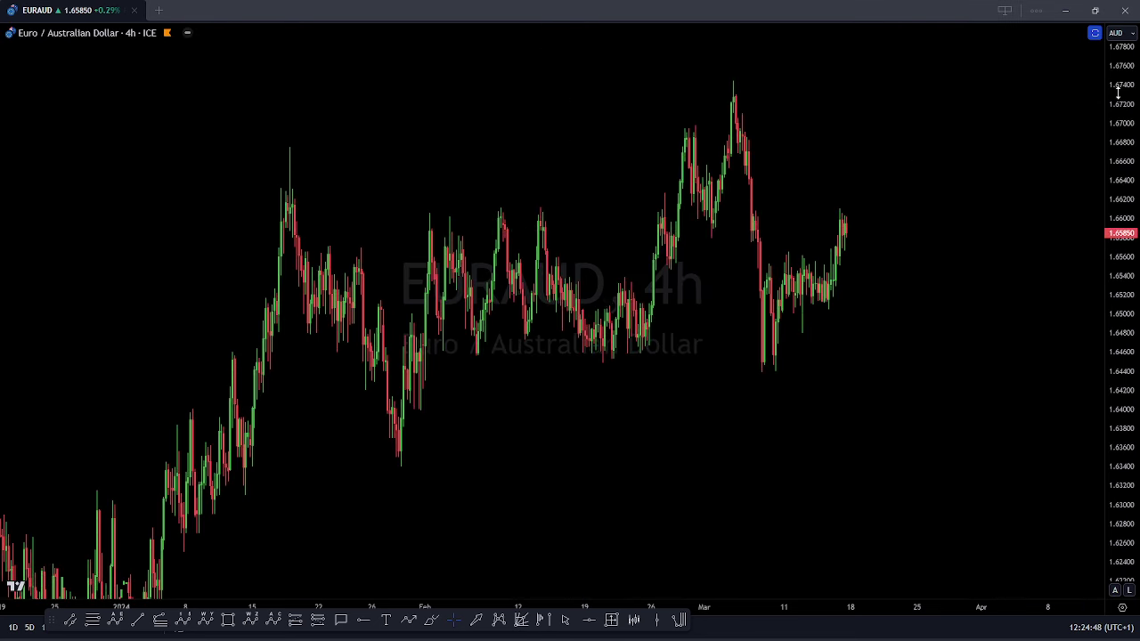
pyautogui.scroll(-5, 1039, 216)
pyautogui.scroll(-6, 894, 303)
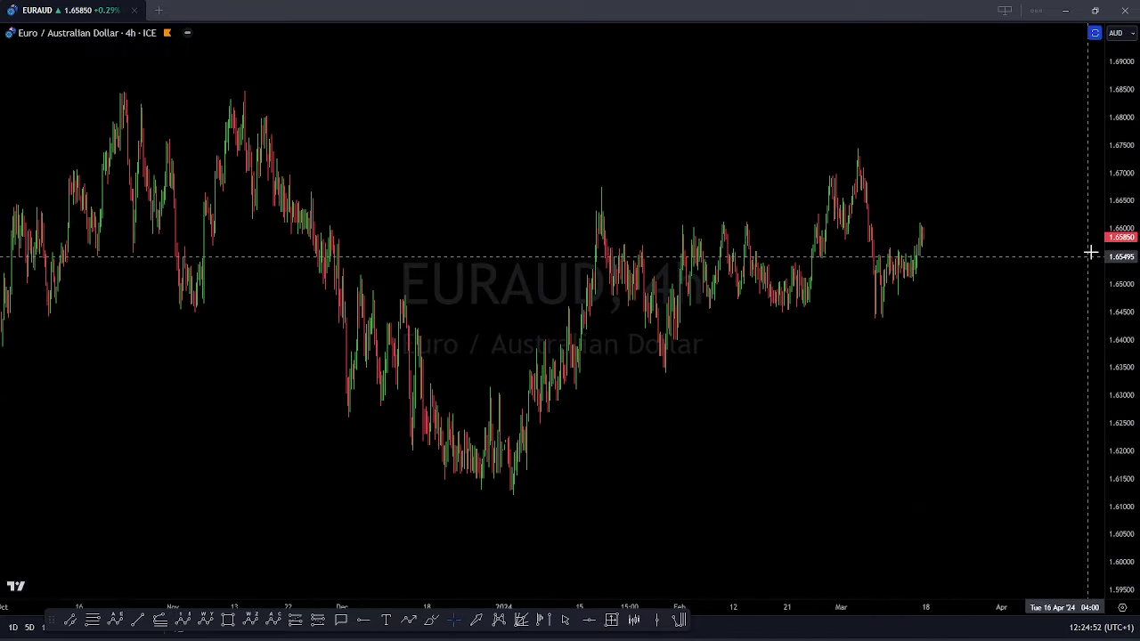
pyautogui.scroll(4, 1028, 235)
pyautogui.scroll(5, 904, 429)
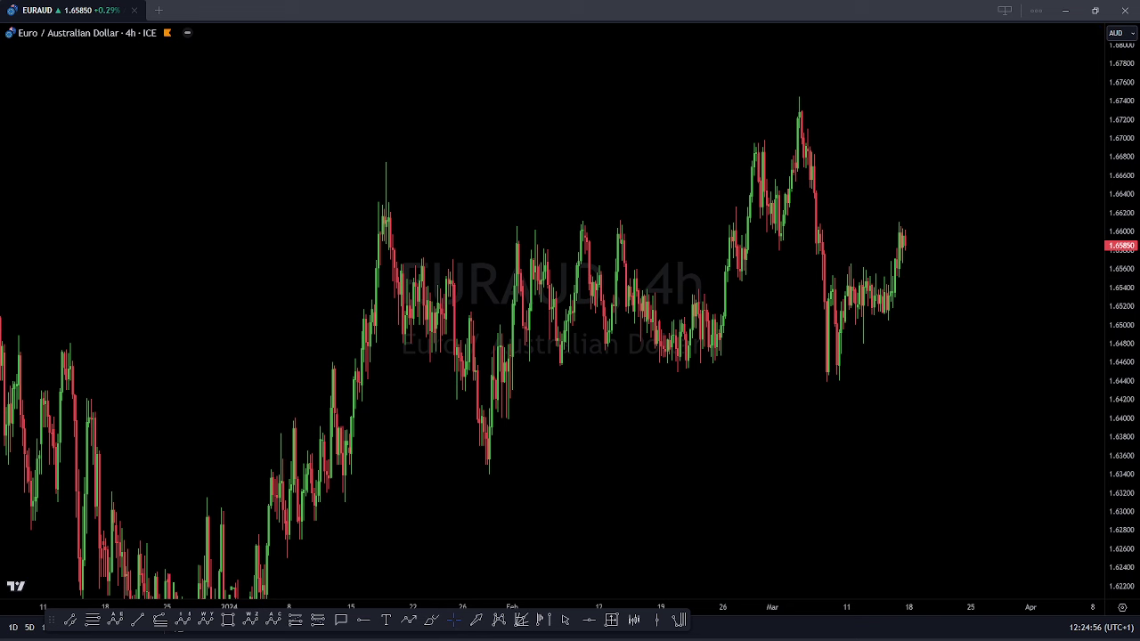
# Step: Trace EURAUD's drop from about 1.6750 to 1.6435, outline the rebound's flag, extend it to about 1.6640, and project a fall to about 1.6320
pyautogui.moveTo(800, 92); pyautogui.dragTo(837, 389)
pyautogui.click(837, 385)
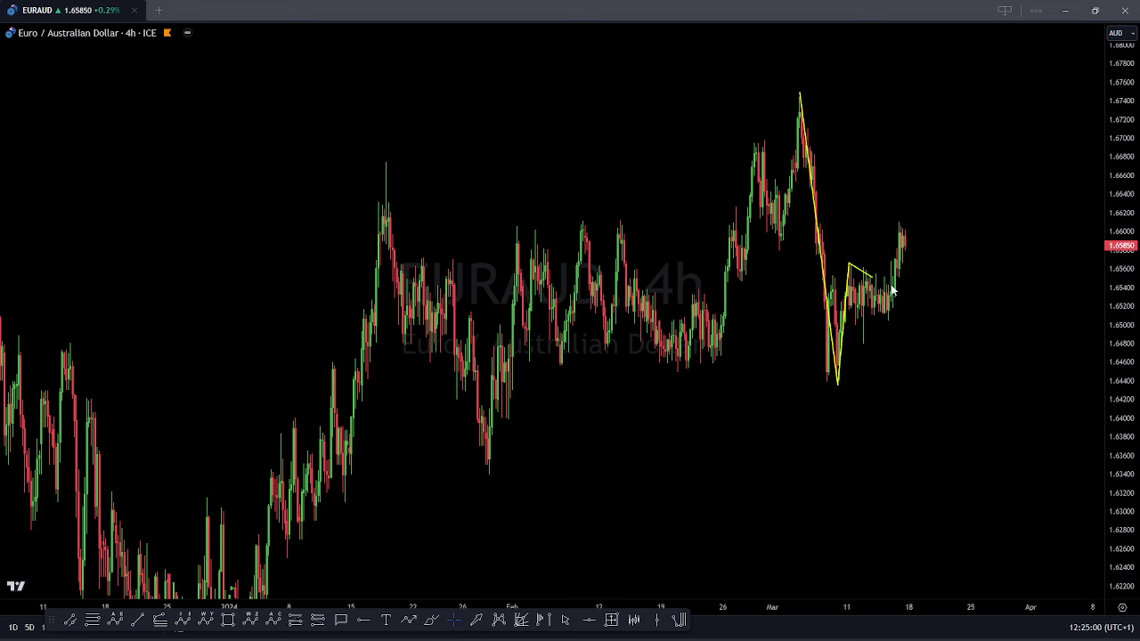
pyautogui.click(889, 331)
pyautogui.click(909, 199)
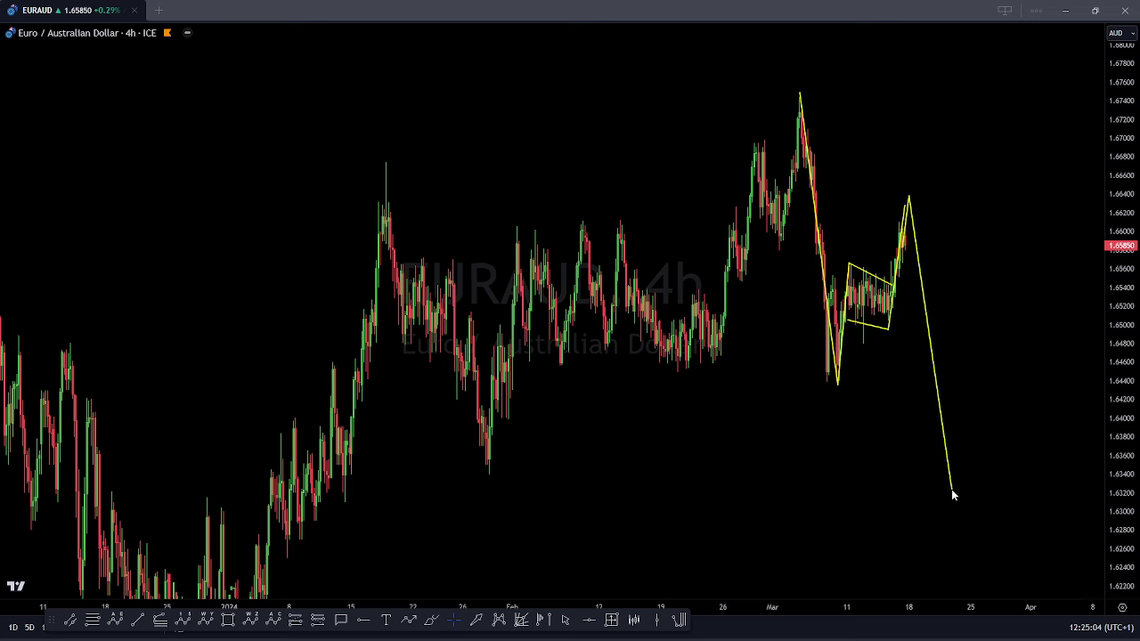
pyautogui.click(952, 490)
# Step: Mark the first drop and the projected fall with paired slashes, retrace both legs, and clear the sketches
pyautogui.click(940, 363)
pyautogui.moveTo(835, 251)
pyautogui.mouseDown()
pyautogui.moveTo(798, 274)
pyautogui.moveTo(842, 267)
pyautogui.mouseUp()
pyautogui.click(910, 202)
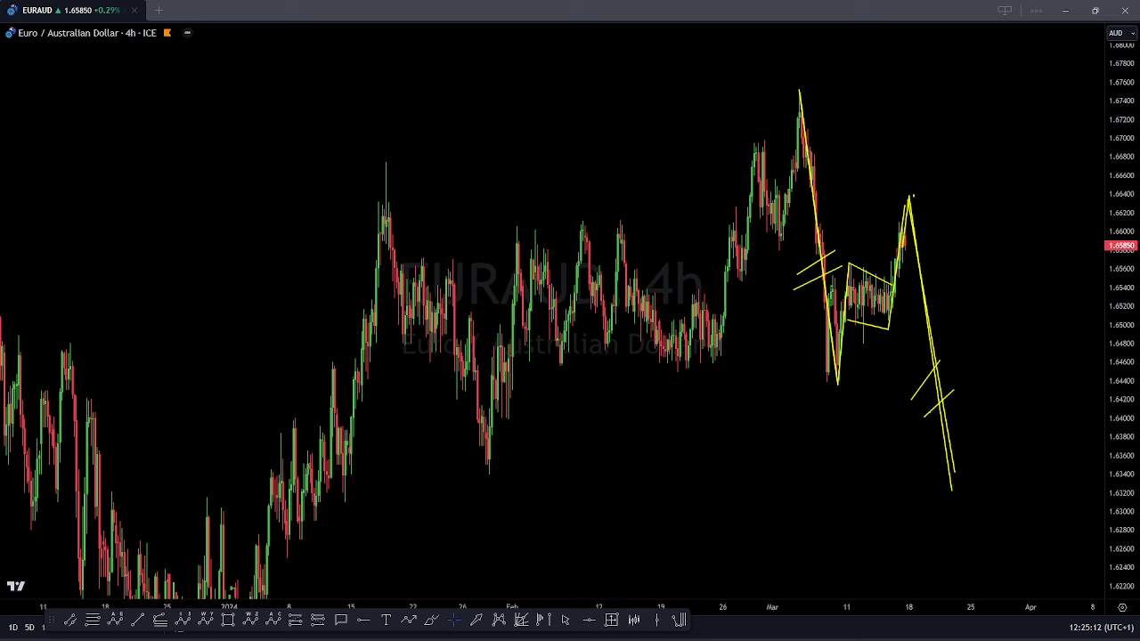
pyautogui.press('Escape')
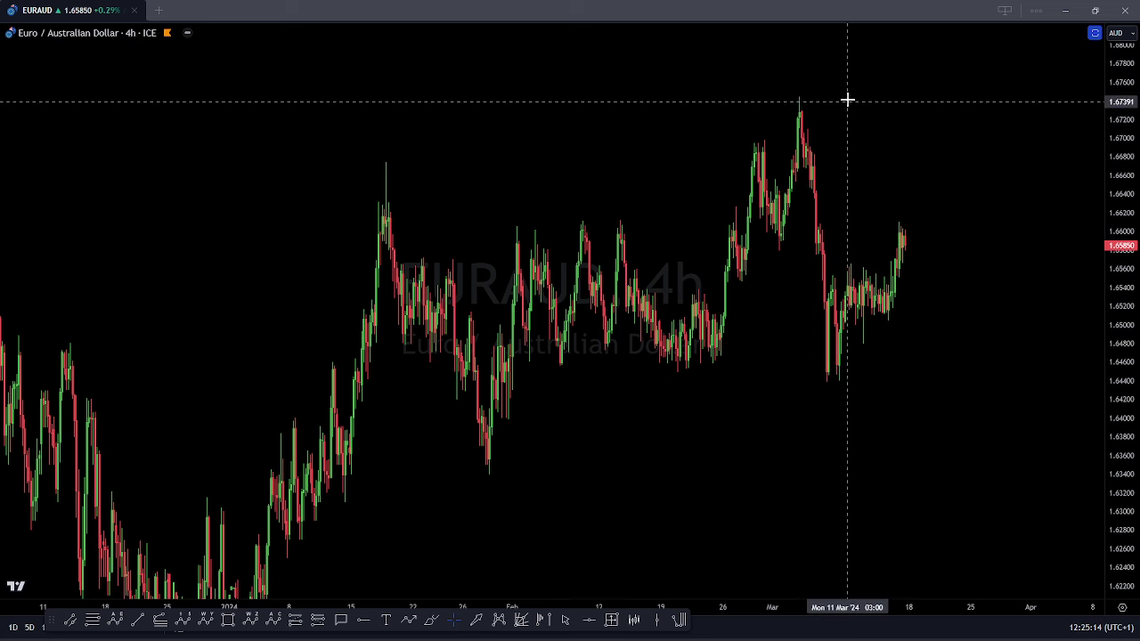
# Step: Measure EURAUD's March drop, project a fall from about 1.6640 to 1.6315 with a rally beyond 1.6800, and clear the sketch
pyautogui.keyDown('shift'); pyautogui.click(850, 95); pyautogui.keyUp('shift')
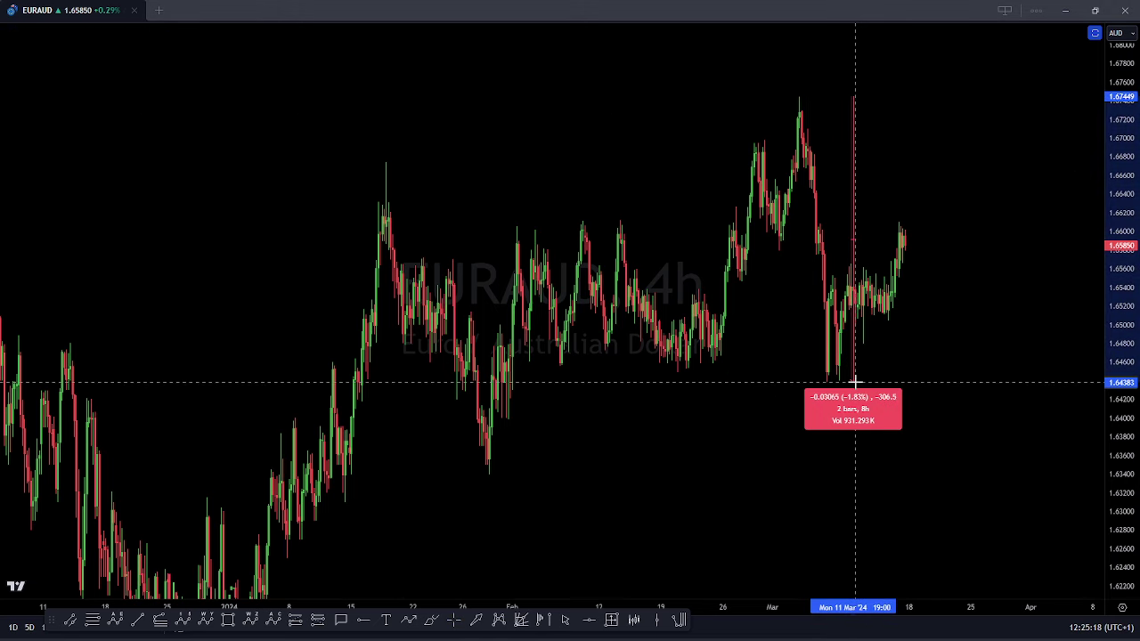
pyautogui.click(855, 382)
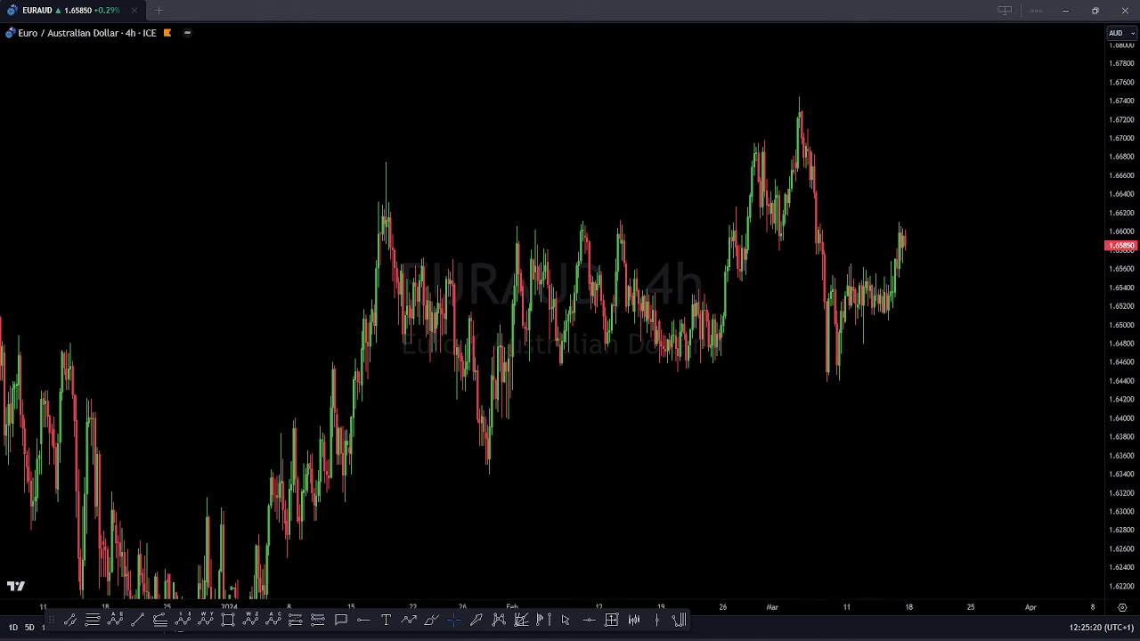
pyautogui.moveTo(909, 200)
pyautogui.mouseDown()
pyautogui.moveTo(946, 503)
pyautogui.moveTo(1013, 140)
pyautogui.moveTo(1052, 4)
pyautogui.mouseUp()
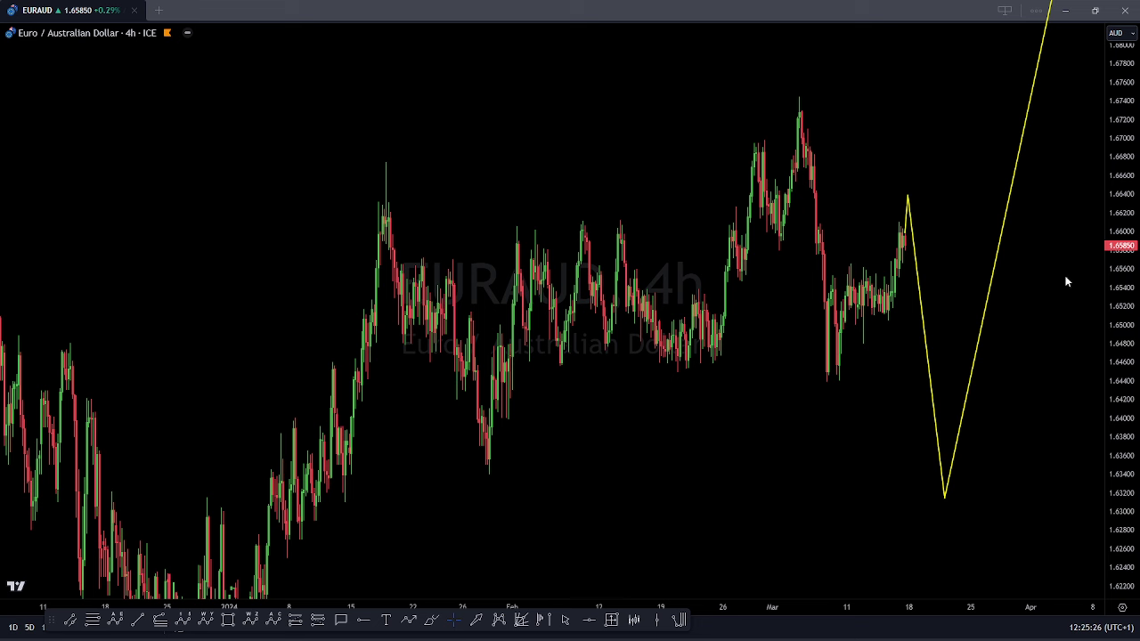
pyautogui.press('Escape')
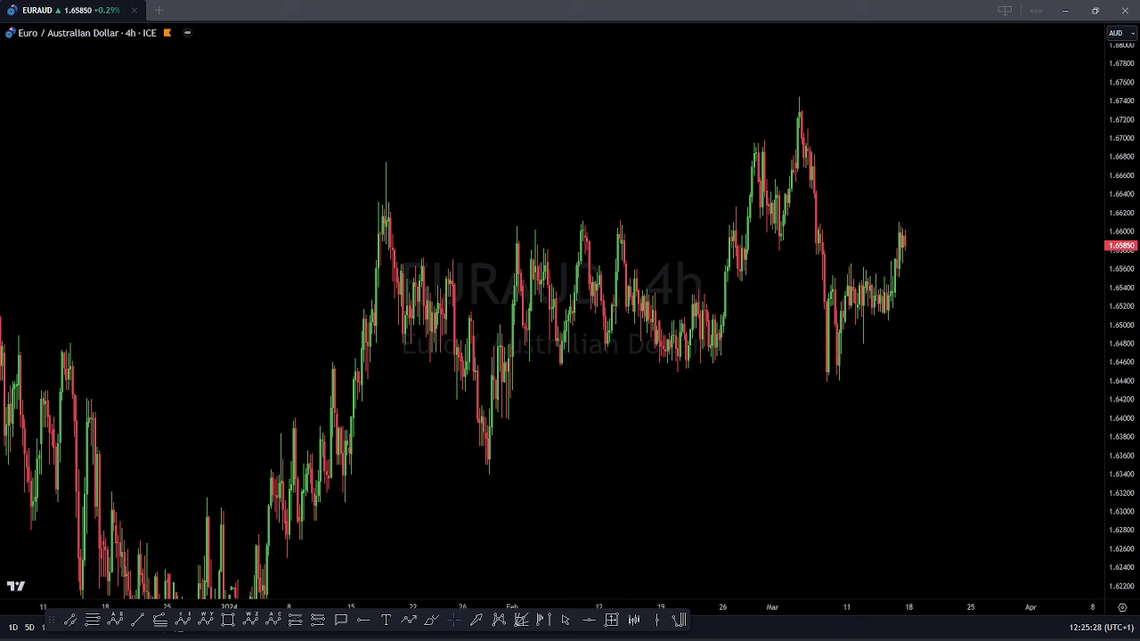
# Step: Trace EURAUD's swings since the January low, project a fall to about 1.6285, and draw widening boundary lines above and below the range
pyautogui.scroll(-5, 1003, 389)
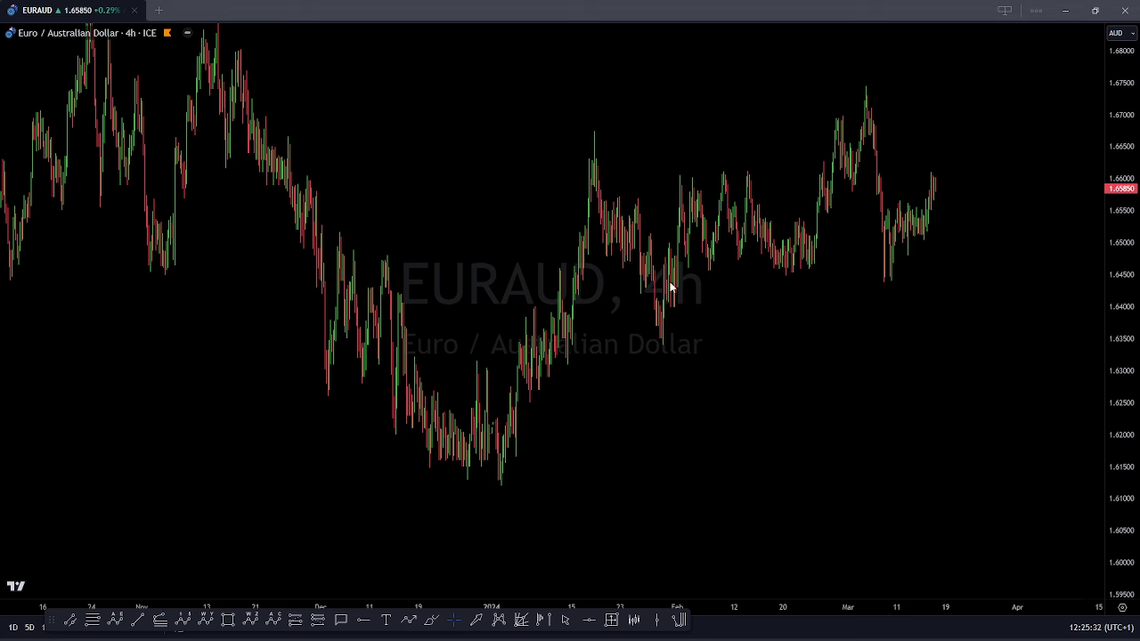
pyautogui.moveTo(934, 180)
pyautogui.mouseDown()
pyautogui.moveTo(967, 402)
pyautogui.moveTo(959, 371)
pyautogui.moveTo(959, 387)
pyautogui.mouseUp()
pyautogui.moveTo(487, 490)
pyautogui.mouseDown()
pyautogui.moveTo(529, 284)
pyautogui.moveTo(570, 391)
pyautogui.moveTo(596, 128)
pyautogui.moveTo(624, 255)
pyautogui.moveTo(664, 321)
pyautogui.moveTo(716, 178)
pyautogui.moveTo(778, 260)
pyautogui.moveTo(865, 95)
pyautogui.moveTo(899, 294)
pyautogui.moveTo(916, 195)
pyautogui.mouseUp()
pyautogui.moveTo(960, 301); pyautogui.dragTo(963, 377)
pyautogui.moveTo(664, 347); pyautogui.dragTo(949, 373)
pyautogui.moveTo(622, 124); pyautogui.dragTo(824, 82)
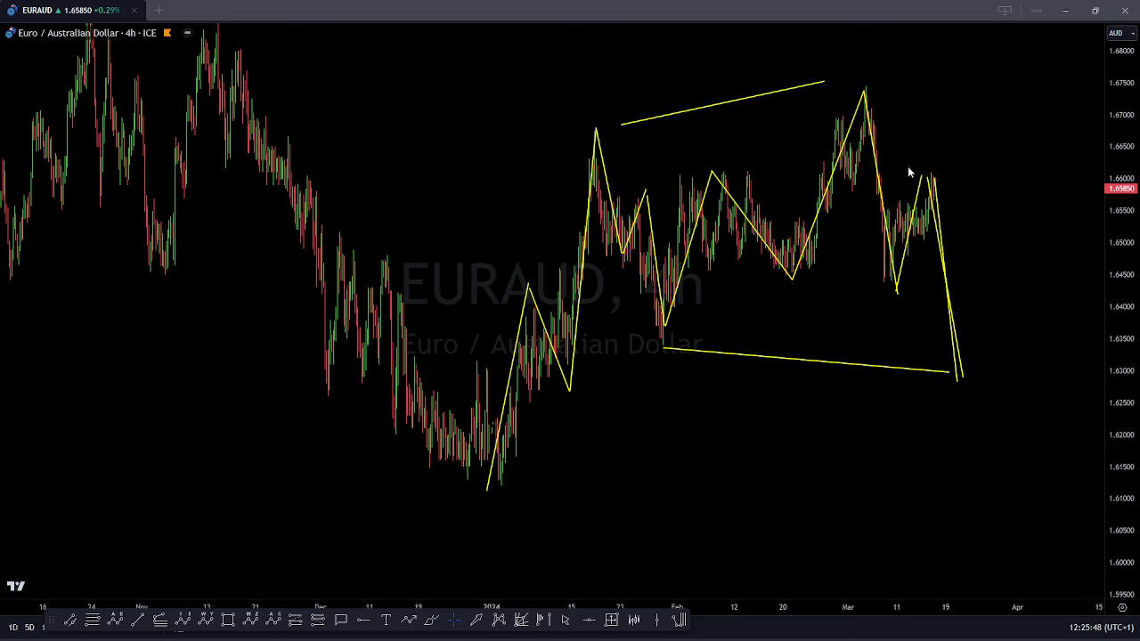
# Step: Draw two lines across the January pullback, project rallies to about 1.6670 and 1.6845 followed by a drop below 1.5950, and clear the sketches
pyautogui.moveTo(462, 334); pyautogui.dragTo(622, 362)
pyautogui.moveTo(482, 374); pyautogui.dragTo(615, 378)
pyautogui.moveTo(955, 370)
pyautogui.mouseDown()
pyautogui.moveTo(1029, 215)
pyautogui.moveTo(1063, 38)
pyautogui.moveTo(1099, 191)
pyautogui.moveTo(1109, 602)
pyautogui.mouseUp()
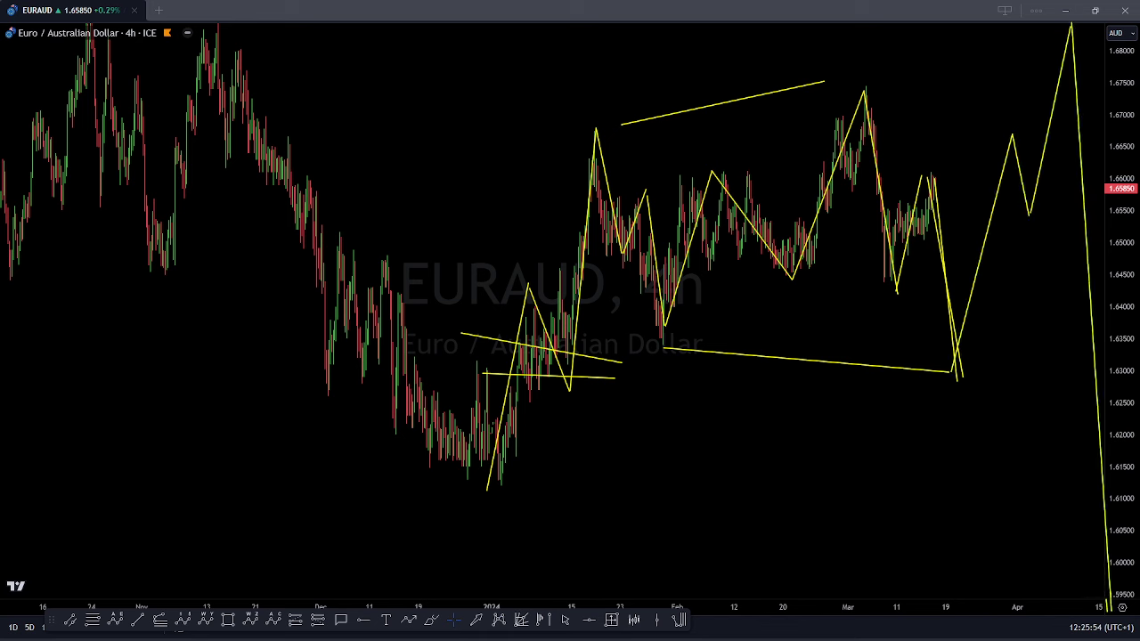
pyautogui.click(9, 242)
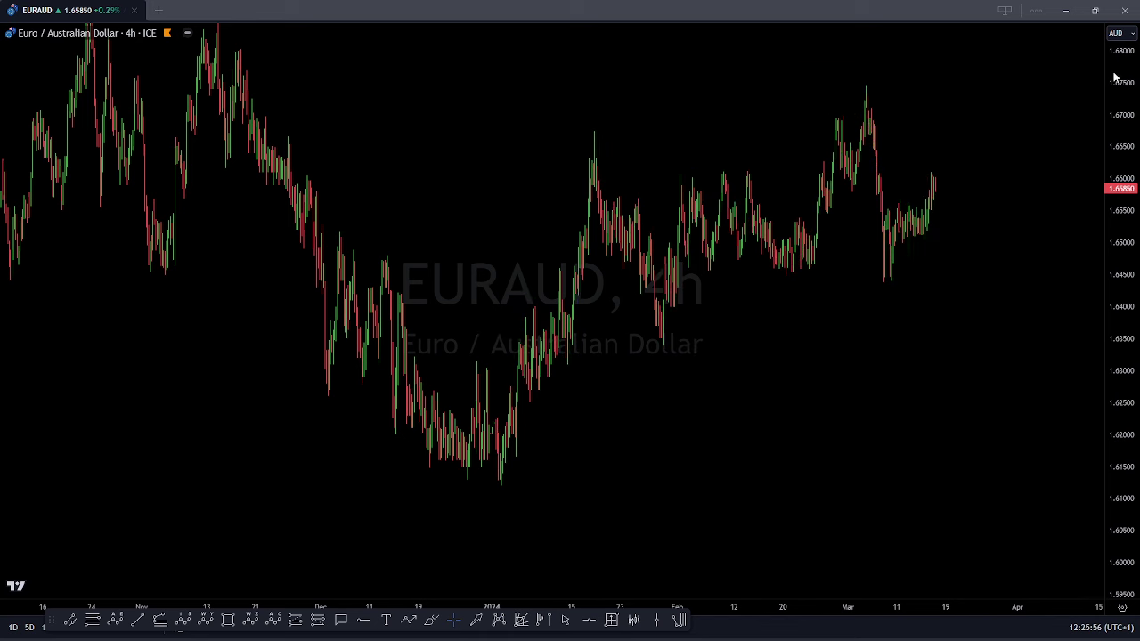
# Step: Project a bearish EURAUD path from about 1.6615 to 1.6070, a small rebound and a drop below 1.5950, and remove it
pyautogui.moveTo(939, 169)
pyautogui.mouseDown()
pyautogui.moveTo(1001, 458)
pyautogui.moveTo(990, 519)
pyautogui.moveTo(1005, 472)
pyautogui.mouseUp()
pyautogui.moveTo(1014, 467); pyautogui.dragTo(1041, 615)
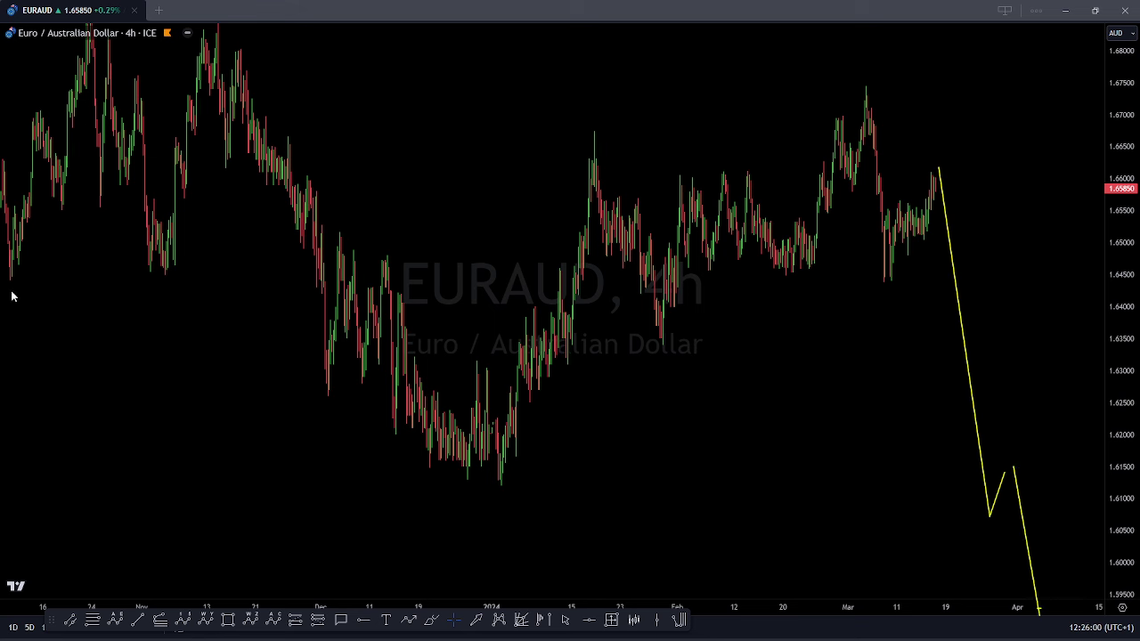
pyautogui.hotkey('ctrl', 'z')
# Step: Switch the chart to EURNZD and frame the 4-hour candles from April 2023 to March 2024
pyautogui.click(721, 265)
pyautogui.press('Down')
pyautogui.moveTo(1124, 138); pyautogui.dragTo(1108, 447)
pyautogui.scroll(-5, 1018, 377)
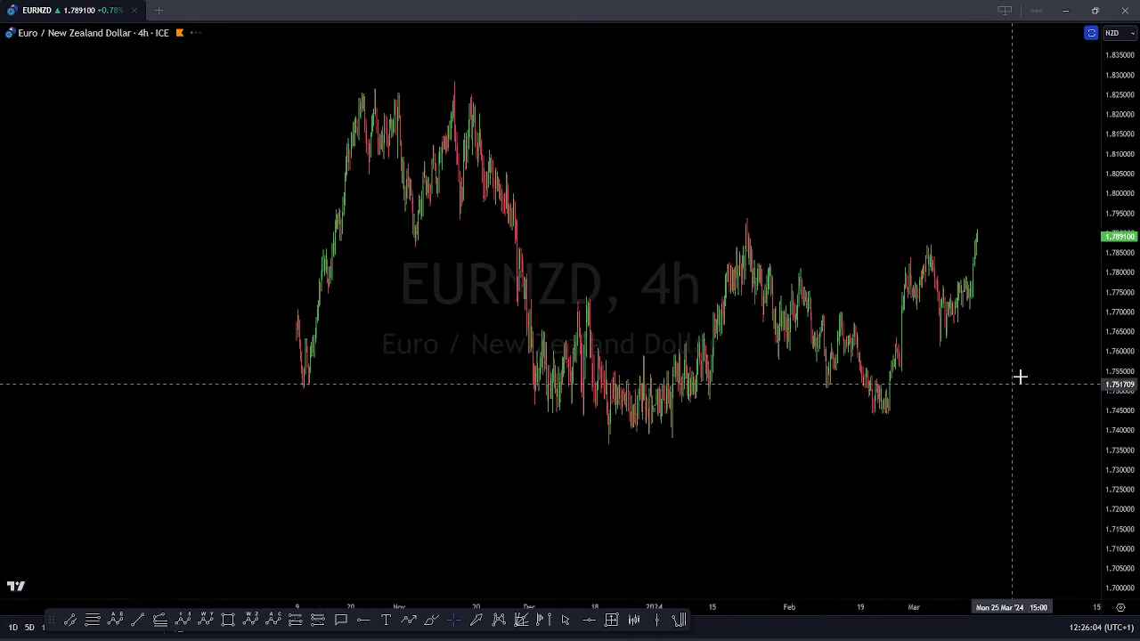
pyautogui.moveTo(1119, 255); pyautogui.dragTo(1119, 289)
pyautogui.moveTo(922, 237); pyautogui.dragTo(894, 239)
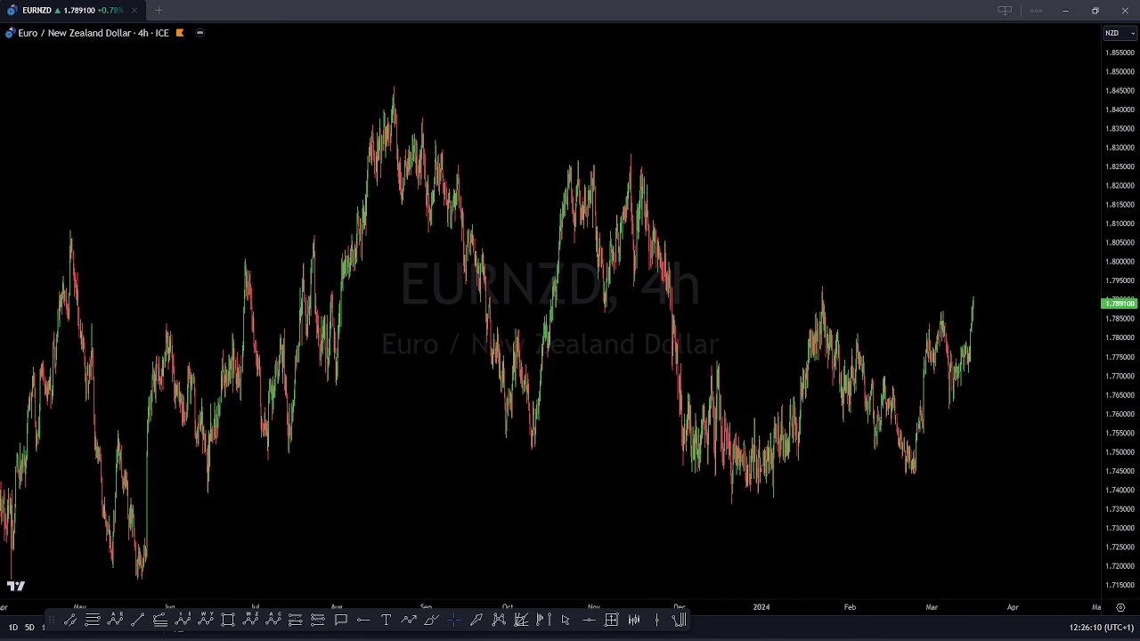
# Step: Trace EURNZD's zigzag decline from about 1.852 to 1.743 in yellow and the three-leg rebound up to about 1.809 in blue
pyautogui.click(389, 64)
pyautogui.click(512, 419)
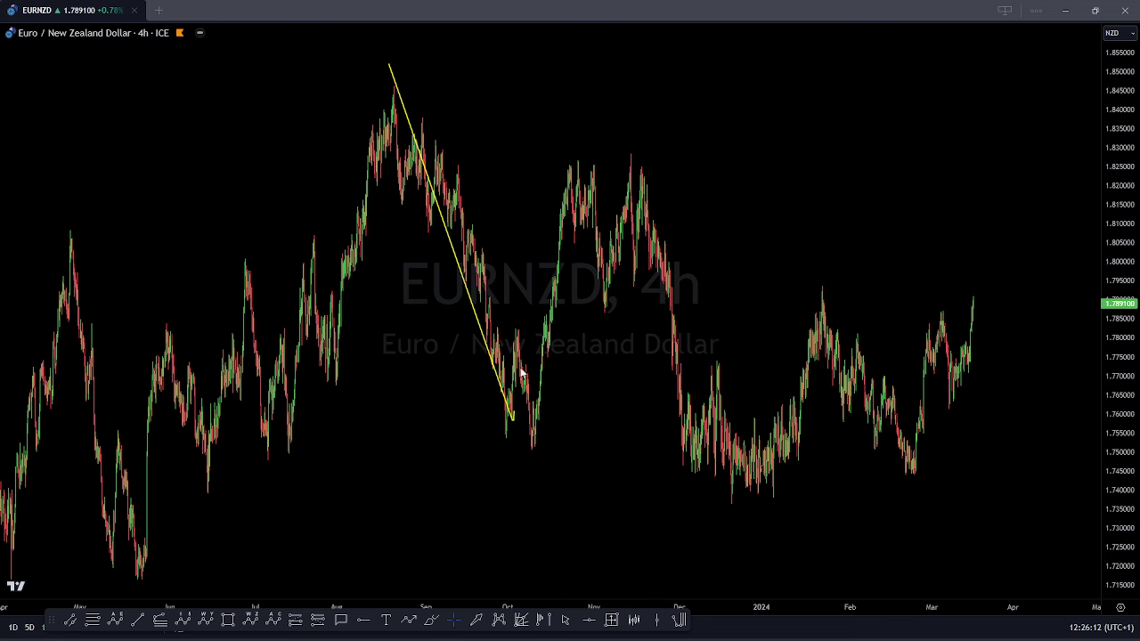
pyautogui.click(609, 151)
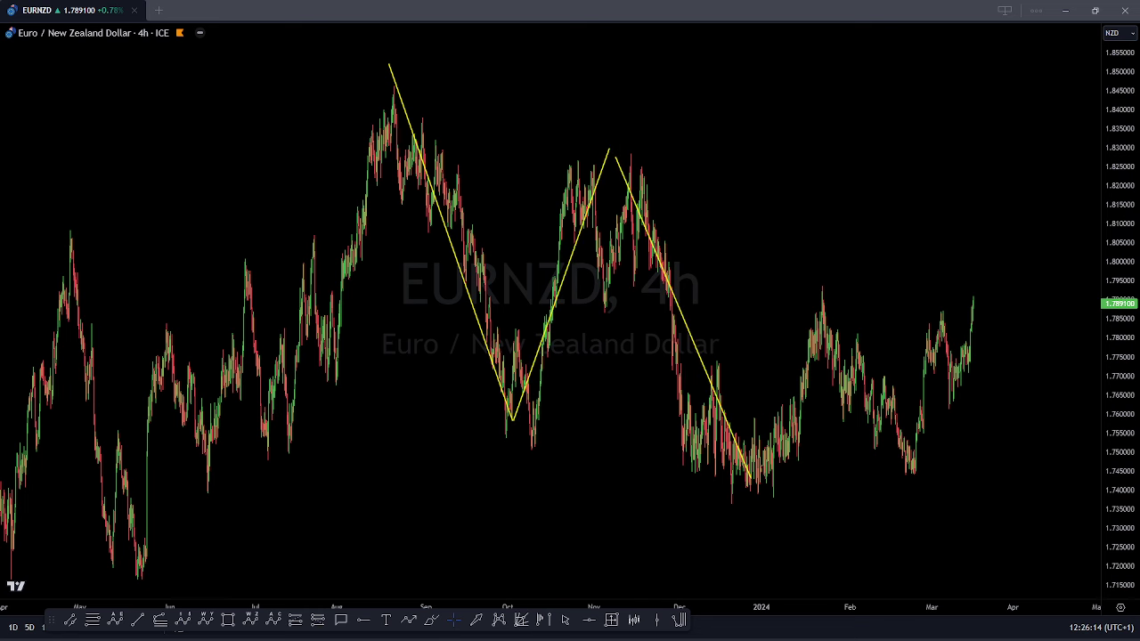
pyautogui.click(756, 489)
pyautogui.click(825, 281)
pyautogui.click(912, 468)
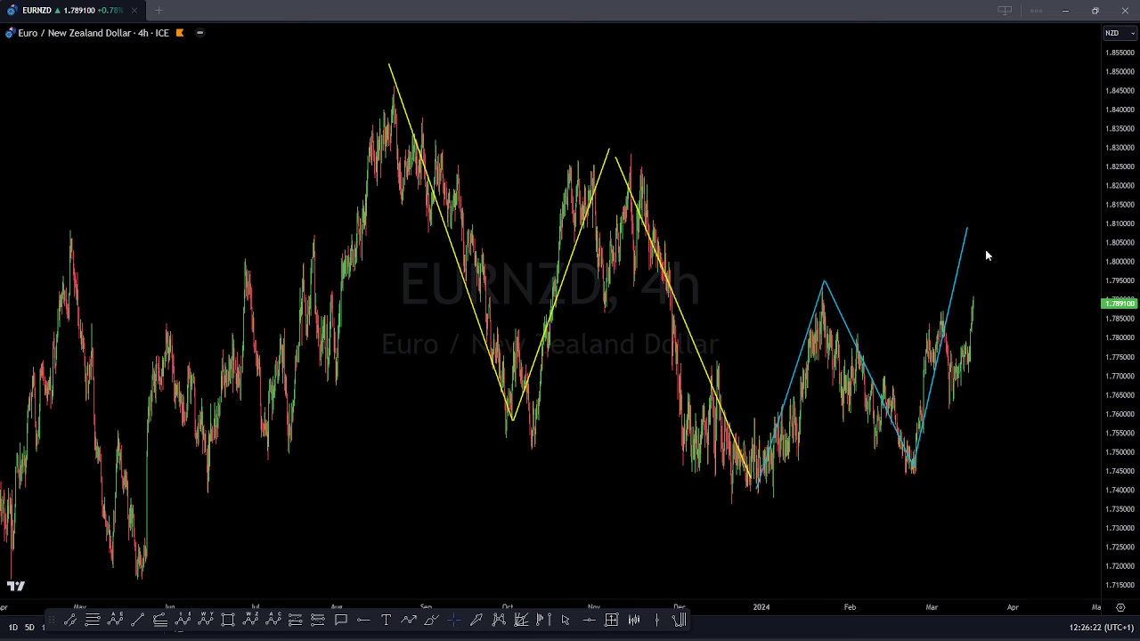
# Step: Project a yellow decline from the rebound's peak to about 1.741, a bounce to about 1.777, and a drop below 1.715
pyautogui.click(1016, 484)
pyautogui.click(1059, 347)
pyautogui.click(1119, 617)
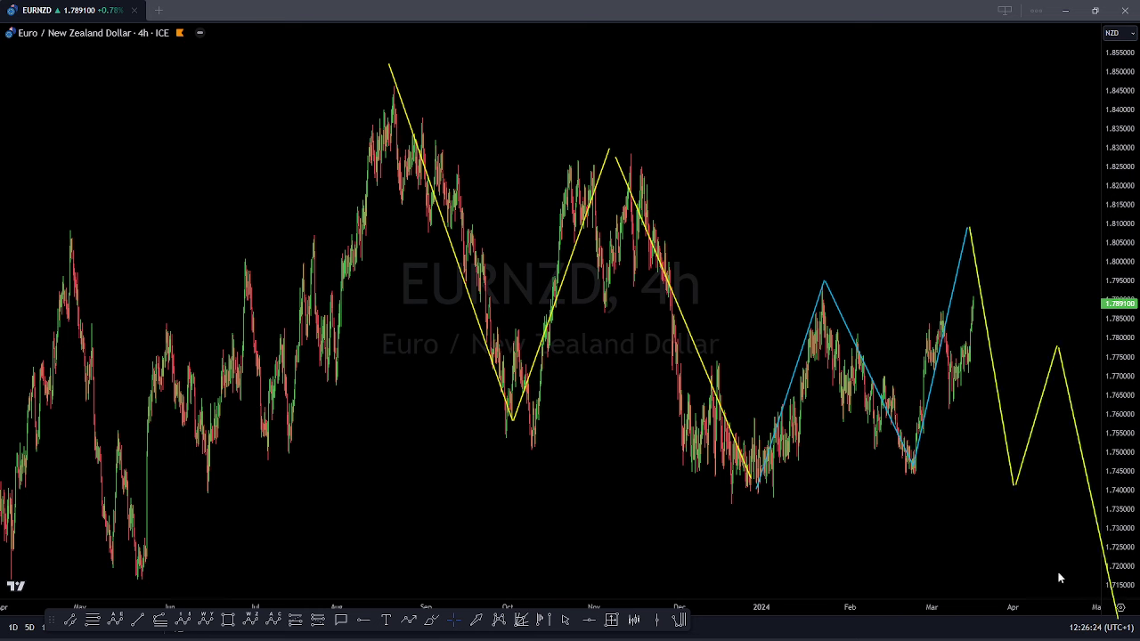
# Step: Label the December low W, the rebound's peak X and the projected low Y, and project a rally to about 1.824
pyautogui.moveTo(780, 548); pyautogui.dragTo(798, 483)
pyautogui.moveTo(1004, 177); pyautogui.dragTo(955, 210)
pyautogui.moveTo(962, 184); pyautogui.dragTo(986, 221)
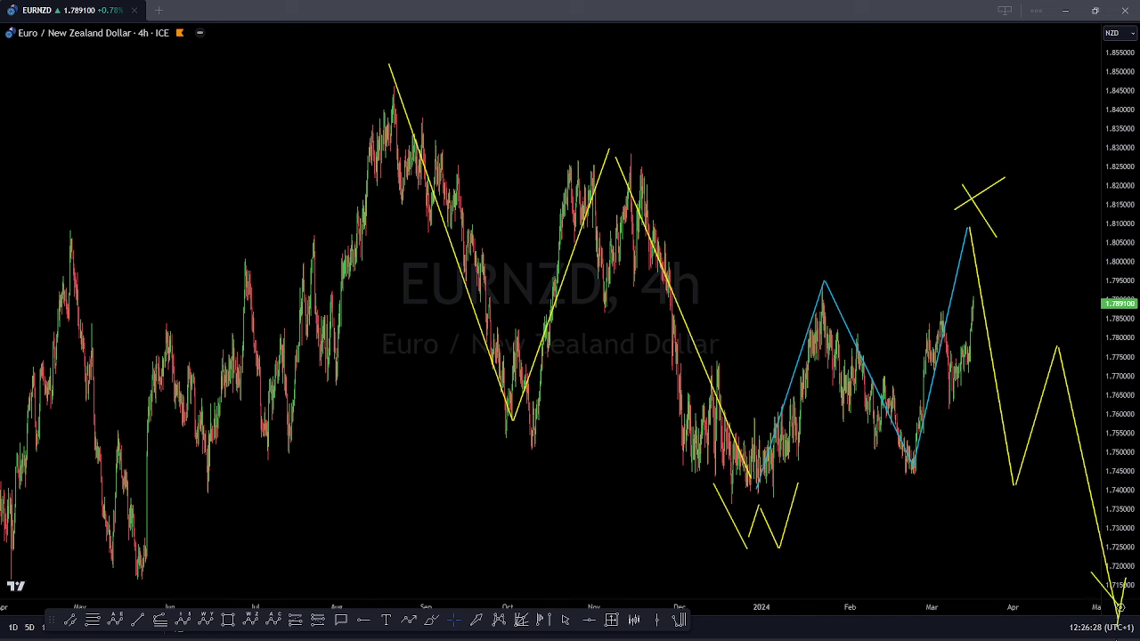
pyautogui.moveTo(1113, 606); pyautogui.dragTo(1139, 171)
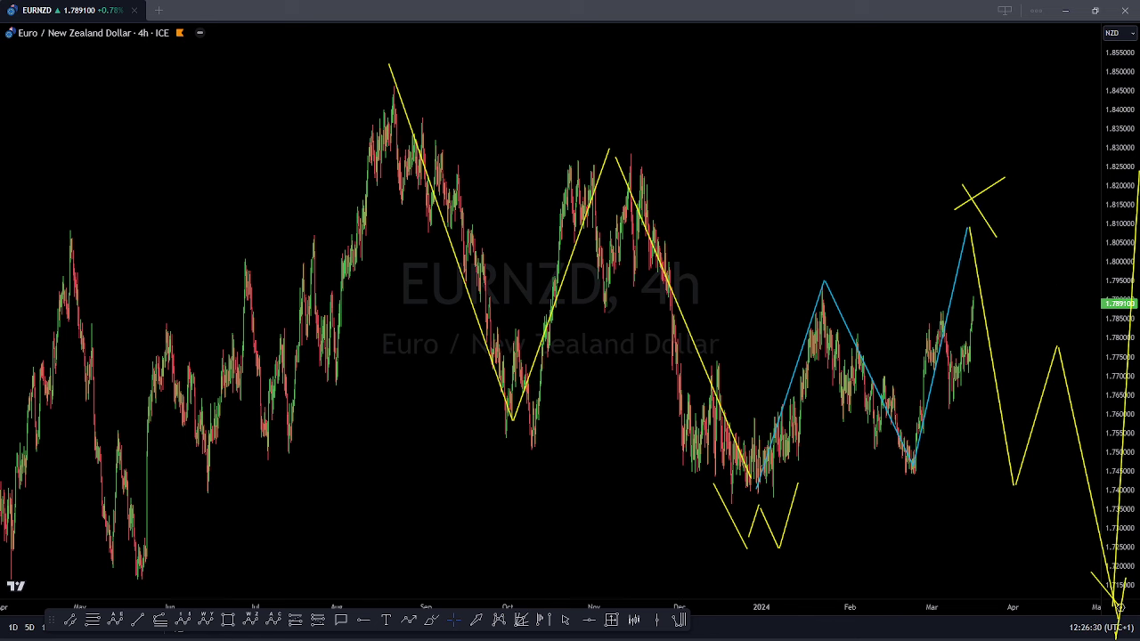
# Step: Clear the drawings from the EURNZD chart and switch to the EURCAD chart
pyautogui.press('Escape')
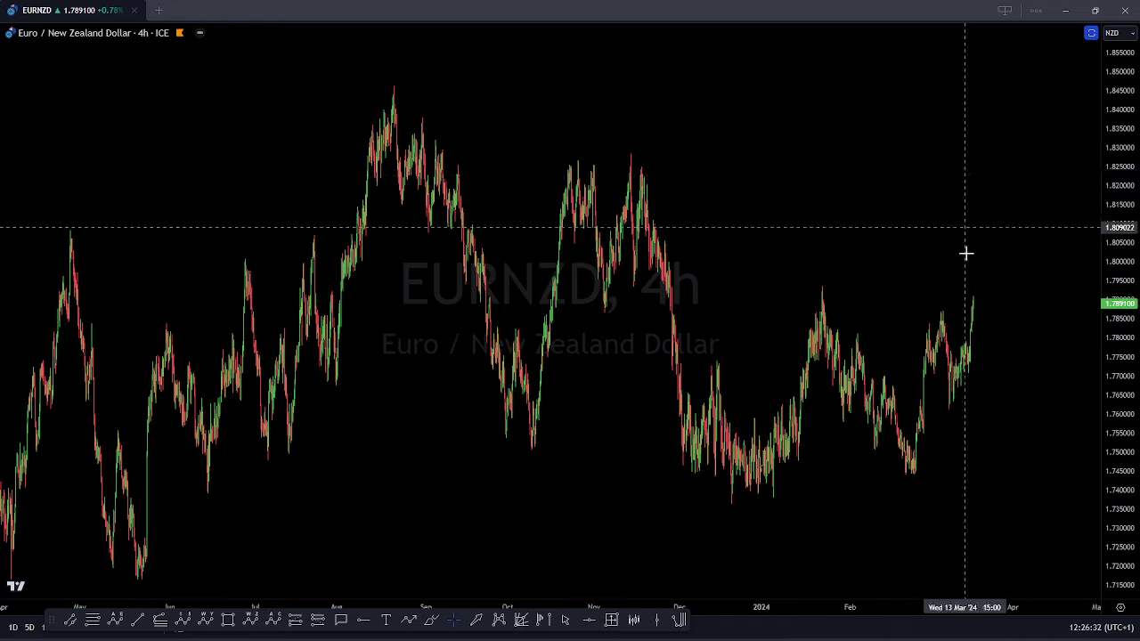
pyautogui.moveTo(958, 210); pyautogui.dragTo(888, 172)
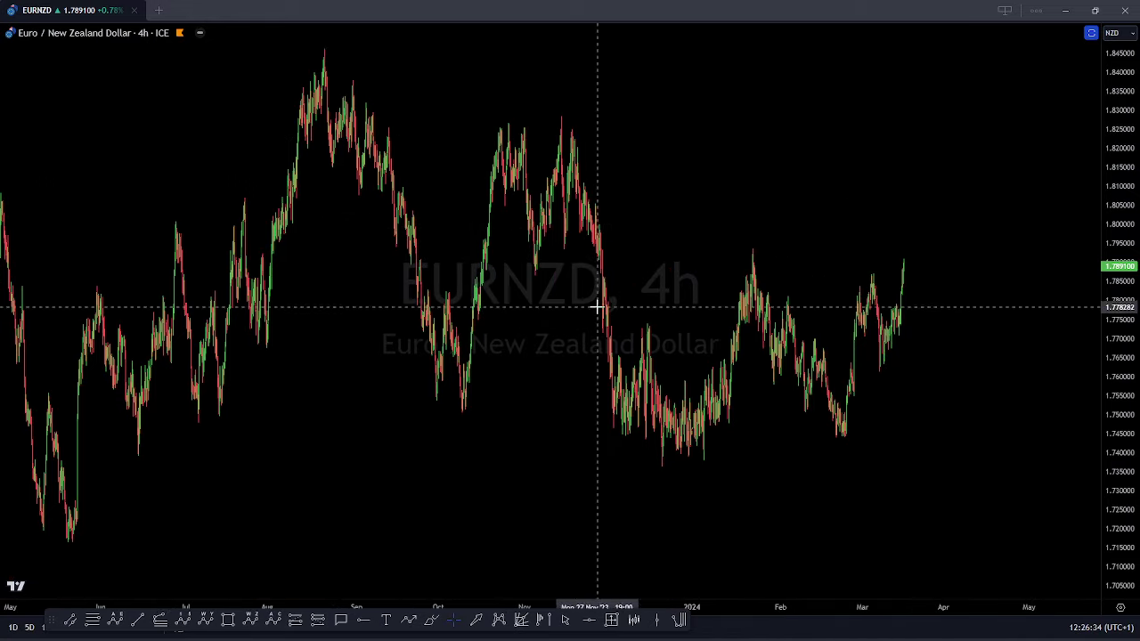
pyautogui.press('Down')
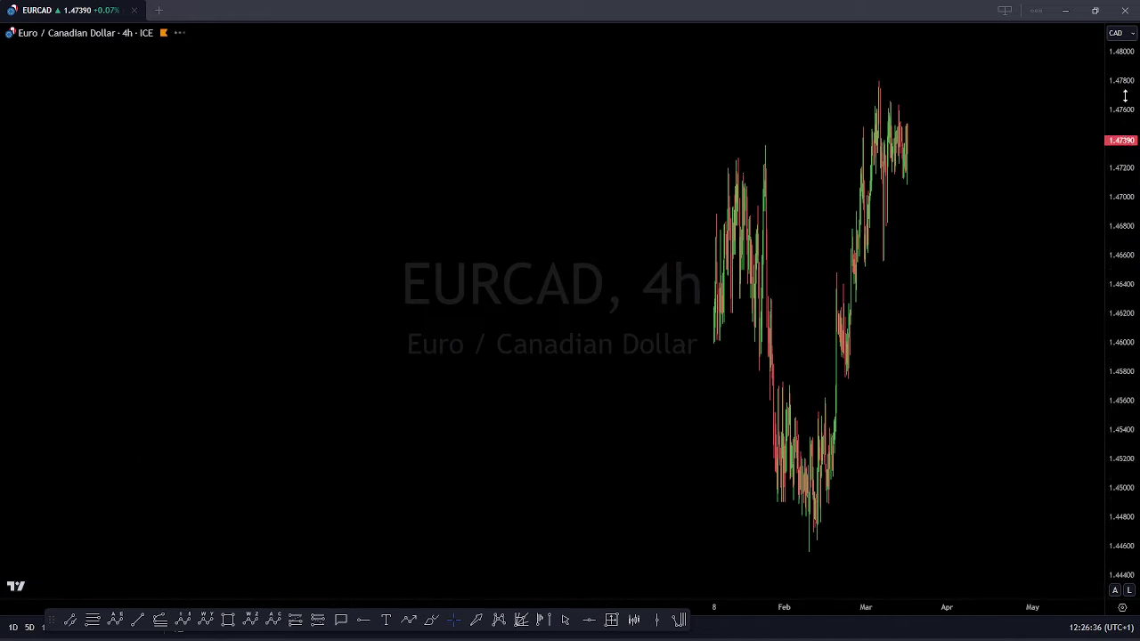
# Step: Trace EURCAD's swings in a yellow zigzag from the May 2023 high to the March 2024 high, projecting a fall to about 1.39
pyautogui.moveTo(1125, 96); pyautogui.dragTo(1123, 401)
pyautogui.scroll(-5, 1035, 318)
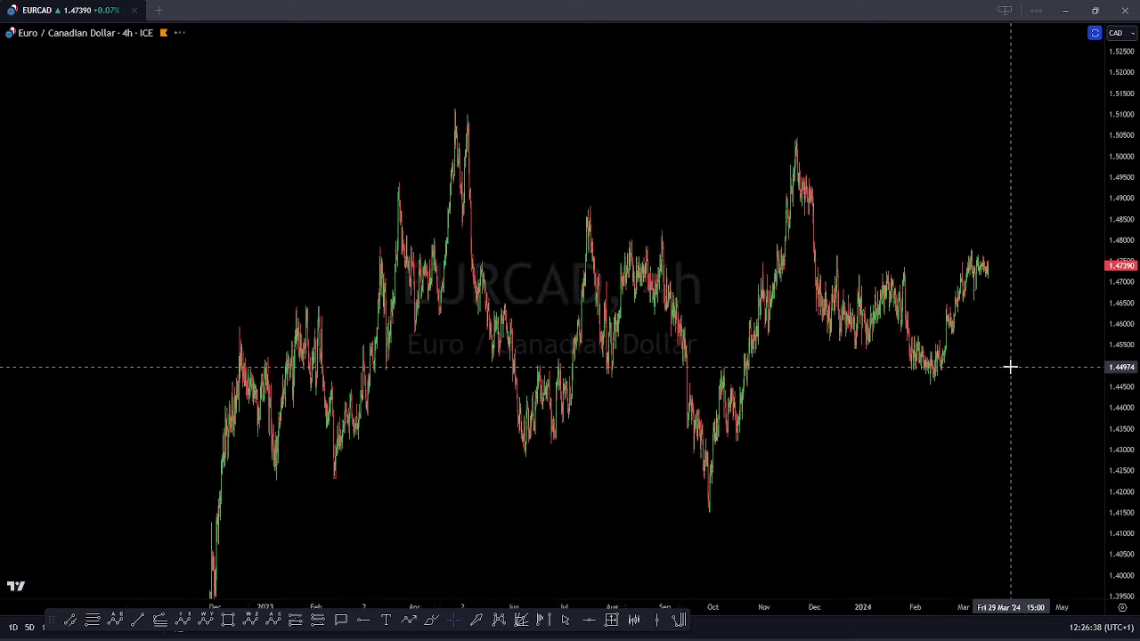
pyautogui.scroll(-5, 1021, 384)
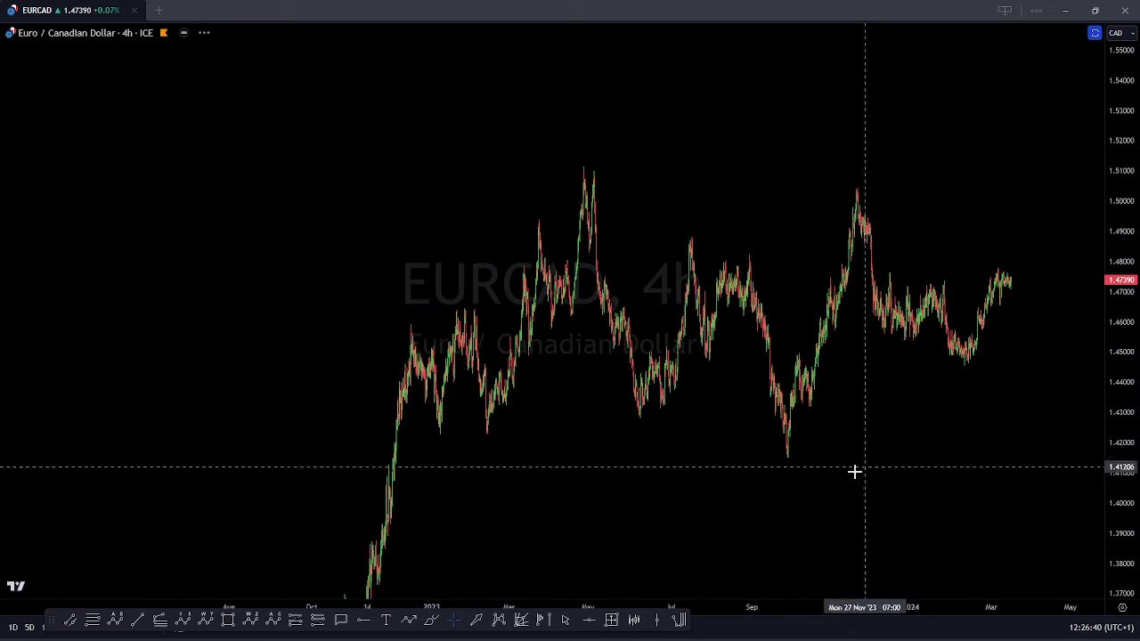
pyautogui.scroll(-6, 1010, 478)
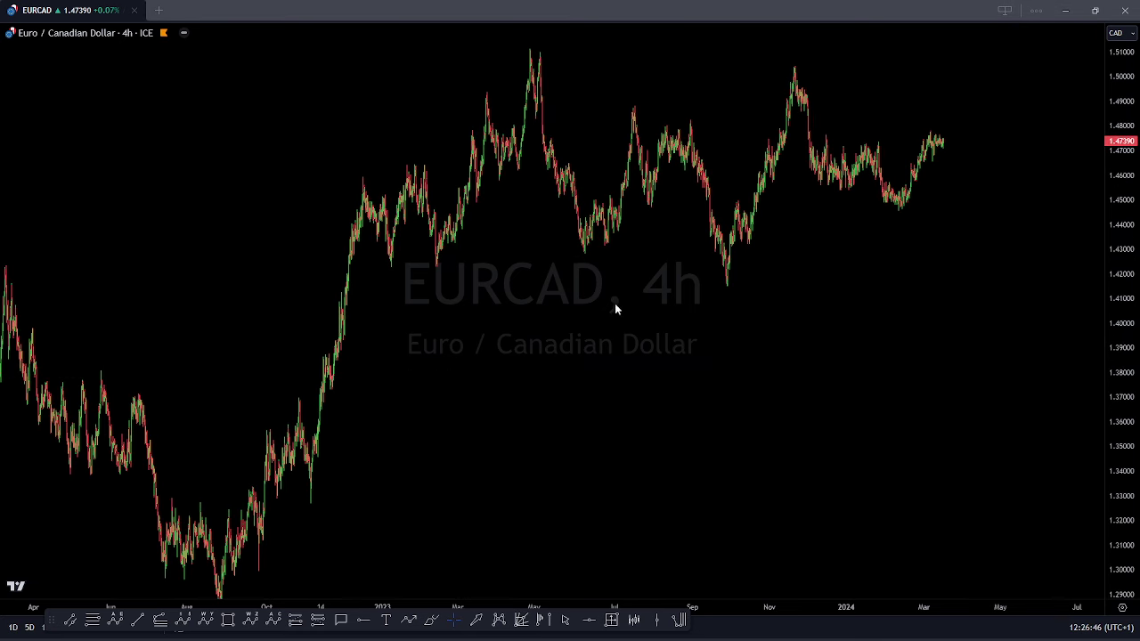
pyautogui.click(529, 47)
pyautogui.click(586, 239)
pyautogui.click(638, 105)
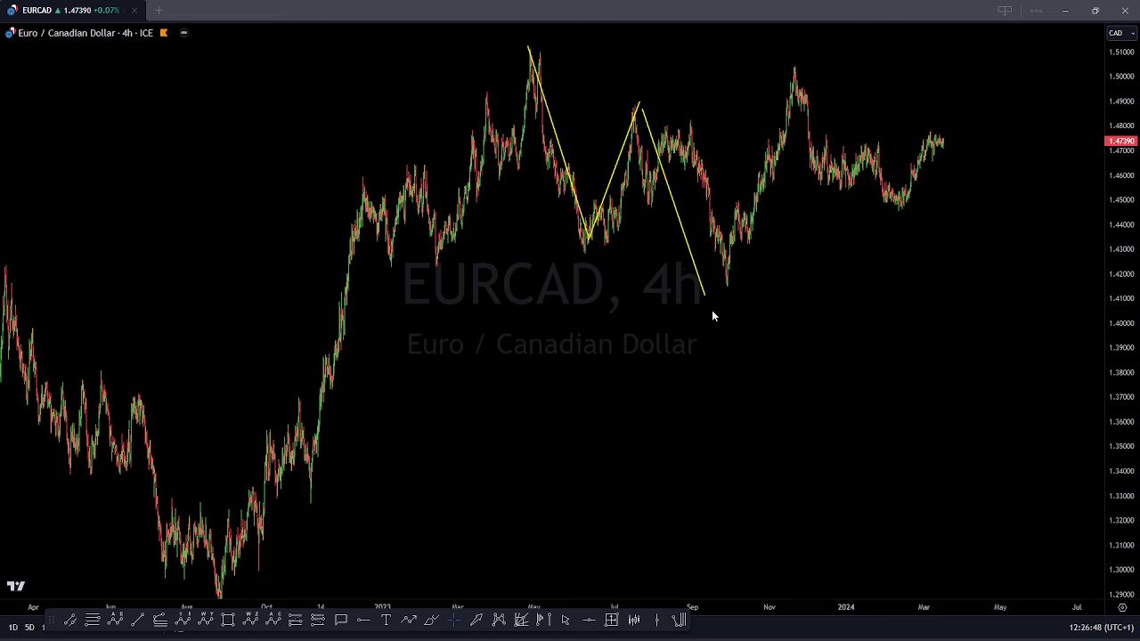
pyautogui.click(739, 290)
pyautogui.click(806, 92)
pyautogui.click(855, 194)
pyautogui.click(909, 202)
pyautogui.click(935, 136)
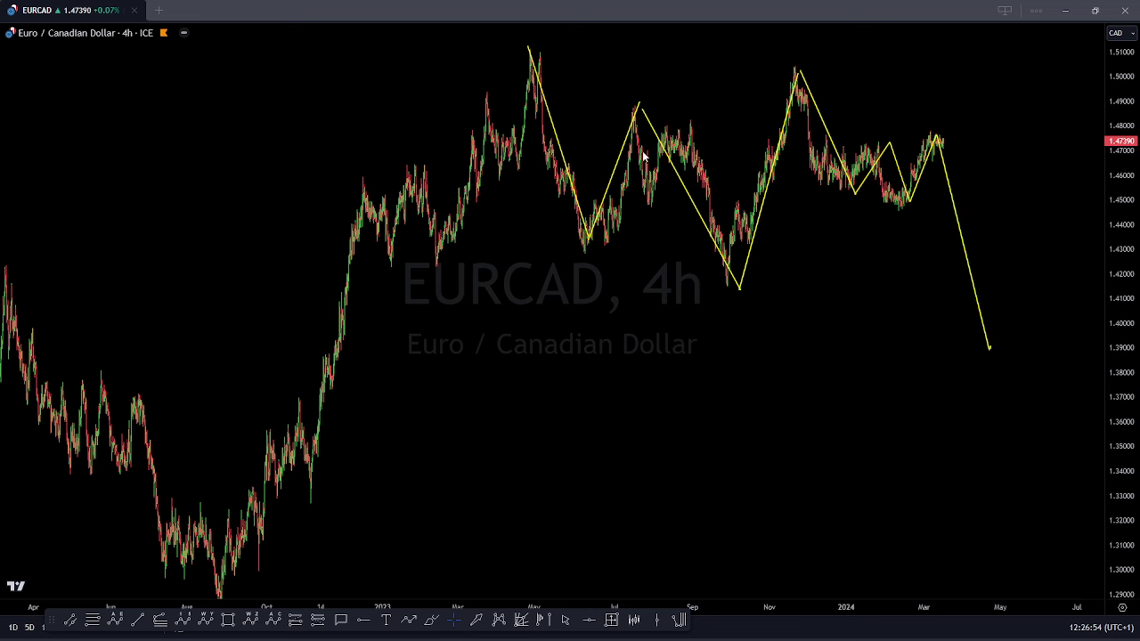
# Step: Label the October low W, the November high X and the projected low Y, draw a rally from it, and clear the drawings
pyautogui.click(797, 242)
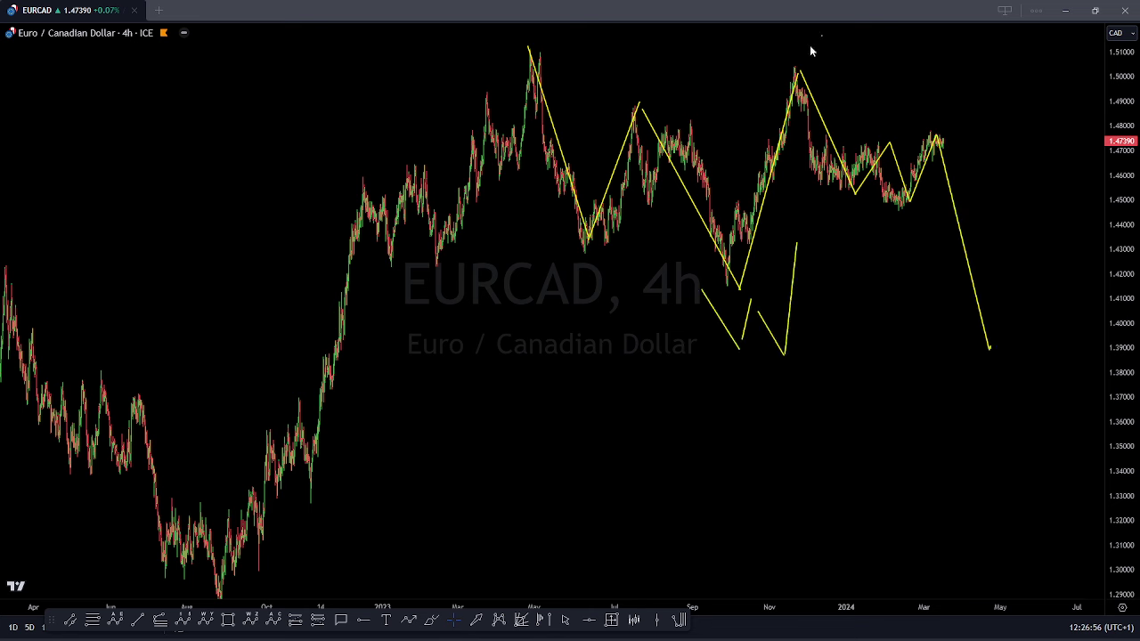
pyautogui.moveTo(989, 366); pyautogui.dragTo(996, 371)
pyautogui.moveTo(1005, 347)
pyautogui.mouseDown()
pyautogui.moveTo(984, 418)
pyautogui.moveTo(1078, 1)
pyautogui.mouseUp()
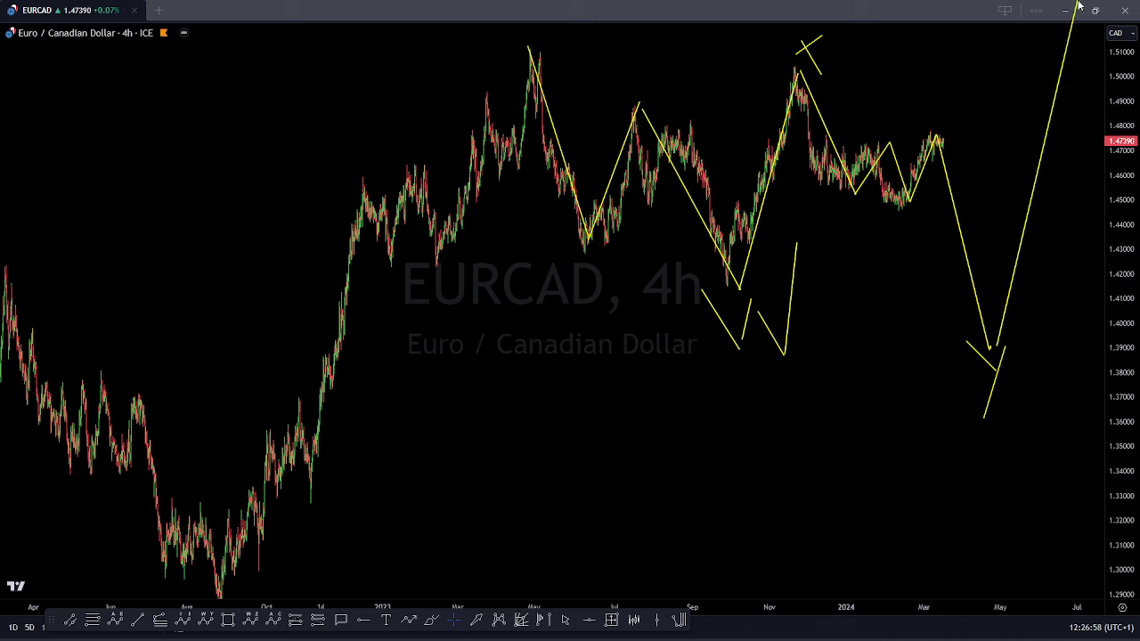
pyautogui.press('Escape')
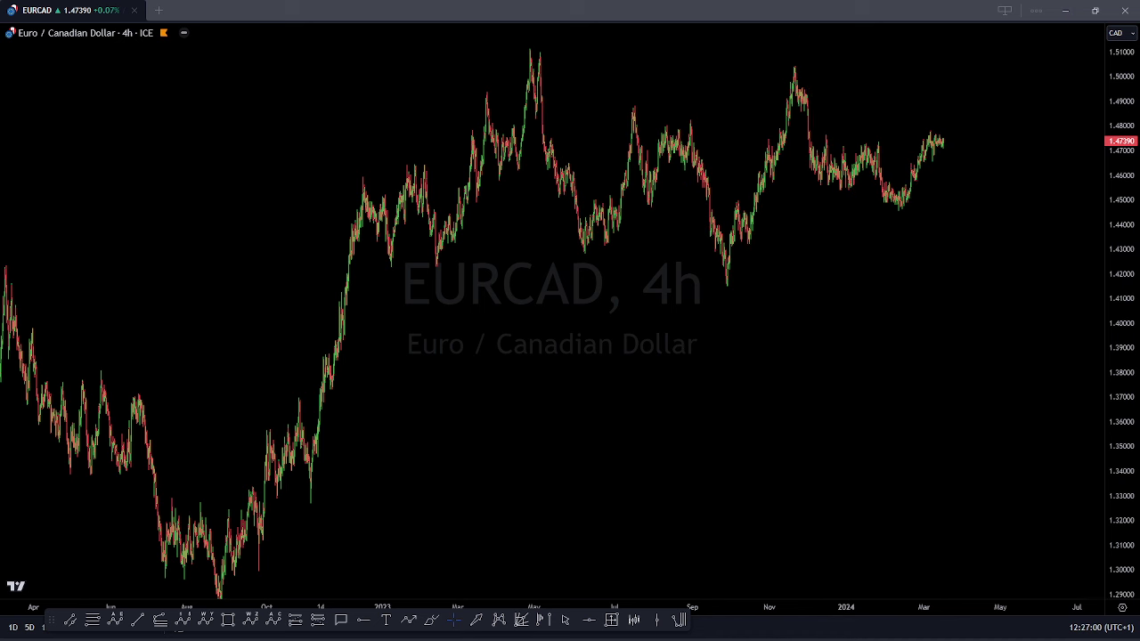
# Step: Draw a larger EURCAD zigzag from the May 2023 high through the October low and November high into a projected decline, then clear it
pyautogui.moveTo(864, 410); pyautogui.dragTo(816, 462)
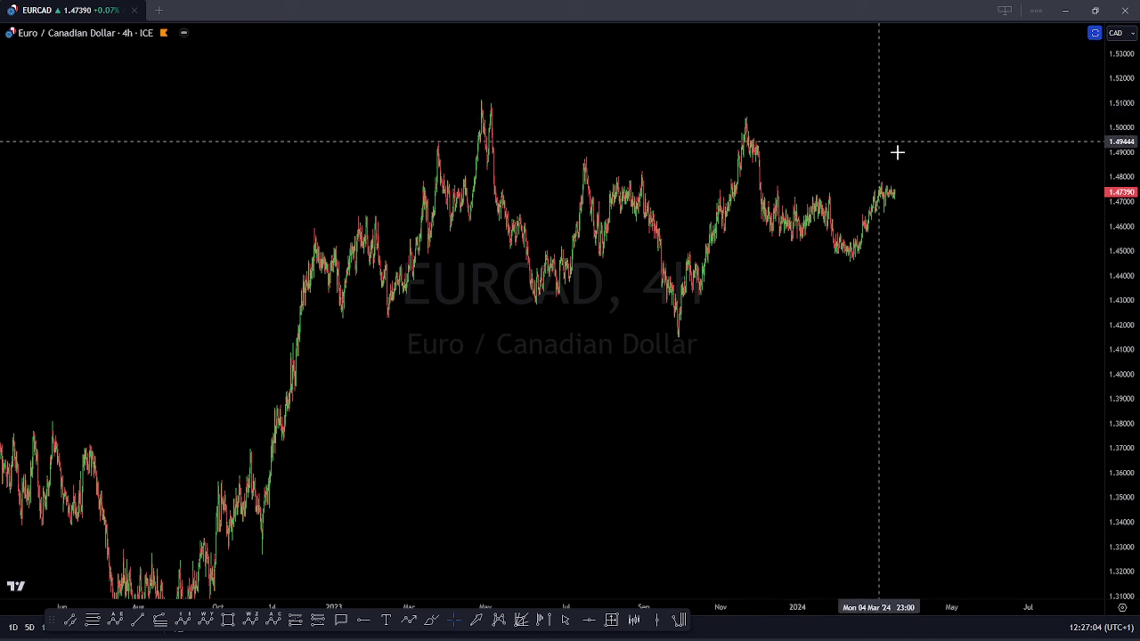
pyautogui.moveTo(941, 256); pyautogui.dragTo(943, 293)
pyautogui.moveTo(867, 417); pyautogui.dragTo(802, 374)
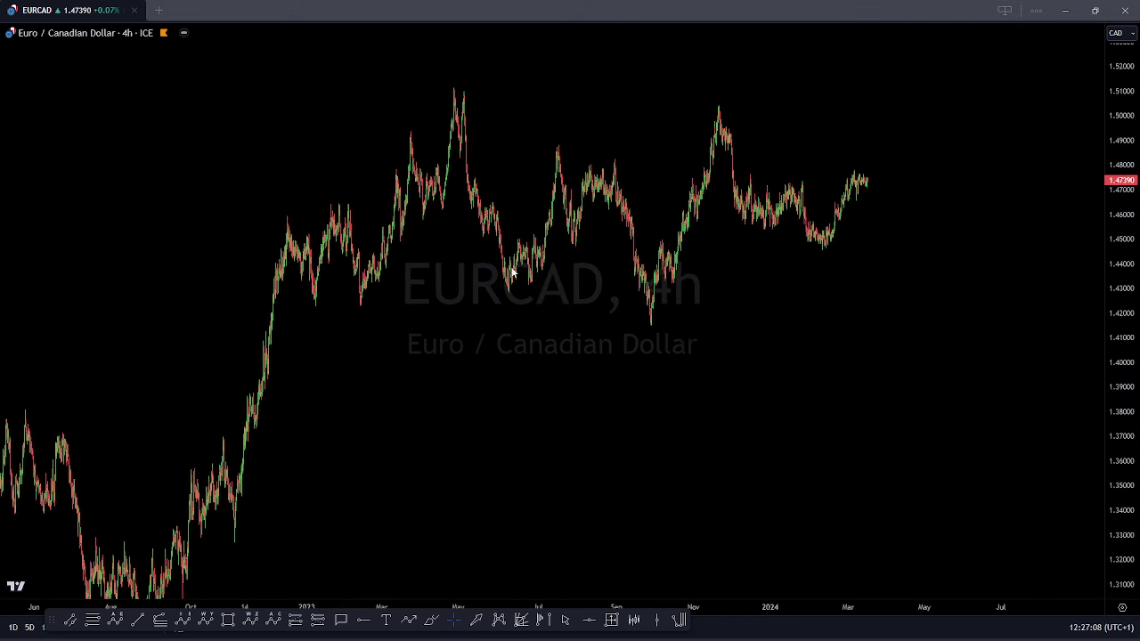
pyautogui.click(641, 339)
pyautogui.click(749, 90)
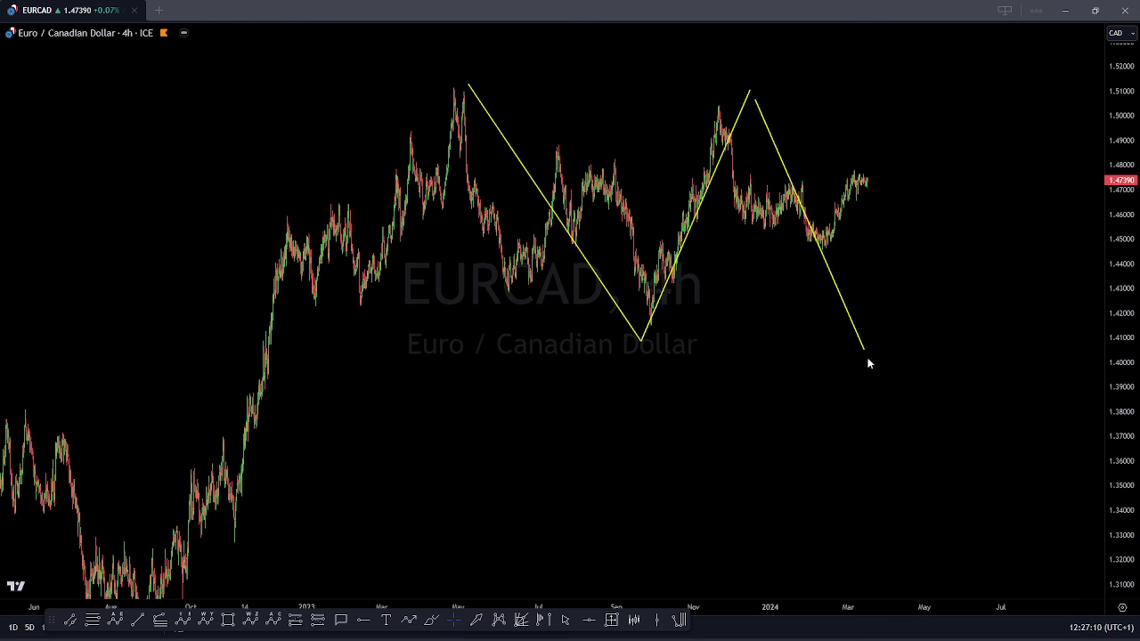
pyautogui.click(886, 397)
pyautogui.press('Escape')
# Step: Switch to the EURCHF chart and fit the price history from mid-2022 to March 2024 in view
pyautogui.press('Down')
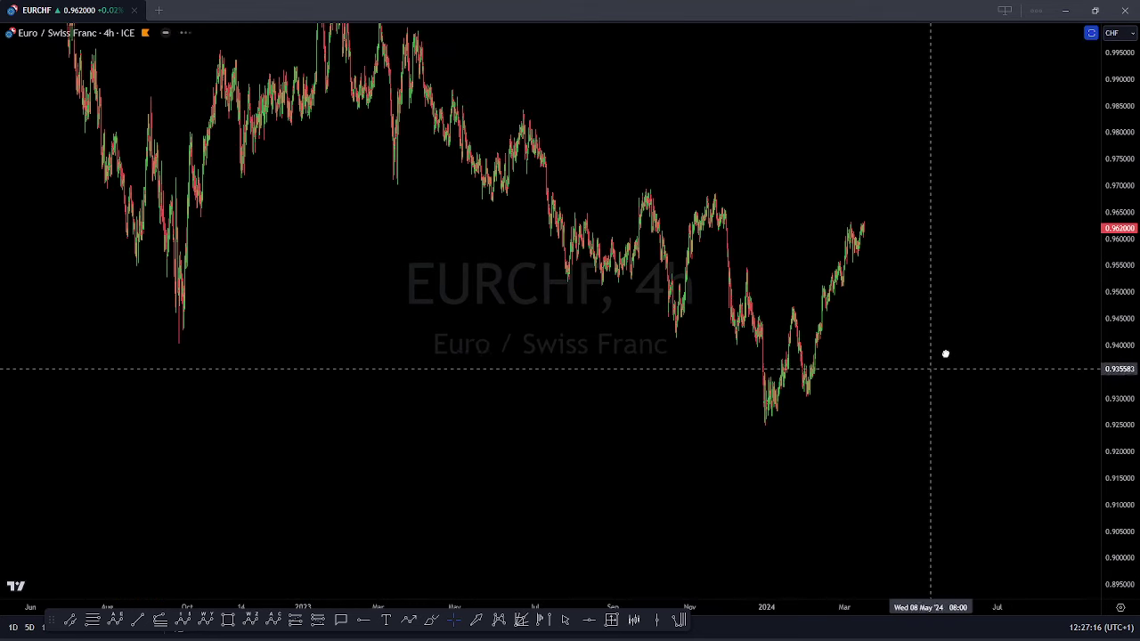
pyautogui.moveTo(961, 356); pyautogui.dragTo(973, 432)
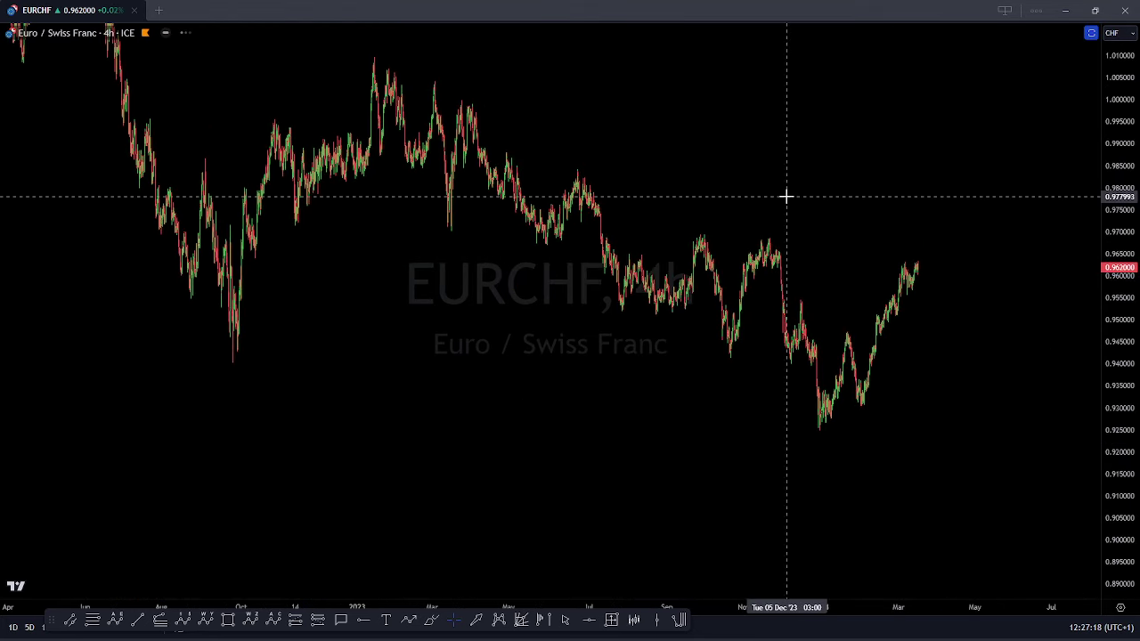
pyautogui.scroll(1, 786, 196)
pyautogui.moveTo(789, 206); pyautogui.dragTo(807, 242)
pyautogui.moveTo(1137, 328); pyautogui.dragTo(1128, 235)
pyautogui.moveTo(868, 188); pyautogui.dragTo(885, 226)
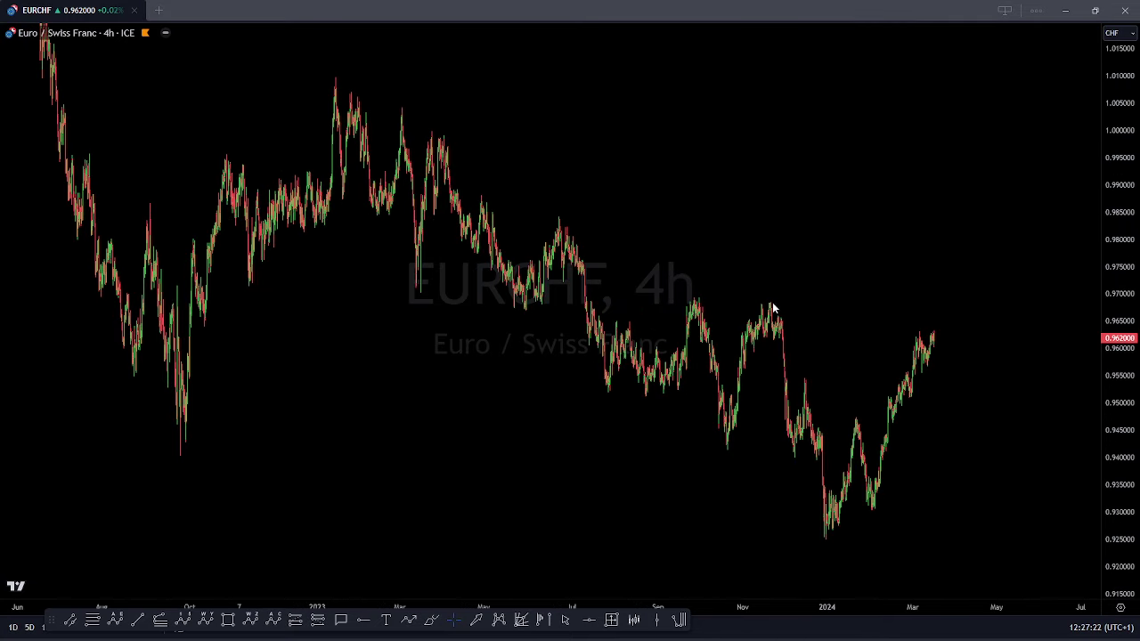
# Step: Mark EURCHF's decline from the early 2023 high with trendlines, labels A and B and a projected fall below 0.915, then clear the drawings
pyautogui.moveTo(405, 283); pyautogui.dragTo(687, 423)
pyautogui.moveTo(506, 85)
pyautogui.mouseDown()
pyautogui.moveTo(726, 380)
pyautogui.moveTo(760, 380)
pyautogui.mouseUp()
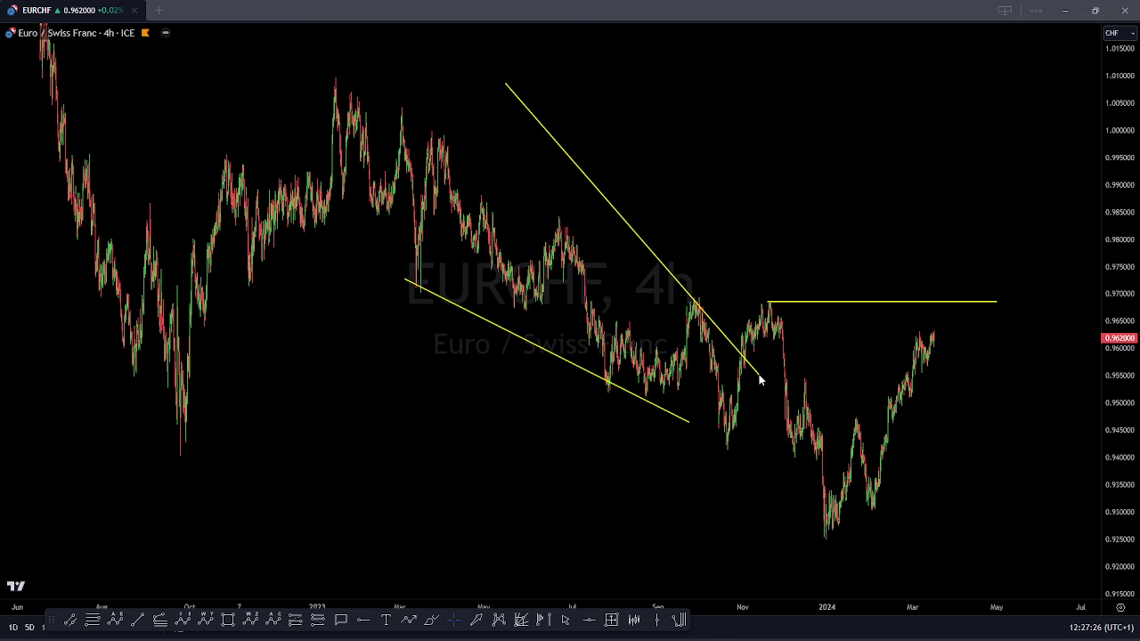
pyautogui.moveTo(337, 75)
pyautogui.mouseDown()
pyautogui.moveTo(408, 277)
pyautogui.moveTo(450, 132)
pyautogui.mouseUp()
pyautogui.moveTo(459, 144); pyautogui.dragTo(489, 200)
pyautogui.moveTo(531, 278)
pyautogui.mouseDown()
pyautogui.moveTo(612, 387)
pyautogui.moveTo(619, 326)
pyautogui.moveTo(677, 399)
pyautogui.moveTo(697, 306)
pyautogui.mouseUp()
pyautogui.moveTo(424, 294)
pyautogui.mouseDown()
pyautogui.moveTo(704, 300)
pyautogui.moveTo(722, 438)
pyautogui.mouseUp()
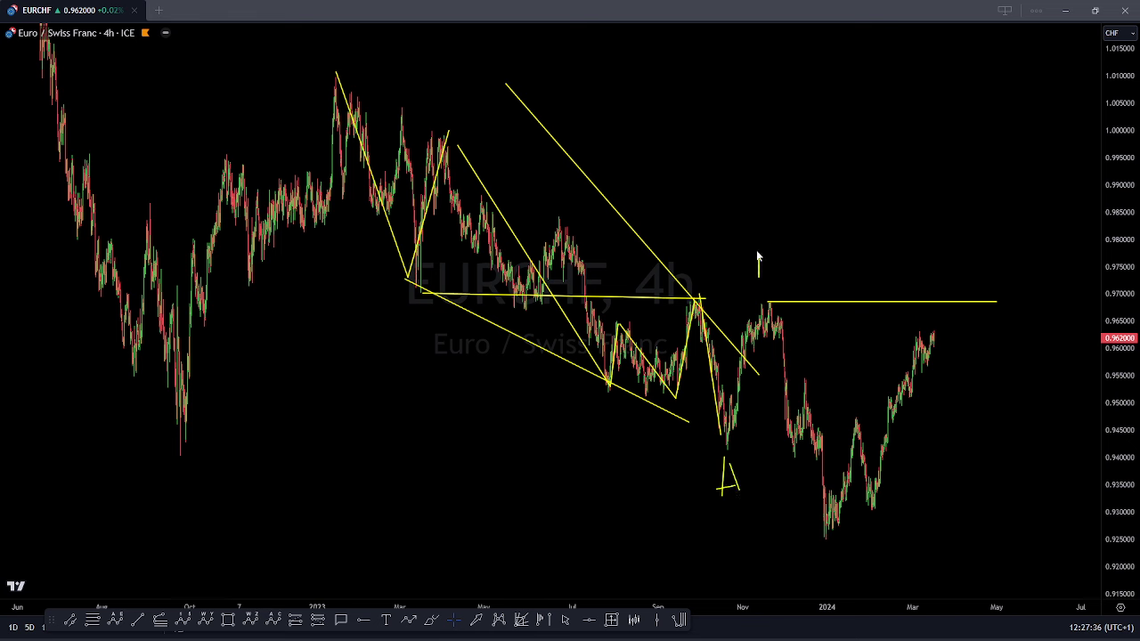
pyautogui.moveTo(768, 301)
pyautogui.mouseDown()
pyautogui.moveTo(821, 532)
pyautogui.moveTo(858, 419)
pyautogui.moveTo(879, 506)
pyautogui.moveTo(934, 339)
pyautogui.moveTo(970, 611)
pyautogui.moveTo(1000, 545)
pyautogui.mouseUp()
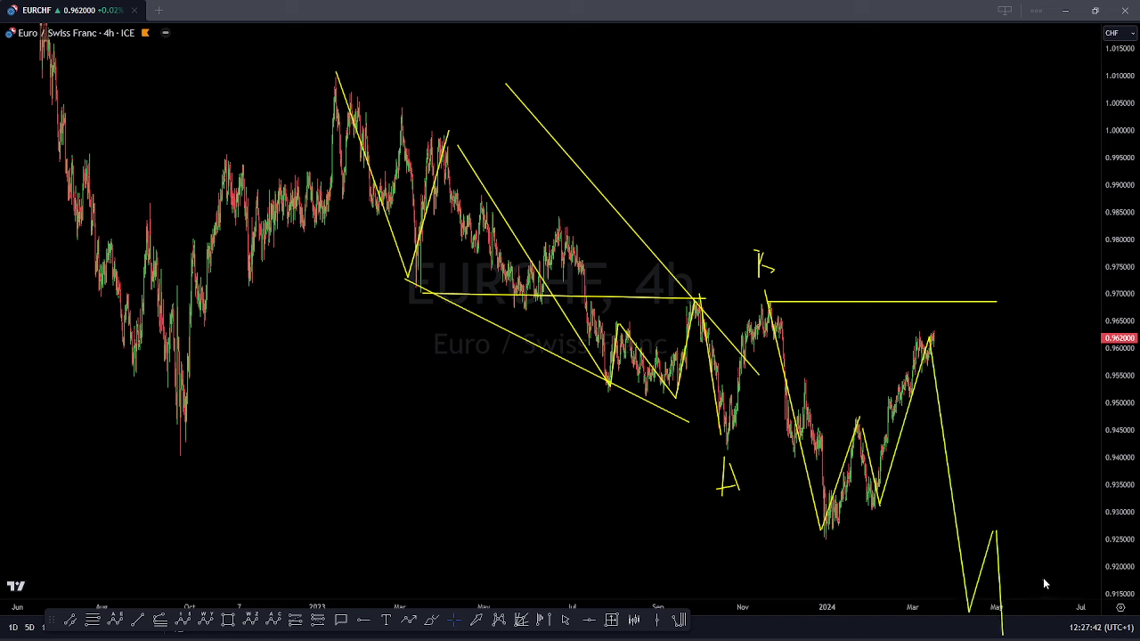
pyautogui.press('Escape')
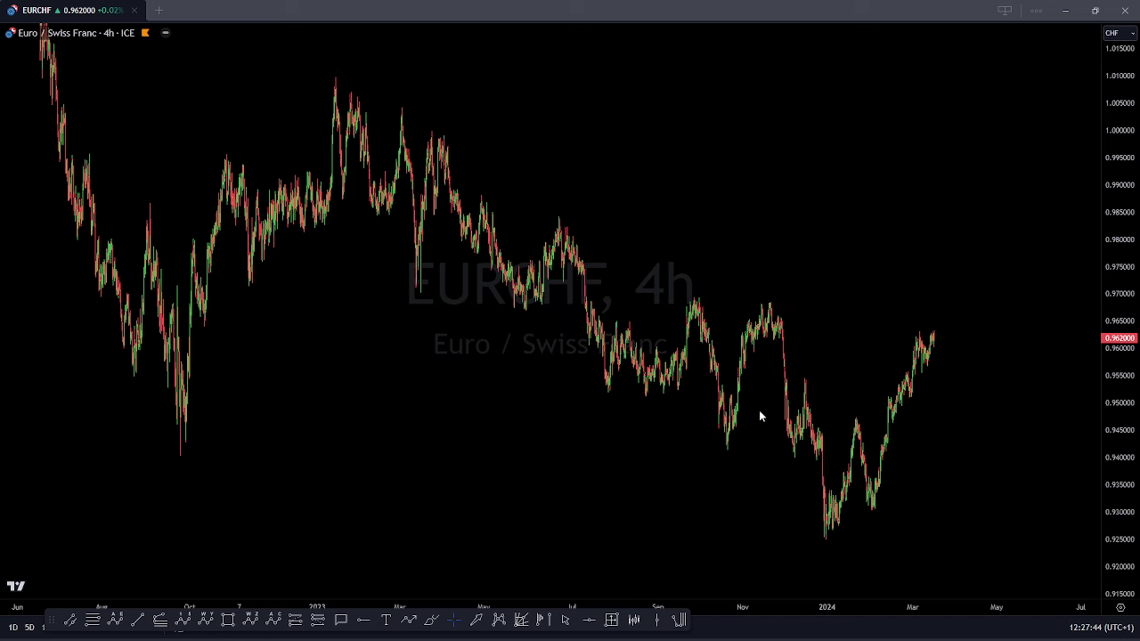
# Step: Trace EURCHF's fall to the January 2024 low and its recovery, add a horizontal level at about 0.9685, and clear the drawings
pyautogui.moveTo(337, 85)
pyautogui.mouseDown()
pyautogui.moveTo(601, 408)
pyautogui.moveTo(703, 450)
pyautogui.moveTo(762, 301)
pyautogui.moveTo(827, 540)
pyautogui.mouseUp()
pyautogui.moveTo(848, 463)
pyautogui.mouseDown()
pyautogui.moveTo(853, 420)
pyautogui.moveTo(882, 509)
pyautogui.moveTo(946, 277)
pyautogui.mouseUp()
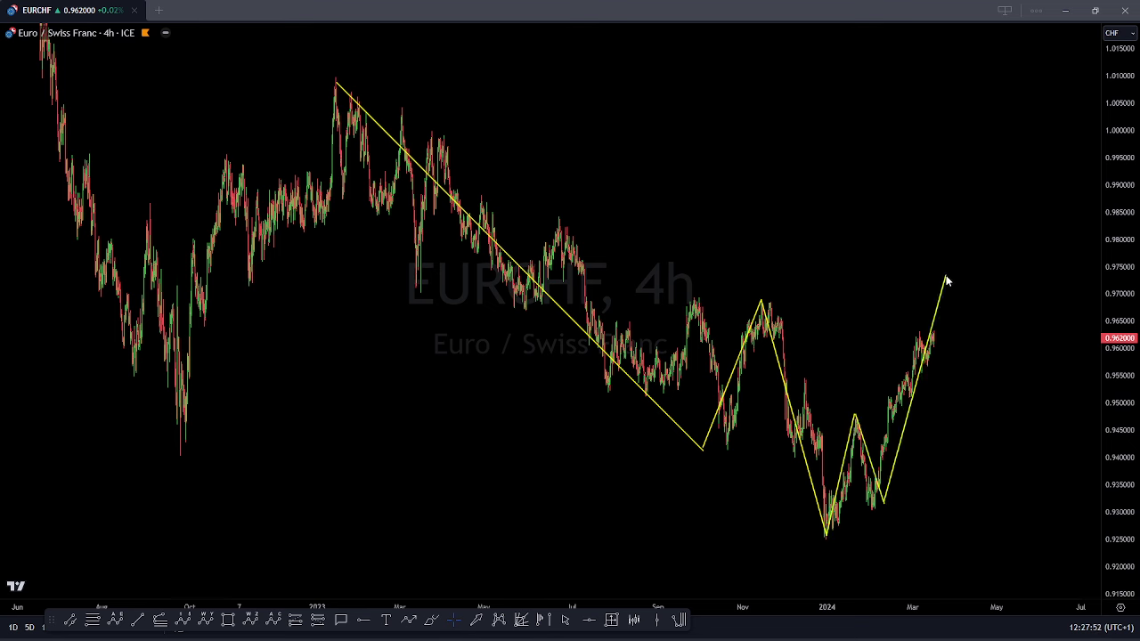
pyautogui.moveTo(760, 303); pyautogui.dragTo(988, 301)
pyautogui.press('e')
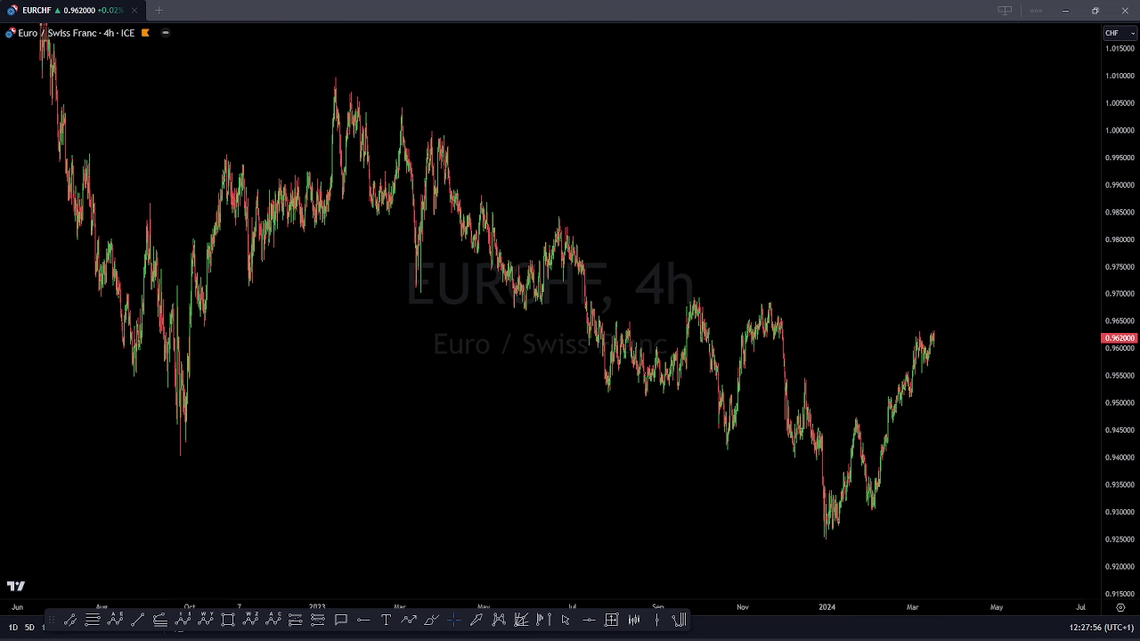
# Step: Sketch two EURCHF scenarios: a pullback and rally to about 1.01, and a fall below the January 2024 low from under the November high level
pyautogui.moveTo(951, 354)
pyautogui.mouseDown()
pyautogui.moveTo(992, 377)
pyautogui.moveTo(1043, 117)
pyautogui.moveTo(1039, 73)
pyautogui.mouseUp()
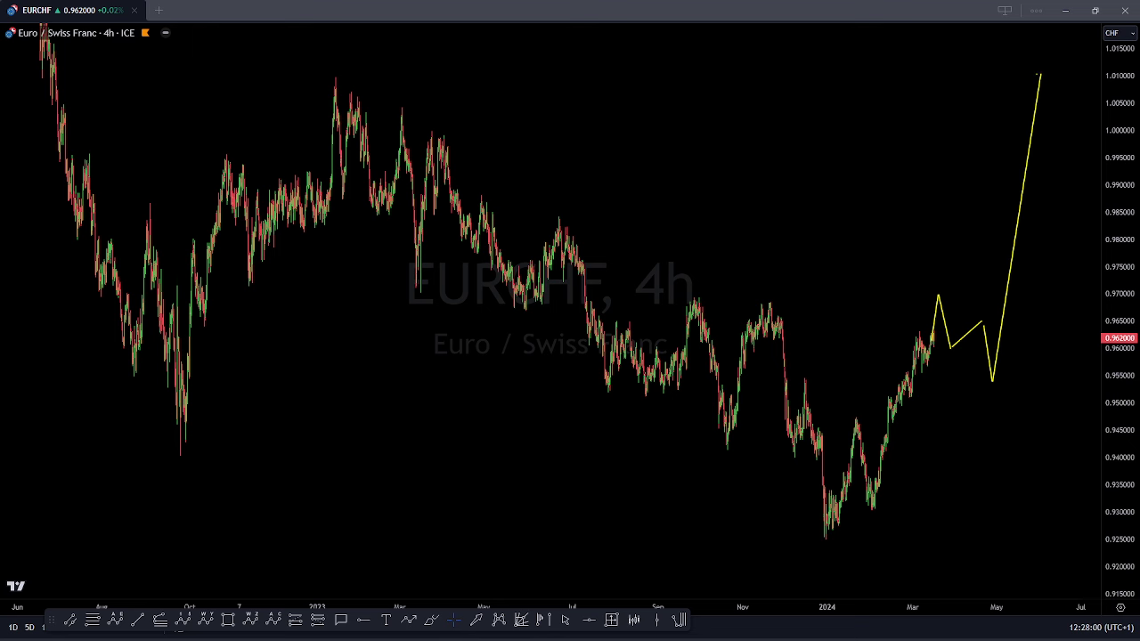
pyautogui.hotkey('ctrl', 'alt', 'h')
pyautogui.moveTo(766, 309); pyautogui.dragTo(984, 304)
pyautogui.moveTo(933, 336); pyautogui.dragTo(1004, 625)
pyautogui.moveTo(827, 538)
pyautogui.mouseDown()
pyautogui.moveTo(858, 415)
pyautogui.moveTo(877, 508)
pyautogui.mouseUp()
pyautogui.moveTo(877, 508)
pyautogui.mouseDown()
pyautogui.moveTo(946, 414)
pyautogui.moveTo(926, 329)
pyautogui.moveTo(1003, 640)
pyautogui.mouseUp()
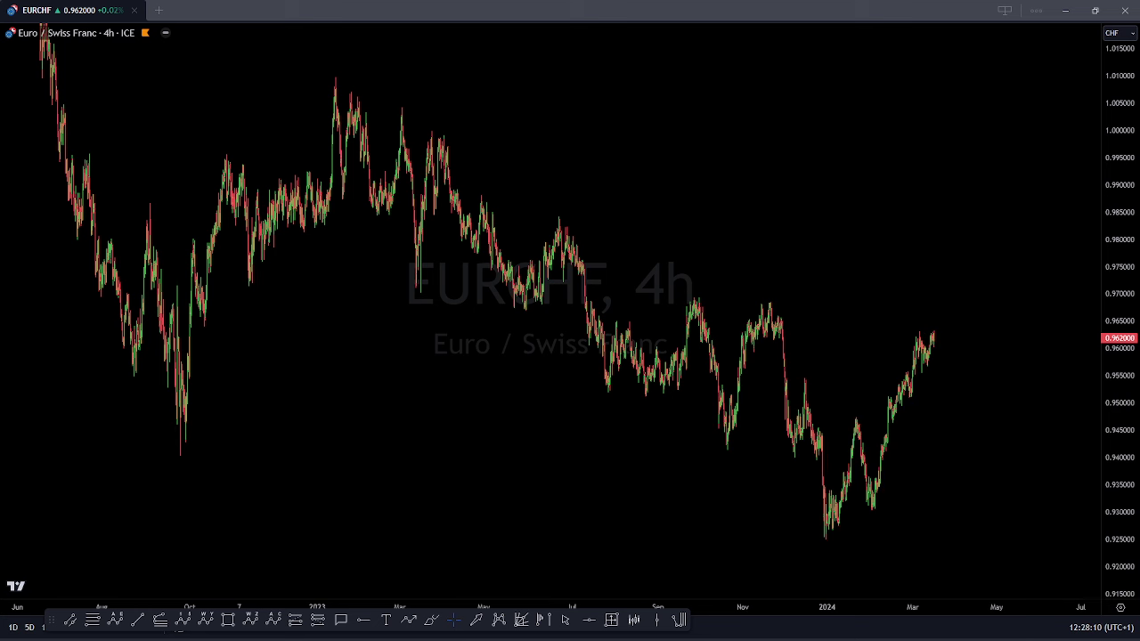
# Step: Switch to the EURGBP chart and rescale it to show price action from mid-June 2023 to March 2024
pyautogui.press('Down')
pyautogui.moveTo(1116, 259); pyautogui.dragTo(1121, 544)
pyautogui.moveTo(1126, 197); pyautogui.dragTo(1125, 352)
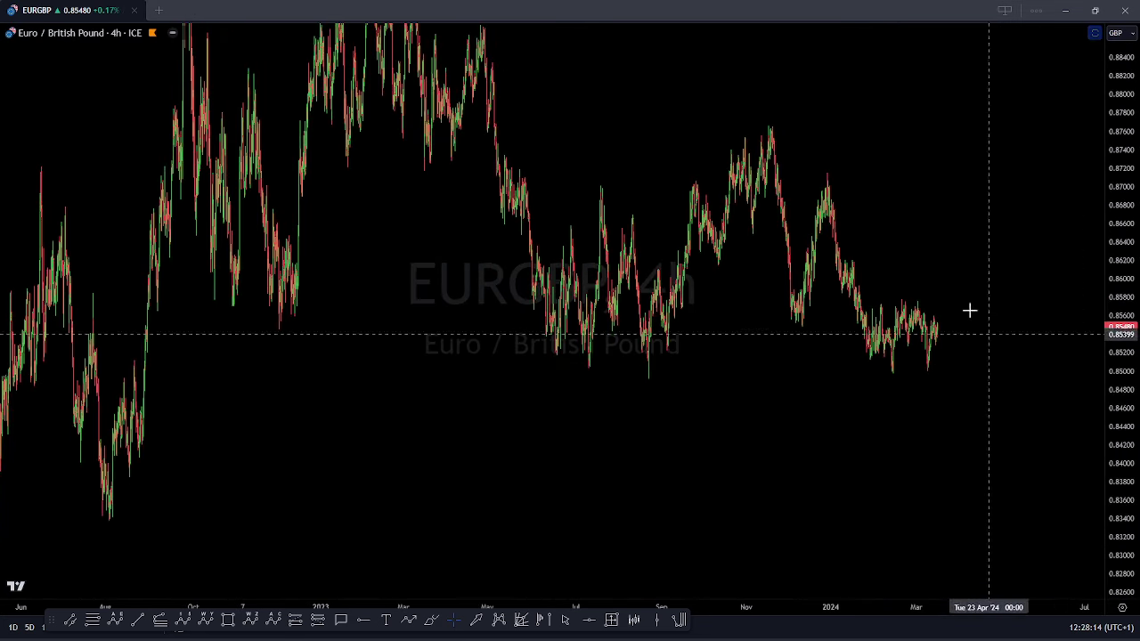
pyautogui.scroll(1, 896, 239)
pyautogui.moveTo(903, 247); pyautogui.dragTo(967, 284)
pyautogui.moveTo(1133, 164); pyautogui.dragTo(1130, 258)
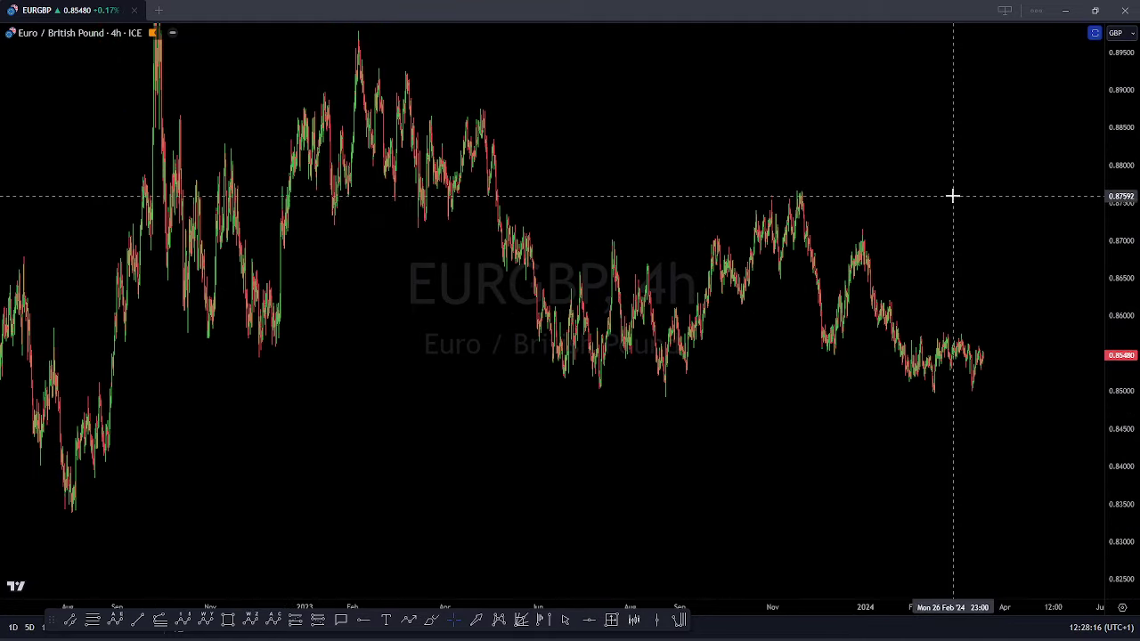
pyautogui.moveTo(957, 205); pyautogui.dragTo(999, 256)
pyautogui.scroll(-2, 999, 257)
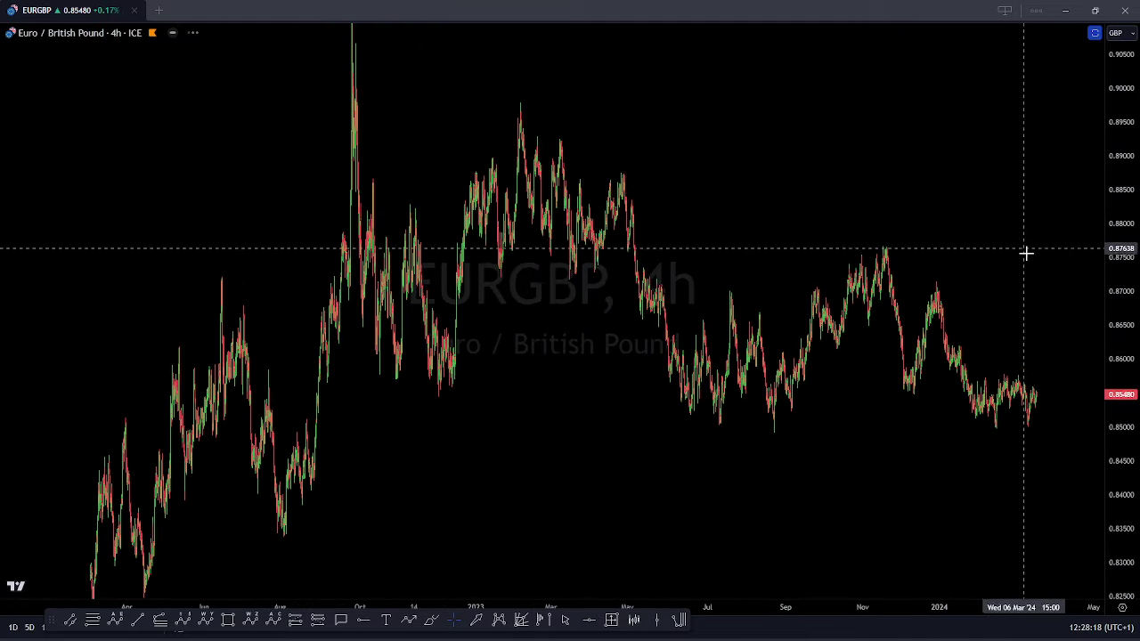
pyautogui.scroll(3, 1020, 245)
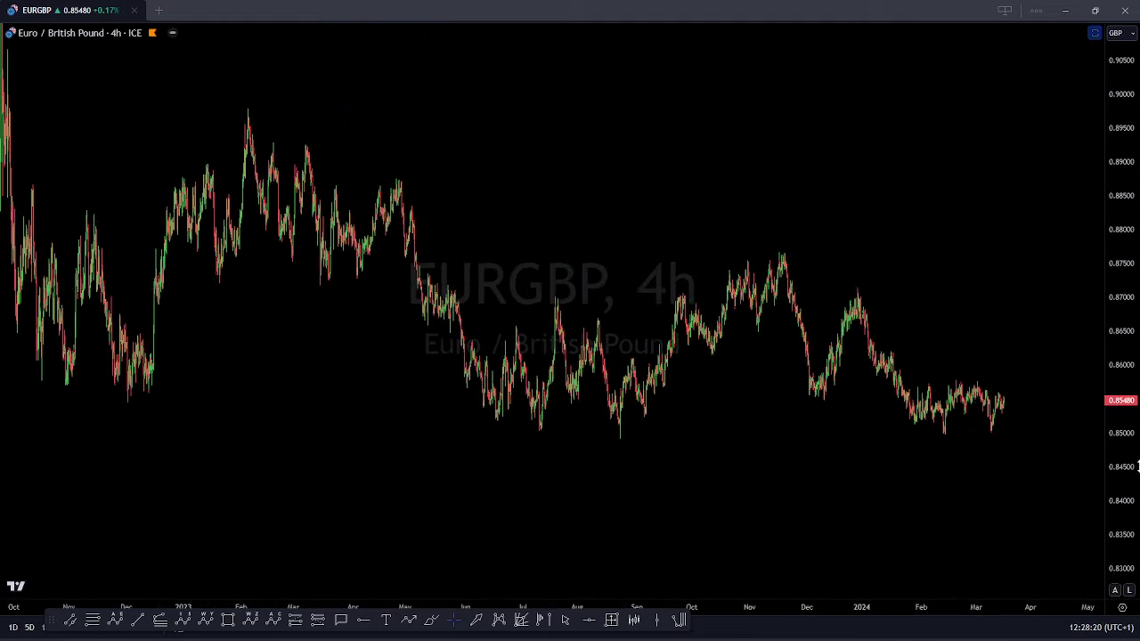
pyautogui.scroll(3, 950, 257)
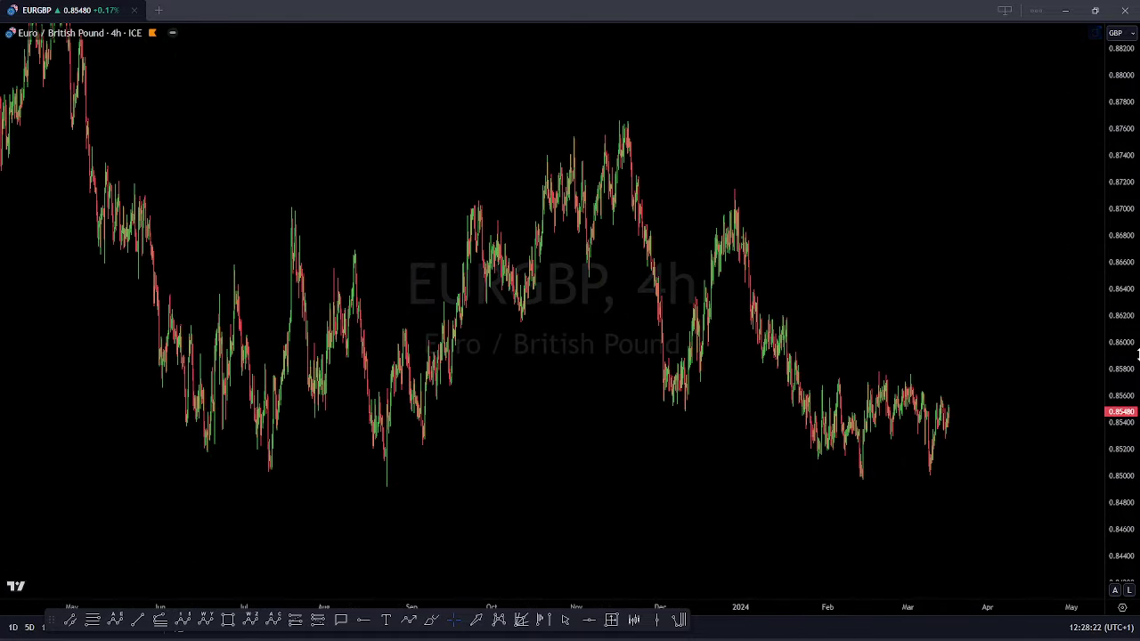
pyautogui.scroll(1, 925, 284)
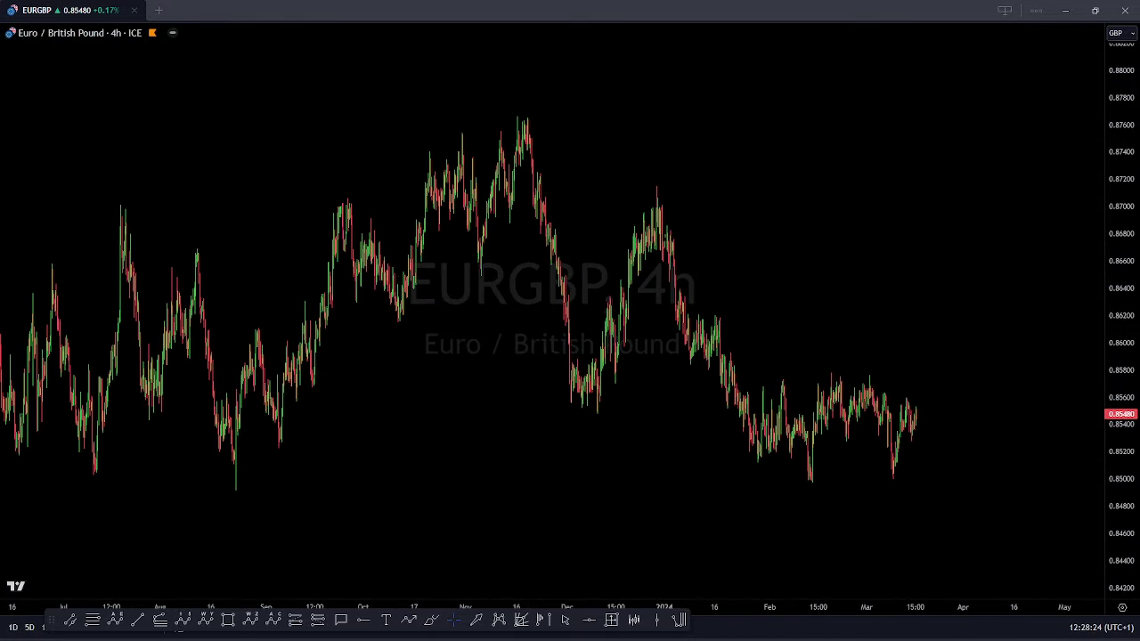
# Step: Trace EURGBP's swings from the late January low to the March low in a yellow zigzag, joining the first highs and lows with diverging boundary lines
pyautogui.click(755, 462)
pyautogui.click(782, 384)
pyautogui.click(811, 481)
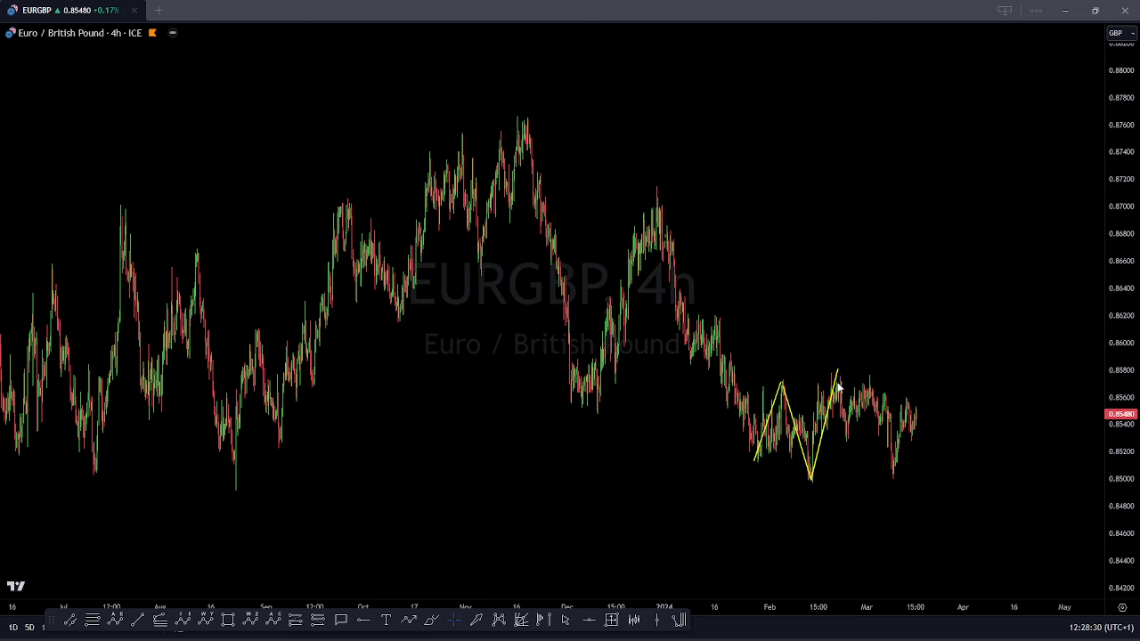
pyautogui.click(783, 384)
pyautogui.click(813, 482)
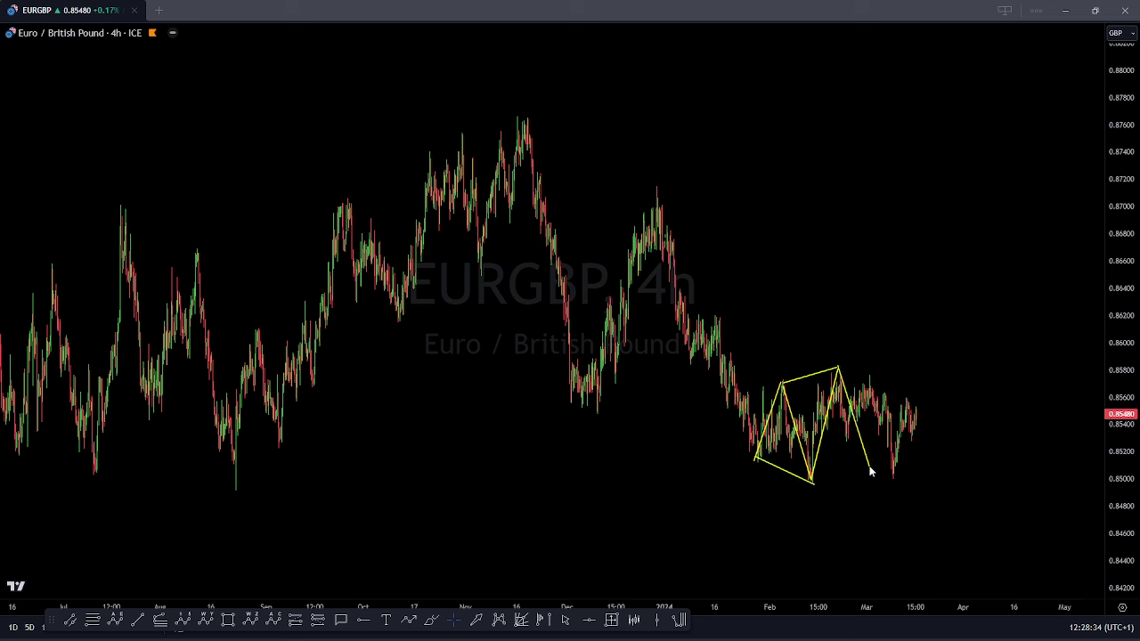
pyautogui.click(850, 439)
pyautogui.click(869, 380)
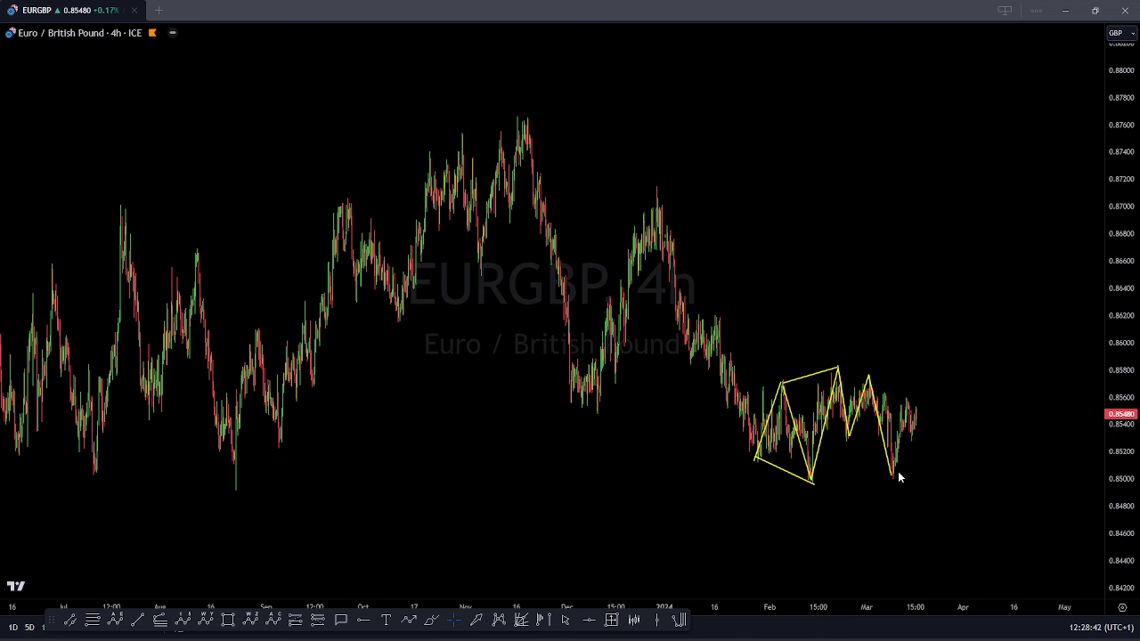
# Step: Draw a horizontal level at about 0.858 from the mid-February high, a projected zigzag down to about 0.845, and a descending support line
pyautogui.moveTo(840, 374); pyautogui.dragTo(984, 365)
pyautogui.click(909, 404)
pyautogui.click(934, 522)
pyautogui.moveTo(946, 454); pyautogui.dragTo(968, 546)
pyautogui.moveTo(843, 444); pyautogui.dragTo(941, 514)
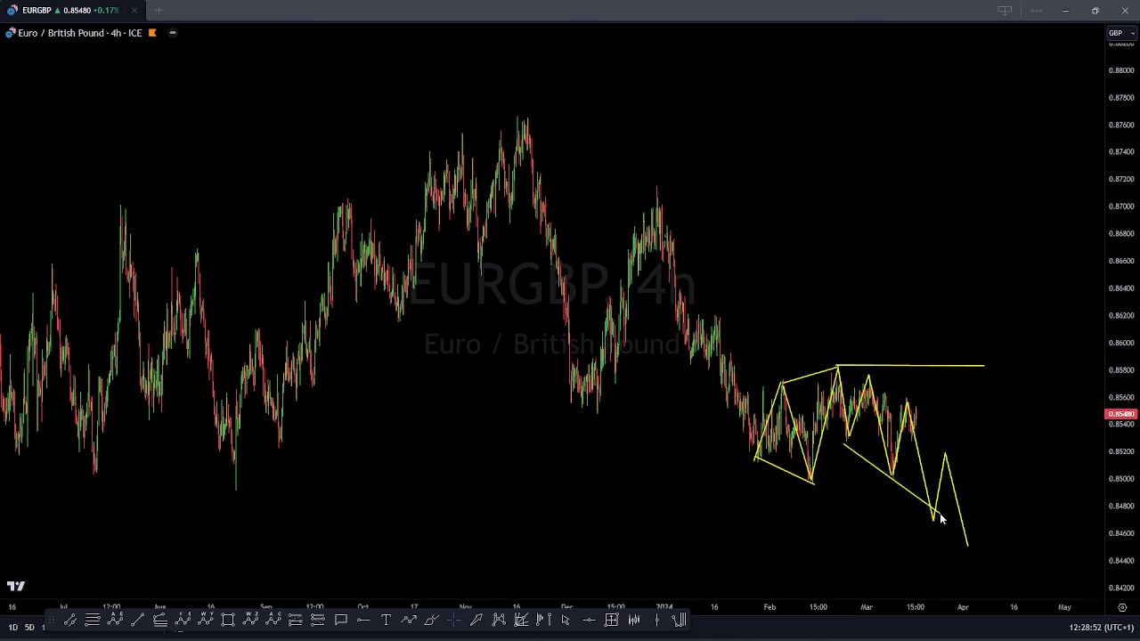
# Step: Draw a descending line from the 0.858 level and a projected rebound to about 0.852 before a fall below 0.842, and clear the EURGBP drawings
pyautogui.click(911, 366)
pyautogui.click(967, 541)
pyautogui.click(976, 479)
pyautogui.click(991, 513)
pyautogui.click(1007, 447)
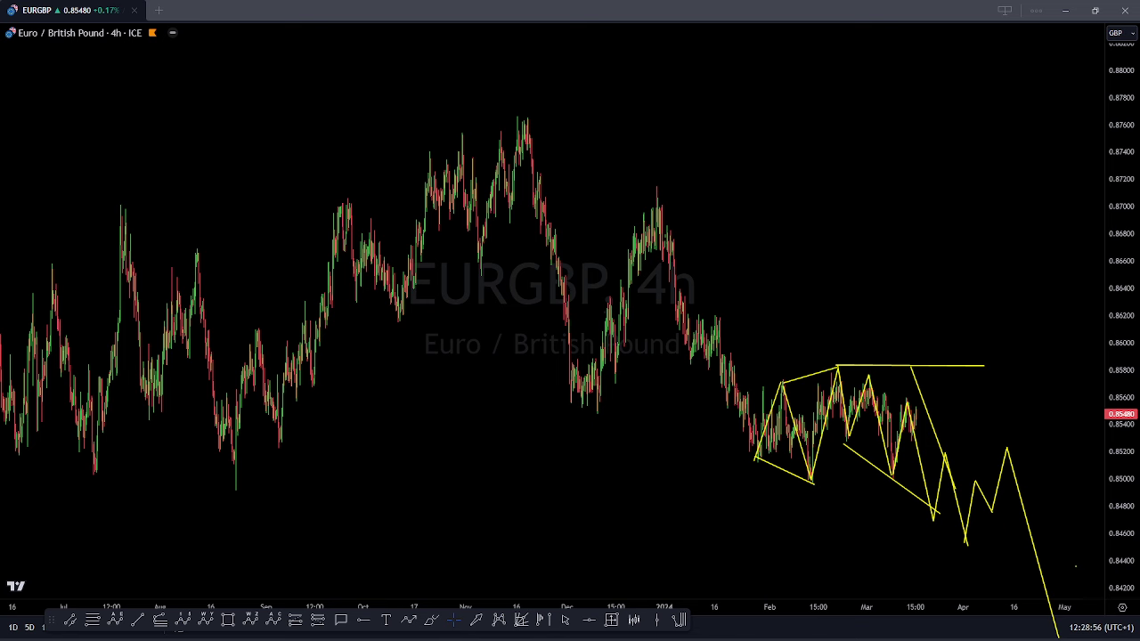
pyautogui.press('Escape')
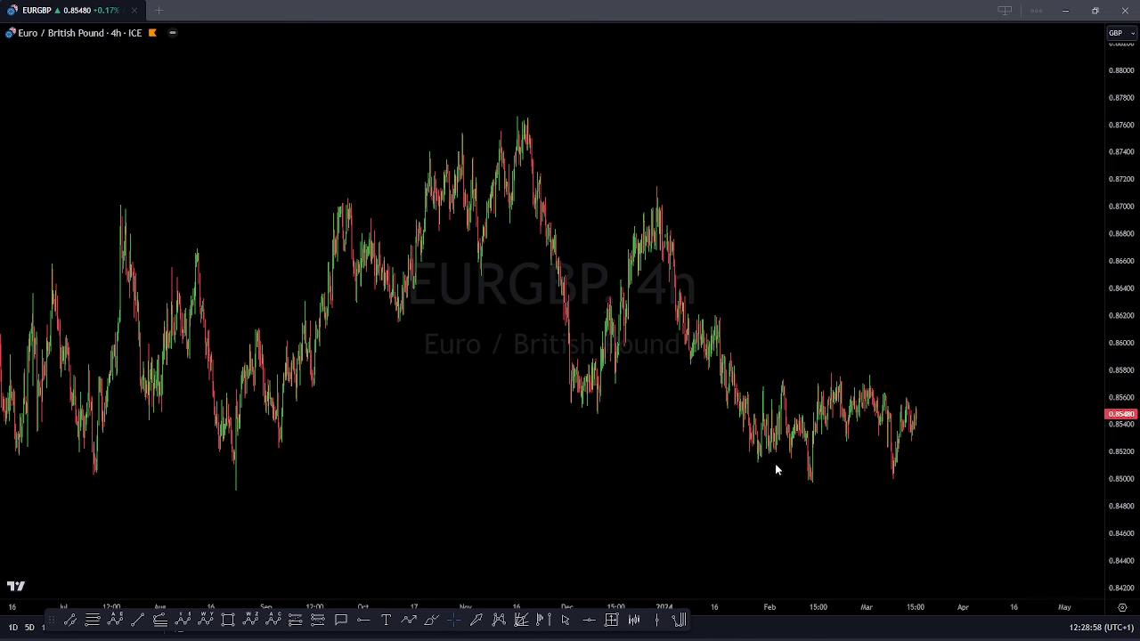
# Step: Retrace EURGBP's swings from the late January low to the mid-March high in one zigzag, ending at a projected dip to about 0.852
pyautogui.click(751, 454)
pyautogui.click(782, 380)
pyautogui.click(809, 480)
pyautogui.click(843, 374)
pyautogui.click(855, 442)
pyautogui.click(873, 381)
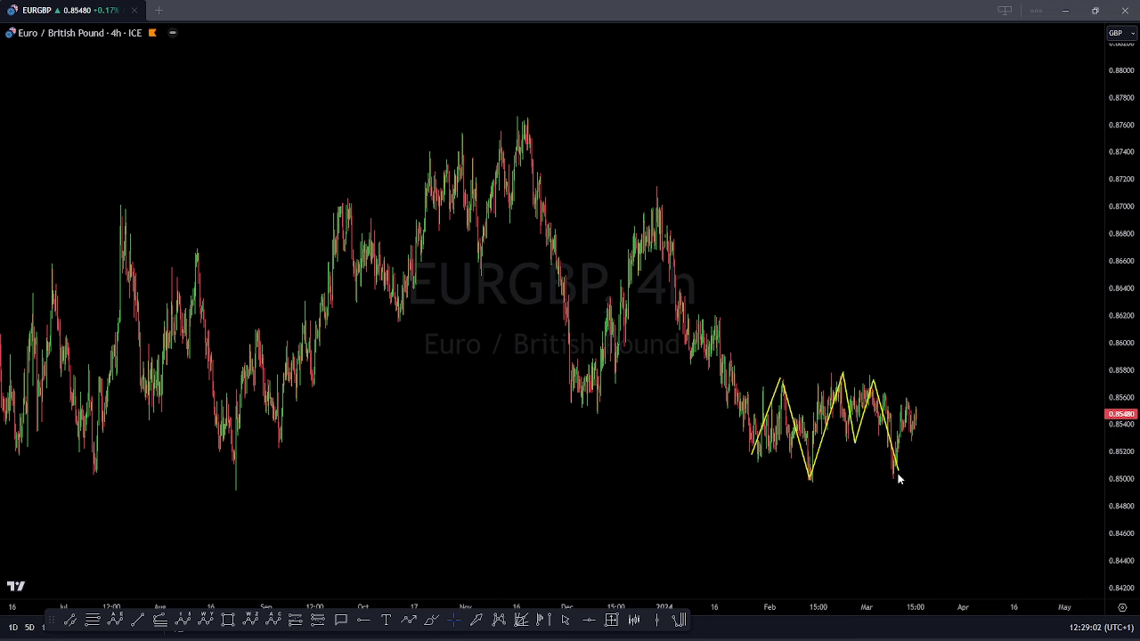
pyautogui.click(895, 476)
pyautogui.click(911, 393)
pyautogui.click(929, 449)
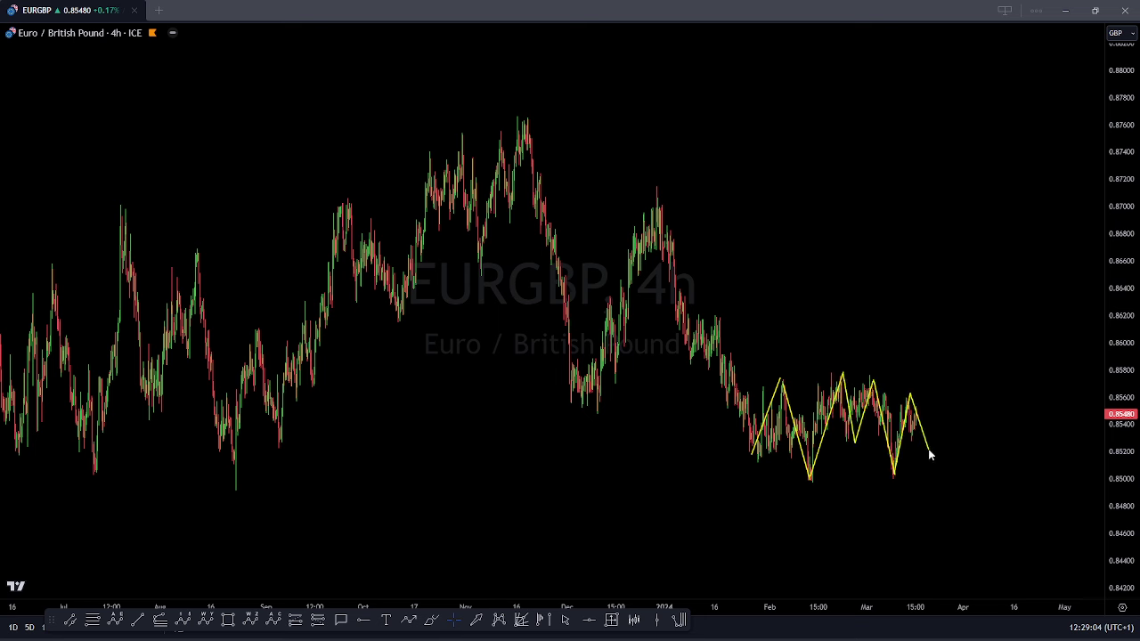
# Step: Label the February high W, the March low X and a projected high near 0.86 Y with a steep fall from it, and clear the drawings
pyautogui.moveTo(830, 356); pyautogui.dragTo(838, 338)
pyautogui.moveTo(841, 343)
pyautogui.mouseDown()
pyautogui.moveTo(853, 359)
pyautogui.moveTo(853, 344)
pyautogui.mouseUp()
pyautogui.moveTo(886, 490); pyautogui.dragTo(884, 491)
pyautogui.moveTo(884, 475); pyautogui.dragTo(905, 491)
pyautogui.moveTo(957, 319); pyautogui.dragTo(1024, 634)
pyautogui.click(1063, 464)
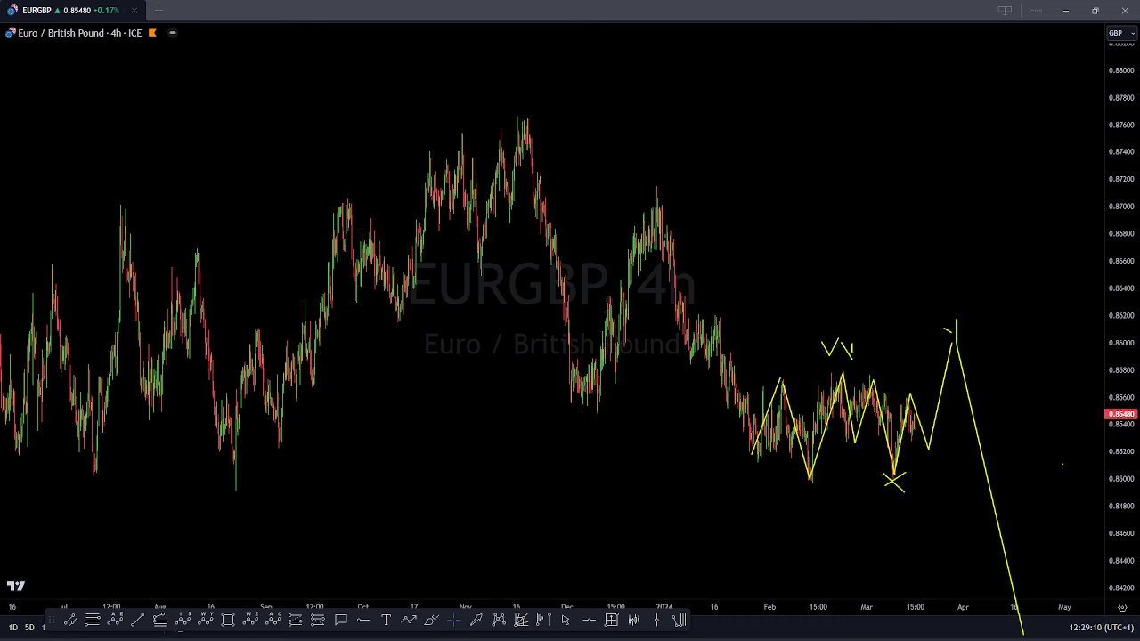
pyautogui.press('Escape')
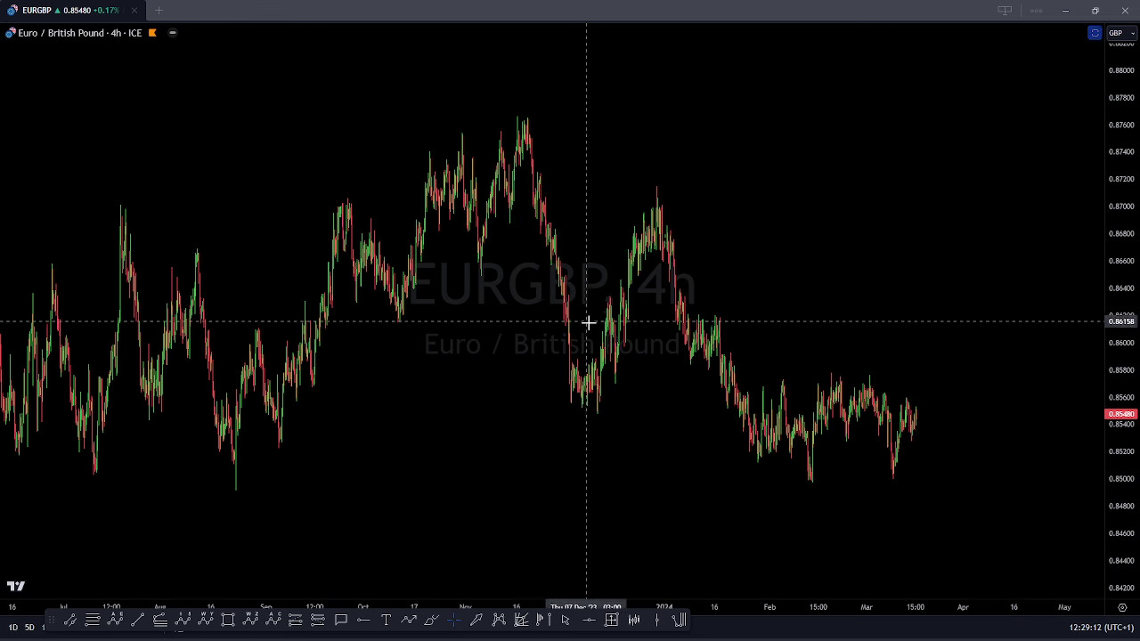
# Step: Switch to the GBPAUD chart and rescale it to show price action from early January to mid-March 2024
pyautogui.press('Down')
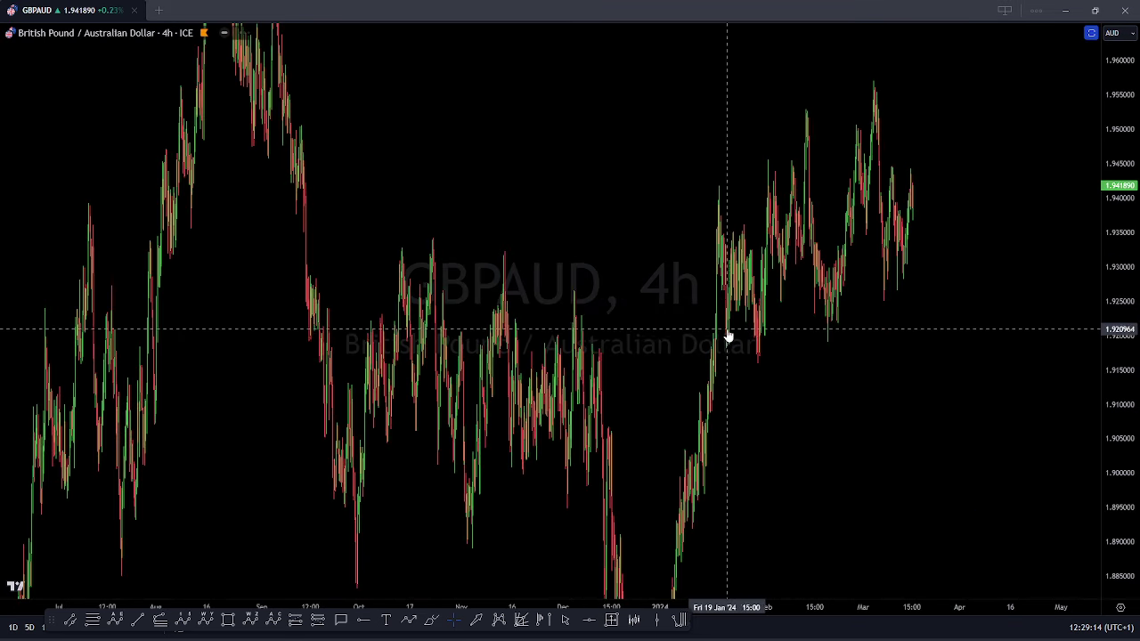
pyautogui.moveTo(1113, 210); pyautogui.dragTo(1060, 459)
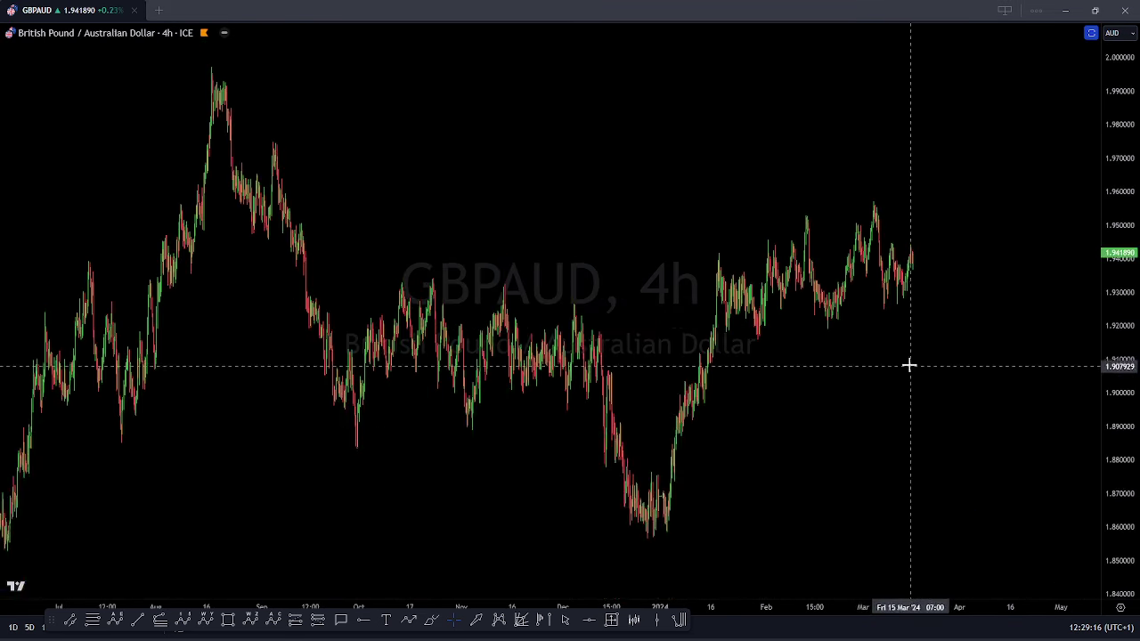
pyautogui.scroll(5, 905, 366)
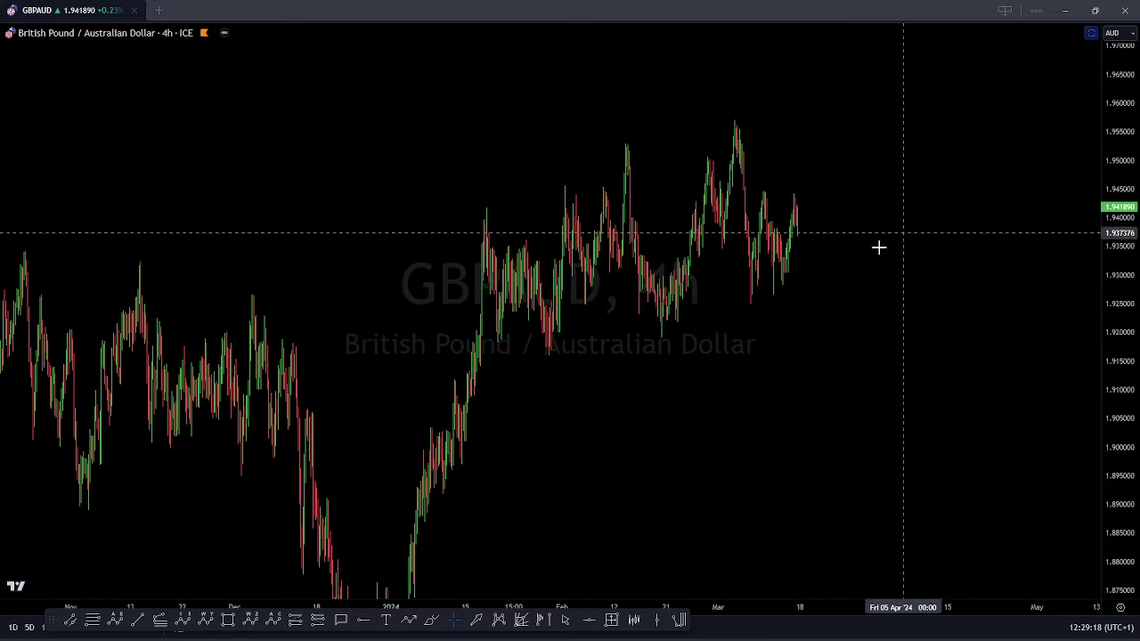
pyautogui.scroll(3, 794, 336)
pyautogui.moveTo(554, 336); pyautogui.dragTo(883, 398)
pyautogui.scroll(4, 790, 366)
pyautogui.moveTo(1117, 406); pyautogui.dragTo(1106, 240)
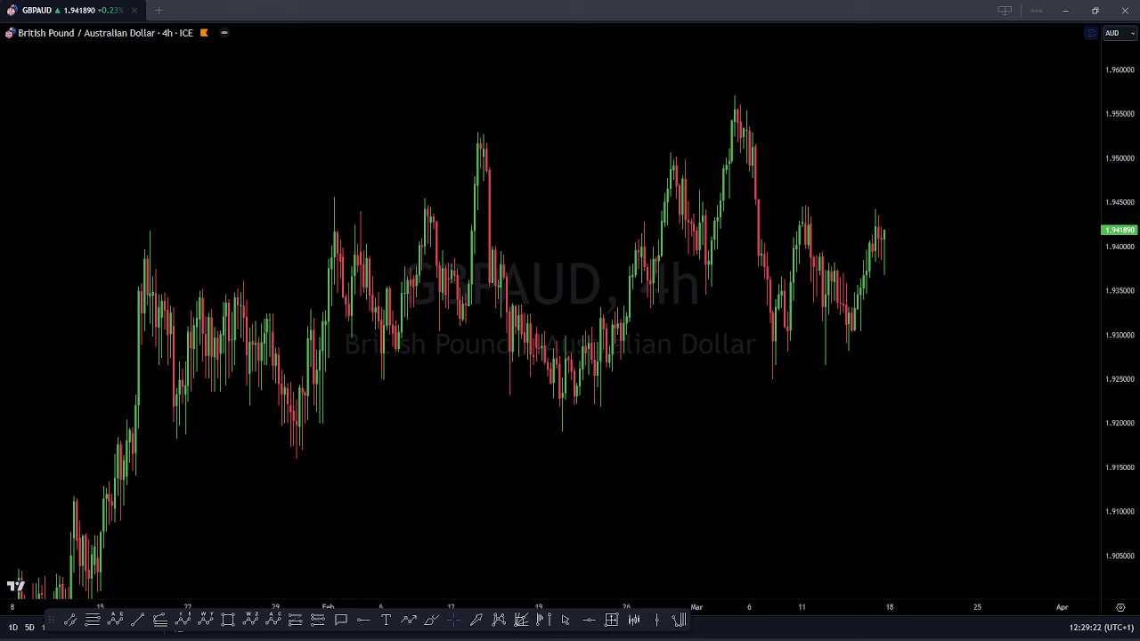
# Step: Trace GBPAUD's fall from the early March high and its two-leg rebound to the 11 March high, and clear the drawing
pyautogui.click(739, 118)
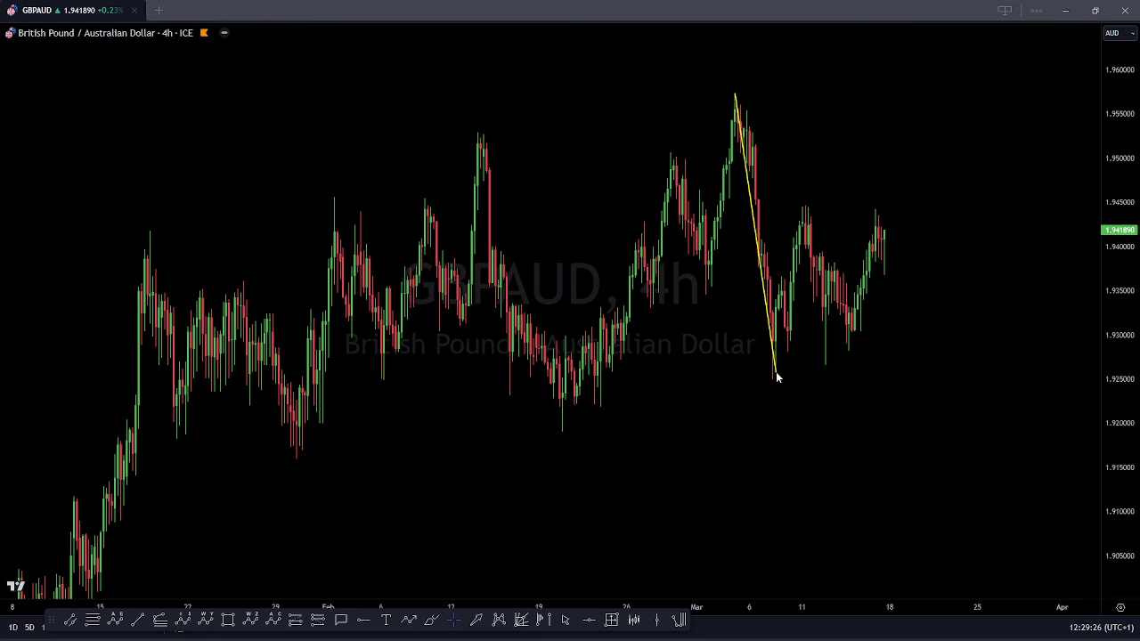
pyautogui.click(772, 375)
pyautogui.click(781, 278)
pyautogui.click(792, 344)
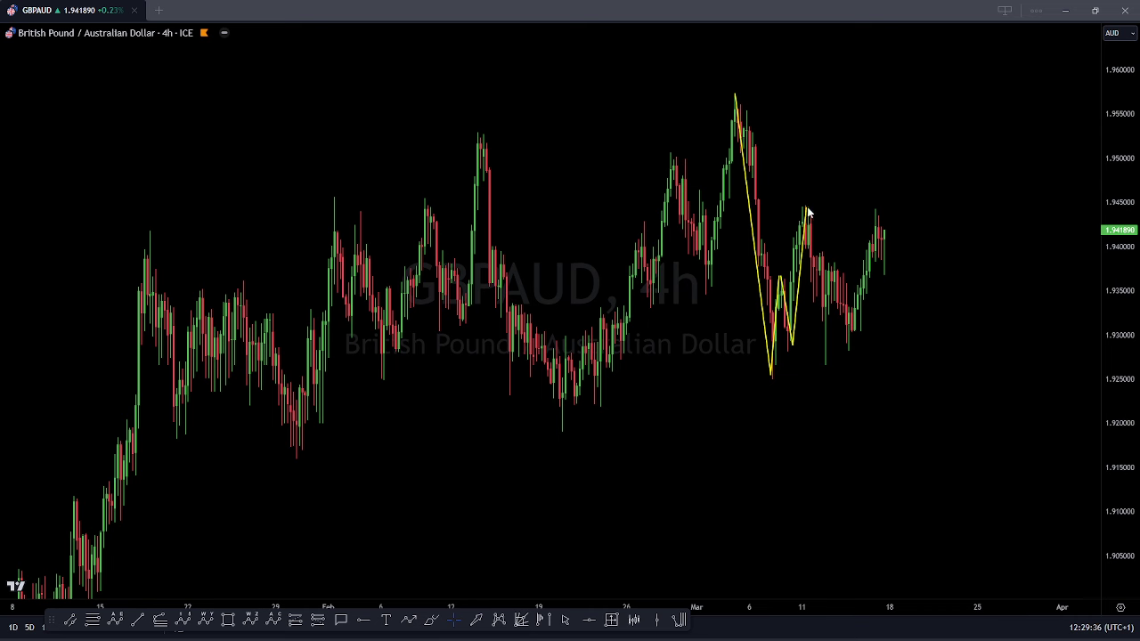
pyautogui.click(807, 210)
pyautogui.press('Escape')
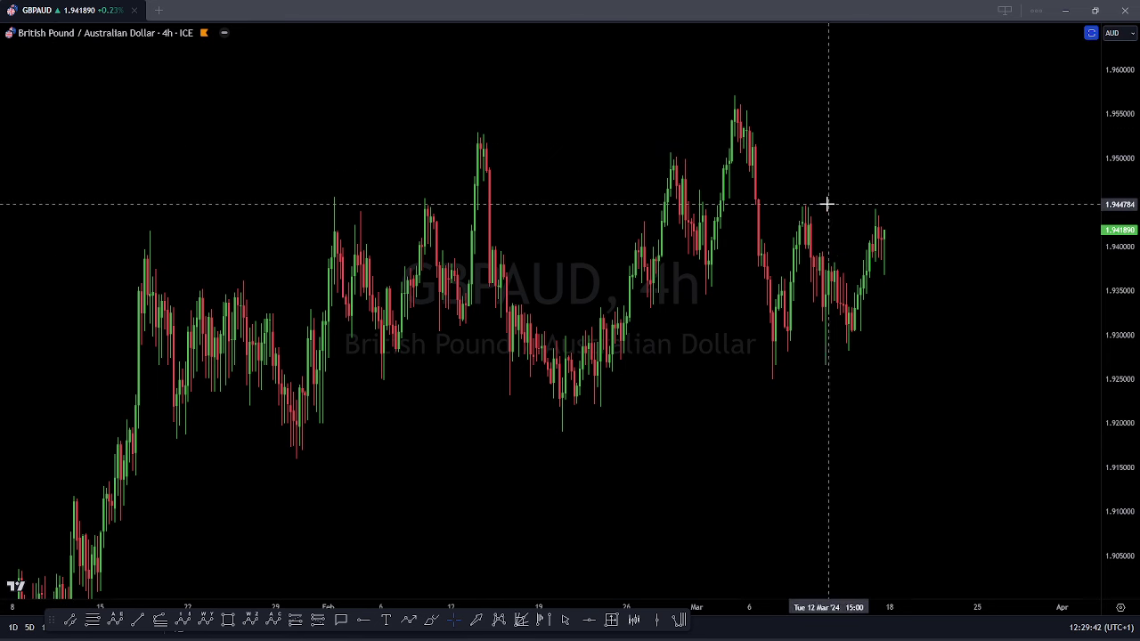
# Step: Measure the price drop from the 11 March high level down to the low of the following days
pyautogui.keyDown('shift'); pyautogui.click(826, 204); pyautogui.keyUp('shift')
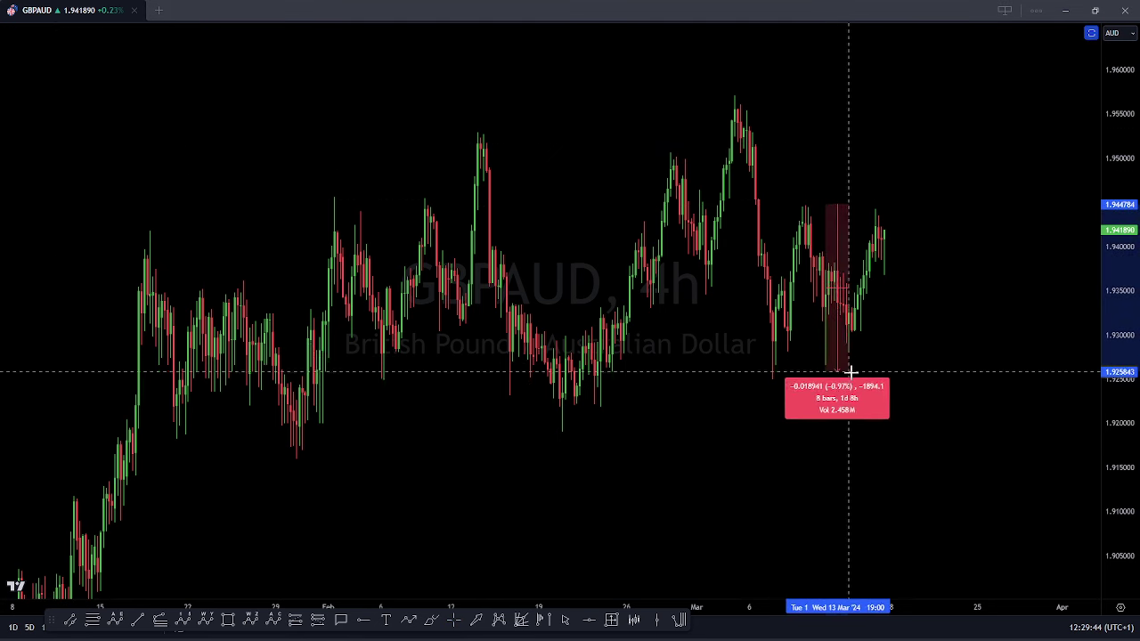
pyautogui.click(838, 364)
pyautogui.click(873, 184)
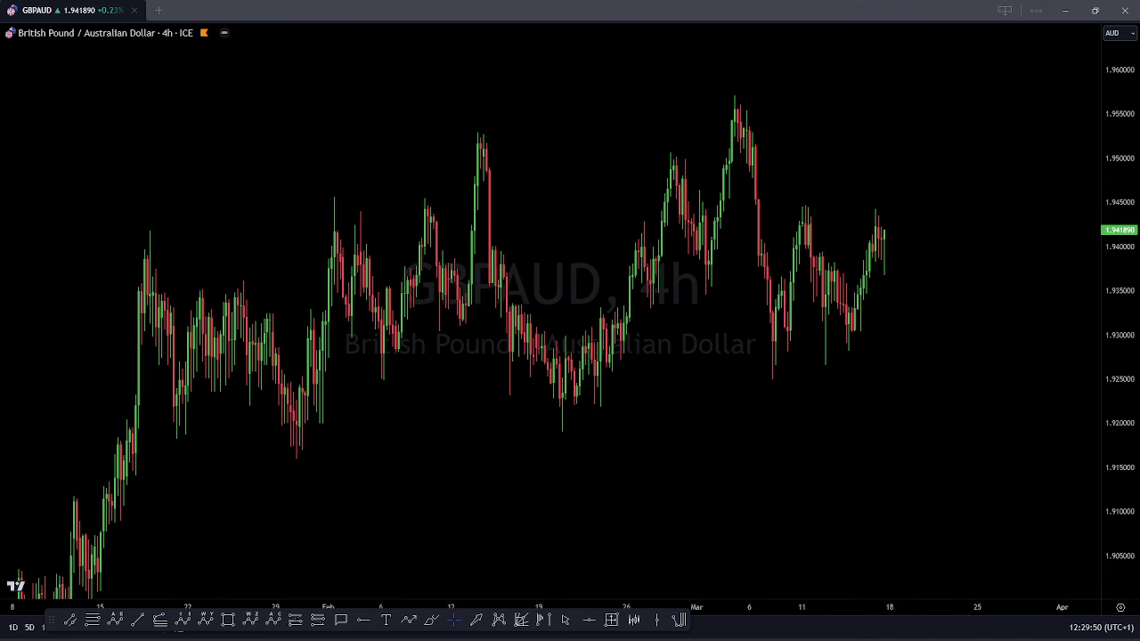
# Step: Trace GBPAUD's swings from the early March low to a projected high near 1.947, and label the 11 March high W
pyautogui.moveTo(772, 370)
pyautogui.mouseDown()
pyautogui.moveTo(779, 280)
pyautogui.moveTo(789, 350)
pyautogui.moveTo(806, 214)
pyautogui.moveTo(812, 310)
pyautogui.moveTo(821, 257)
pyautogui.moveTo(826, 375)
pyautogui.moveTo(836, 269)
pyautogui.moveTo(852, 350)
pyautogui.moveTo(877, 196)
pyautogui.mouseUp()
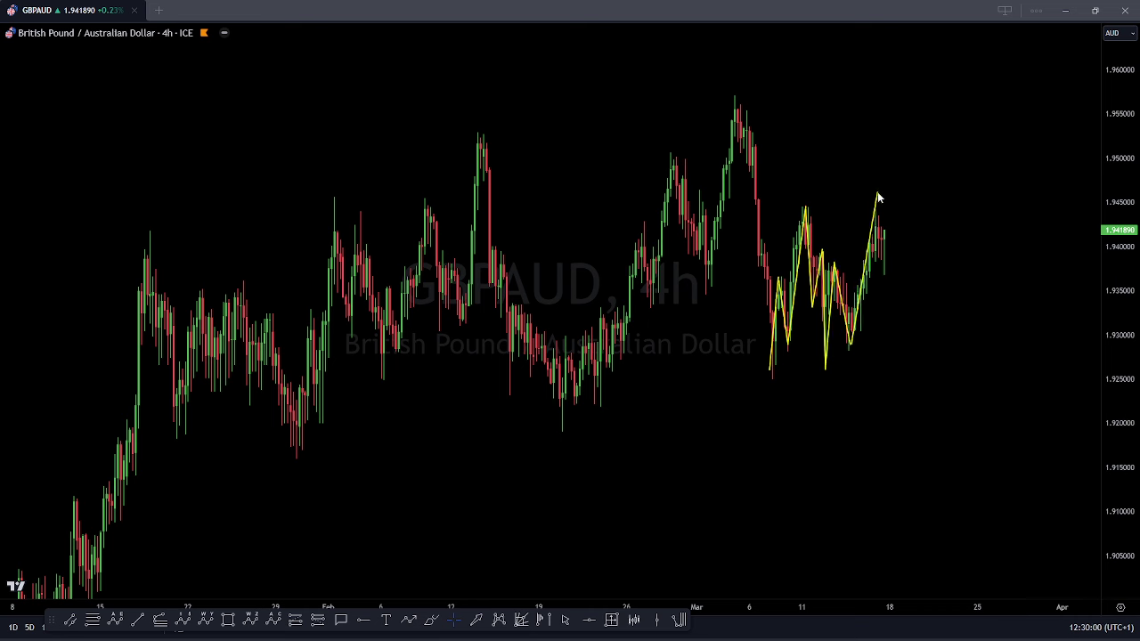
pyautogui.moveTo(886, 238); pyautogui.dragTo(891, 186)
pyautogui.moveTo(792, 185); pyautogui.dragTo(806, 173)
# Step: Draw a horizontal level at about 1.958 above the March high and a projected fall to about 1.906, and clear the GBPAUD drawings
pyautogui.moveTo(882, 91); pyautogui.dragTo(902, 88)
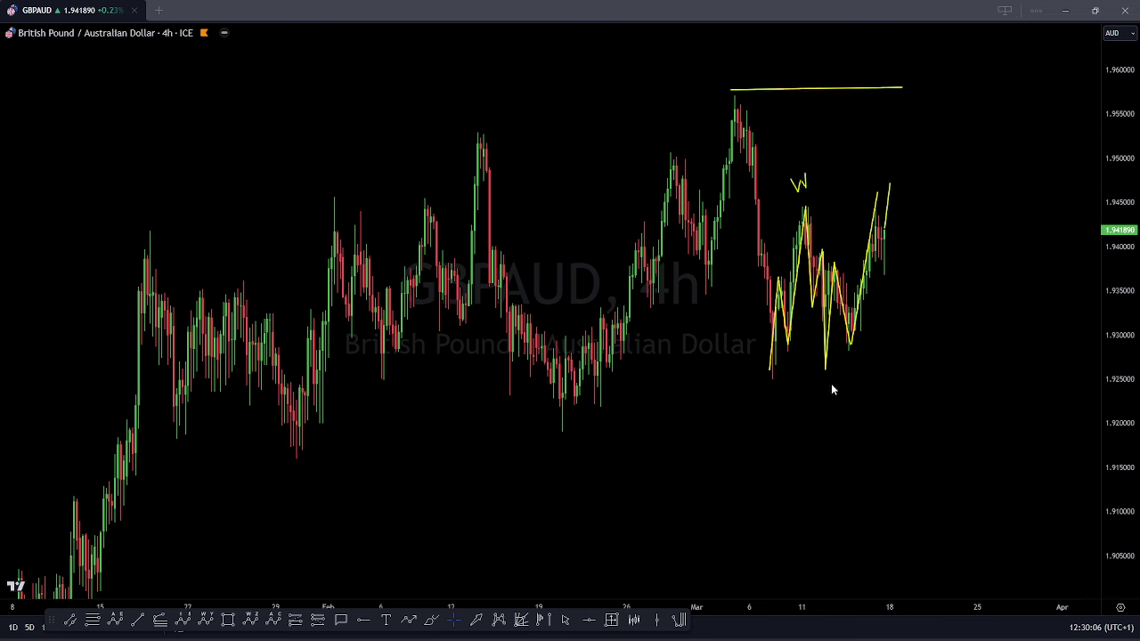
pyautogui.moveTo(891, 185); pyautogui.dragTo(959, 550)
pyautogui.press('Escape')
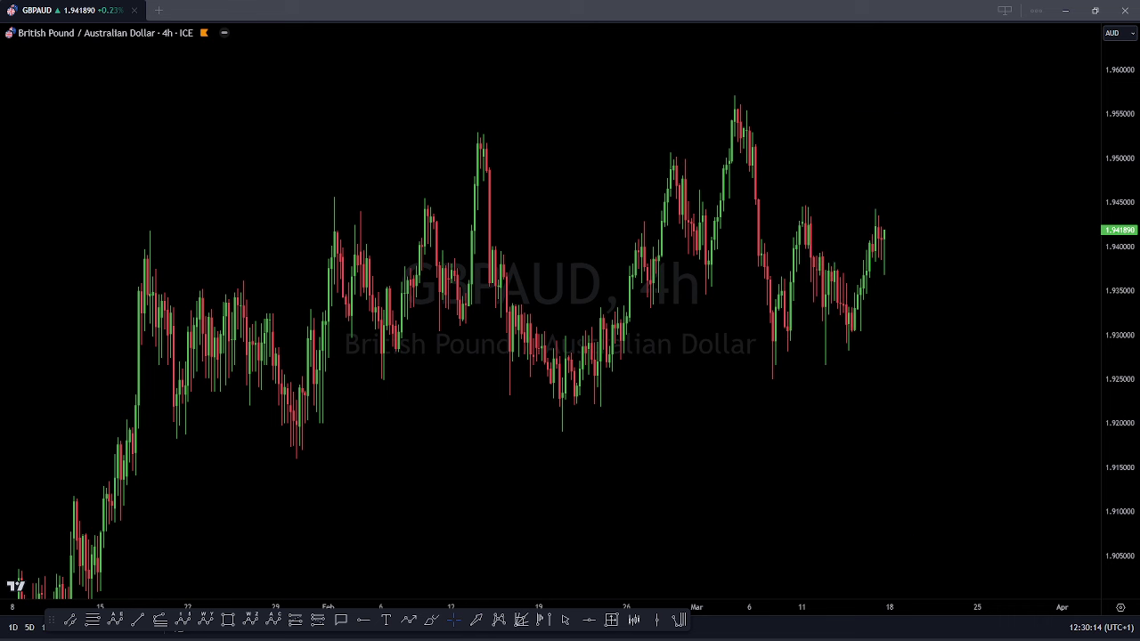
# Step: Switch to the GBPNZD chart and rescale it to show price action from November 2022 to March 2024
pyautogui.click(633, 396)
pyautogui.press('Down')
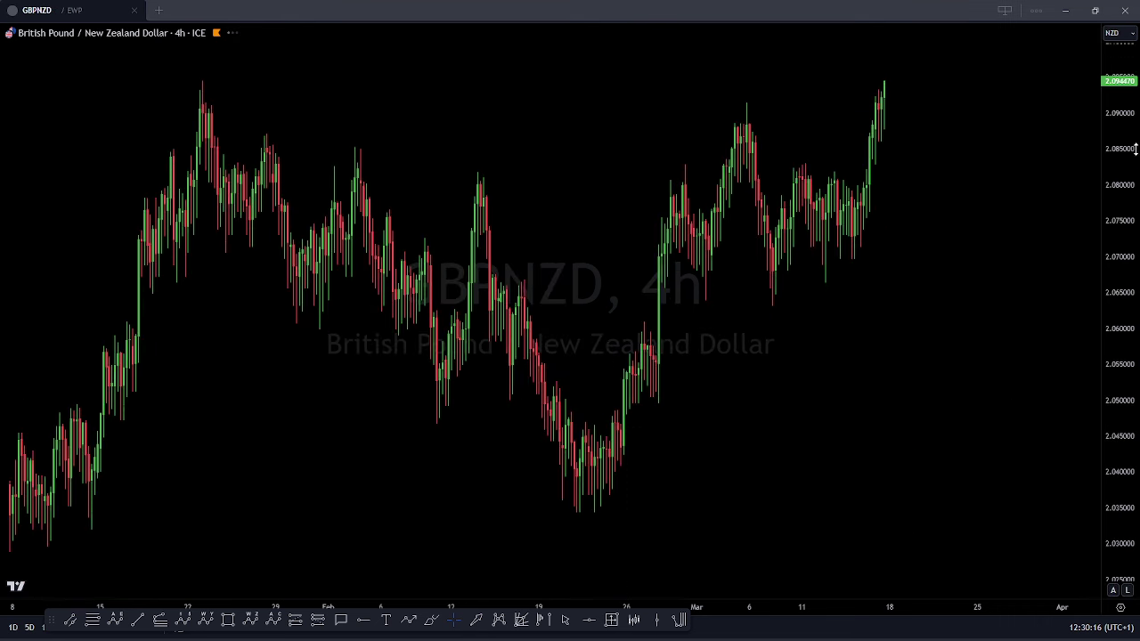
pyautogui.scroll(-10, 886, 376)
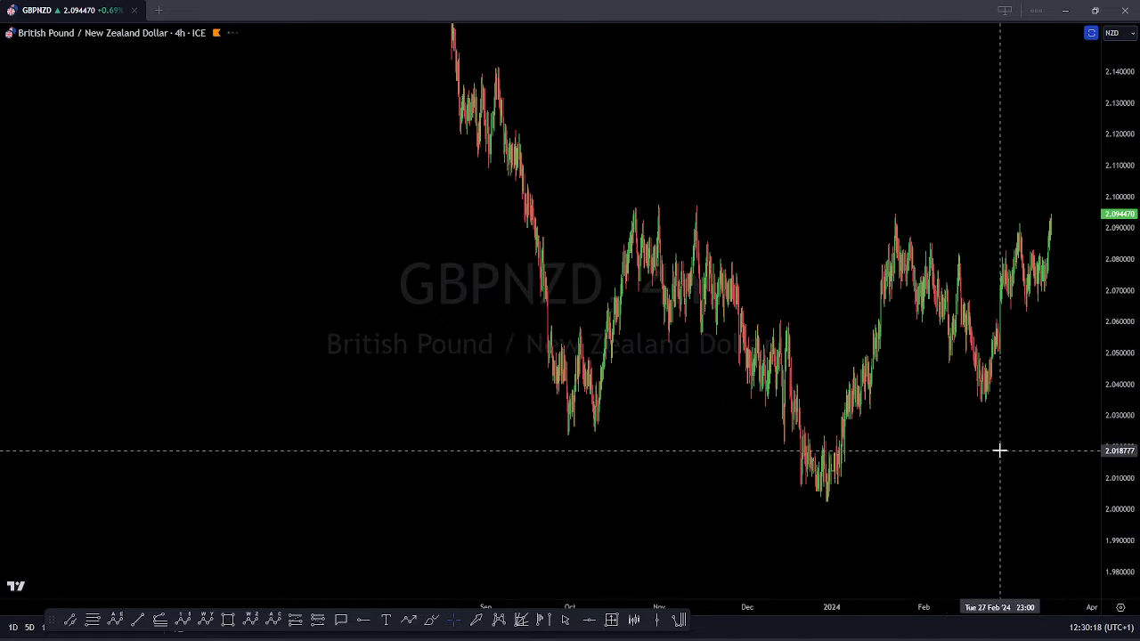
pyautogui.scroll(-3, 1078, 356)
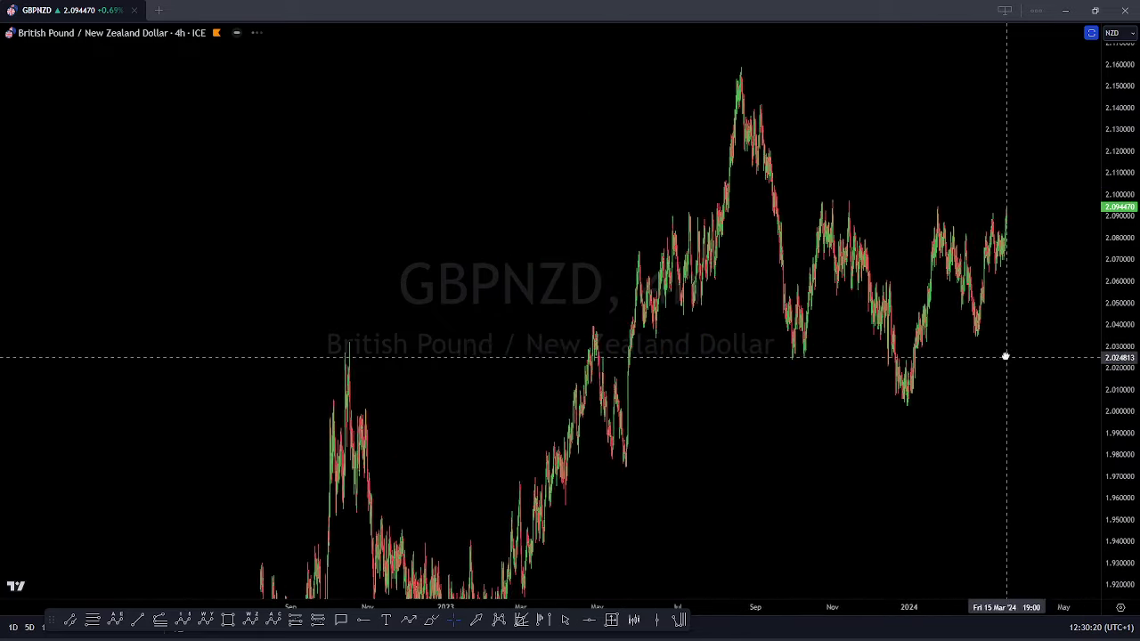
pyautogui.scroll(3, 653, 229)
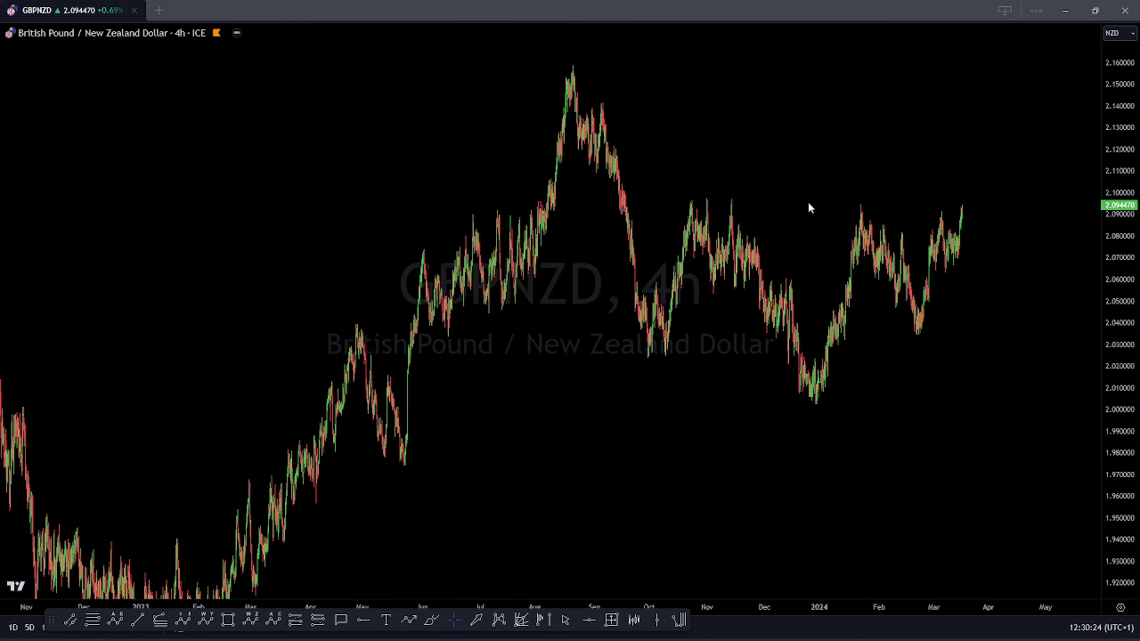
pyautogui.moveTo(859, 205); pyautogui.dragTo(963, 206)
pyautogui.hotkey('ctrl', 'z')
pyautogui.moveTo(573, 82)
pyautogui.mouseDown()
pyautogui.moveTo(597, 209)
pyautogui.moveTo(644, 337)
pyautogui.mouseUp()
pyautogui.click(645, 344)
pyautogui.click(705, 188)
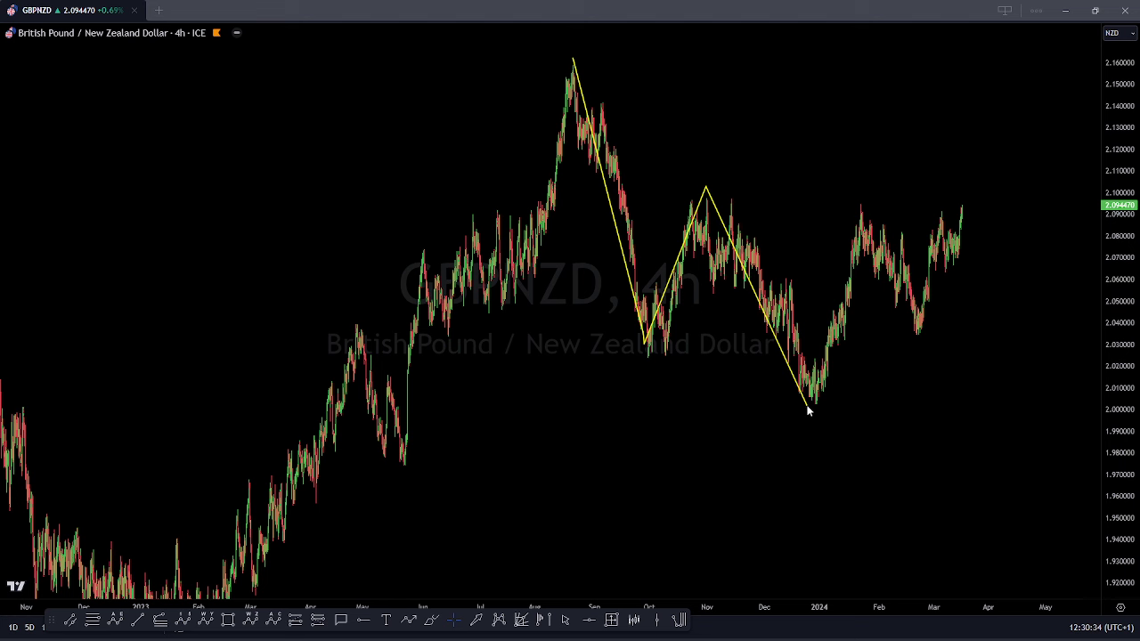
pyautogui.press('Escape')
# Step: Trace GBPNZD's swings from the August 2023 high to the late February low in a zigzag, ending at a projected high of about 2.117
pyautogui.click(574, 59)
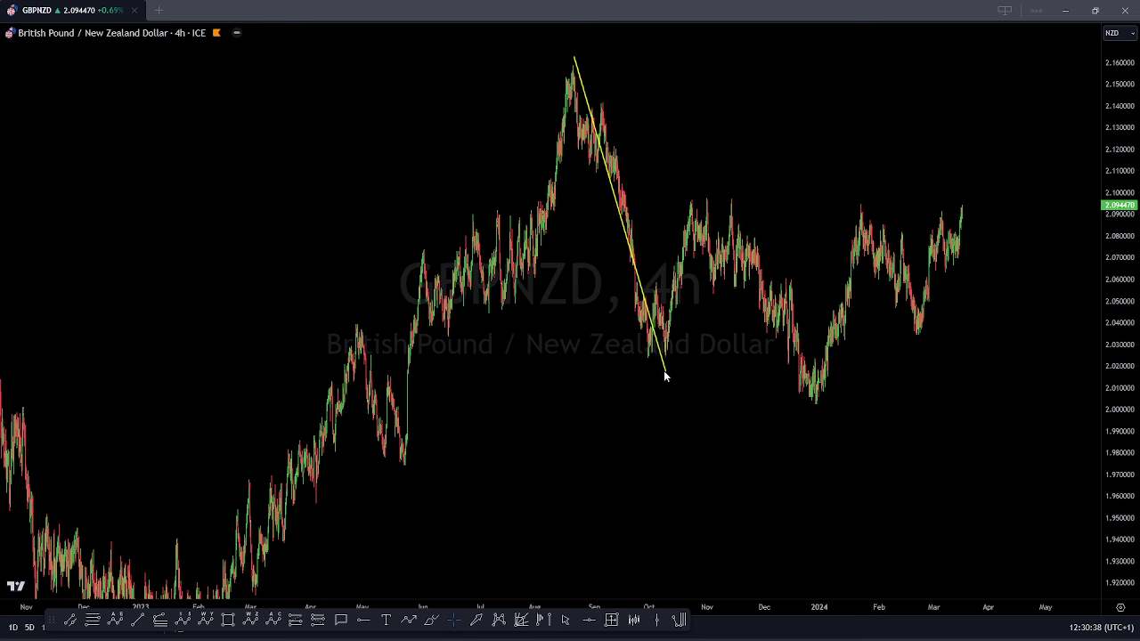
pyautogui.click(647, 359)
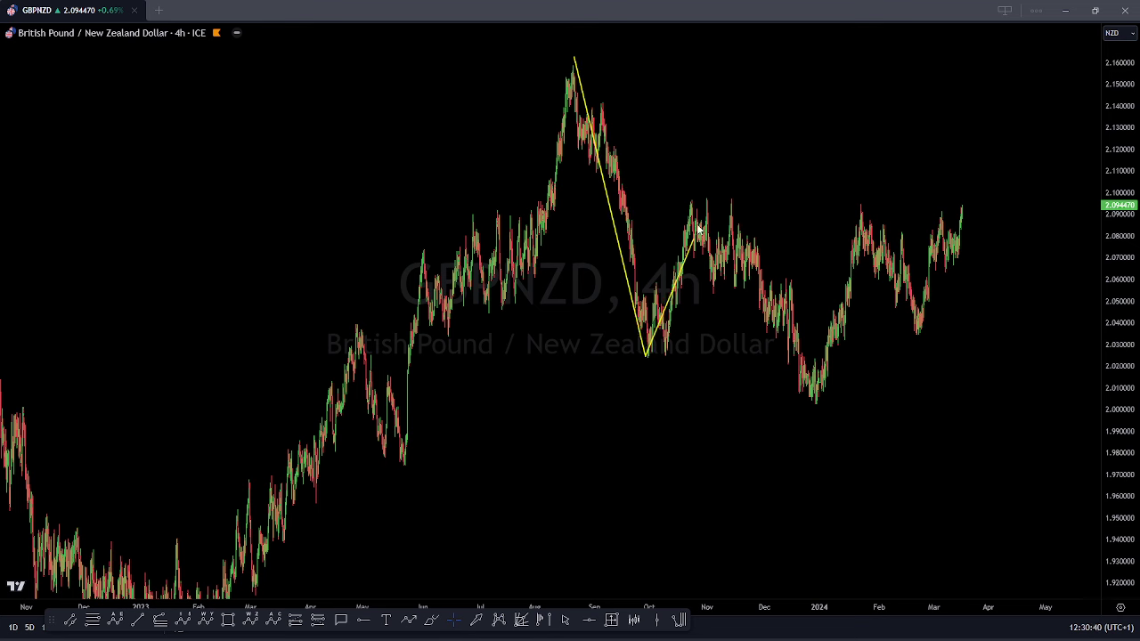
pyautogui.click(706, 190)
pyautogui.click(815, 403)
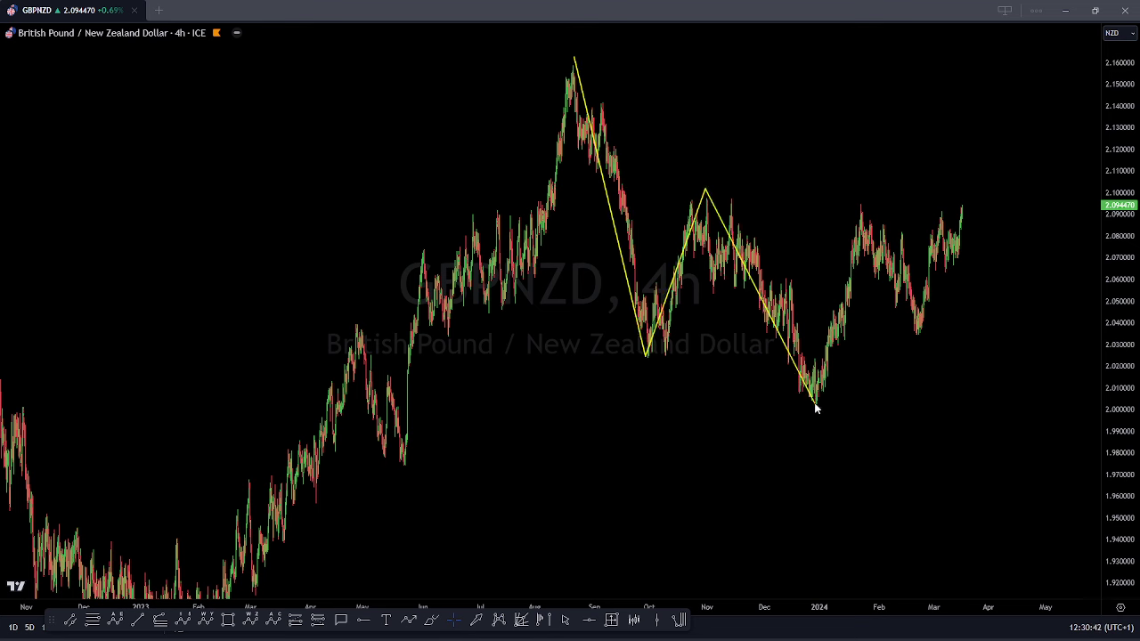
pyautogui.click(866, 196)
pyautogui.click(921, 344)
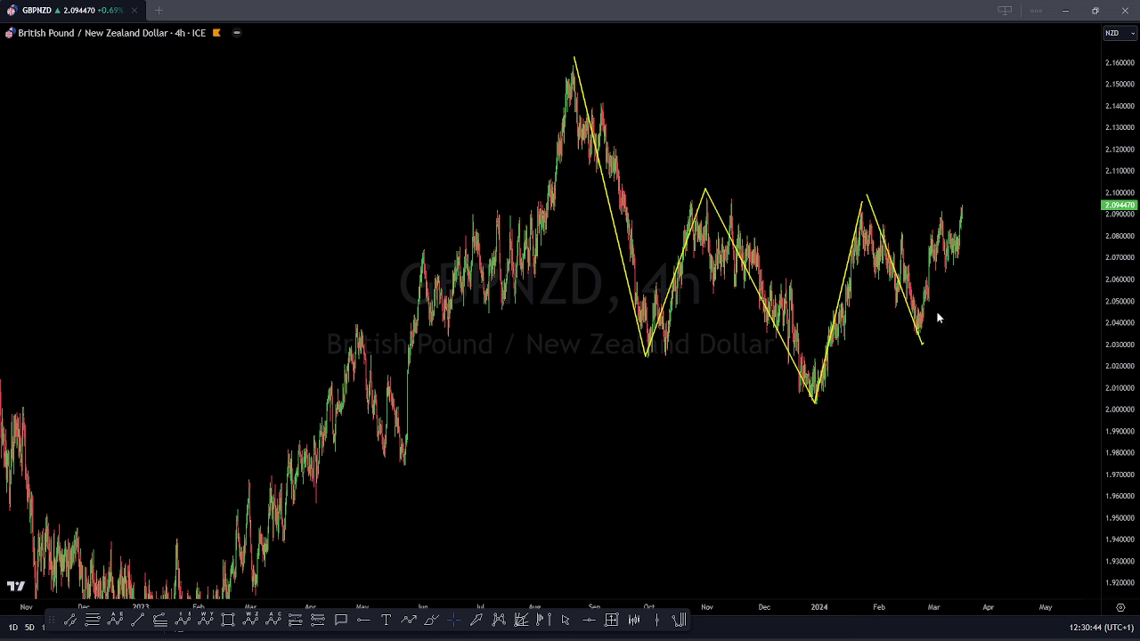
pyautogui.doubleClick(953, 155)
# Step: Draw diverging boundary lines above the highs and below the October and December lows, and project a fall from the final high to about 1.95
pyautogui.moveTo(720, 182); pyautogui.dragTo(922, 163)
pyautogui.moveTo(633, 359); pyautogui.dragTo(813, 408)
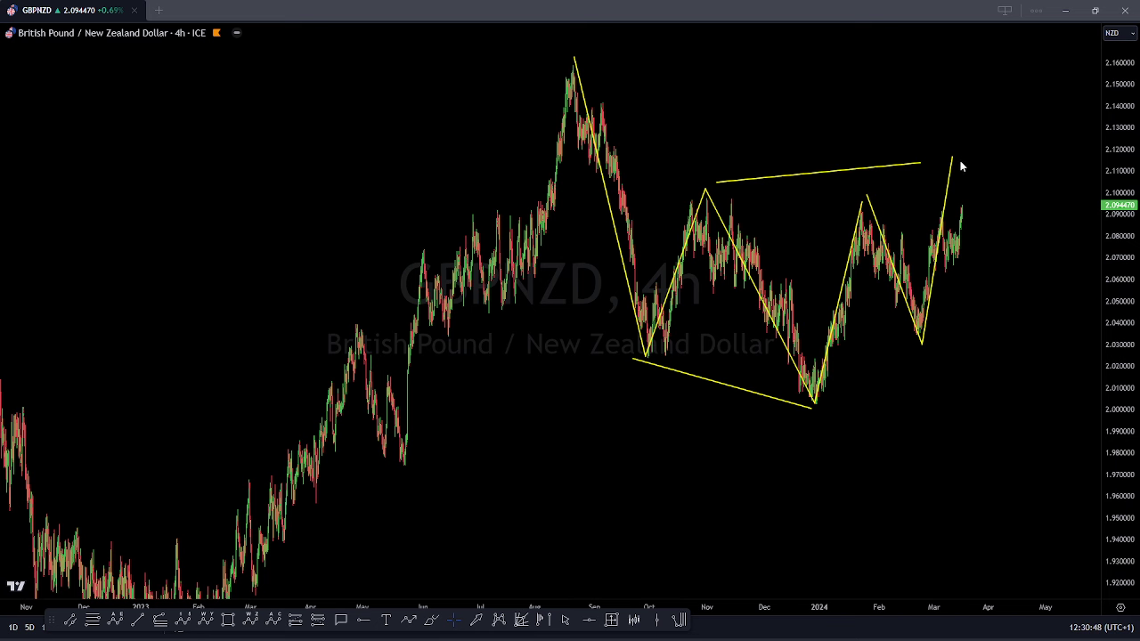
pyautogui.moveTo(956, 158); pyautogui.dragTo(1045, 523)
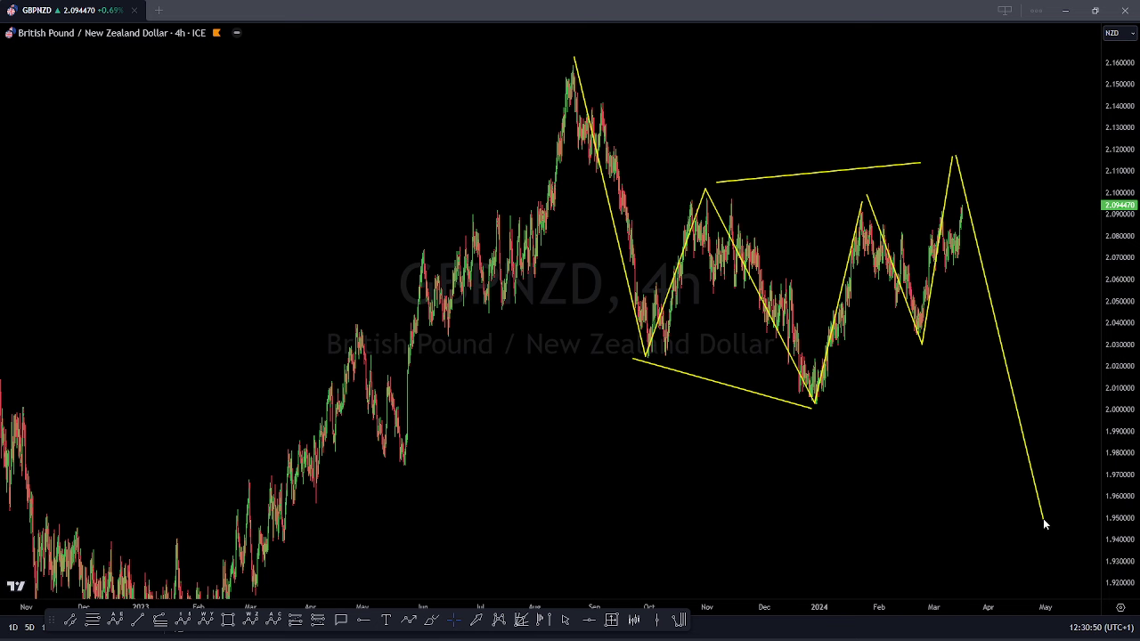
# Step: Label the November high W, the December low X and the projected high Y, and clear the GBPNZD drawings
pyautogui.moveTo(681, 158); pyautogui.dragTo(728, 163)
pyautogui.moveTo(931, 144)
pyautogui.mouseDown()
pyautogui.moveTo(947, 133)
pyautogui.moveTo(1060, 568)
pyautogui.mouseUp()
pyautogui.hotkey('ctrl', 'z')
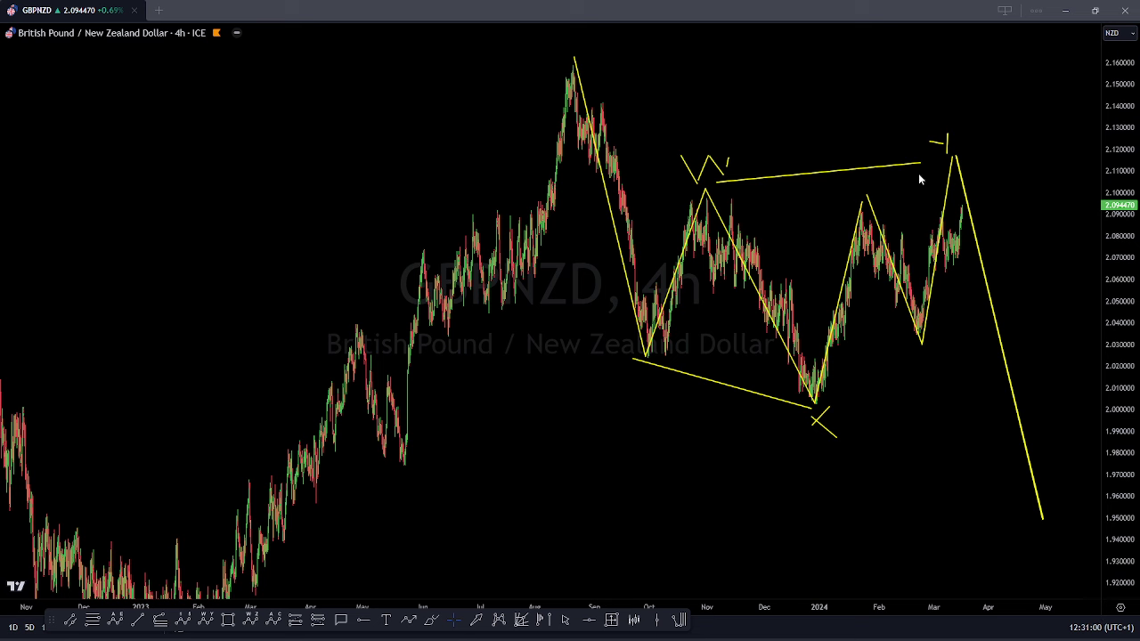
pyautogui.click(6, 239)
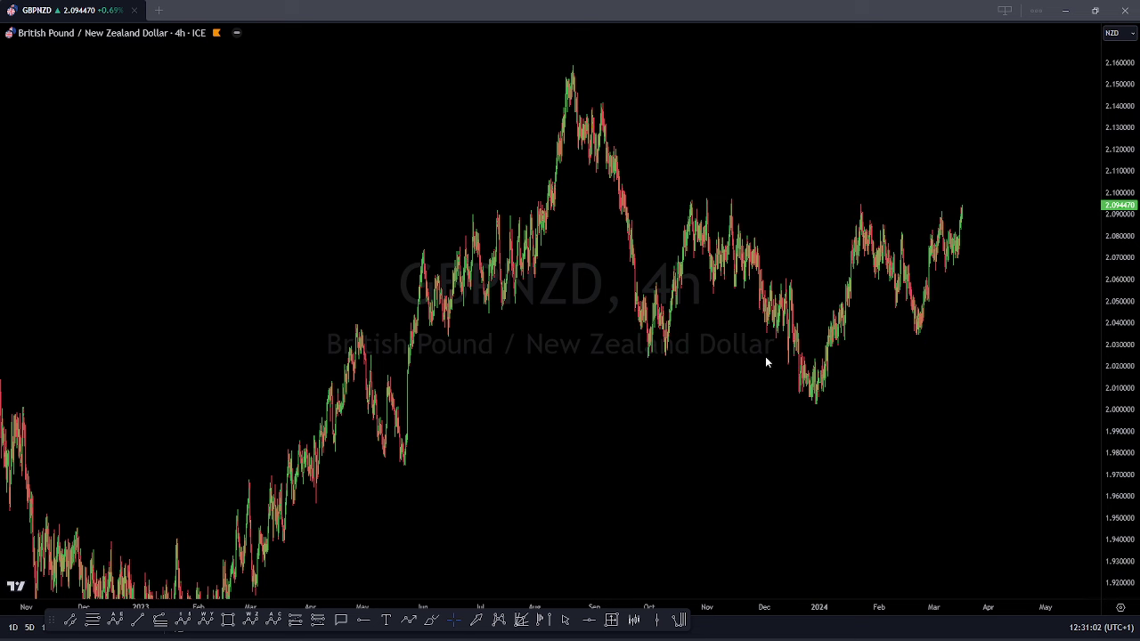
# Step: Retrace GBPNZD's swings from the August 2023 high to the late February low, outlining the final decline with two falling lines
pyautogui.moveTo(573, 62)
pyautogui.mouseDown()
pyautogui.moveTo(616, 327)
pyautogui.moveTo(652, 348)
pyautogui.mouseUp()
pyautogui.click(653, 348)
pyautogui.click(704, 199)
pyautogui.click(814, 397)
pyautogui.click(862, 207)
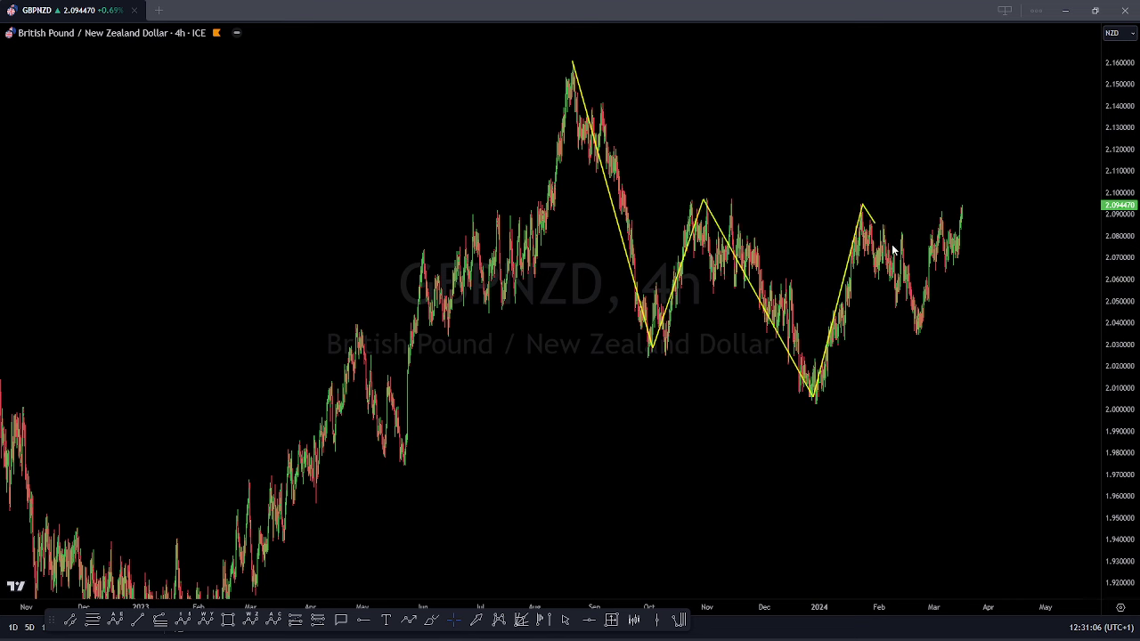
pyautogui.click(920, 336)
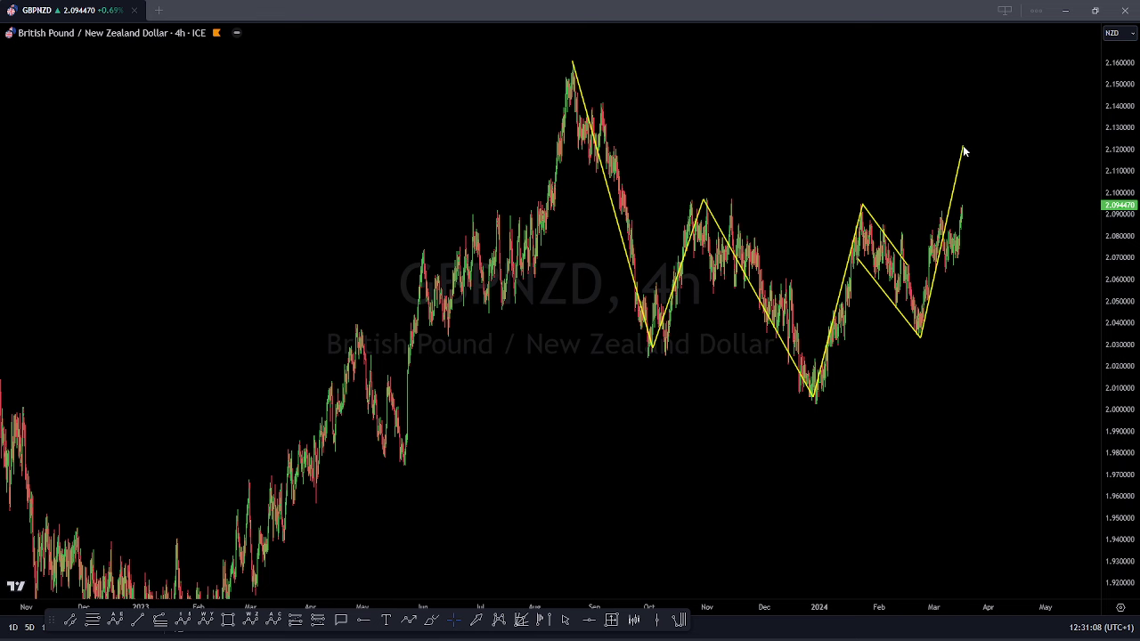
# Step: Project a path from a high of about 2.126 down to 2.034, up to 2.069 and down to about 1.966
pyautogui.click(1011, 336)
pyautogui.click(1048, 261)
pyautogui.doubleClick(1089, 482)
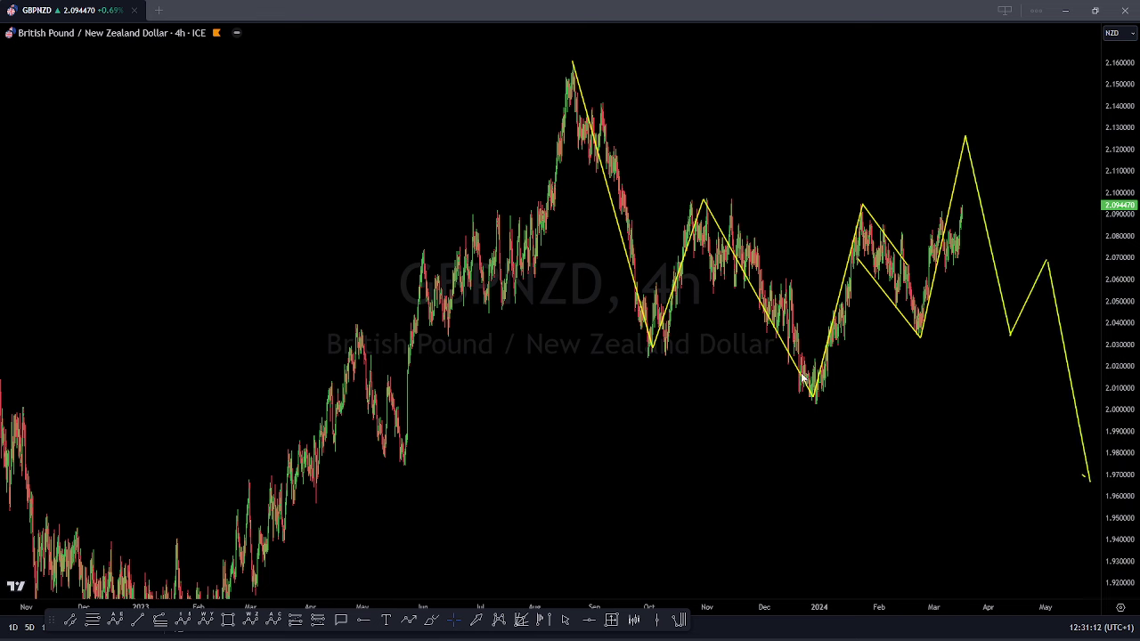
# Step: Label the December low W, the projected high near 2.126 X and the end of the projected fall Y
pyautogui.click(852, 459)
pyautogui.doubleClick(870, 374)
pyautogui.click(962, 135)
pyautogui.click(1091, 504)
pyautogui.click(1102, 481)
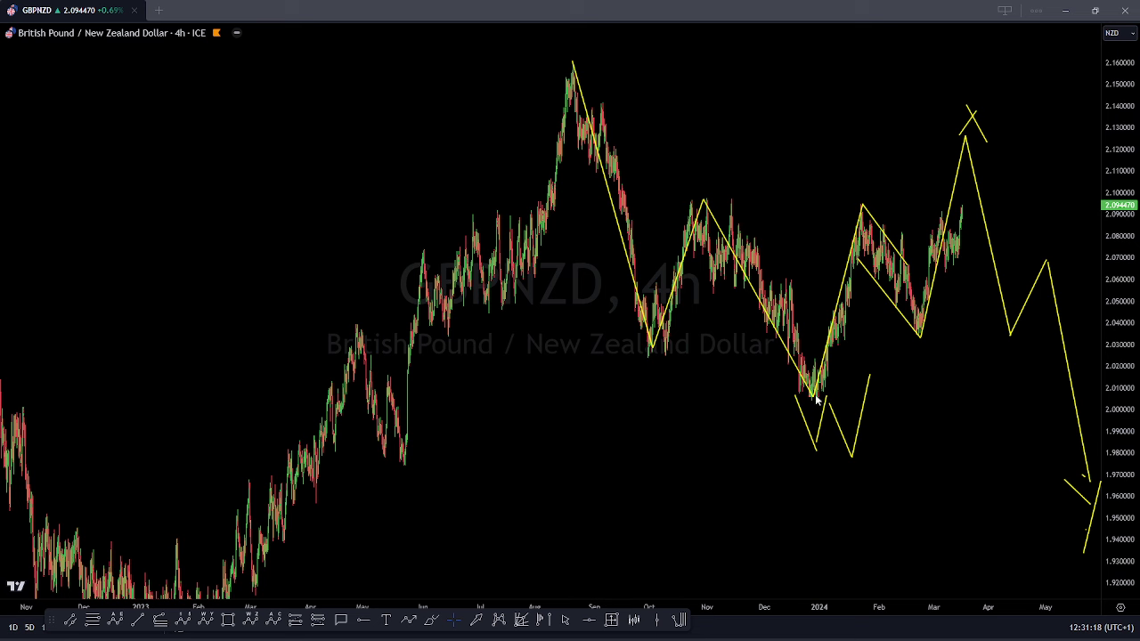
# Step: Retrace GBPNZD's rise from the December low to the projected high and the projected path down to about 1.966
pyautogui.click(863, 207)
pyautogui.click(923, 337)
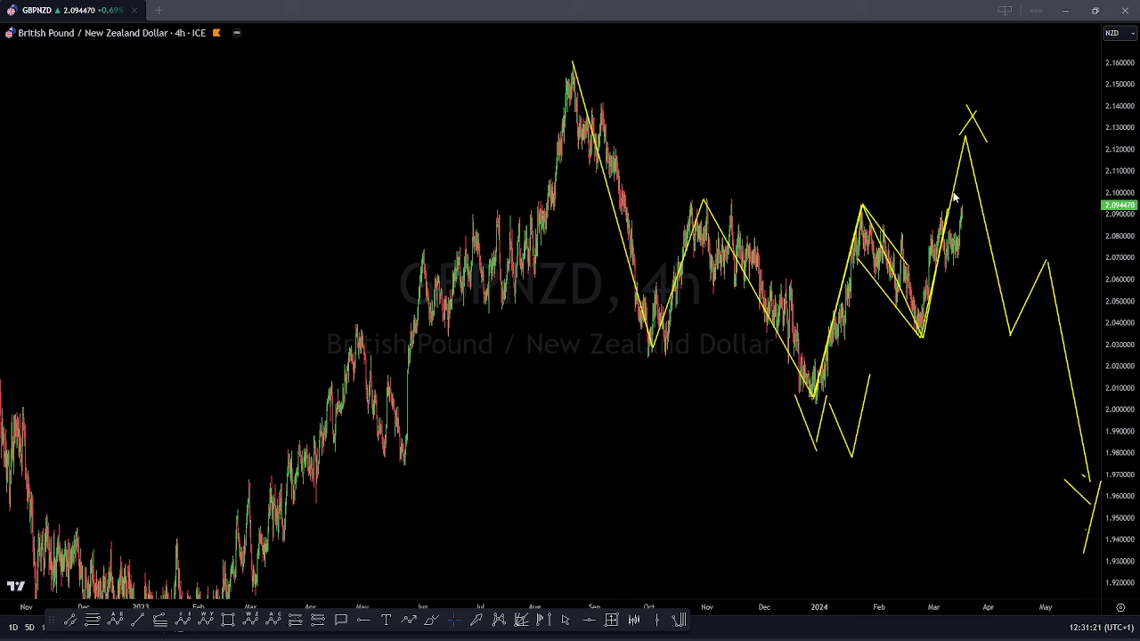
pyautogui.click(967, 139)
pyautogui.click(1011, 340)
pyautogui.click(1048, 261)
pyautogui.click(1096, 485)
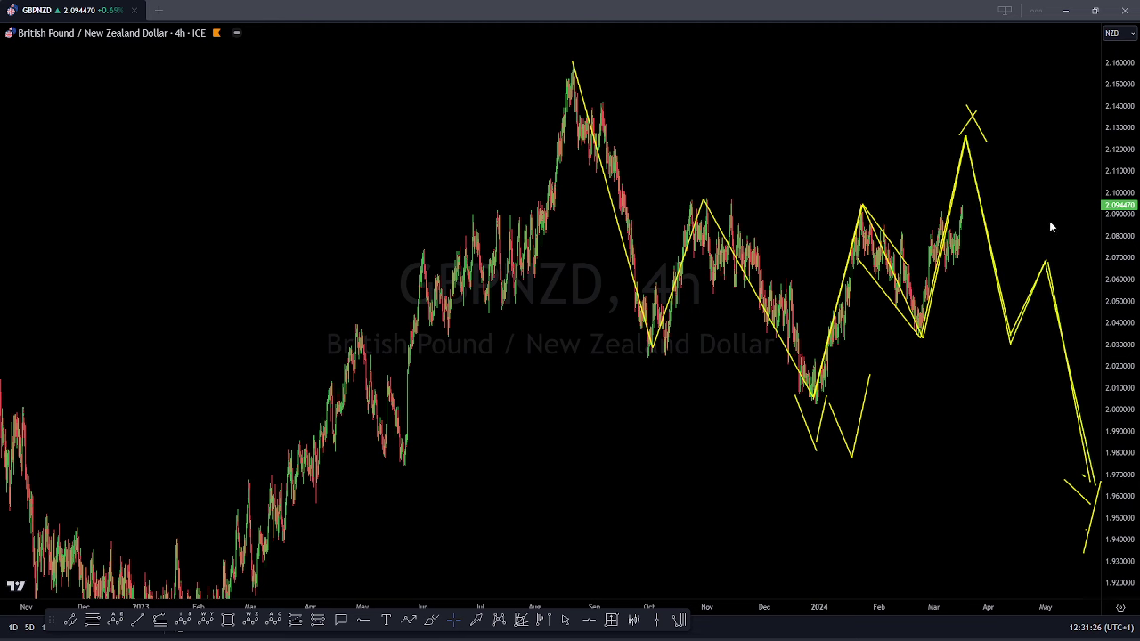
# Step: Sketch a second GBPNZD projection peaking near 2.131, dipping to about 2.034, rebounding to 2.069 and falling, and clear the drawings
pyautogui.click(952, 249)
pyautogui.click(969, 133)
pyautogui.click(1011, 339)
pyautogui.click(1050, 261)
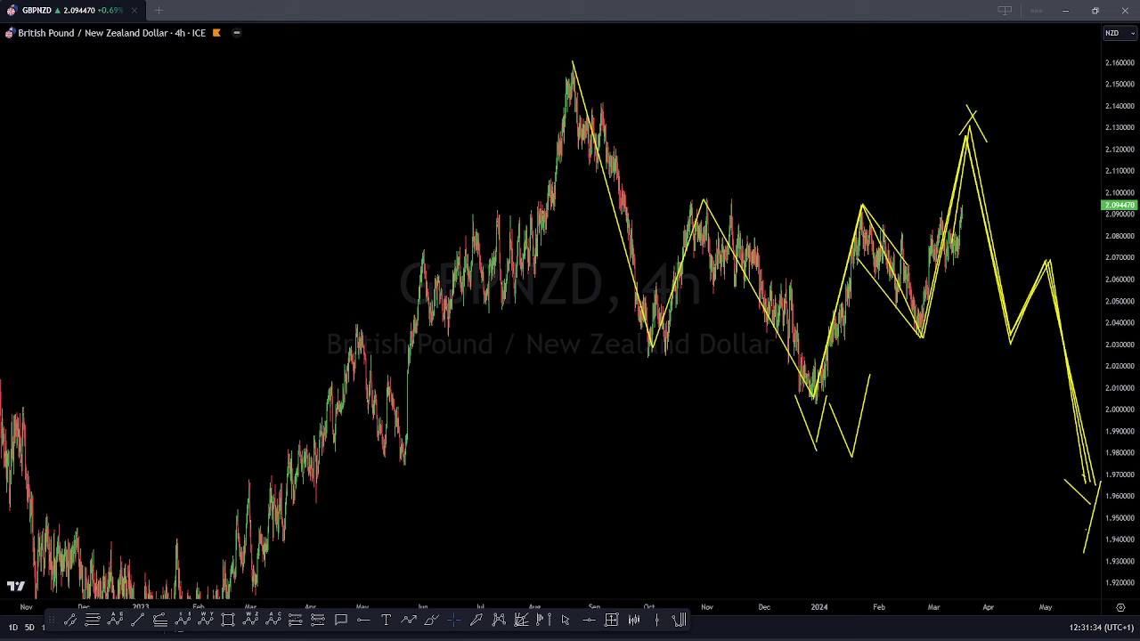
pyautogui.press('Escape')
# Step: On GBPCHF, project a zigzag from the 1.129 March high through 1.120, 1.128 and 1.116 to above 1.136, and clear it
pyautogui.press('Down')
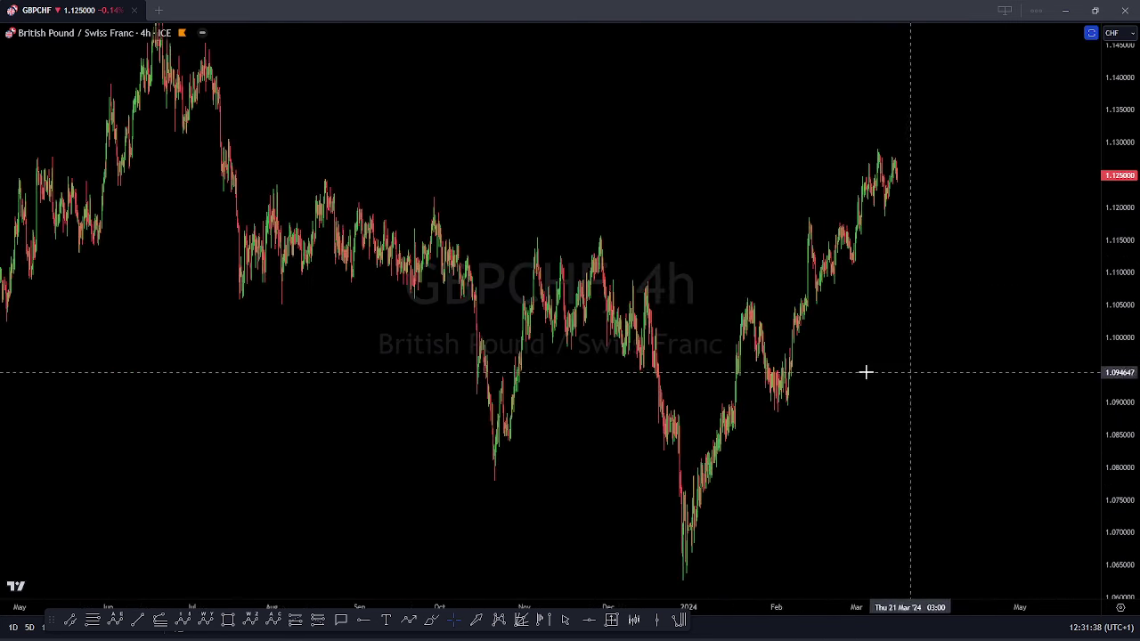
pyautogui.scroll(3, 912, 366)
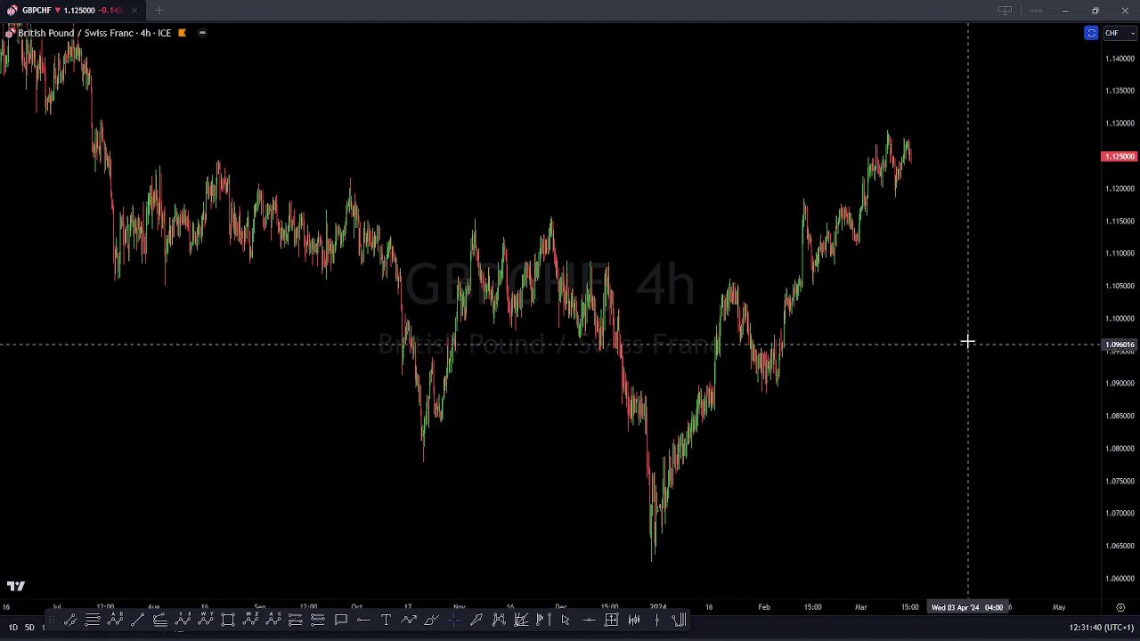
pyautogui.scroll(3, 867, 344)
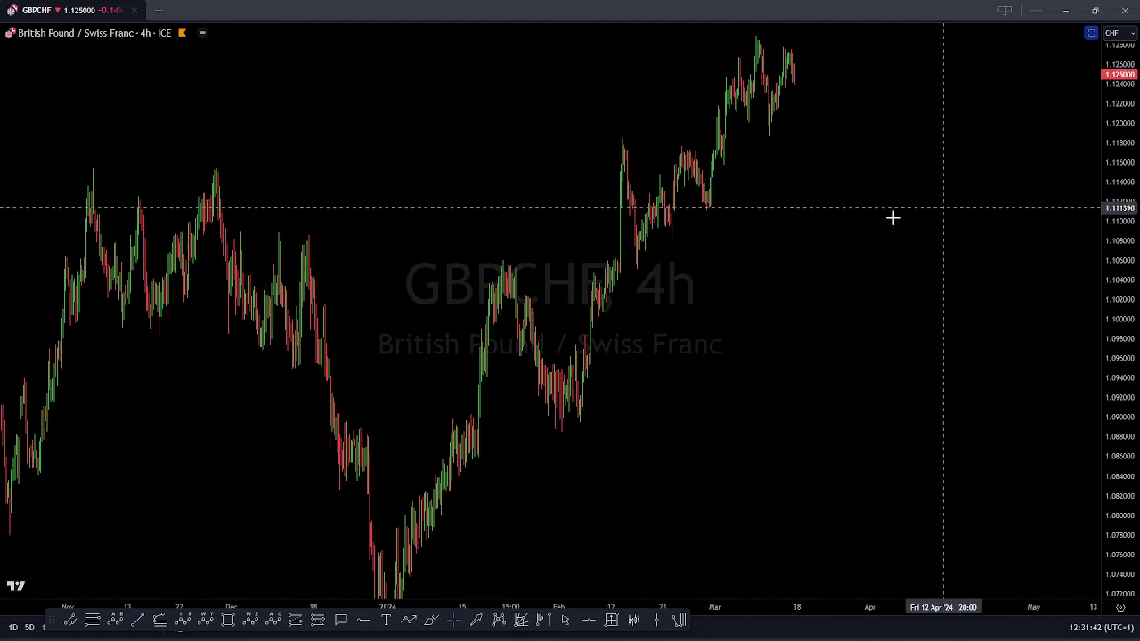
pyautogui.scroll(3, 894, 217)
pyautogui.moveTo(1121, 326); pyautogui.dragTo(1120, 298)
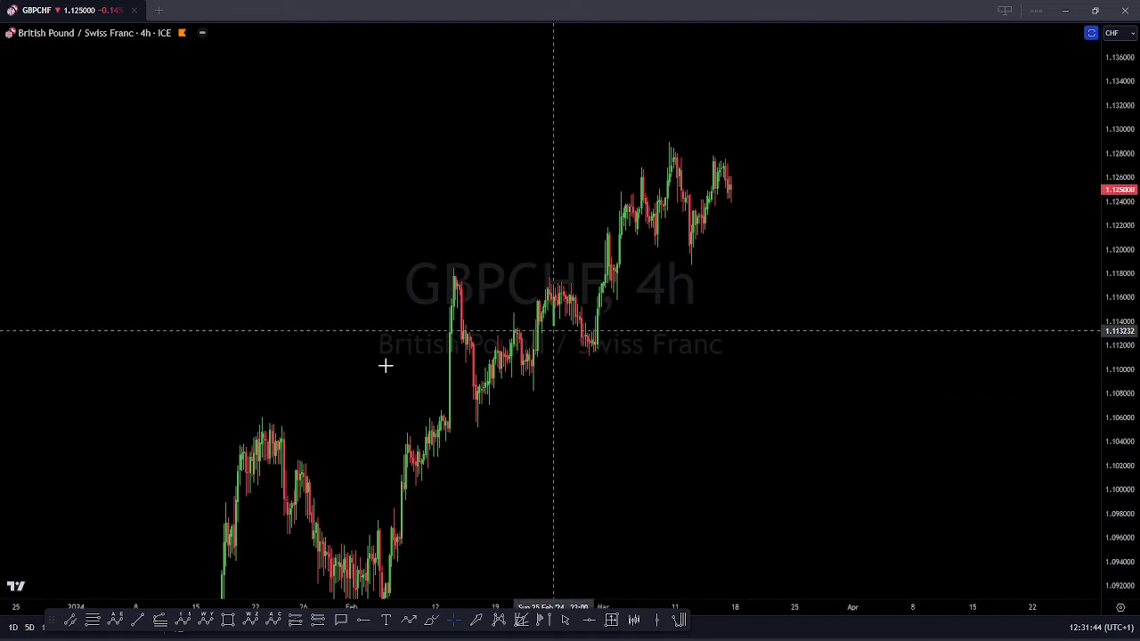
pyautogui.click(673, 142)
pyautogui.click(689, 246)
pyautogui.click(722, 160)
pyautogui.click(757, 294)
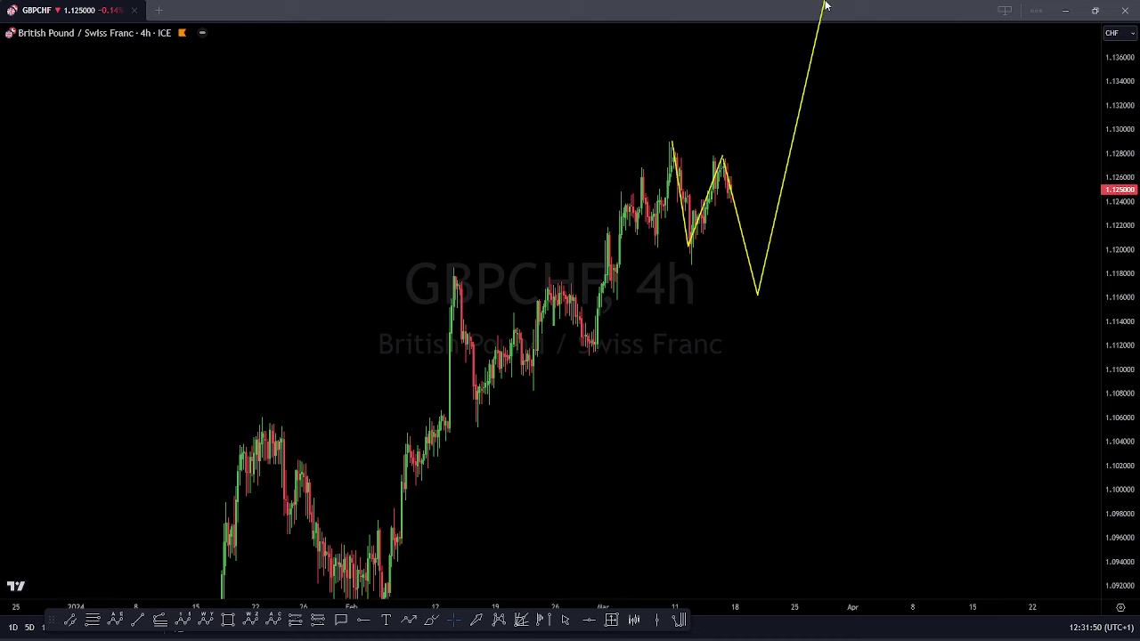
pyautogui.press('Escape')
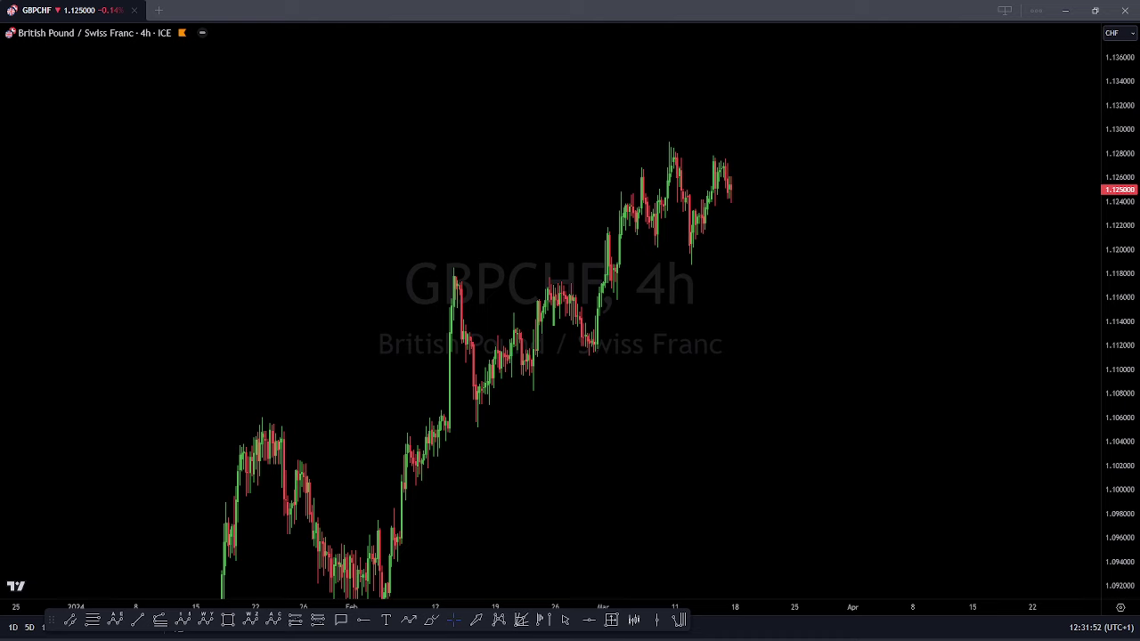
# Step: Trace GBPCHF's rise from the September 2022 low, its falling channel and a matching rise from about 1.073 to 1.190
pyautogui.scroll(-10, 805, 297)
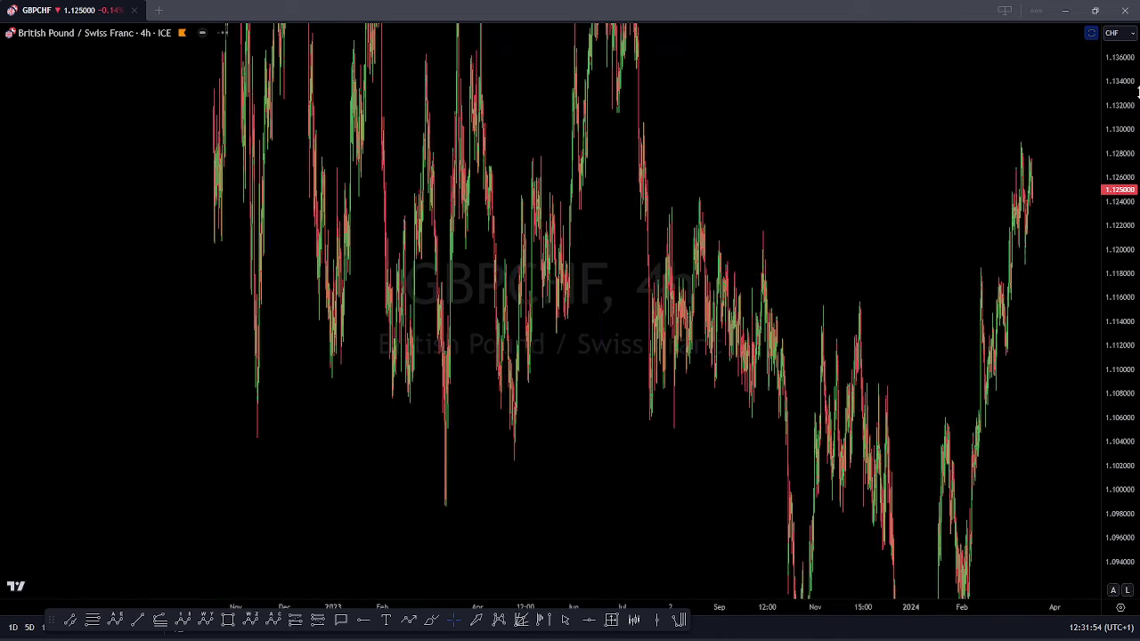
pyautogui.scroll(-1, 679, 399)
pyautogui.moveTo(1132, 209); pyautogui.dragTo(1129, 379)
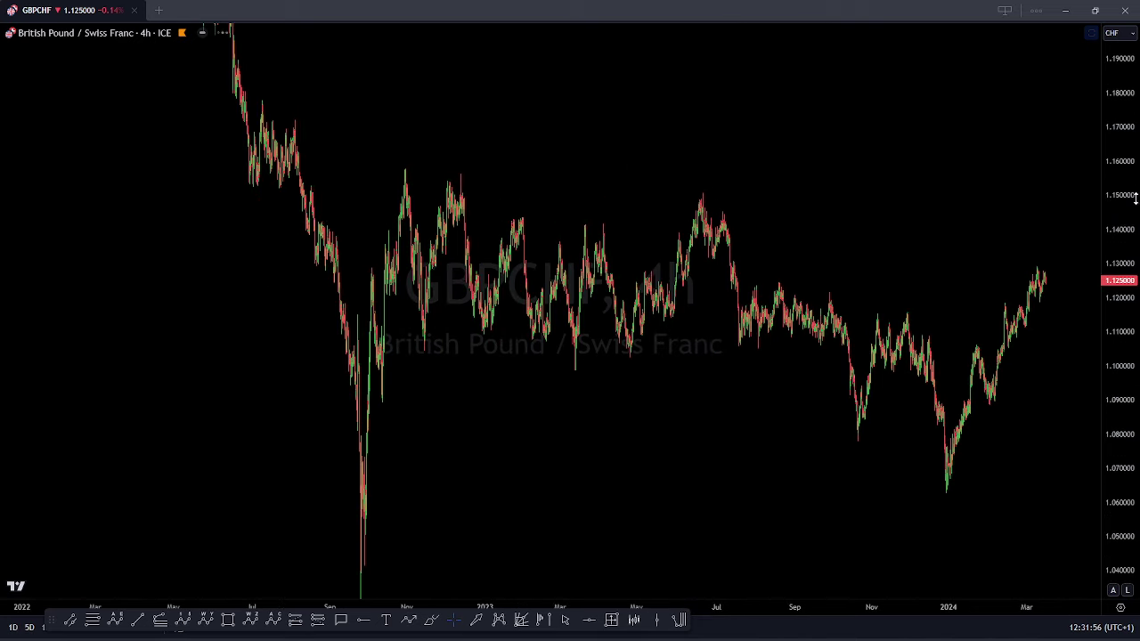
pyautogui.moveTo(1134, 200); pyautogui.dragTo(1130, 290)
pyautogui.moveTo(892, 220); pyautogui.dragTo(798, 167)
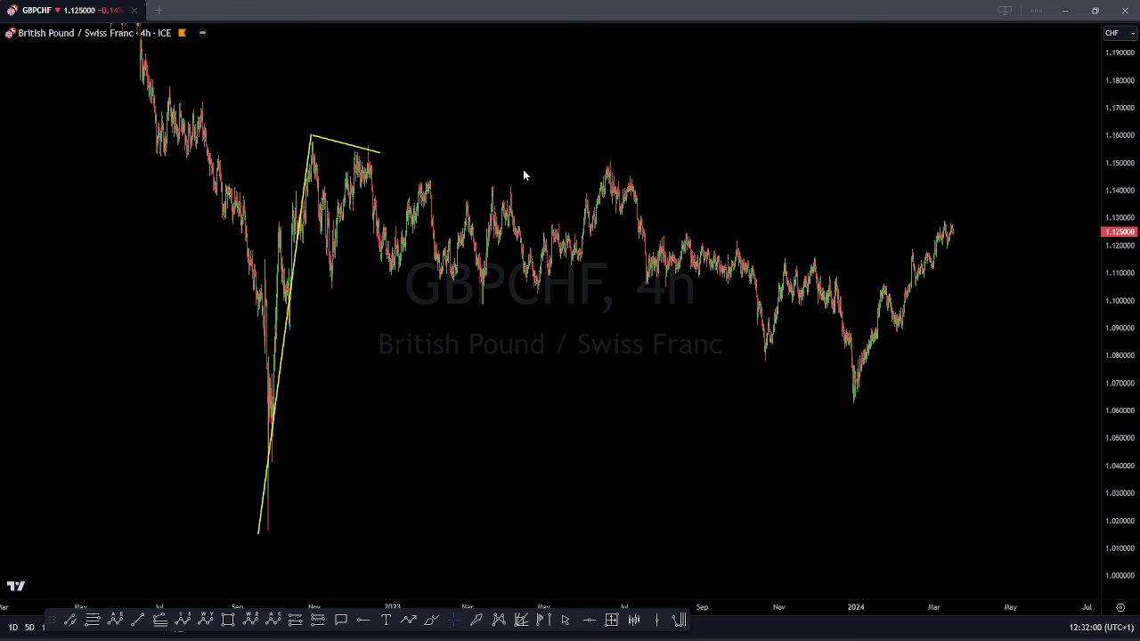
pyautogui.click(336, 298)
pyautogui.click(877, 375)
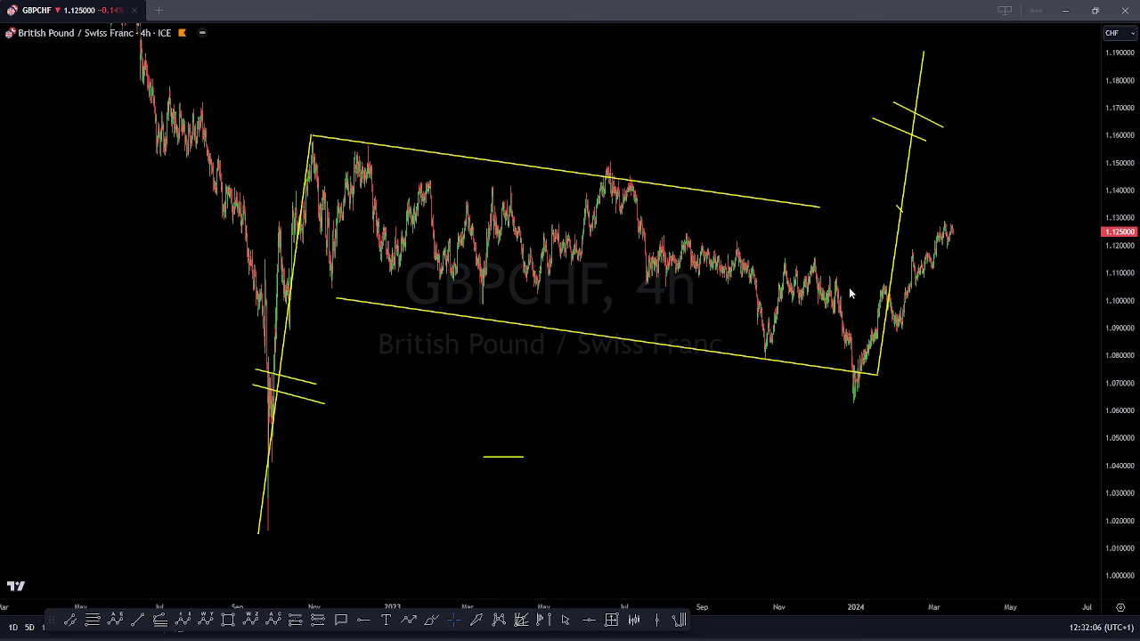
# Step: Project a rise from GBPCHF's current price to about 1.199, mark a level across it, and clear the drawings
pyautogui.moveTo(954, 228); pyautogui.dragTo(933, 55)
pyautogui.hotkey('ctrl', 'z')
pyautogui.click(954, 238)
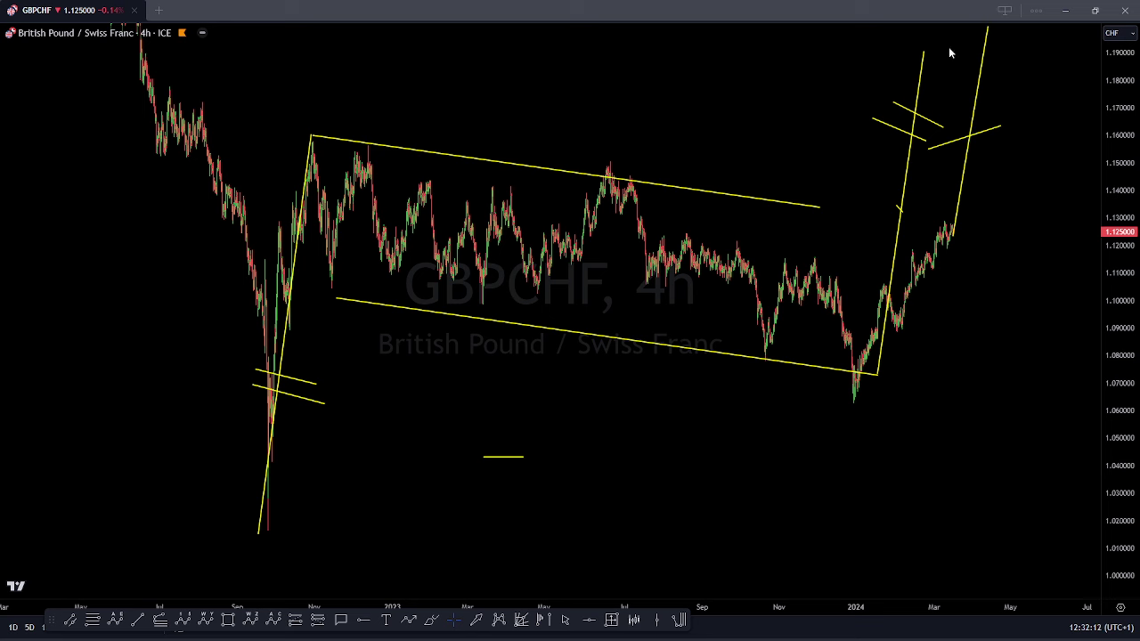
pyautogui.press('e')
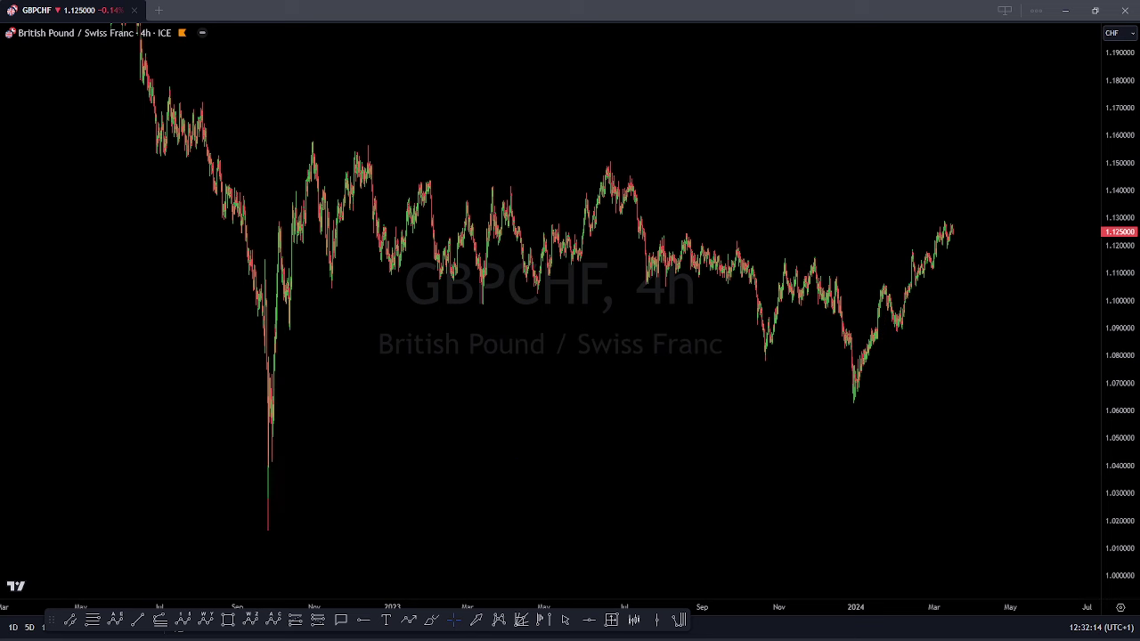
# Step: Switch to the GBPCAD chart and rescale it to show the full price range from March 2022 to March 2024
pyautogui.click(620, 321)
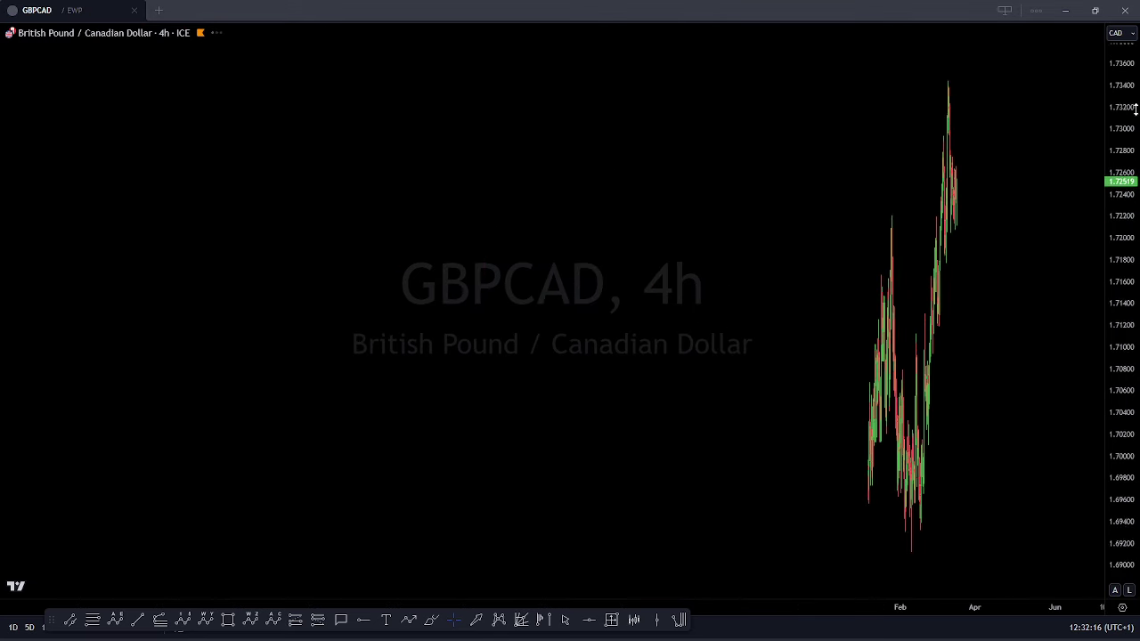
pyautogui.moveTo(1135, 110); pyautogui.dragTo(1106, 467)
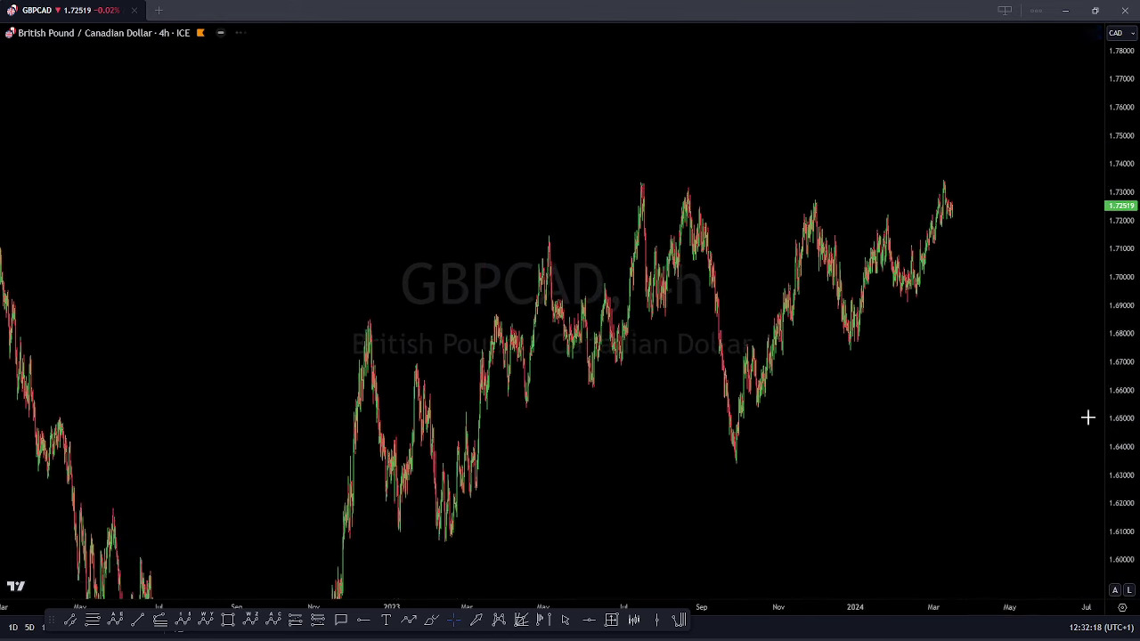
pyautogui.scroll(3, 888, 395)
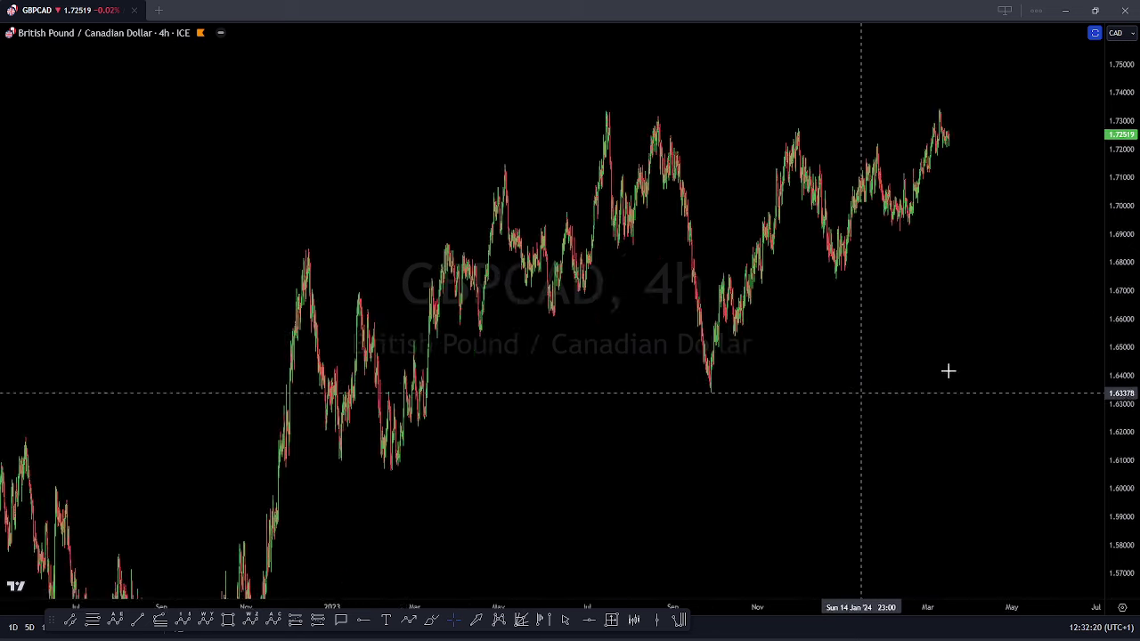
pyautogui.scroll(-2, 969, 365)
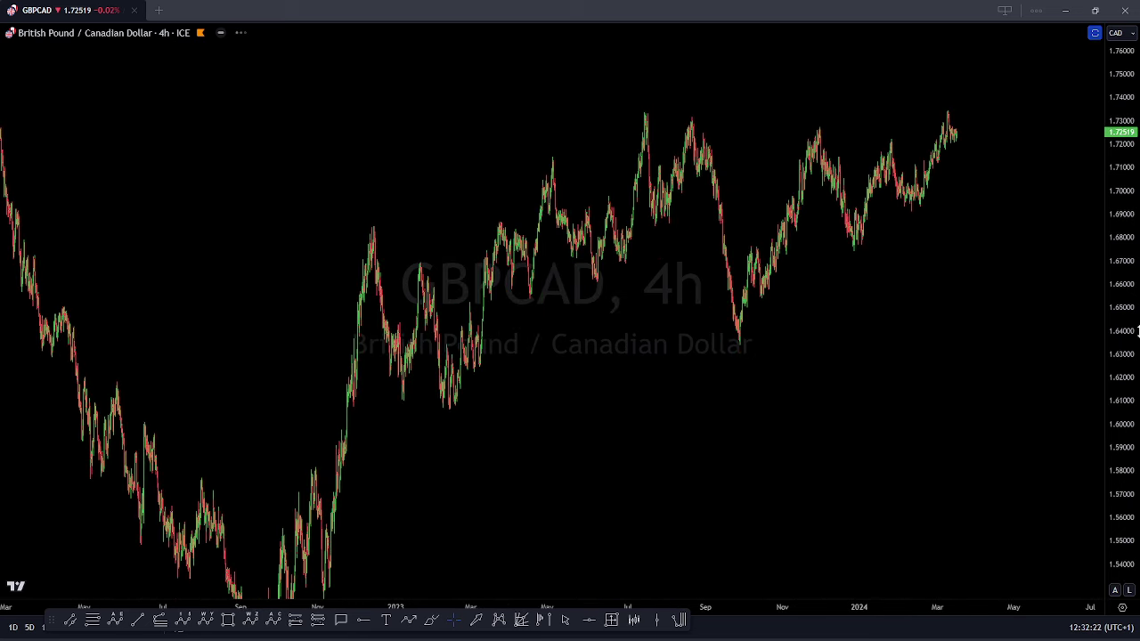
pyautogui.moveTo(937, 392); pyautogui.dragTo(941, 307)
pyautogui.moveTo(1131, 259); pyautogui.dragTo(1130, 320)
pyautogui.moveTo(967, 348); pyautogui.dragTo(970, 326)
pyautogui.moveTo(1124, 272); pyautogui.dragTo(1124, 323)
pyautogui.moveTo(908, 378); pyautogui.dragTo(911, 351)
pyautogui.moveTo(821, 392); pyautogui.dragTo(822, 424)
pyautogui.moveTo(1132, 368); pyautogui.dragTo(1133, 337)
pyautogui.moveTo(940, 410); pyautogui.dragTo(937, 392)
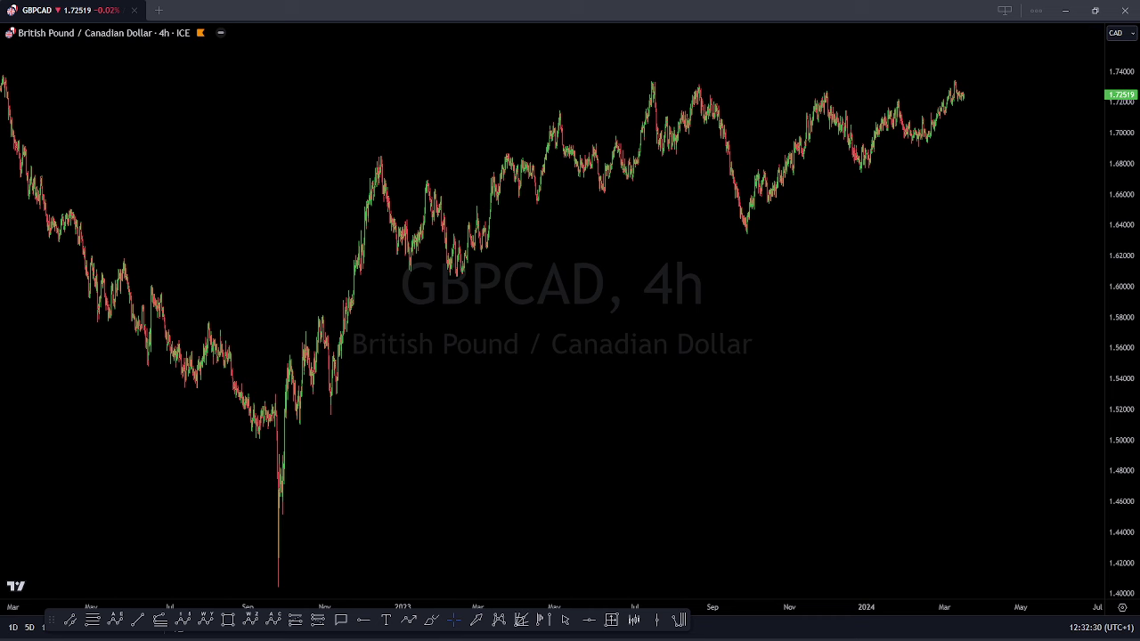
# Step: Trace GBPCAD's rise to the July 2023 high and its three-leg fall, marking the mid-decline zone and a level near 1.633
pyautogui.moveTo(278, 586)
pyautogui.mouseDown()
pyautogui.moveTo(312, 481)
pyautogui.moveTo(611, 89)
pyautogui.moveTo(650, 78)
pyautogui.moveTo(667, 153)
pyautogui.moveTo(705, 83)
pyautogui.moveTo(746, 237)
pyautogui.mouseUp()
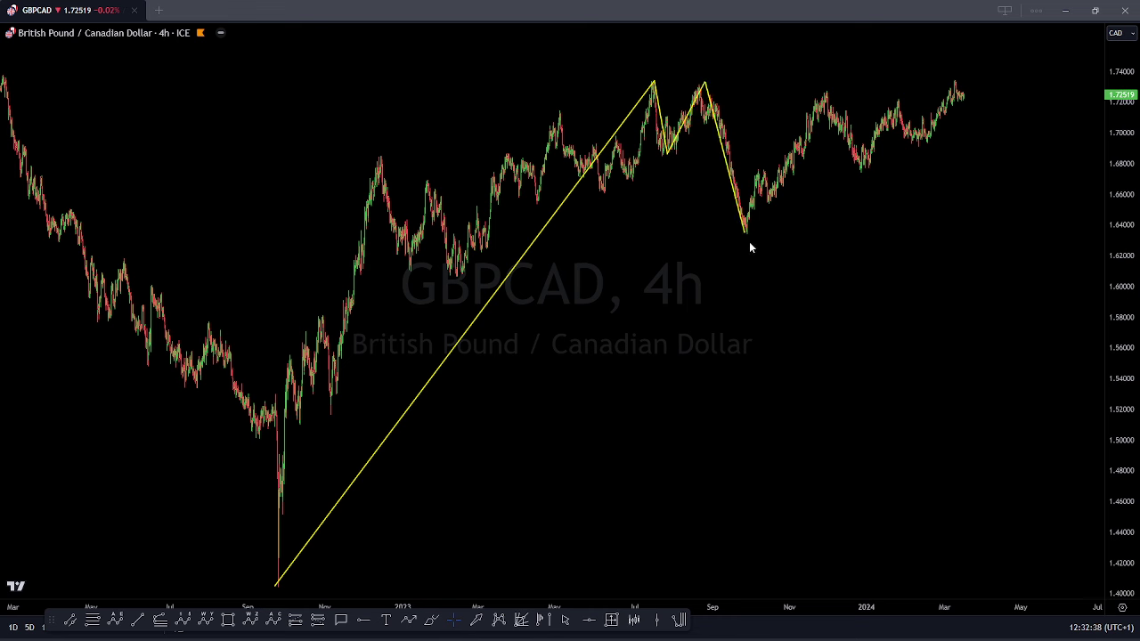
pyautogui.moveTo(658, 127); pyautogui.dragTo(736, 142)
pyautogui.moveTo(756, 240); pyautogui.dragTo(1060, 240)
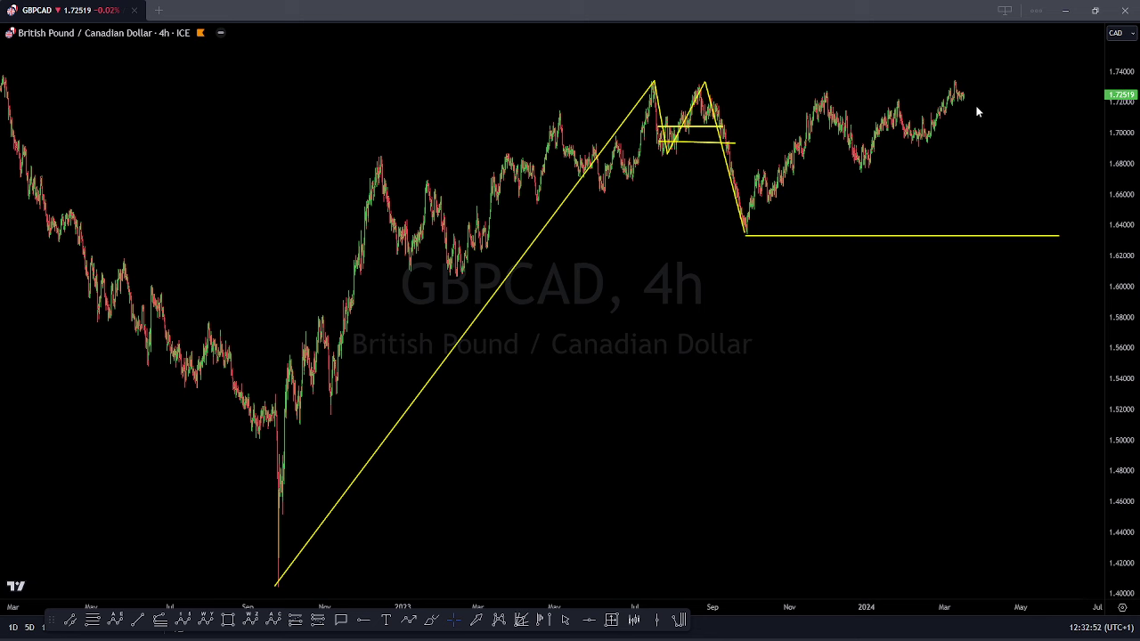
# Step: Trace GBPCAD's swings from the late September 2023 low to the March high, a small dip and a projected high near 1.745
pyautogui.click(749, 235)
pyautogui.click(824, 91)
pyautogui.click(866, 165)
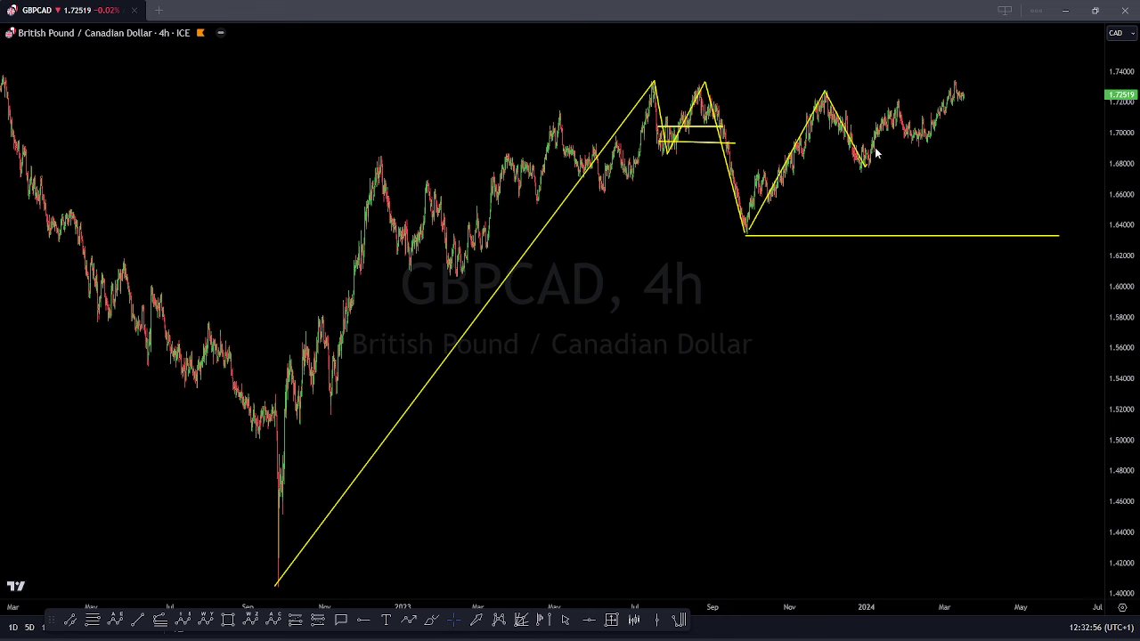
pyautogui.click(898, 96)
pyautogui.click(916, 140)
pyautogui.click(955, 78)
pyautogui.click(966, 105)
pyautogui.click(985, 64)
# Step: Outline the final rise with two wedge lines and project a path from 1.745 through 1.680 and 1.709 to about 1.636
pyautogui.click(889, 94)
pyautogui.click(977, 68)
pyautogui.click(927, 140)
pyautogui.click(989, 65)
pyautogui.click(1006, 163)
pyautogui.click(1030, 119)
# Step: Label the late September low W, the projected high near 1.745 X and the end of the projected fall Y
pyautogui.moveTo(717, 246); pyautogui.dragTo(738, 279)
pyautogui.moveTo(740, 274)
pyautogui.mouseDown()
pyautogui.moveTo(750, 252)
pyautogui.moveTo(761, 273)
pyautogui.moveTo(768, 257)
pyautogui.mouseUp()
pyautogui.moveTo(999, 33)
pyautogui.mouseDown()
pyautogui.moveTo(990, 44)
pyautogui.moveTo(1003, 54)
pyautogui.mouseUp()
pyautogui.moveTo(1038, 240)
pyautogui.mouseDown()
pyautogui.moveTo(1053, 251)
pyautogui.moveTo(1051, 317)
pyautogui.mouseUp()
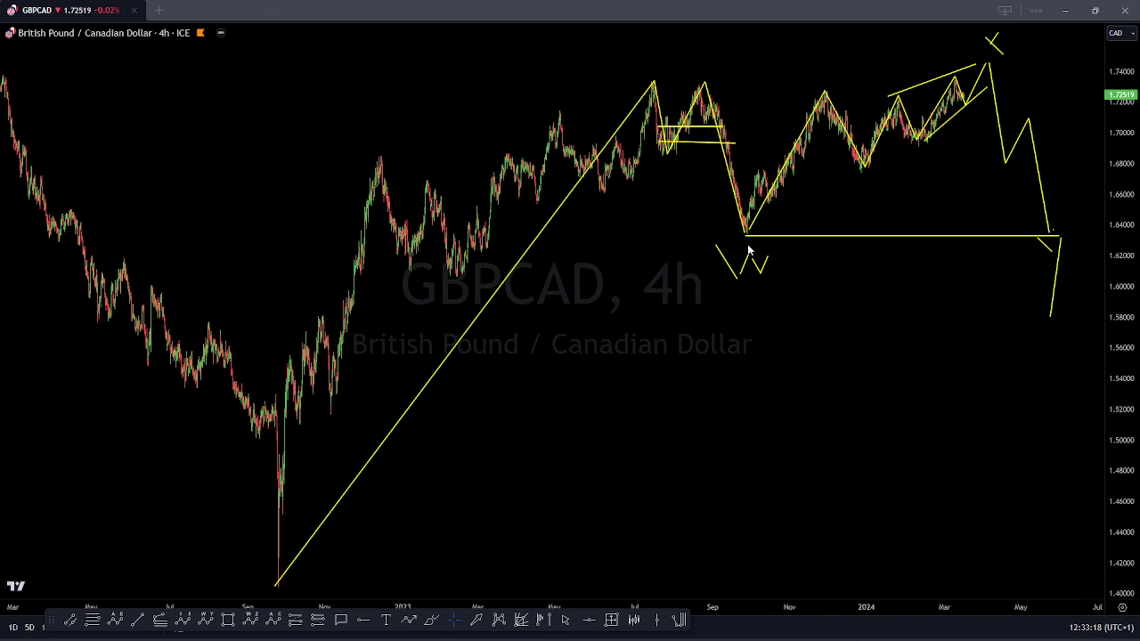
# Step: Sketch a direct GBPCAD breakout and an alternative fall to about 1.63 followed by a steep rise, and clear the drawings
pyautogui.moveTo(966, 85); pyautogui.dragTo(998, 5)
pyautogui.moveTo(967, 76)
pyautogui.mouseDown()
pyautogui.moveTo(993, 171)
pyautogui.moveTo(1036, 244)
pyautogui.moveTo(1053, 242)
pyautogui.moveTo(1078, 165)
pyautogui.mouseUp()
pyautogui.moveTo(1121, 5); pyautogui.dragTo(1125, 2)
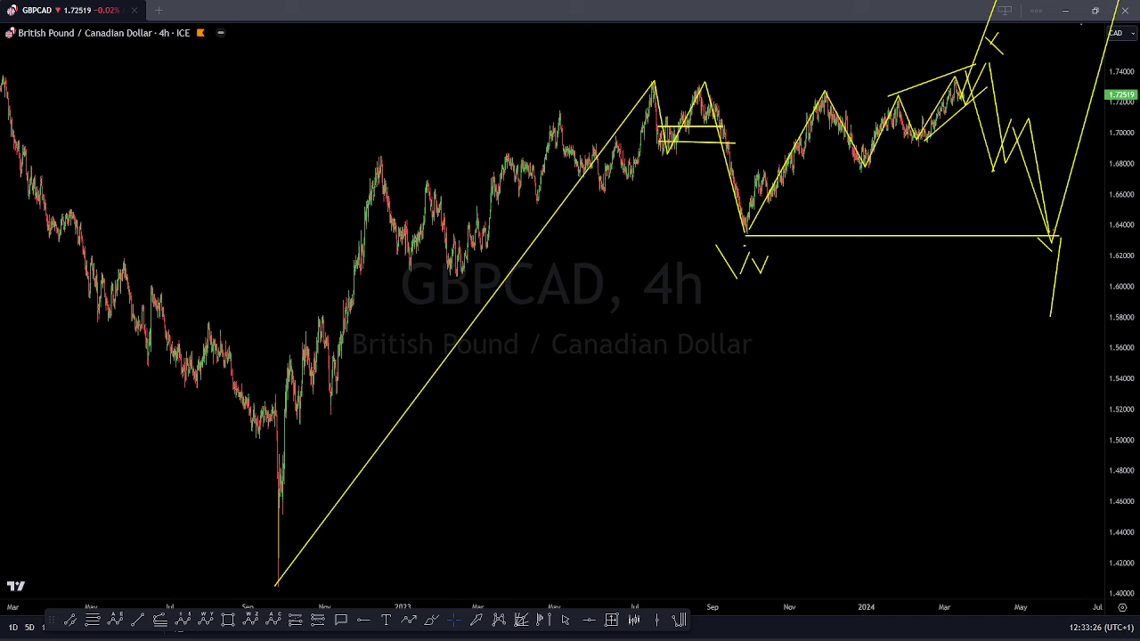
pyautogui.press('Escape')
# Step: Draw GBPCAD's range boundaries near 1.741 and 1.63, project a zigzag fall to the lower one and a breakout, and clear everything
pyautogui.moveTo(785, 75); pyautogui.dragTo(913, 53)
pyautogui.moveTo(719, 236); pyautogui.dragTo(1075, 245)
pyautogui.moveTo(655, 68); pyautogui.dragTo(1016, 70)
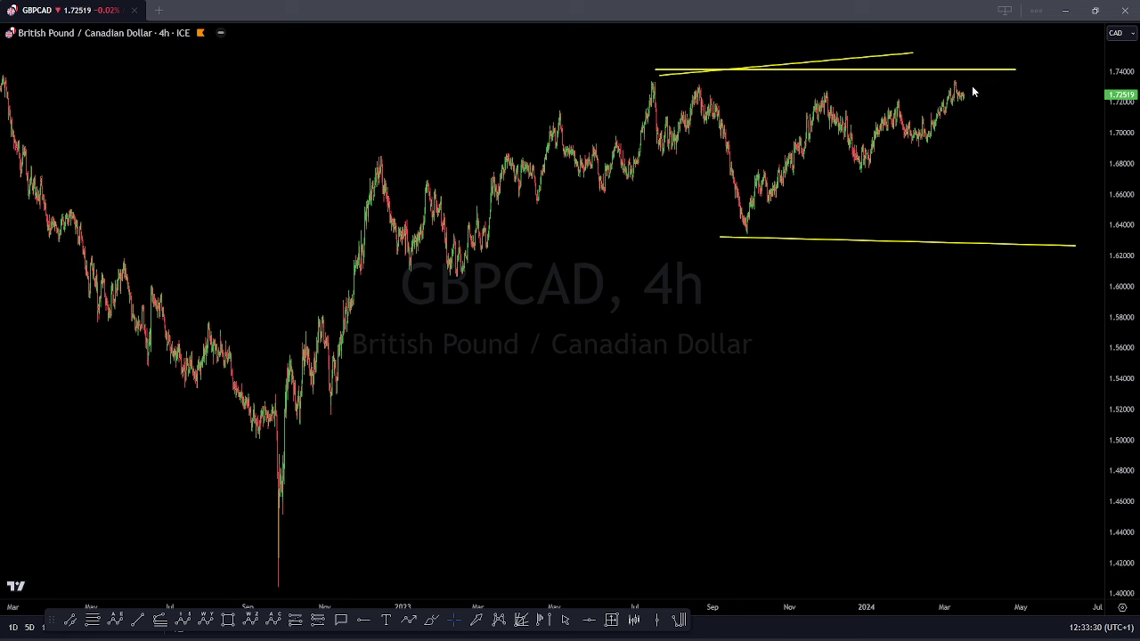
pyautogui.moveTo(981, 147); pyautogui.dragTo(1006, 122)
pyautogui.moveTo(1012, 141)
pyautogui.mouseDown()
pyautogui.moveTo(1035, 230)
pyautogui.moveTo(1068, 1)
pyautogui.mouseUp()
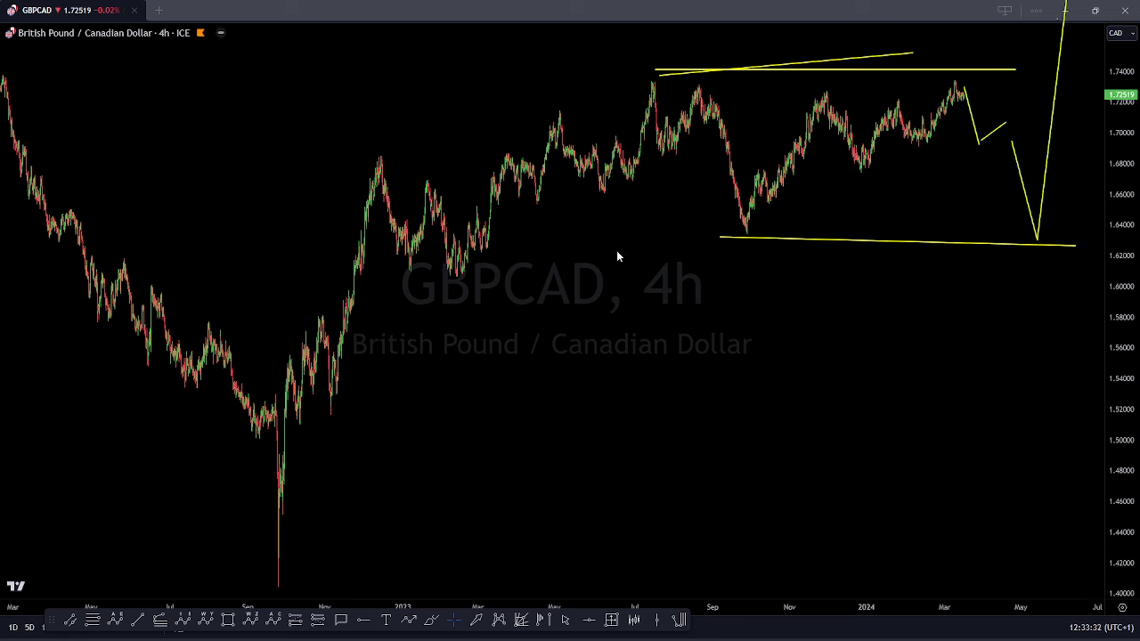
pyautogui.press('Escape')
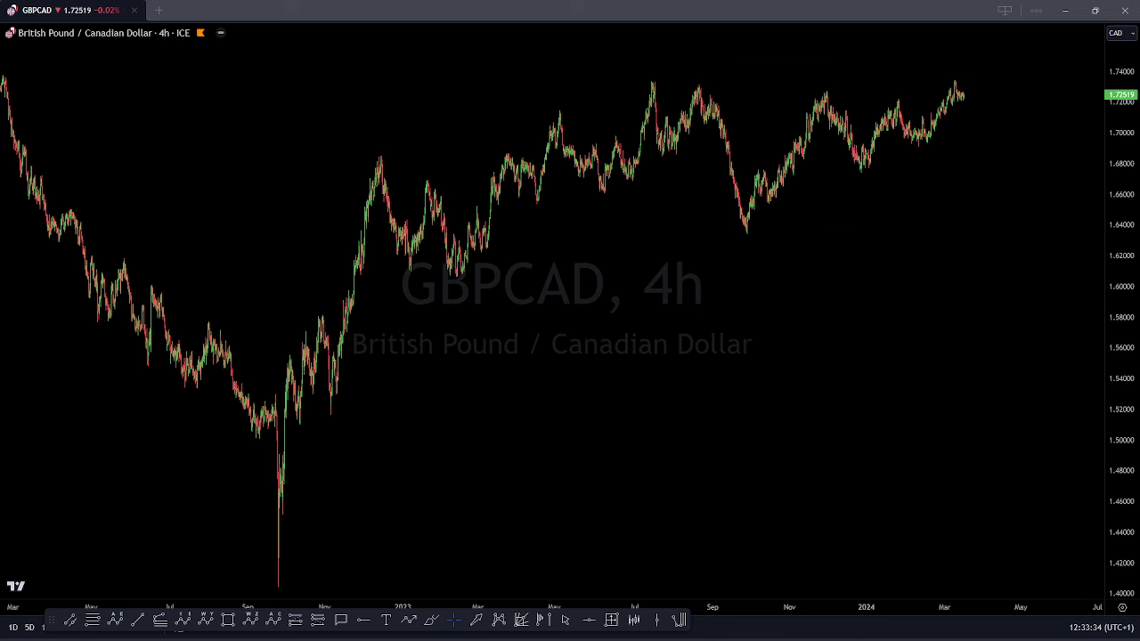
# Step: Mark GBPCAD's February low near 1.691 and project a zigzag from 1.735 down to about 1.707, followed by a rise to 1.786
pyautogui.moveTo(781, 268); pyautogui.dragTo(775, 397)
pyautogui.moveTo(1125, 331); pyautogui.dragTo(1128, 62)
pyautogui.scroll(3, 923, 301)
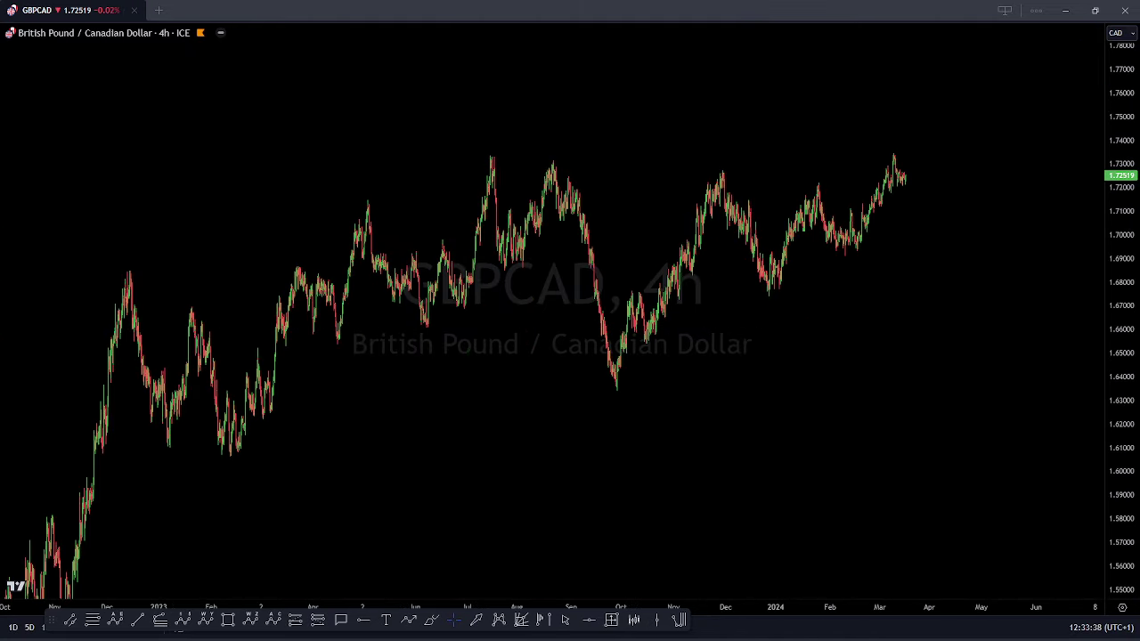
pyautogui.moveTo(842, 256); pyautogui.dragTo(997, 255)
pyautogui.moveTo(895, 156); pyautogui.dragTo(922, 222)
pyautogui.moveTo(932, 182); pyautogui.dragTo(959, 36)
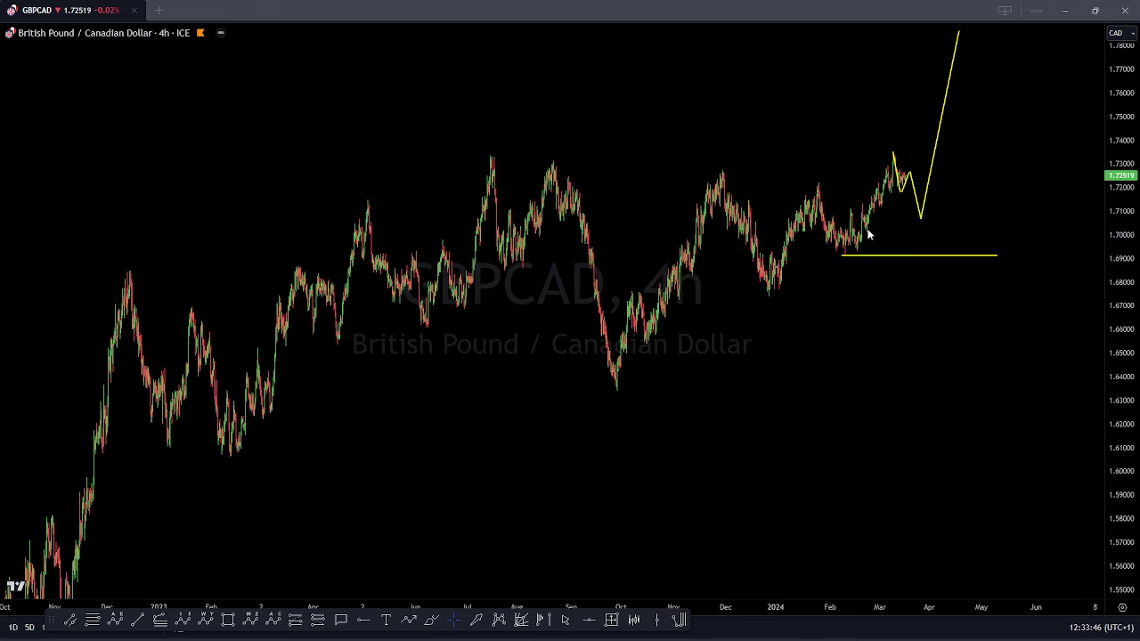
# Step: Retrace GBPCAD's three-leg decline from July 2023 and the swings from the September low to the March high, and clear the drawings
pyautogui.moveTo(489, 158)
pyautogui.mouseDown()
pyautogui.moveTo(507, 257)
pyautogui.moveTo(540, 188)
pyautogui.moveTo(580, 228)
pyautogui.moveTo(604, 372)
pyautogui.mouseUp()
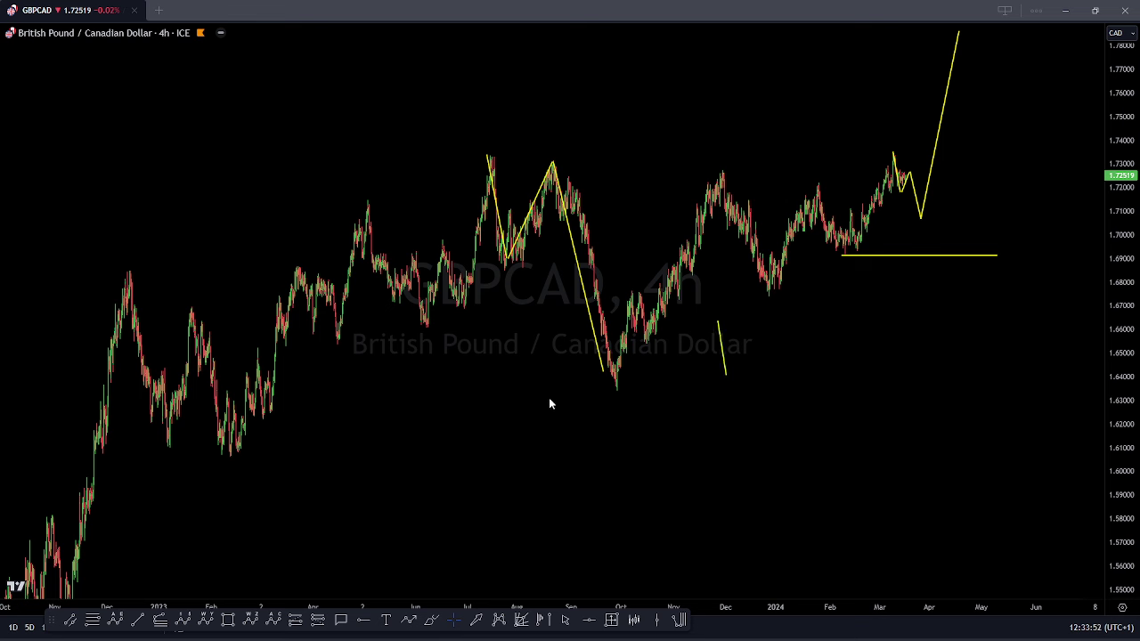
pyautogui.click(616, 389)
pyautogui.click(721, 171)
pyautogui.click(770, 286)
pyautogui.click(822, 182)
pyautogui.click(848, 256)
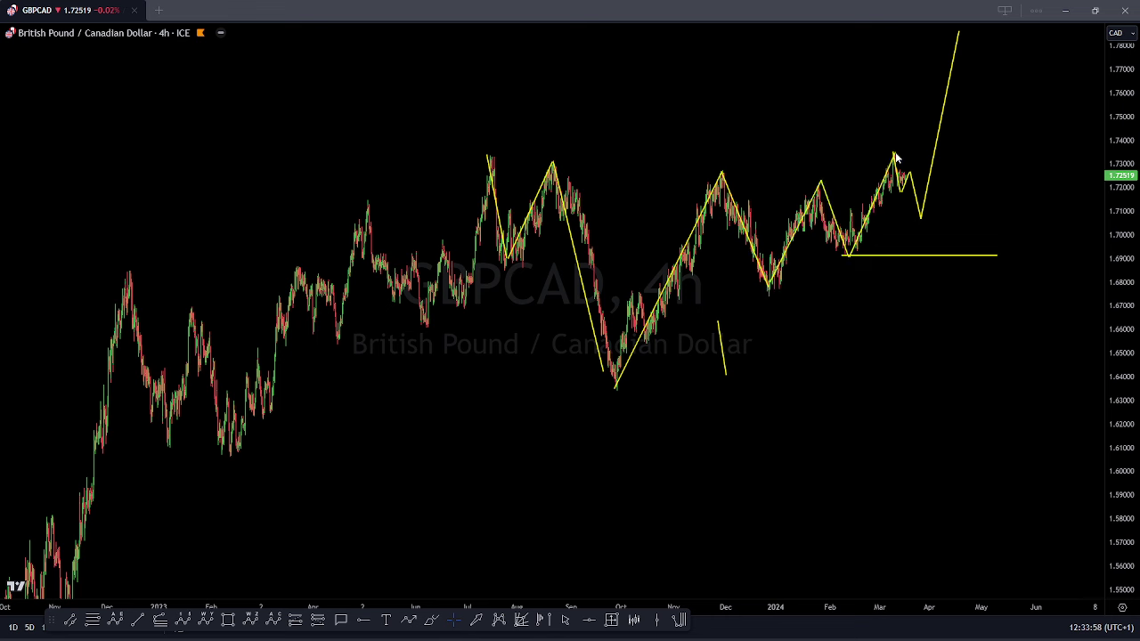
pyautogui.click(895, 156)
pyautogui.press('e')
# Step: Move on to the AUDNZD chart and restore the full layout with the watchlist
pyautogui.click(612, 380)
pyautogui.press('Down')
pyautogui.hotkey('shift', 'f')
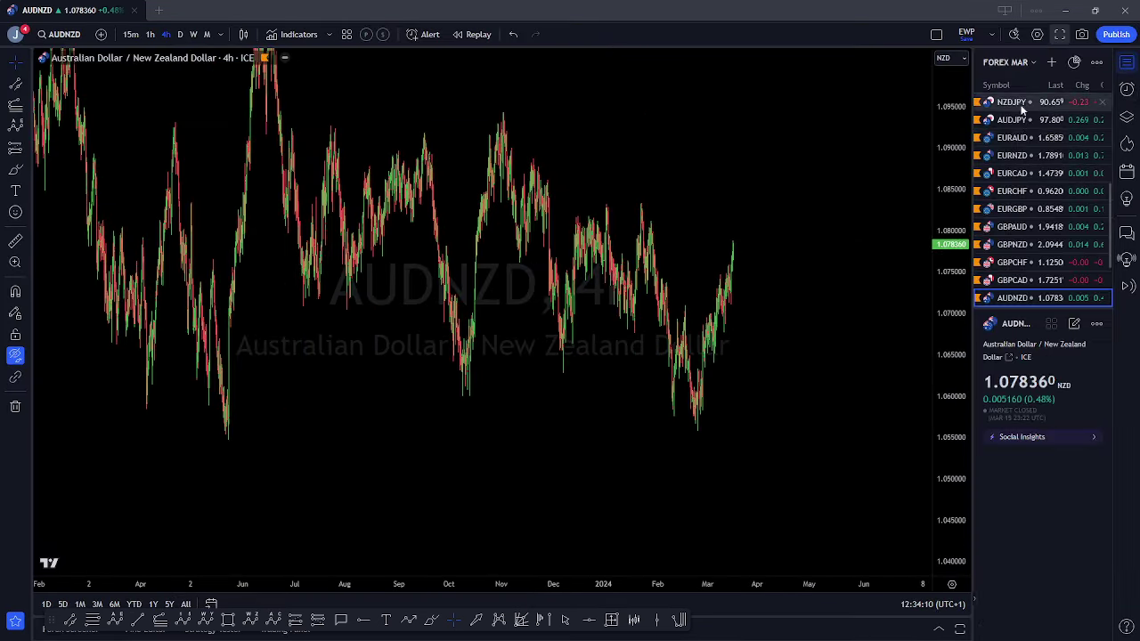
# Step: Switch to the commodities watchlist and bring up the XAUUSD 4-hour chart with price history back to September
pyautogui.click(1034, 63)
pyautogui.click(1009, 132)
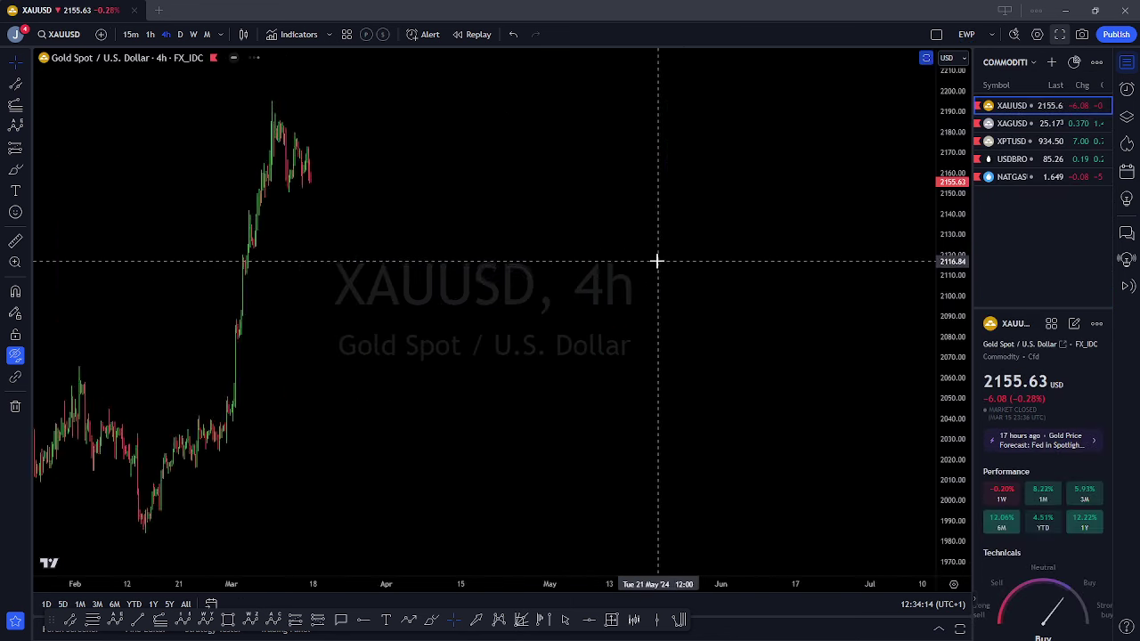
pyautogui.scroll(-5, 828, 333)
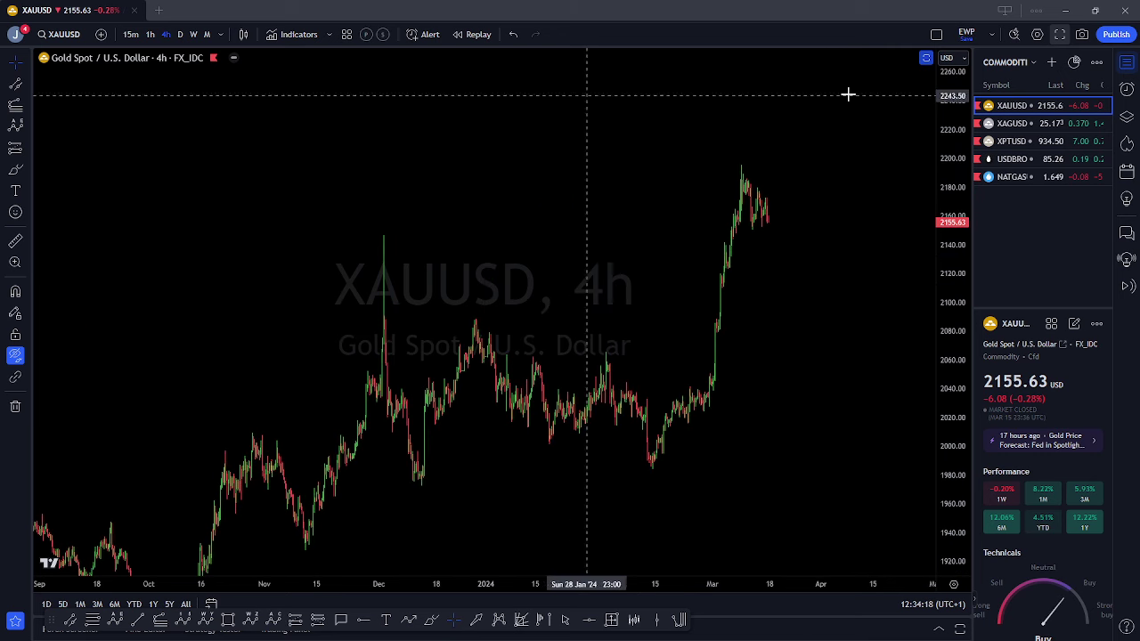
# Step: Expand the XAUUSD chart to full screen, trace the three-leg rally from February's 1985 low to March's 2195 high, and clear the sketch
pyautogui.click(1060, 34)
pyautogui.moveTo(717, 121); pyautogui.dragTo(709, 113)
pyautogui.scroll(3, 707, 116)
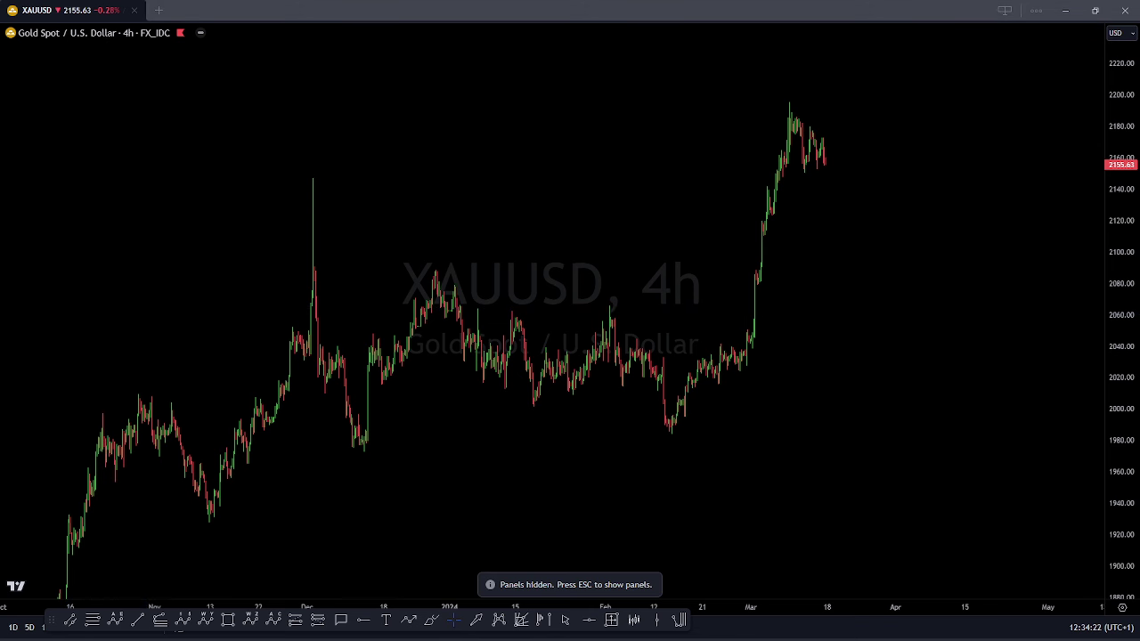
pyautogui.moveTo(675, 406)
pyautogui.mouseDown()
pyautogui.moveTo(717, 348)
pyautogui.moveTo(724, 387)
pyautogui.moveTo(821, 97)
pyautogui.mouseUp()
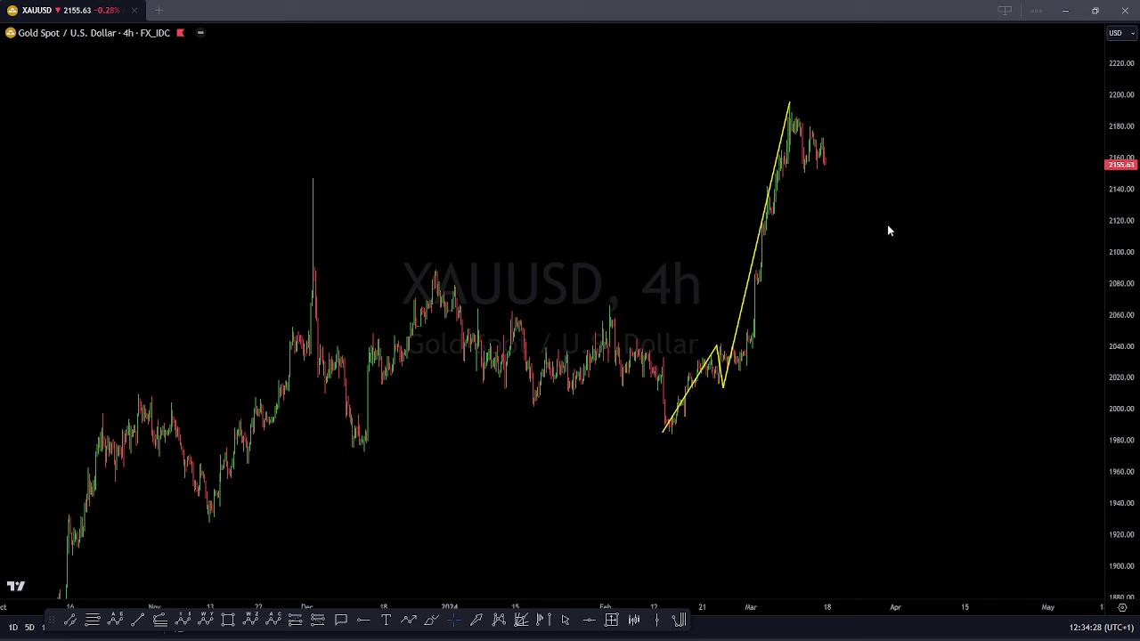
pyautogui.press('Escape')
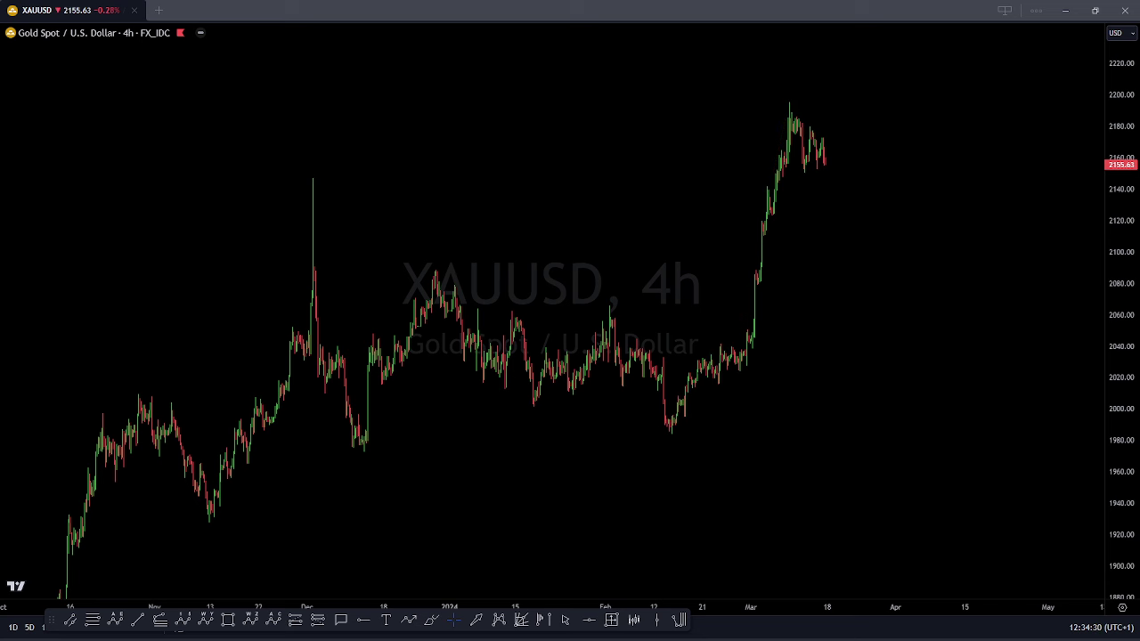
# Step: Sketch a sample corrective pattern swinging between about 2197 and 2150 in the empty area around early April, and clear it
pyautogui.scroll(5, 527, 361)
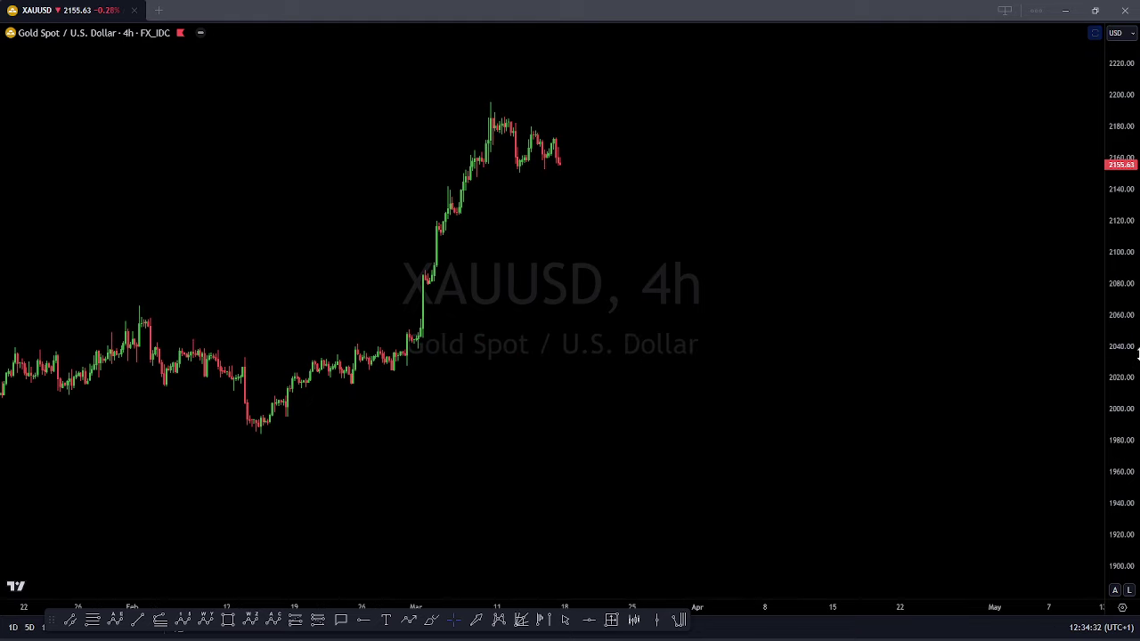
pyautogui.scroll(4, 797, 321)
pyautogui.scroll(1, 797, 340)
pyautogui.moveTo(627, 354); pyautogui.dragTo(814, 368)
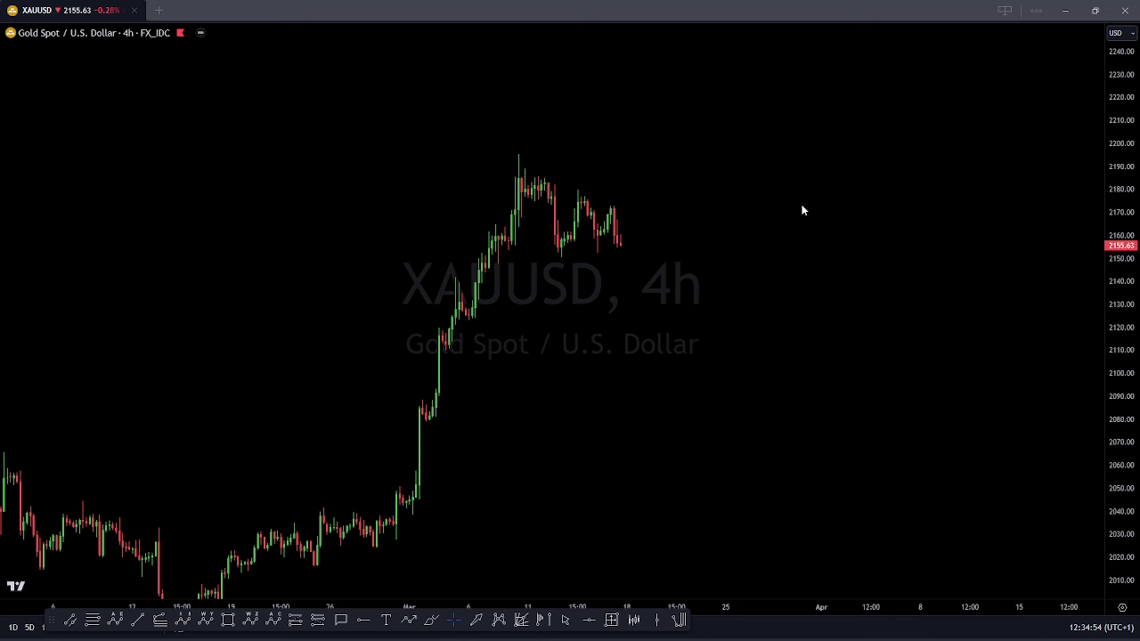
pyautogui.click(883, 215)
pyautogui.click(913, 257)
pyautogui.click(929, 203)
pyautogui.click(946, 235)
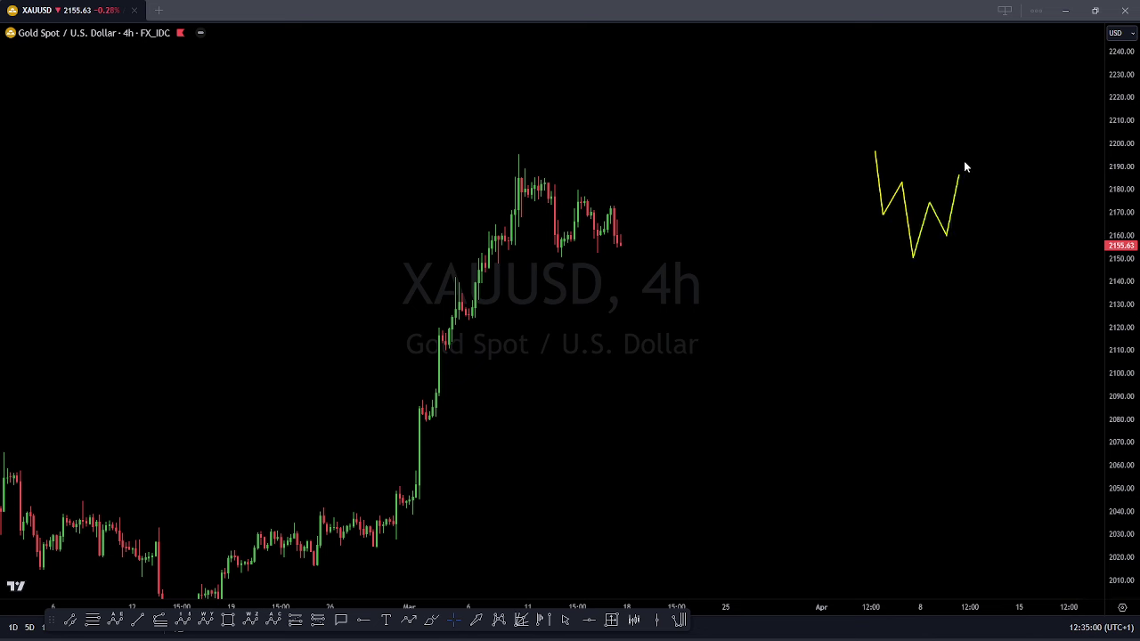
pyautogui.click(974, 140)
pyautogui.click(1003, 189)
pyautogui.hotkey('ctrl', 'z')
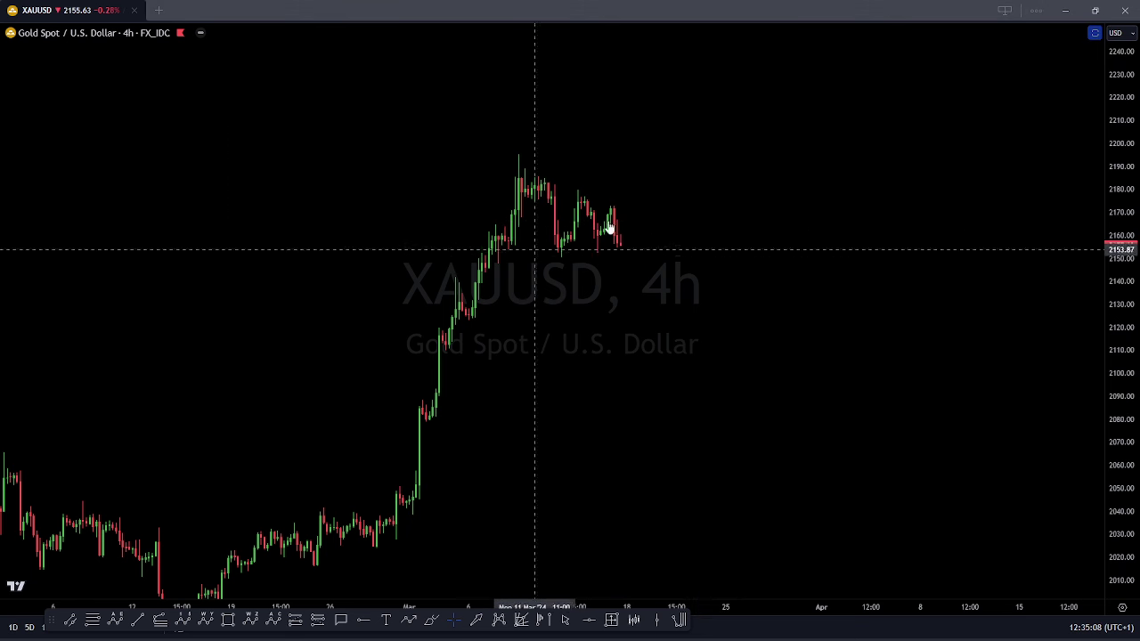
# Step: Draw two converging trendlines around gold's March consolidation, one falling from about 2196 to 2171, the other along about 2152
pyautogui.scroll(2, 621, 258)
pyautogui.moveTo(567, 298); pyautogui.dragTo(751, 310)
pyautogui.moveTo(1129, 287); pyautogui.dragTo(1131, 188)
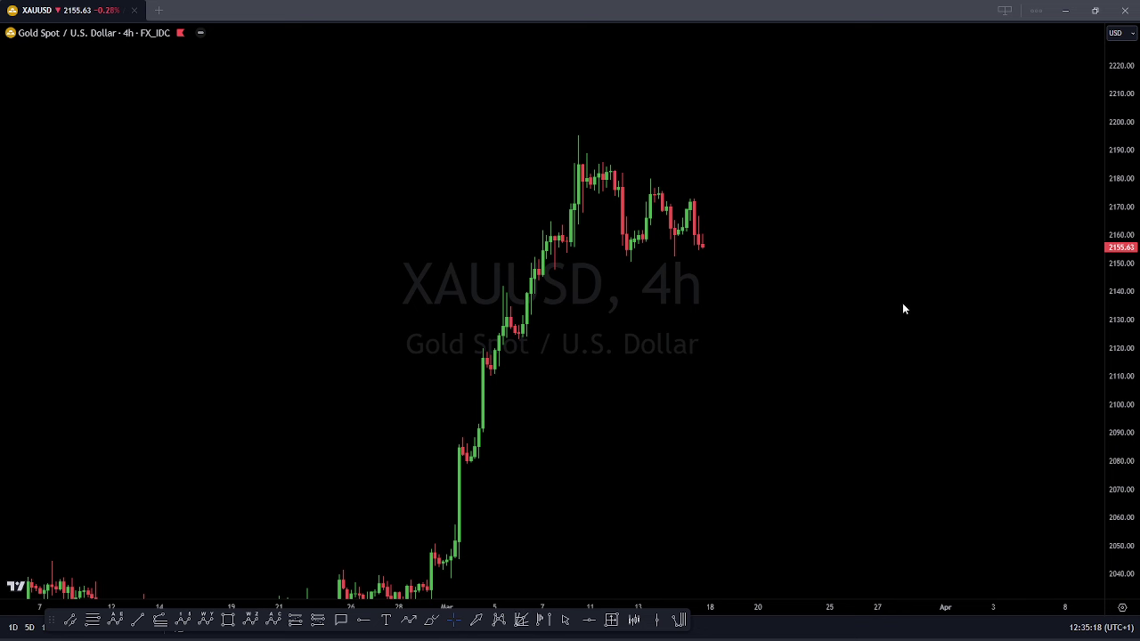
pyautogui.moveTo(576, 134); pyautogui.dragTo(707, 203)
pyautogui.moveTo(627, 261); pyautogui.dragTo(737, 254)
# Step: Trace the narrowing swings inside the triangle, project a breakout from about 2153 to above 2220, and clear the drawings
pyautogui.moveTo(583, 138)
pyautogui.mouseDown()
pyautogui.moveTo(619, 189)
pyautogui.moveTo(629, 255)
pyautogui.moveTo(651, 212)
pyautogui.mouseUp()
pyautogui.click(654, 182)
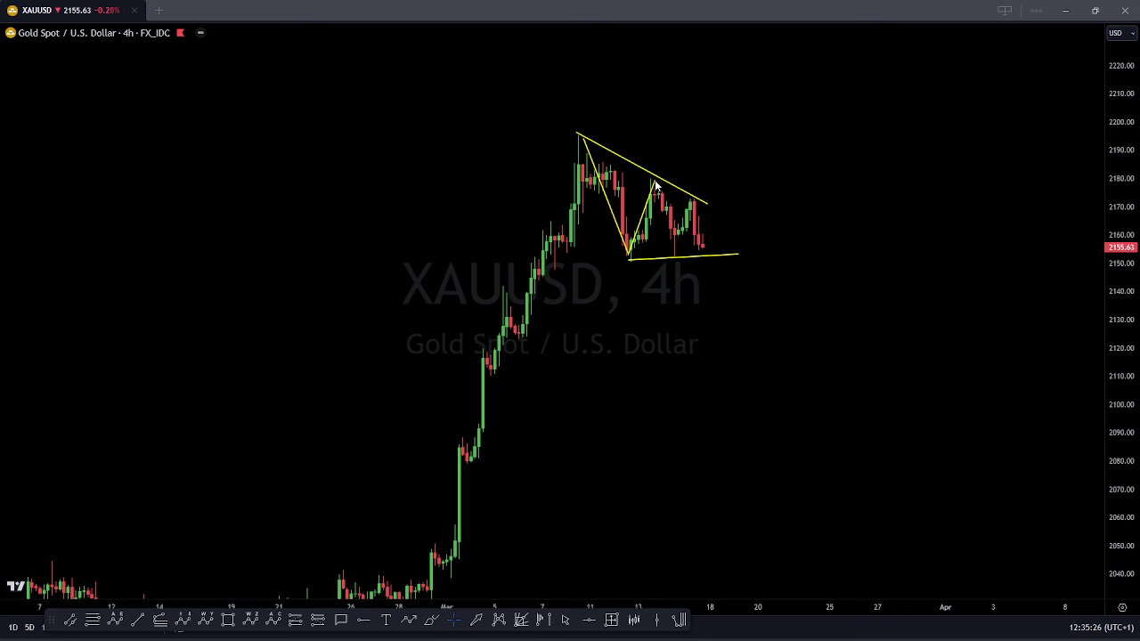
pyautogui.click(674, 255)
pyautogui.click(693, 199)
pyautogui.moveTo(711, 255); pyautogui.dragTo(786, 1)
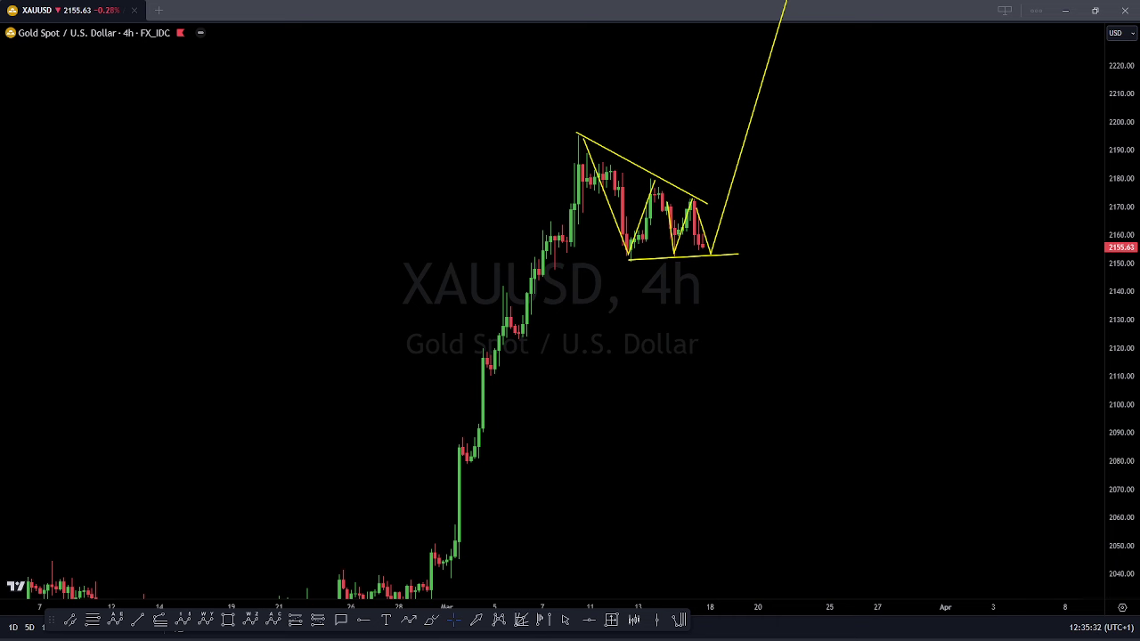
pyautogui.press('Escape')
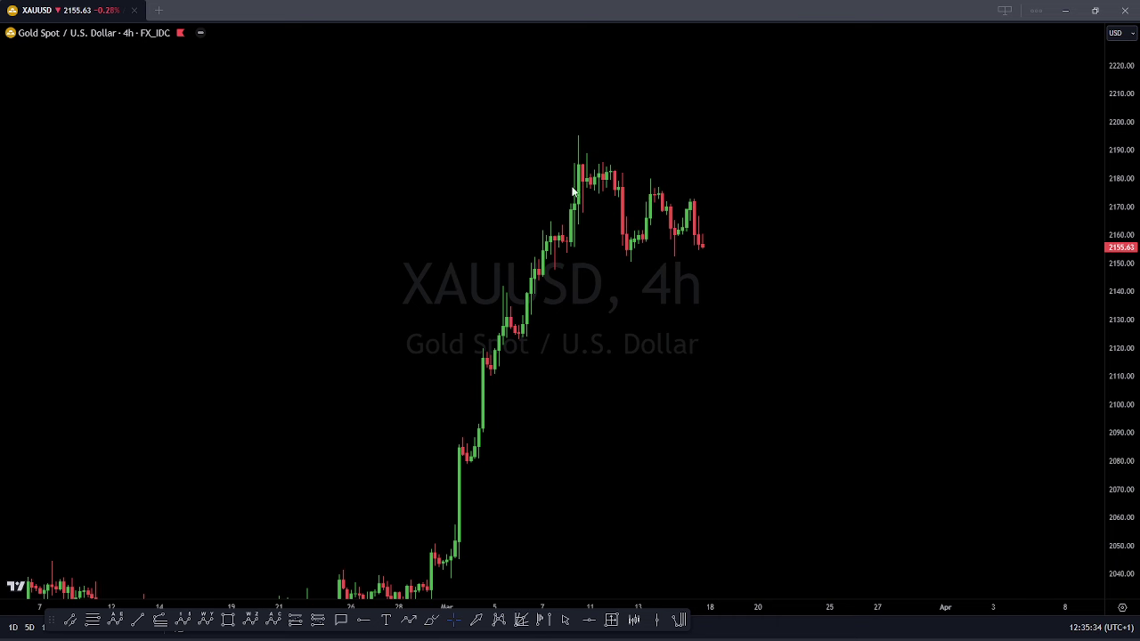
# Step: Trace gold's three-leg drop from the March high at about 2196 through 2169 and 2188 to about 2154
pyautogui.click(577, 136)
pyautogui.click(581, 208)
pyautogui.click(604, 156)
pyautogui.click(628, 250)
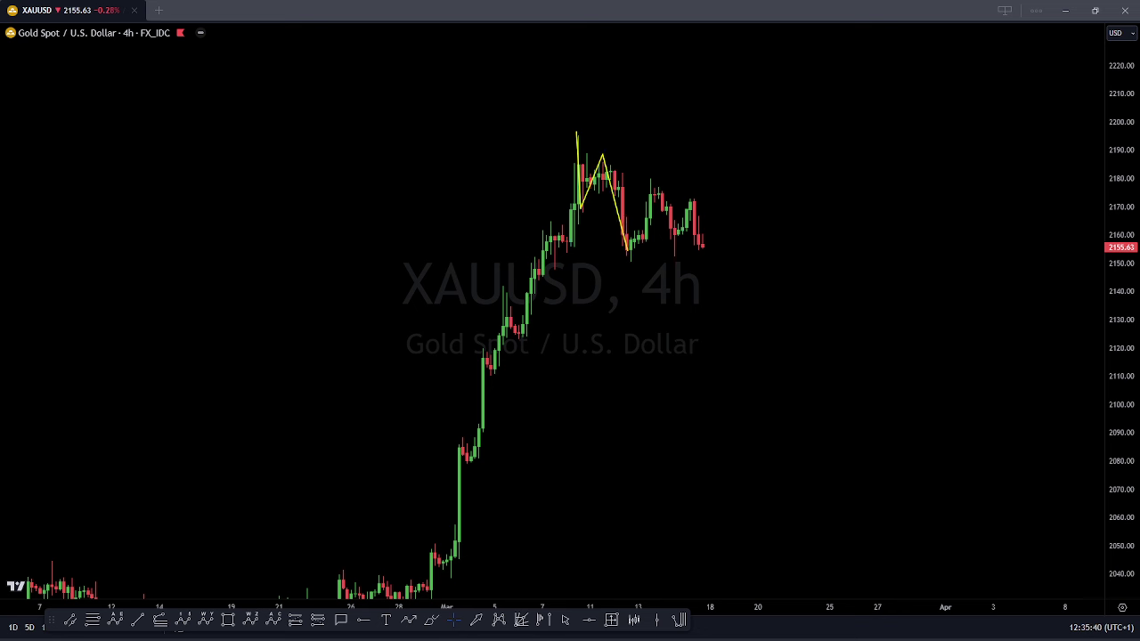
# Step: Add blue sideways swings from about 2151 to 2180, continuing to a projected low near 2146 and a rise to about 2178
pyautogui.click(631, 260)
pyautogui.click(651, 181)
pyautogui.click(673, 256)
pyautogui.click(692, 201)
pyautogui.click(712, 273)
pyautogui.click(733, 185)
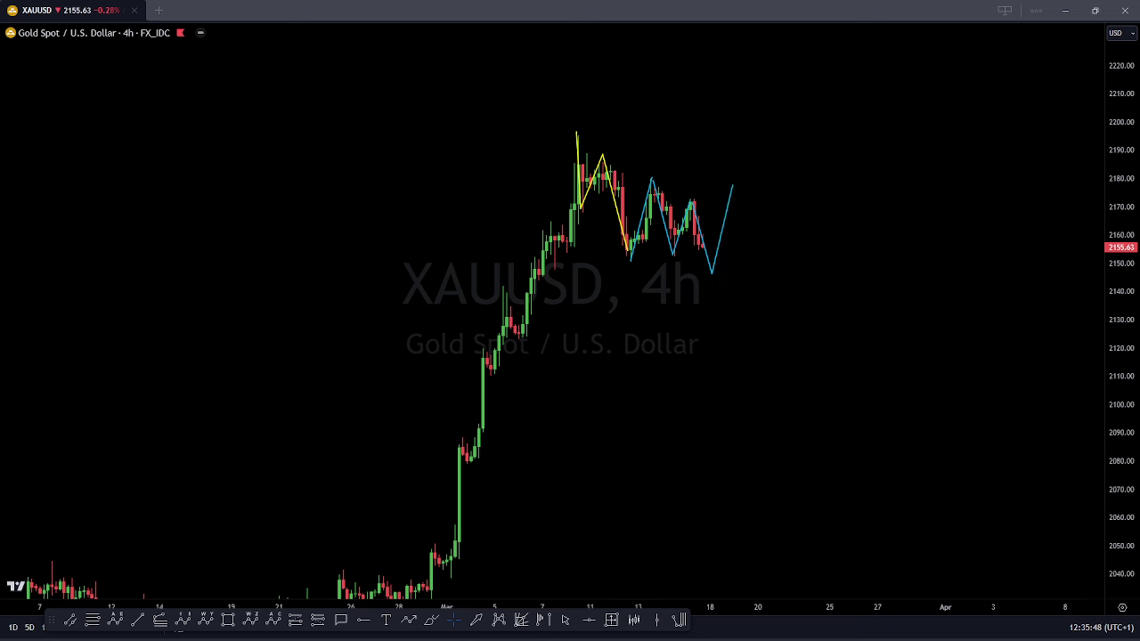
# Step: Project a three-leg drop from about 2178 to 2131, label the turns W, X and Y, and sketch a rally above 2220
pyautogui.click(741, 269)
pyautogui.click(780, 317)
pyautogui.moveTo(617, 259)
pyautogui.mouseDown()
pyautogui.moveTo(641, 289)
pyautogui.moveTo(640, 272)
pyautogui.mouseUp()
pyautogui.moveTo(729, 162); pyautogui.dragTo(727, 165)
pyautogui.moveTo(727, 151); pyautogui.dragTo(745, 178)
pyautogui.moveTo(786, 333)
pyautogui.mouseDown()
pyautogui.moveTo(774, 360)
pyautogui.moveTo(803, 28)
pyautogui.moveTo(835, 20)
pyautogui.mouseUp()
pyautogui.doubleClick(835, 19)
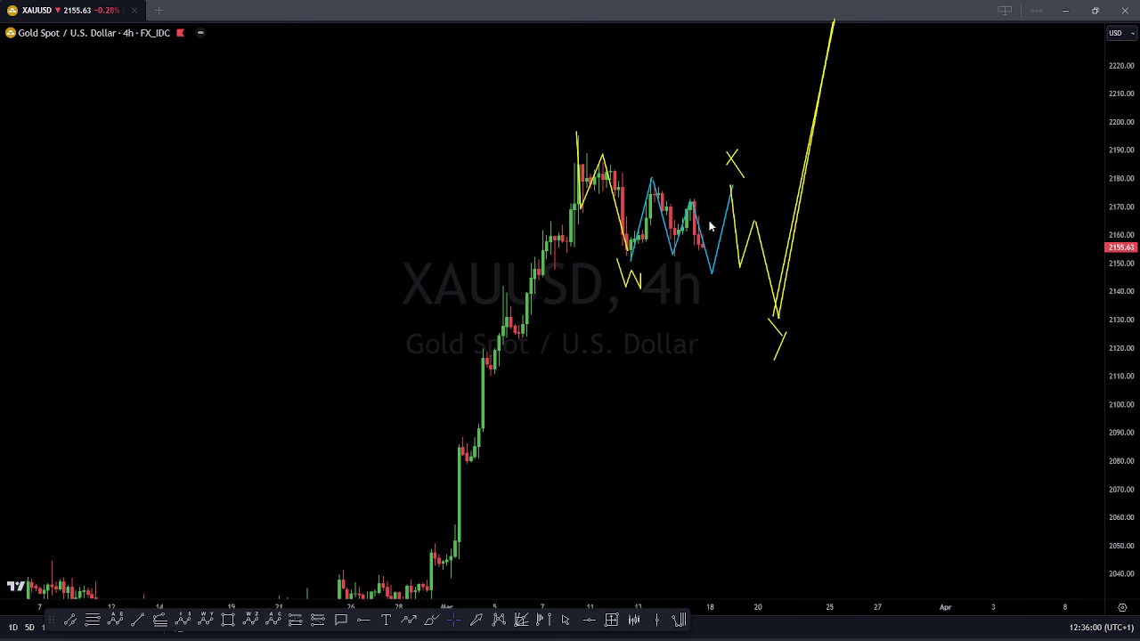
# Step: Outline gold's March consolidation with a lower line near 2152 and falling upper lines down to about 2170, and clear all drawings
pyautogui.click(631, 260)
pyautogui.moveTo(653, 177); pyautogui.dragTo(706, 208)
pyautogui.moveTo(586, 137); pyautogui.dragTo(709, 218)
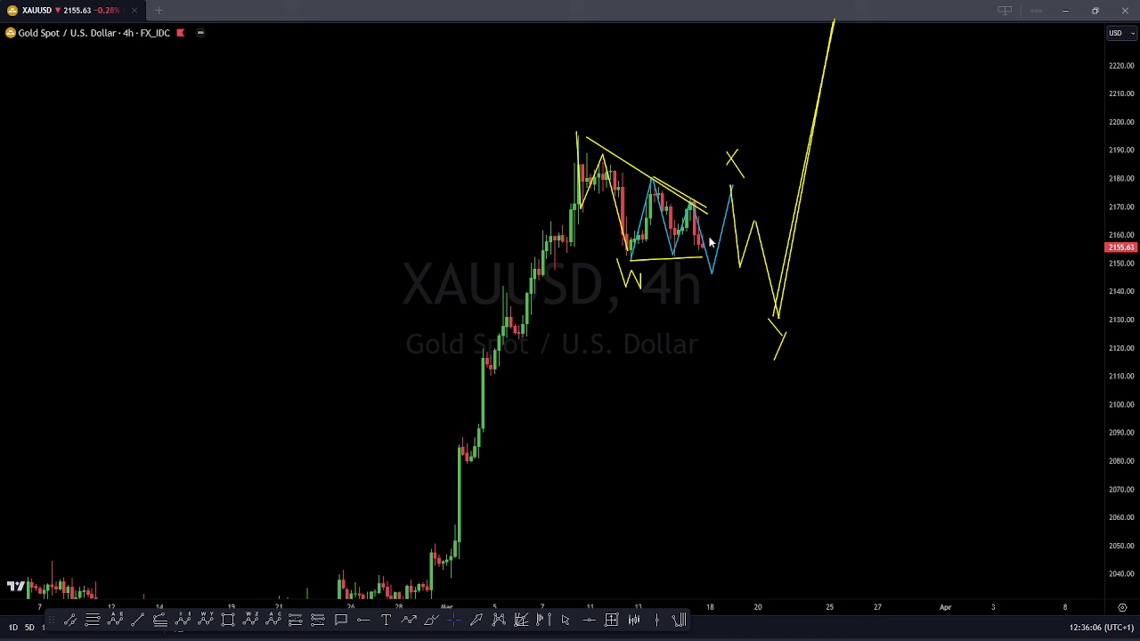
pyautogui.press('e')
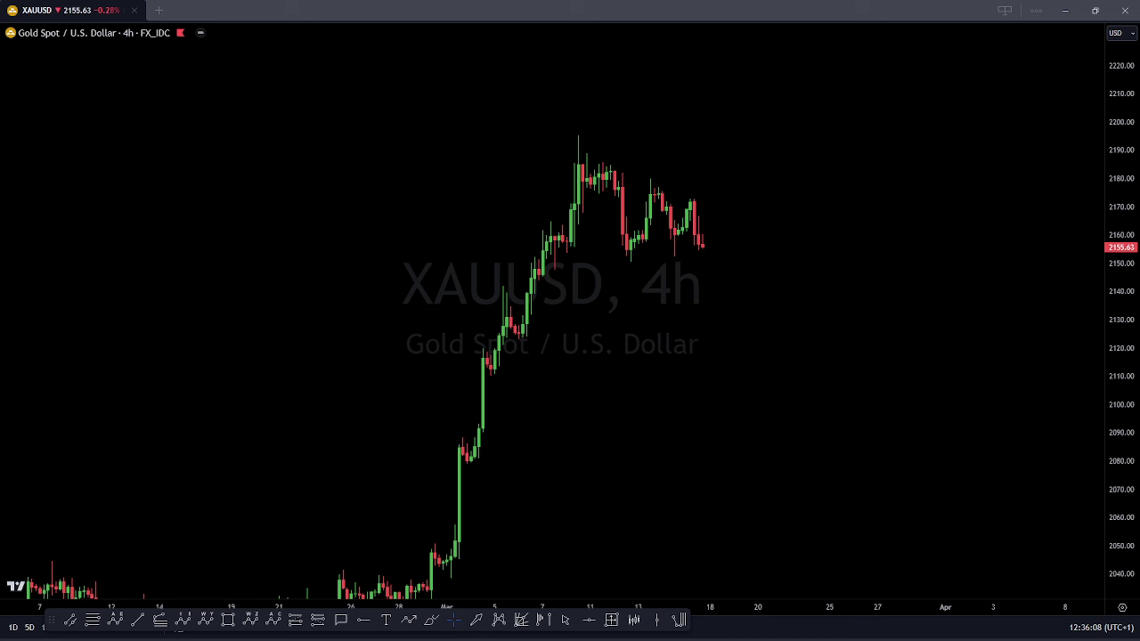
# Step: Move on to the XAGUSD 4-hour chart with price history back to mid-August
pyautogui.scroll(-3, 1005, 234)
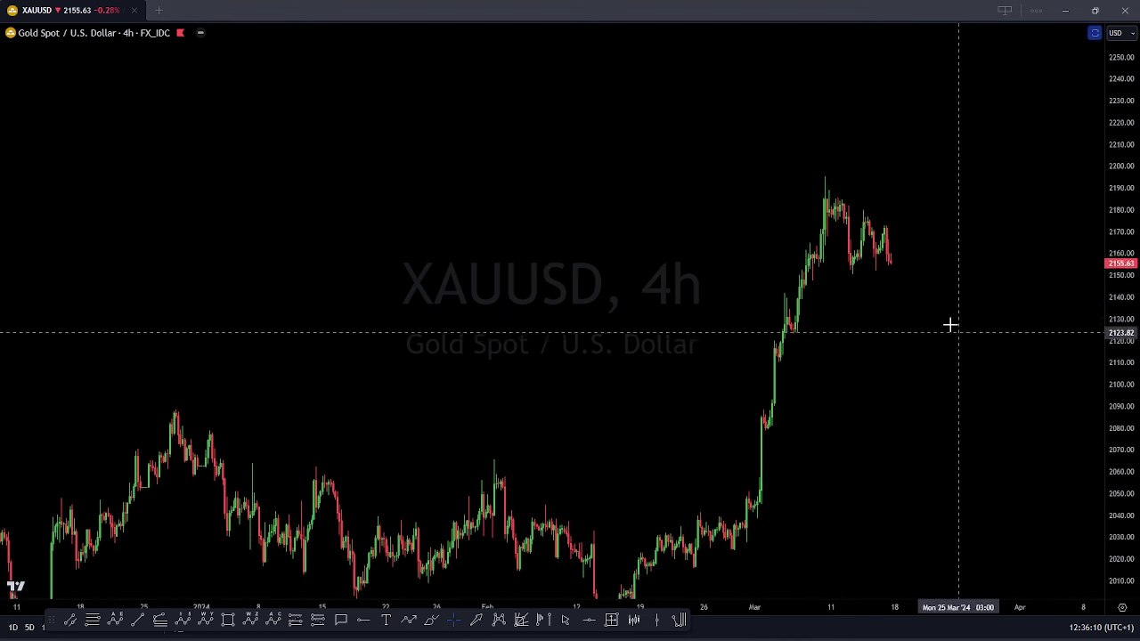
pyautogui.moveTo(1133, 170); pyautogui.dragTo(1126, 339)
pyautogui.scroll(-5, 962, 314)
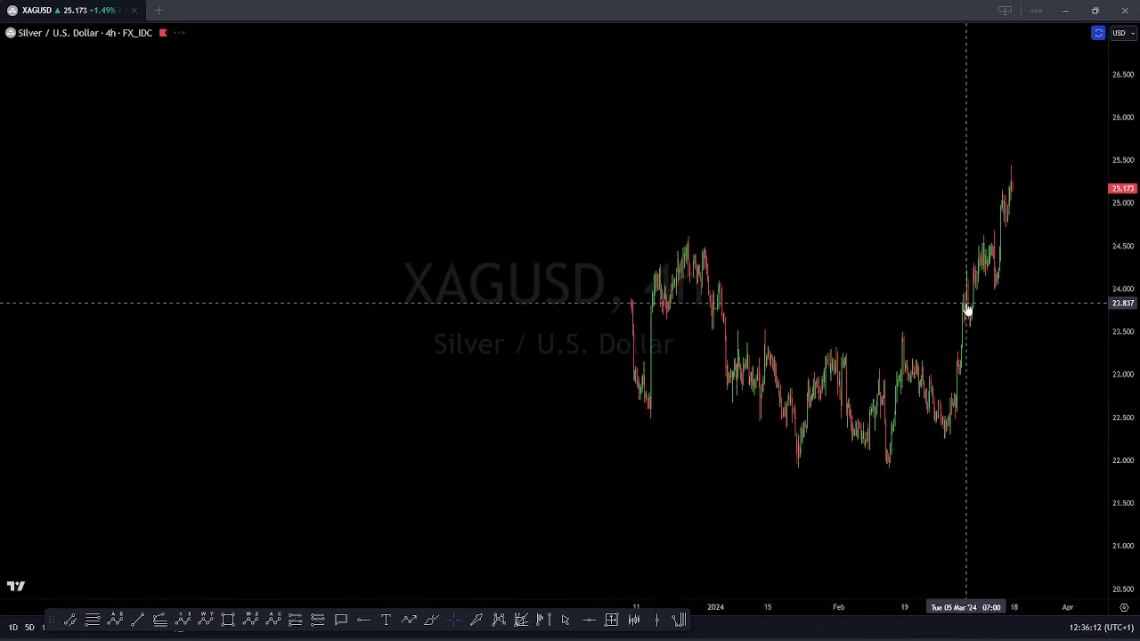
pyautogui.moveTo(978, 250); pyautogui.dragTo(911, 259)
pyautogui.scroll(2, 902, 261)
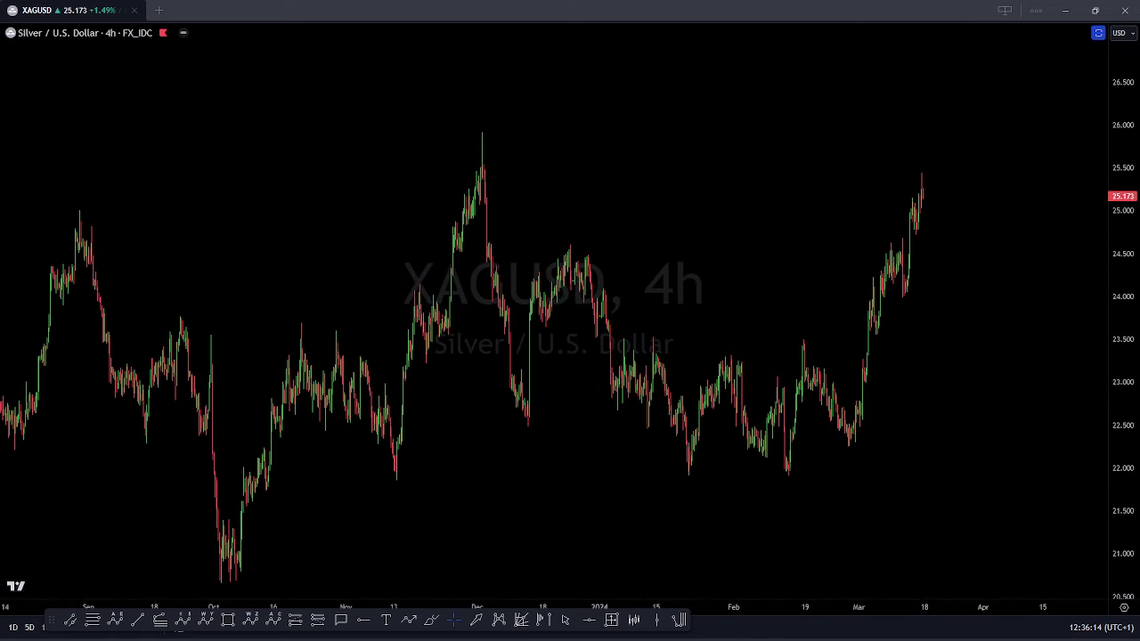
# Step: Trace silver's swings from February's low near 21.85 up to about 26.2, sketch a stepped rise to about 27 beside them, and clear everything
pyautogui.moveTo(806, 343)
pyautogui.mouseDown()
pyautogui.moveTo(820, 401)
pyautogui.moveTo(853, 441)
pyautogui.mouseUp()
pyautogui.moveTo(786, 481); pyautogui.dragTo(804, 340)
pyautogui.moveTo(858, 440); pyautogui.dragTo(924, 108)
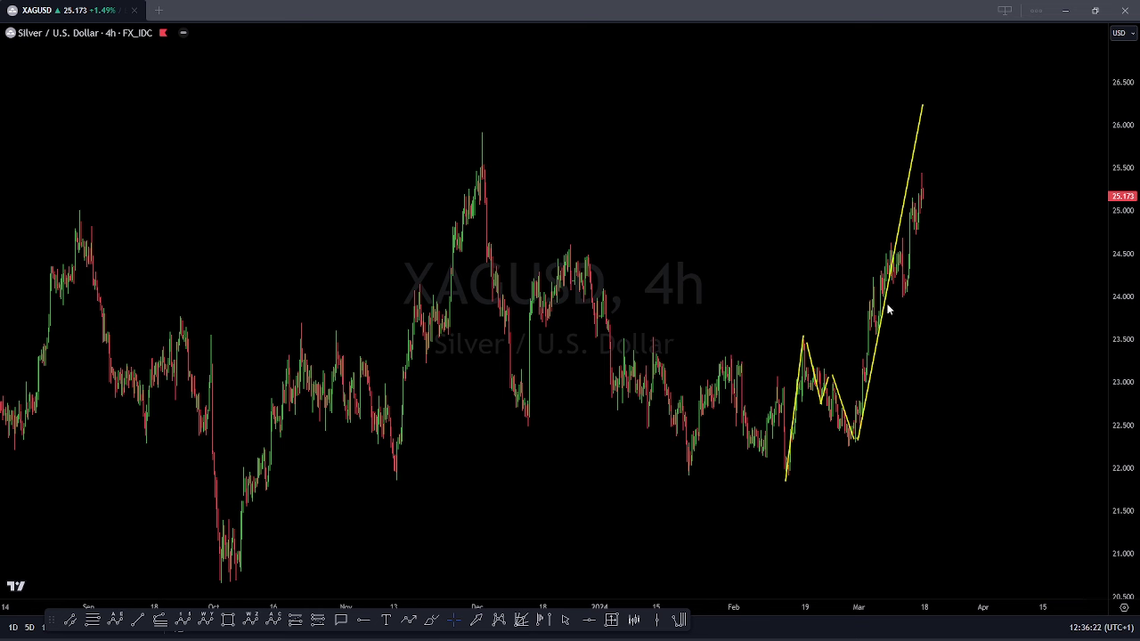
pyautogui.moveTo(957, 218)
pyautogui.mouseDown()
pyautogui.moveTo(1011, 94)
pyautogui.moveTo(1047, 75)
pyautogui.moveTo(1048, 34)
pyautogui.mouseUp()
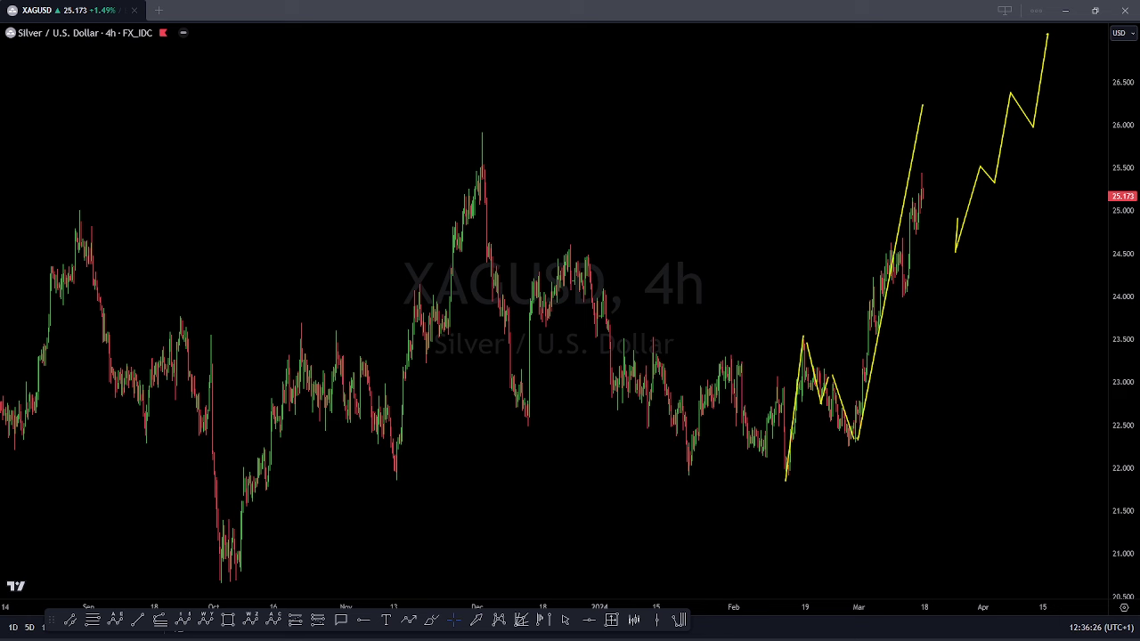
pyautogui.press('e')
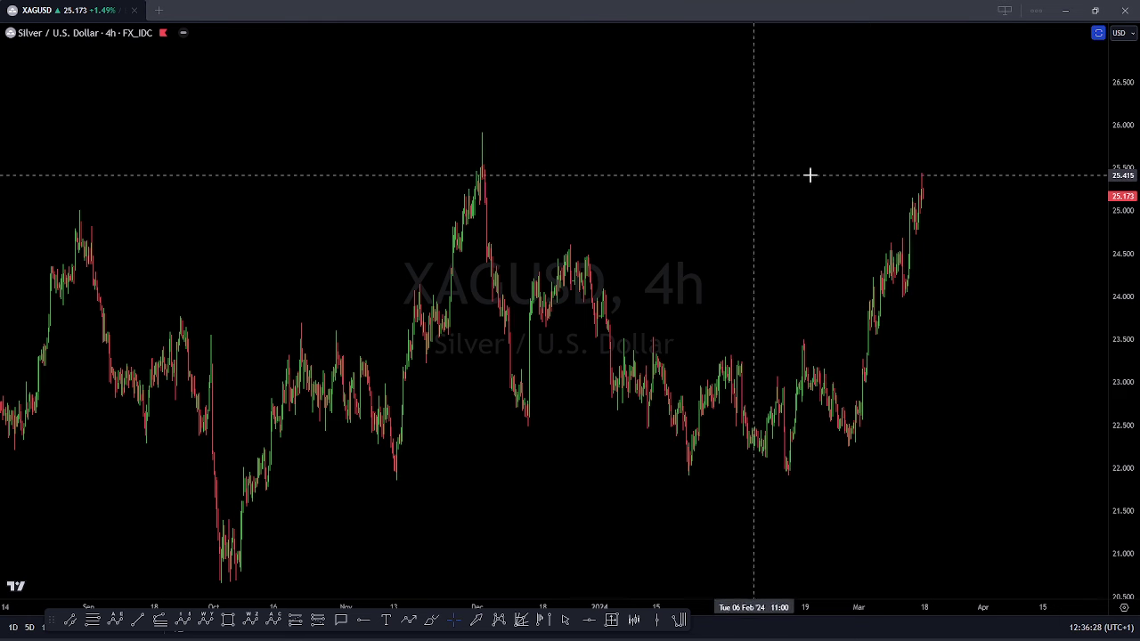
# Step: Restore the full layout with the commodities watchlist and show XAUUSD on the 1-week interval with room for projections
pyautogui.scroll(2, 865, 175)
pyautogui.press('Escape')
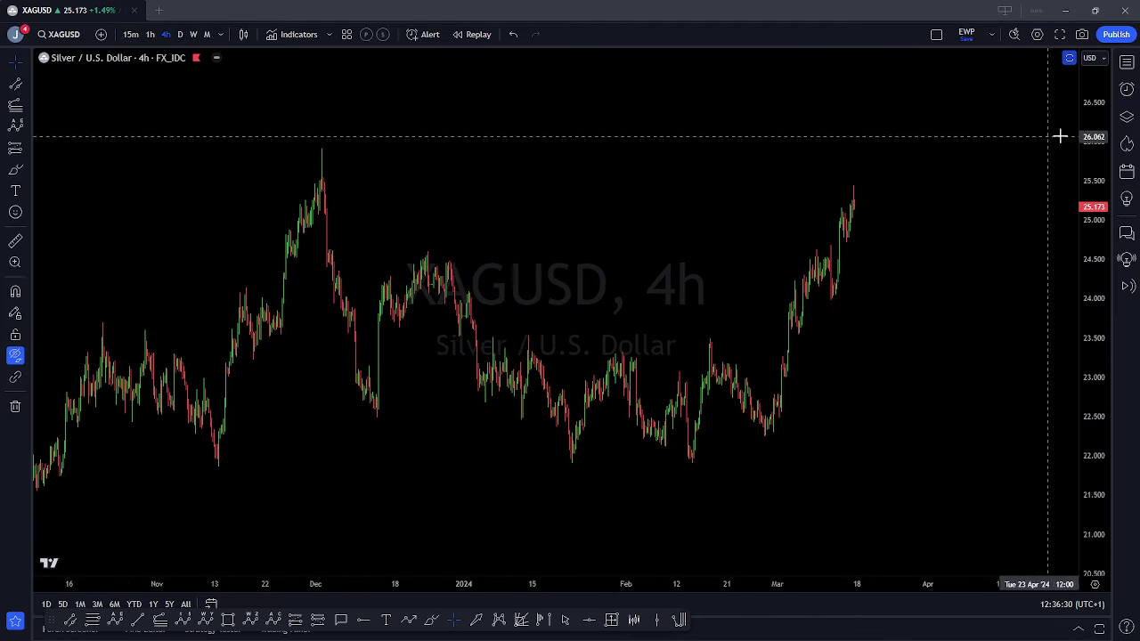
pyautogui.click(1127, 62)
pyautogui.click(1025, 125)
pyautogui.click(1011, 105)
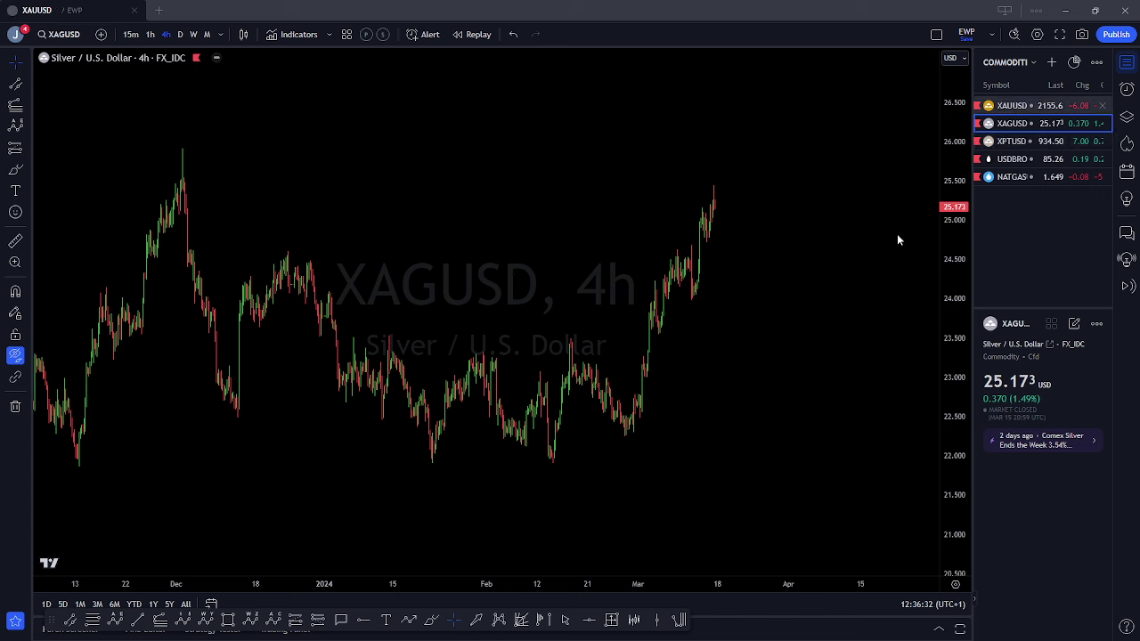
pyautogui.write('1w')
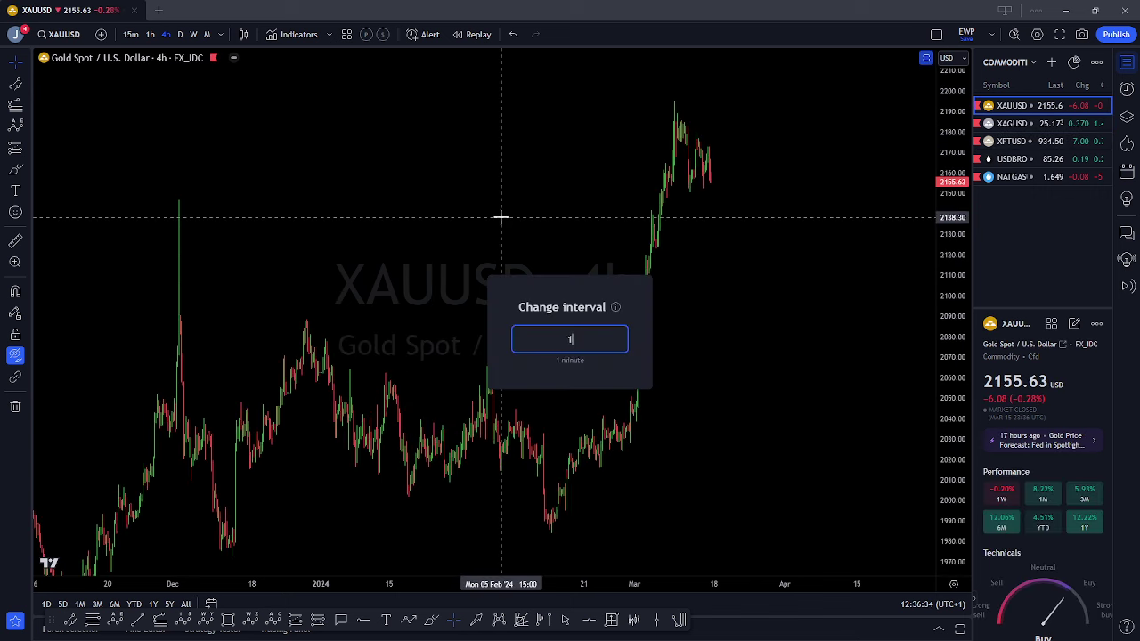
pyautogui.press('Return')
pyautogui.moveTo(761, 298); pyautogui.dragTo(650, 255)
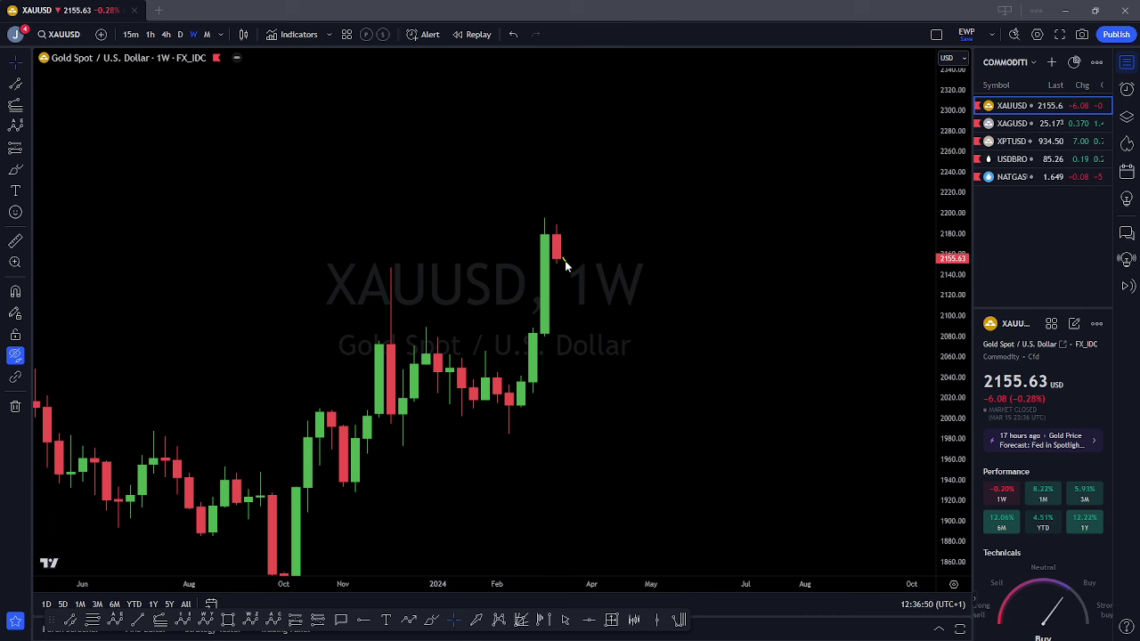
# Step: Mark gold's weekly levels near 2197 and 2080, sketch a pullback to about 2100 followed by a rise to 2340, and clear the drawings
pyautogui.moveTo(565, 262); pyautogui.dragTo(568, 175)
pyautogui.moveTo(542, 337); pyautogui.dragTo(627, 336)
pyautogui.moveTo(557, 230)
pyautogui.mouseDown()
pyautogui.moveTo(558, 276)
pyautogui.moveTo(582, 267)
pyautogui.moveTo(590, 298)
pyautogui.mouseUp()
pyautogui.moveTo(542, 342); pyautogui.dragTo(649, 343)
pyautogui.moveTo(541, 215); pyautogui.dragTo(602, 221)
pyautogui.moveTo(567, 265)
pyautogui.mouseDown()
pyautogui.moveTo(587, 311)
pyautogui.moveTo(643, 73)
pyautogui.mouseUp()
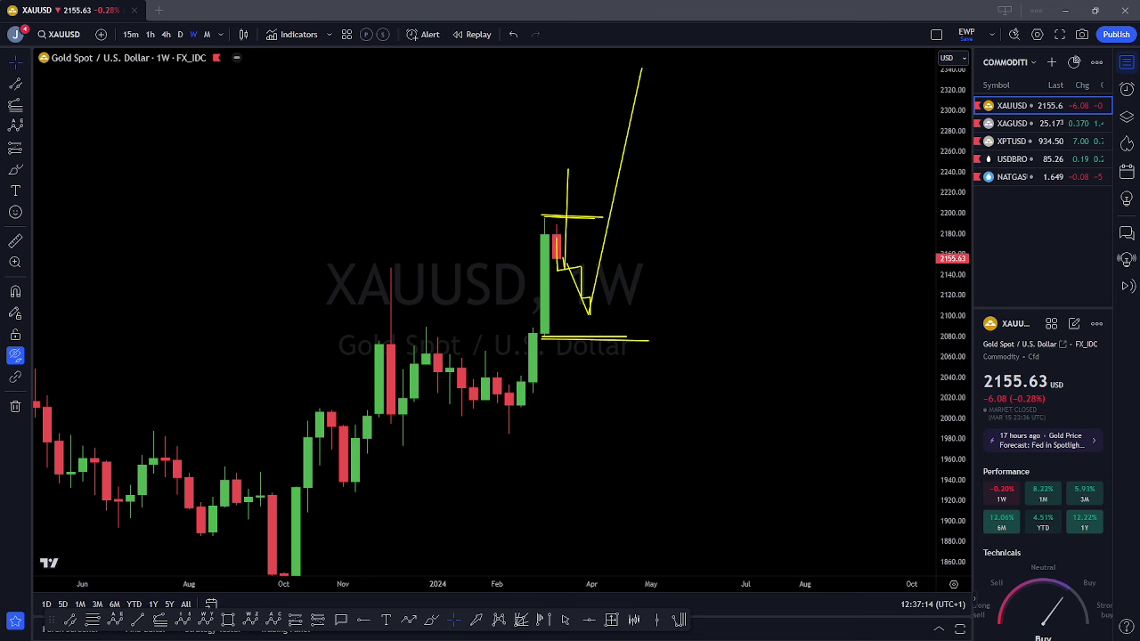
pyautogui.press('Escape')
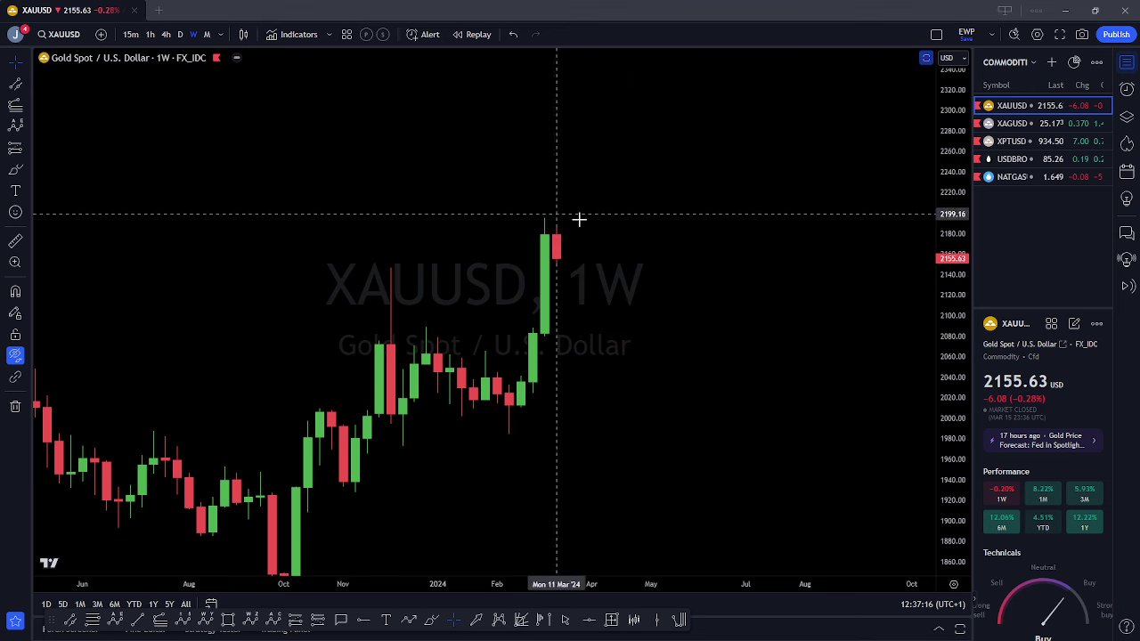
# Step: View XAUUSD on the 1-hour interval with price history back to early February
pyautogui.scroll(-3, 580, 224)
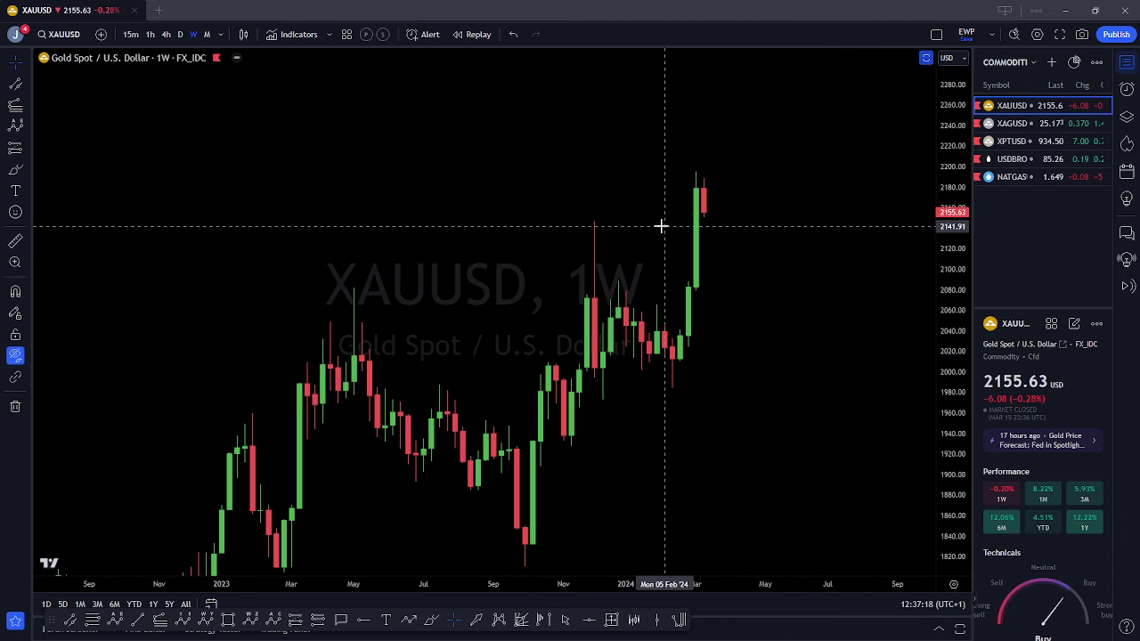
pyautogui.write('1h')
pyautogui.press('Return')
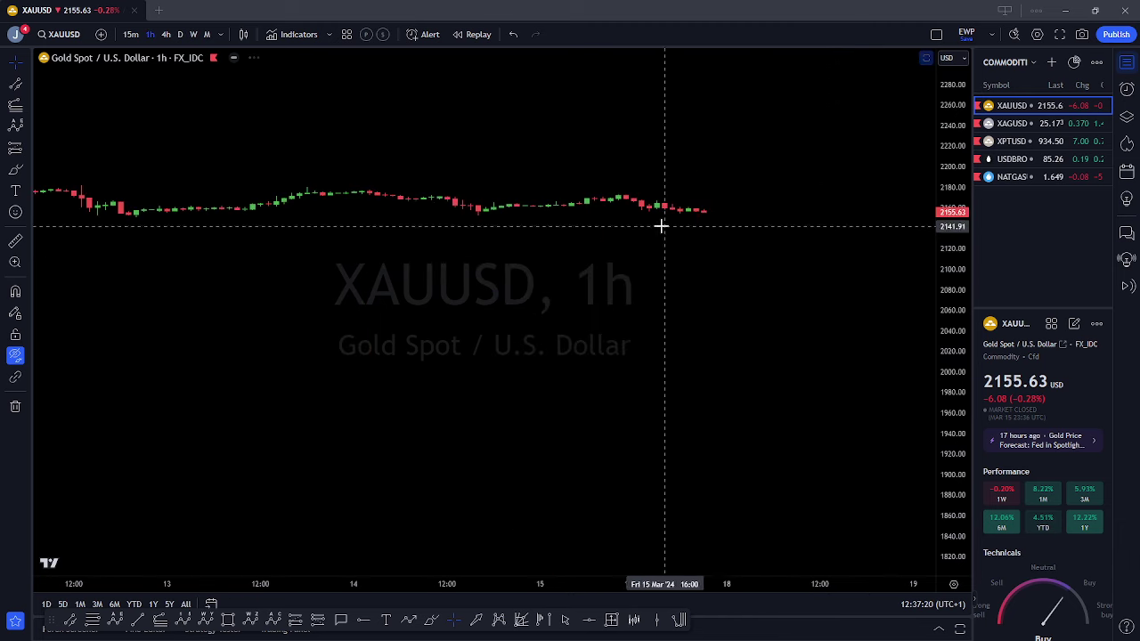
pyautogui.scroll(-10, 706, 295)
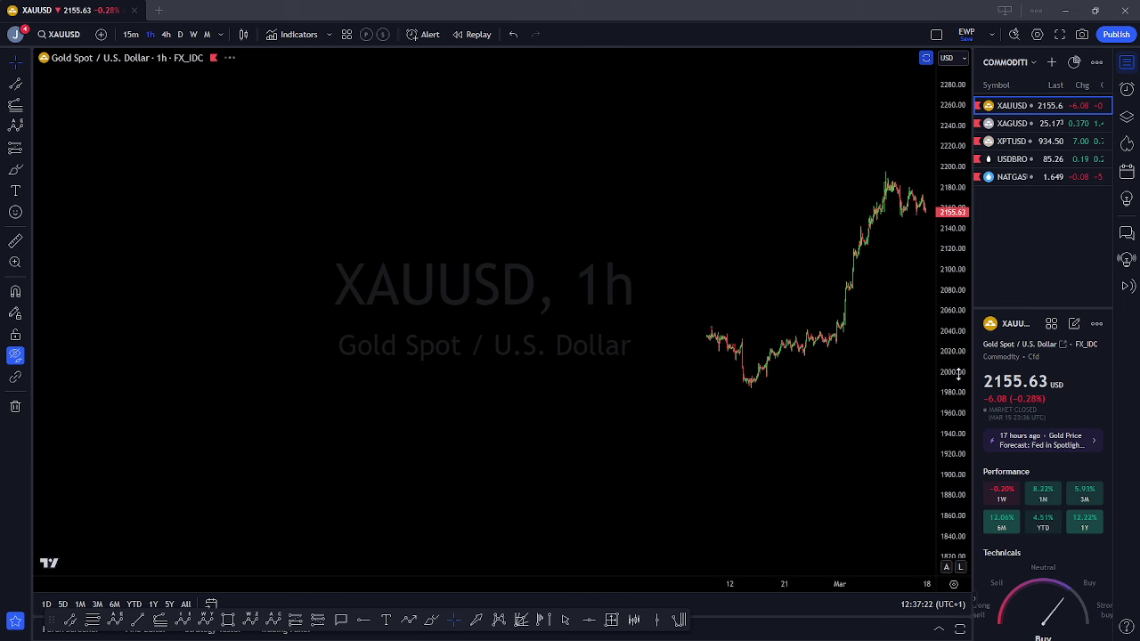
# Step: Bring up XAGUSD on the 4-hour interval with price history back to November and the scale fitted to the swings
pyautogui.click(1020, 123)
pyautogui.click(166, 34)
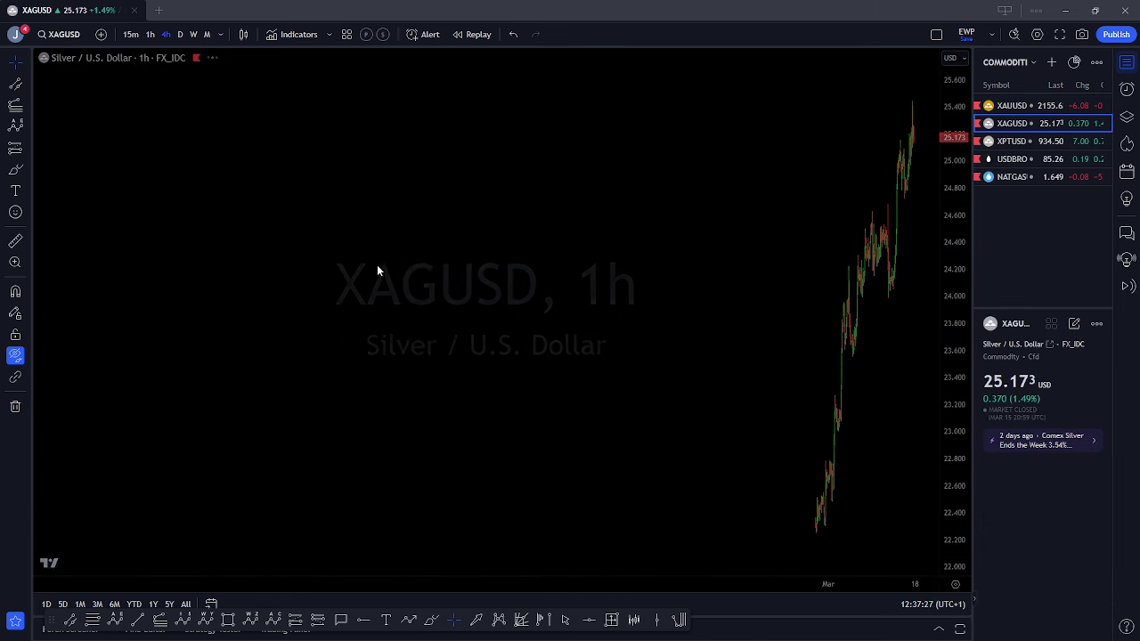
pyautogui.moveTo(954, 119); pyautogui.dragTo(946, 463)
pyautogui.scroll(8, 901, 468)
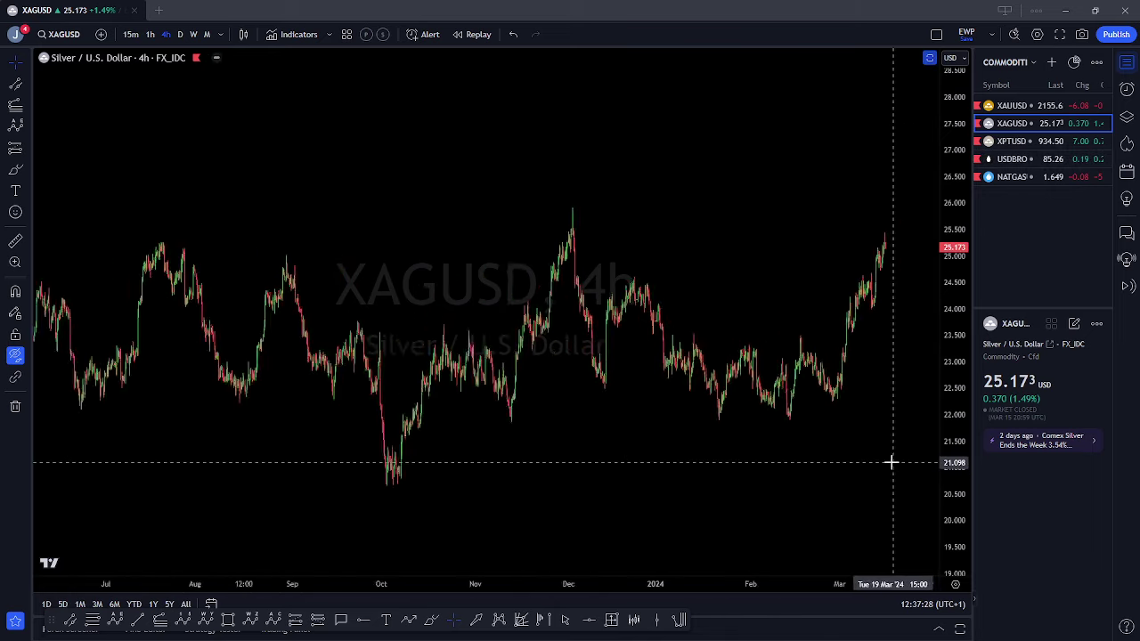
pyautogui.scroll(3, 801, 267)
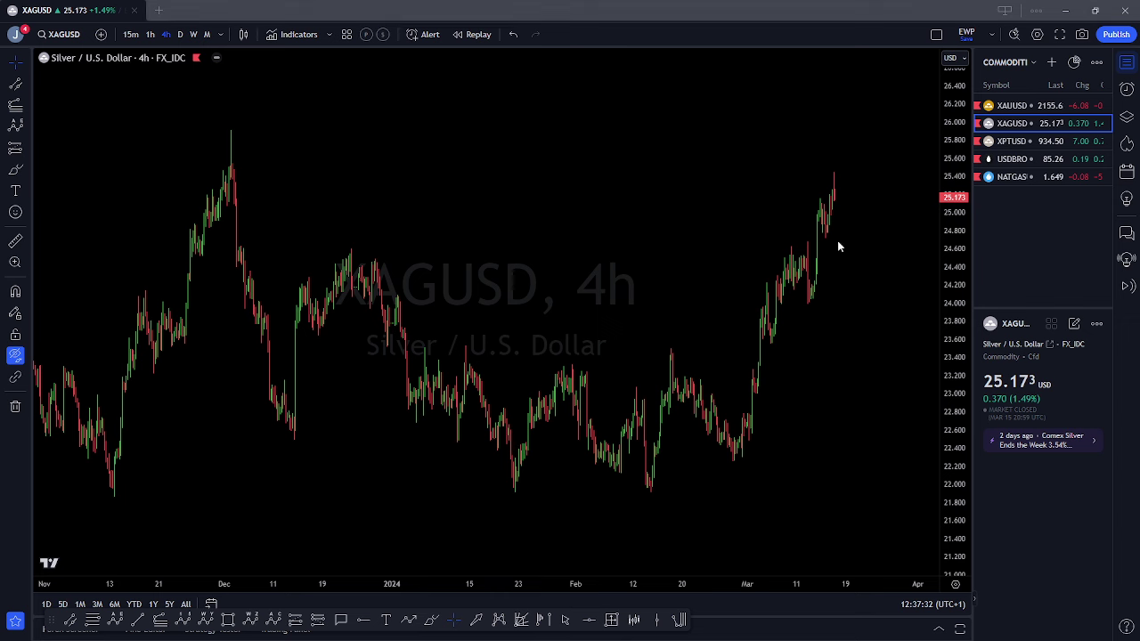
# Step: Sketch silver's projected rise to about 26.15 and pullback to 25.10, and trace its February swing and the rally's subwaves
pyautogui.moveTo(836, 190); pyautogui.dragTo(848, 108)
pyautogui.moveTo(871, 166); pyautogui.dragTo(888, 141)
pyautogui.moveTo(648, 487)
pyautogui.mouseDown()
pyautogui.moveTo(673, 347)
pyautogui.moveTo(735, 463)
pyautogui.mouseUp()
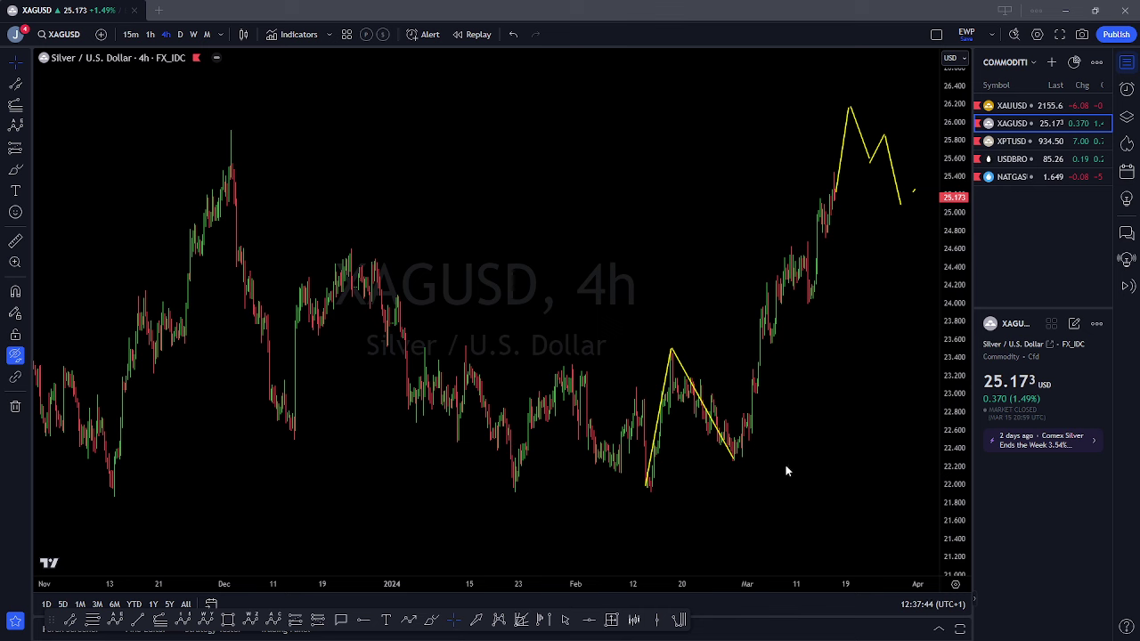
pyautogui.moveTo(737, 446)
pyautogui.mouseDown()
pyautogui.moveTo(738, 419)
pyautogui.moveTo(754, 442)
pyautogui.moveTo(794, 252)
pyautogui.moveTo(798, 283)
pyautogui.moveTo(807, 249)
pyautogui.moveTo(811, 299)
pyautogui.moveTo(851, 109)
pyautogui.mouseUp()
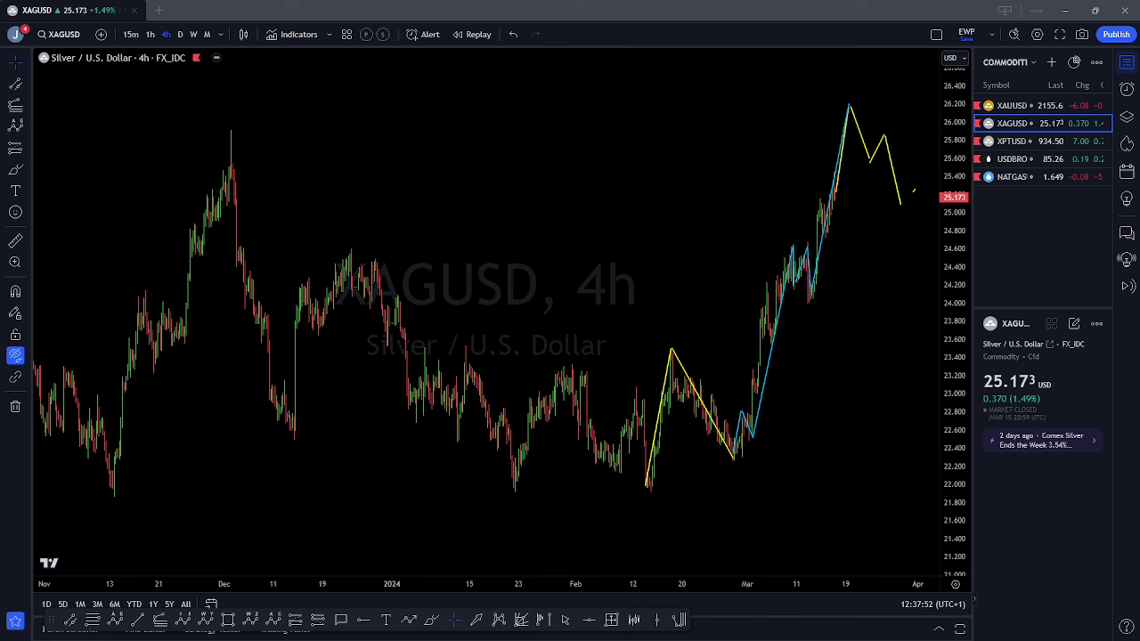
# Step: Label the silver wave turning points, project a steep rise from about 25.10 beyond 26.40, and clear the drawings
pyautogui.moveTo(668, 331); pyautogui.dragTo(668, 313)
pyautogui.moveTo(844, 99); pyautogui.dragTo(845, 88)
pyautogui.moveTo(896, 207)
pyautogui.mouseDown()
pyautogui.moveTo(898, 222)
pyautogui.moveTo(950, 1)
pyautogui.mouseUp()
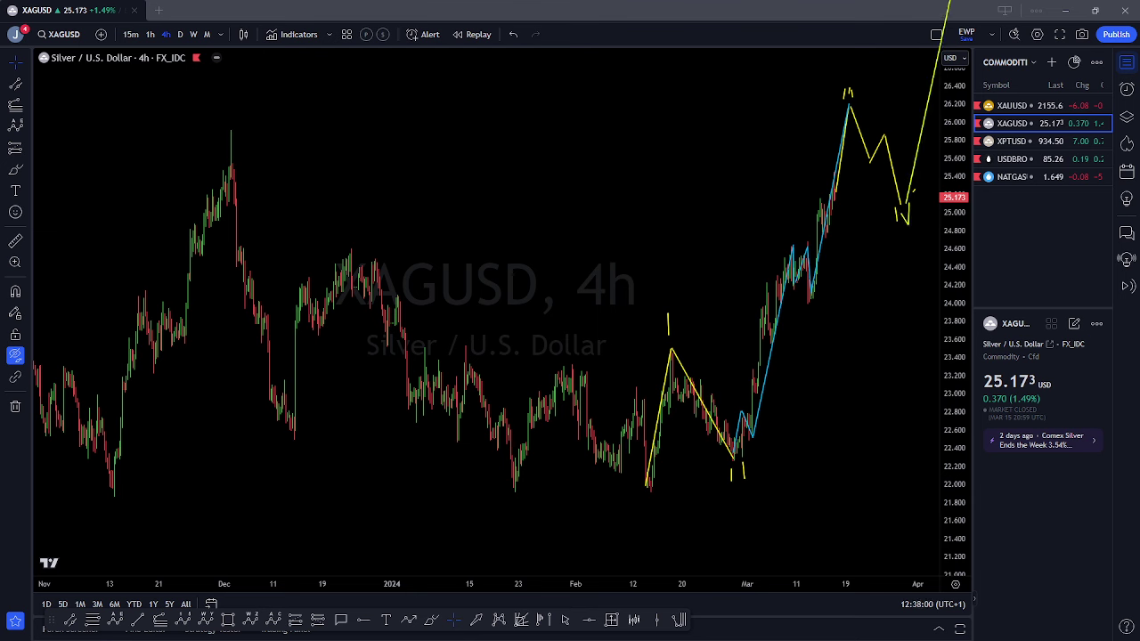
pyautogui.press('Escape')
# Step: Bring up XPTUSD full-screen on the 4-hour interval with history back to September 2022 and the scale fitted to the swings
pyautogui.press('Down')
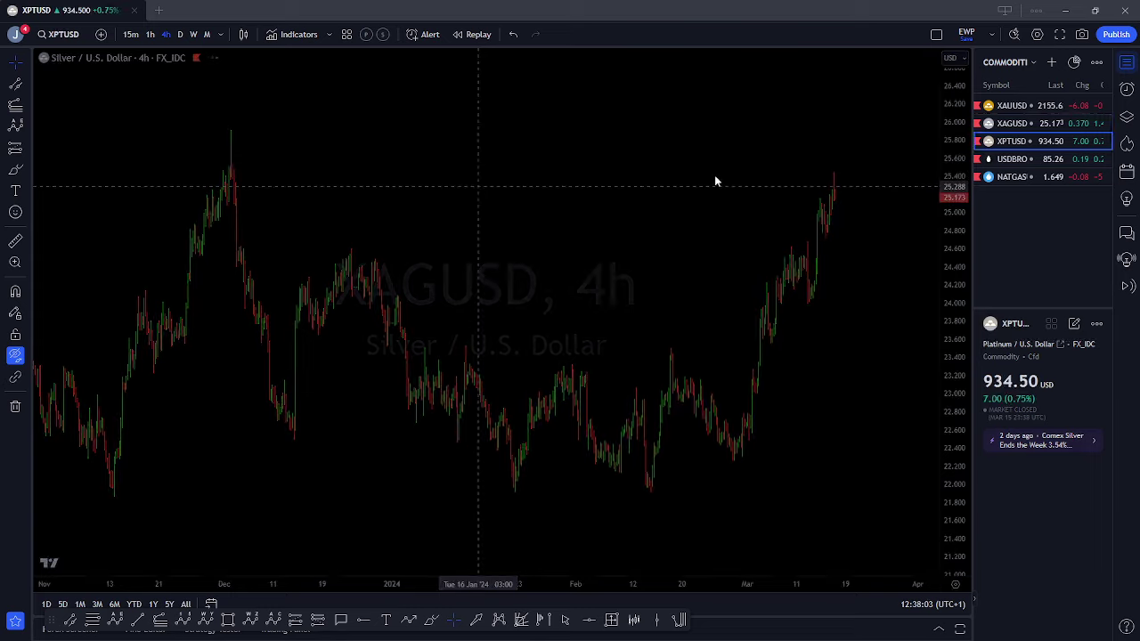
pyautogui.click(1060, 33)
pyautogui.scroll(-5, 1025, 436)
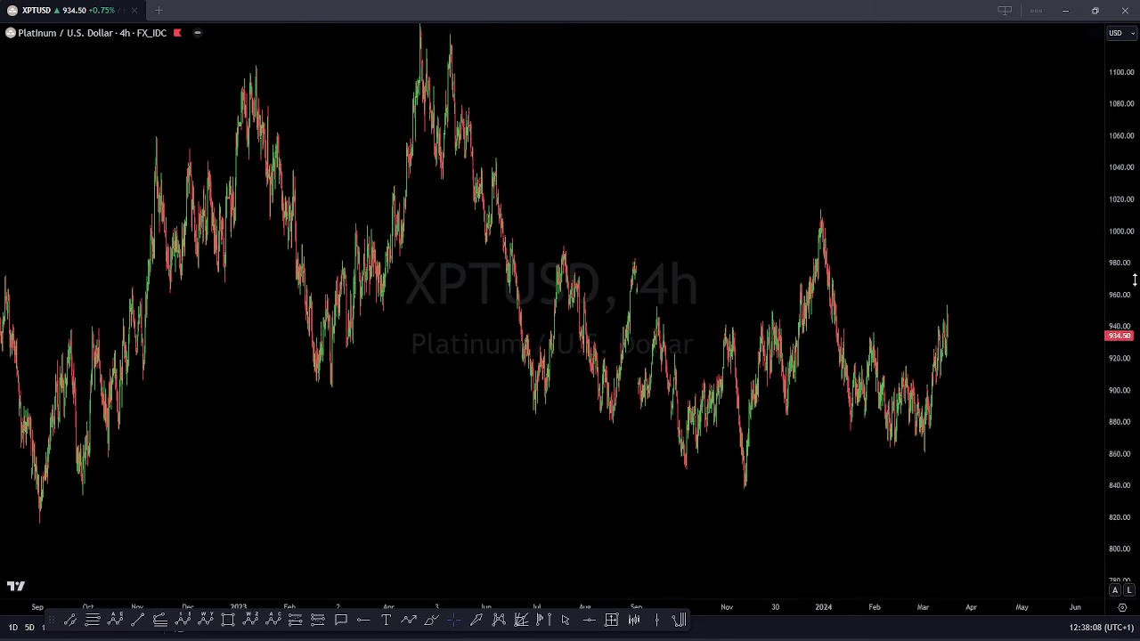
pyautogui.moveTo(1135, 279); pyautogui.dragTo(1135, 333)
pyautogui.moveTo(746, 215); pyautogui.dragTo(753, 252)
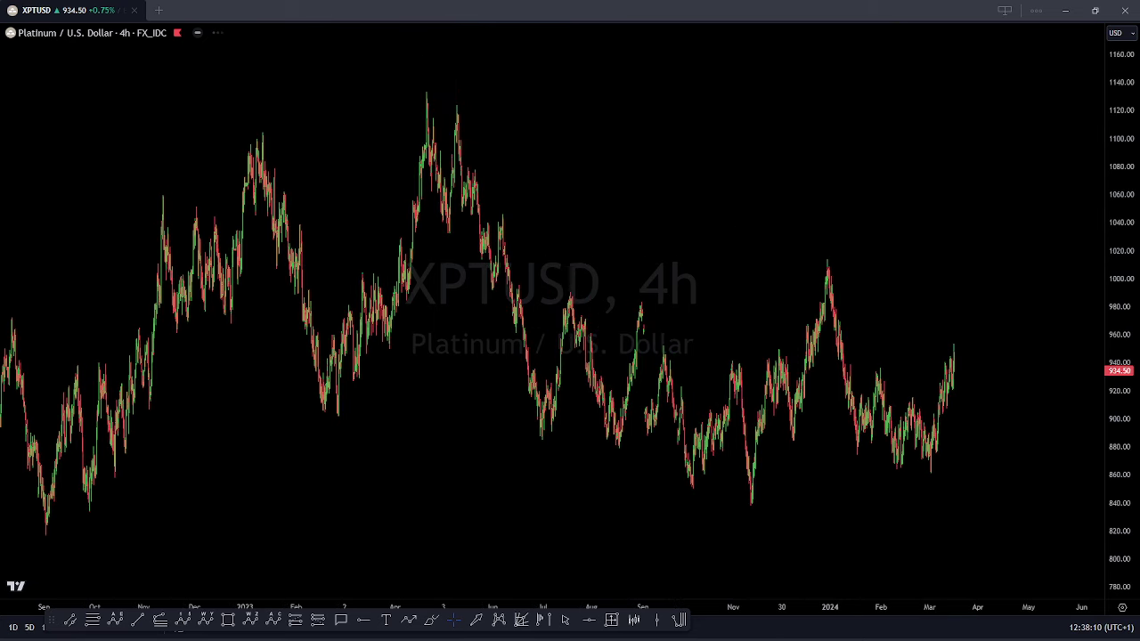
# Step: Trace platinum's swings from about 1020 through 880, 938 and 862 to 950, and add the two diverging boundary lines
pyautogui.click(829, 252)
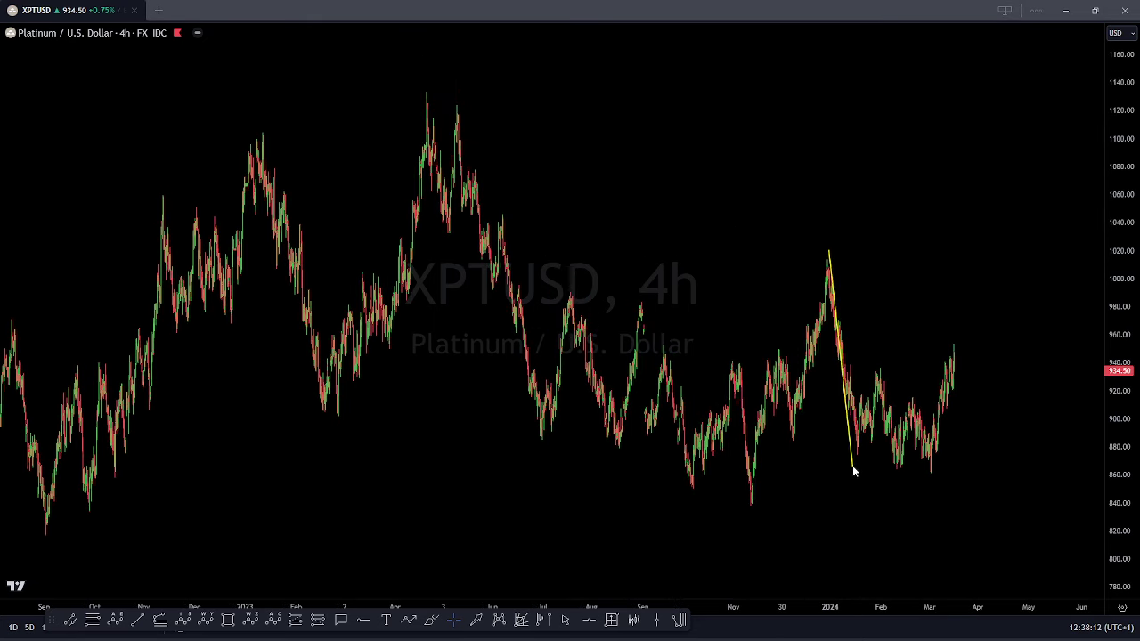
pyautogui.click(858, 449)
pyautogui.click(884, 365)
pyautogui.click(924, 472)
pyautogui.moveTo(901, 359); pyautogui.dragTo(970, 336)
pyautogui.moveTo(849, 453); pyautogui.dragTo(904, 480)
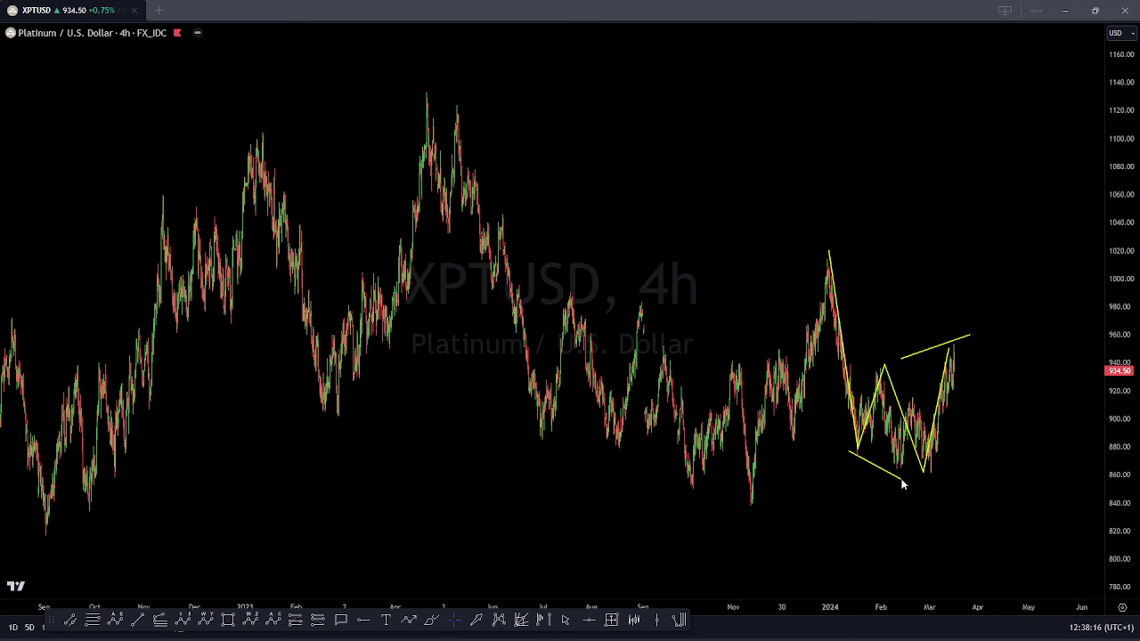
# Step: Mark platinum's level near 1018, sketch two projected declines from about 955 to 780 or lower, and clear the drawings
pyautogui.moveTo(952, 344); pyautogui.dragTo(975, 461)
pyautogui.moveTo(980, 514); pyautogui.dragTo(996, 607)
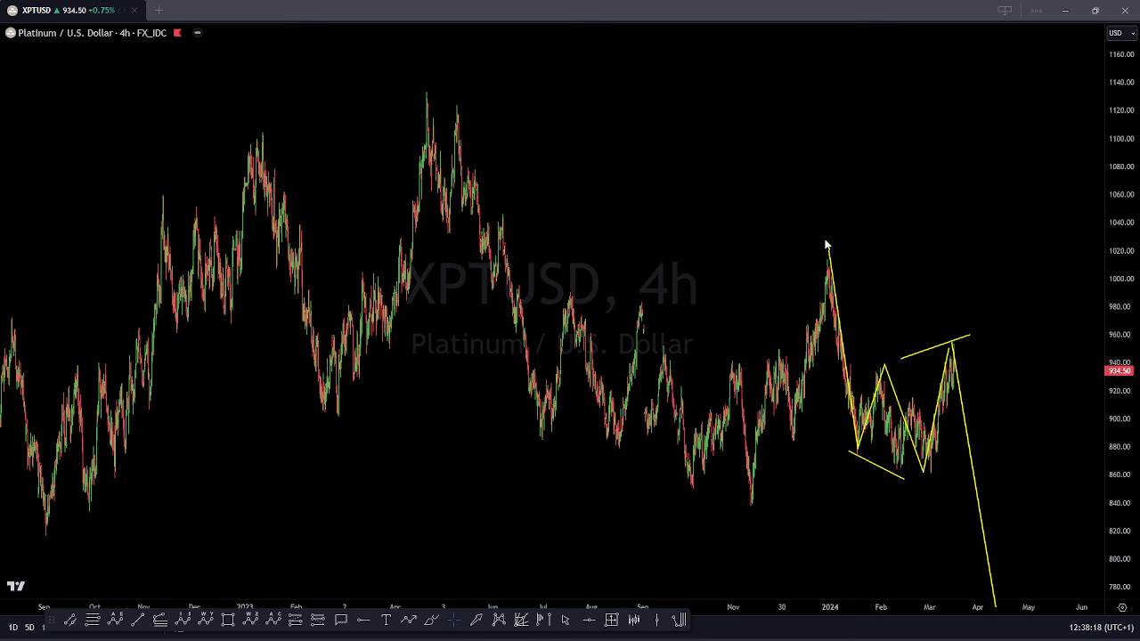
pyautogui.moveTo(828, 256); pyautogui.dragTo(1013, 254)
pyautogui.moveTo(953, 351)
pyautogui.mouseDown()
pyautogui.moveTo(966, 416)
pyautogui.moveTo(986, 393)
pyautogui.moveTo(1015, 591)
pyautogui.mouseUp()
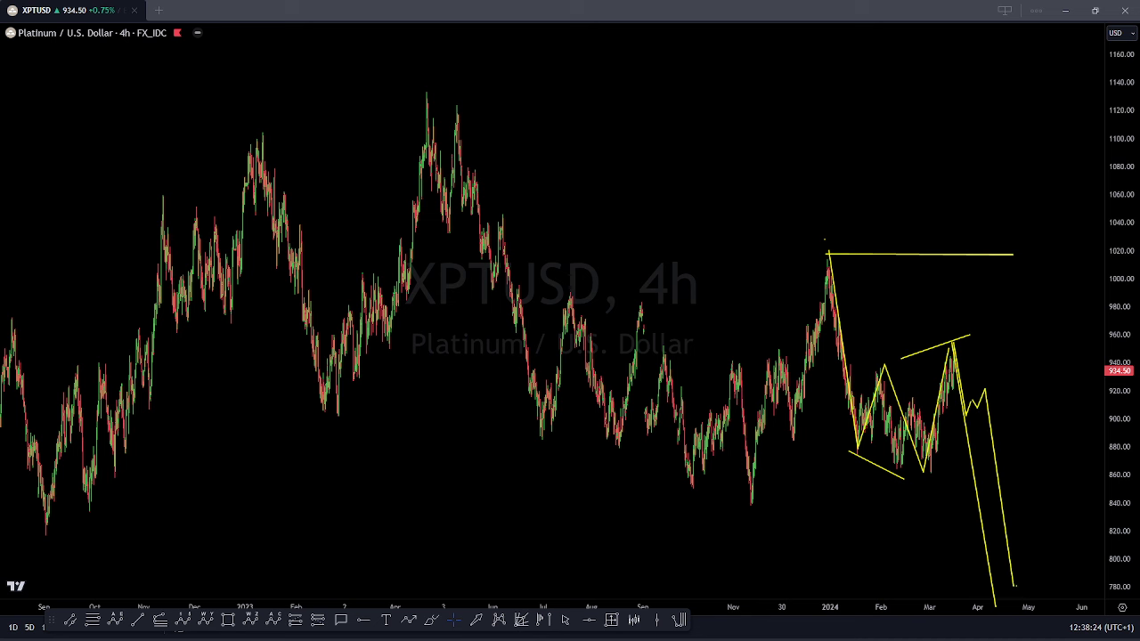
pyautogui.press('Escape')
# Step: Bring up USDBRO on the 4-hour interval with history back to April and the price scale fitted between about 69 and 97
pyautogui.scroll(-2, 958, 259)
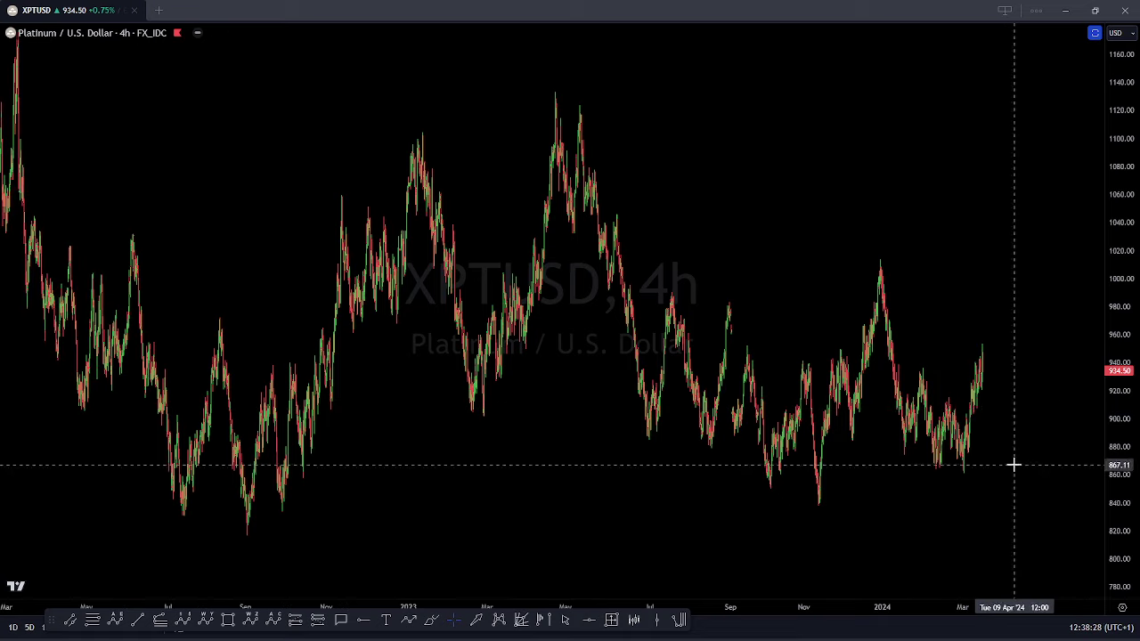
pyautogui.moveTo(1127, 135); pyautogui.dragTo(1113, 389)
pyautogui.scroll(3, 1043, 373)
pyautogui.scroll(3, 1040, 370)
pyautogui.moveTo(1123, 169); pyautogui.dragTo(1121, 307)
pyautogui.scroll(2, 871, 363)
pyautogui.moveTo(804, 401); pyautogui.dragTo(819, 455)
pyautogui.moveTo(1131, 394); pyautogui.dragTo(1128, 283)
pyautogui.moveTo(793, 196); pyautogui.dragTo(914, 213)
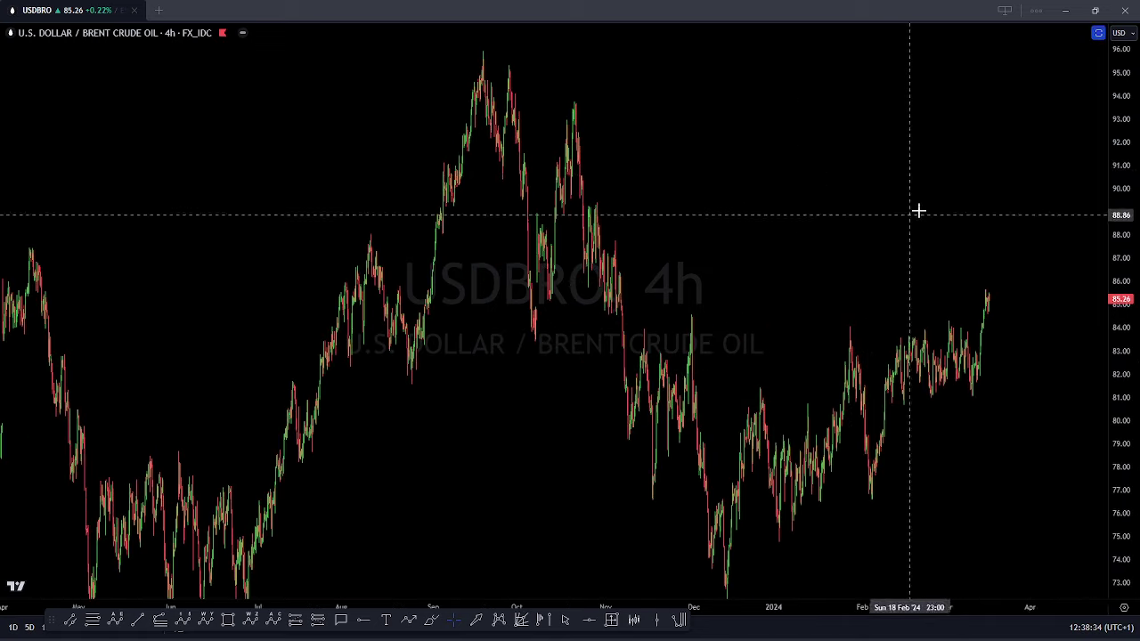
pyautogui.moveTo(1125, 180); pyautogui.dragTo(1120, 243)
pyautogui.moveTo(833, 217); pyautogui.dragTo(912, 188)
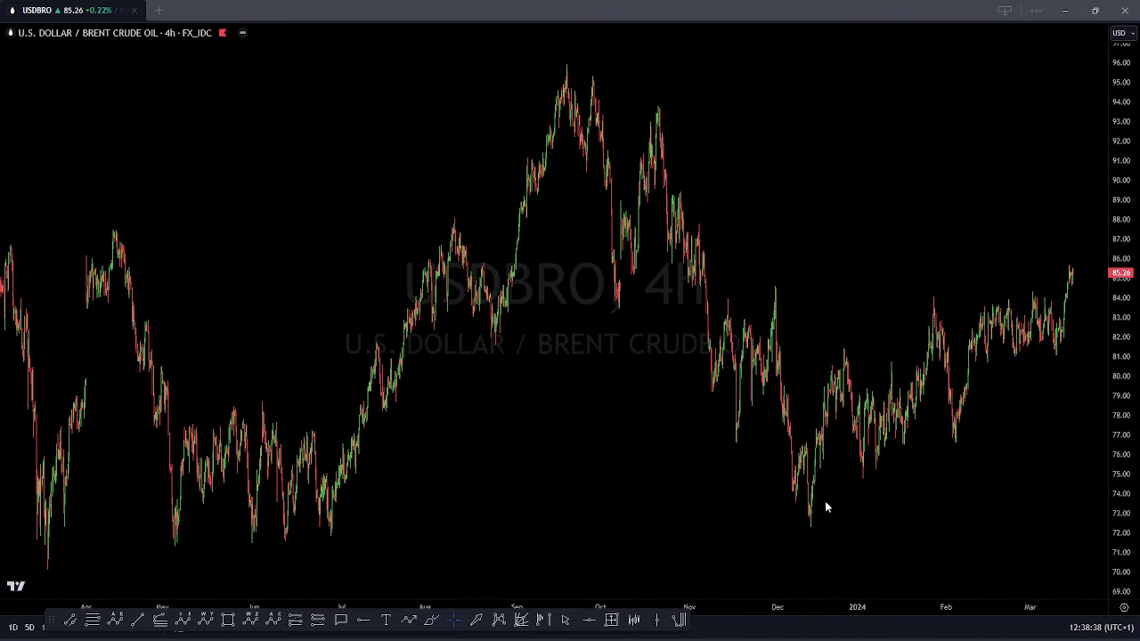
# Step: Trace Brent's rise from about 72 through 81.7, 75, 84.2 and 76.7, outline the 80.8–83.7 range, and project a breakout to 88
pyautogui.click(805, 530)
pyautogui.click(842, 343)
pyautogui.click(866, 476)
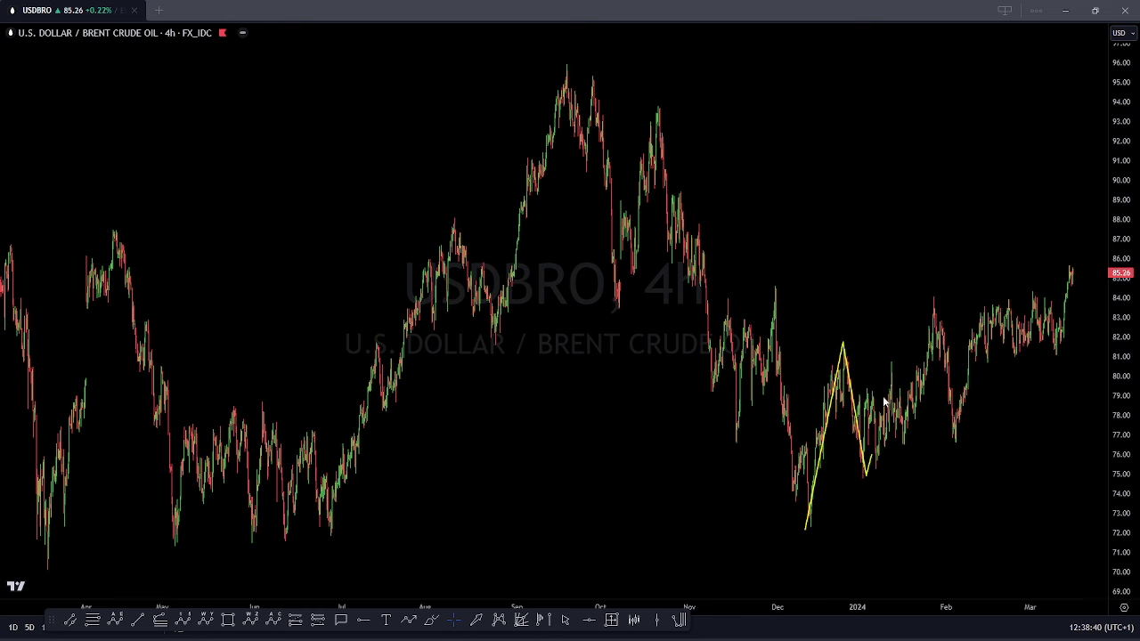
pyautogui.click(931, 293)
pyautogui.click(951, 441)
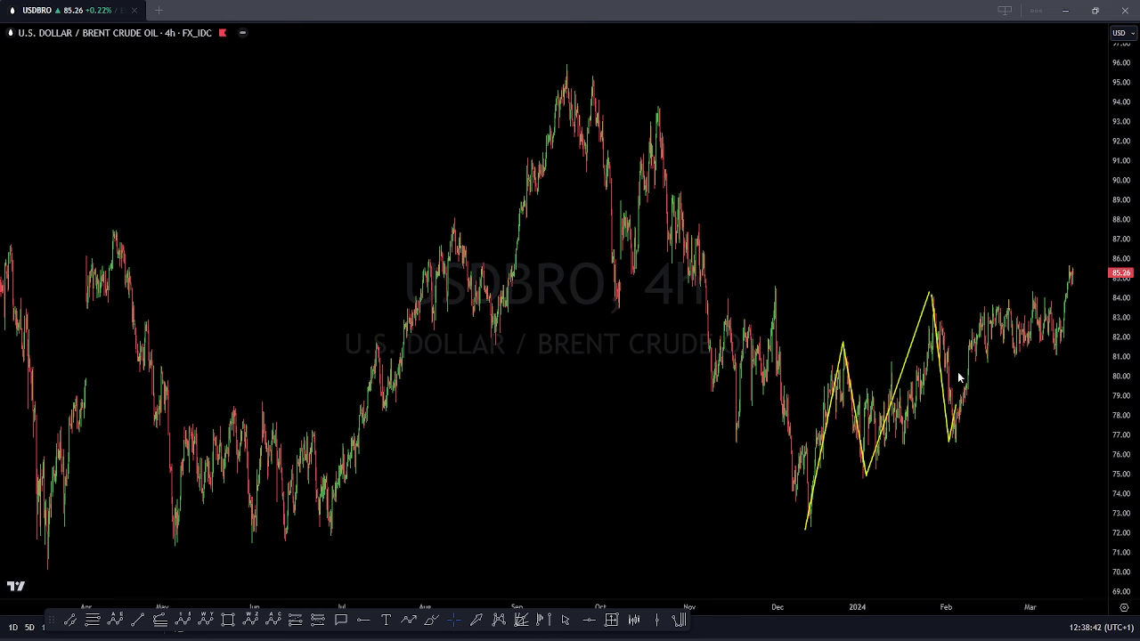
pyautogui.click(980, 306)
pyautogui.click(988, 361)
pyautogui.click(1057, 360)
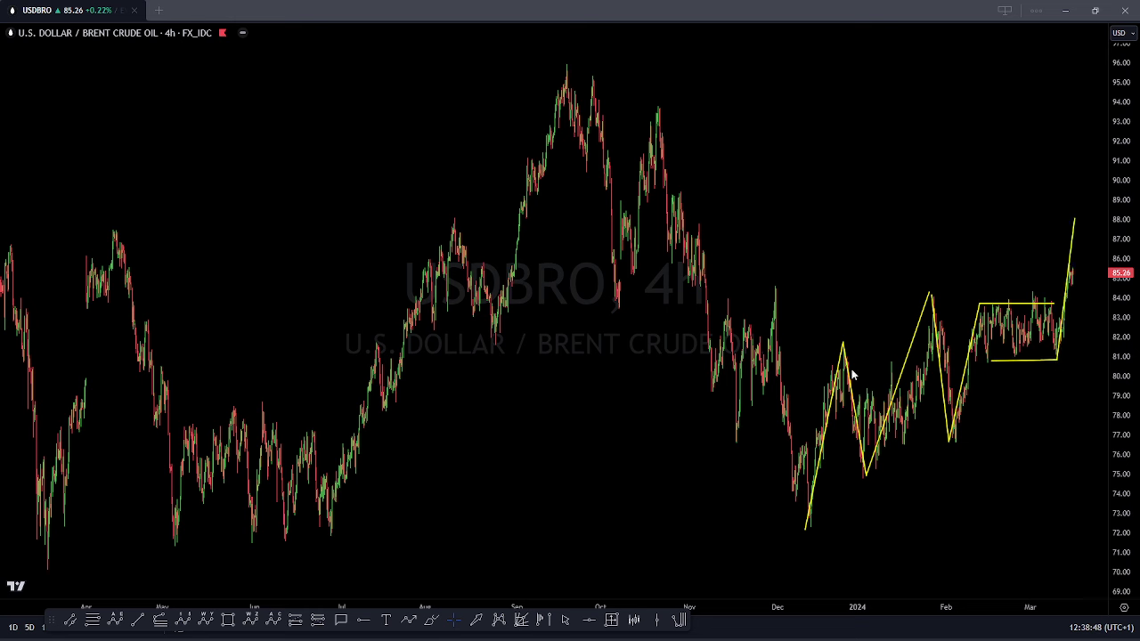
# Step: Label Brent's W top and X low, retrace both three-leg rises, and mark the projected second top near 89
pyautogui.moveTo(898, 242); pyautogui.dragTo(915, 278)
pyautogui.moveTo(915, 277)
pyautogui.mouseDown()
pyautogui.moveTo(921, 253)
pyautogui.moveTo(929, 272)
pyautogui.mouseUp()
pyautogui.moveTo(949, 437); pyautogui.dragTo(971, 468)
pyautogui.moveTo(799, 535)
pyautogui.mouseDown()
pyautogui.moveTo(843, 344)
pyautogui.moveTo(869, 454)
pyautogui.moveTo(907, 406)
pyautogui.moveTo(930, 294)
pyautogui.mouseUp()
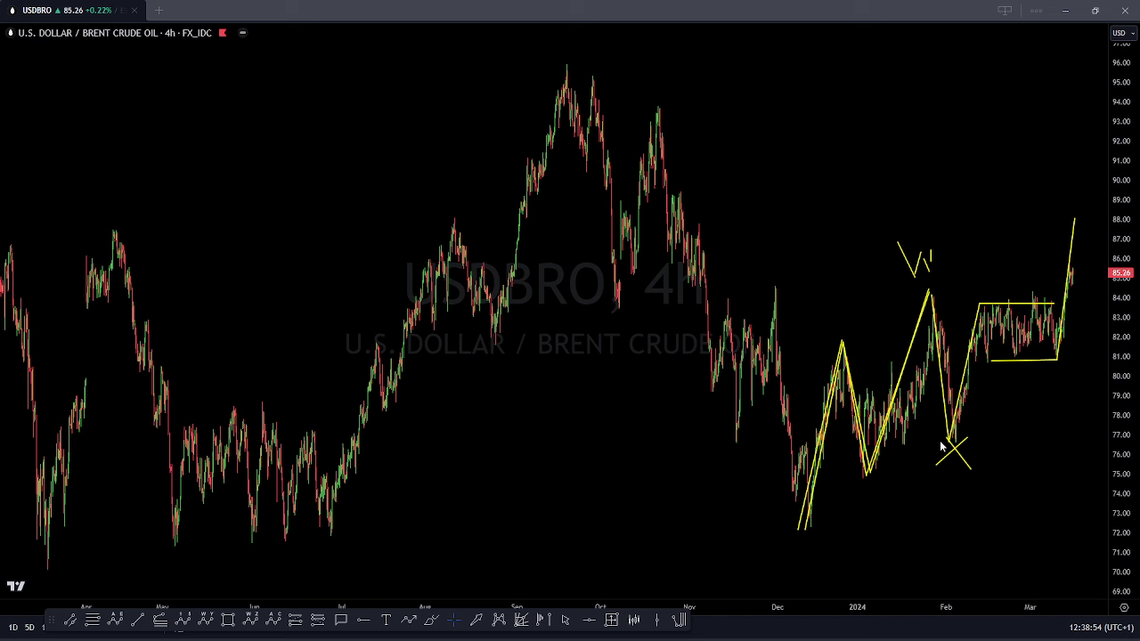
pyautogui.moveTo(957, 422)
pyautogui.mouseDown()
pyautogui.moveTo(980, 303)
pyautogui.moveTo(1053, 347)
pyautogui.moveTo(1078, 203)
pyautogui.moveTo(1089, 223)
pyautogui.mouseUp()
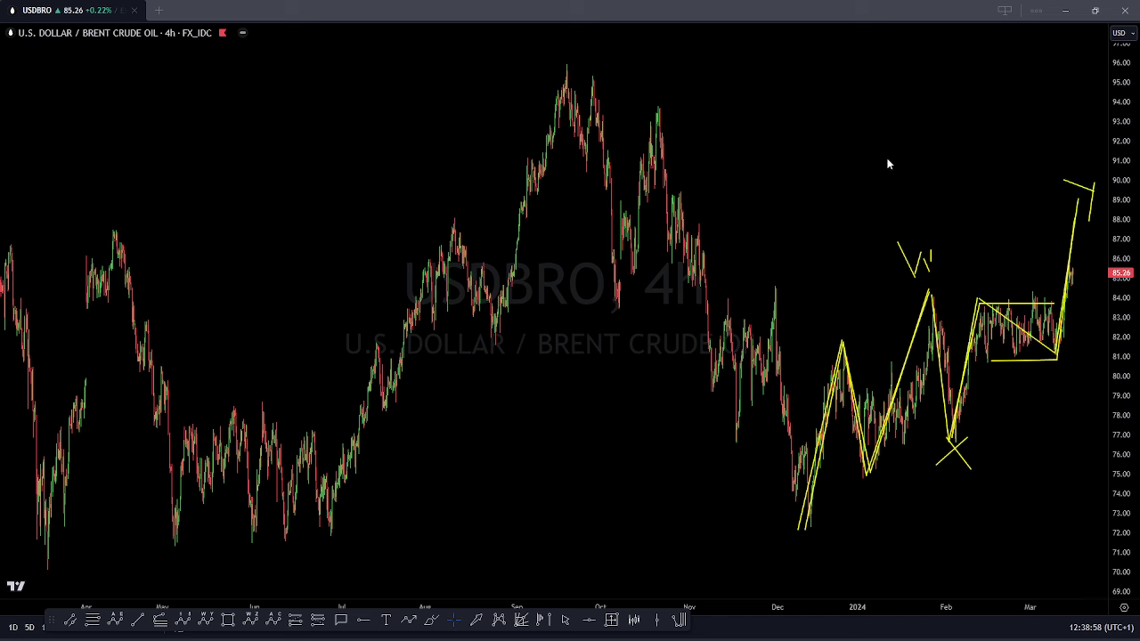
# Step: Mark Brent's level near 96, sketch a steep projected decline from about 89, and clear the drawings
pyautogui.moveTo(563, 62); pyautogui.dragTo(1137, 64)
pyautogui.moveTo(1084, 204); pyautogui.dragTo(1137, 638)
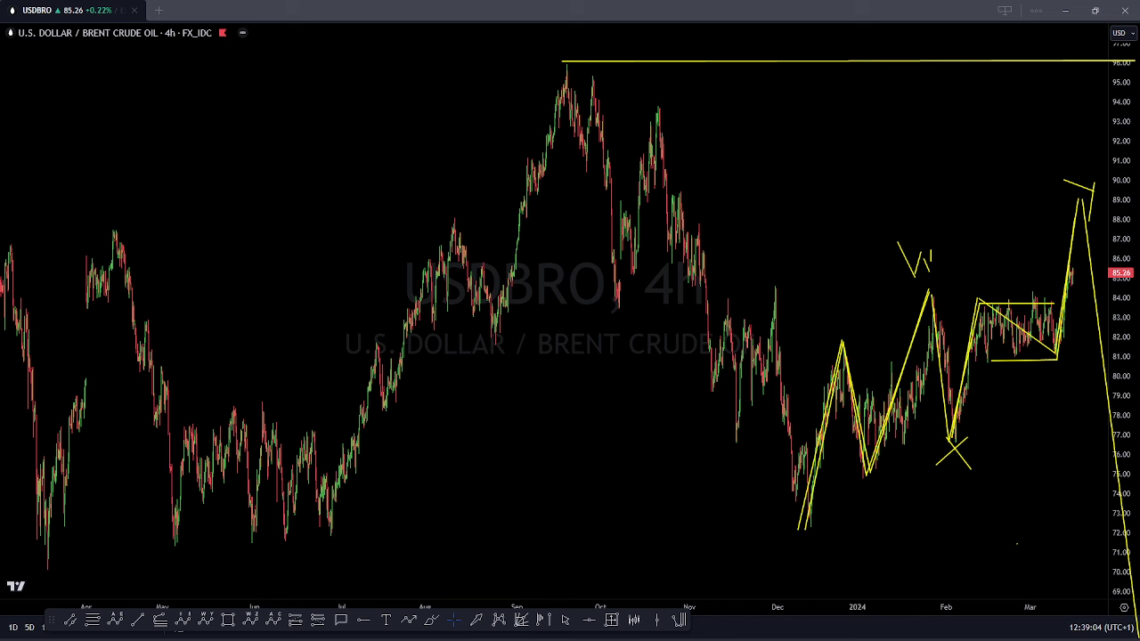
pyautogui.press('Escape')
# Step: Restore the full layout and load the INDICIES MARKETS watchlist to show IXIC
pyautogui.hotkey('shift', 'f')
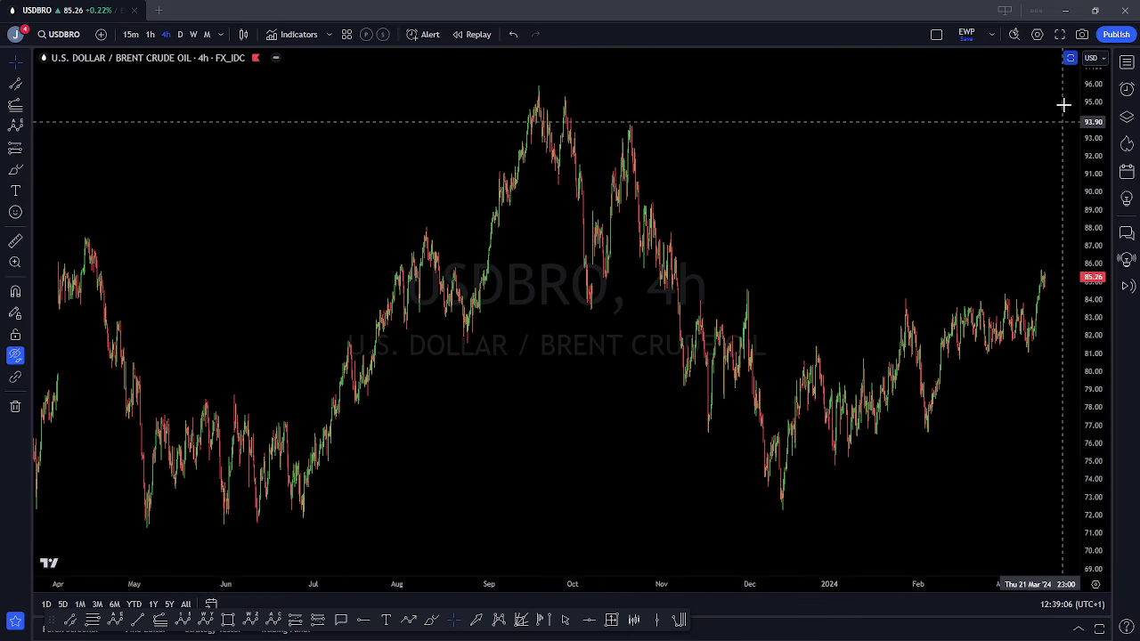
pyautogui.click(1127, 61)
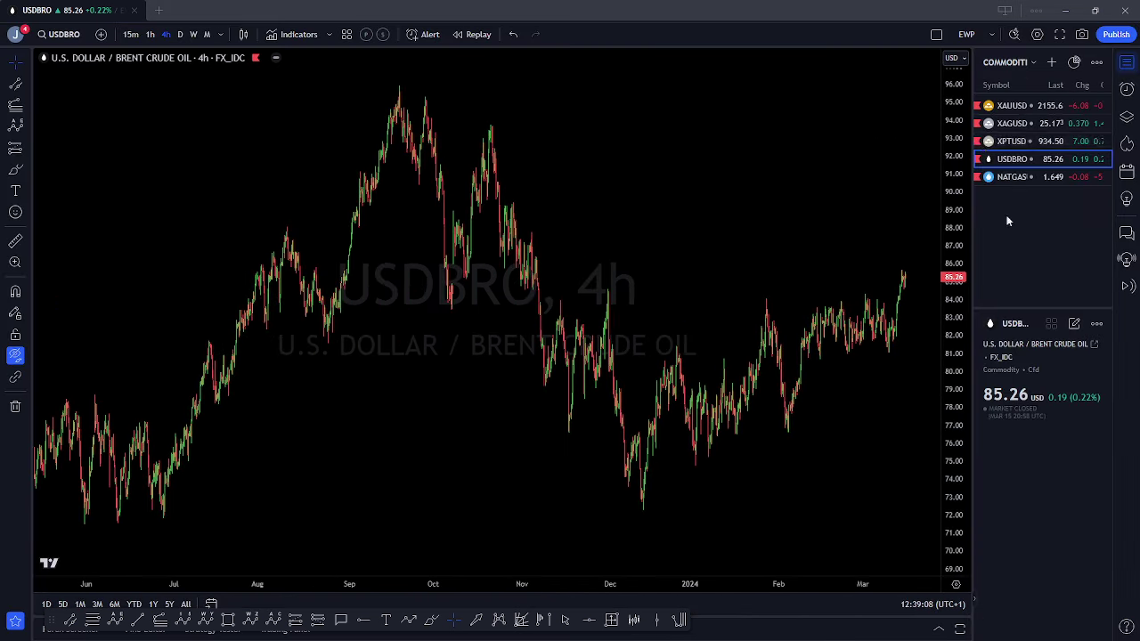
pyautogui.click(1034, 61)
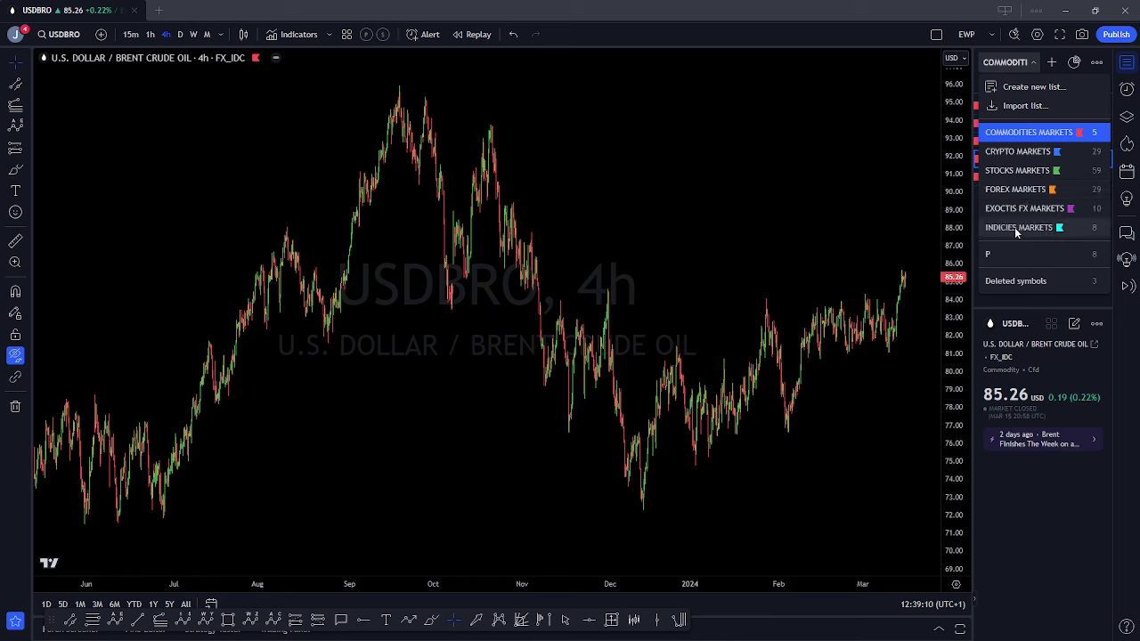
pyautogui.click(1024, 228)
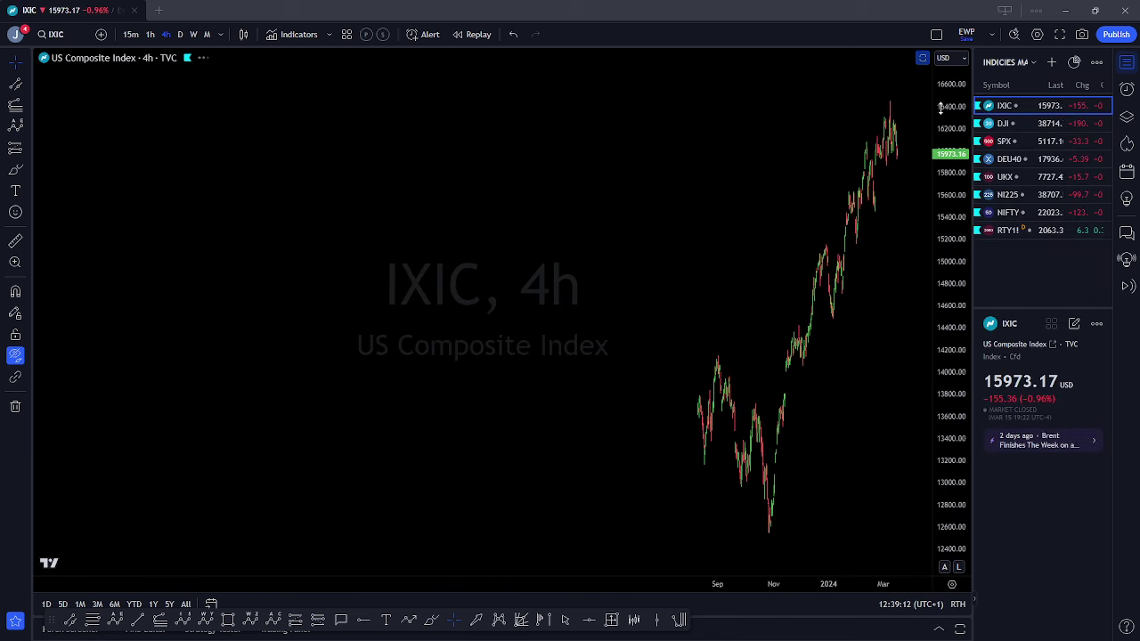
# Step: View IXIC full-screen on the 4-hour interval with price history back to July 2023 and room for projections
pyautogui.scroll(-5, 880, 378)
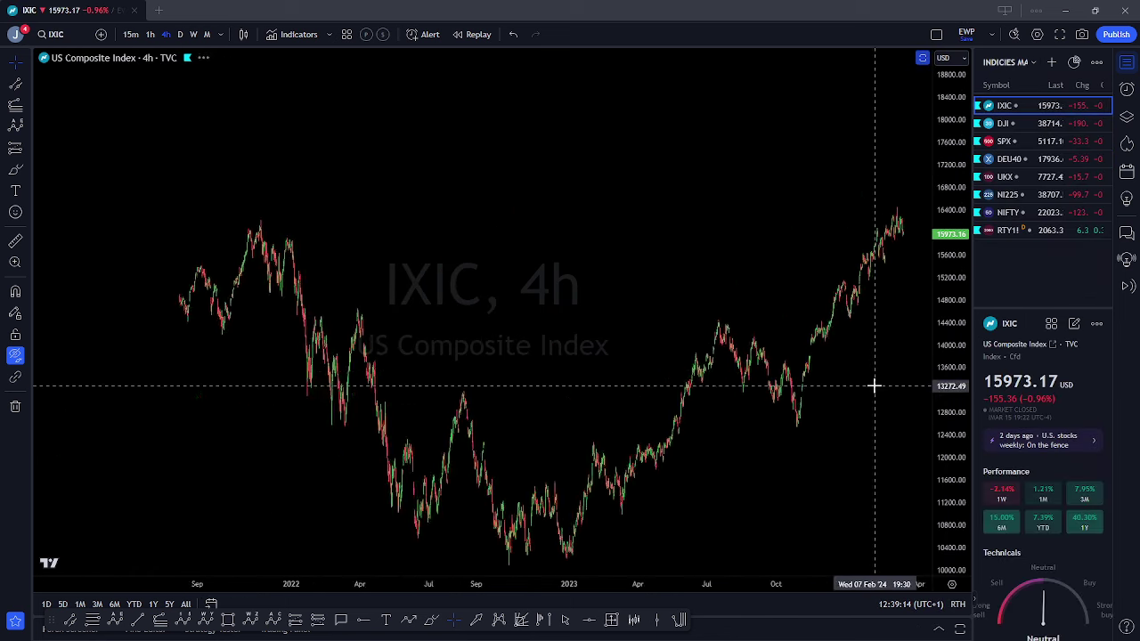
pyautogui.scroll(5, 832, 298)
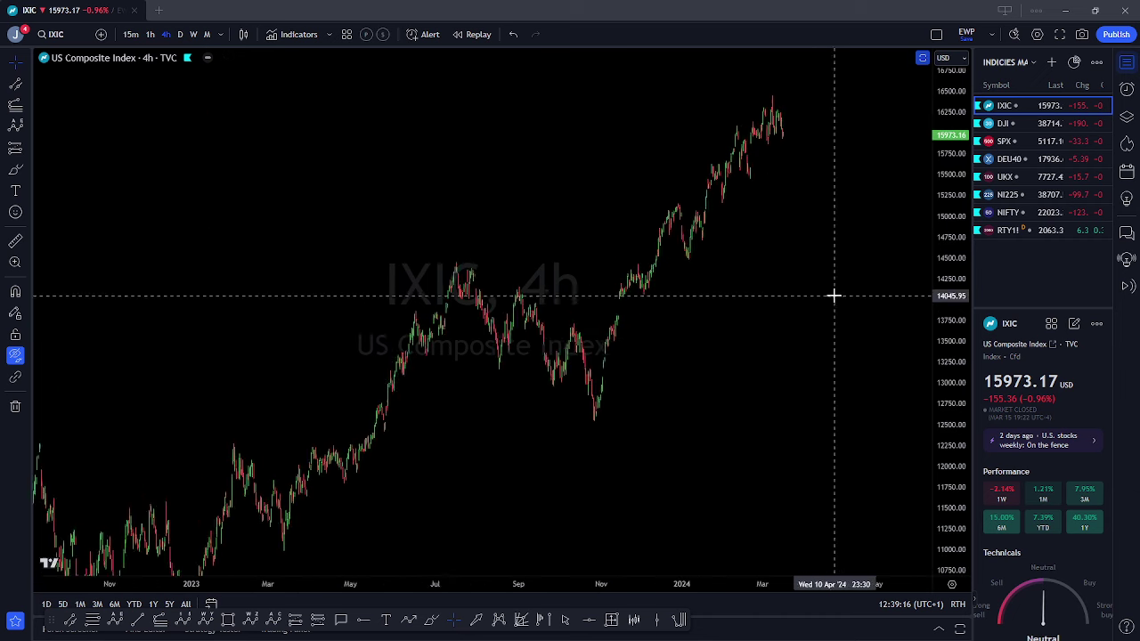
pyautogui.click(1059, 34)
pyautogui.scroll(4, 1044, 191)
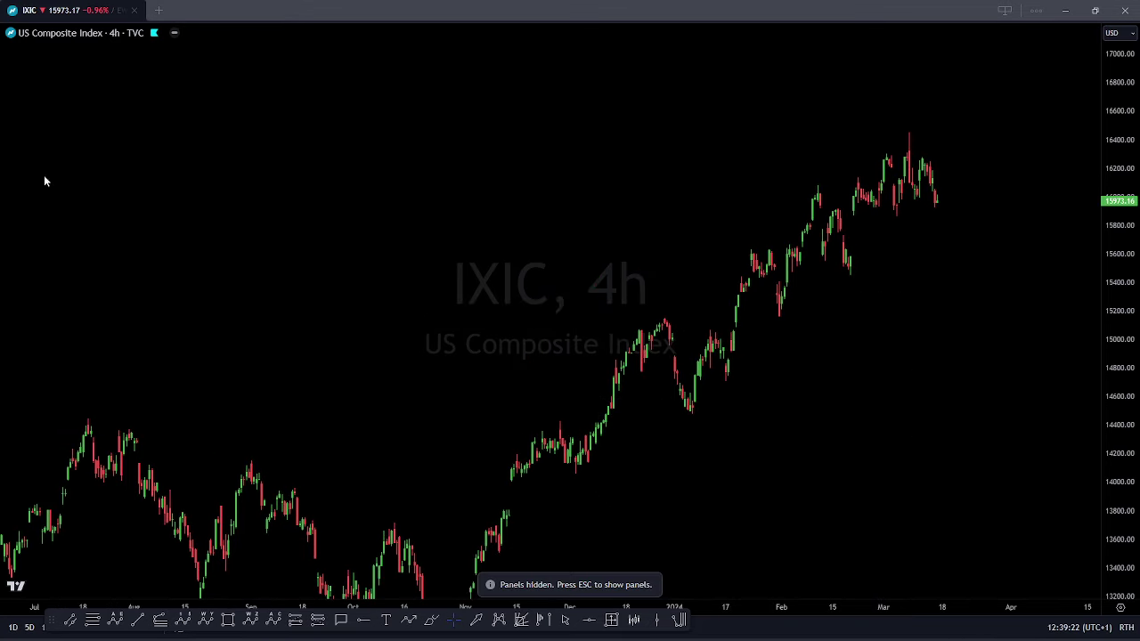
# Step: Sketch IXIC's zigzag from about 16450 through 15970 and 16280 to 15790 with a rise beyond 17000, and clear it
pyautogui.click(904, 133)
pyautogui.click(914, 202)
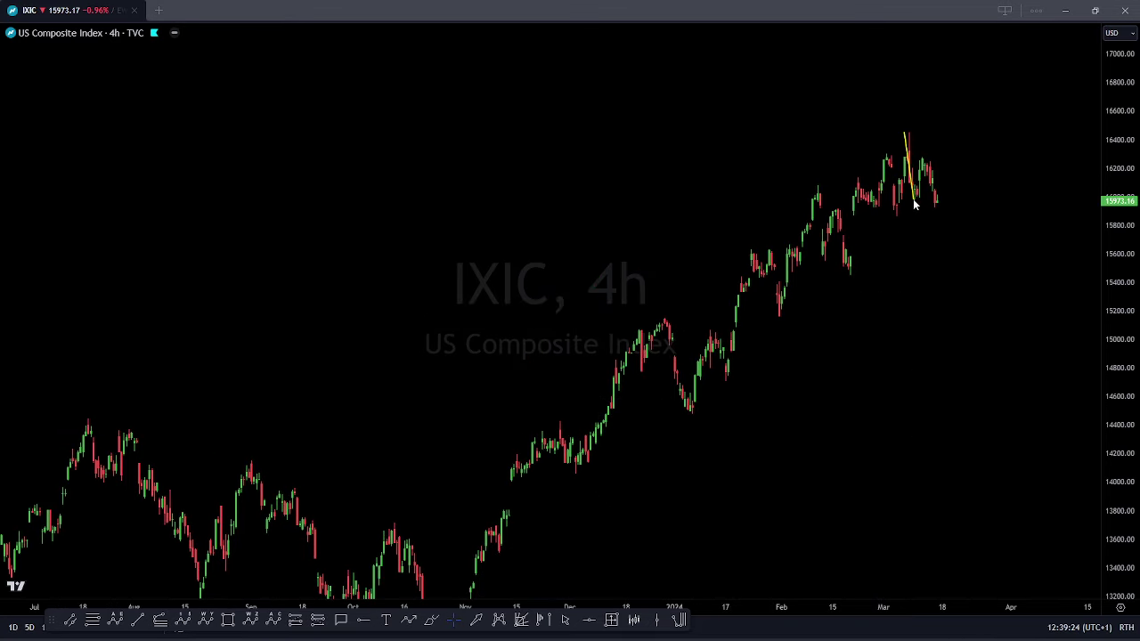
pyautogui.click(941, 226)
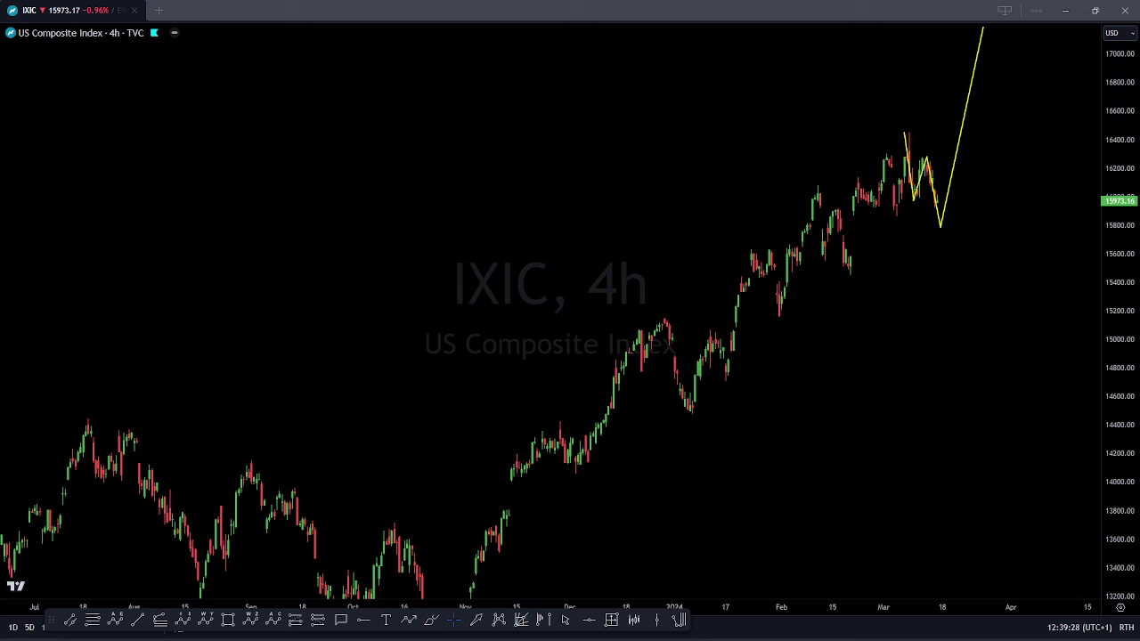
pyautogui.press('Escape')
# Step: Trace IXIC's five-leg rally from the October 2022 low near 10050 through 12350, 10900, 14650 and 12550 to 16400
pyautogui.scroll(-6, 563, 176)
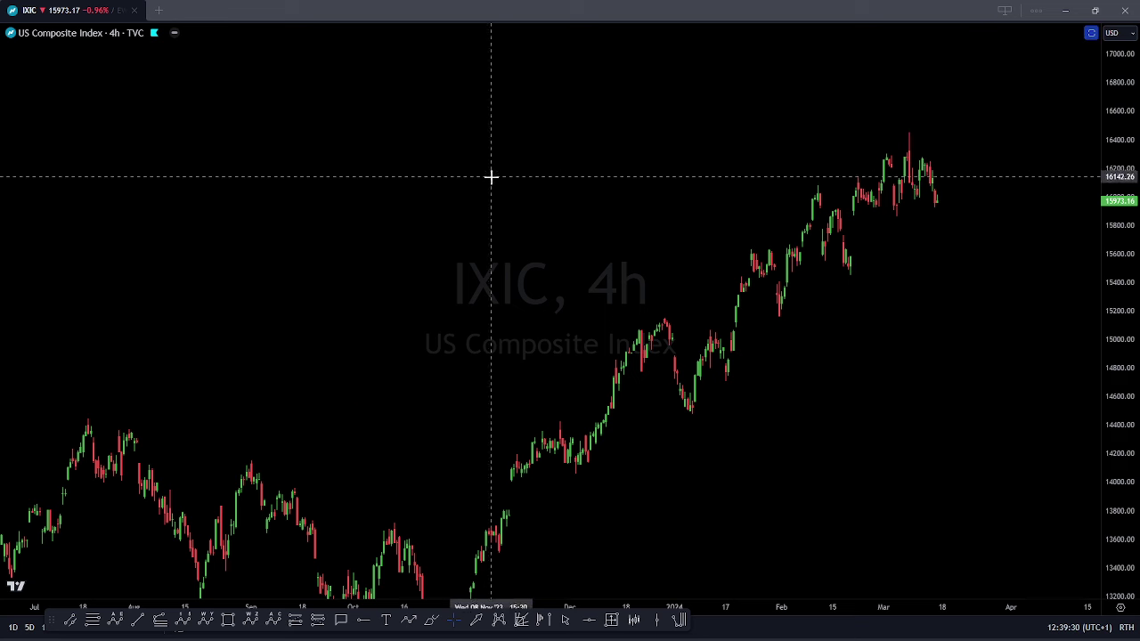
pyautogui.scroll(-5, 1008, 333)
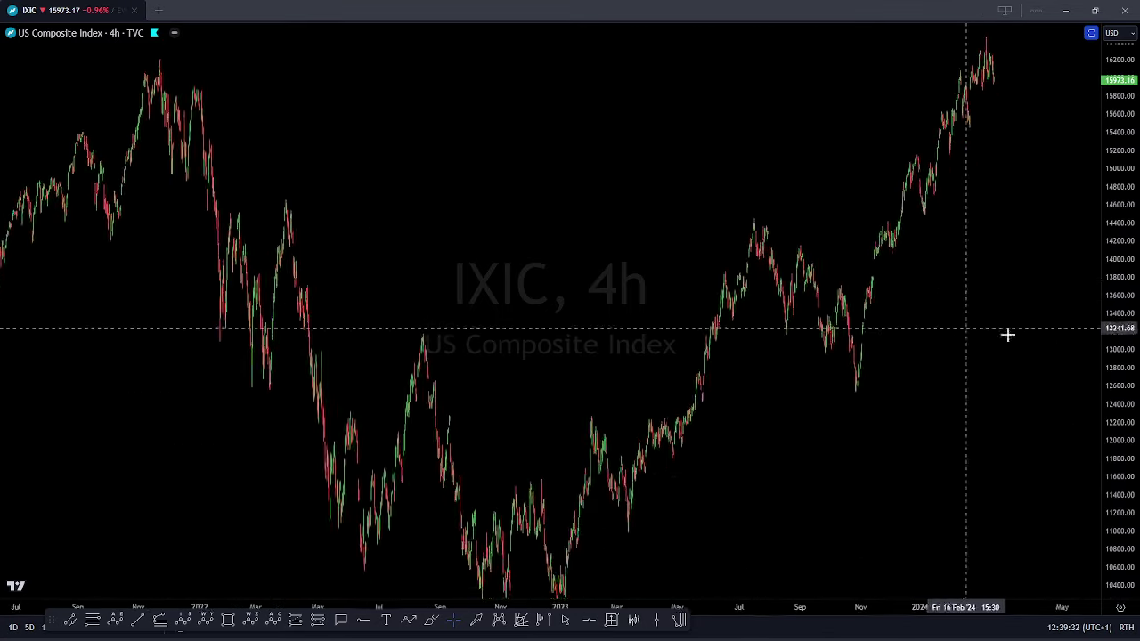
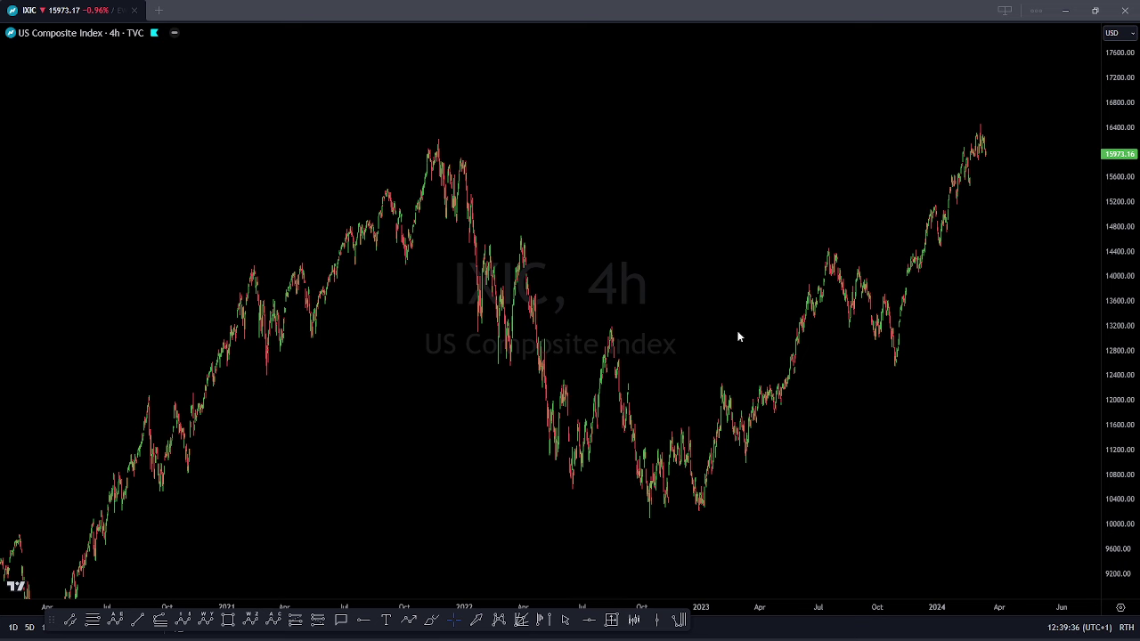
pyautogui.click(654, 520)
pyautogui.click(720, 379)
pyautogui.click(746, 469)
pyautogui.click(845, 234)
pyautogui.click(882, 365)
pyautogui.click(981, 126)
# Step: Project an IXIC correction to about 13900, a bounce to 14950 and a drop to 12400, followed by a steep rise
pyautogui.click(1005, 279)
pyautogui.click(1041, 217)
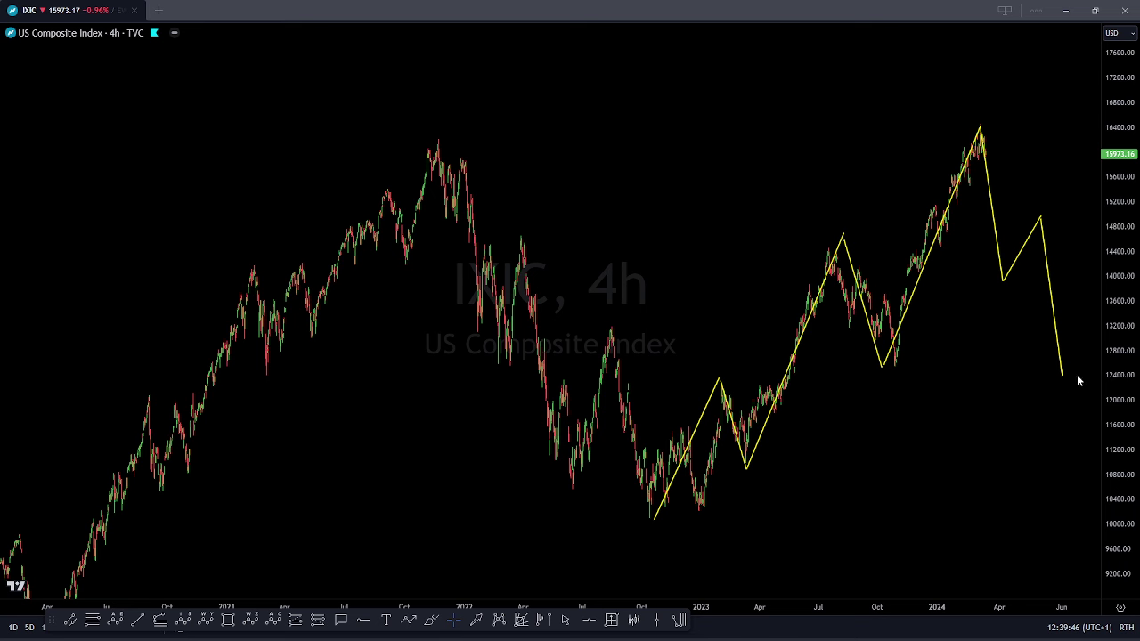
pyautogui.click(1062, 376)
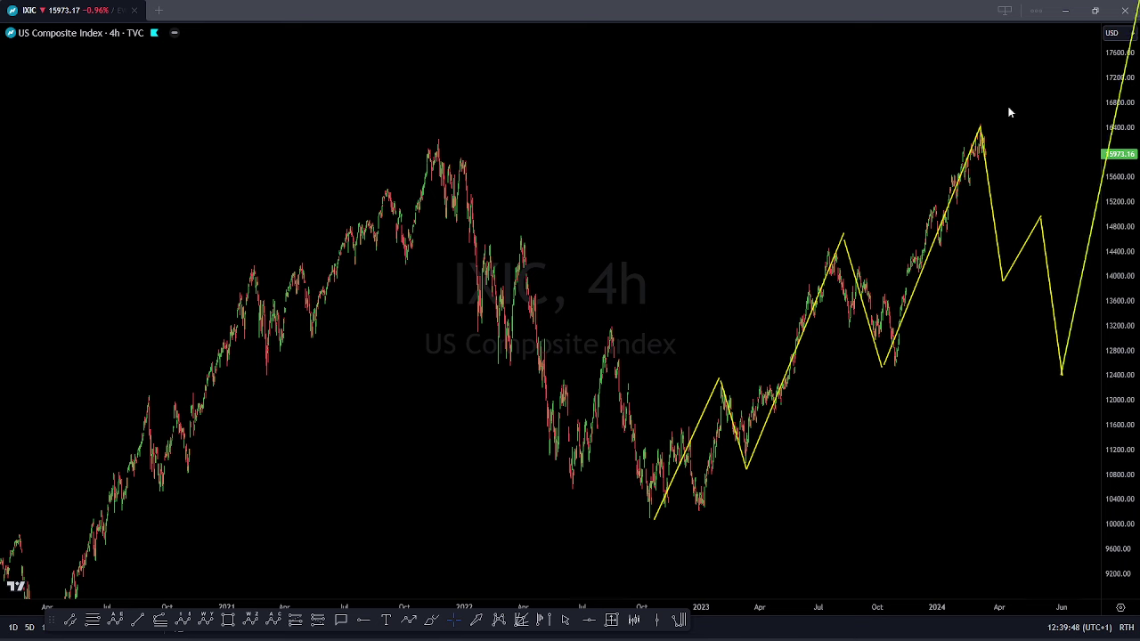
# Step: Redraw IXIC's projected three-leg correction to about 12350 and the following rise beyond 17600, and clear all drawings
pyautogui.moveTo(987, 132); pyautogui.dragTo(1016, 314)
pyautogui.moveTo(1018, 295)
pyautogui.mouseDown()
pyautogui.moveTo(1051, 213)
pyautogui.moveTo(1065, 378)
pyautogui.mouseUp()
pyautogui.moveTo(1064, 374); pyautogui.dragTo(1136, 22)
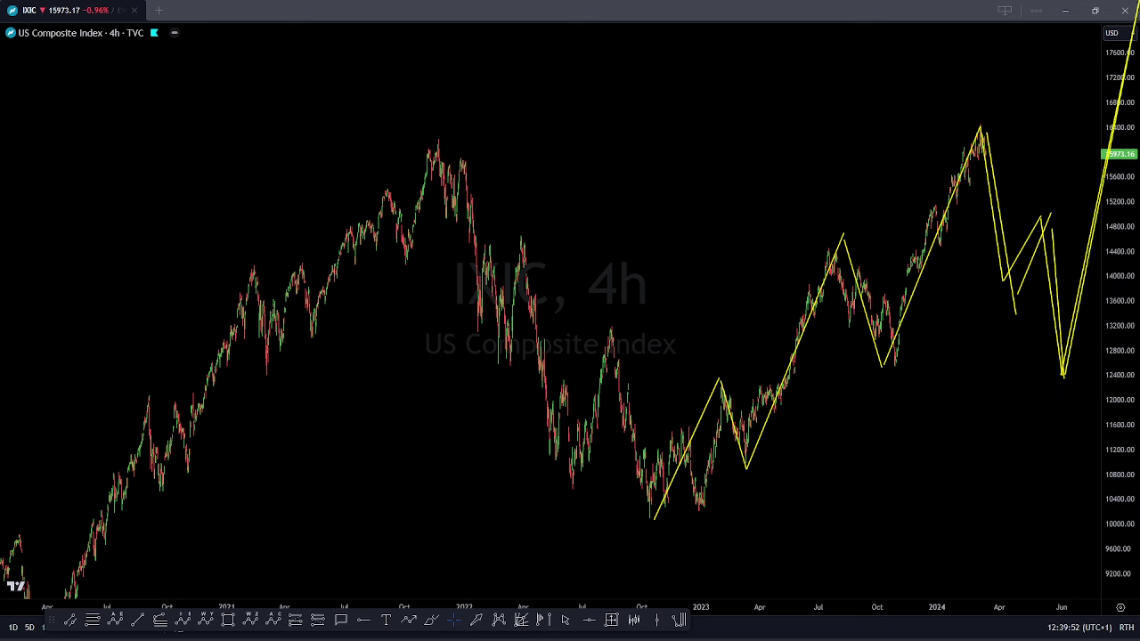
pyautogui.press('Escape')
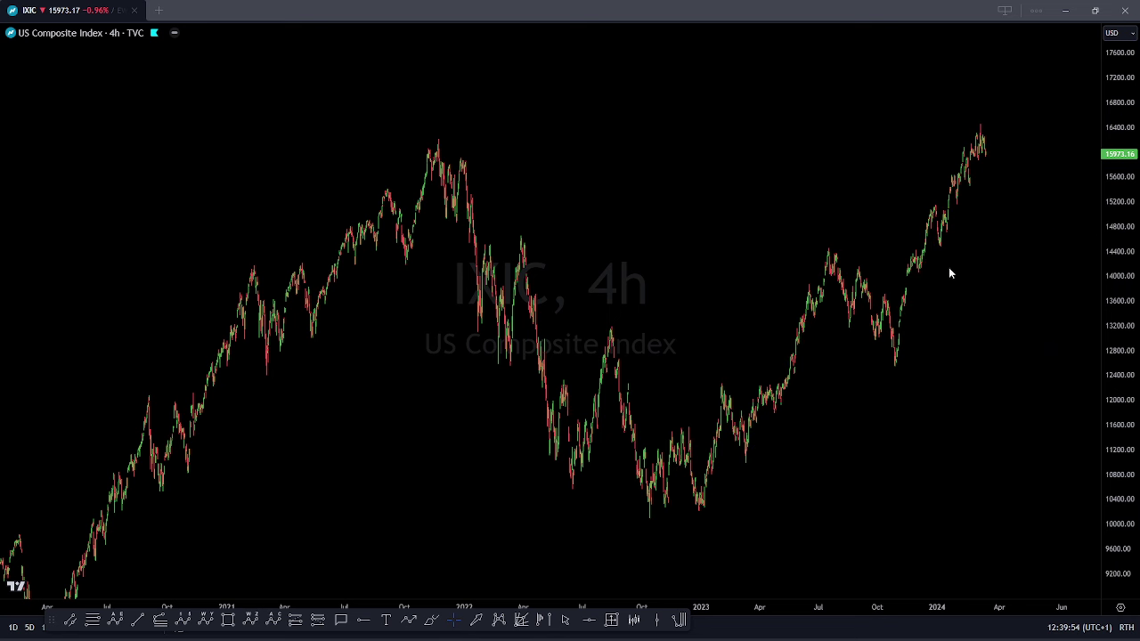
# Step: Mark IXIC's level near 12550, trace the rise to 16450, project corrections to about 14050 with a steep rebound, and clear everything
pyautogui.moveTo(893, 367); pyautogui.dragTo(1013, 364)
pyautogui.moveTo(980, 134)
pyautogui.mouseDown()
pyautogui.moveTo(992, 205)
pyautogui.moveTo(1010, 166)
pyautogui.moveTo(1036, 278)
pyautogui.mouseUp()
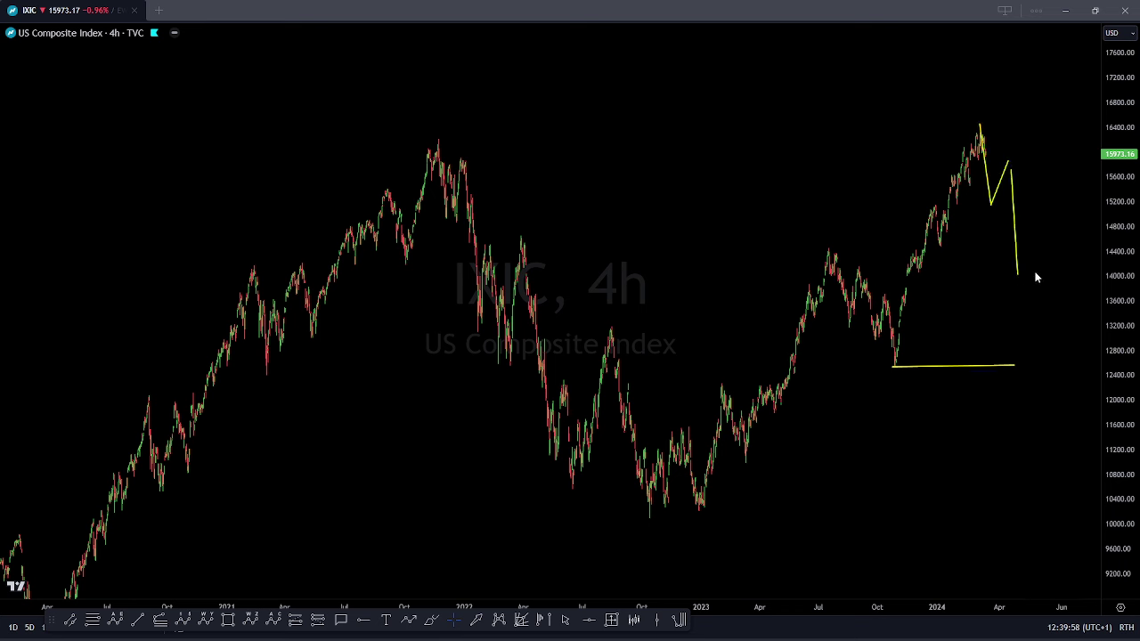
pyautogui.moveTo(900, 364)
pyautogui.mouseDown()
pyautogui.moveTo(980, 122)
pyautogui.moveTo(1002, 227)
pyautogui.moveTo(1022, 162)
pyautogui.mouseUp()
pyautogui.moveTo(1027, 183)
pyautogui.mouseDown()
pyautogui.moveTo(1032, 227)
pyautogui.moveTo(1097, 6)
pyautogui.mouseUp()
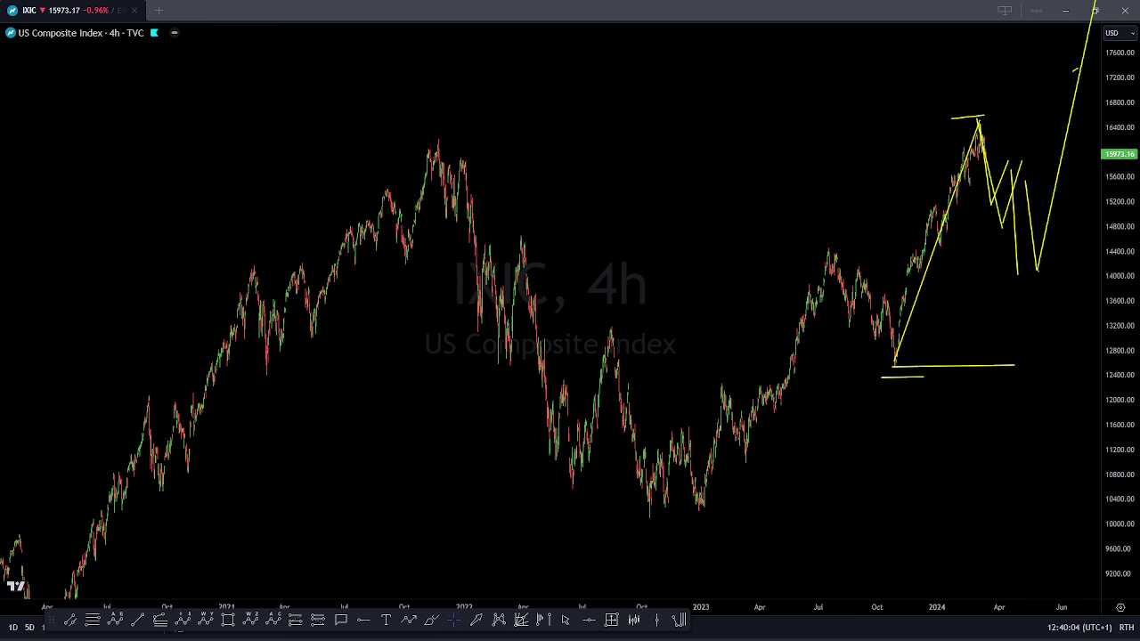
pyautogui.press('Escape')
# Step: Switch the chart to DJI and frame its price action from mid-December 2023 to March 2024
pyautogui.press('Down')
pyautogui.scroll(5, 995, 264)
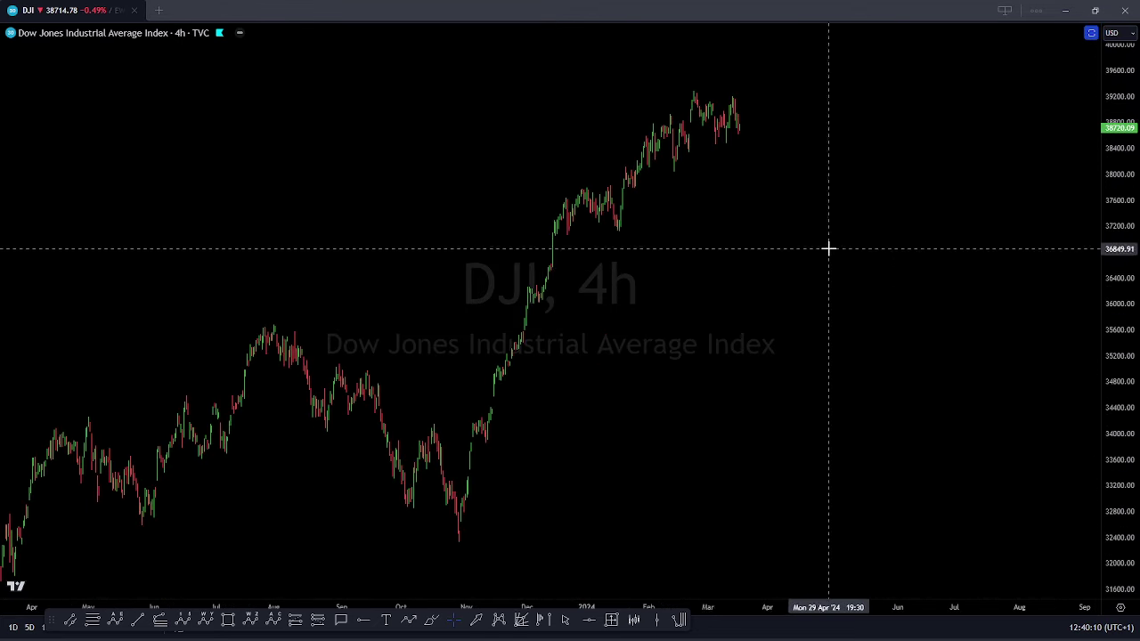
pyautogui.scroll(4, 818, 276)
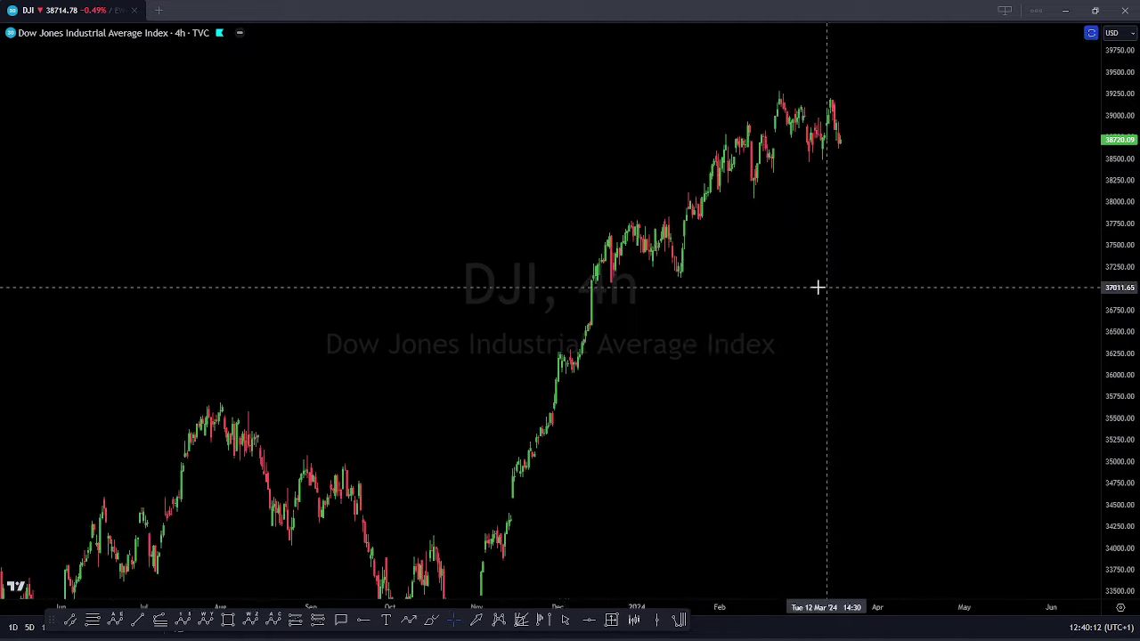
pyautogui.moveTo(820, 305); pyautogui.dragTo(851, 359)
pyautogui.moveTo(1136, 388); pyautogui.dragTo(1129, 258)
pyautogui.scroll(2, 922, 257)
pyautogui.moveTo(814, 276); pyautogui.dragTo(843, 345)
pyautogui.moveTo(1137, 382); pyautogui.dragTo(1107, 226)
pyautogui.scroll(3, 837, 338)
pyautogui.moveTo(886, 282); pyautogui.dragTo(939, 365)
pyautogui.scroll(4, 935, 364)
pyautogui.moveTo(749, 366); pyautogui.dragTo(898, 376)
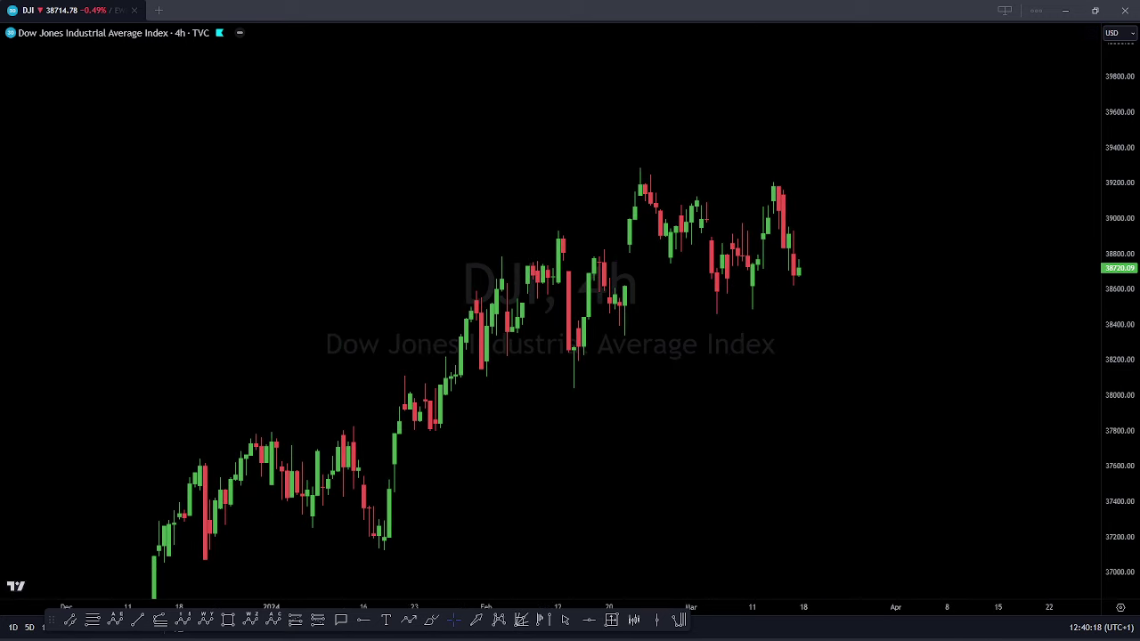
# Step: Sketch DJI's zigzag from about 39300 through 38470 and 39170 to a projected 38250 with a steep rise beyond 39800, and clear it
pyautogui.moveTo(644, 166)
pyautogui.mouseDown()
pyautogui.moveTo(673, 269)
pyautogui.moveTo(695, 190)
pyautogui.moveTo(718, 312)
pyautogui.mouseUp()
pyautogui.moveTo(729, 272)
pyautogui.mouseDown()
pyautogui.moveTo(756, 285)
pyautogui.moveTo(784, 191)
pyautogui.moveTo(795, 303)
pyautogui.moveTo(812, 241)
pyautogui.moveTo(837, 343)
pyautogui.mouseUp()
pyautogui.moveTo(699, 331); pyautogui.dragTo(710, 310)
pyautogui.moveTo(713, 315)
pyautogui.mouseDown()
pyautogui.moveTo(722, 332)
pyautogui.moveTo(733, 312)
pyautogui.mouseUp()
pyautogui.moveTo(790, 168); pyautogui.dragTo(769, 184)
pyautogui.moveTo(770, 167); pyautogui.dragTo(791, 196)
pyautogui.moveTo(810, 345)
pyautogui.mouseDown()
pyautogui.moveTo(832, 392)
pyautogui.moveTo(921, 2)
pyautogui.mouseUp()
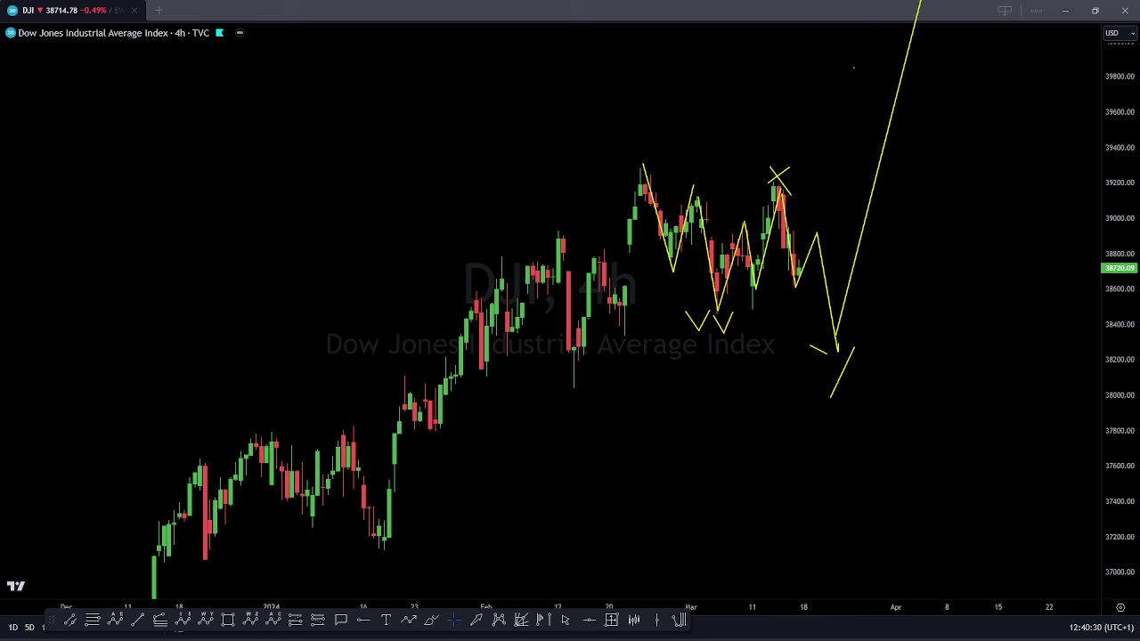
pyautogui.press('Escape')
# Step: Switch the chart to SPX, sketch a path from the March high near 5190 to beyond 5280, and clear it
pyautogui.click(446, 151)
pyautogui.press('Down')
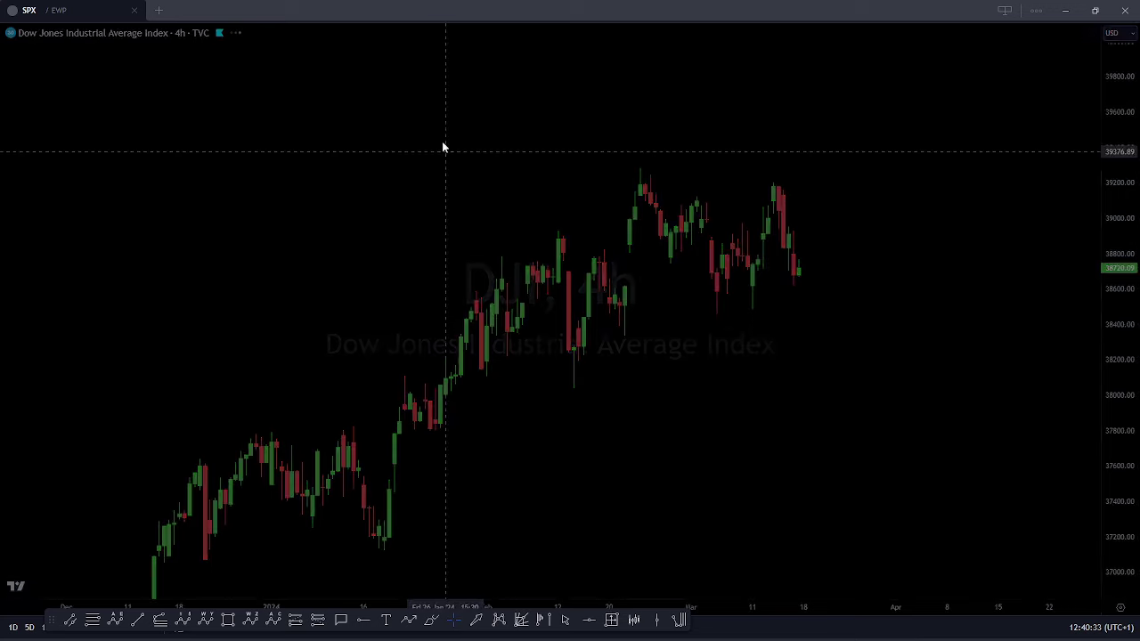
pyautogui.moveTo(791, 293); pyautogui.dragTo(799, 358)
pyautogui.moveTo(1130, 248); pyautogui.dragTo(1124, 81)
pyautogui.moveTo(920, 175); pyautogui.dragTo(916, 245)
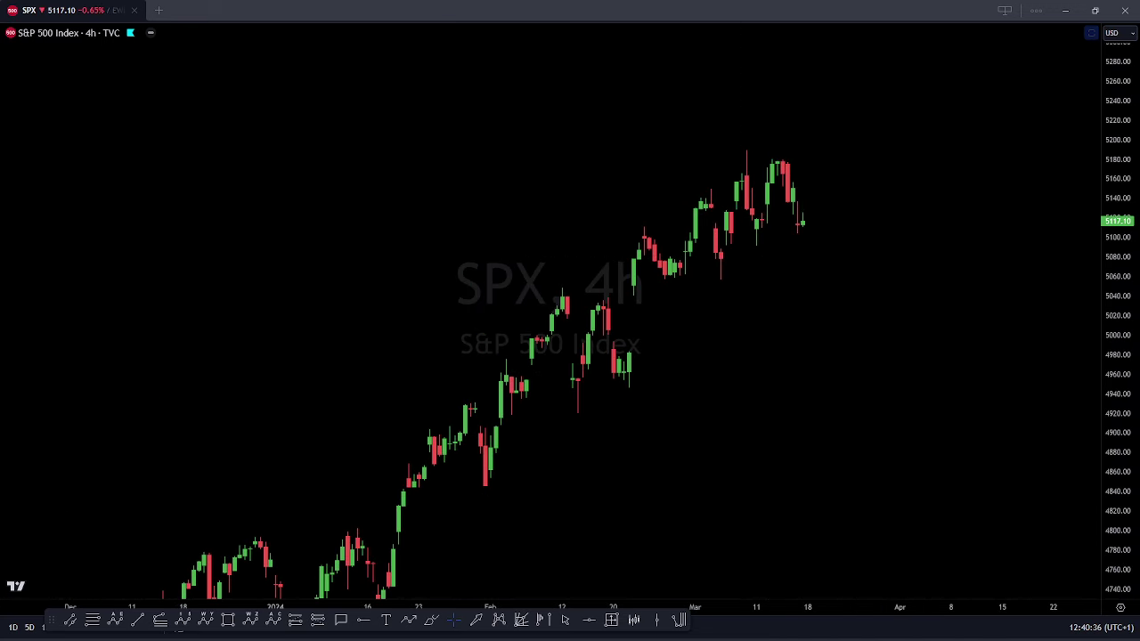
pyautogui.moveTo(745, 148)
pyautogui.mouseDown()
pyautogui.moveTo(758, 242)
pyautogui.moveTo(780, 166)
pyautogui.moveTo(802, 262)
pyautogui.moveTo(868, 2)
pyautogui.mouseUp()
pyautogui.press('Escape')
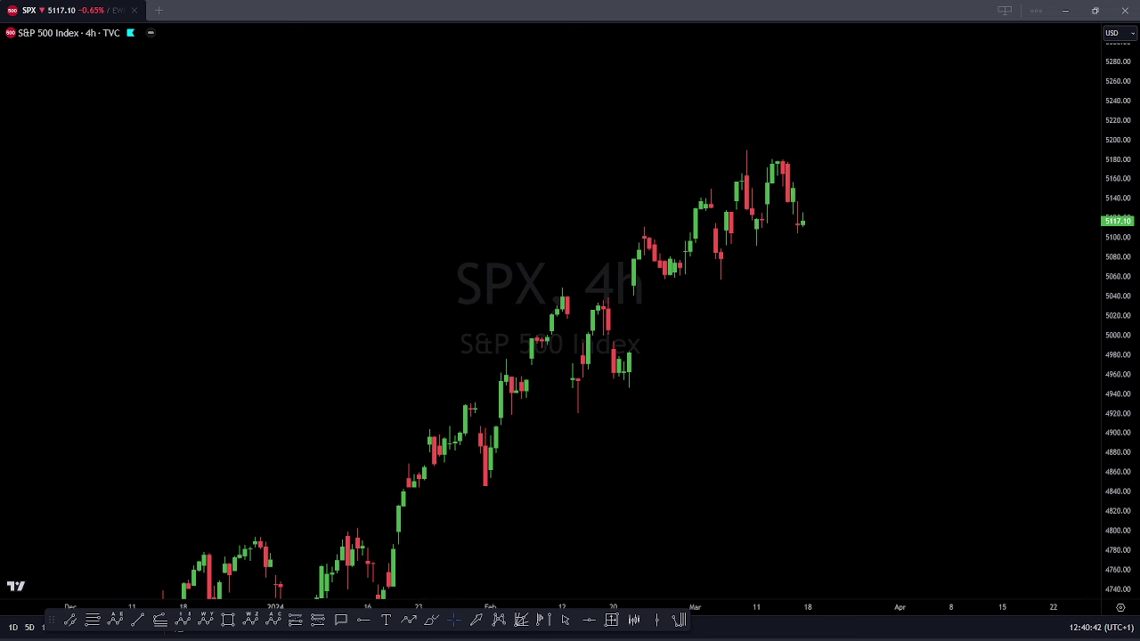
# Step: Trace SPX's advance from the October 2022 low near 3500 through 4100 and 3800 to 4630, mark the waves, and clear the drawings
pyautogui.scroll(-6, 351, 294)
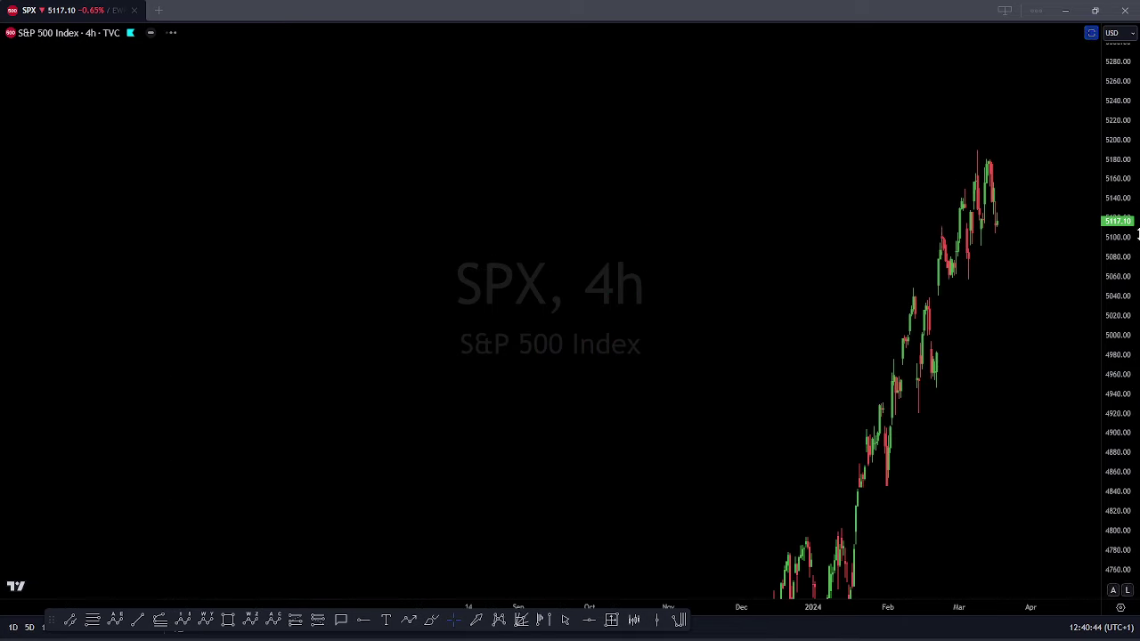
pyautogui.scroll(-8, 974, 532)
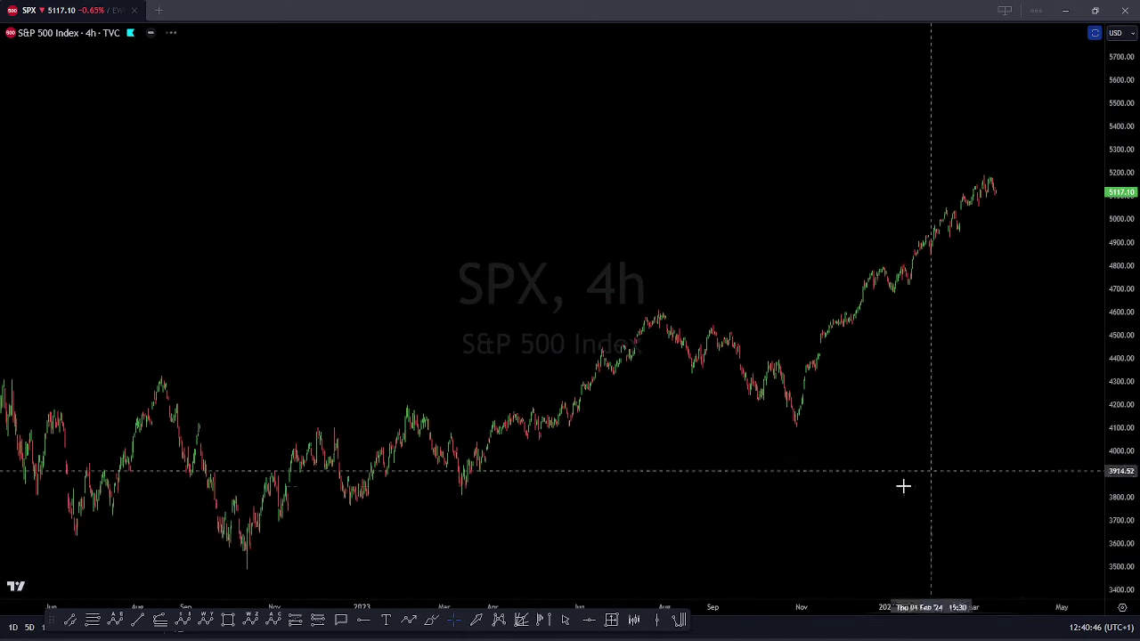
pyautogui.moveTo(909, 429); pyautogui.dragTo(888, 405)
pyautogui.moveTo(837, 456); pyautogui.dragTo(832, 494)
pyautogui.scroll(-5, 958, 418)
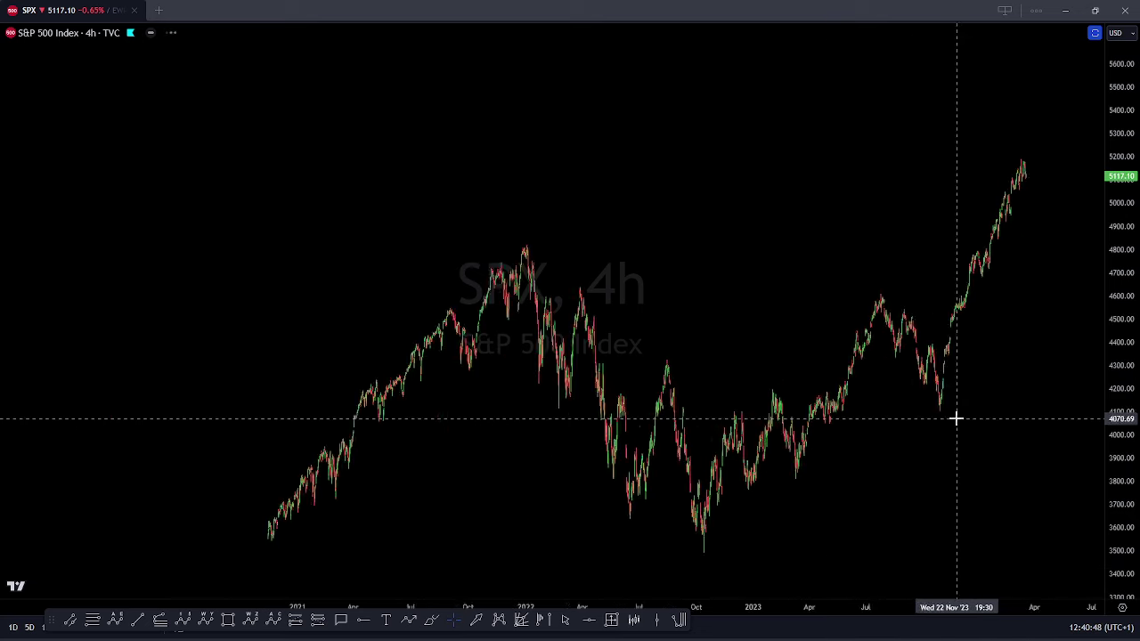
pyautogui.moveTo(969, 438); pyautogui.dragTo(916, 401)
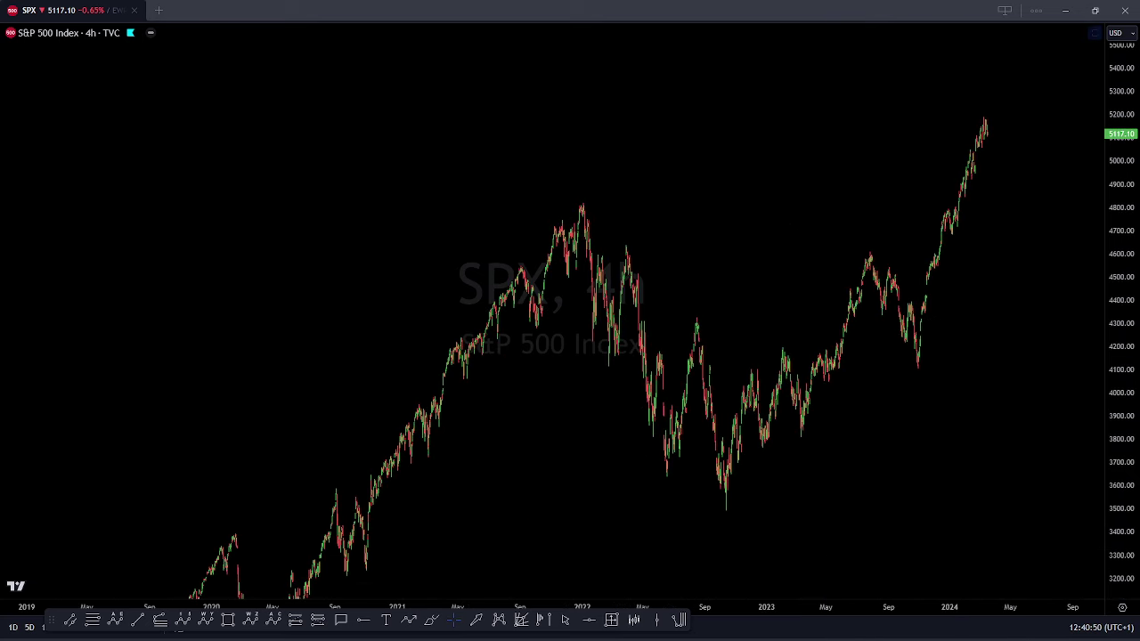
pyautogui.moveTo(723, 509)
pyautogui.mouseDown()
pyautogui.moveTo(736, 445)
pyautogui.moveTo(788, 355)
pyautogui.mouseUp()
pyautogui.moveTo(757, 455); pyautogui.dragTo(811, 414)
pyautogui.moveTo(828, 374)
pyautogui.mouseDown()
pyautogui.moveTo(870, 249)
pyautogui.moveTo(892, 311)
pyautogui.mouseUp()
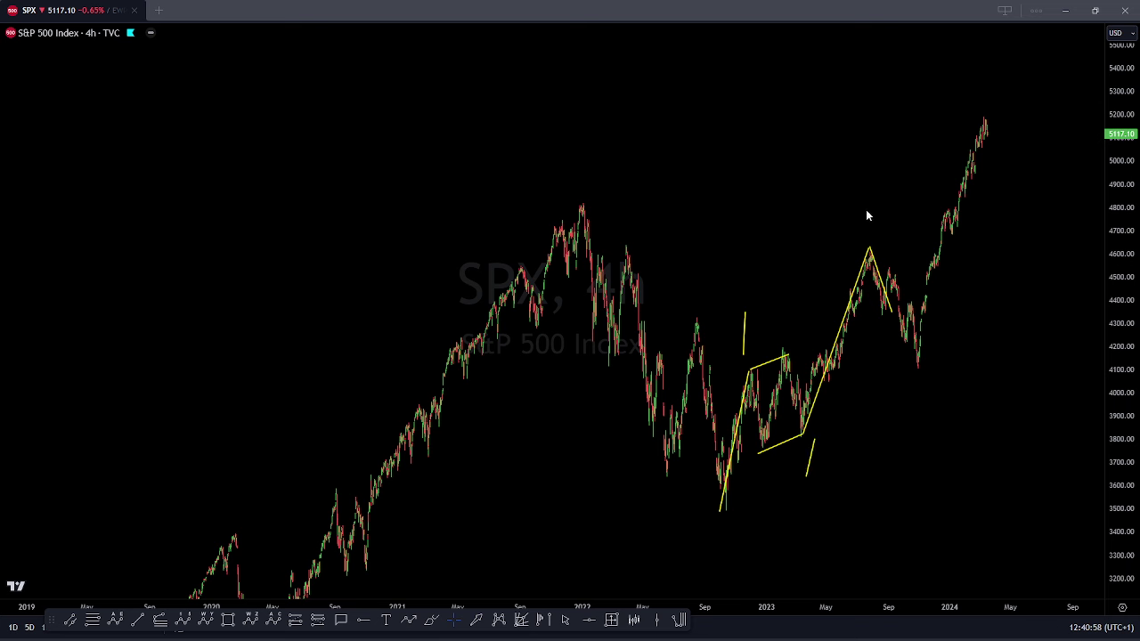
pyautogui.moveTo(917, 366); pyautogui.dragTo(917, 393)
pyautogui.moveTo(932, 363); pyautogui.dragTo(927, 387)
pyautogui.press('Escape')
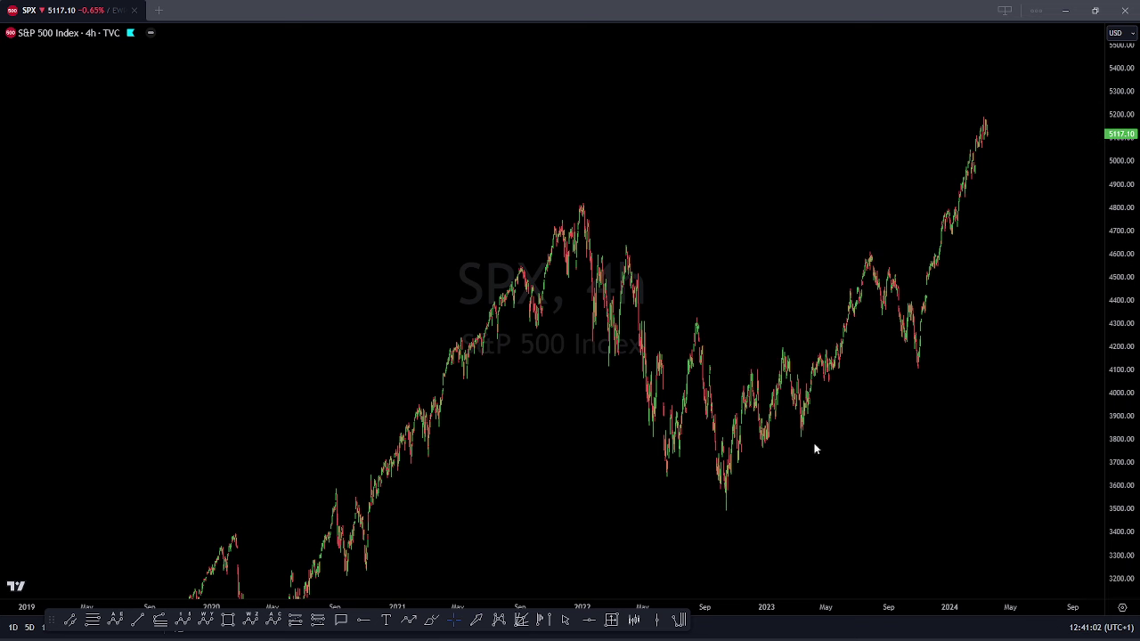
# Step: Redraw SPX's waves I and II from about 3500 through 4110 to 3830, adding a blue rise to 4590 and pullback to 4150
pyautogui.moveTo(724, 505)
pyautogui.mouseDown()
pyautogui.moveTo(753, 366)
pyautogui.moveTo(787, 355)
pyautogui.mouseUp()
pyautogui.moveTo(765, 450)
pyautogui.mouseDown()
pyautogui.moveTo(818, 431)
pyautogui.moveTo(806, 437)
pyautogui.mouseUp()
pyautogui.moveTo(806, 434)
pyautogui.mouseDown()
pyautogui.moveTo(837, 310)
pyautogui.moveTo(870, 259)
pyautogui.moveTo(893, 317)
pyautogui.mouseUp()
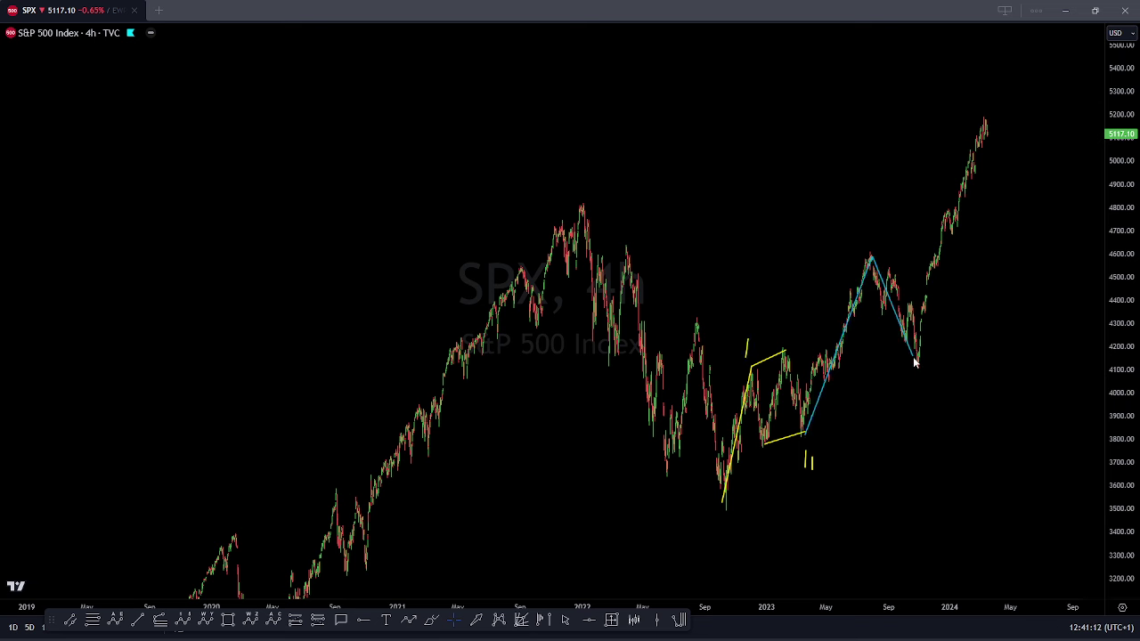
# Step: Extend SPX's blue path through 5190 and 4940 to wave III near 5460, with a yellow wave IV to about 4970 and a further rise
pyautogui.moveTo(916, 363)
pyautogui.mouseDown()
pyautogui.moveTo(994, 97)
pyautogui.moveTo(985, 122)
pyautogui.moveTo(998, 170)
pyautogui.moveTo(1048, 59)
pyautogui.mouseUp()
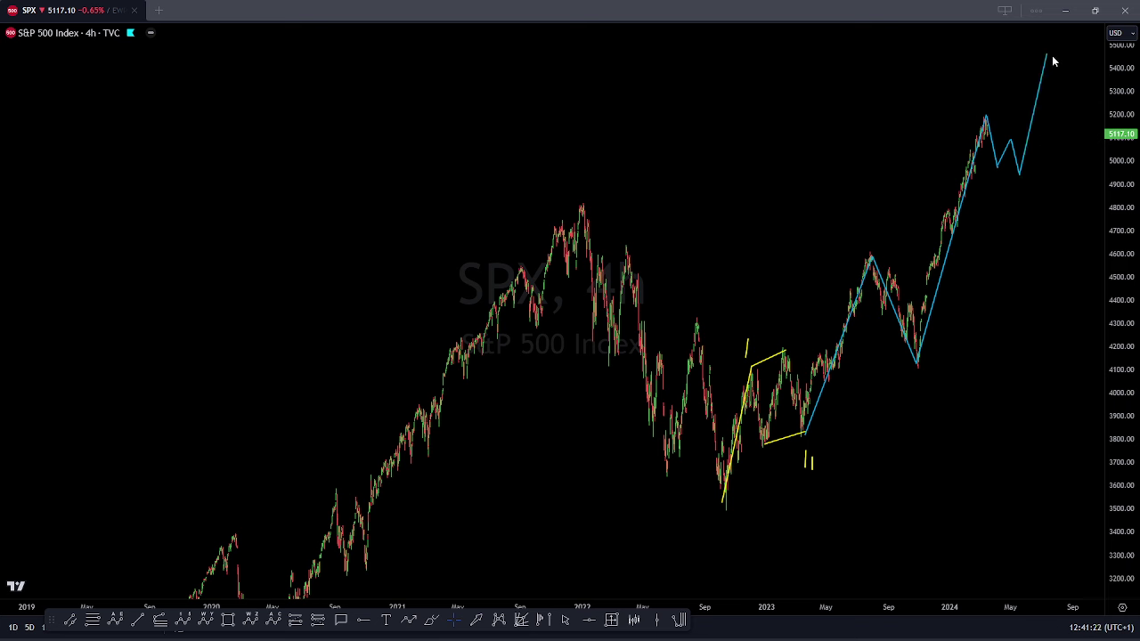
pyautogui.moveTo(1049, 59)
pyautogui.mouseDown()
pyautogui.moveTo(1057, 133)
pyautogui.moveTo(1094, 129)
pyautogui.moveTo(1099, 167)
pyautogui.moveTo(1137, 4)
pyautogui.mouseUp()
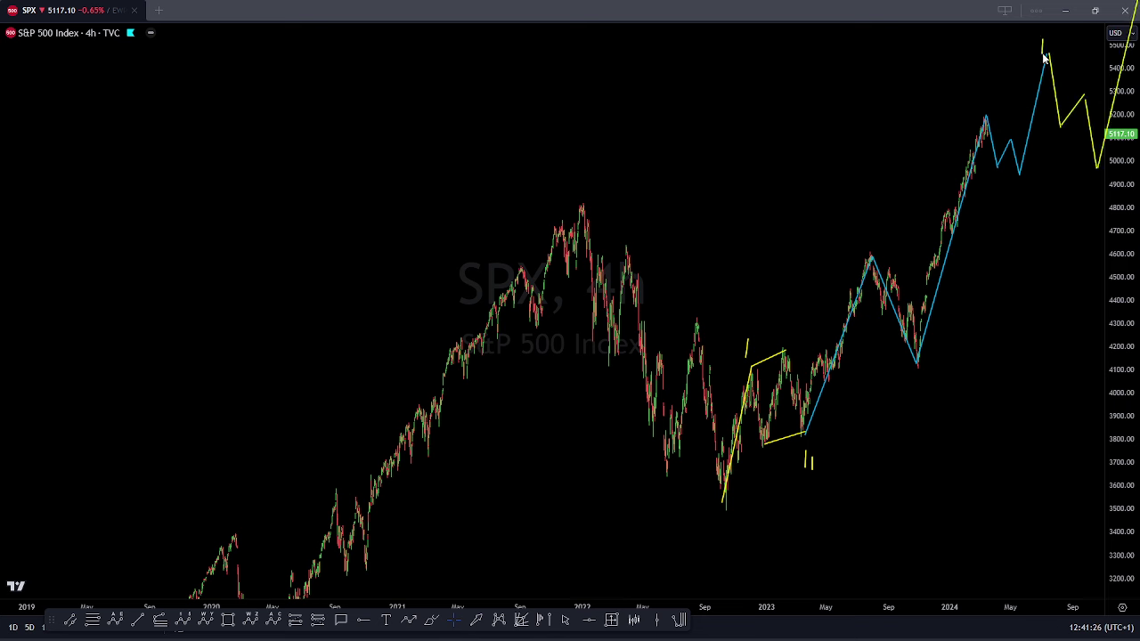
pyautogui.moveTo(1052, 37); pyautogui.dragTo(1051, 49)
# Step: Sketch SPX drops to about 3350 and 3650, mark the early 2022 high near 4820, retrace the latest rise to 5190, and clear everything
pyautogui.moveTo(998, 128); pyautogui.dragTo(1015, 545)
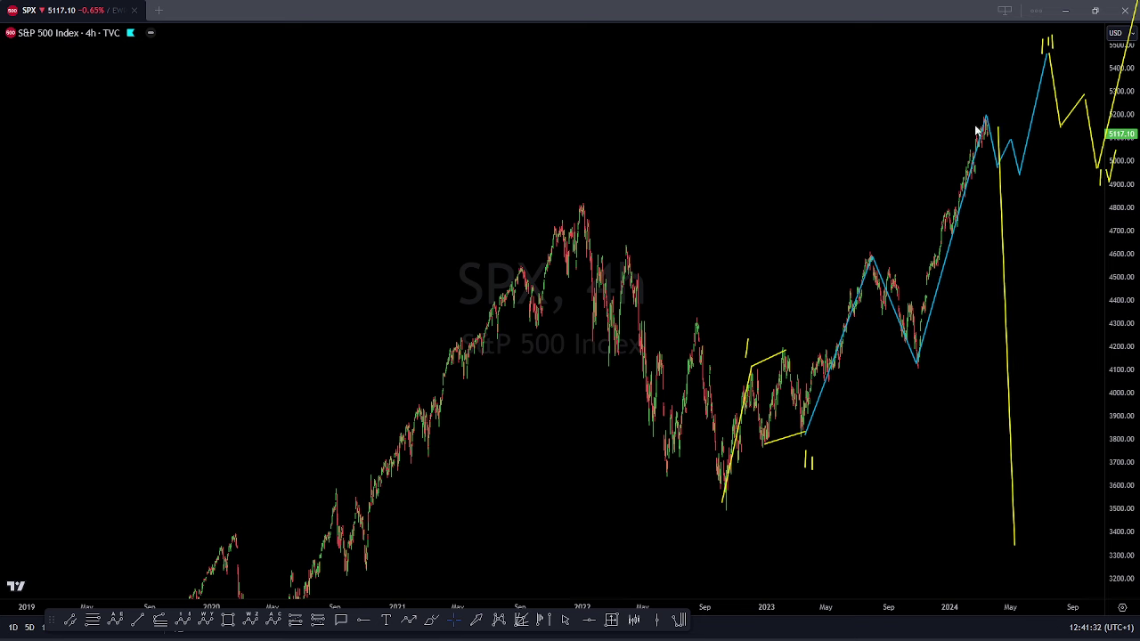
pyautogui.moveTo(575, 204); pyautogui.dragTo(1117, 205)
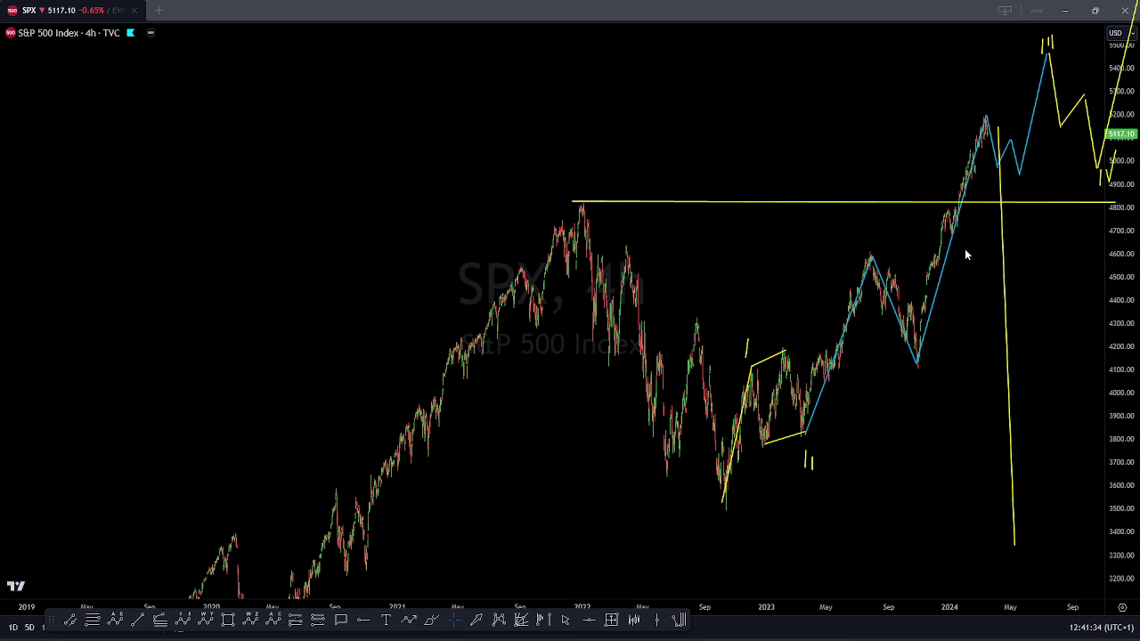
pyautogui.moveTo(963, 233)
pyautogui.mouseDown()
pyautogui.moveTo(960, 207)
pyautogui.moveTo(997, 476)
pyautogui.mouseUp()
pyautogui.moveTo(981, 473)
pyautogui.mouseDown()
pyautogui.moveTo(962, 207)
pyautogui.moveTo(987, 118)
pyautogui.mouseUp()
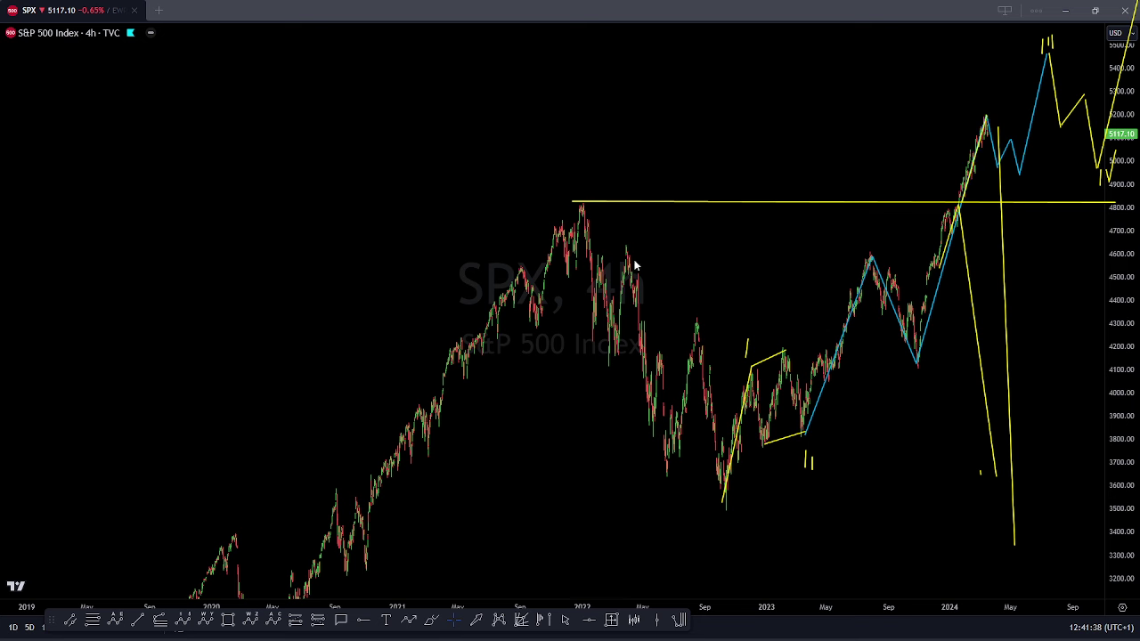
pyautogui.press('Escape')
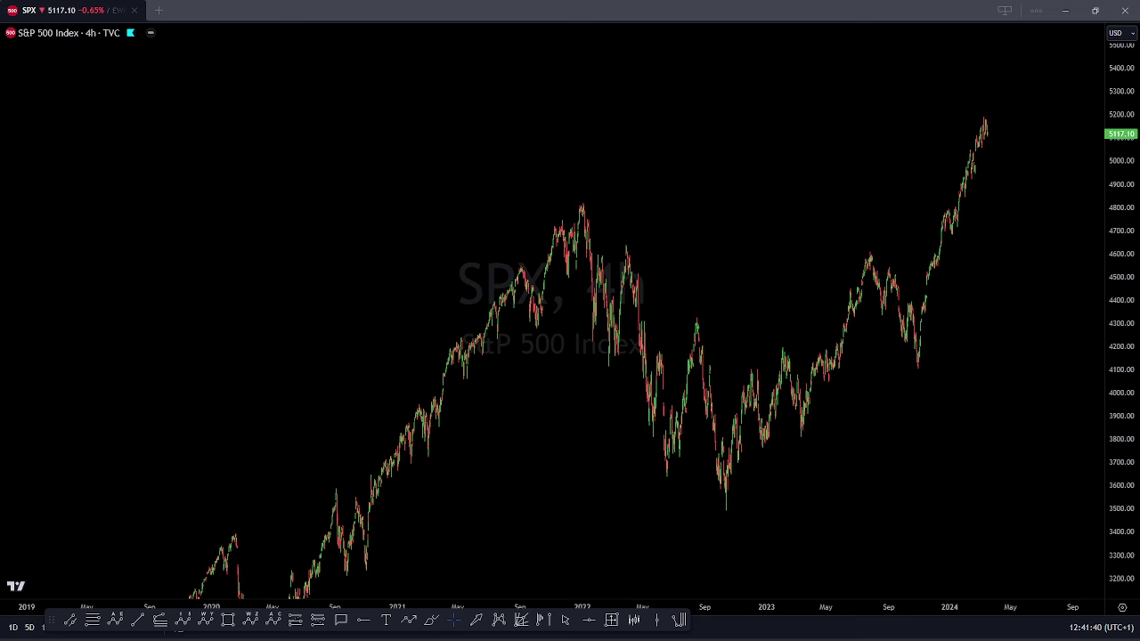
# Step: Switch the chart to DEU40, mark the level near 16380, and project a correction from 18000 to about 17100 with a rise beyond 19000
pyautogui.click(499, 259)
pyautogui.press('Down')
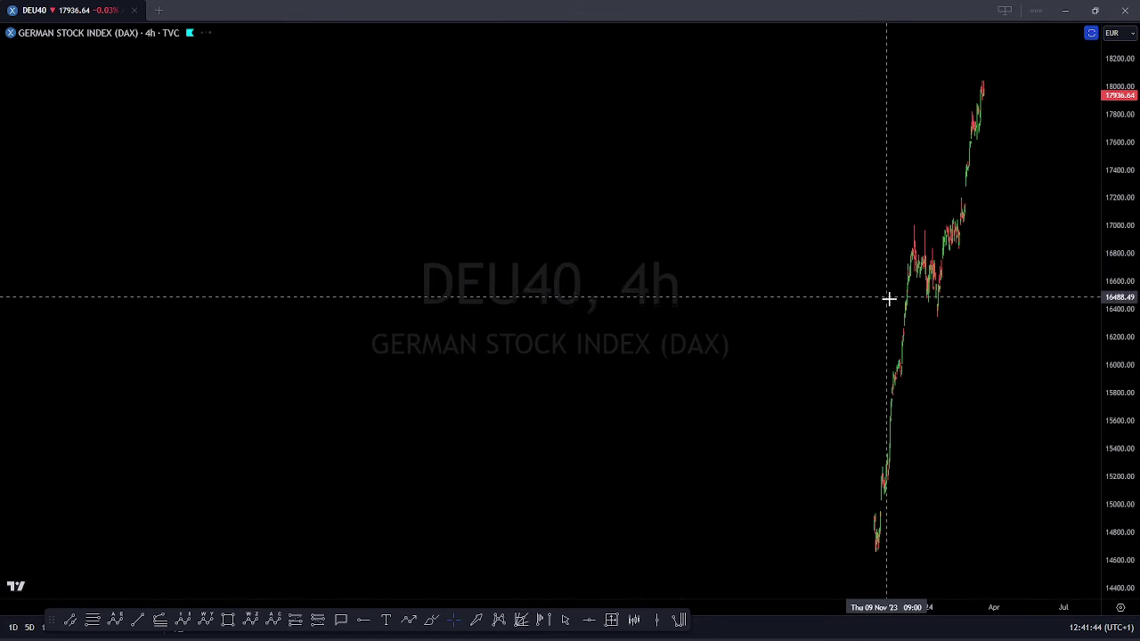
pyautogui.scroll(8, 941, 305)
pyautogui.scroll(-5, 837, 374)
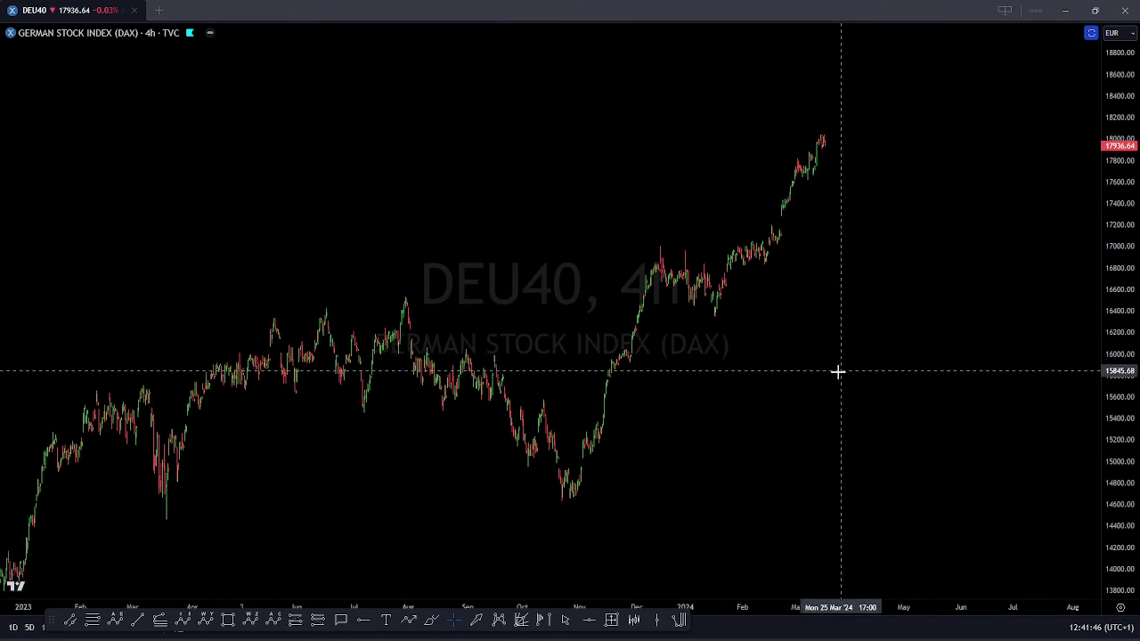
pyautogui.moveTo(1119, 253); pyautogui.dragTo(1019, 331)
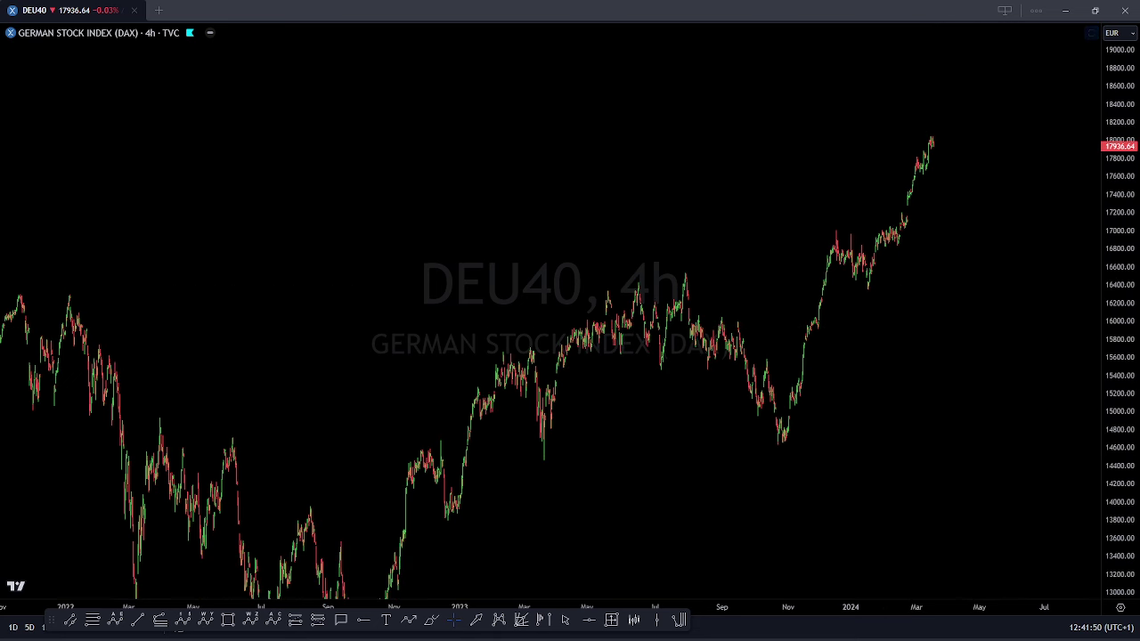
pyautogui.moveTo(866, 287); pyautogui.dragTo(952, 289)
pyautogui.moveTo(932, 139)
pyautogui.mouseDown()
pyautogui.moveTo(938, 188)
pyautogui.moveTo(998, 81)
pyautogui.moveTo(1000, 5)
pyautogui.mouseUp()
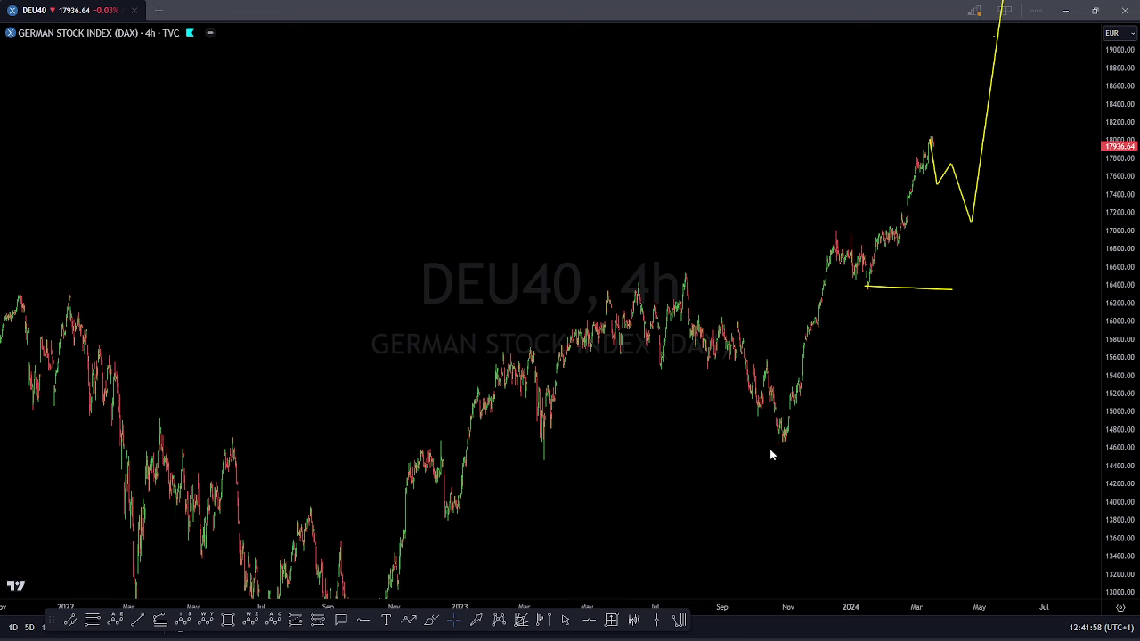
# Step: Trace DEU40's rally from about 14650 to 18000, mark the 14650 level, project a correction to 15800 and a rebound, and clear everything
pyautogui.moveTo(781, 419)
pyautogui.mouseDown()
pyautogui.moveTo(809, 373)
pyautogui.moveTo(851, 228)
pyautogui.moveTo(868, 284)
pyautogui.moveTo(942, 150)
pyautogui.moveTo(951, 264)
pyautogui.moveTo(994, 343)
pyautogui.mouseUp()
pyautogui.moveTo(781, 443); pyautogui.dragTo(1043, 444)
pyautogui.moveTo(986, 356); pyautogui.dragTo(1047, 63)
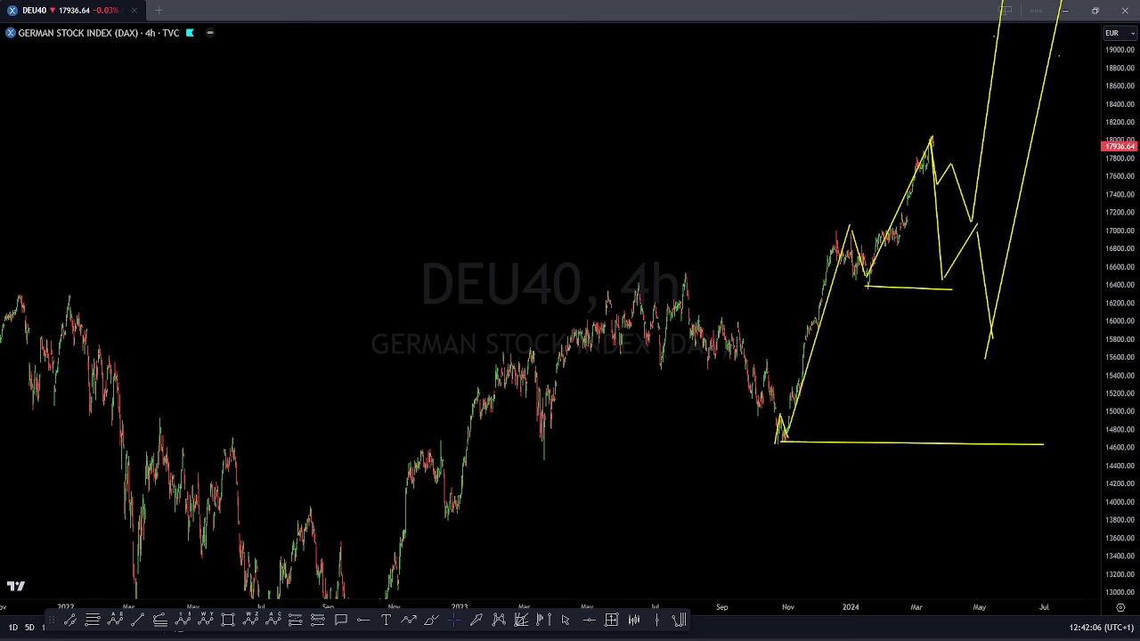
pyautogui.press('Escape')
# Step: Switch the chart to UKX and frame its price action from 2022 to March 2024
pyautogui.scroll(7, 962, 270)
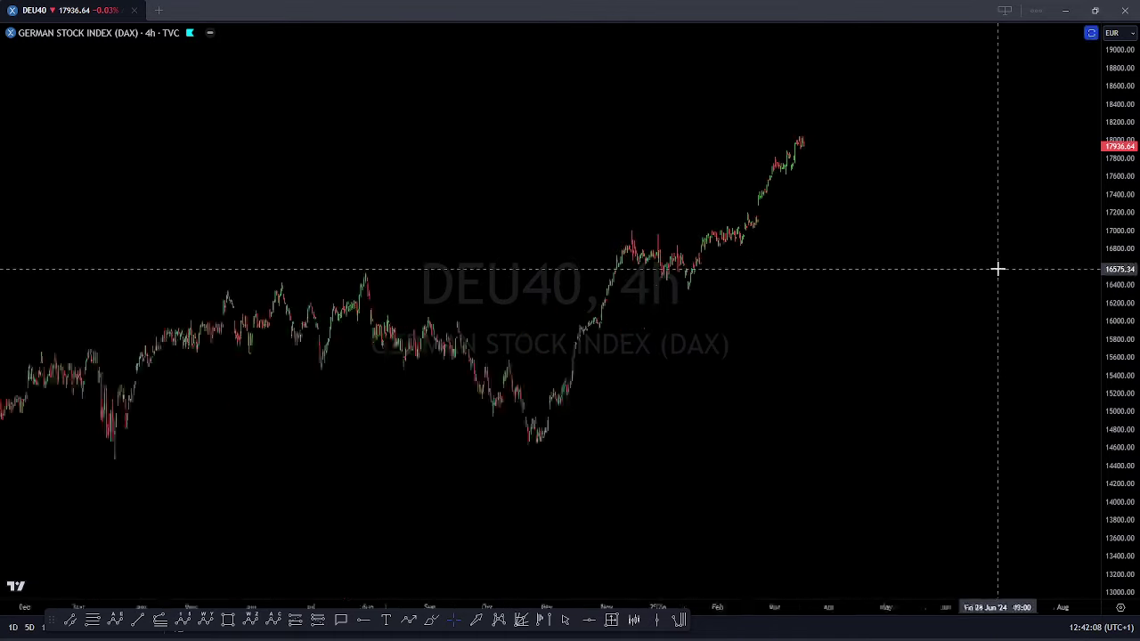
pyautogui.moveTo(1119, 274); pyautogui.dragTo(1119, 229)
pyautogui.press('Down')
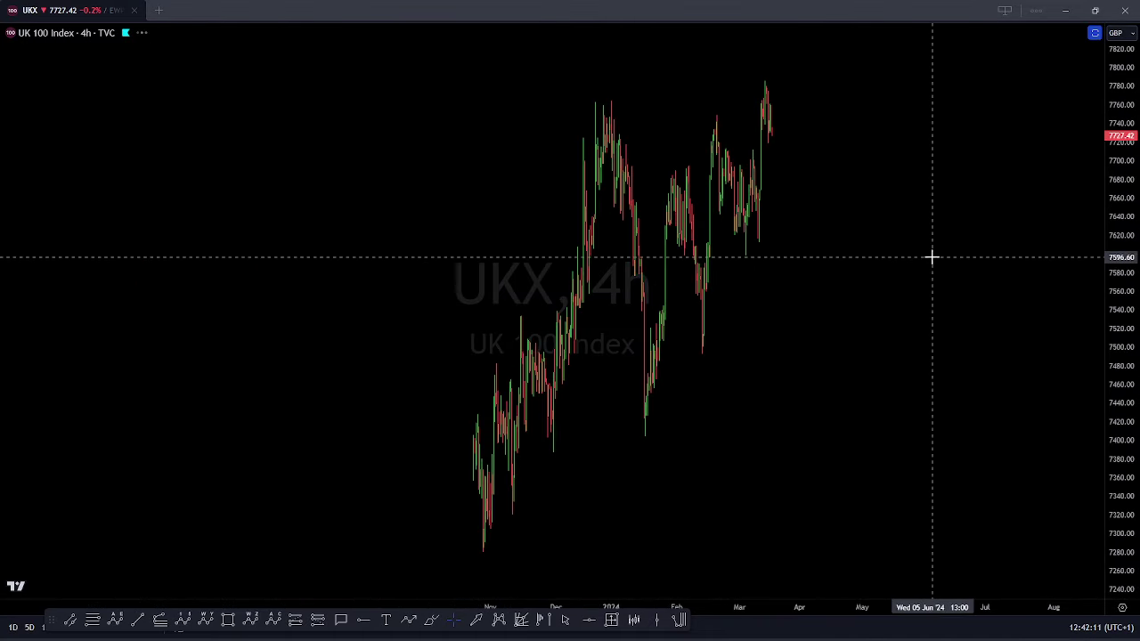
pyautogui.moveTo(1122, 106); pyautogui.dragTo(1120, 336)
pyautogui.scroll(-4, 980, 361)
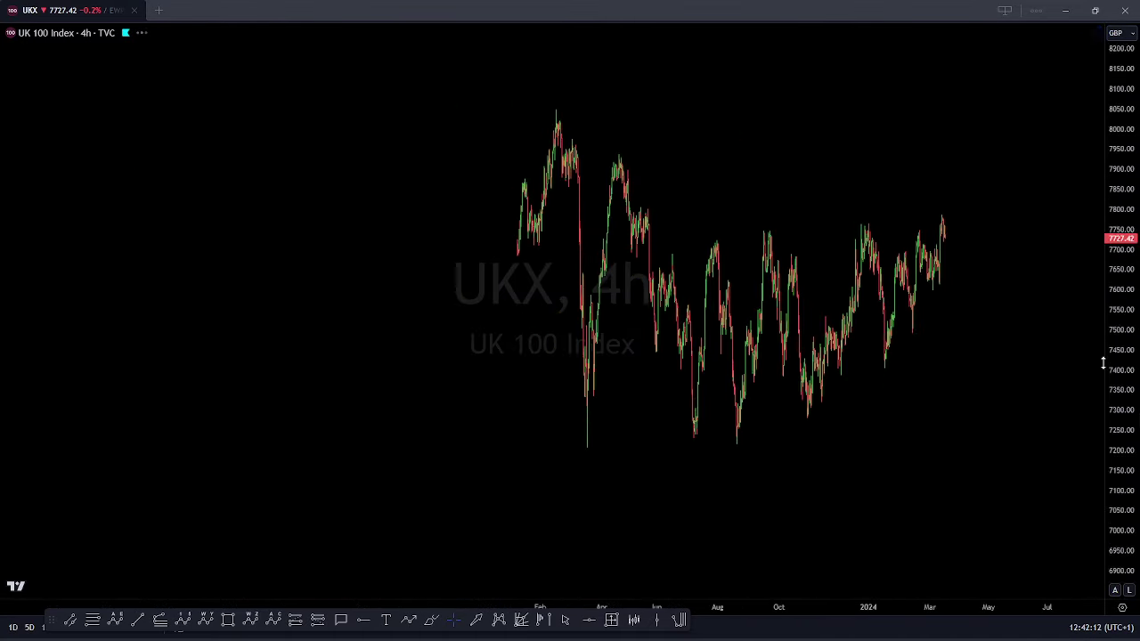
pyautogui.moveTo(700, 234); pyautogui.dragTo(634, 170)
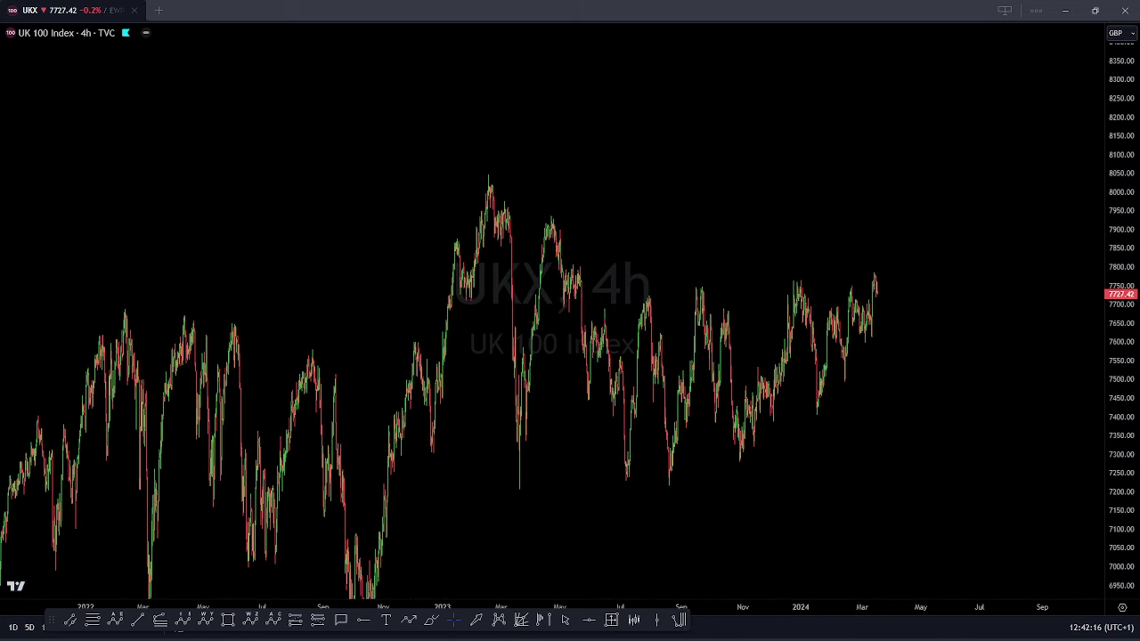
# Step: Sketch UKX's curved upper boundary from about 8050 and lower boundary from about 7200, both turning upward, with a rise from 7750 to 8200
pyautogui.moveTo(497, 175)
pyautogui.mouseDown()
pyautogui.moveTo(550, 223)
pyautogui.moveTo(653, 269)
pyautogui.mouseUp()
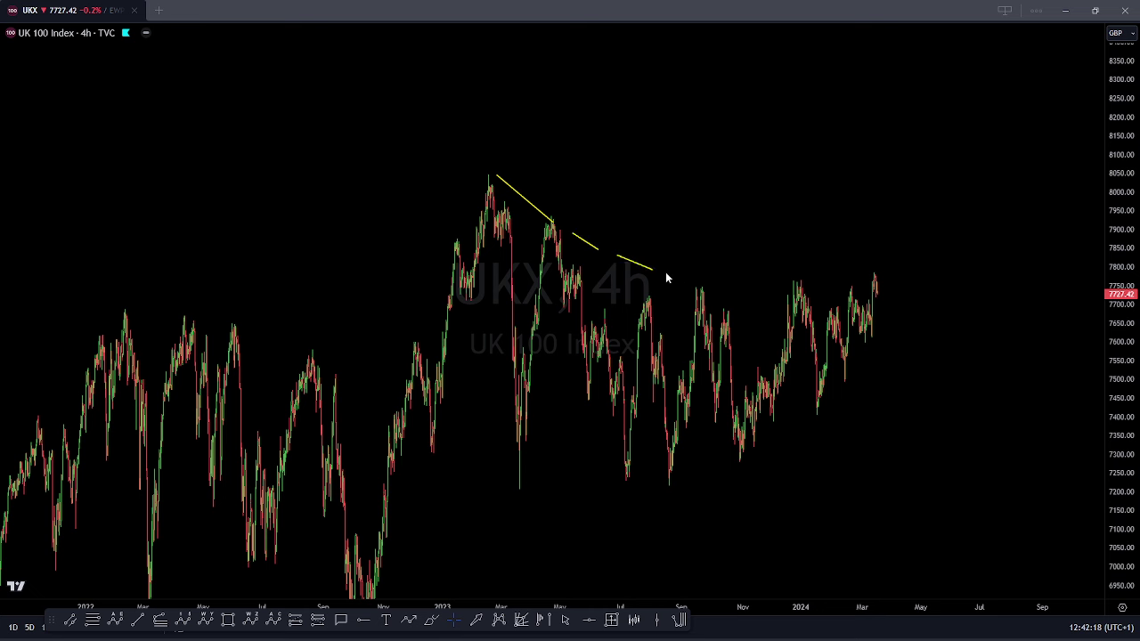
pyautogui.moveTo(899, 248); pyautogui.dragTo(995, 25)
pyautogui.moveTo(623, 492); pyautogui.dragTo(778, 463)
pyautogui.moveTo(853, 388)
pyautogui.mouseDown()
pyautogui.moveTo(925, 276)
pyautogui.moveTo(914, 116)
pyautogui.mouseUp()
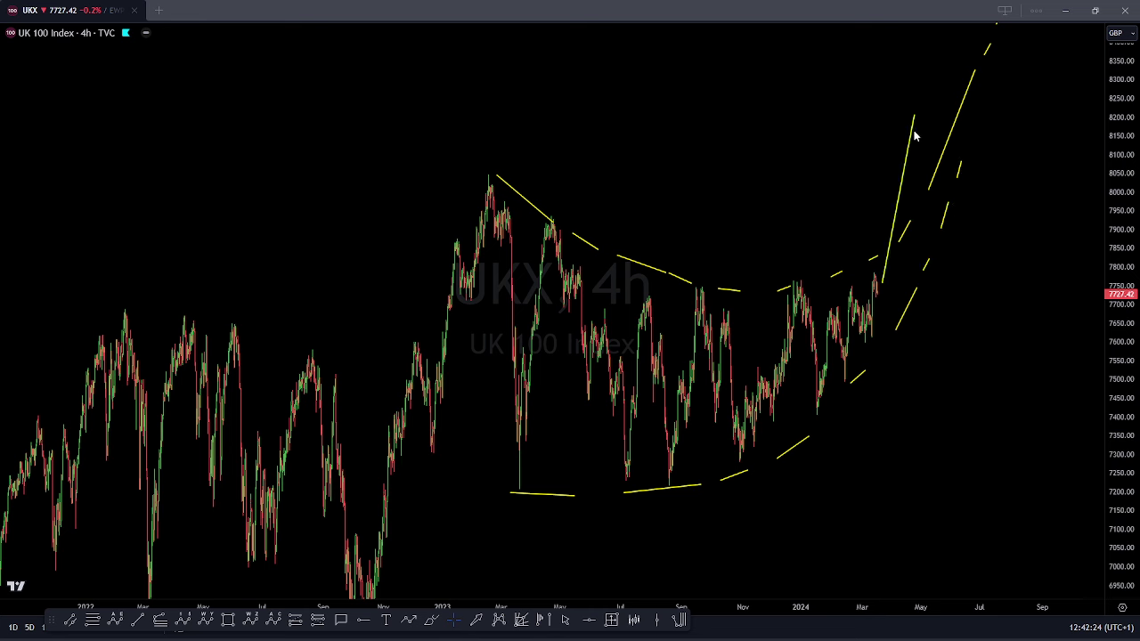
# Step: Mark UKX's 2023 high near 8050 with a horizontal line, extend the projected rise beyond 8350, and clear all drawings
pyautogui.moveTo(488, 176); pyautogui.dragTo(946, 179)
pyautogui.moveTo(908, 144); pyautogui.dragTo(961, 24)
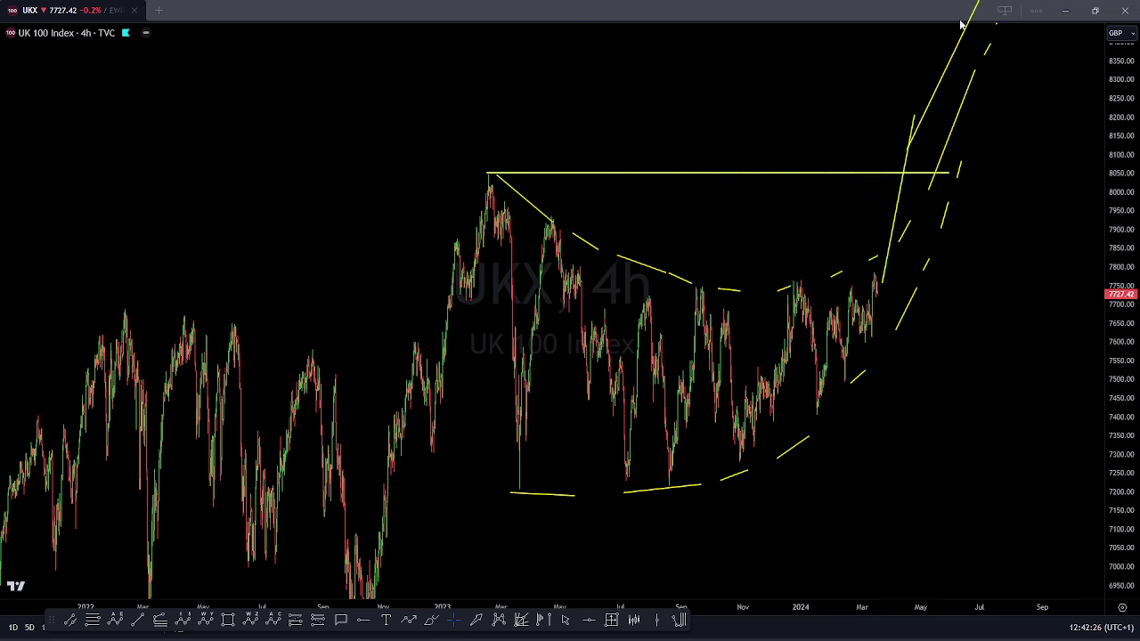
pyautogui.press('Escape')
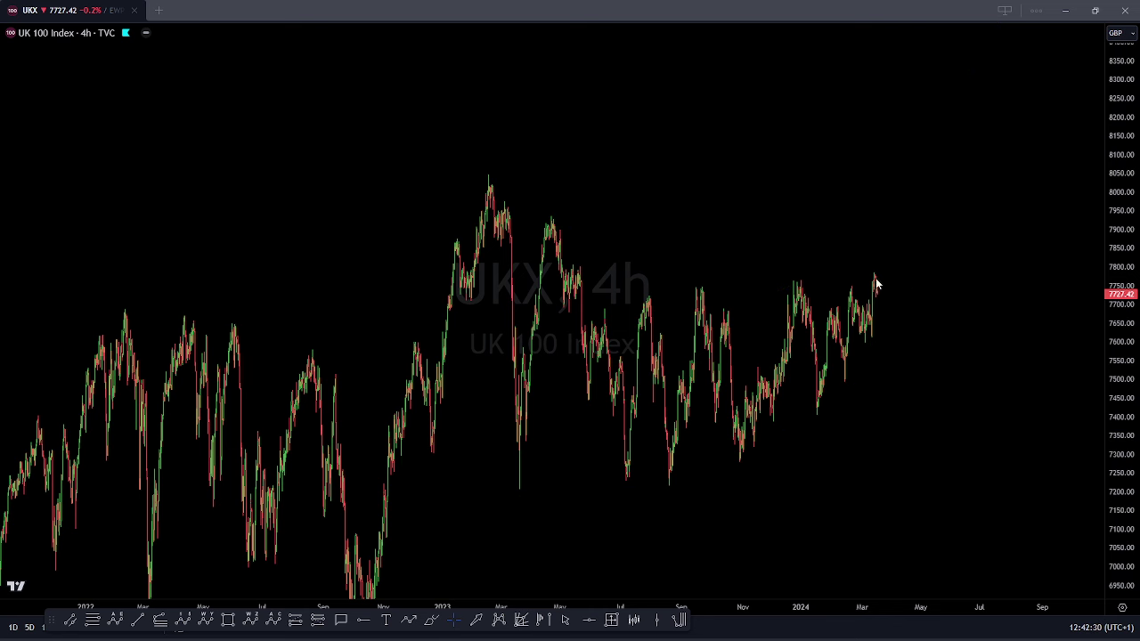
# Step: Project UKX dipping to about 7630 in a zigzag and rallying beyond 8400, and clear the drawing
pyautogui.moveTo(893, 302)
pyautogui.mouseDown()
pyautogui.moveTo(915, 331)
pyautogui.moveTo(990, 39)
pyautogui.mouseUp()
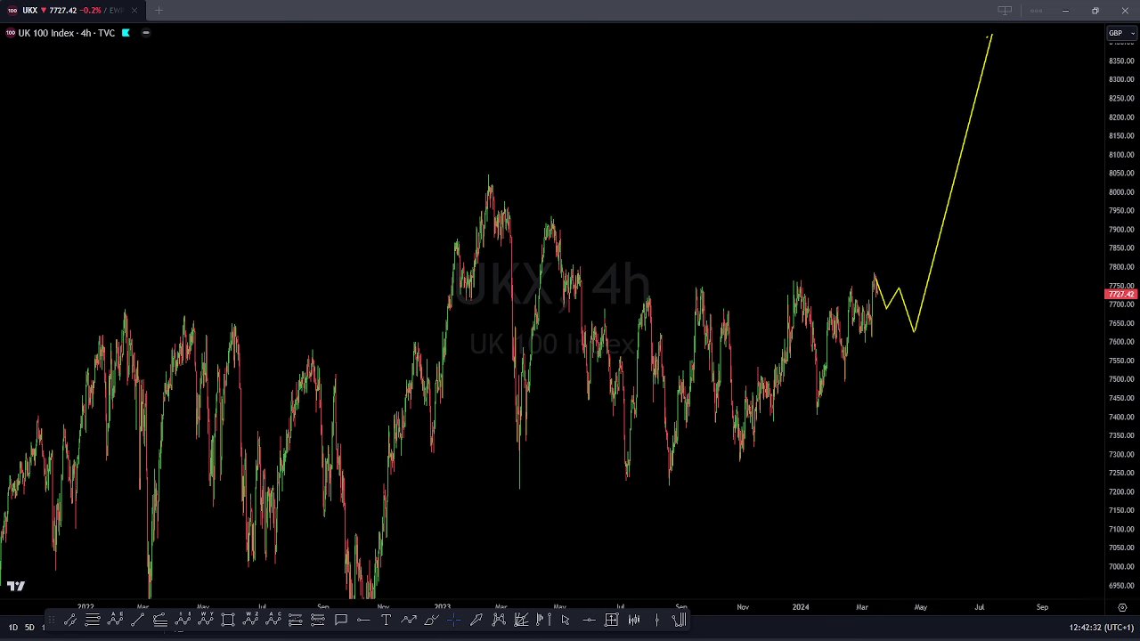
pyautogui.press('Escape')
pyautogui.click(403, 269)
# Step: Switch the chart to NI225 and frame its price action from July 2023 to March 2024
pyautogui.press('Down')
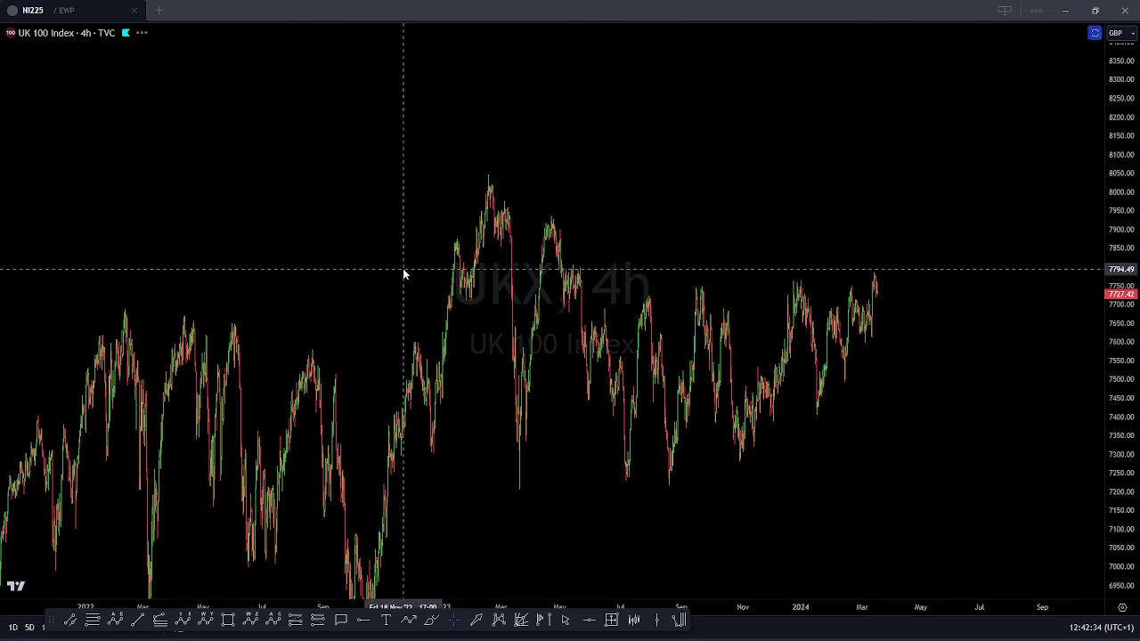
pyautogui.scroll(5, 917, 299)
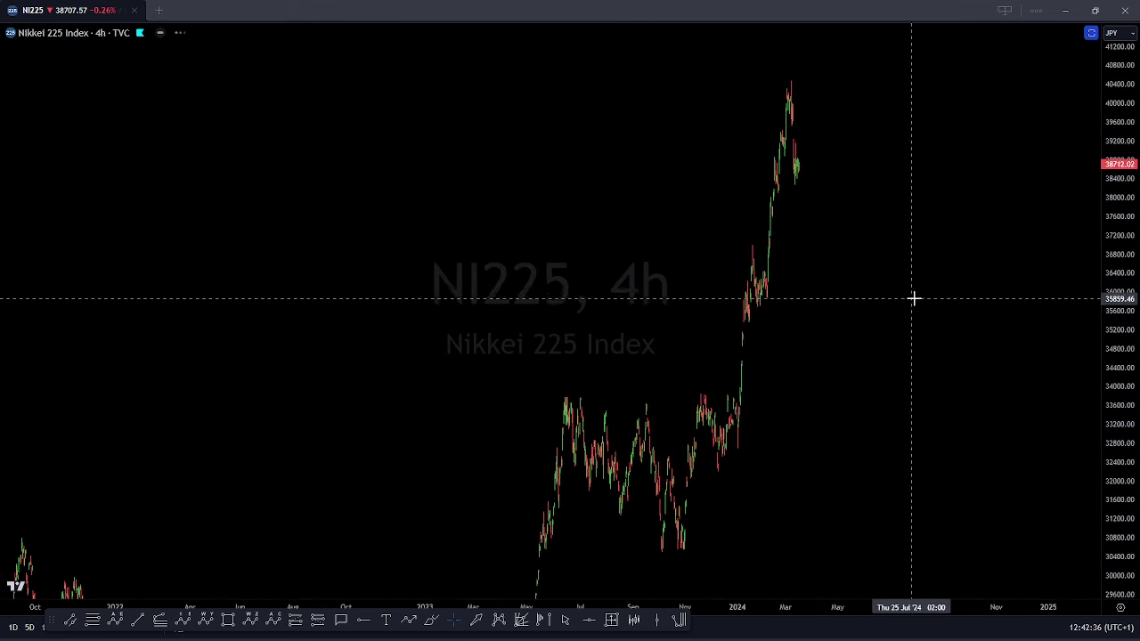
pyautogui.moveTo(1116, 145); pyautogui.dragTo(1113, 330)
pyautogui.moveTo(763, 337); pyautogui.dragTo(958, 329)
pyautogui.scroll(5, 958, 329)
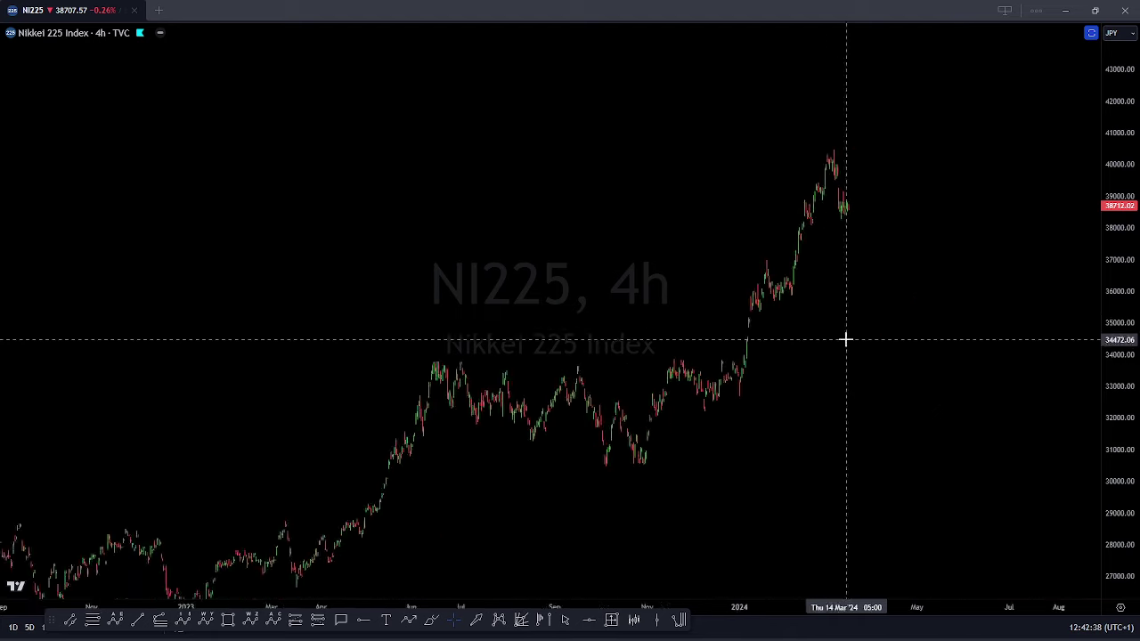
pyautogui.scroll(1, 726, 303)
pyautogui.moveTo(726, 319); pyautogui.dragTo(794, 400)
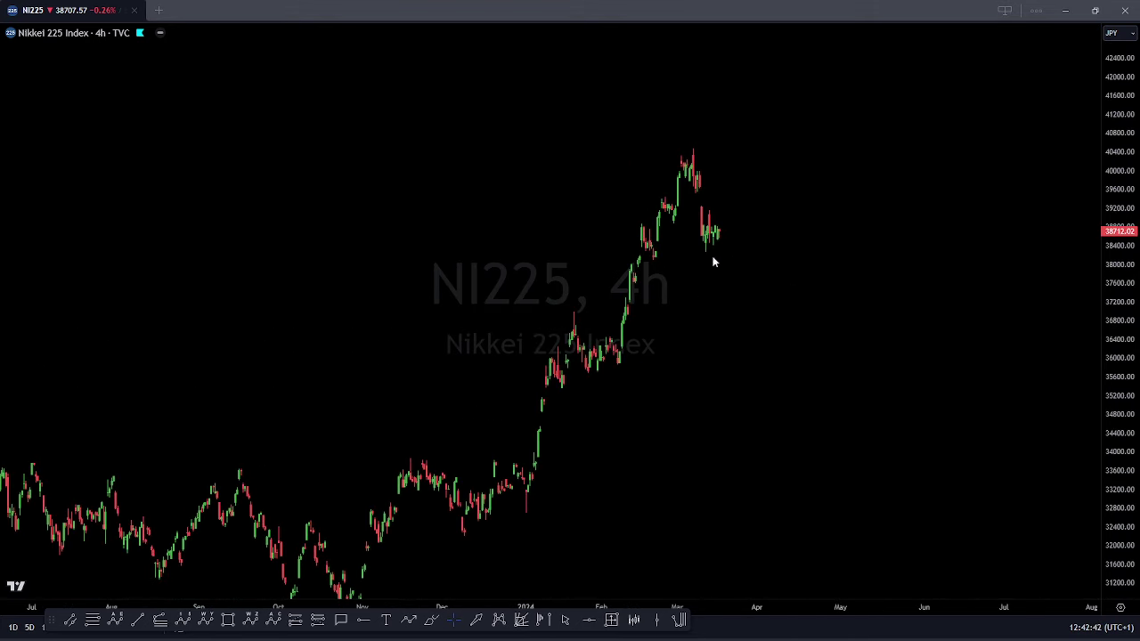
# Step: Sketch NI225's zigzag correction from about 40500 to 37600 and a rally beyond 42400, and clear the drawing
pyautogui.moveTo(696, 168)
pyautogui.mouseDown()
pyautogui.moveTo(705, 247)
pyautogui.moveTo(716, 202)
pyautogui.moveTo(764, 273)
pyautogui.moveTo(756, 294)
pyautogui.moveTo(840, 0)
pyautogui.mouseUp()
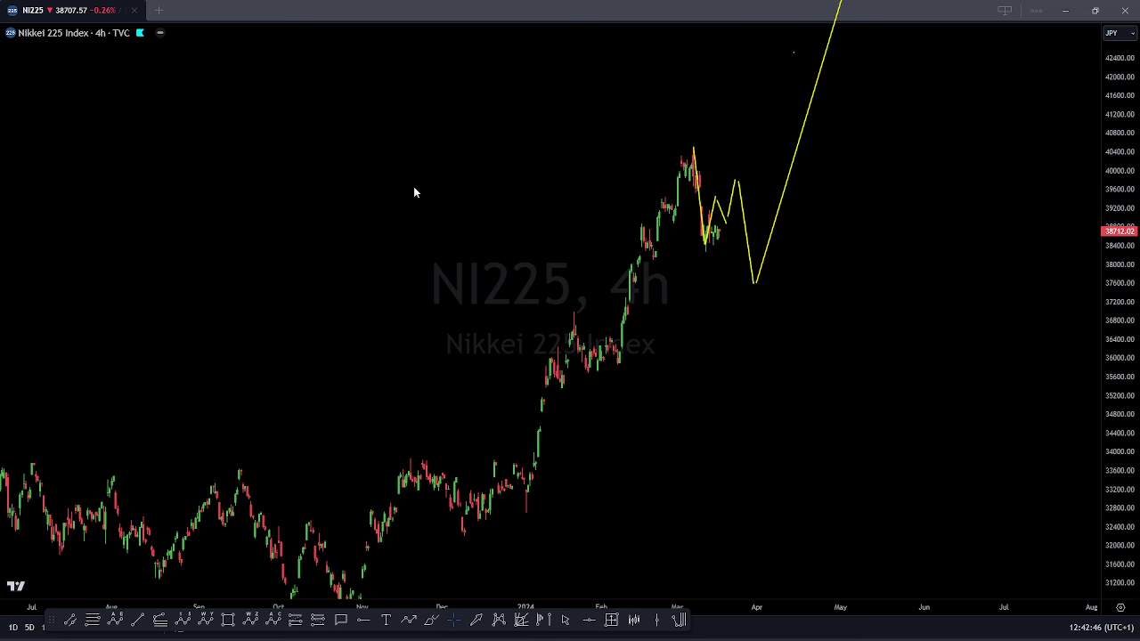
pyautogui.press('Escape')
pyautogui.click(547, 285)
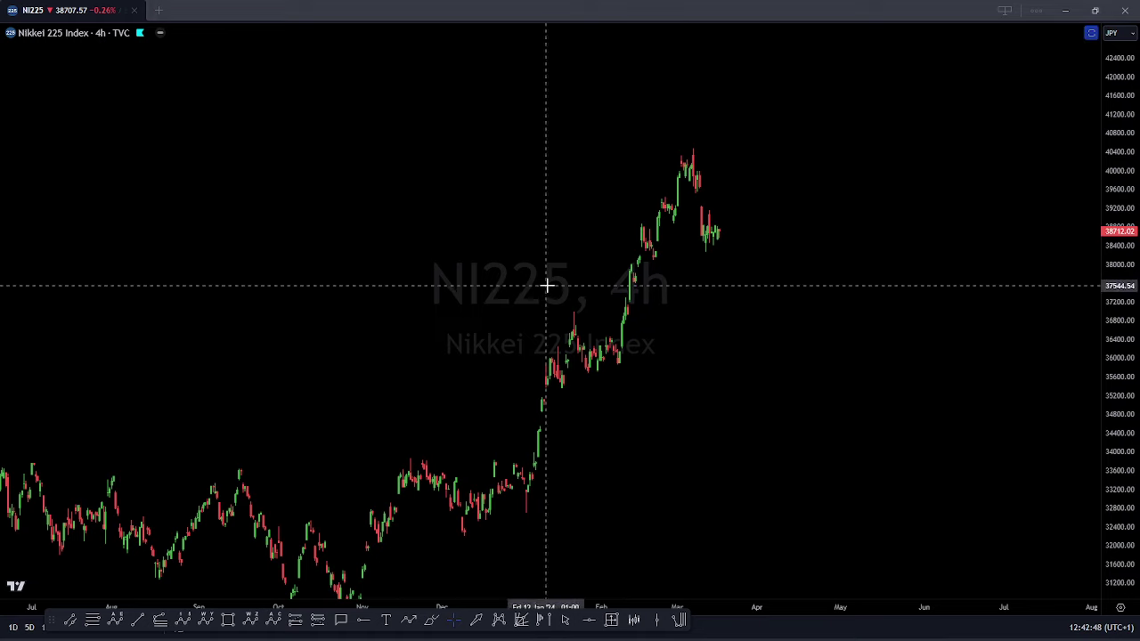
# Step: Switch the chart to NIFTY and frame its price action from May 2023 to March 2024
pyautogui.press('Down')
pyautogui.moveTo(1128, 97); pyautogui.dragTo(1124, 267)
pyautogui.scroll(-6, 871, 326)
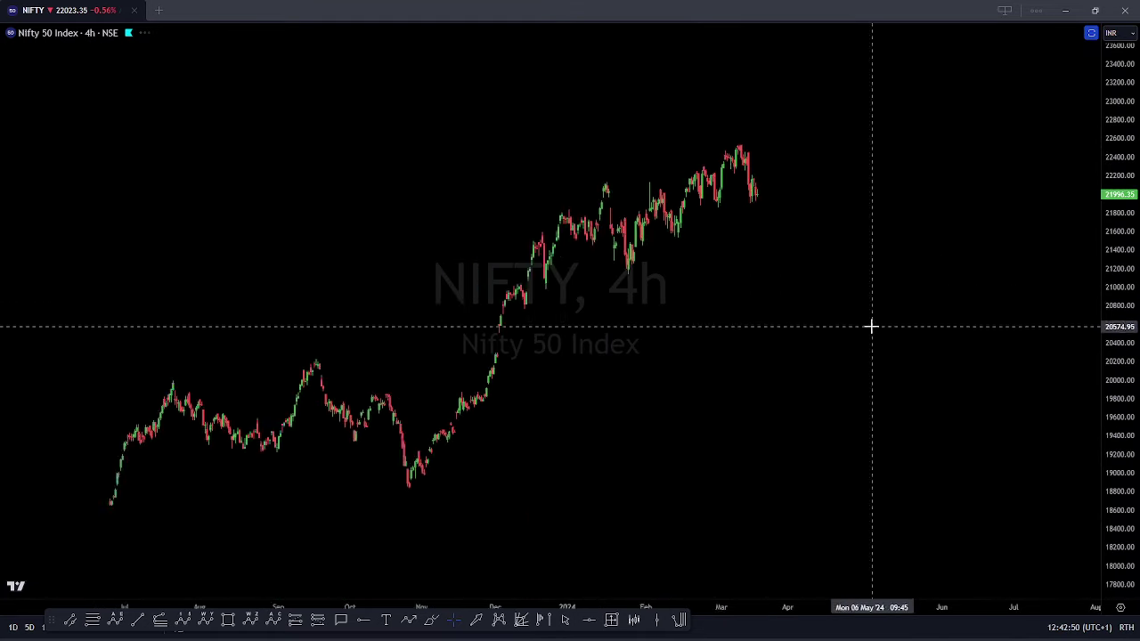
pyautogui.scroll(2, 998, 304)
pyautogui.scroll(3, 959, 302)
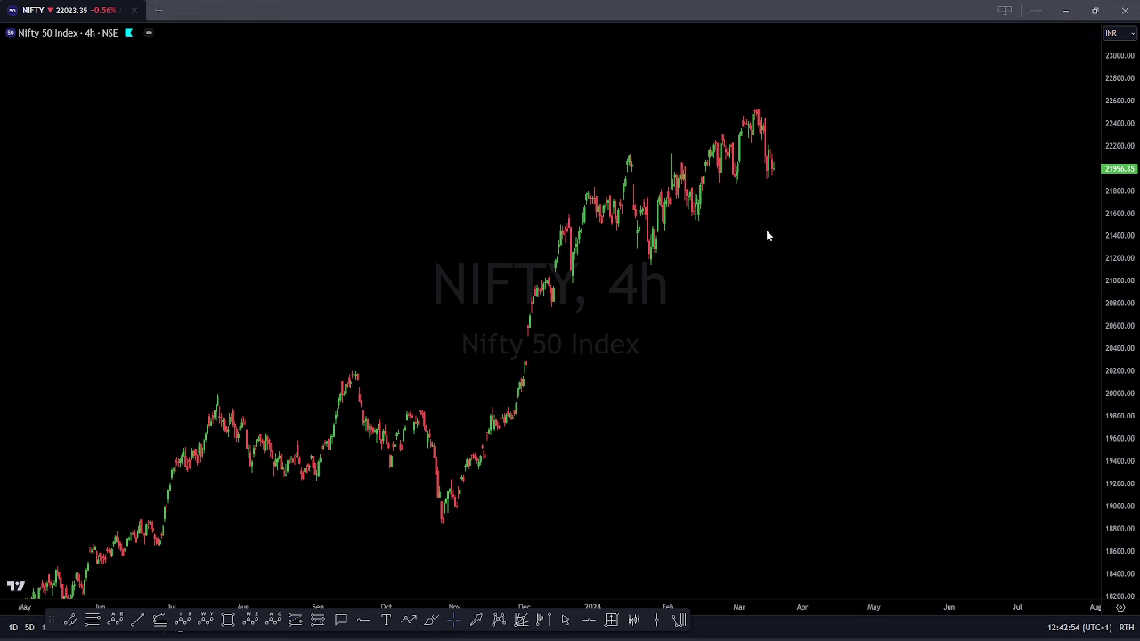
# Step: Sketch a rising wedge around NIFTY's early-2024 advance and trace the waves inside it from about 21200 to 22500
pyautogui.click(656, 168)
pyautogui.click(703, 223)
pyautogui.click(653, 256)
pyautogui.click(672, 158)
pyautogui.click(703, 220)
pyautogui.click(729, 135)
pyautogui.click(749, 178)
# Step: Project NIFTY's zigzag decline to about 21300 and a rally beyond 23000, marking the January low near 21150 with a horizontal line
pyautogui.click(776, 189)
pyautogui.click(801, 147)
pyautogui.click(651, 266)
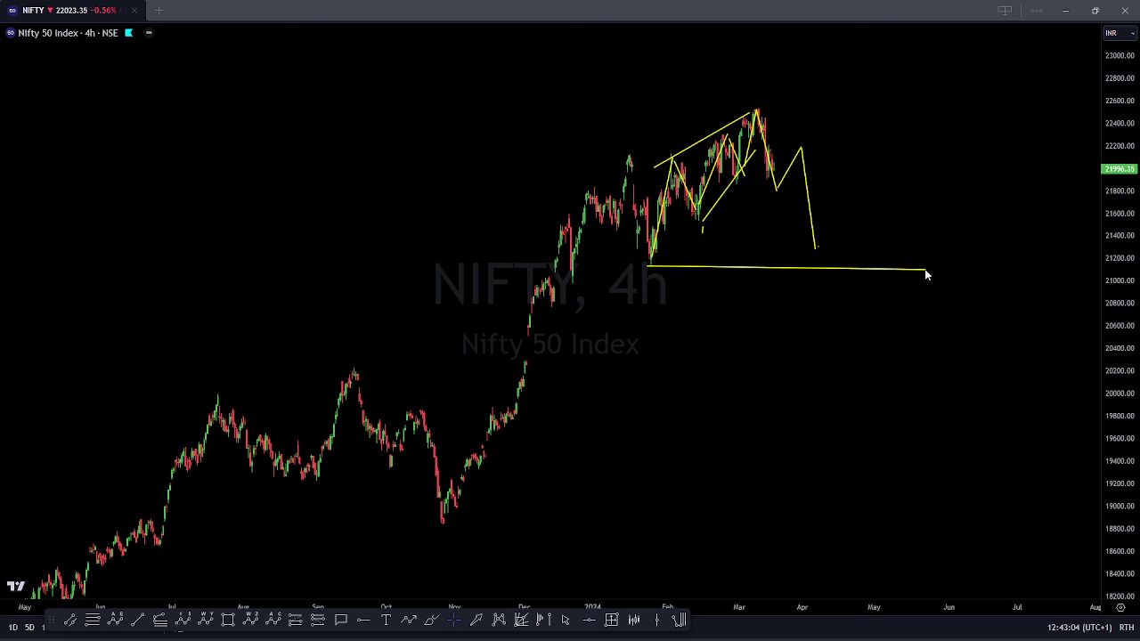
pyautogui.click(813, 242)
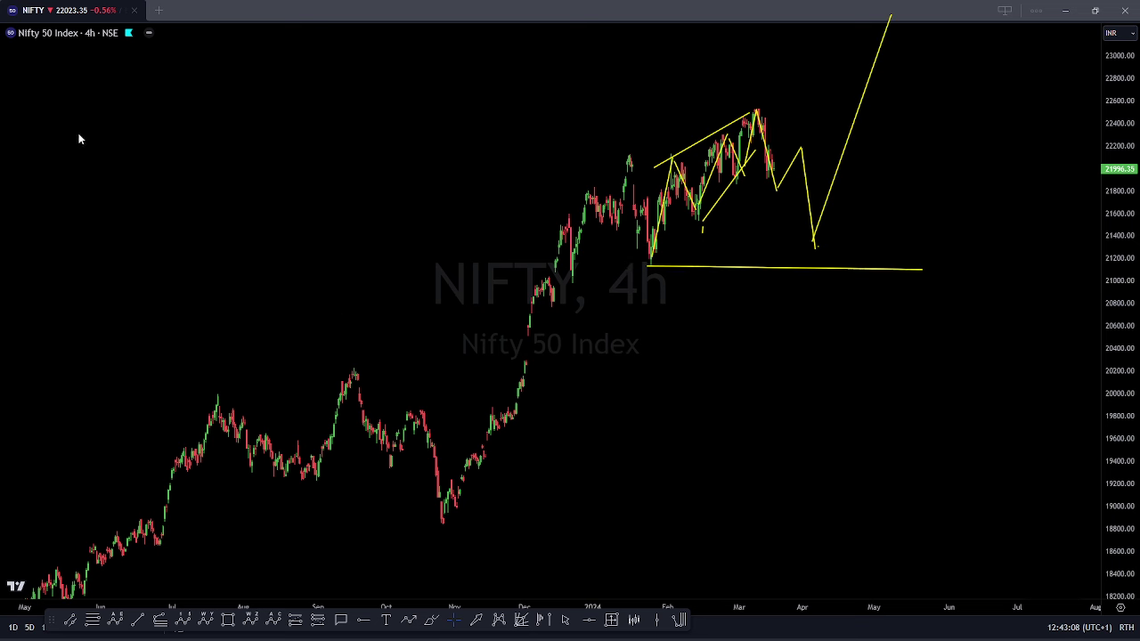
# Step: Draw an alternative straight NIFTY decline from the peak to about 21050 and underline the support level near 21100
pyautogui.click(745, 116)
pyautogui.click(791, 274)
pyautogui.click(696, 270)
pyautogui.click(883, 272)
# Step: Trace NIFTY's five-wave advance from about 18800 in late October through 22200 and 21300 to about 22600
pyautogui.click(422, 533)
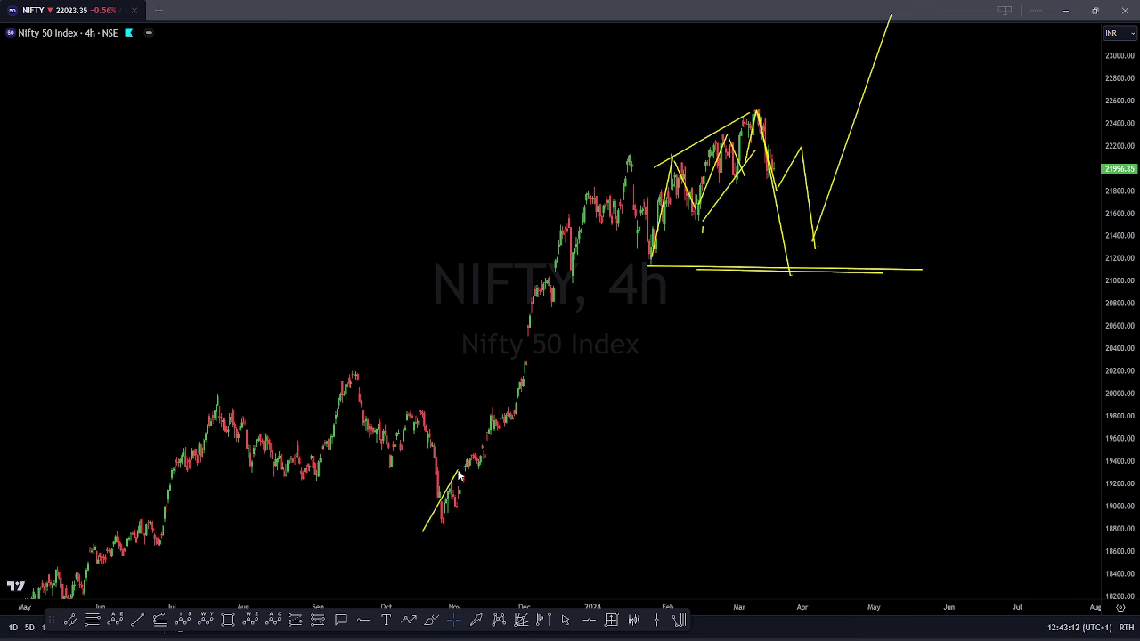
pyautogui.click(465, 504)
pyautogui.click(627, 146)
pyautogui.click(650, 251)
pyautogui.click(745, 100)
# Step: Project a deeper NIFTY zigzag to about 20900, 21800 and 20200 with a rally beyond 23000, and clear all drawings
pyautogui.click(756, 107)
pyautogui.click(787, 288)
pyautogui.click(842, 190)
pyautogui.click(865, 374)
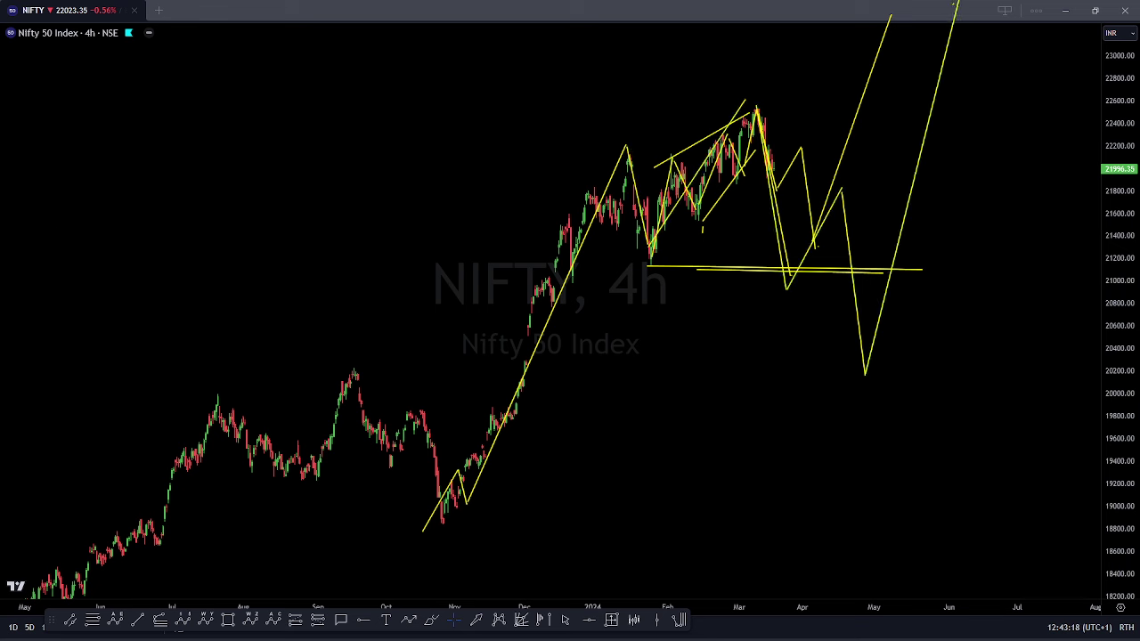
pyautogui.press('Escape')
# Step: Switch the chart to RTY1!, restore the hidden panels and open the watchlist
pyautogui.press('Down')
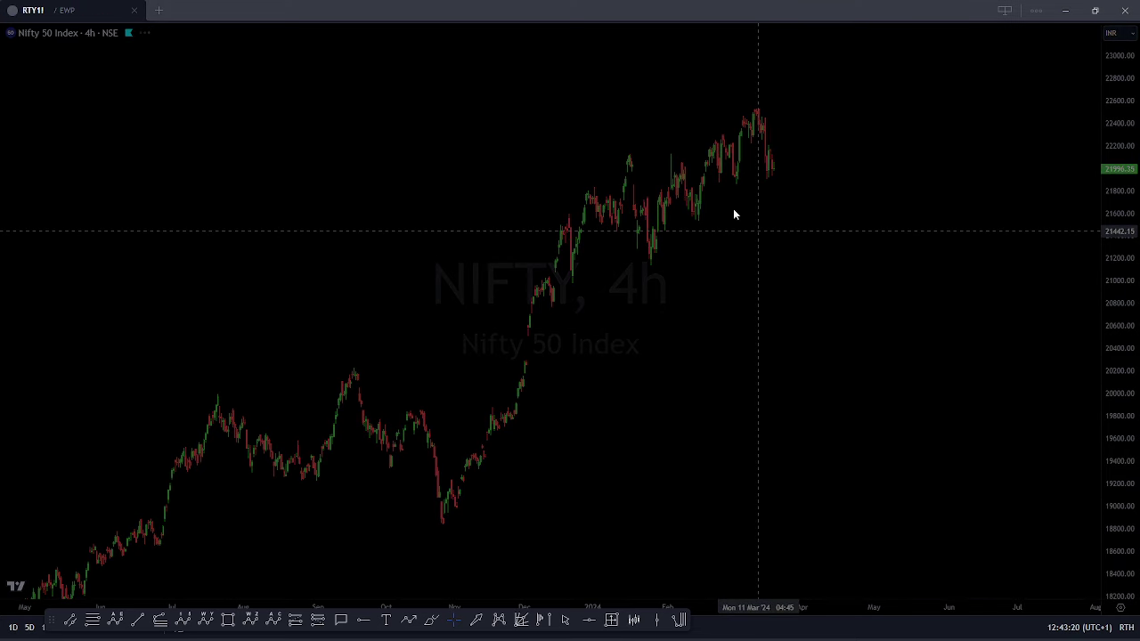
pyautogui.hotkey('shift', 'f')
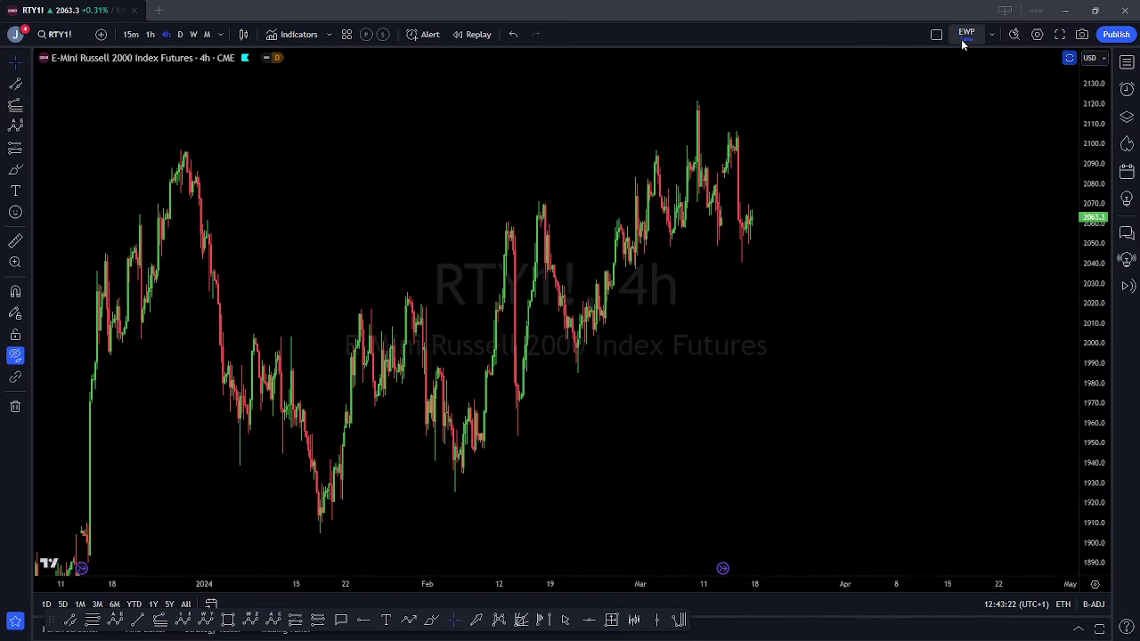
pyautogui.click(1127, 64)
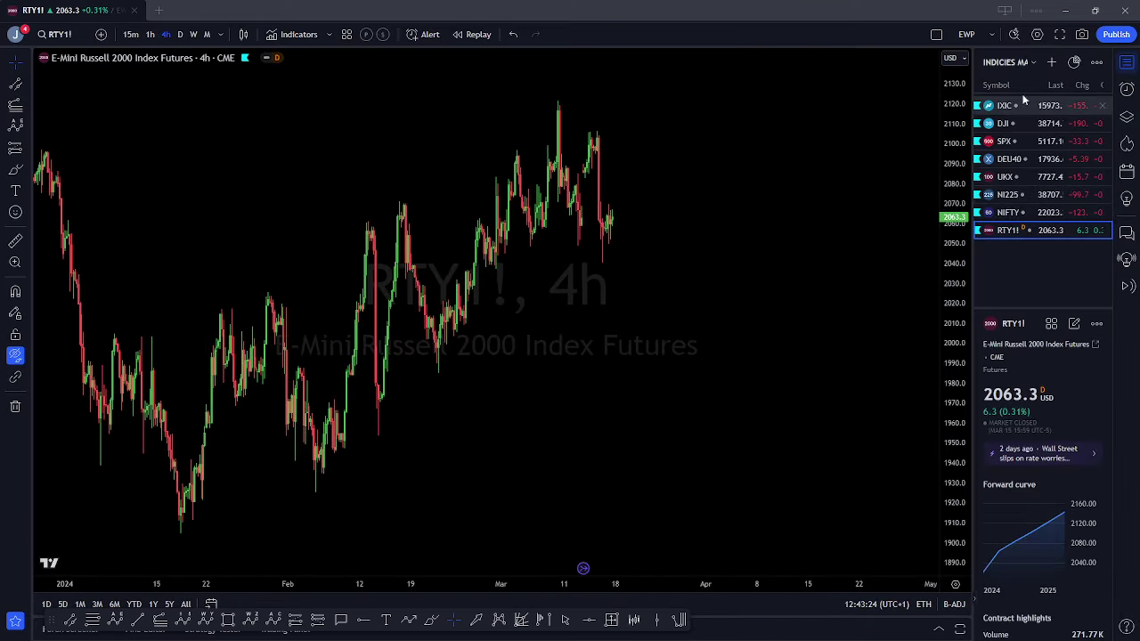
# Step: Change the watchlist to CRYPTO MARKETS and load BTCUSD on the chart
pyautogui.click(1006, 61)
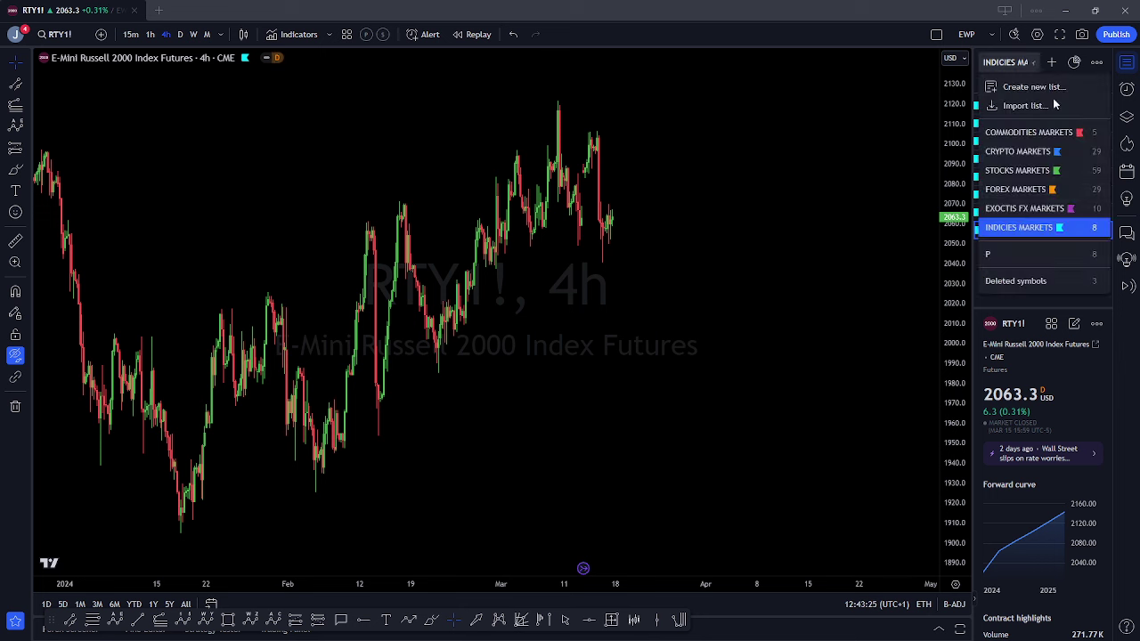
pyautogui.click(1006, 152)
pyautogui.click(1001, 107)
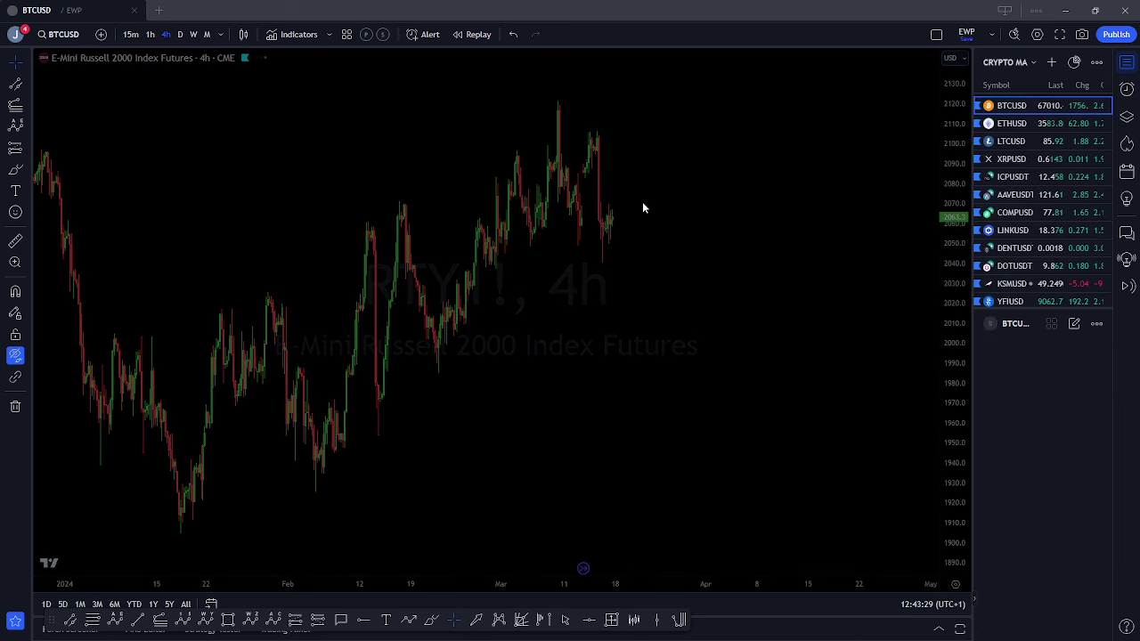
# Step: Set BTCUSD to the daily interval, hide the panels and frame its price action from 2016 to March 2024
pyautogui.scroll(-8, 686, 266)
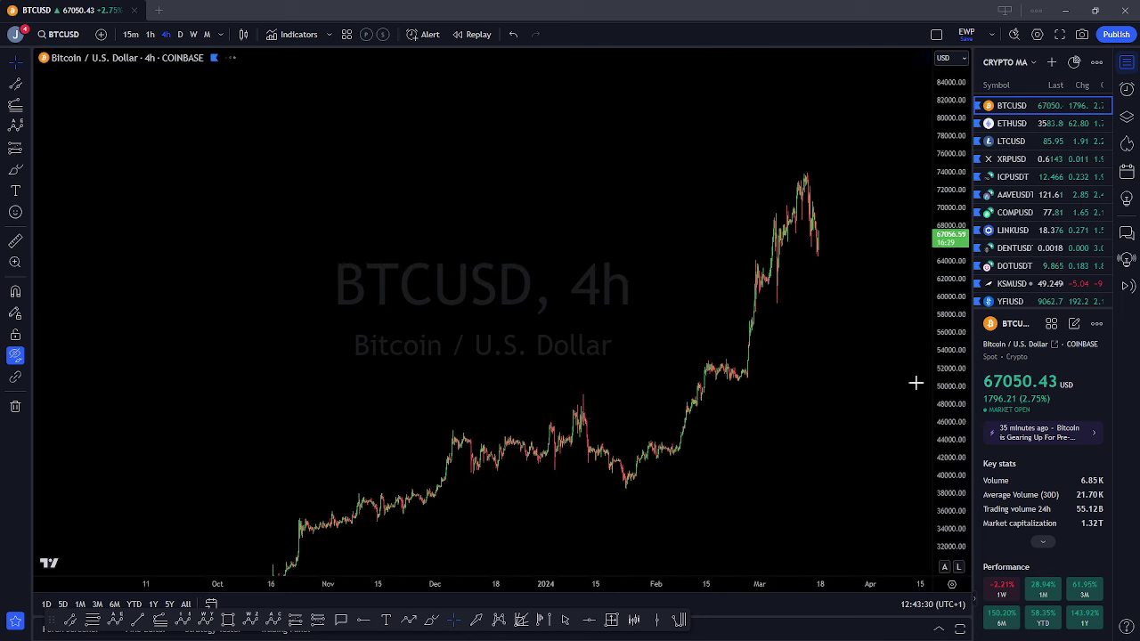
pyautogui.scroll(-5, 864, 443)
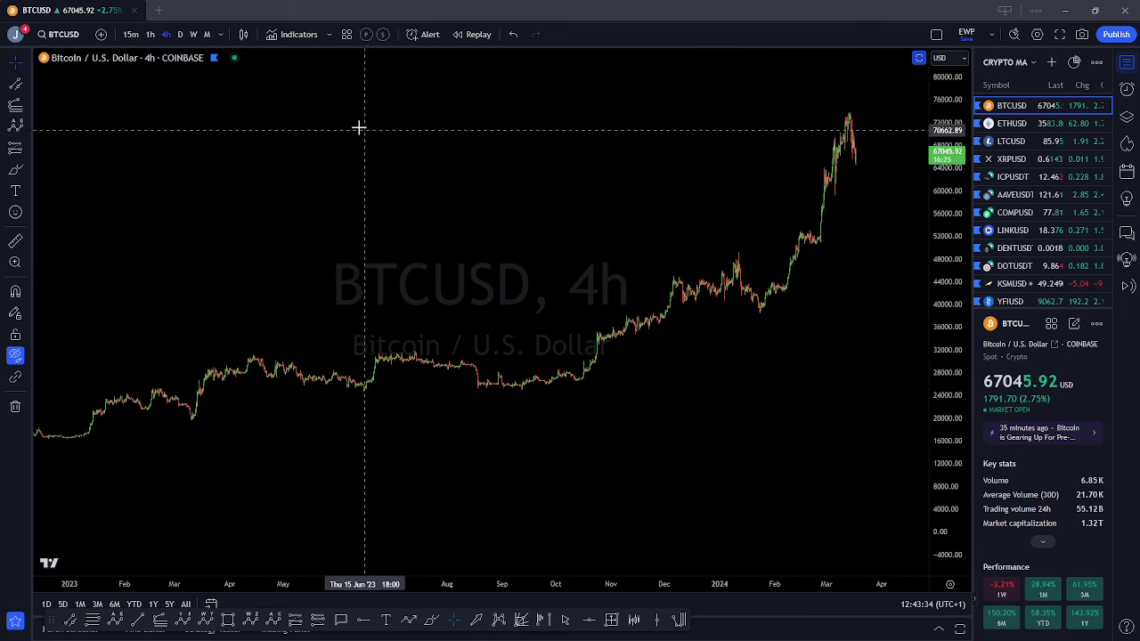
pyautogui.click(181, 35)
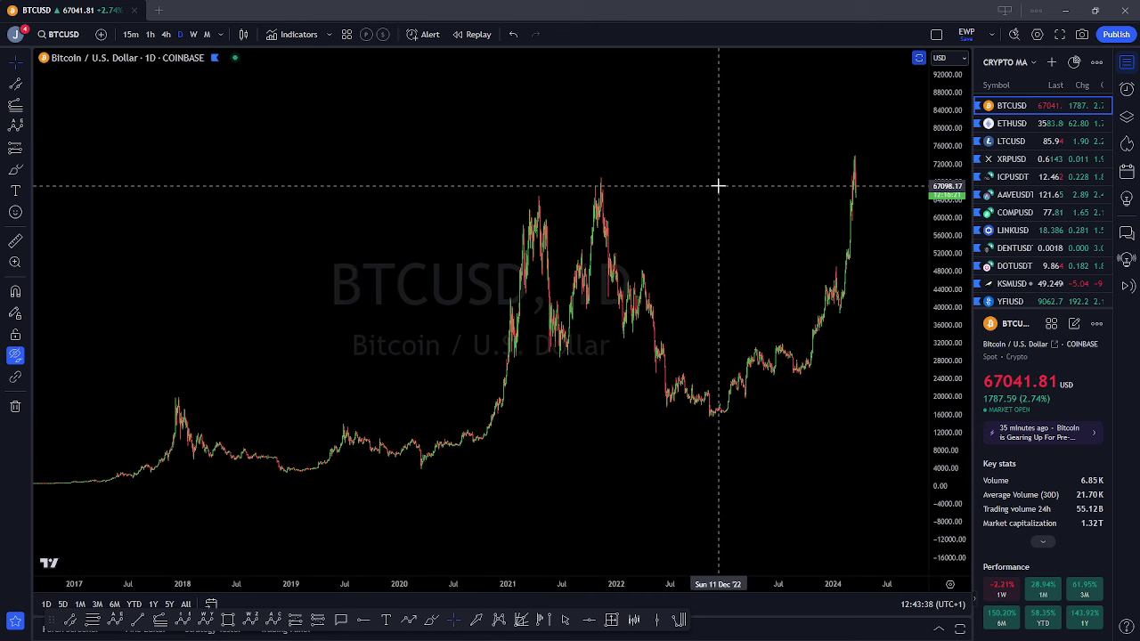
pyautogui.click(1060, 34)
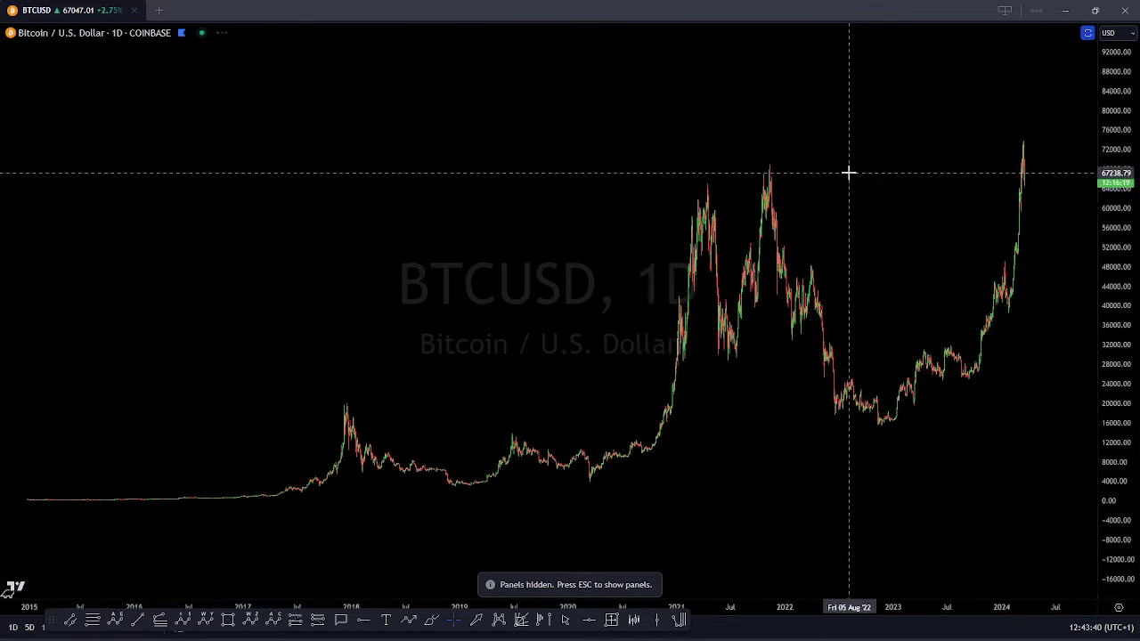
pyautogui.moveTo(1124, 193); pyautogui.dragTo(1124, 144)
pyautogui.moveTo(903, 185); pyautogui.dragTo(880, 228)
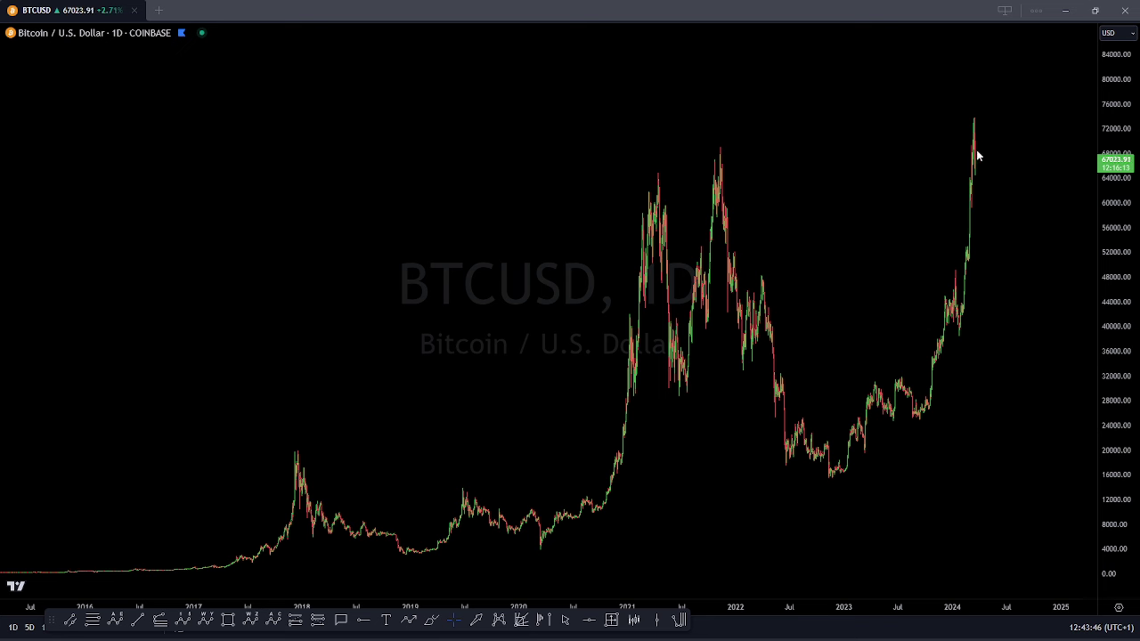
# Step: Project BTCUSD's zigzag drop to about 34500 and rally beyond 84000, and sketch a generic rise-correction-rise schematic over the 2016–2019 area
pyautogui.moveTo(976, 157)
pyautogui.mouseDown()
pyautogui.moveTo(988, 263)
pyautogui.moveTo(1006, 222)
pyautogui.moveTo(1026, 361)
pyautogui.moveTo(1048, 198)
pyautogui.mouseUp()
pyautogui.moveTo(1061, 145); pyautogui.dragTo(1094, 7)
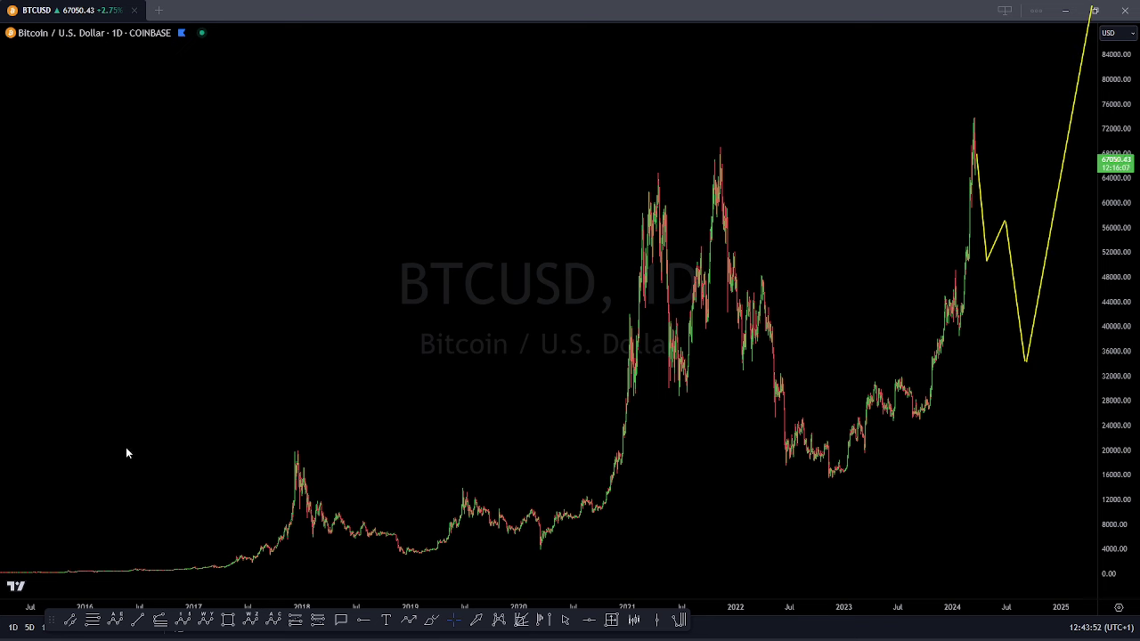
pyautogui.moveTo(111, 481)
pyautogui.mouseDown()
pyautogui.moveTo(186, 324)
pyautogui.moveTo(186, 297)
pyautogui.moveTo(206, 377)
pyautogui.moveTo(248, 397)
pyautogui.moveTo(264, 451)
pyautogui.moveTo(428, 107)
pyautogui.moveTo(444, 24)
pyautogui.mouseUp()
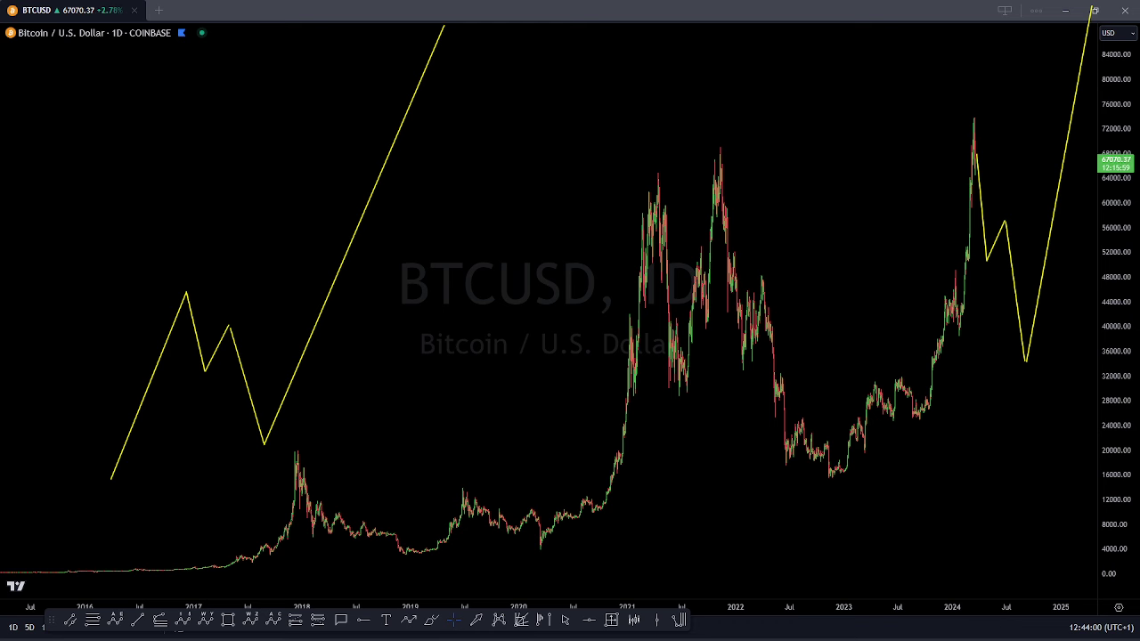
# Step: Sketch blue subwaves for the schematic's second rise: an initial rally, a zigzag pullback, a long advance, a small dip and a final rise
pyautogui.moveTo(277, 378); pyautogui.dragTo(184, 290)
pyautogui.click(327, 351)
pyautogui.click(340, 330)
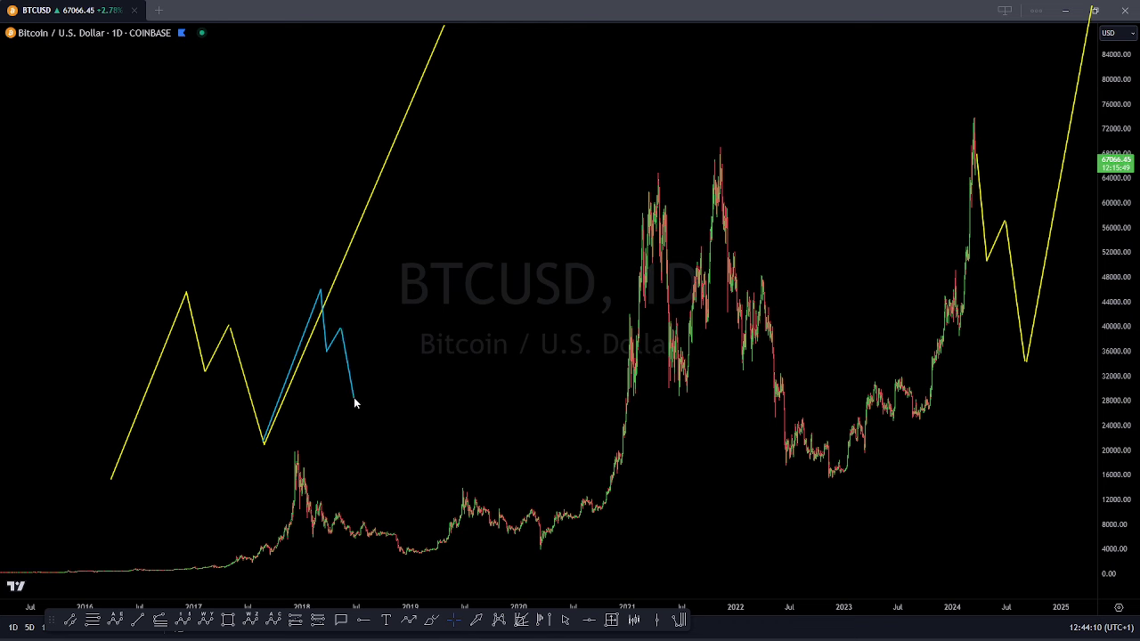
pyautogui.click(354, 398)
pyautogui.click(485, 60)
pyautogui.click(500, 108)
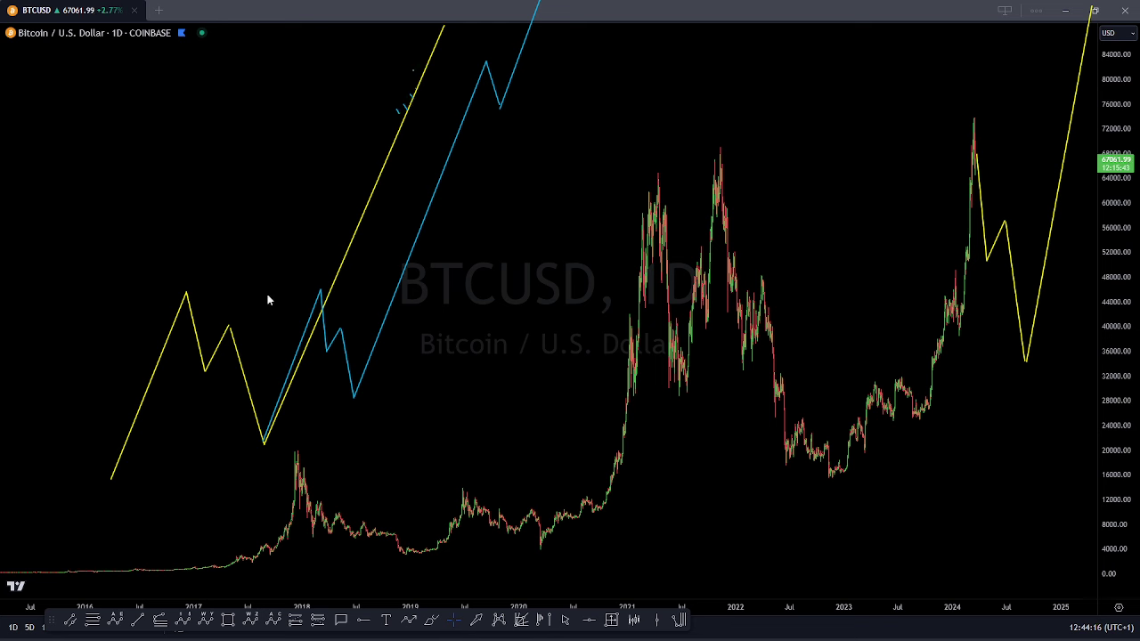
# Step: Connect the schematic's two equal peaks with a horizontal line, retrace the blue zigzag pullback, and clear all drawings
pyautogui.moveTo(185, 294); pyautogui.dragTo(321, 294)
pyautogui.moveTo(338, 330); pyautogui.dragTo(354, 397)
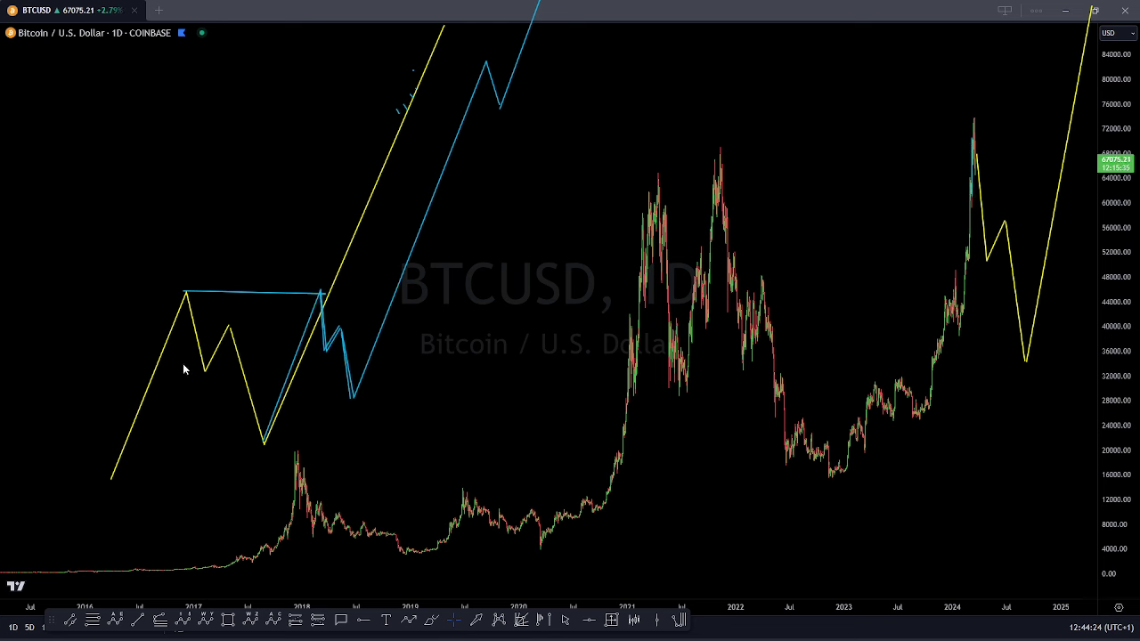
pyautogui.press('Escape')
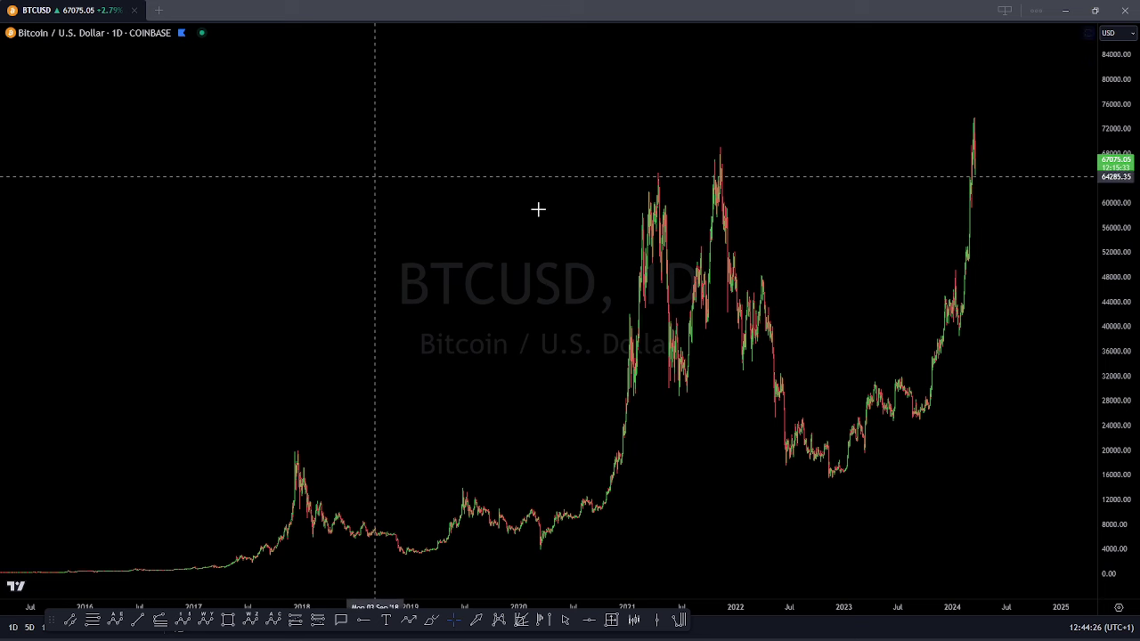
pyautogui.click(631, 339)
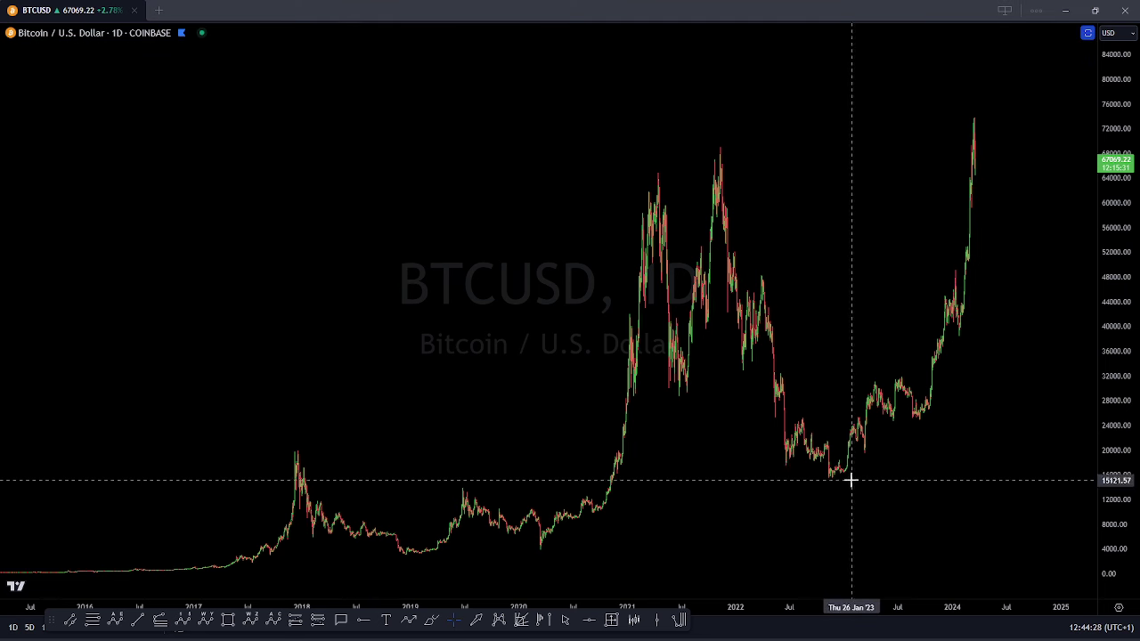
# Step: Zoom in on BTCUSD's recent rally and change the chart interval to 1W
pyautogui.scroll(20, 935, 303)
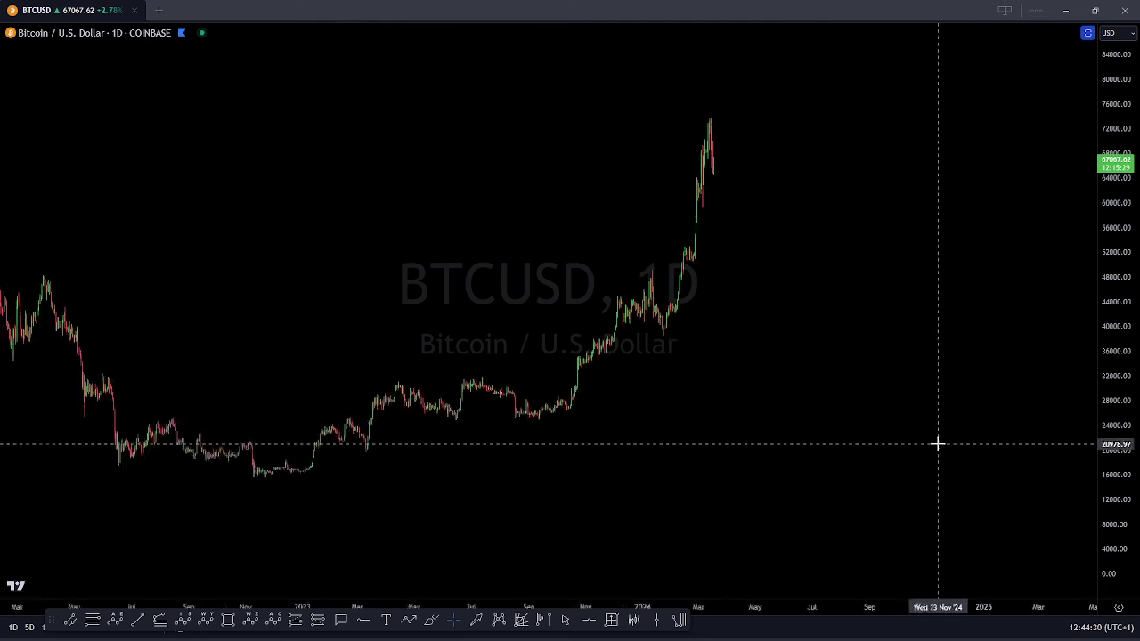
pyautogui.moveTo(581, 354); pyautogui.dragTo(761, 362)
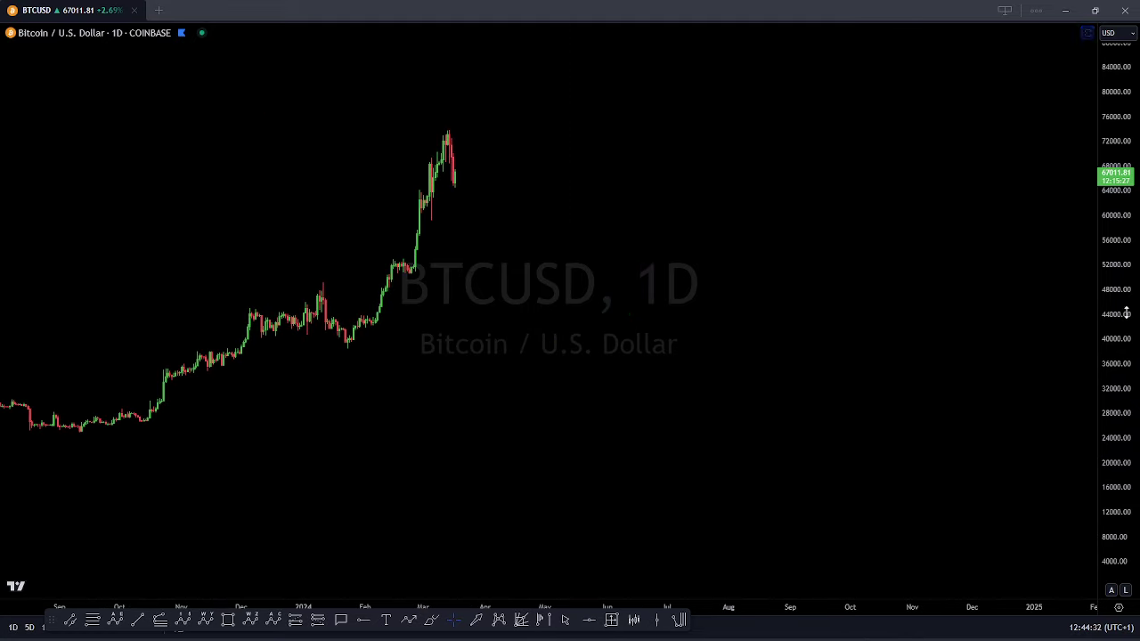
pyautogui.moveTo(1127, 314); pyautogui.dragTo(1125, 138)
pyautogui.moveTo(612, 301); pyautogui.dragTo(679, 364)
pyautogui.write('1')
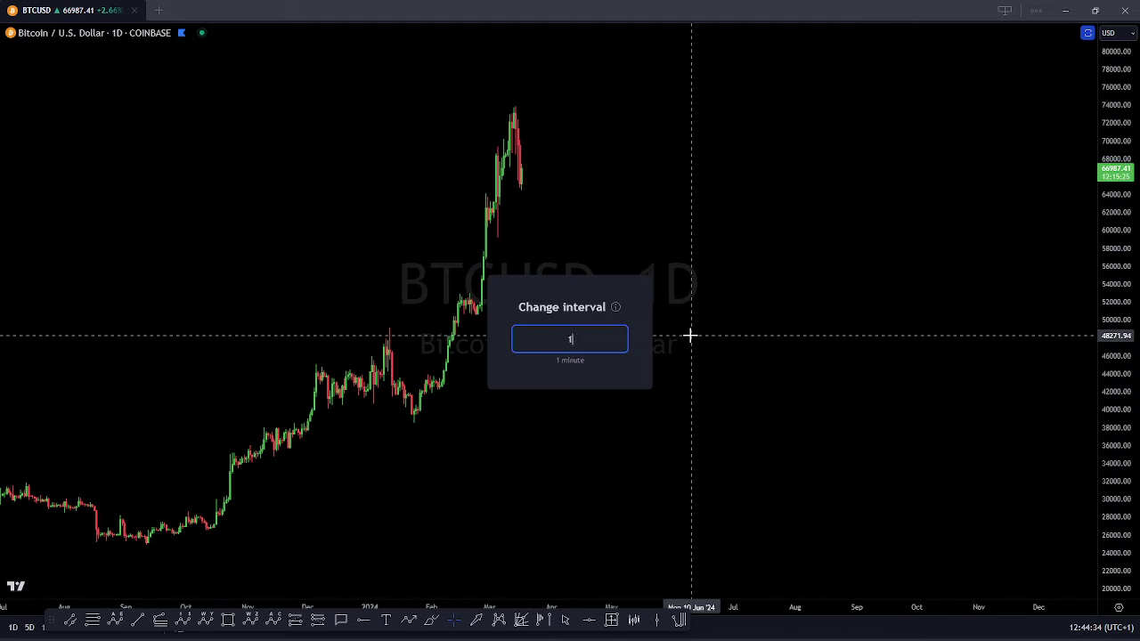
pyautogui.press('Return')
# Step: Mark the latest weekly BTCUSD candle's level near 69000 and wicks, project a stepped decline to about 36000, and clear the drawings
pyautogui.moveTo(766, 312); pyautogui.dragTo(806, 296)
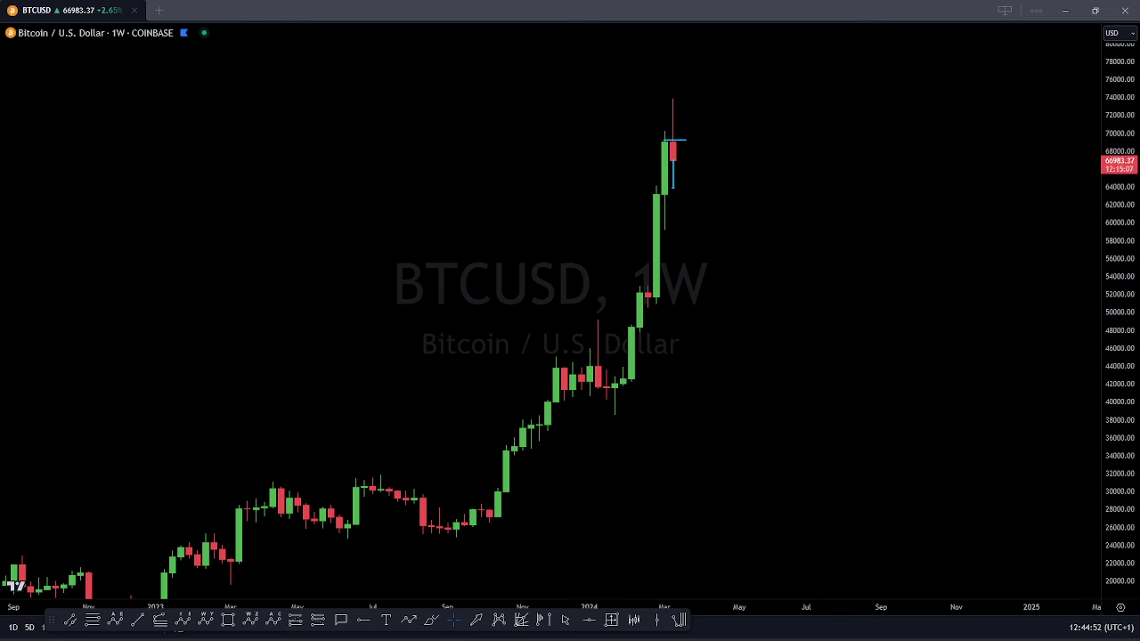
pyautogui.click(669, 146)
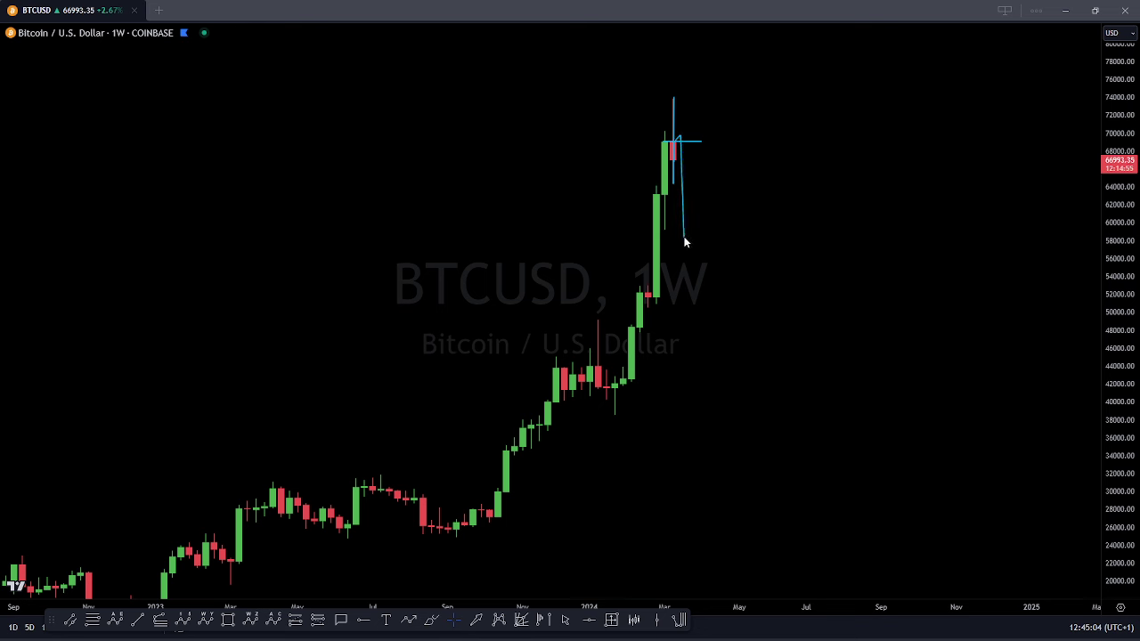
pyautogui.click(698, 347)
pyautogui.click(707, 319)
pyautogui.doubleClick(713, 437)
pyautogui.press('Delete')
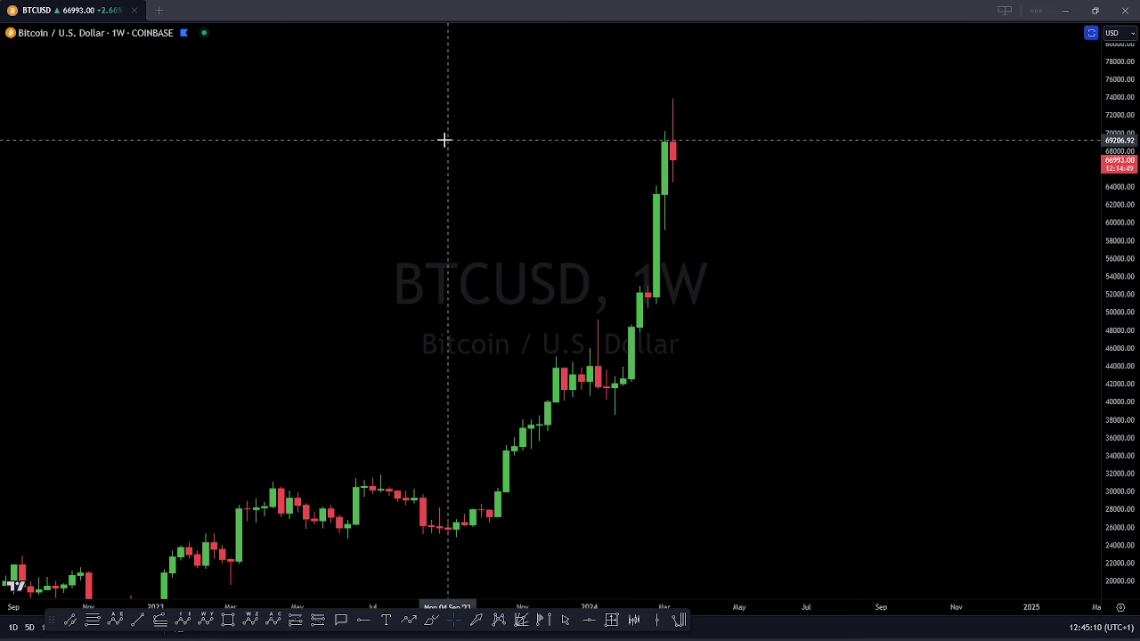
# Step: Change the BTCUSD chart interval to 1h and frame the advance from December 2023 to mid-March 2024
pyautogui.write('1')
pyautogui.press('Return')
pyautogui.scroll(-5, 784, 294)
pyautogui.scroll(-15, 781, 296)
pyautogui.moveTo(993, 283); pyautogui.dragTo(696, 349)
pyautogui.moveTo(777, 327); pyautogui.dragTo(789, 356)
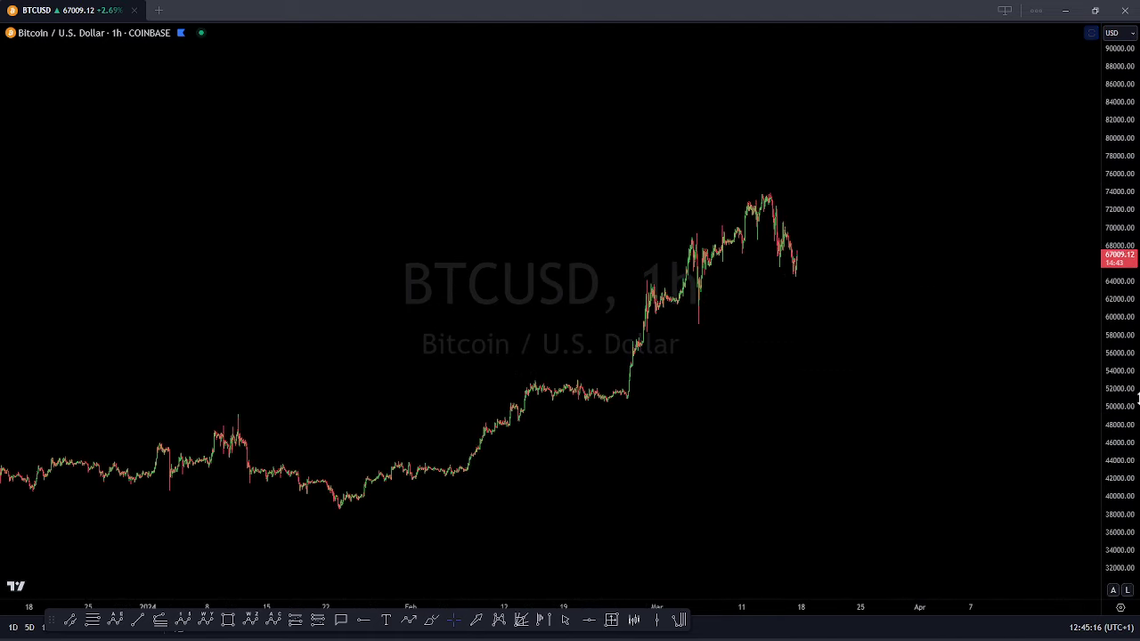
pyautogui.moveTo(1118, 348); pyautogui.dragTo(1116, 190)
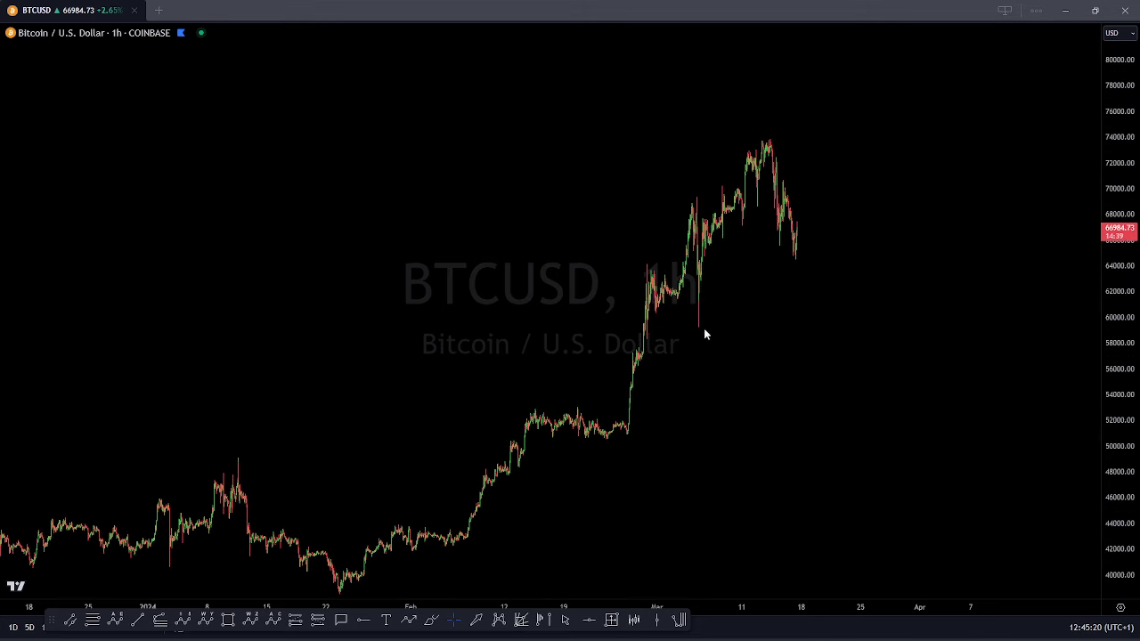
# Step: Mark BTCUSD's early-March low near 59200 and project a zigzag drop to about 62500 with a rally beyond 80000
pyautogui.moveTo(791, 328); pyautogui.dragTo(867, 323)
pyautogui.moveTo(768, 140)
pyautogui.mouseDown()
pyautogui.moveTo(777, 234)
pyautogui.moveTo(784, 196)
pyautogui.moveTo(798, 235)
pyautogui.mouseUp()
pyautogui.moveTo(803, 282); pyautogui.dragTo(876, 6)
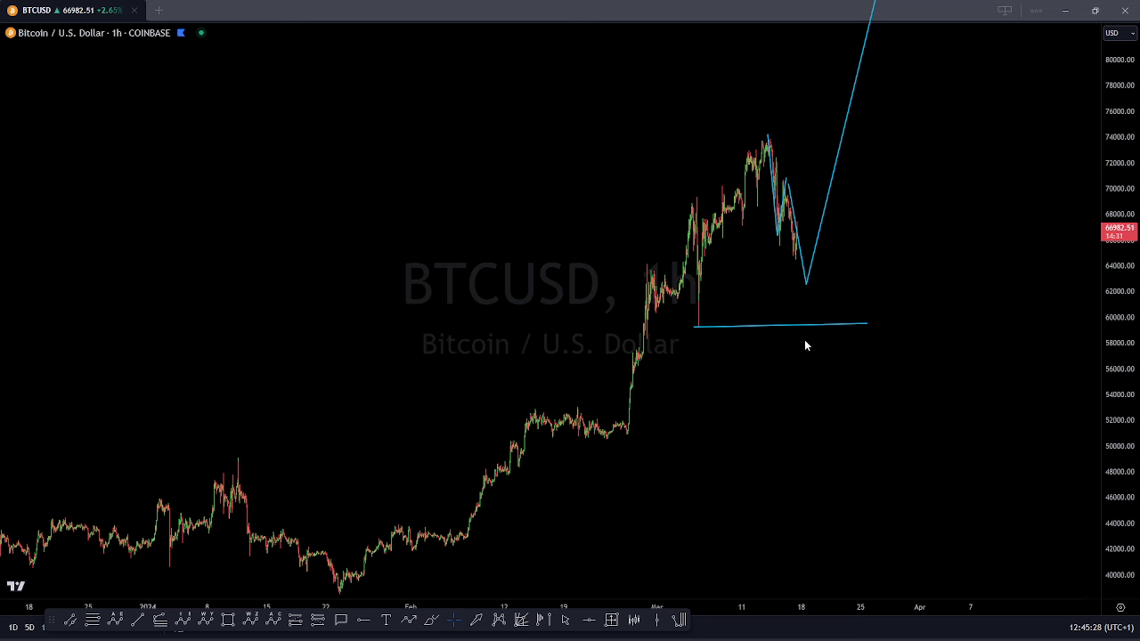
# Step: Project an alternative stepped decline through the 59000 level to below 40000 with a steep rally beyond 80000, and clear all drawings
pyautogui.moveTo(786, 178); pyautogui.dragTo(821, 335)
pyautogui.moveTo(701, 329)
pyautogui.mouseDown()
pyautogui.moveTo(887, 329)
pyautogui.moveTo(842, 259)
pyautogui.moveTo(899, 464)
pyautogui.moveTo(909, 446)
pyautogui.moveTo(936, 472)
pyautogui.mouseUp()
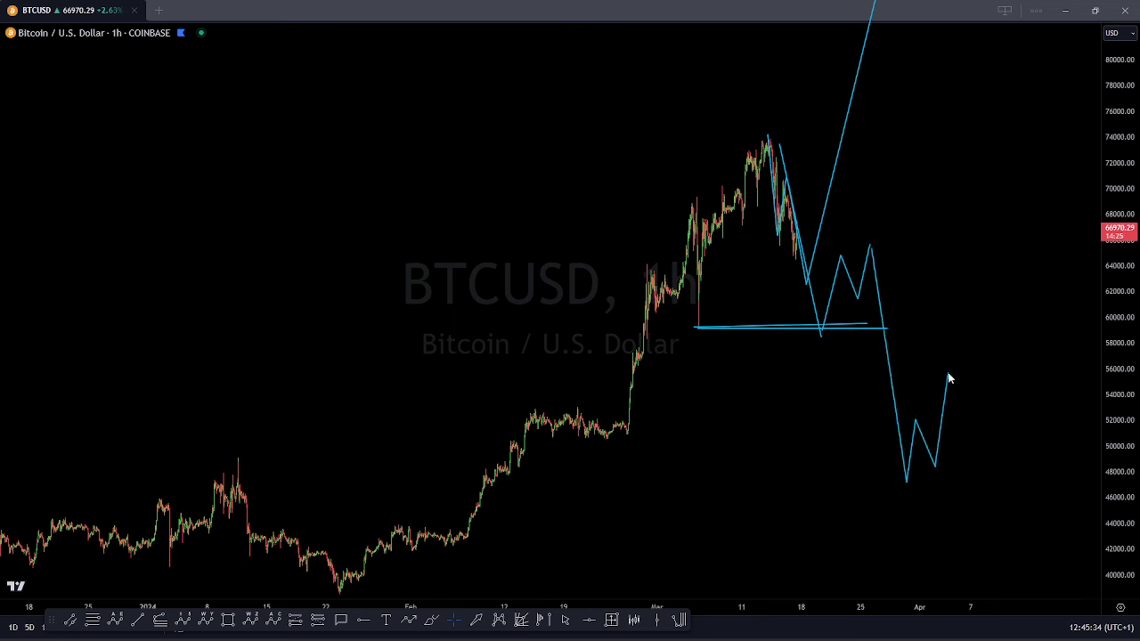
pyautogui.moveTo(975, 514); pyautogui.dragTo(973, 574)
pyautogui.moveTo(1002, 528)
pyautogui.mouseDown()
pyautogui.moveTo(1005, 628)
pyautogui.moveTo(1016, 637)
pyautogui.moveTo(1026, 34)
pyautogui.mouseUp()
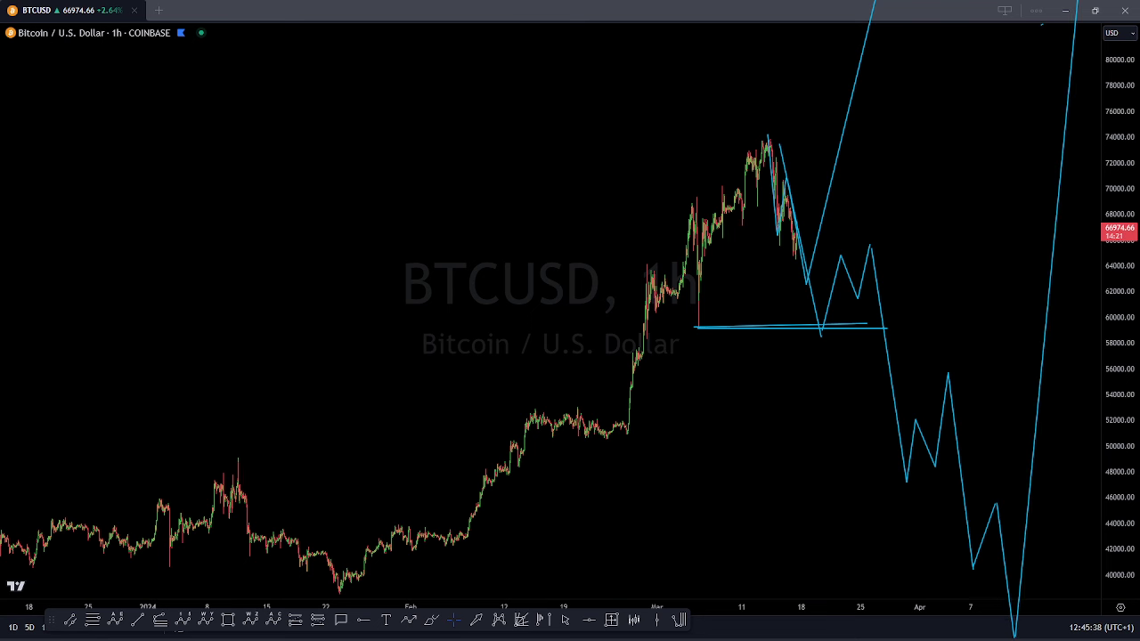
pyautogui.press('Escape')
# Step: Change the interval to 1D and project BTCUSD's fall from the March 2024 peak to about 34500, a bounce to 48000 and another drop
pyautogui.scroll(-2, 743, 321)
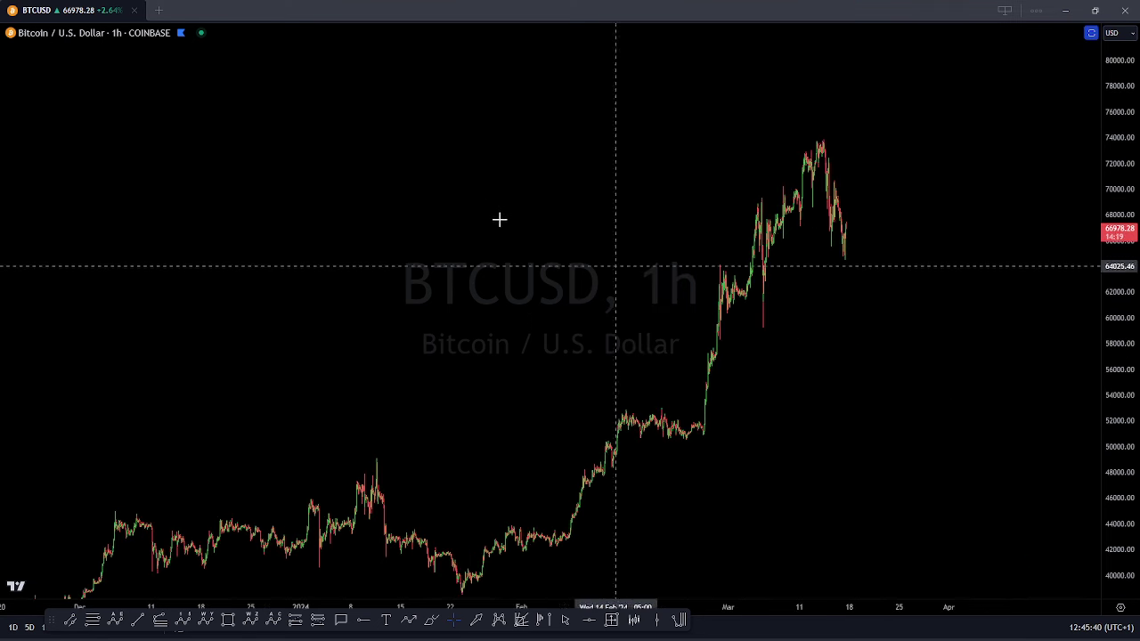
pyautogui.write('1')
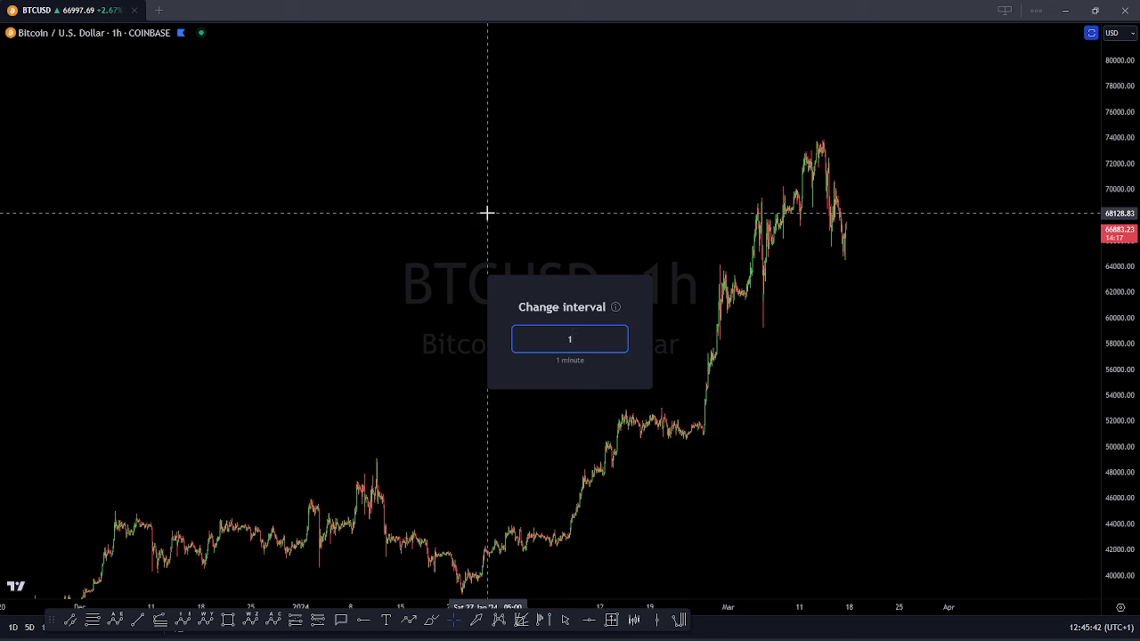
pyautogui.write('D')
pyautogui.press('Return')
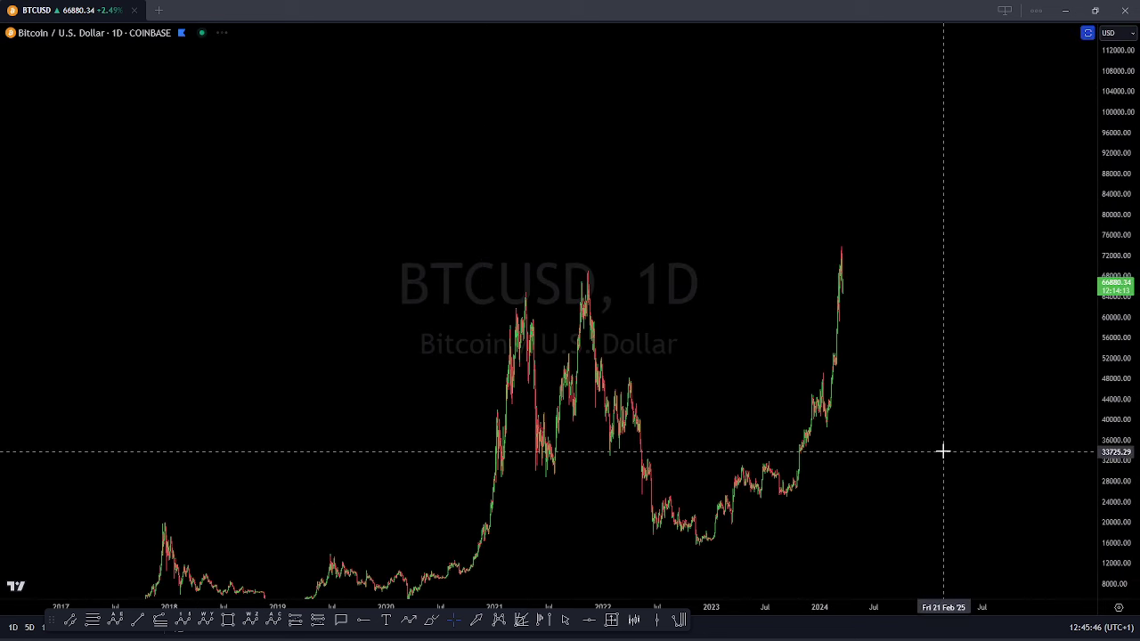
pyautogui.scroll(5, 850, 425)
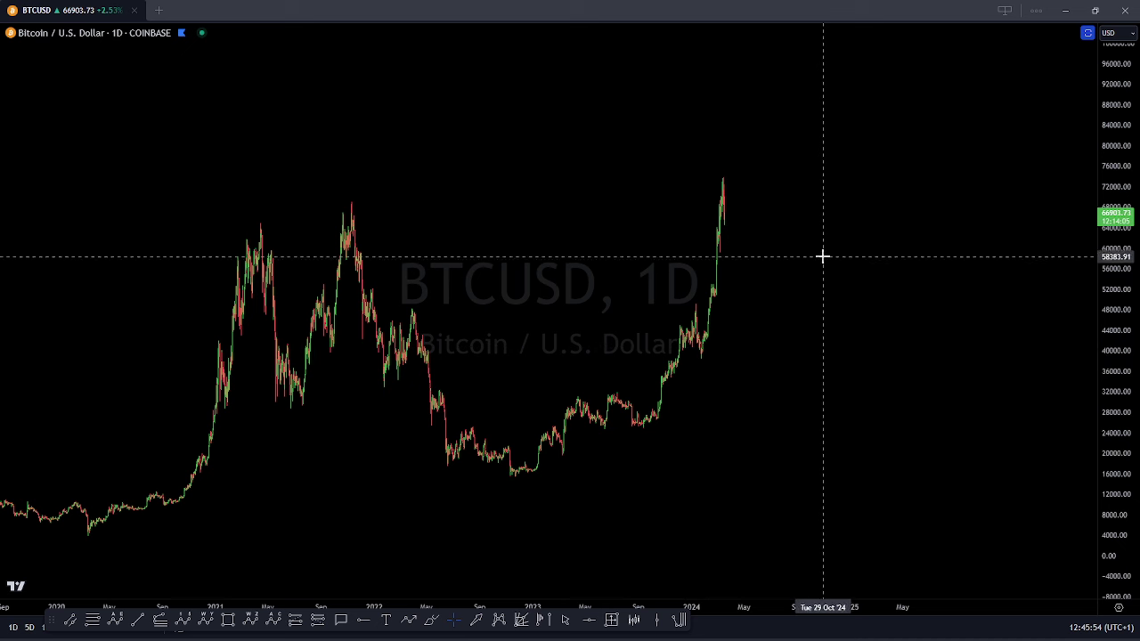
pyautogui.moveTo(1109, 294); pyautogui.dragTo(1091, 235)
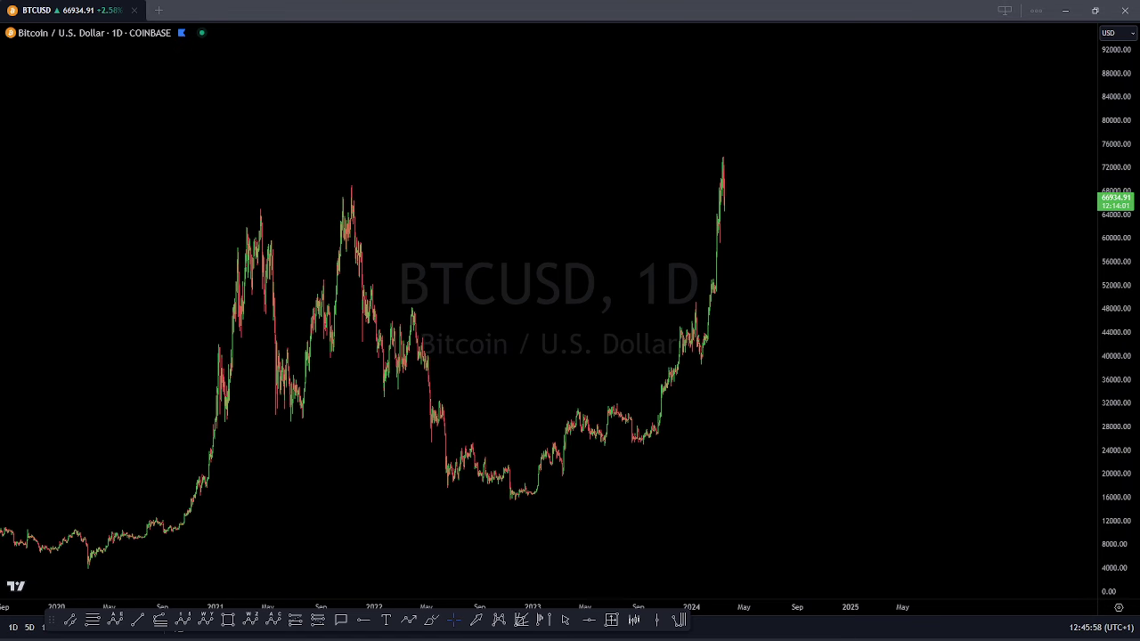
pyautogui.moveTo(729, 250)
pyautogui.mouseDown()
pyautogui.moveTo(735, 396)
pyautogui.moveTo(742, 388)
pyautogui.mouseUp()
pyautogui.click(772, 310)
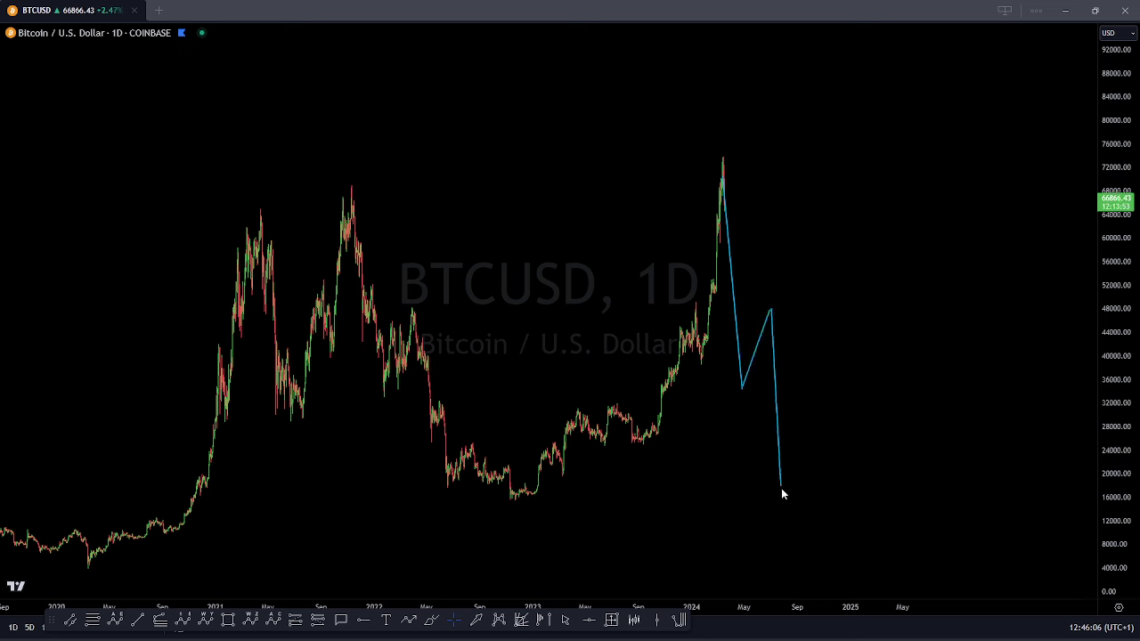
# Step: Trace BTCUSD's zigzag decline from the late-2021 peak to the 2022 low and its three-leg rise to the March 2024 peak
pyautogui.moveTo(338, 184); pyautogui.dragTo(396, 461)
pyautogui.moveTo(389, 416); pyautogui.dragTo(418, 296)
pyautogui.moveTo(434, 323)
pyautogui.mouseDown()
pyautogui.moveTo(524, 510)
pyautogui.moveTo(554, 398)
pyautogui.mouseUp()
pyautogui.click(577, 394)
pyautogui.click(635, 456)
pyautogui.click(723, 160)
# Step: Redraw the projected zigzag through about 34000 and 53000 down to 5000, add a rally beyond 92000, and clear all drawings
pyautogui.click(738, 393)
pyautogui.click(786, 281)
pyautogui.click(816, 561)
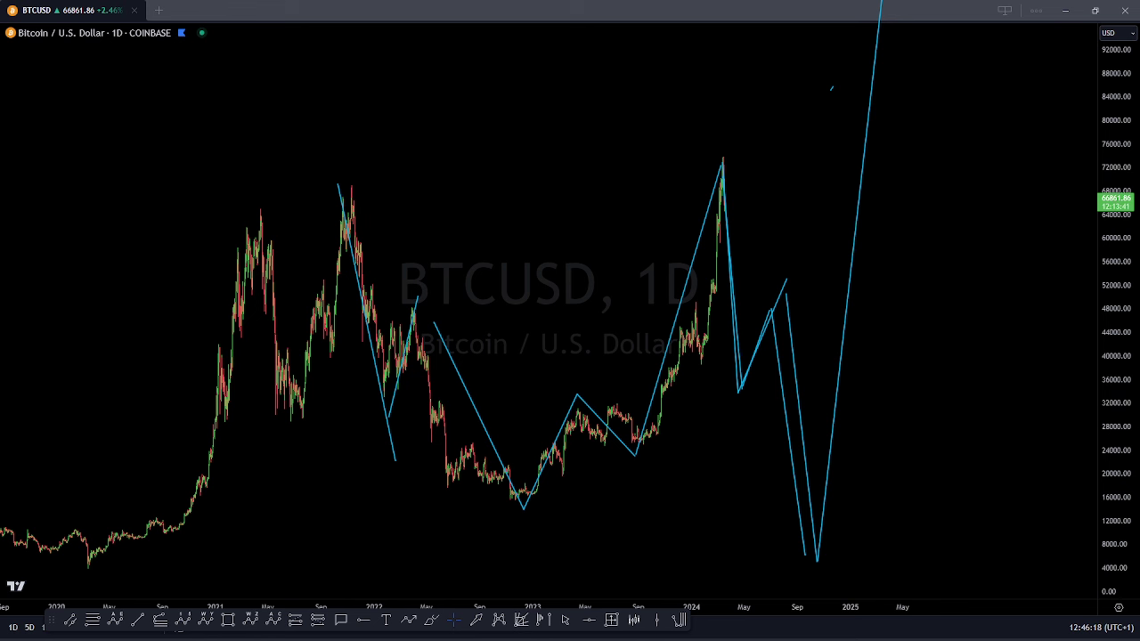
pyautogui.press('Escape')
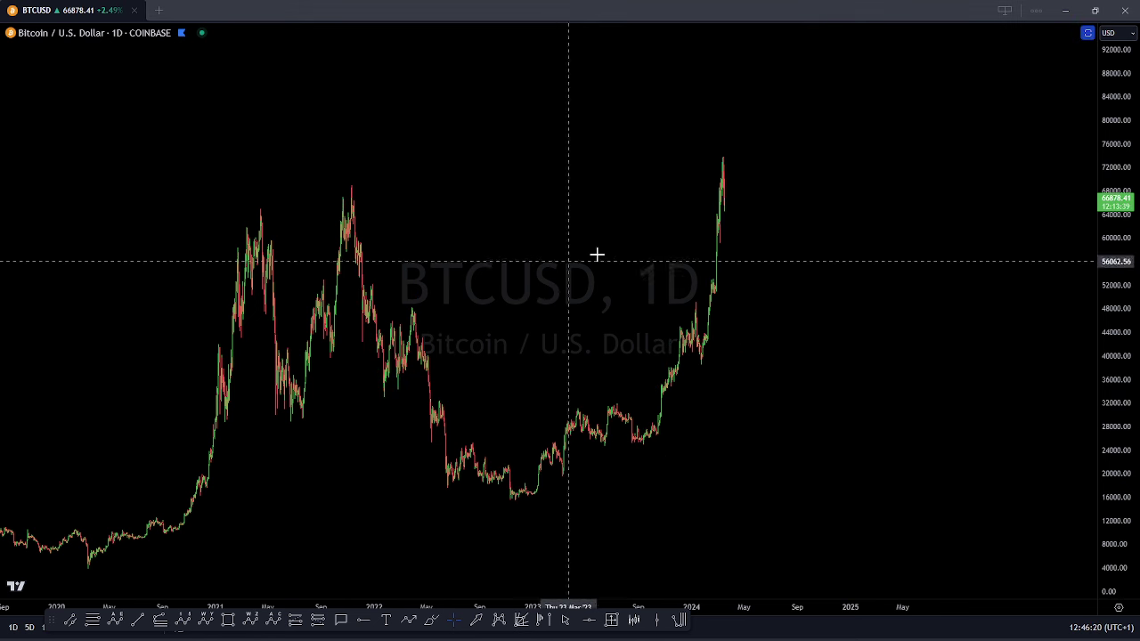
# Step: Examine BTCUSD's daily rally from October 2023 to March 2024 at closer range
pyautogui.scroll(9, 687, 250)
pyautogui.moveTo(454, 274); pyautogui.dragTo(767, 285)
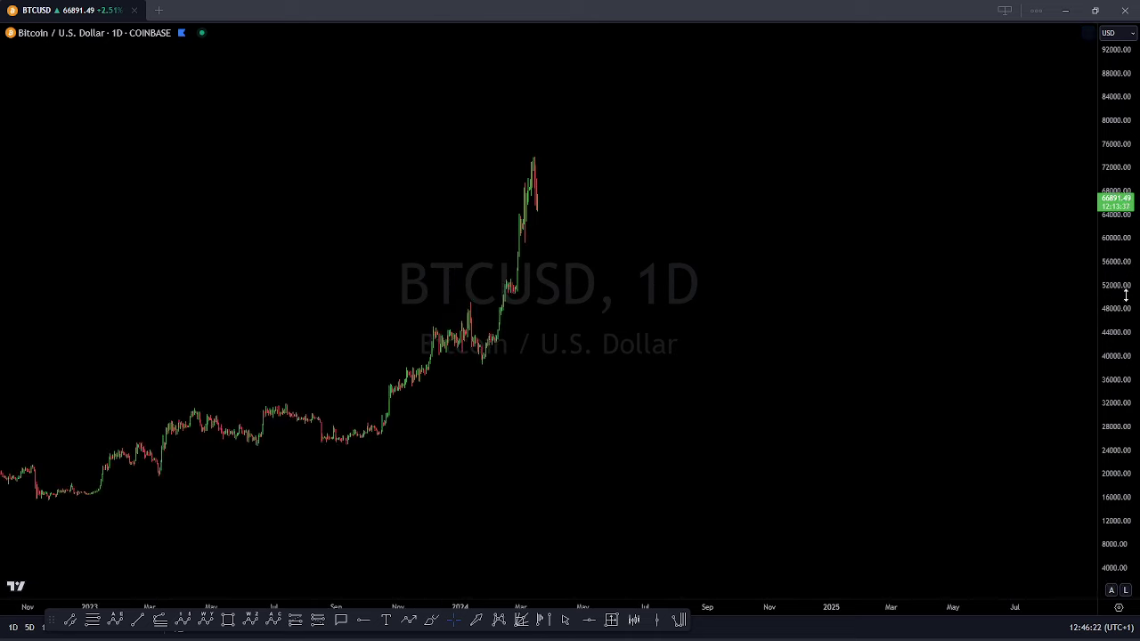
pyautogui.moveTo(1127, 296); pyautogui.dragTo(1119, 60)
pyautogui.moveTo(746, 245); pyautogui.dragTo(882, 371)
pyautogui.scroll(5, 888, 372)
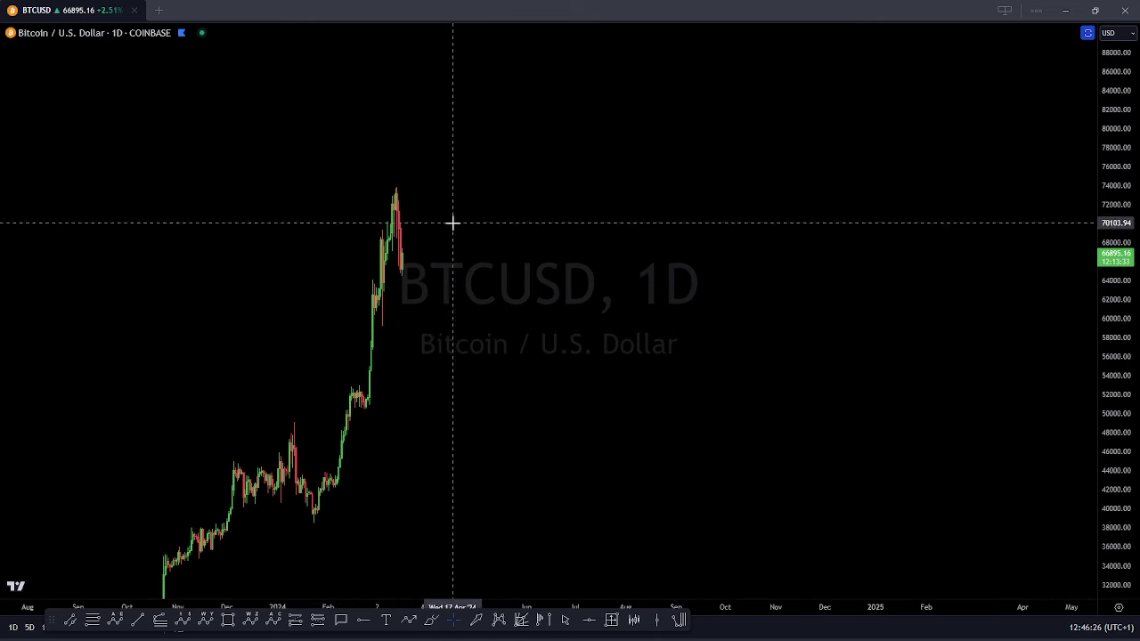
pyautogui.moveTo(474, 224); pyautogui.dragTo(827, 226)
pyautogui.scroll(2, 918, 232)
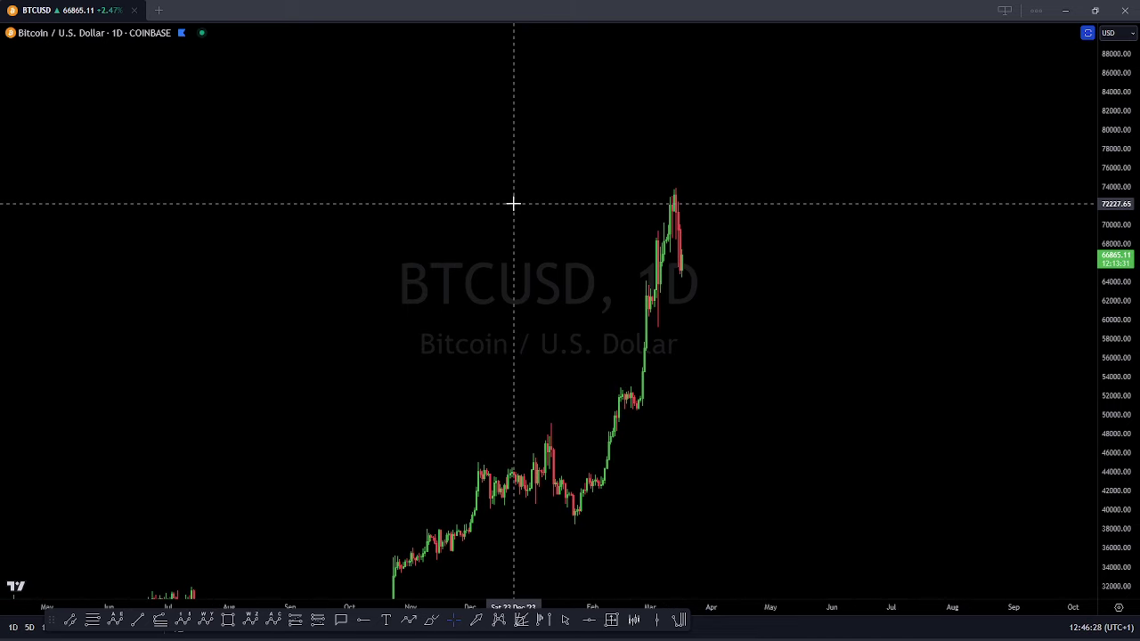
# Step: Switch to the ETHUSD chart and change its interval to 4h
pyautogui.press('Down')
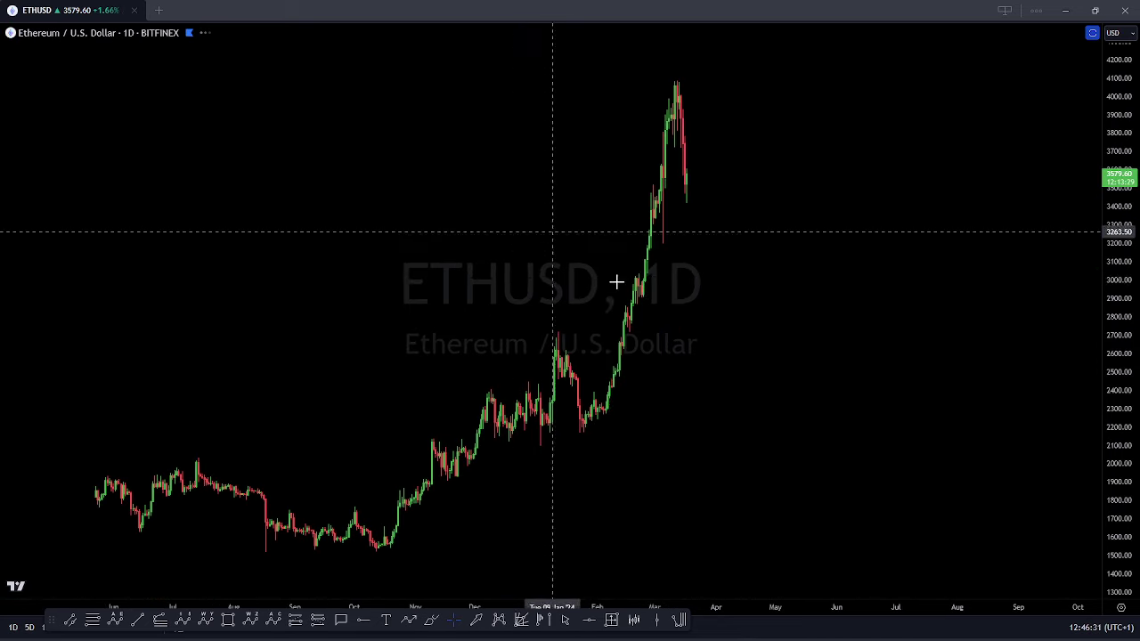
pyautogui.scroll(-3, 966, 321)
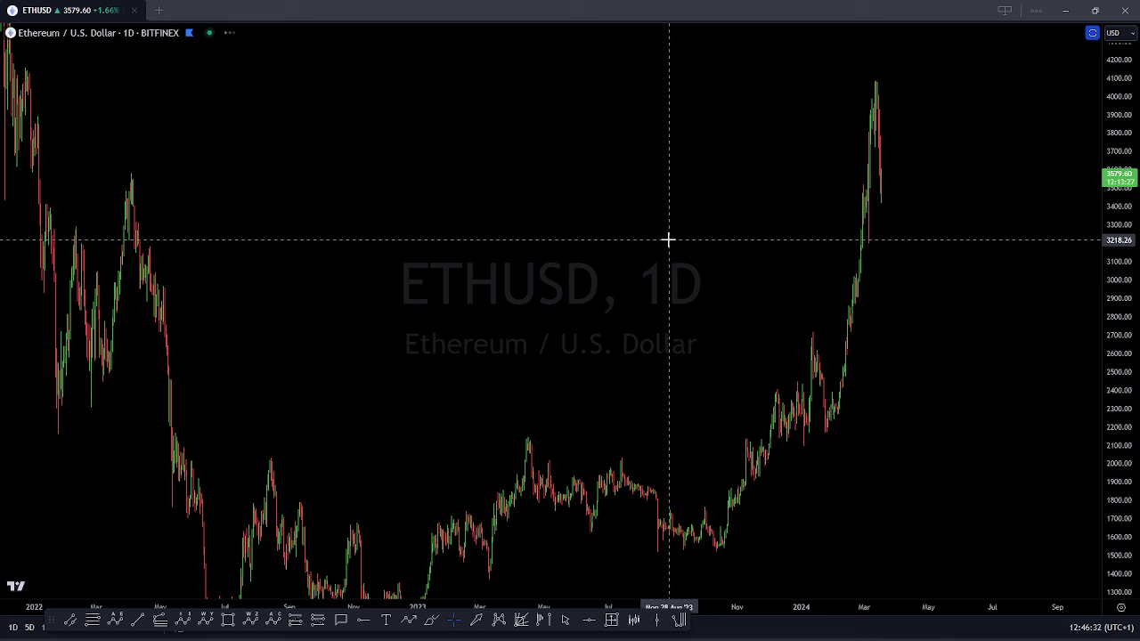
pyautogui.write('4h')
pyautogui.press('Return')
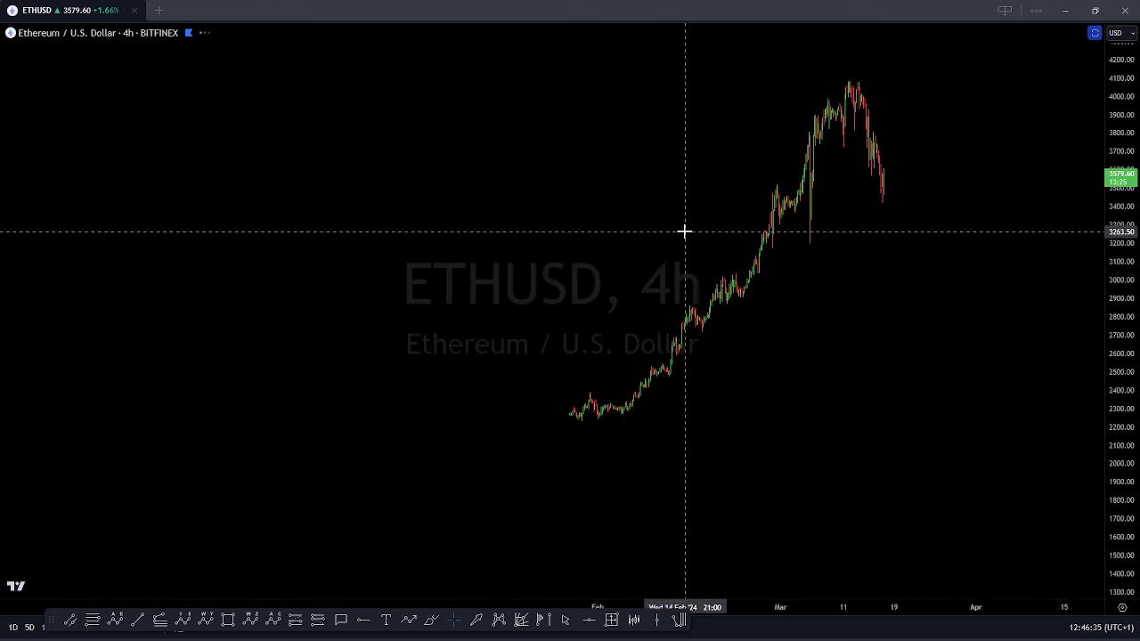
# Step: Examine ETHUSD's 4h price history since late 2022 and frame the rally from October 2023 to March 2024
pyautogui.scroll(-5, 971, 288)
pyautogui.moveTo(1126, 188); pyautogui.dragTo(1124, 363)
pyautogui.scroll(-3, 940, 385)
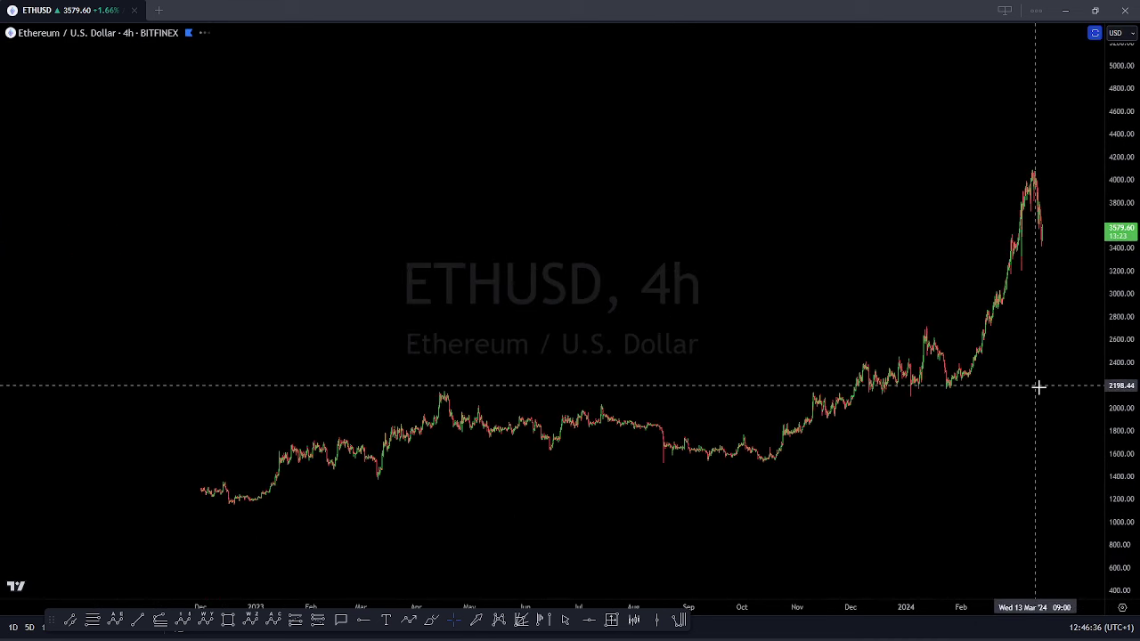
pyautogui.moveTo(1037, 389); pyautogui.dragTo(883, 399)
pyautogui.scroll(7, 895, 392)
pyautogui.moveTo(1122, 369); pyautogui.dragTo(1121, 212)
pyautogui.scroll(3, 828, 261)
pyautogui.moveTo(595, 318); pyautogui.dragTo(819, 339)
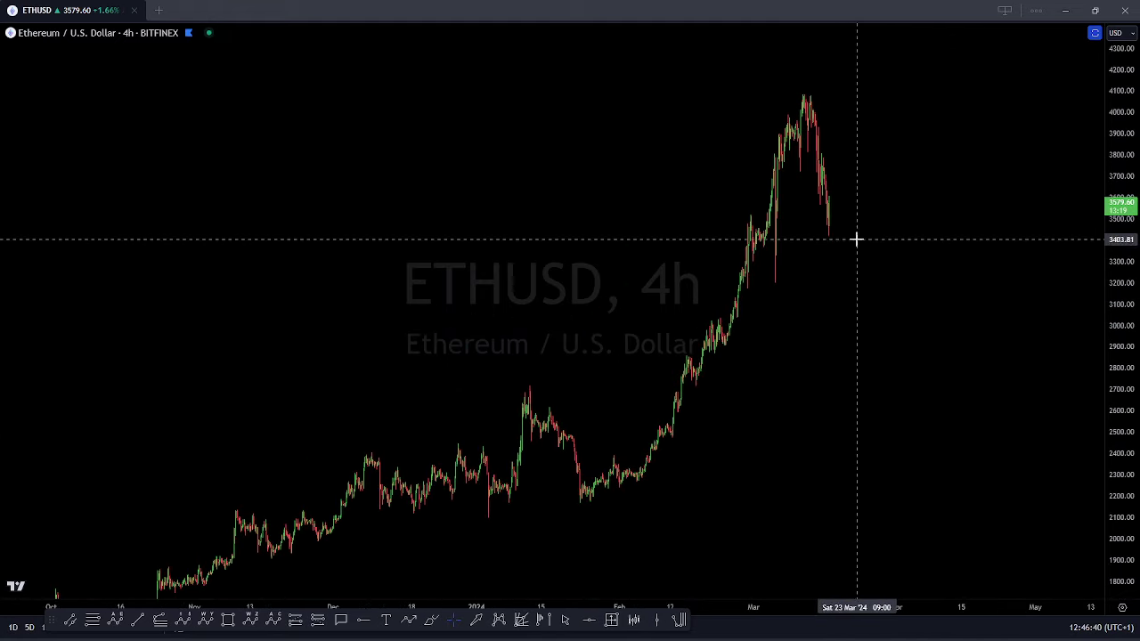
pyautogui.moveTo(1125, 312); pyautogui.dragTo(1121, 372)
pyautogui.moveTo(799, 386); pyautogui.dragTo(777, 405)
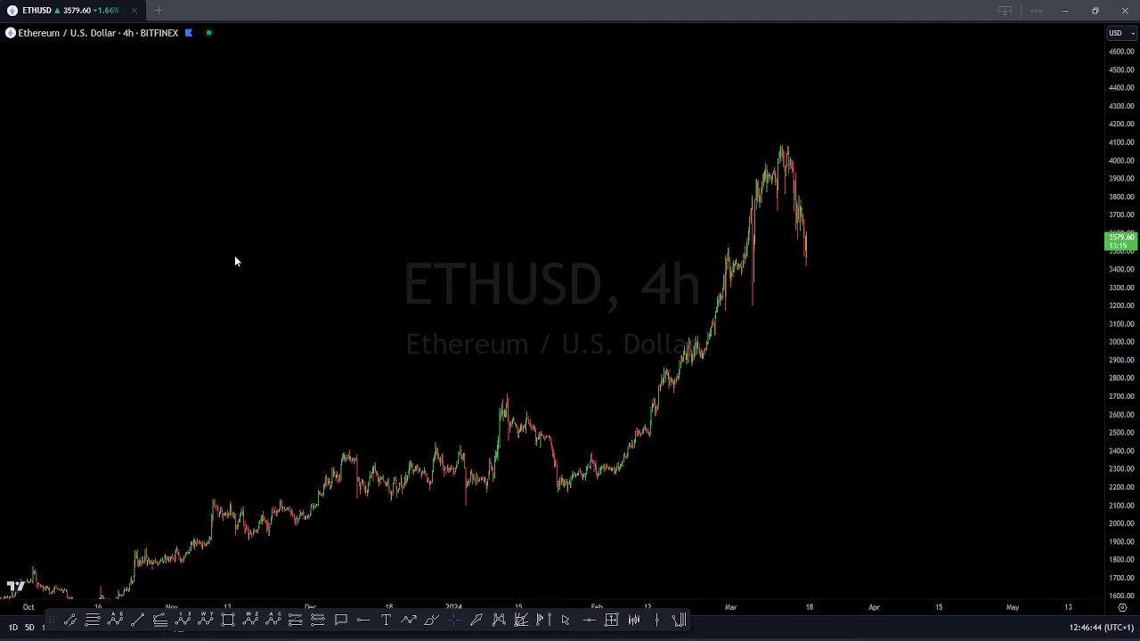
# Step: Trace ETHUSD's rise from the late-January low near 2200 through the early-March dip near 3200 to the peak near 4100
pyautogui.click(601, 485)
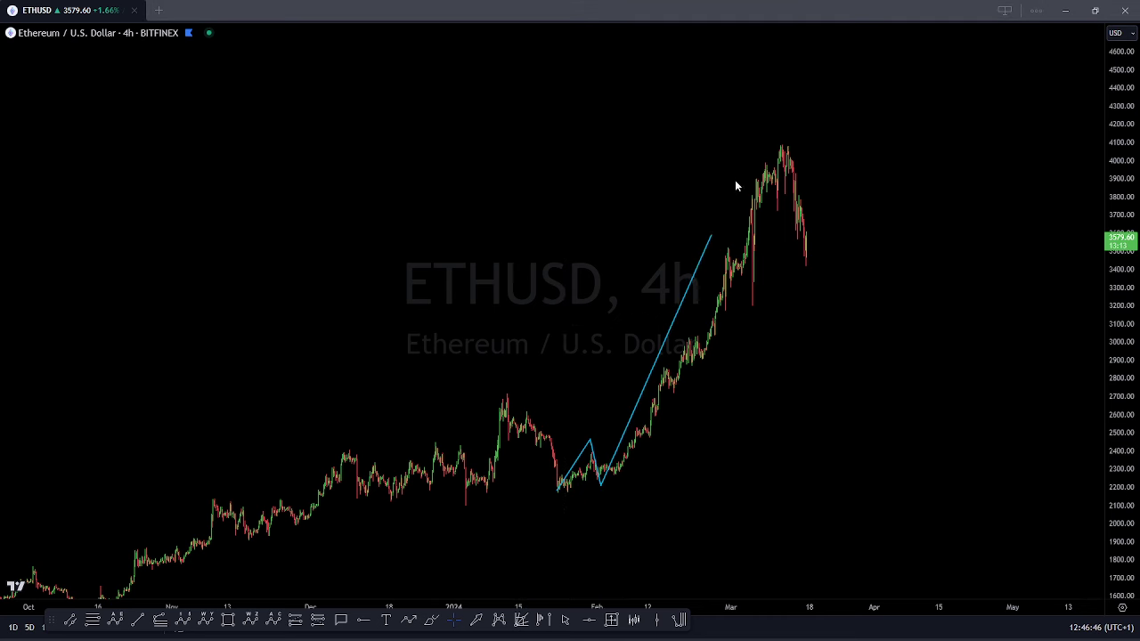
pyautogui.click(752, 187)
pyautogui.click(751, 303)
pyautogui.click(784, 148)
# Step: Project ETHUSD's zigzag drop to about 3200, a bounce to 3630, a fall to 2700 and a rally beyond 4600
pyautogui.click(808, 304)
pyautogui.click(834, 229)
pyautogui.click(862, 400)
pyautogui.doubleClick(930, 1)
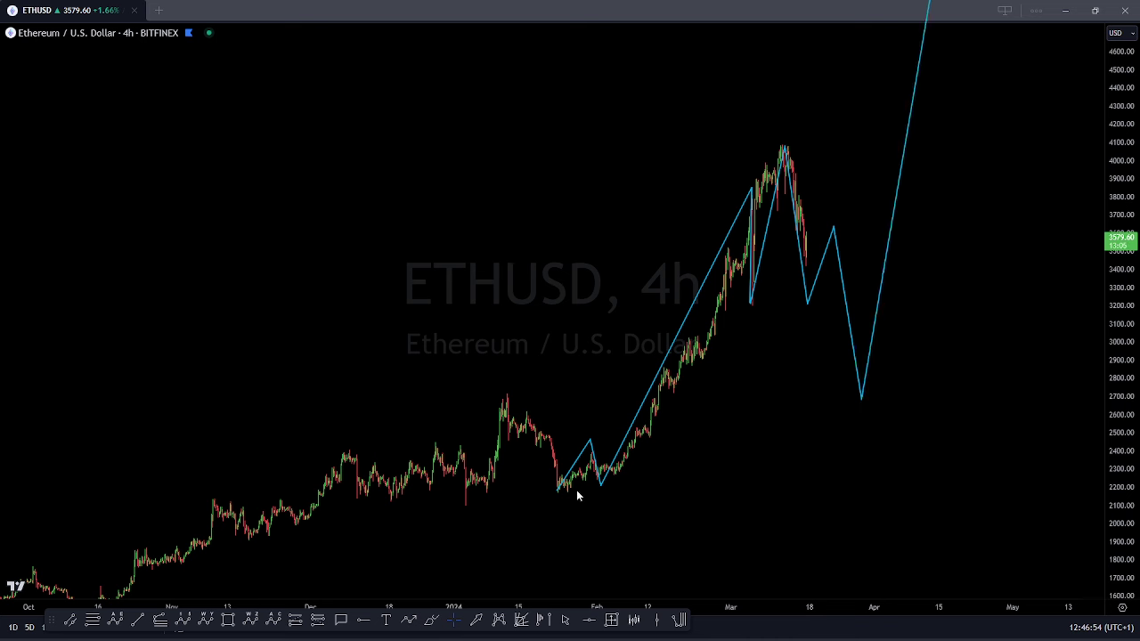
# Step: Mark horizontal levels at ETHUSD's late-January low near 2200 and early-March low near 3200, and retrace the projected bounce
pyautogui.moveTo(557, 489); pyautogui.dragTo(959, 492)
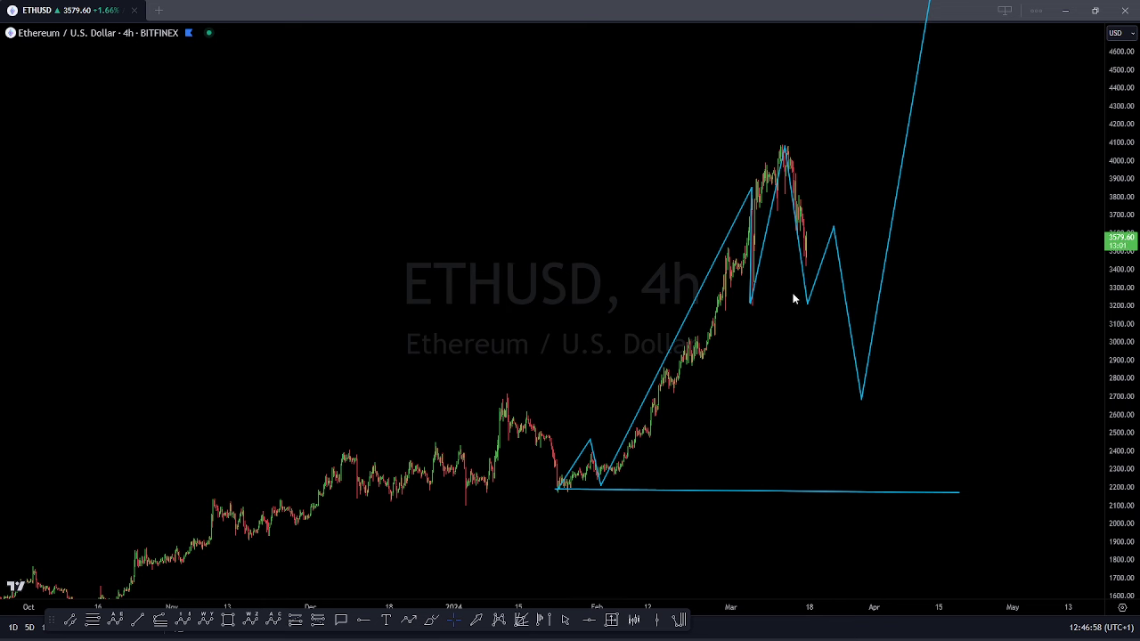
pyautogui.moveTo(750, 304); pyautogui.dragTo(833, 303)
pyautogui.moveTo(812, 306); pyautogui.dragTo(835, 227)
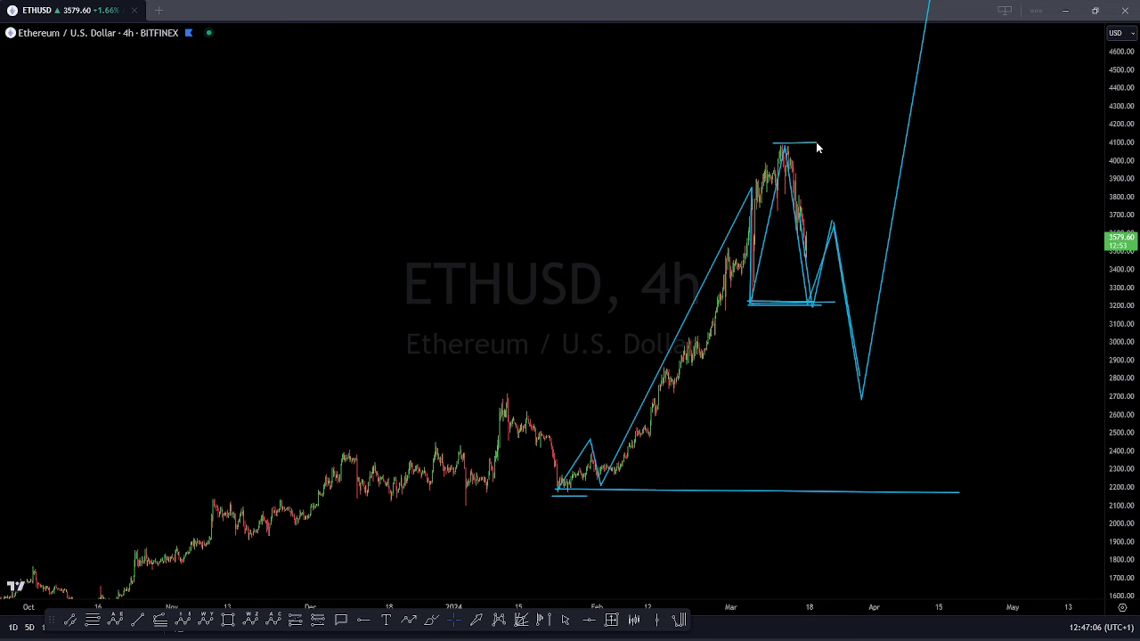
# Step: Redraw ETHUSD's projected zigzag through about 3270 and 3730 down to 2600 with a rally beyond 4600, and clear all drawings
pyautogui.click(785, 175)
pyautogui.click(800, 292)
pyautogui.click(834, 212)
pyautogui.click(867, 413)
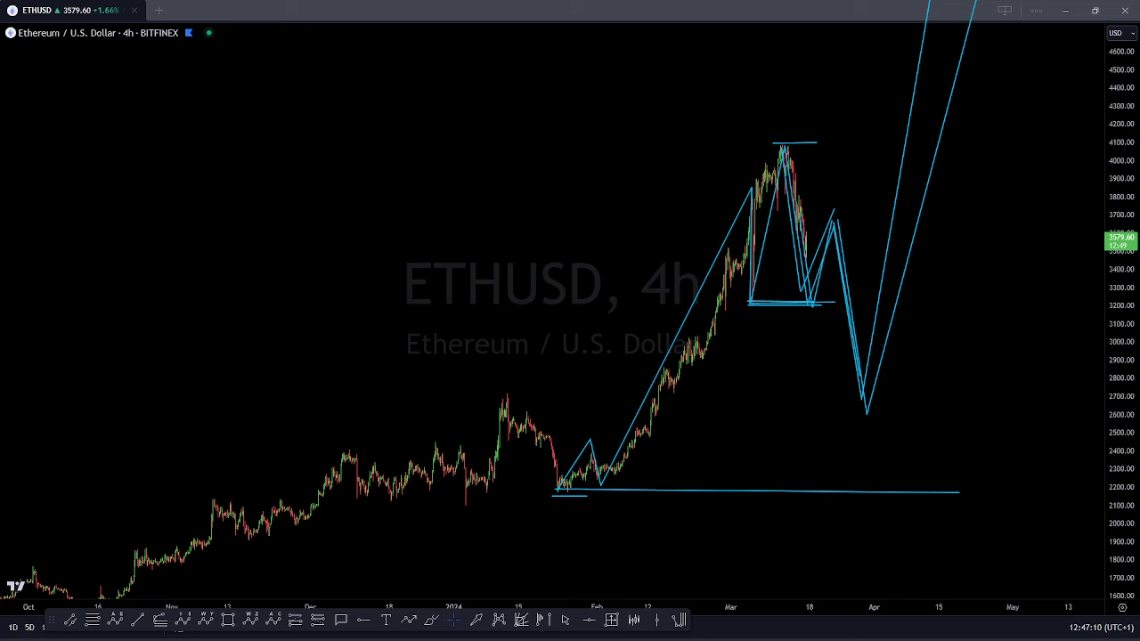
pyautogui.press('Escape')
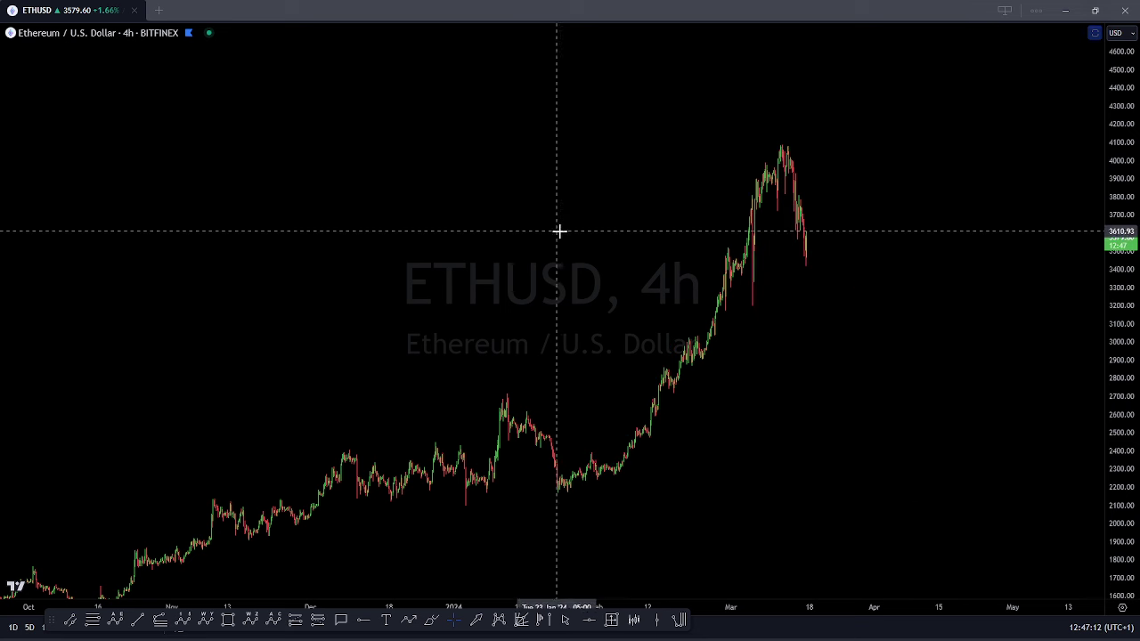
# Step: Switch to the LTCUSD 4h chart, review its history since late 2022 and frame the January to March 2024 price action
pyautogui.press('Down')
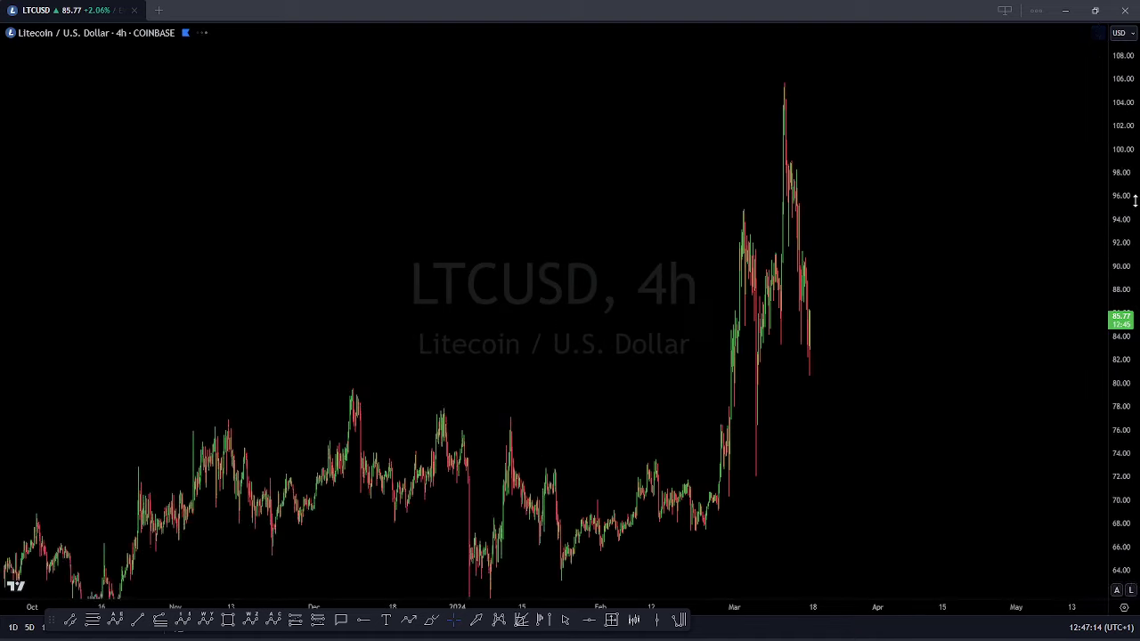
pyautogui.scroll(-4, 1019, 372)
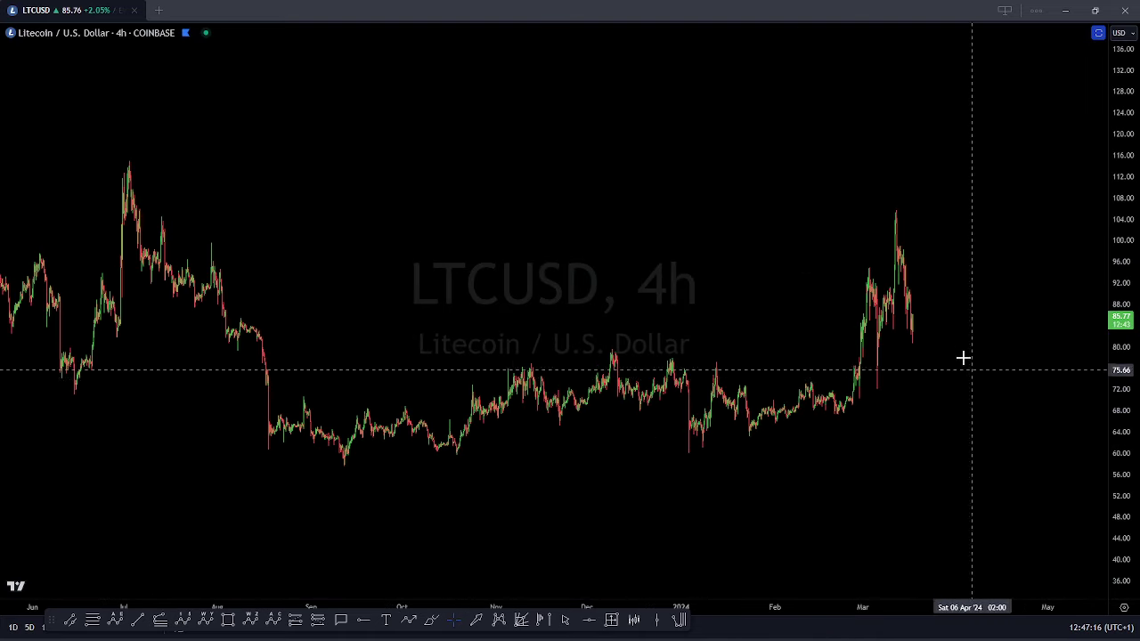
pyautogui.scroll(-3, 962, 356)
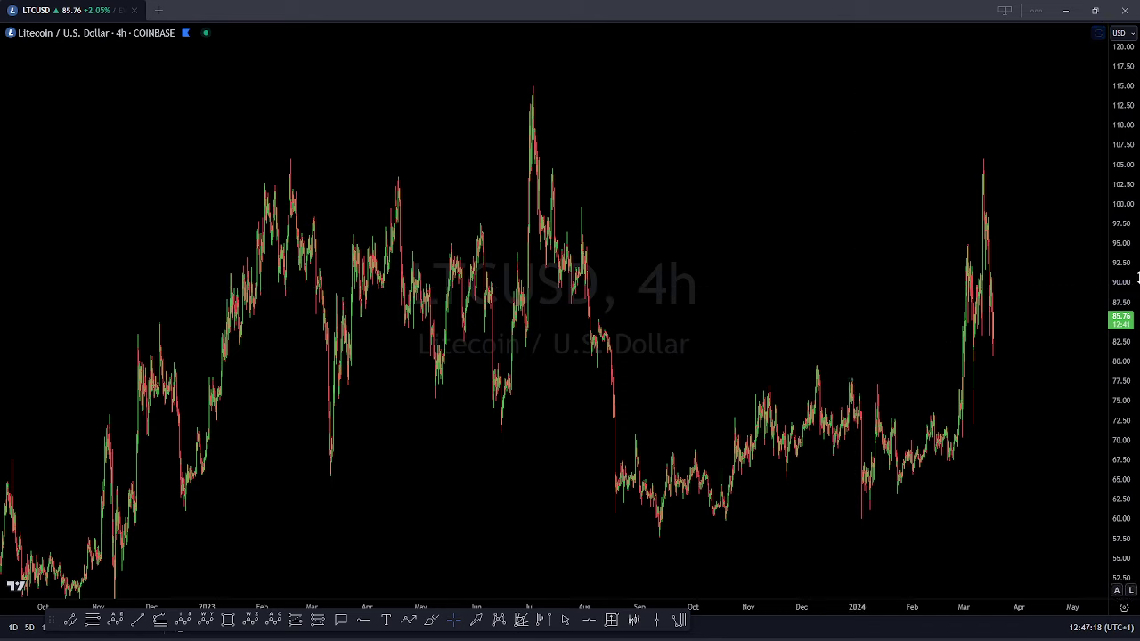
pyautogui.scroll(5, 1024, 419)
pyautogui.scroll(4, 955, 419)
pyautogui.moveTo(820, 442); pyautogui.dragTo(935, 419)
pyautogui.scroll(2, 797, 418)
pyautogui.moveTo(812, 417); pyautogui.dragTo(879, 415)
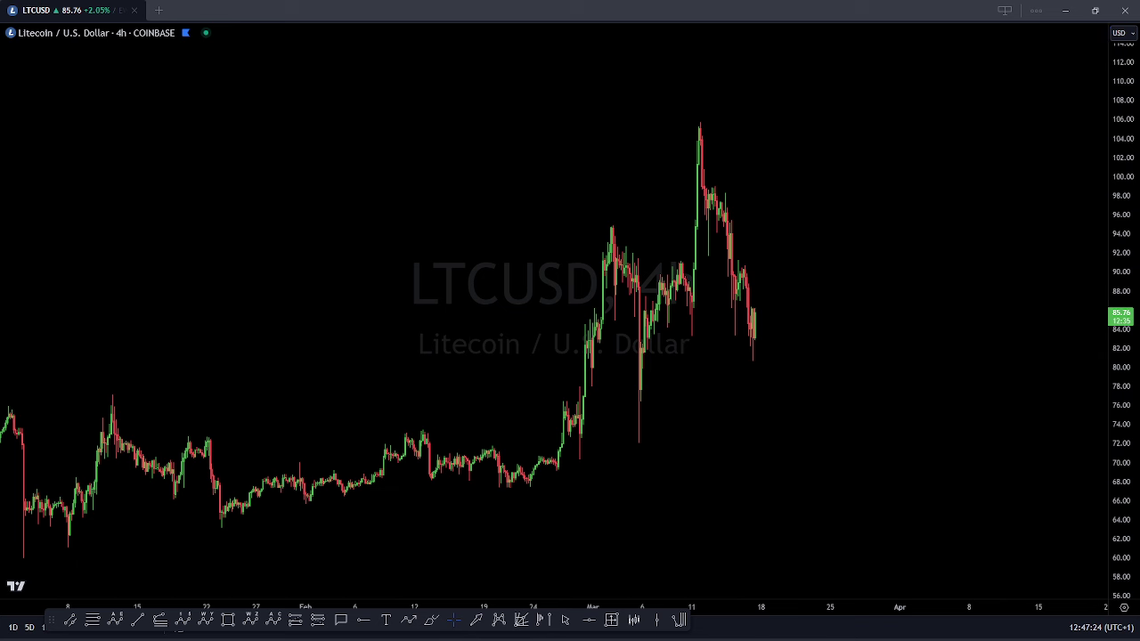
# Step: Trace LTCUSD's March decline to about 80, project a bounce to 95, a fall to 70 and a rally beyond 114, and clear the drawings
pyautogui.moveTo(700, 124)
pyautogui.mouseDown()
pyautogui.moveTo(707, 254)
pyautogui.moveTo(718, 184)
pyautogui.moveTo(734, 332)
pyautogui.moveTo(744, 269)
pyautogui.mouseUp()
pyautogui.moveTo(751, 359); pyautogui.dragTo(754, 364)
pyautogui.moveTo(764, 262)
pyautogui.mouseDown()
pyautogui.moveTo(771, 287)
pyautogui.moveTo(797, 229)
pyautogui.moveTo(819, 458)
pyautogui.moveTo(833, 456)
pyautogui.mouseUp()
pyautogui.moveTo(836, 356); pyautogui.dragTo(888, 19)
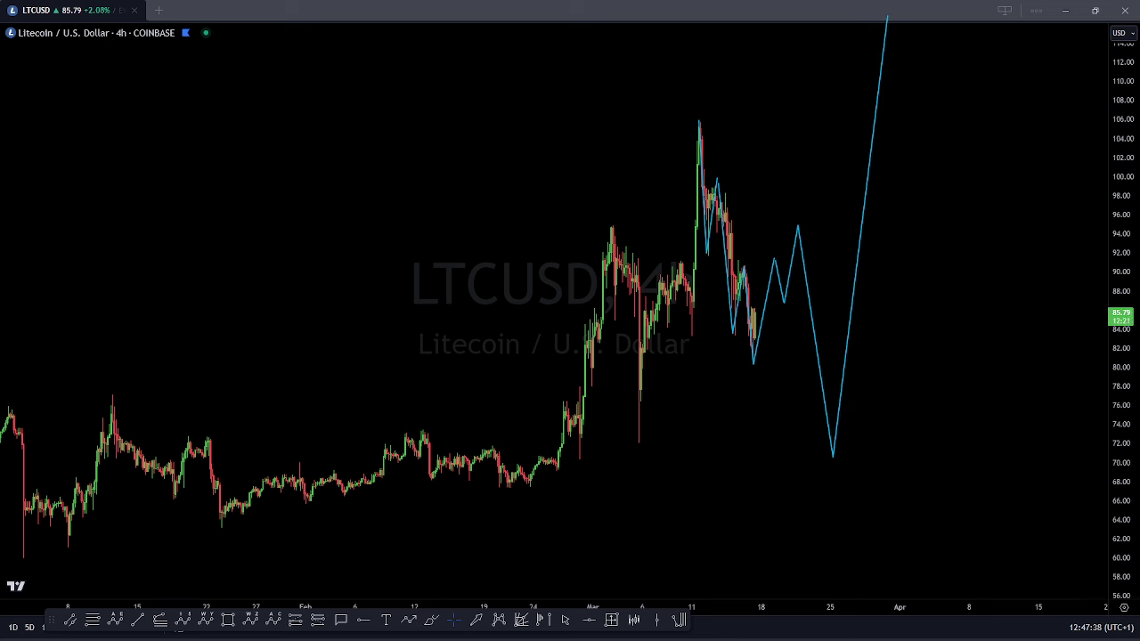
pyautogui.press('Escape')
# Step: Switch to the XRPUSD 4h chart, review its 2023 history and frame the December 2023 to March 2024 price action
pyautogui.scroll(-5, 540, 272)
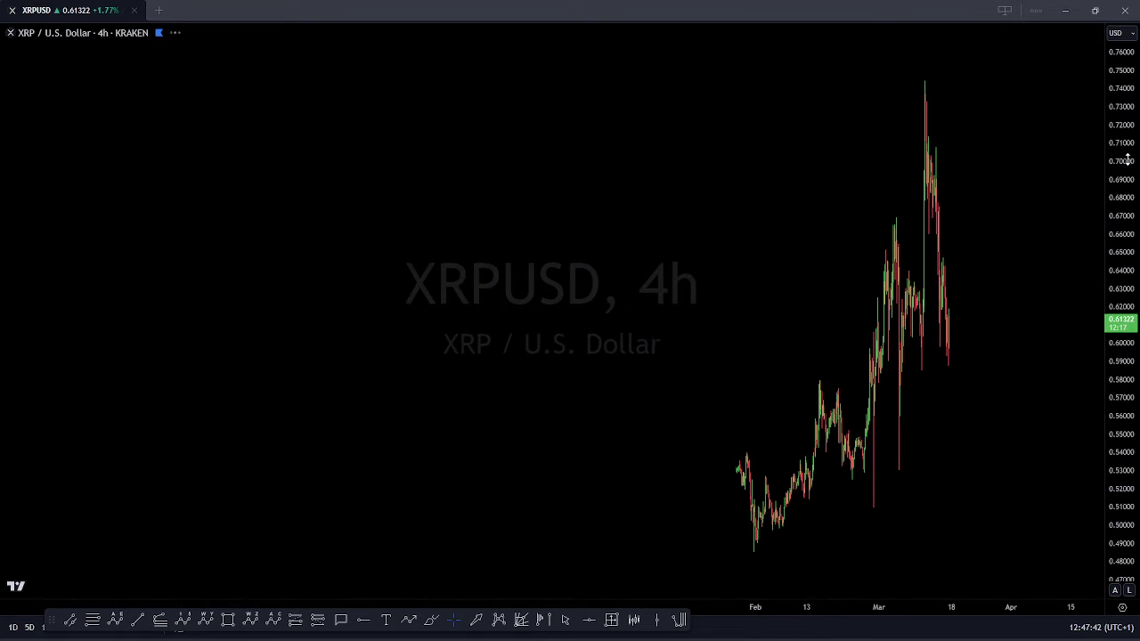
pyautogui.moveTo(1128, 161); pyautogui.dragTo(1128, 352)
pyautogui.scroll(-5, 1013, 364)
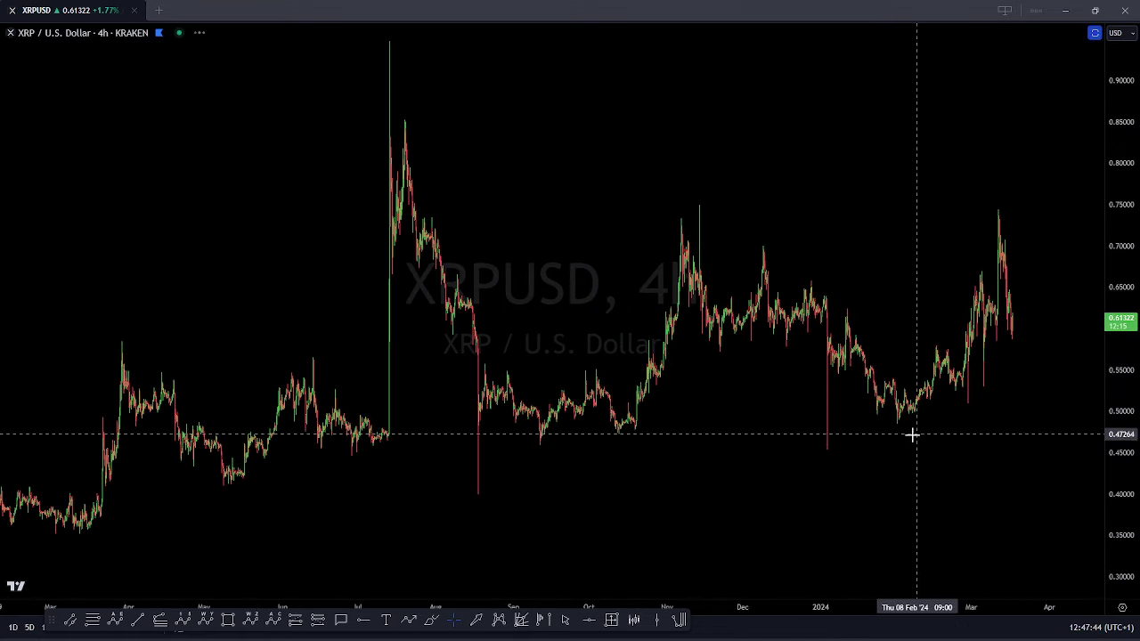
pyautogui.scroll(3, 995, 453)
pyautogui.scroll(5, 916, 457)
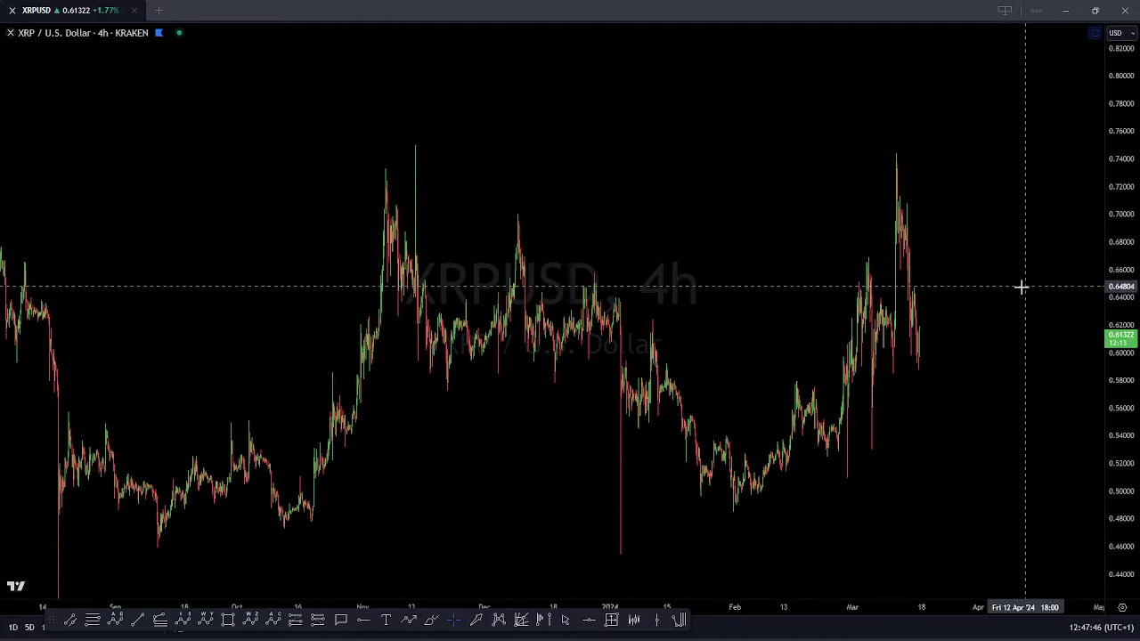
pyautogui.scroll(2, 677, 278)
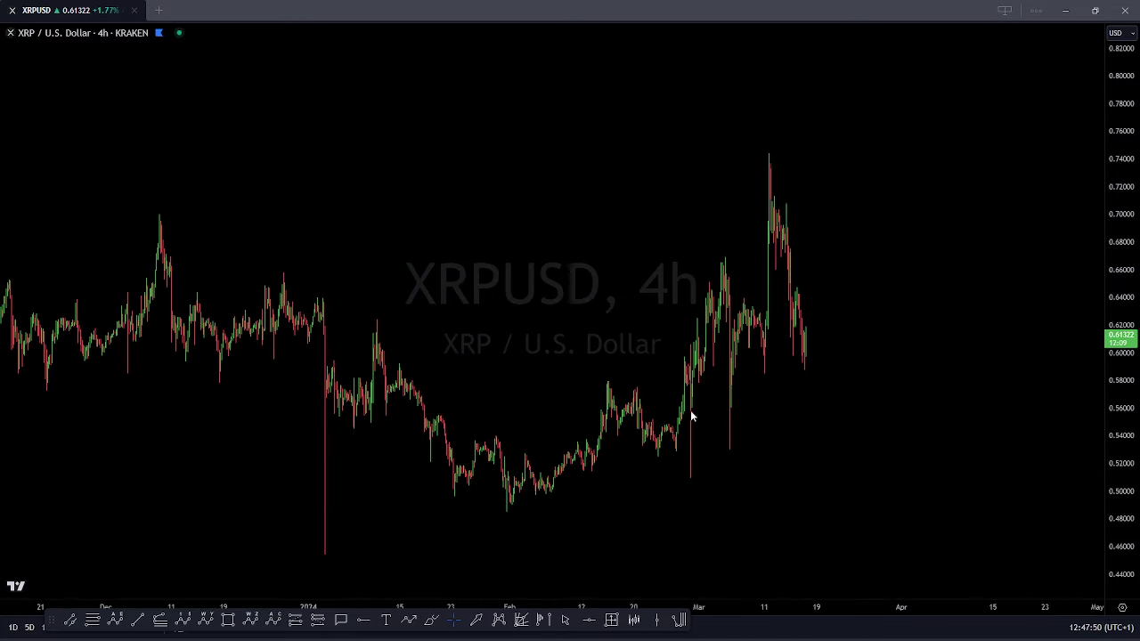
# Step: Trace XRPUSD's rise from the late-January low to the March high and the zigzag decline that follows, and clear the drawings
pyautogui.click(496, 511)
pyautogui.click(657, 422)
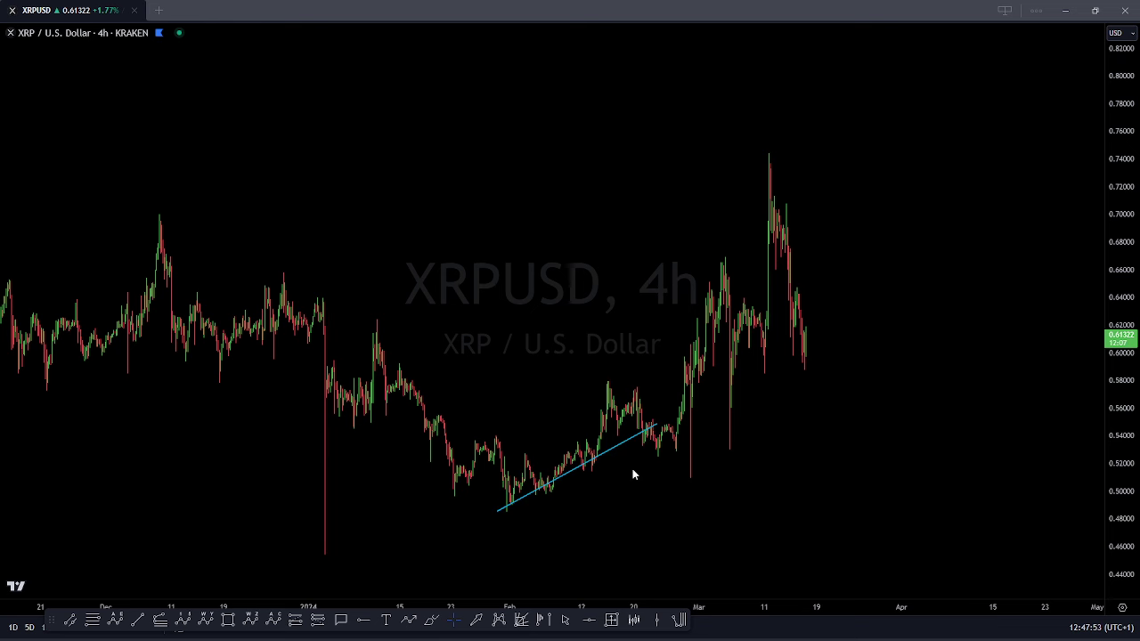
pyautogui.click(770, 151)
pyautogui.click(777, 274)
pyautogui.click(788, 203)
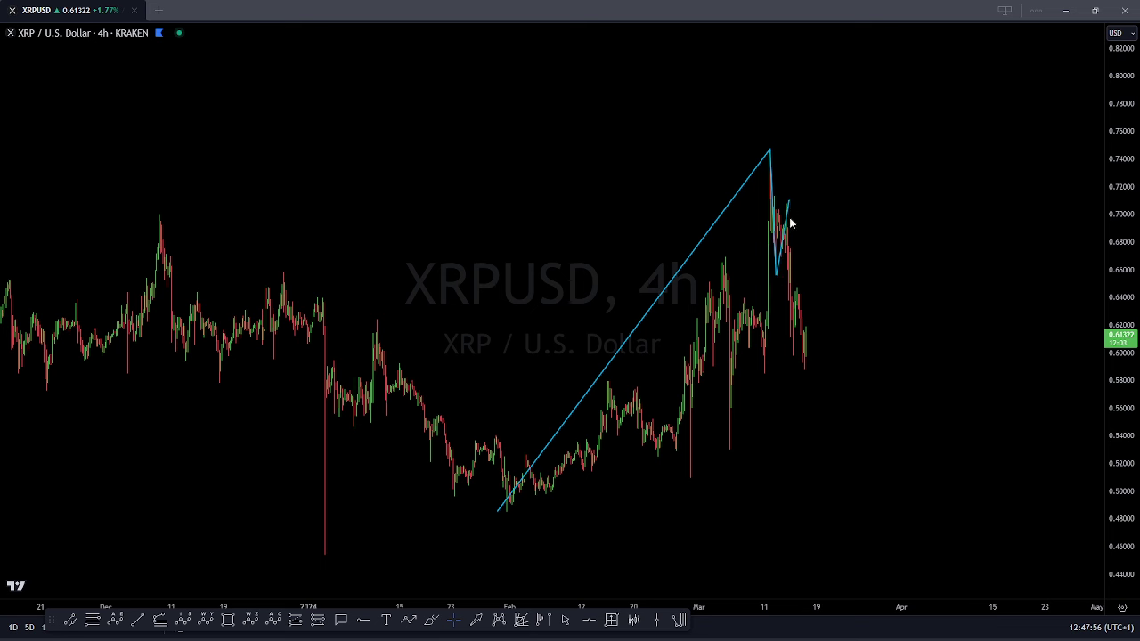
pyautogui.click(805, 385)
pyautogui.press('Escape')
# Step: Project XRPUSD's bounce to about 0.69, drop to 0.54 and rally beyond 0.82, mark the late-January low near 0.48, and clear the drawings
pyautogui.click(771, 159)
pyautogui.click(820, 277)
pyautogui.click(831, 308)
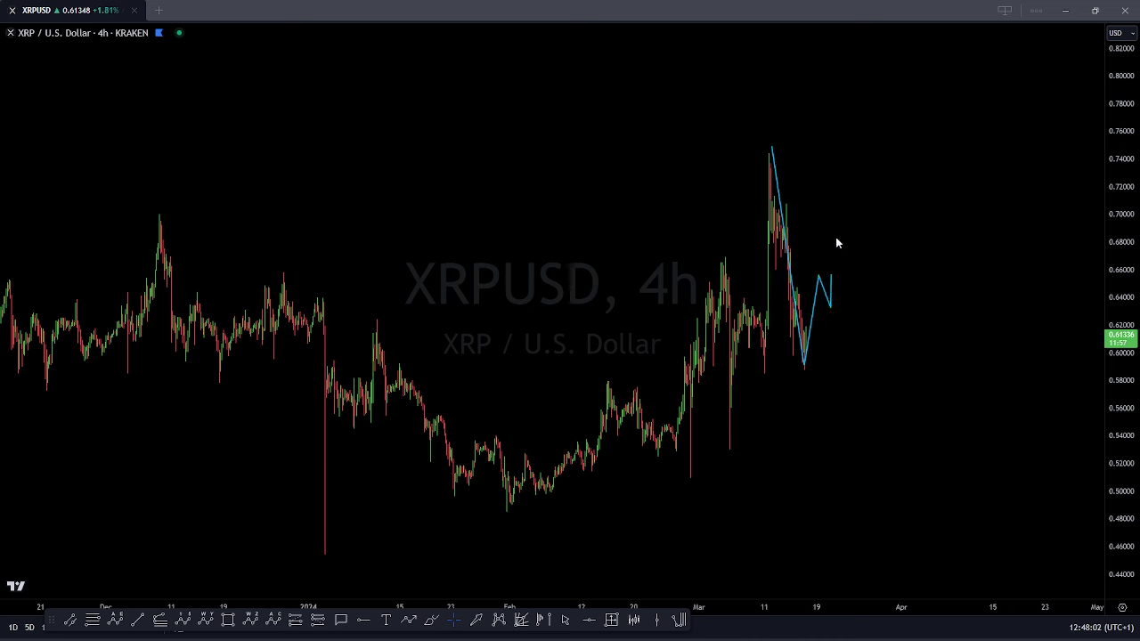
pyautogui.click(841, 223)
pyautogui.moveTo(498, 515); pyautogui.dragTo(848, 514)
pyautogui.moveTo(872, 441); pyautogui.dragTo(959, 2)
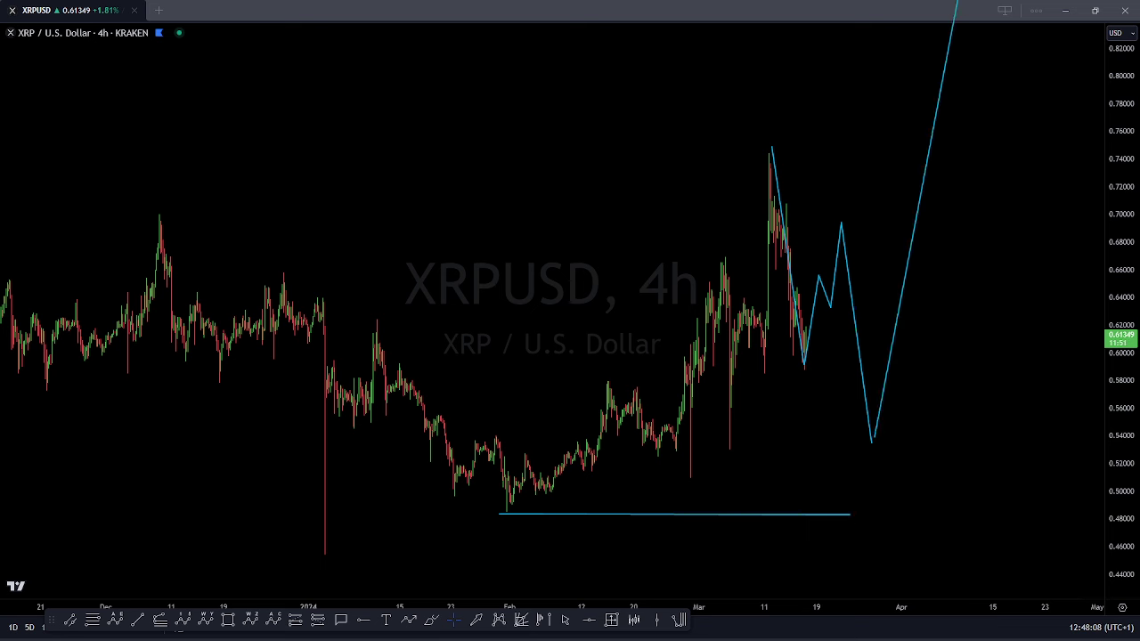
pyautogui.press('Escape')
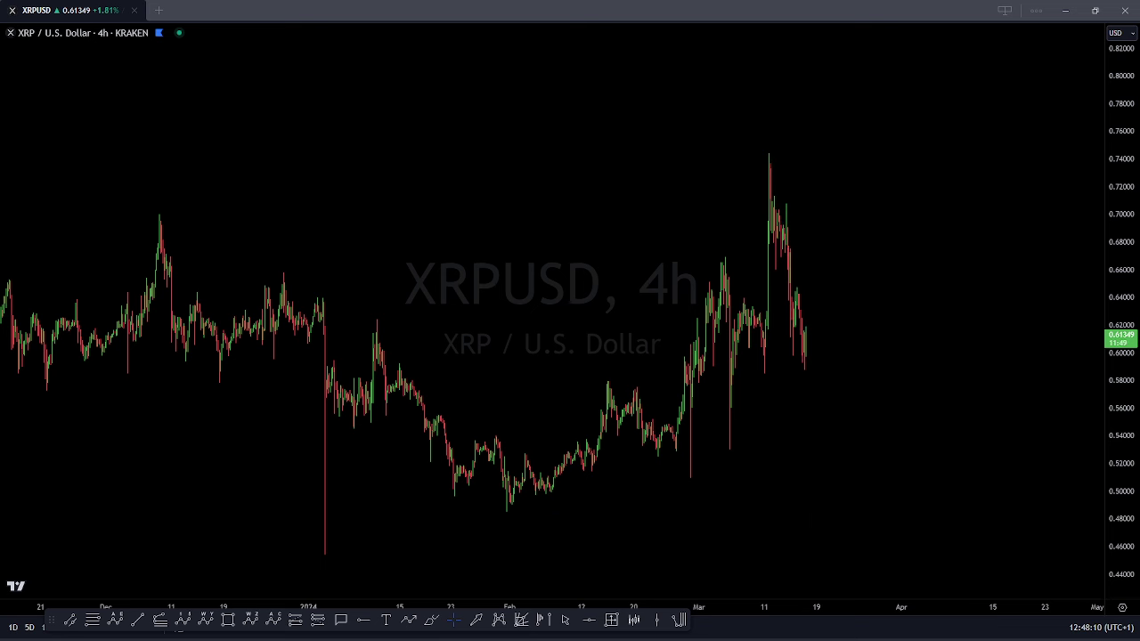
# Step: Review XRPUSD's longer-term 4h price history back to 2022
pyautogui.scroll(-8, 876, 181)
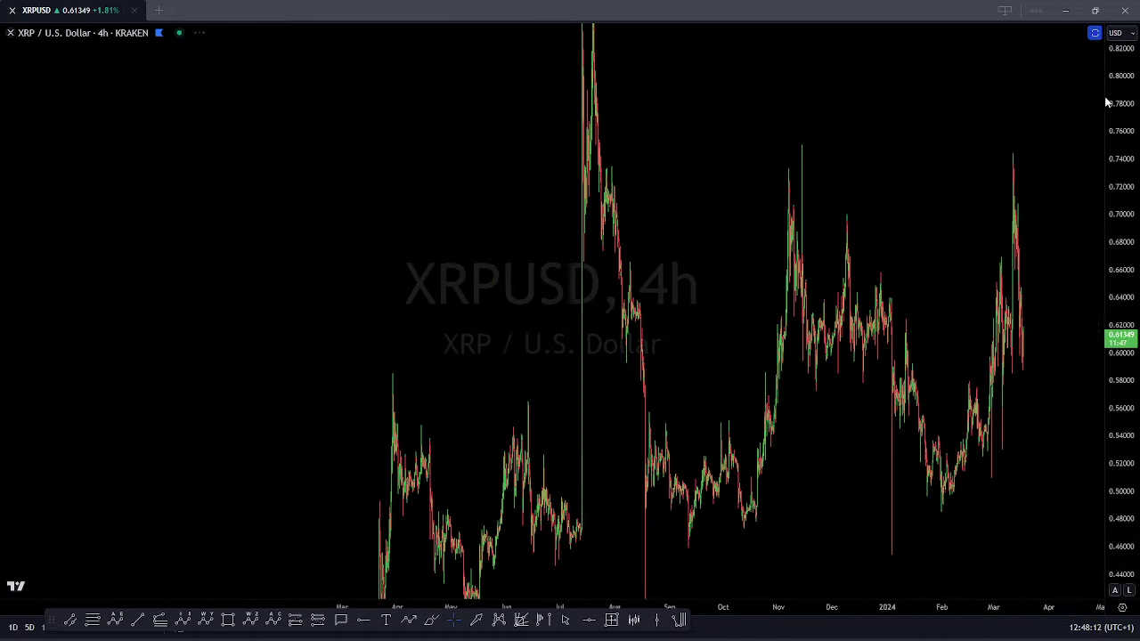
pyautogui.moveTo(786, 156)
pyautogui.mouseDown()
pyautogui.moveTo(818, 192)
pyautogui.moveTo(794, 175)
pyautogui.mouseUp()
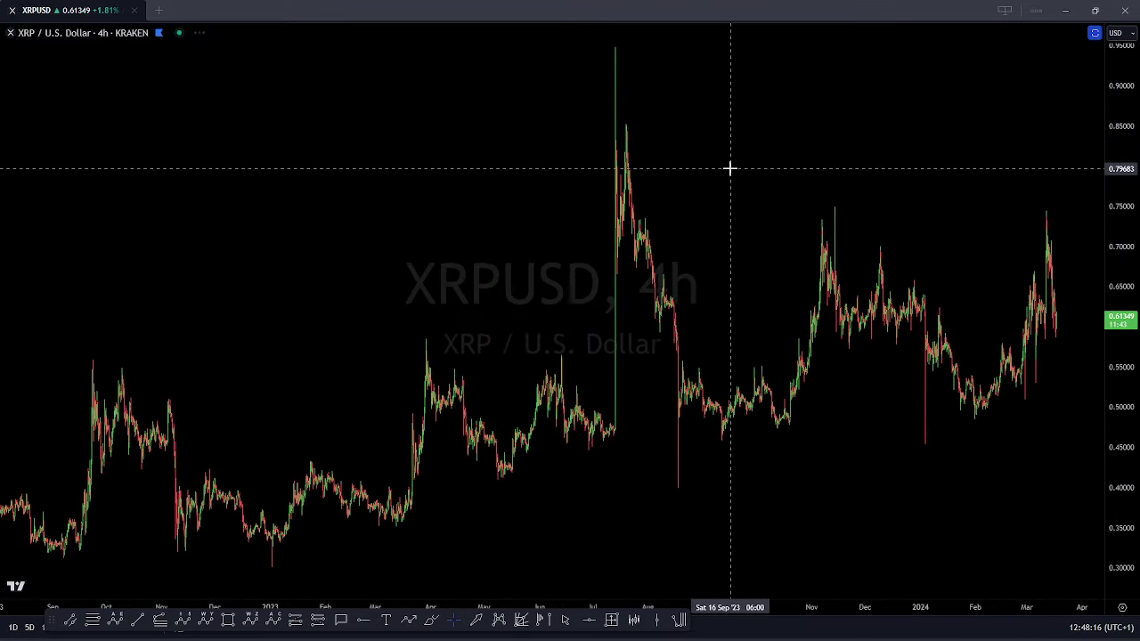